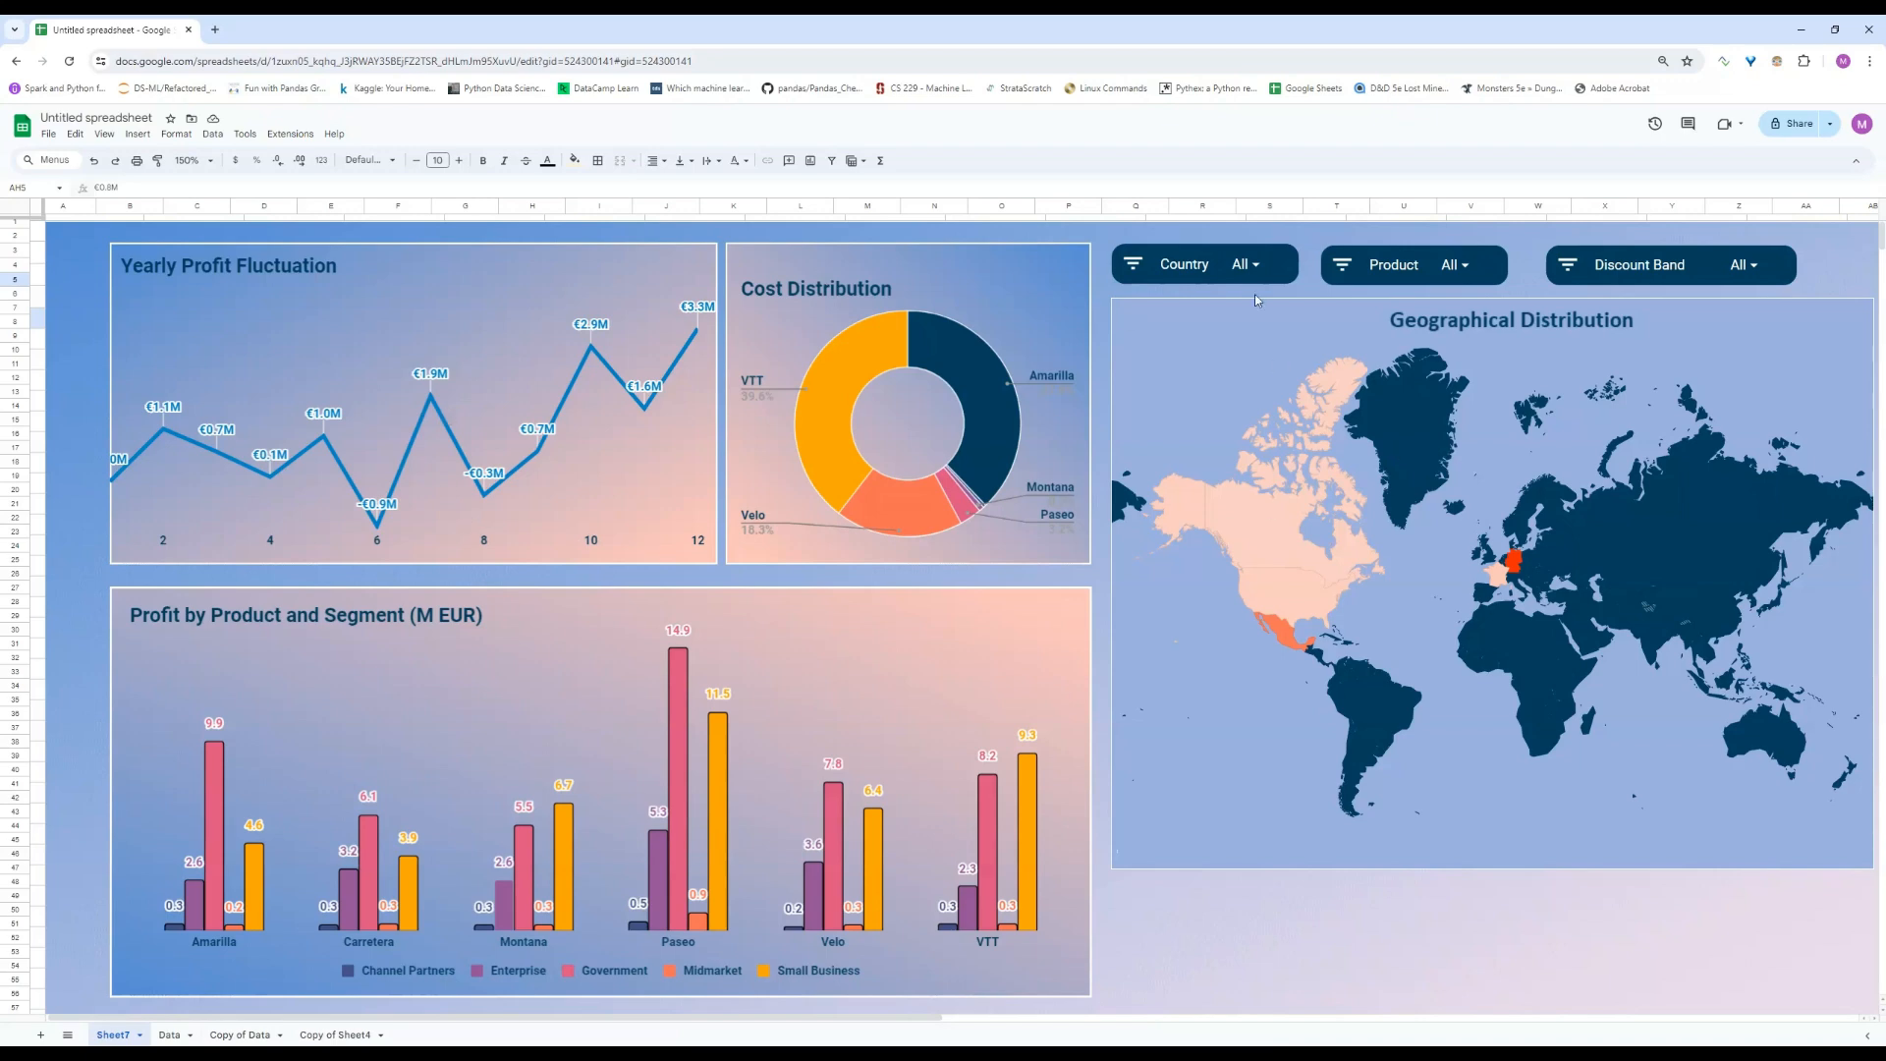
# Filter the Country slicer to leave out France, Germany and Mexico.
pyautogui.click(1244, 265)
pyautogui.click(1197, 485)
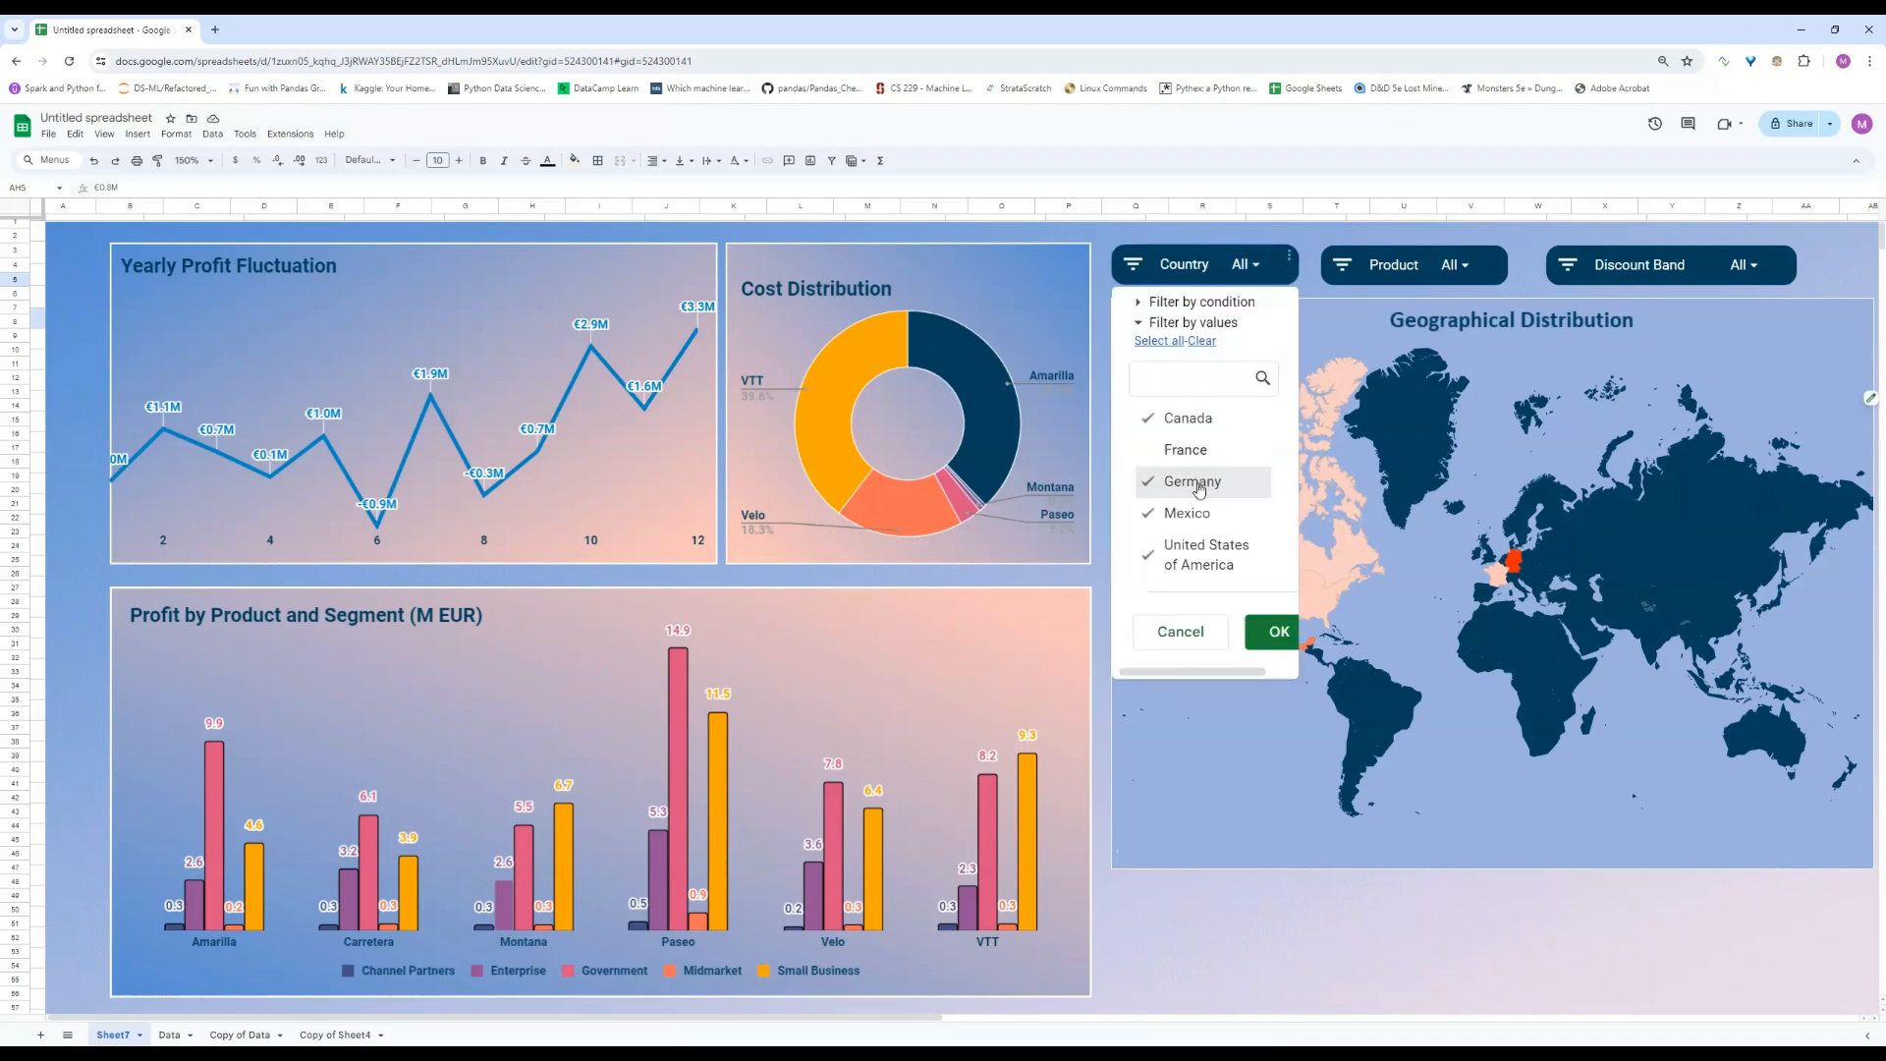
pyautogui.click(1201, 515)
pyautogui.click(1272, 635)
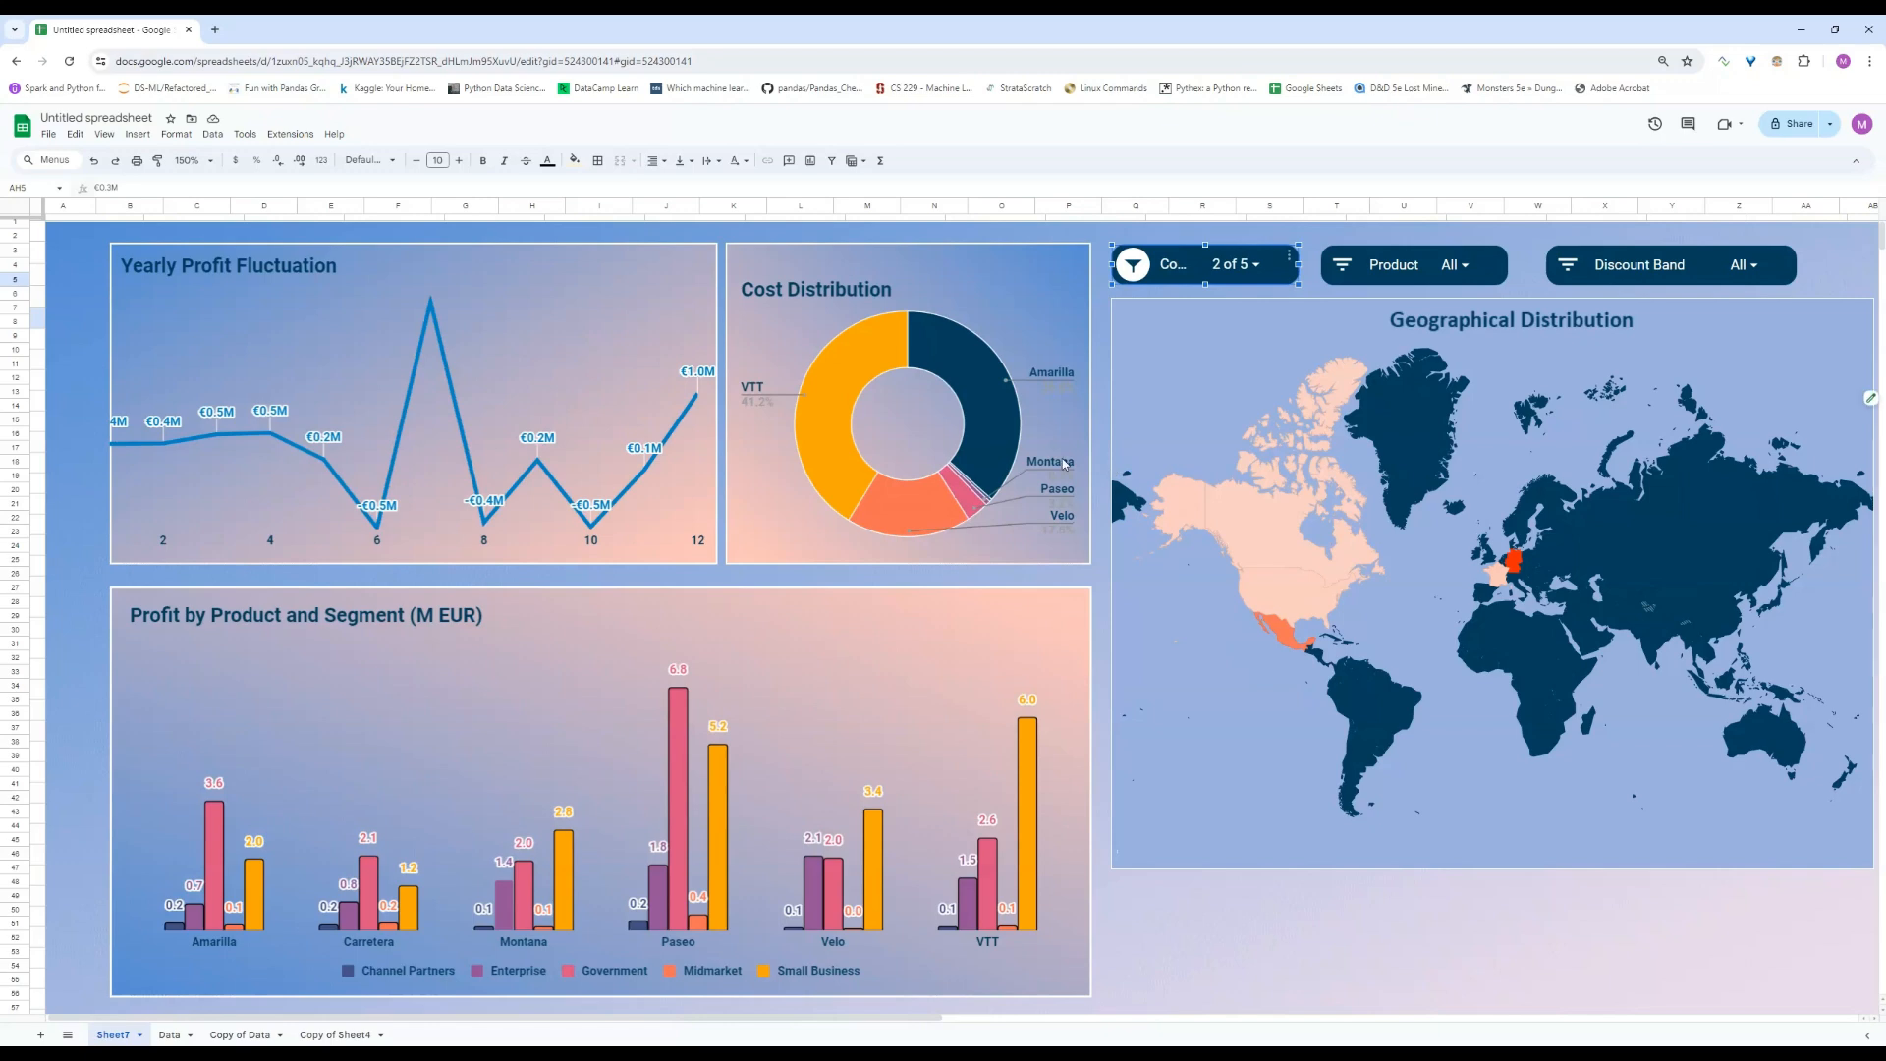
# Narrow the Product slicer by deselecting three of its product values.
pyautogui.click(1452, 265)
pyautogui.click(1403, 450)
pyautogui.click(1393, 513)
pyautogui.click(1387, 545)
pyautogui.click(1473, 644)
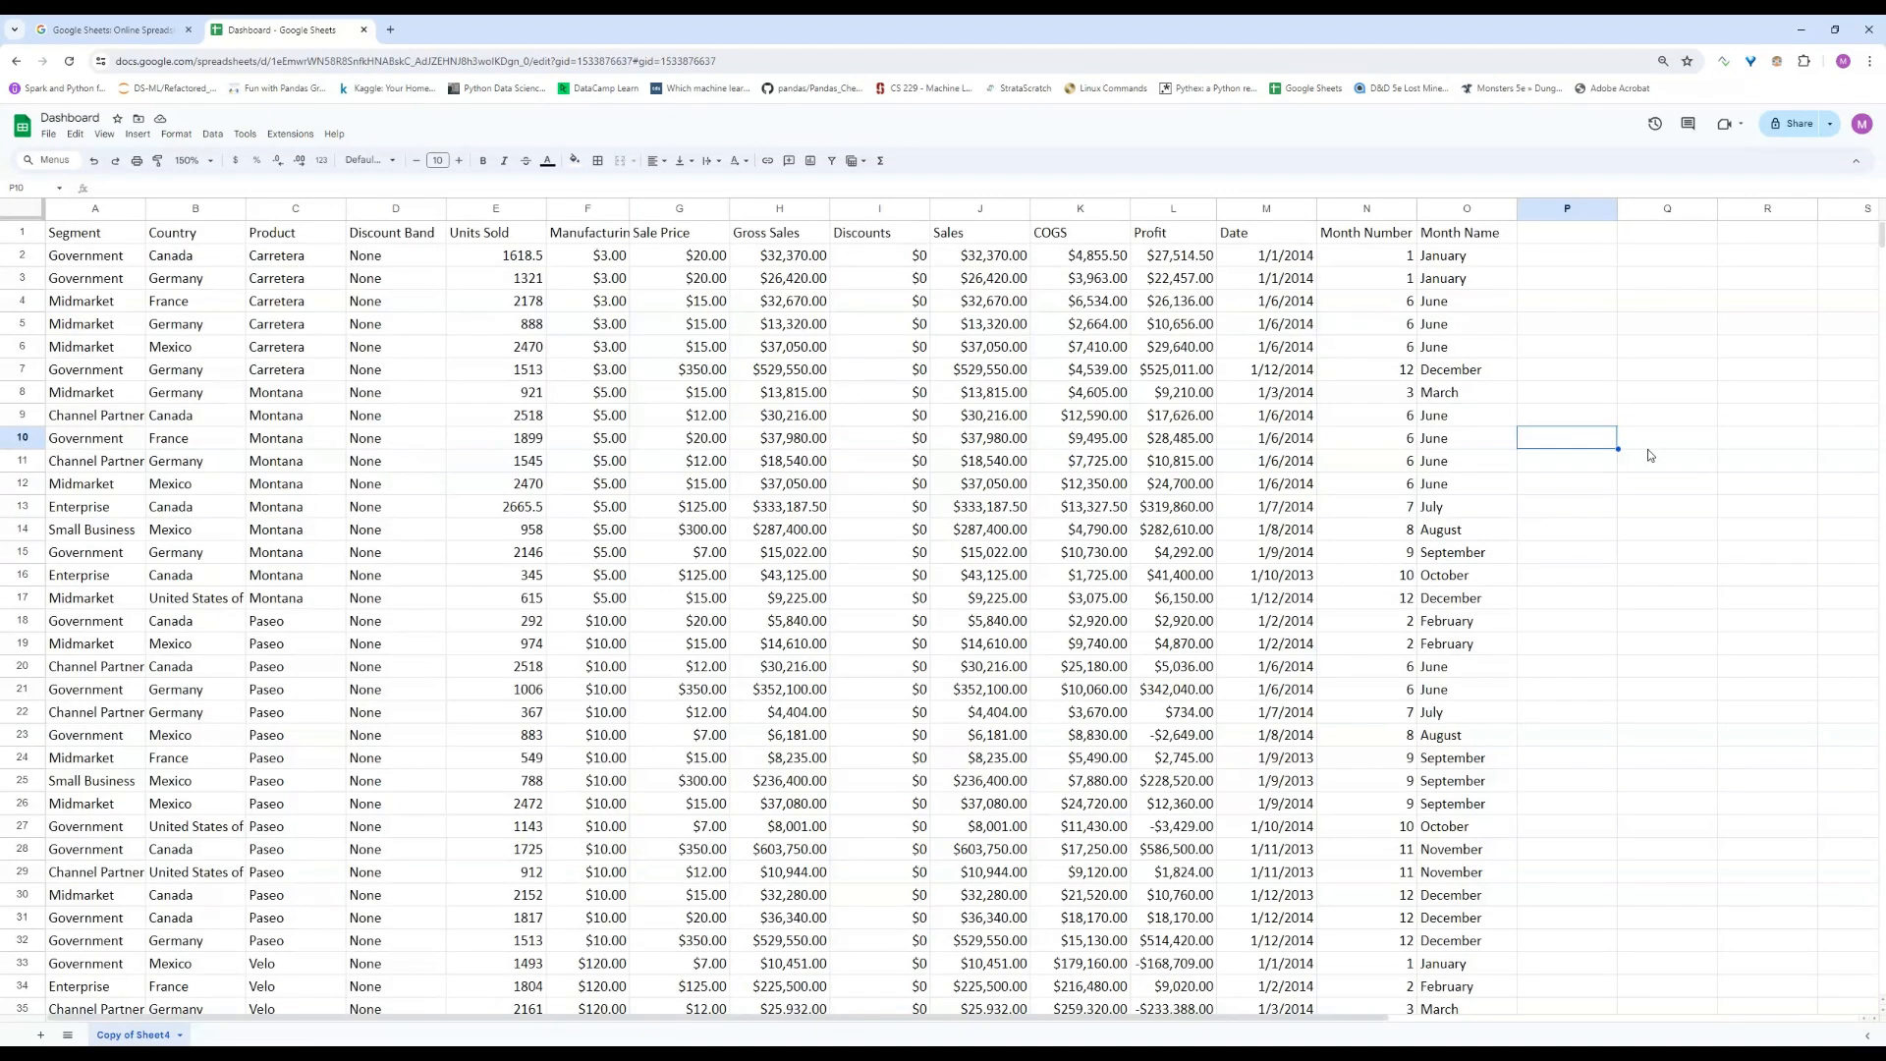
# Look over the sales data range and its Segment, Country and Product columns.
pyautogui.moveTo(101, 234); pyautogui.dragTo(1486, 522)
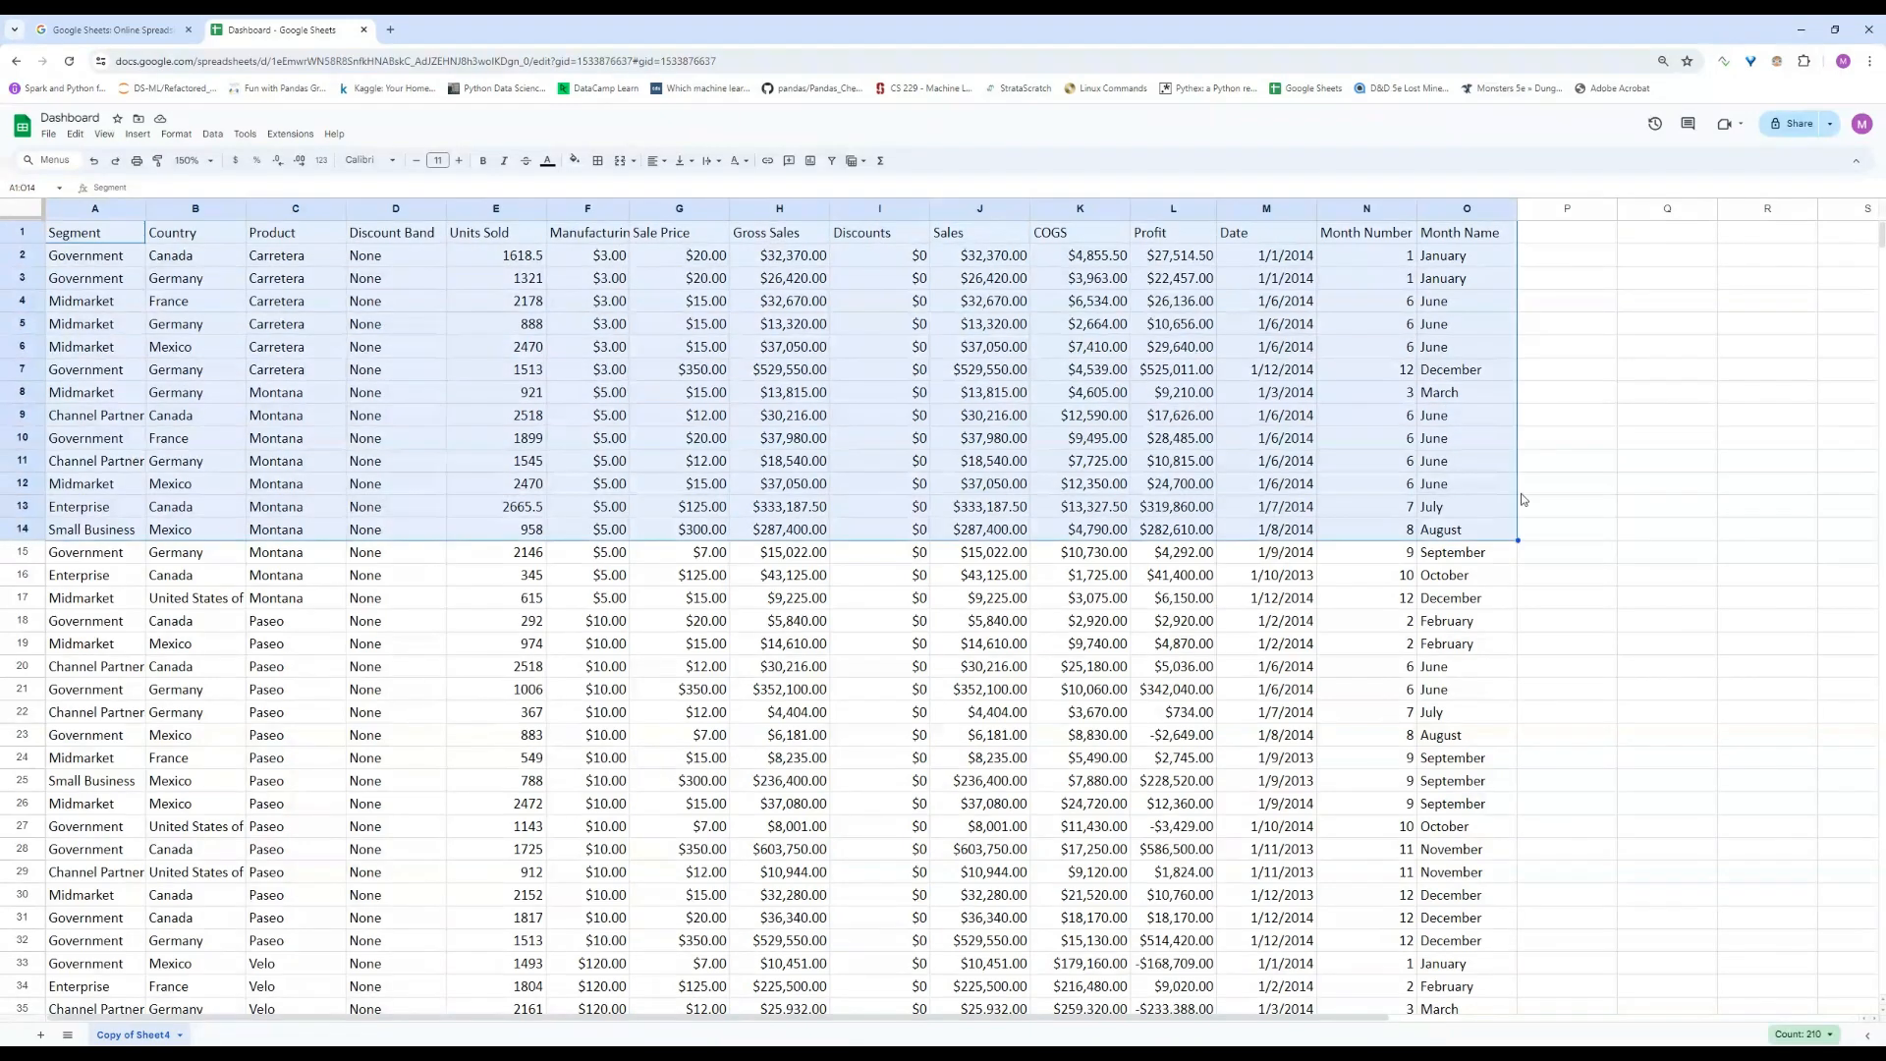
pyautogui.click(1588, 461)
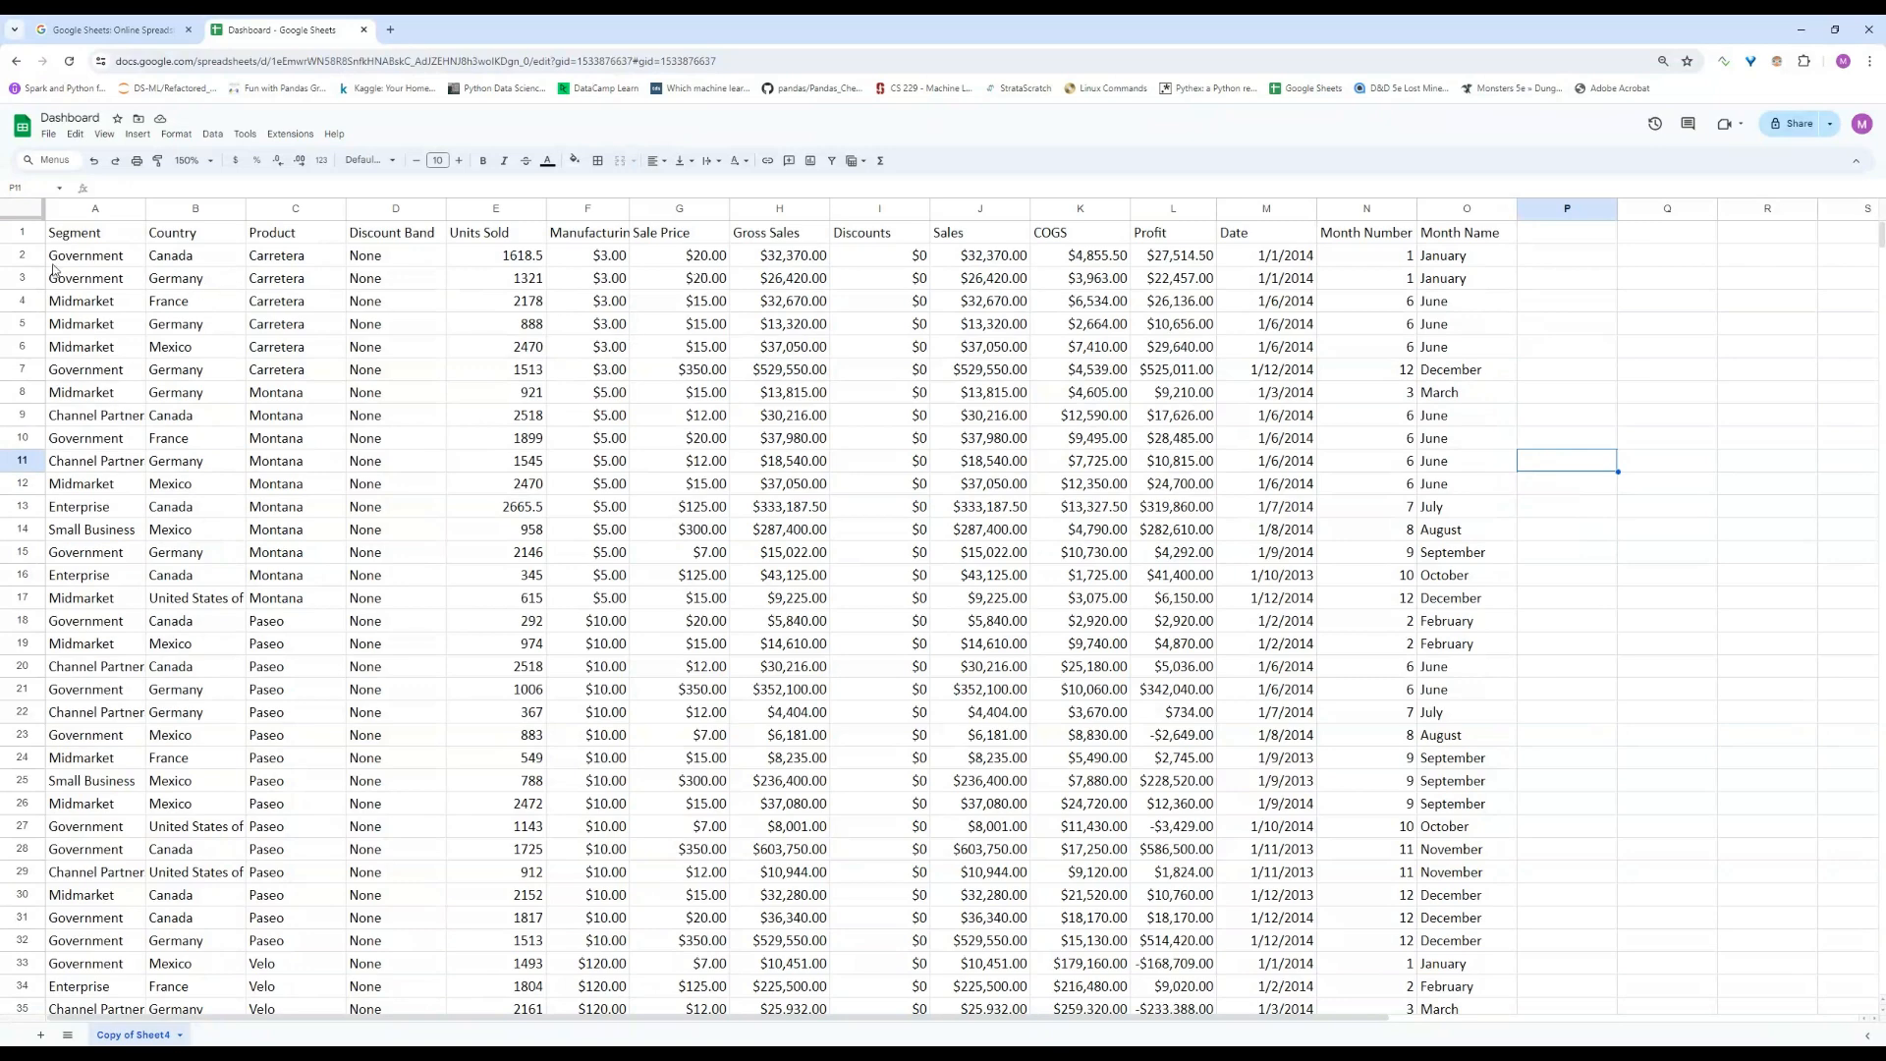
pyautogui.moveTo(90, 241); pyautogui.dragTo(99, 481)
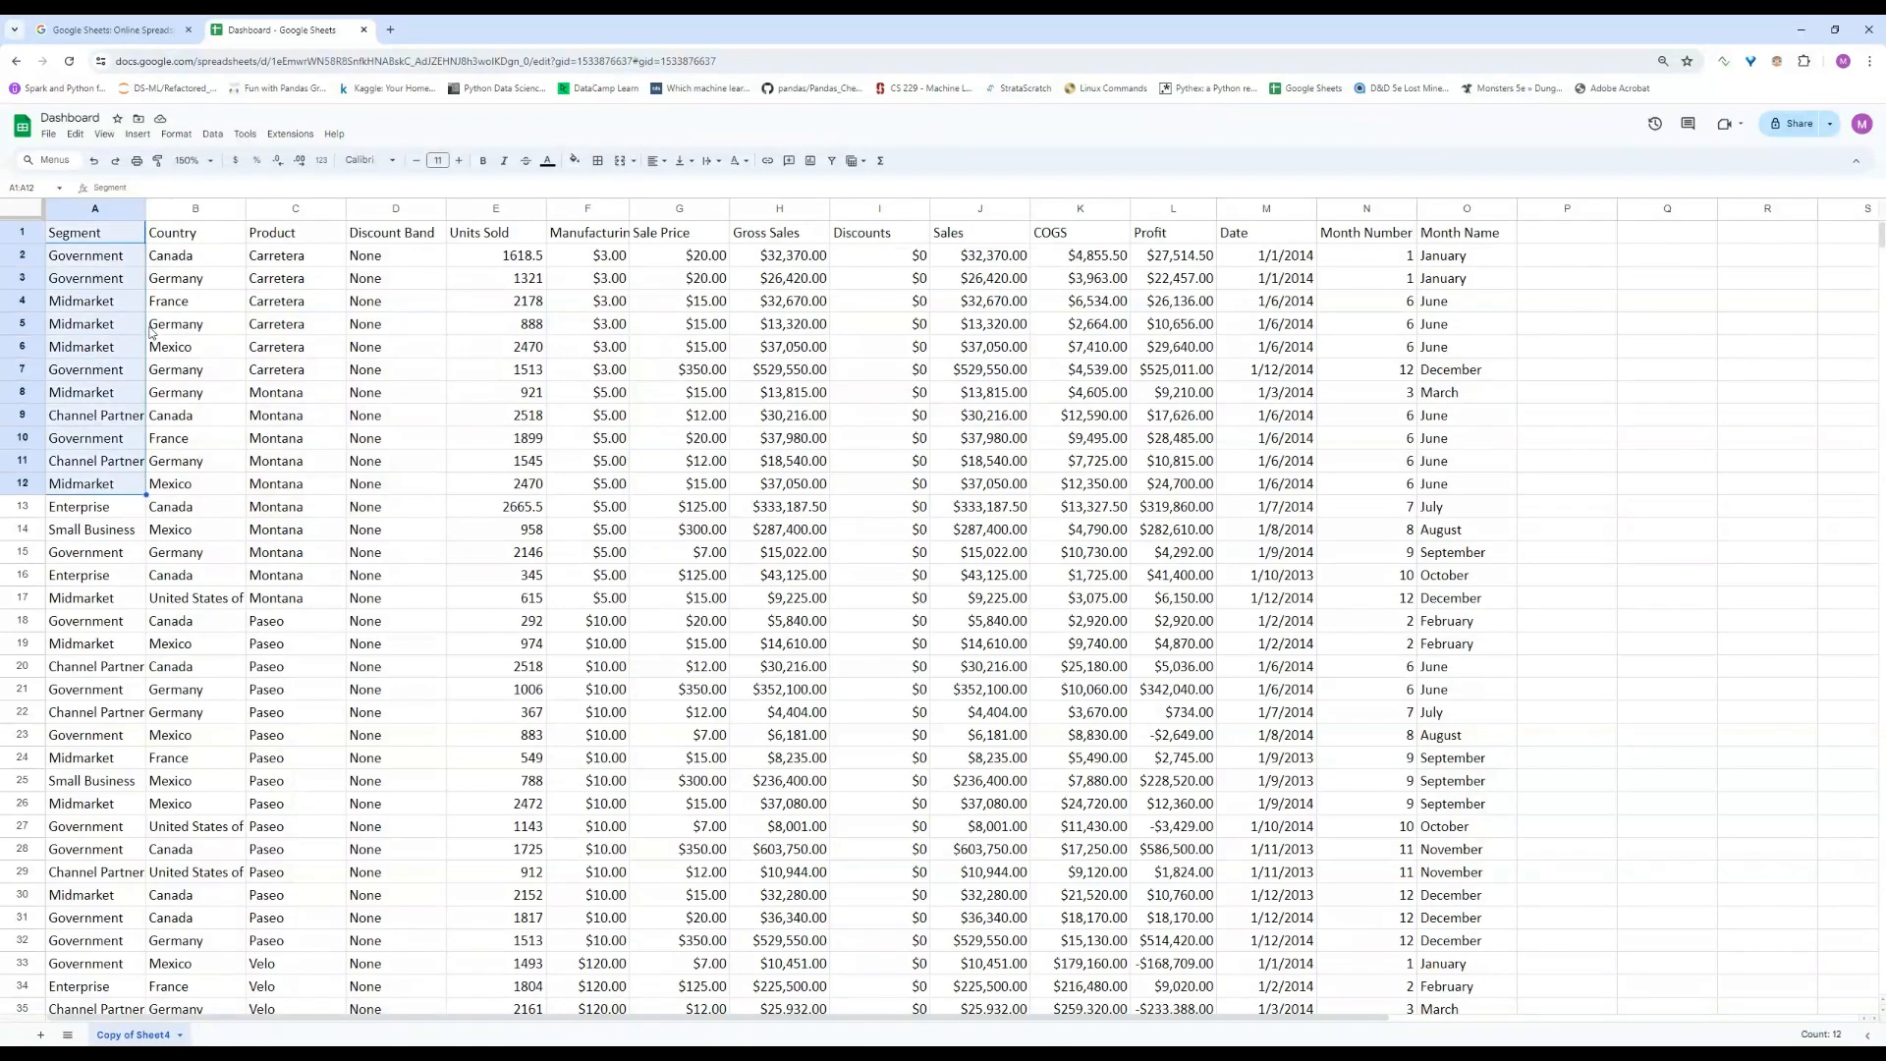
pyautogui.click(185, 232)
pyautogui.click(288, 241)
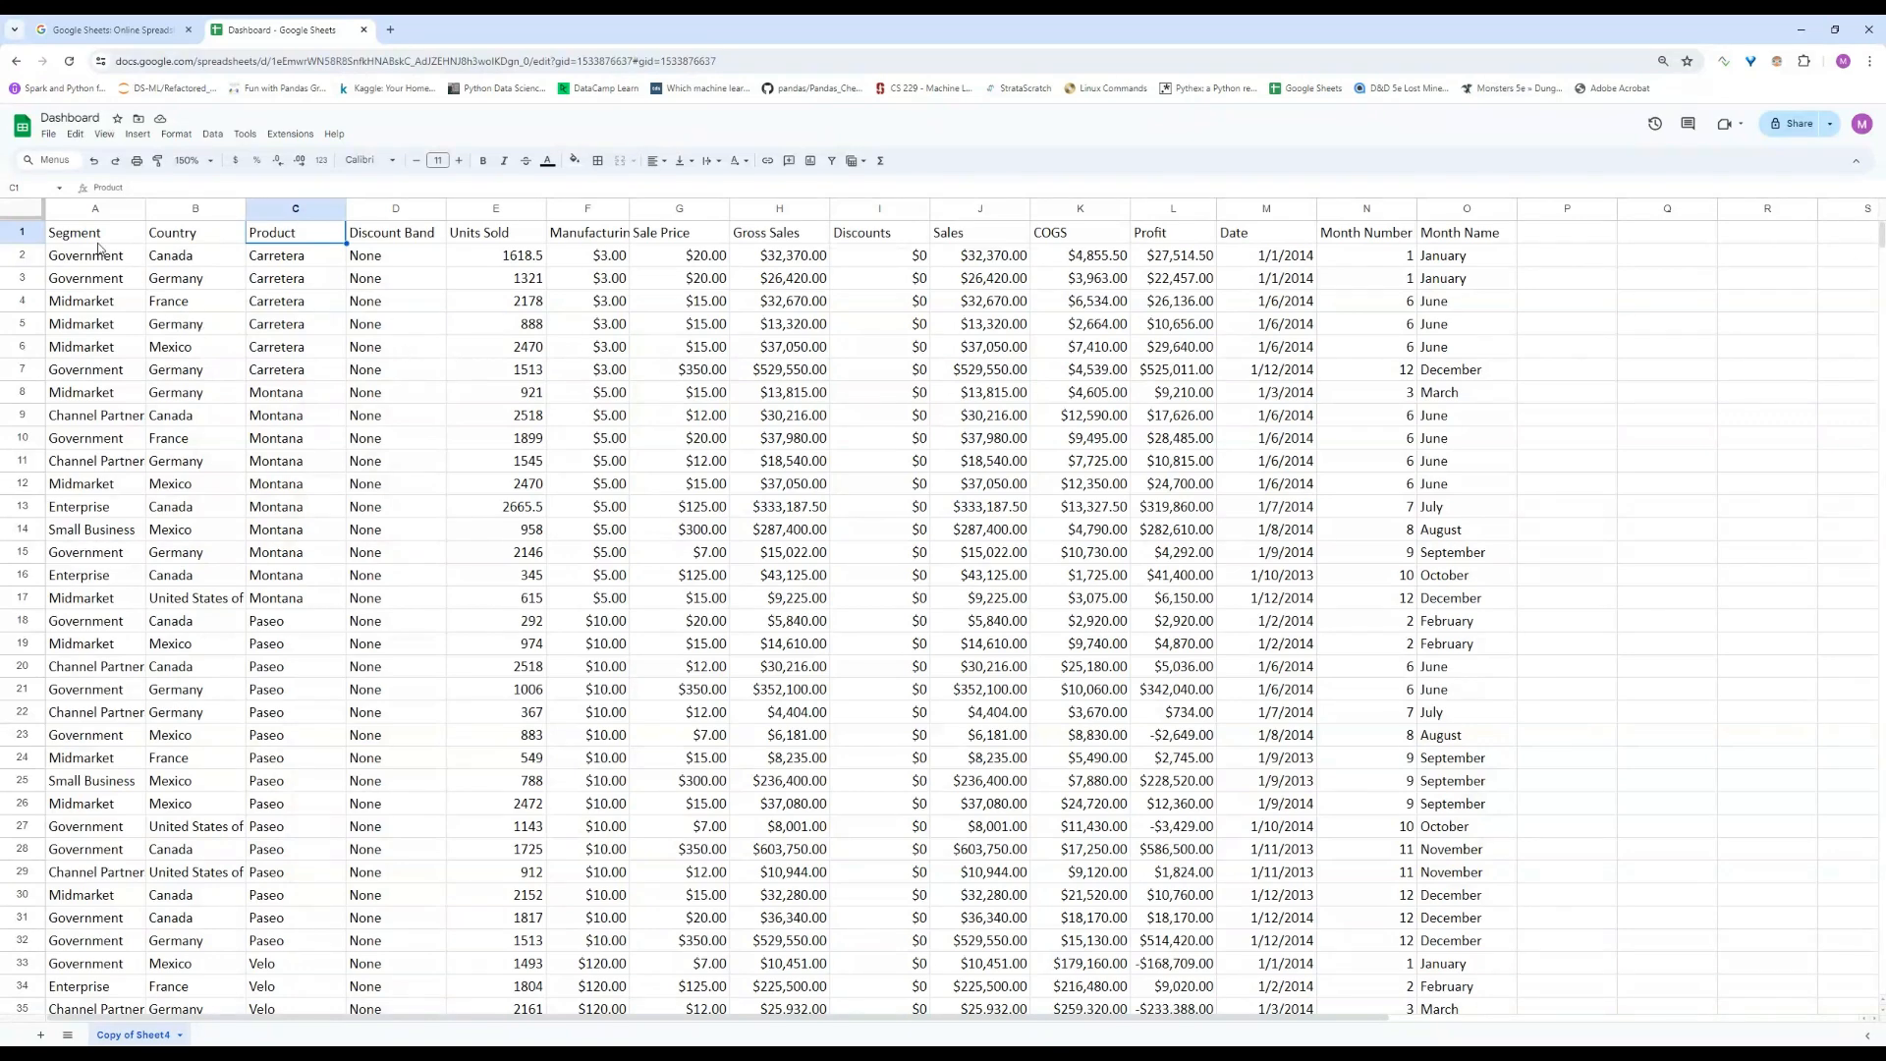
# Create a filter on the header row from Segment to Month Name.
pyautogui.moveTo(96, 234); pyautogui.dragTo(1487, 240)
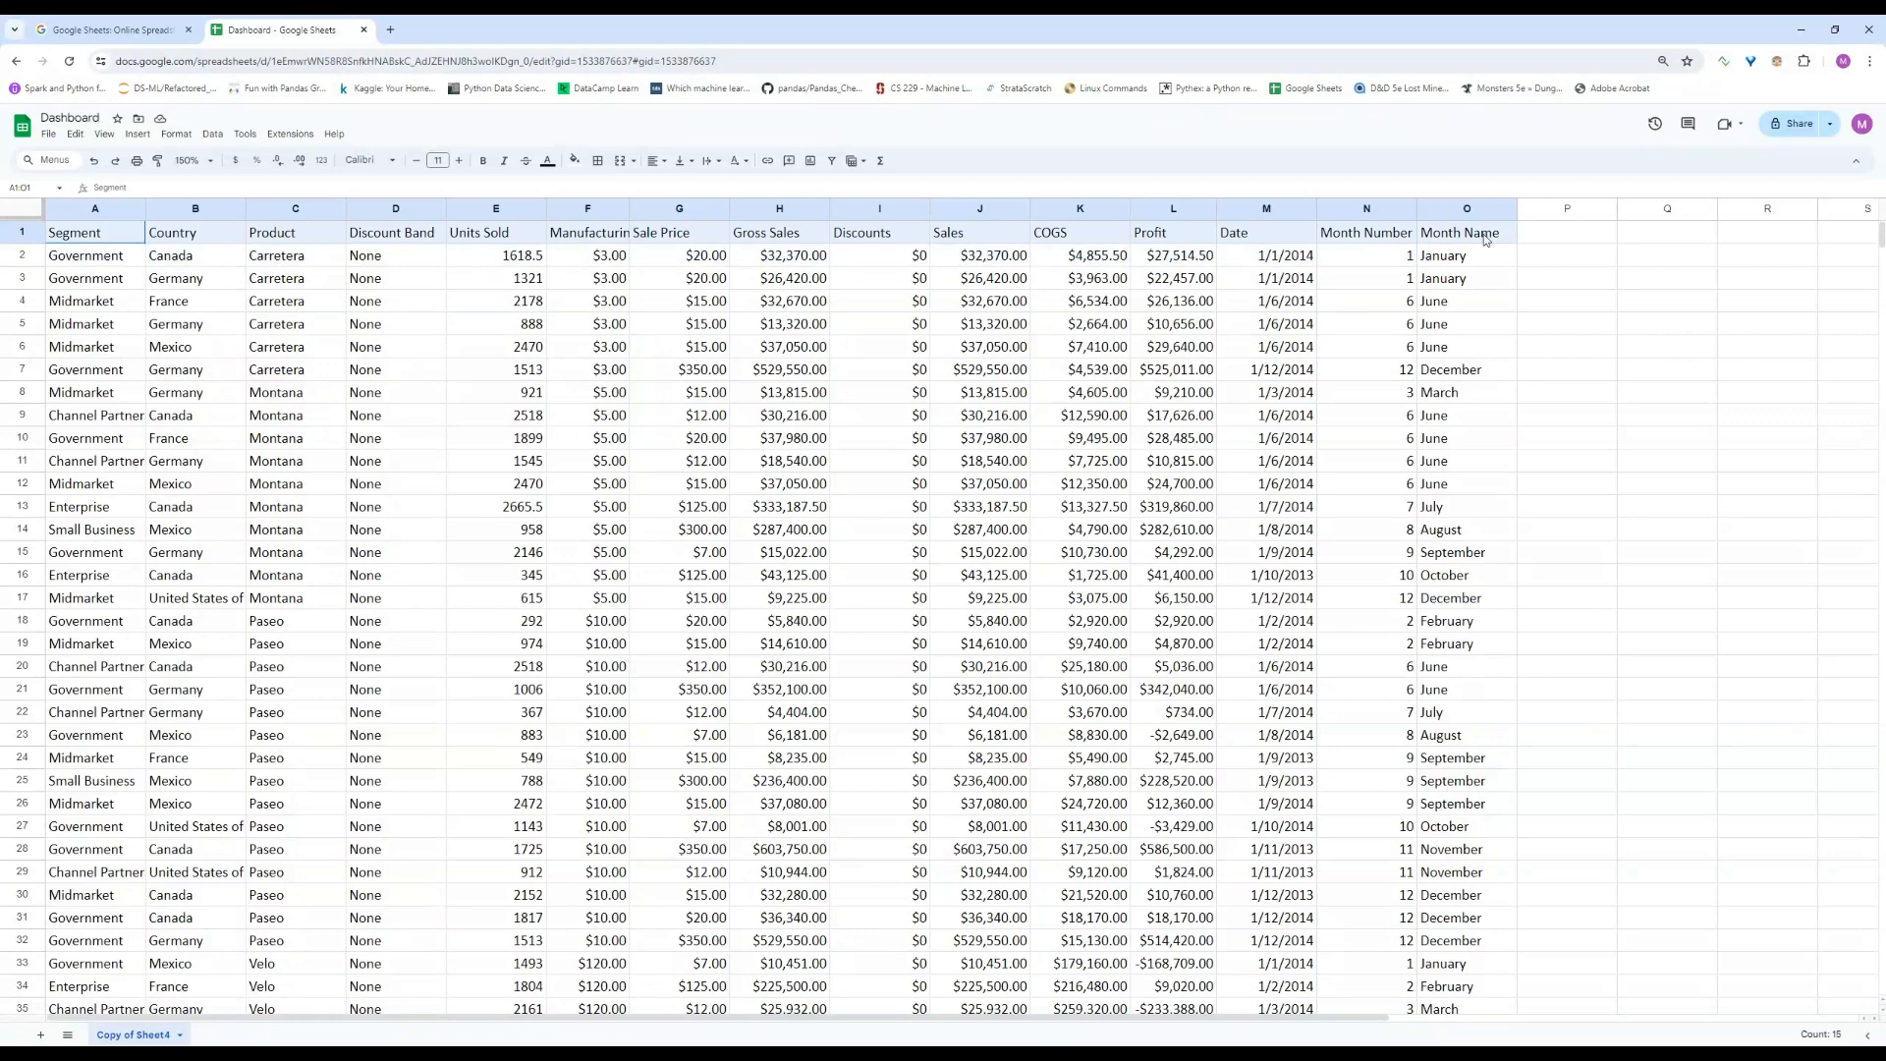
pyautogui.click(213, 135)
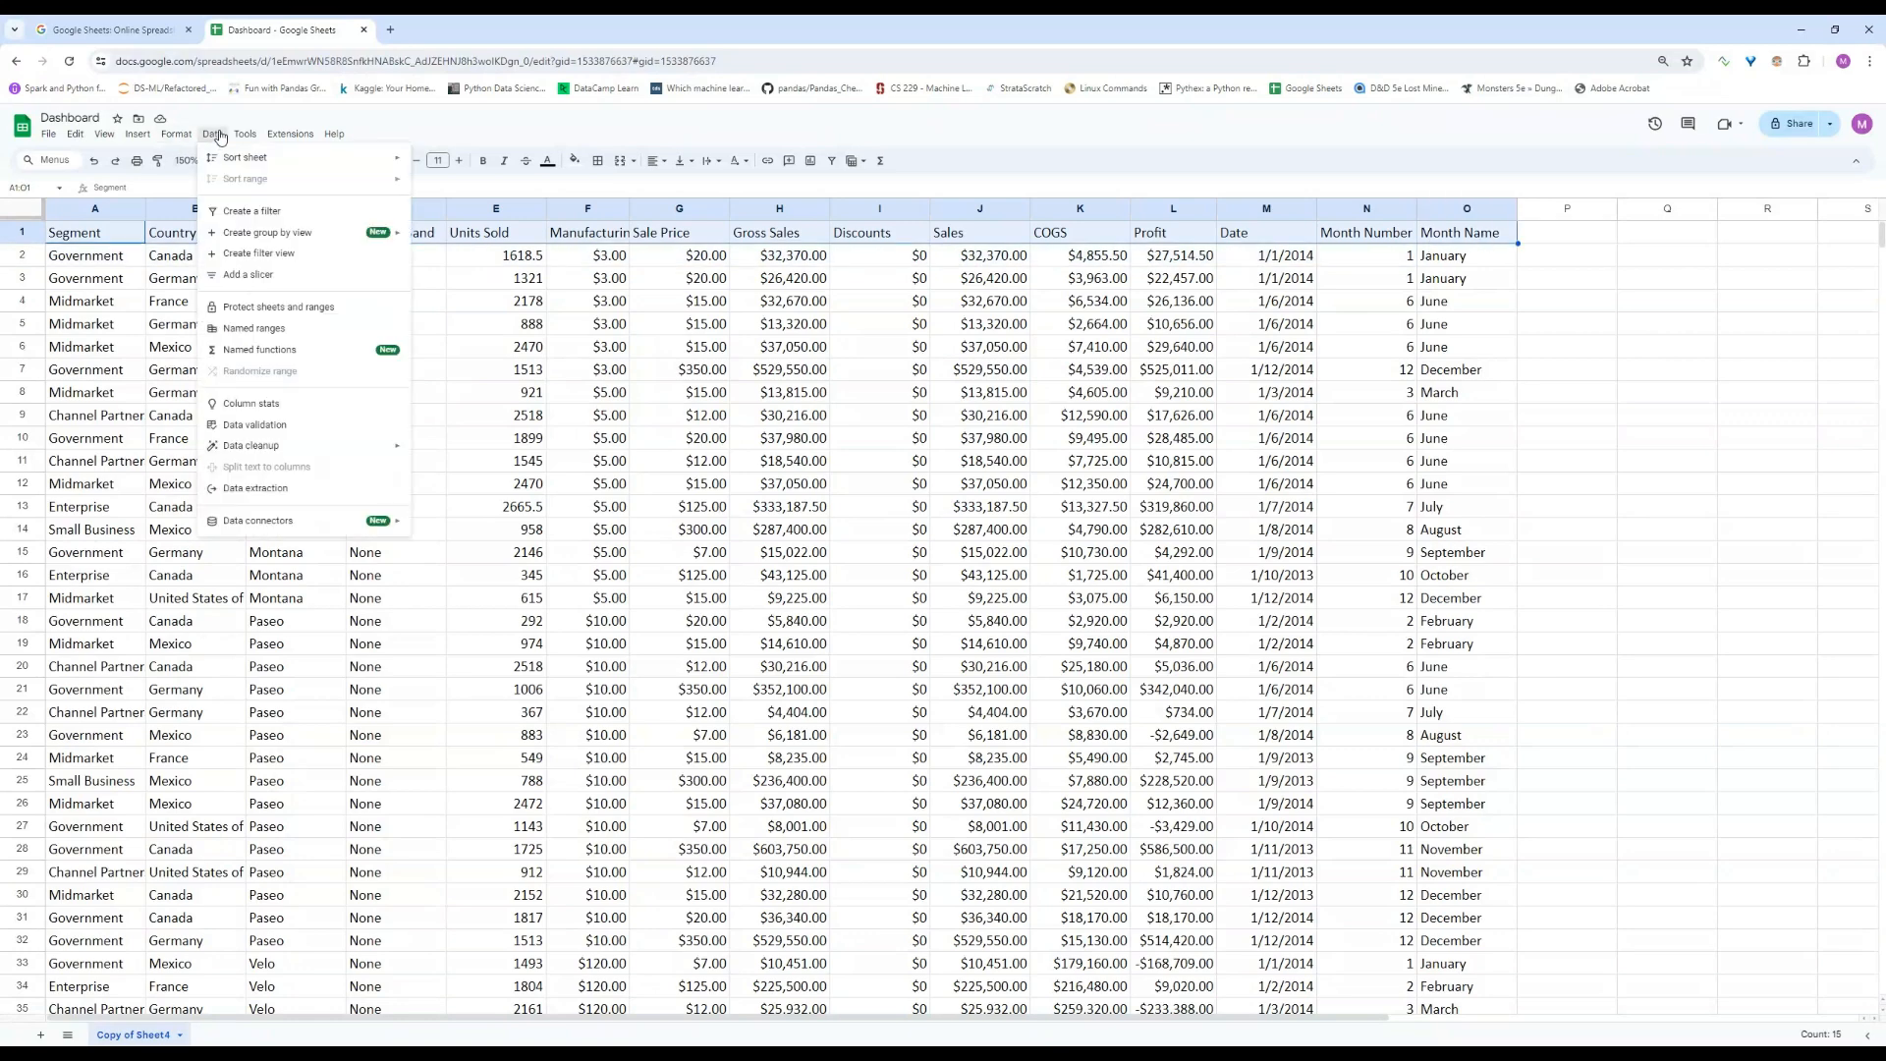
pyautogui.click(251, 211)
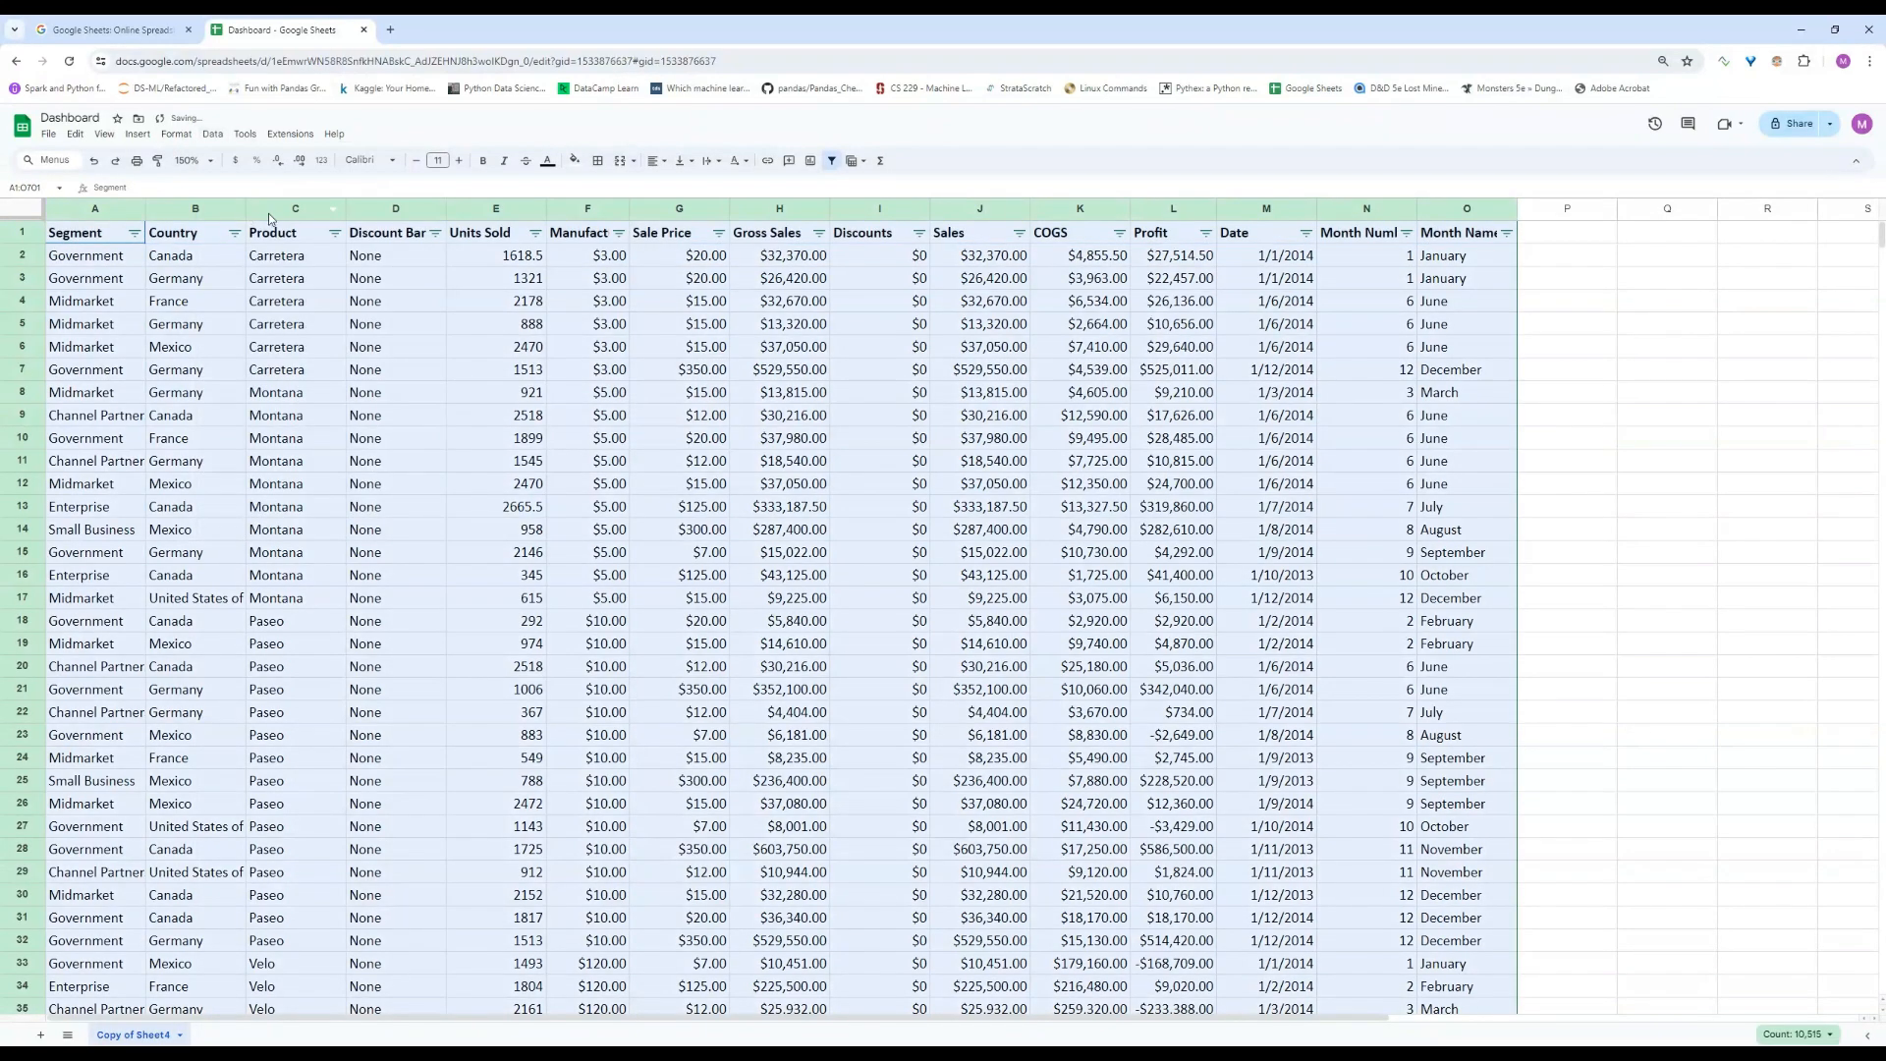
# Apply alternating colors with a header to A1:O701 using the green default style.
pyautogui.click(176, 134)
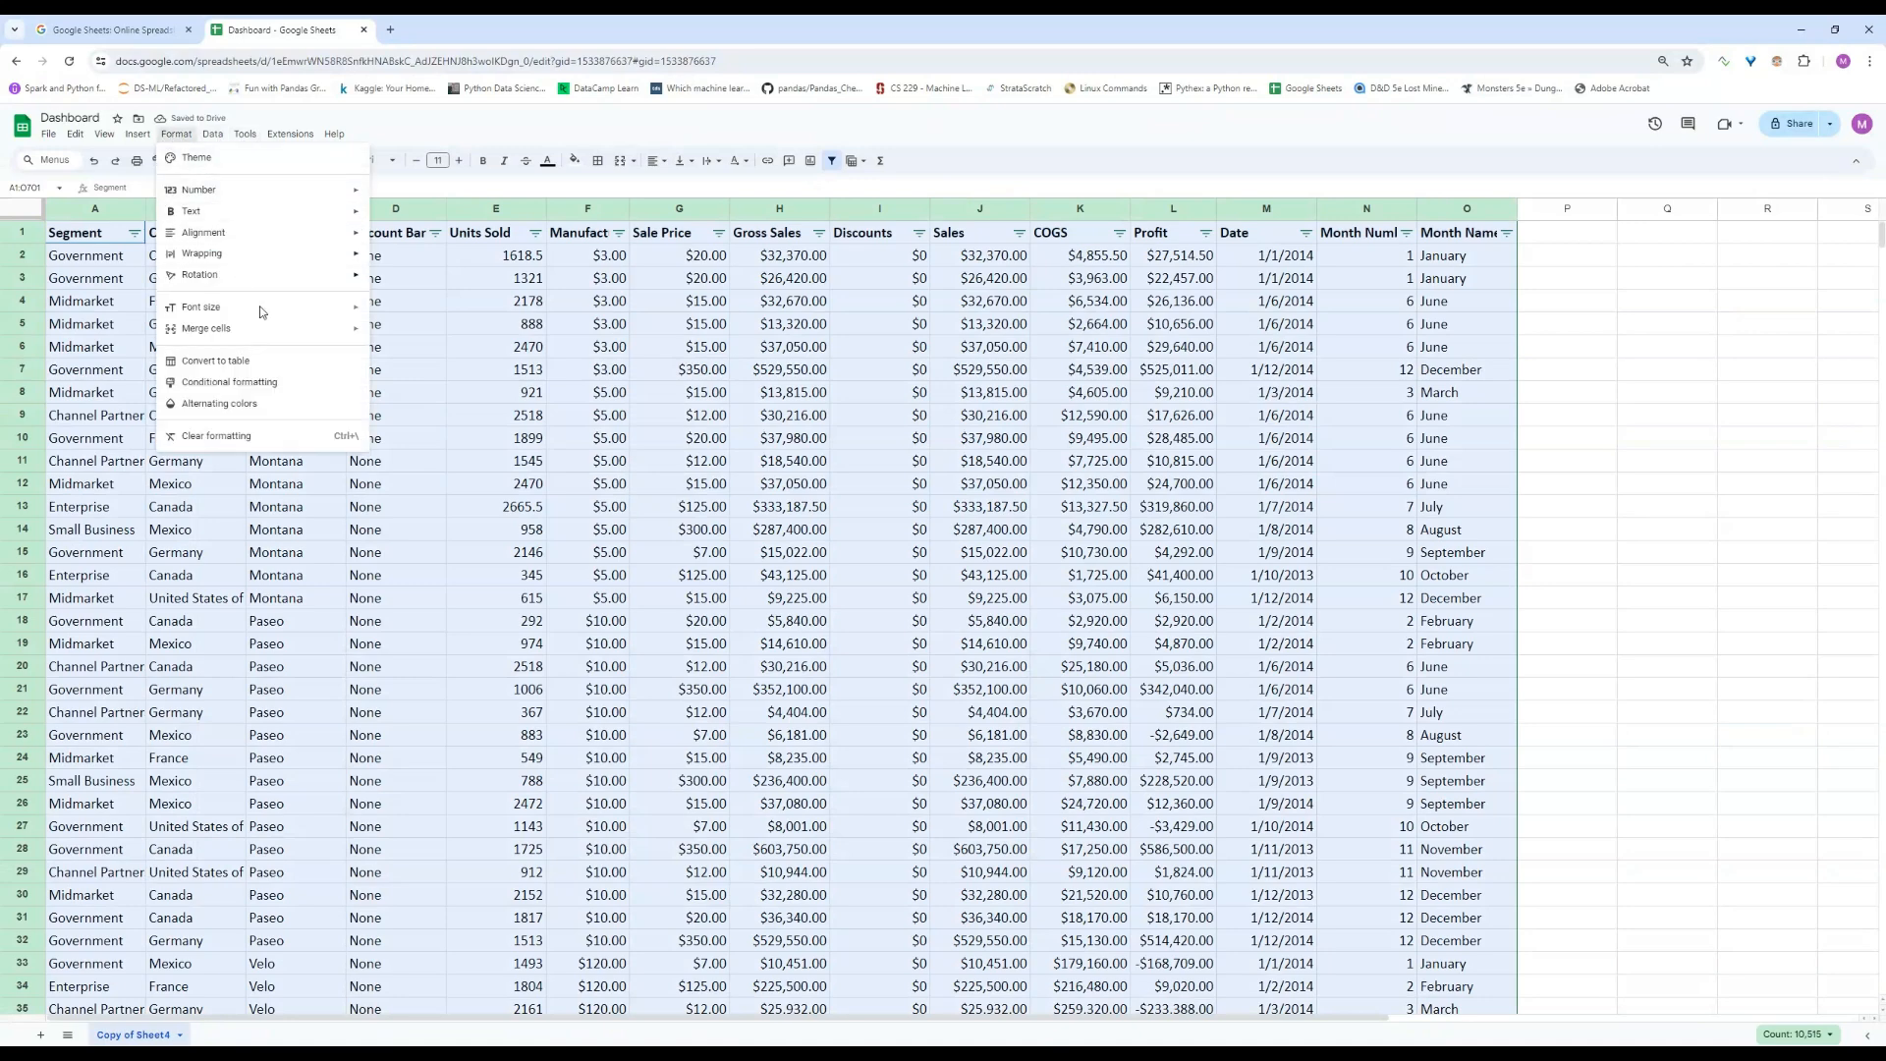
pyautogui.click(283, 401)
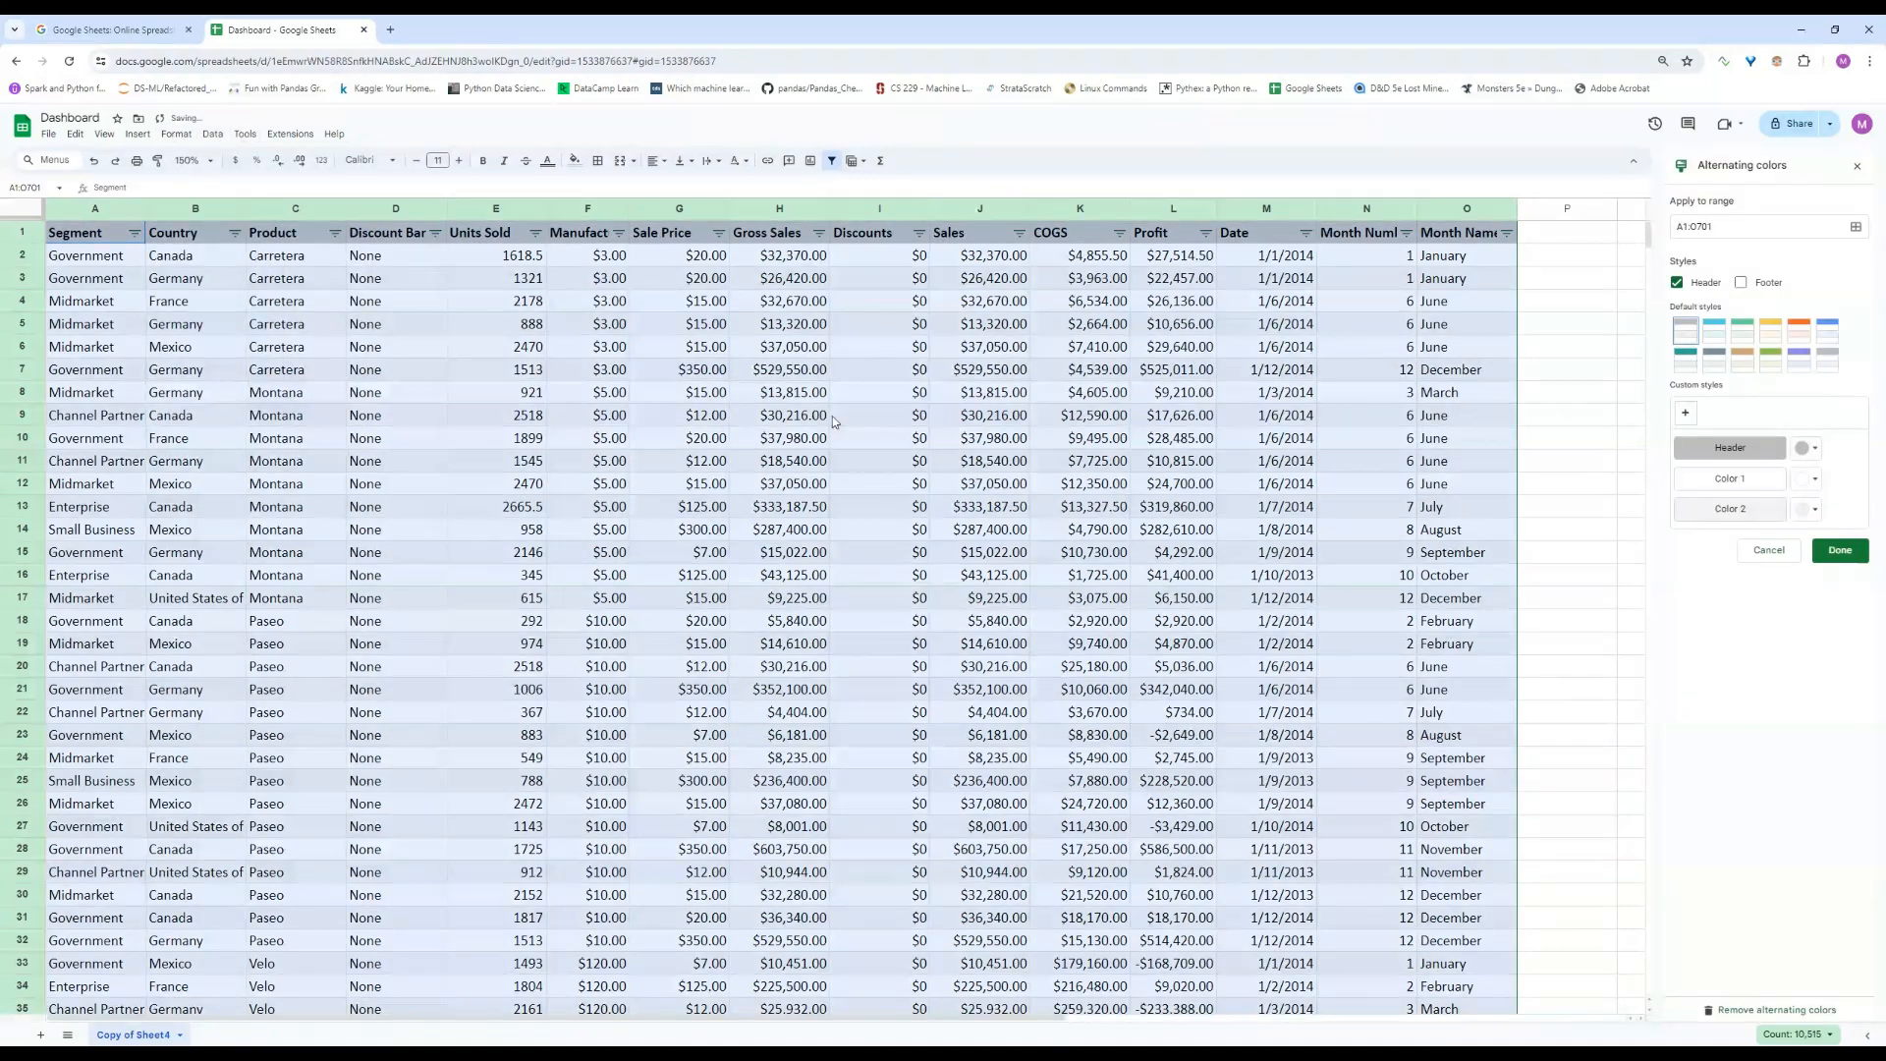
pyautogui.click(1741, 331)
pyautogui.click(1385, 463)
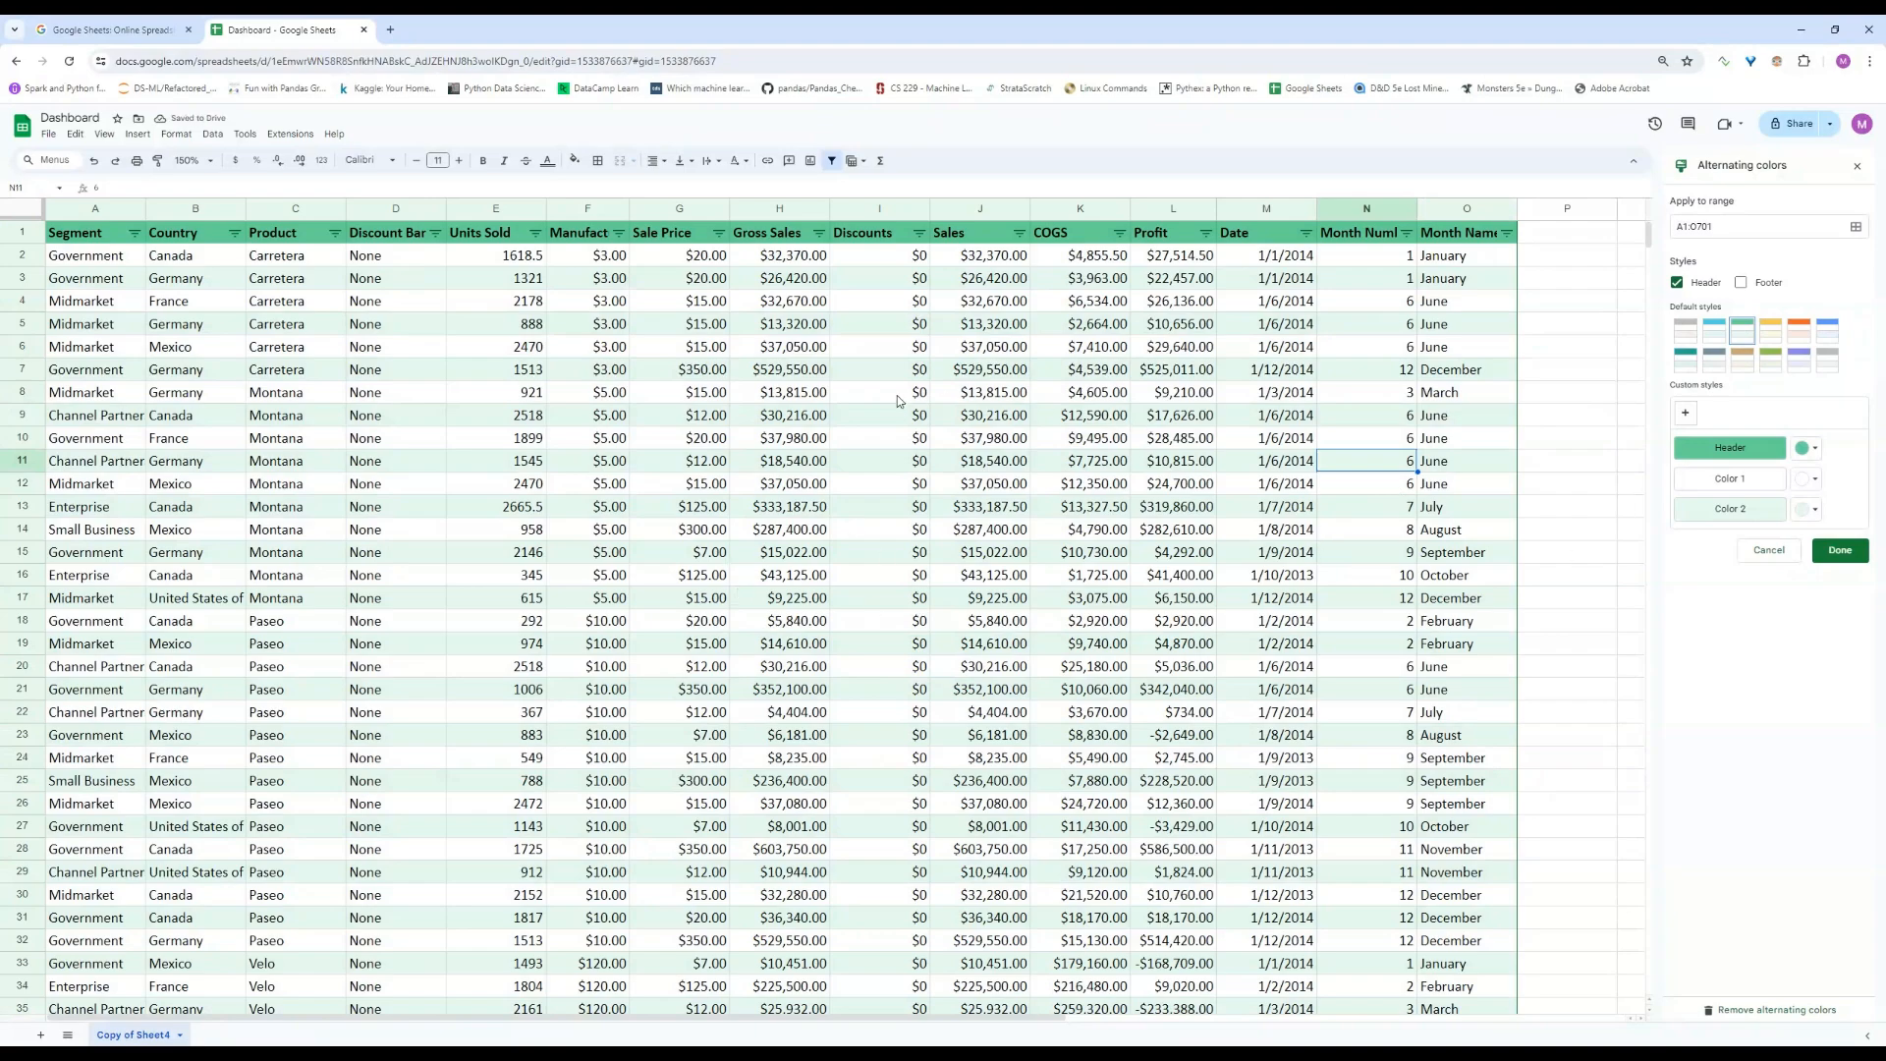
# Enter "government" in cell A702, directly below the last data row.
pyautogui.moveTo(1648, 237); pyautogui.dragTo(1649, 782)
pyautogui.click(124, 505)
pyautogui.write('government')
pyautogui.press('Return')
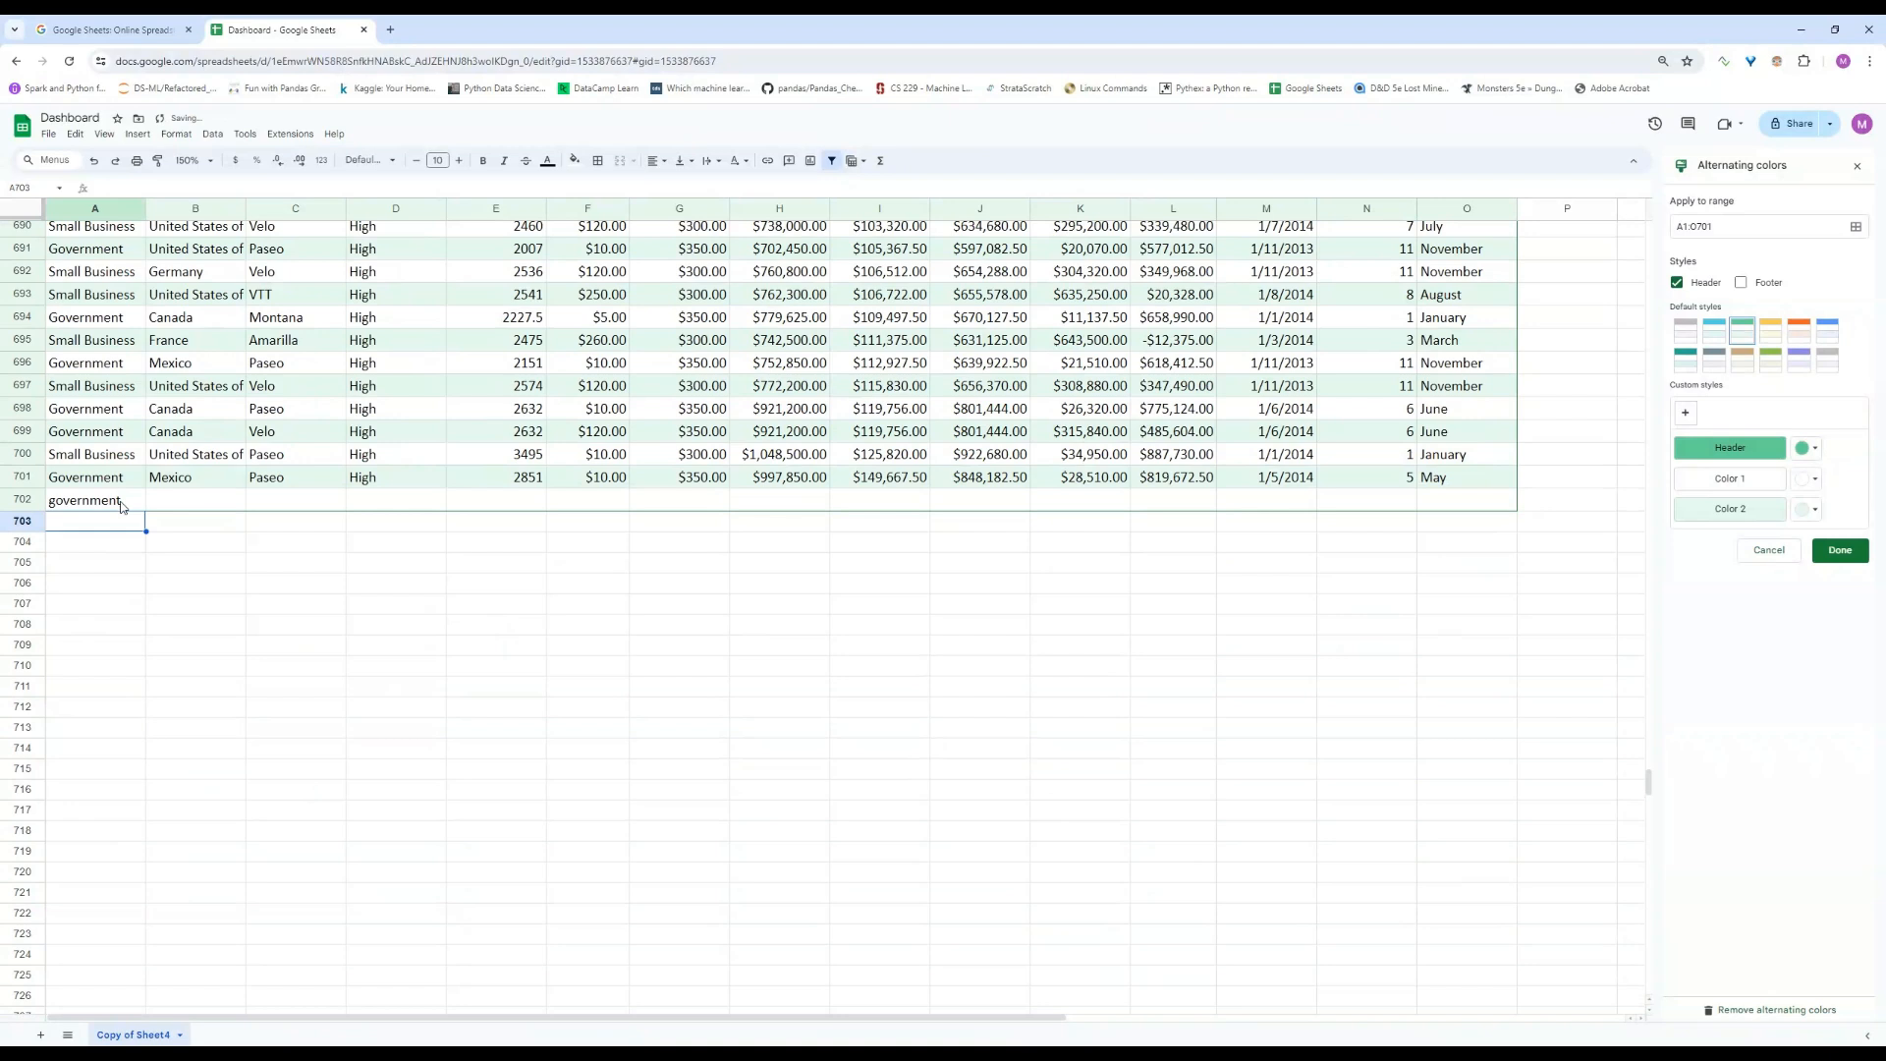
# Clear the contents of row 702 from column A to column O.
pyautogui.moveTo(122, 505); pyautogui.dragTo(1365, 503)
pyautogui.moveTo(1195, 508); pyautogui.dragTo(1473, 497)
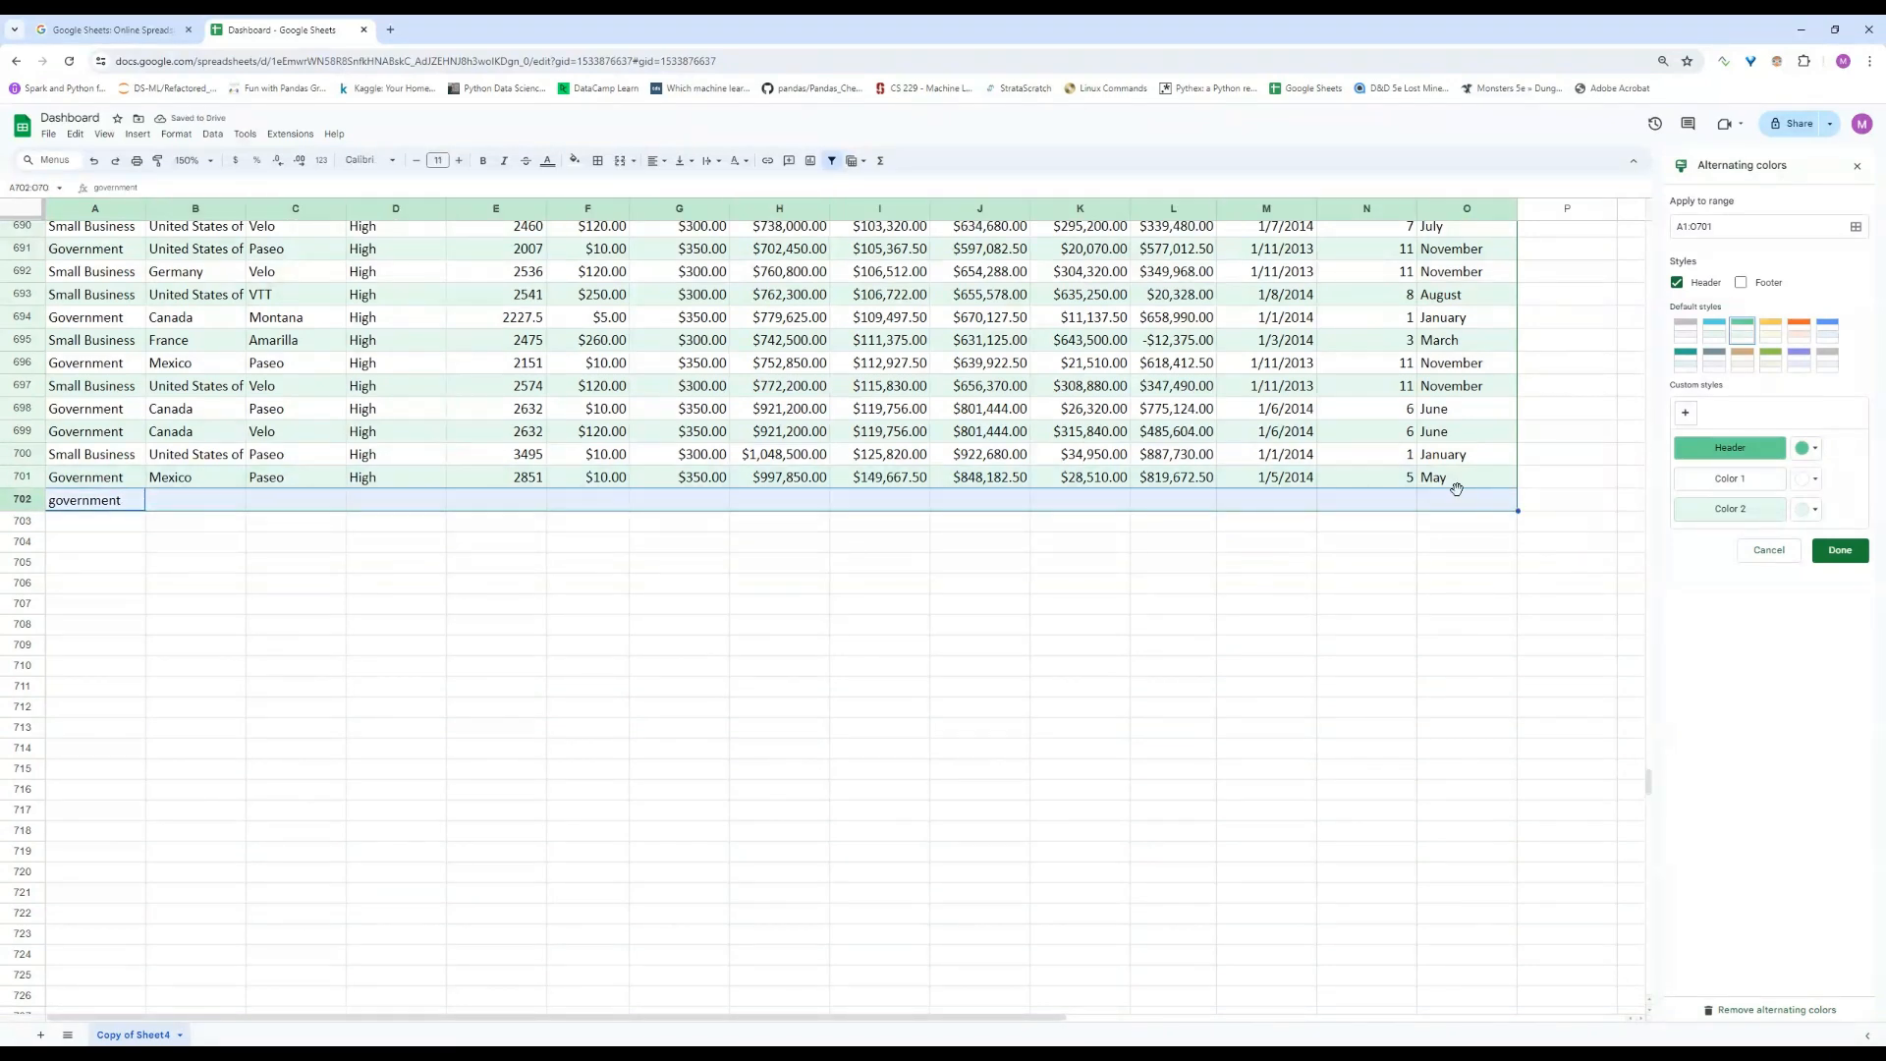
pyautogui.press('Delete')
pyautogui.click(614, 622)
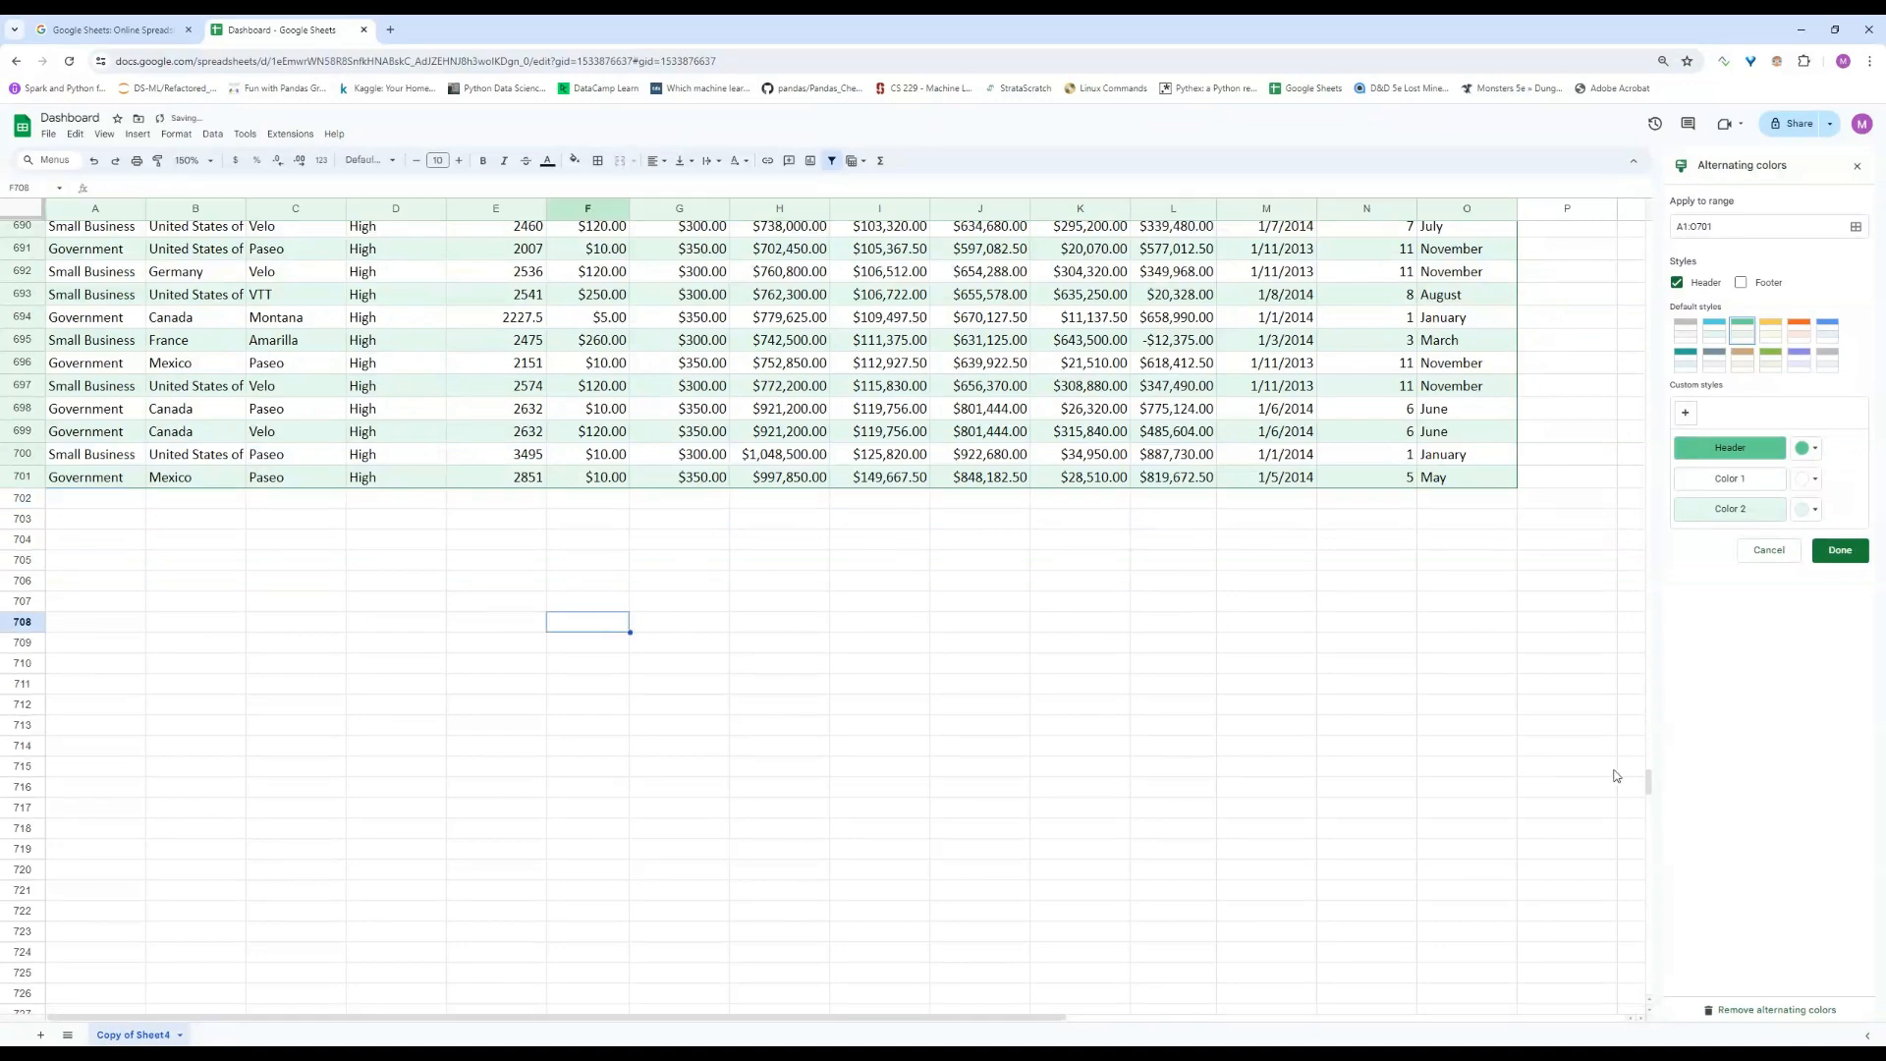
# Undo the alternating colors and the filter on the sales data.
pyautogui.moveTo(1648, 780); pyautogui.dragTo(1608, 185)
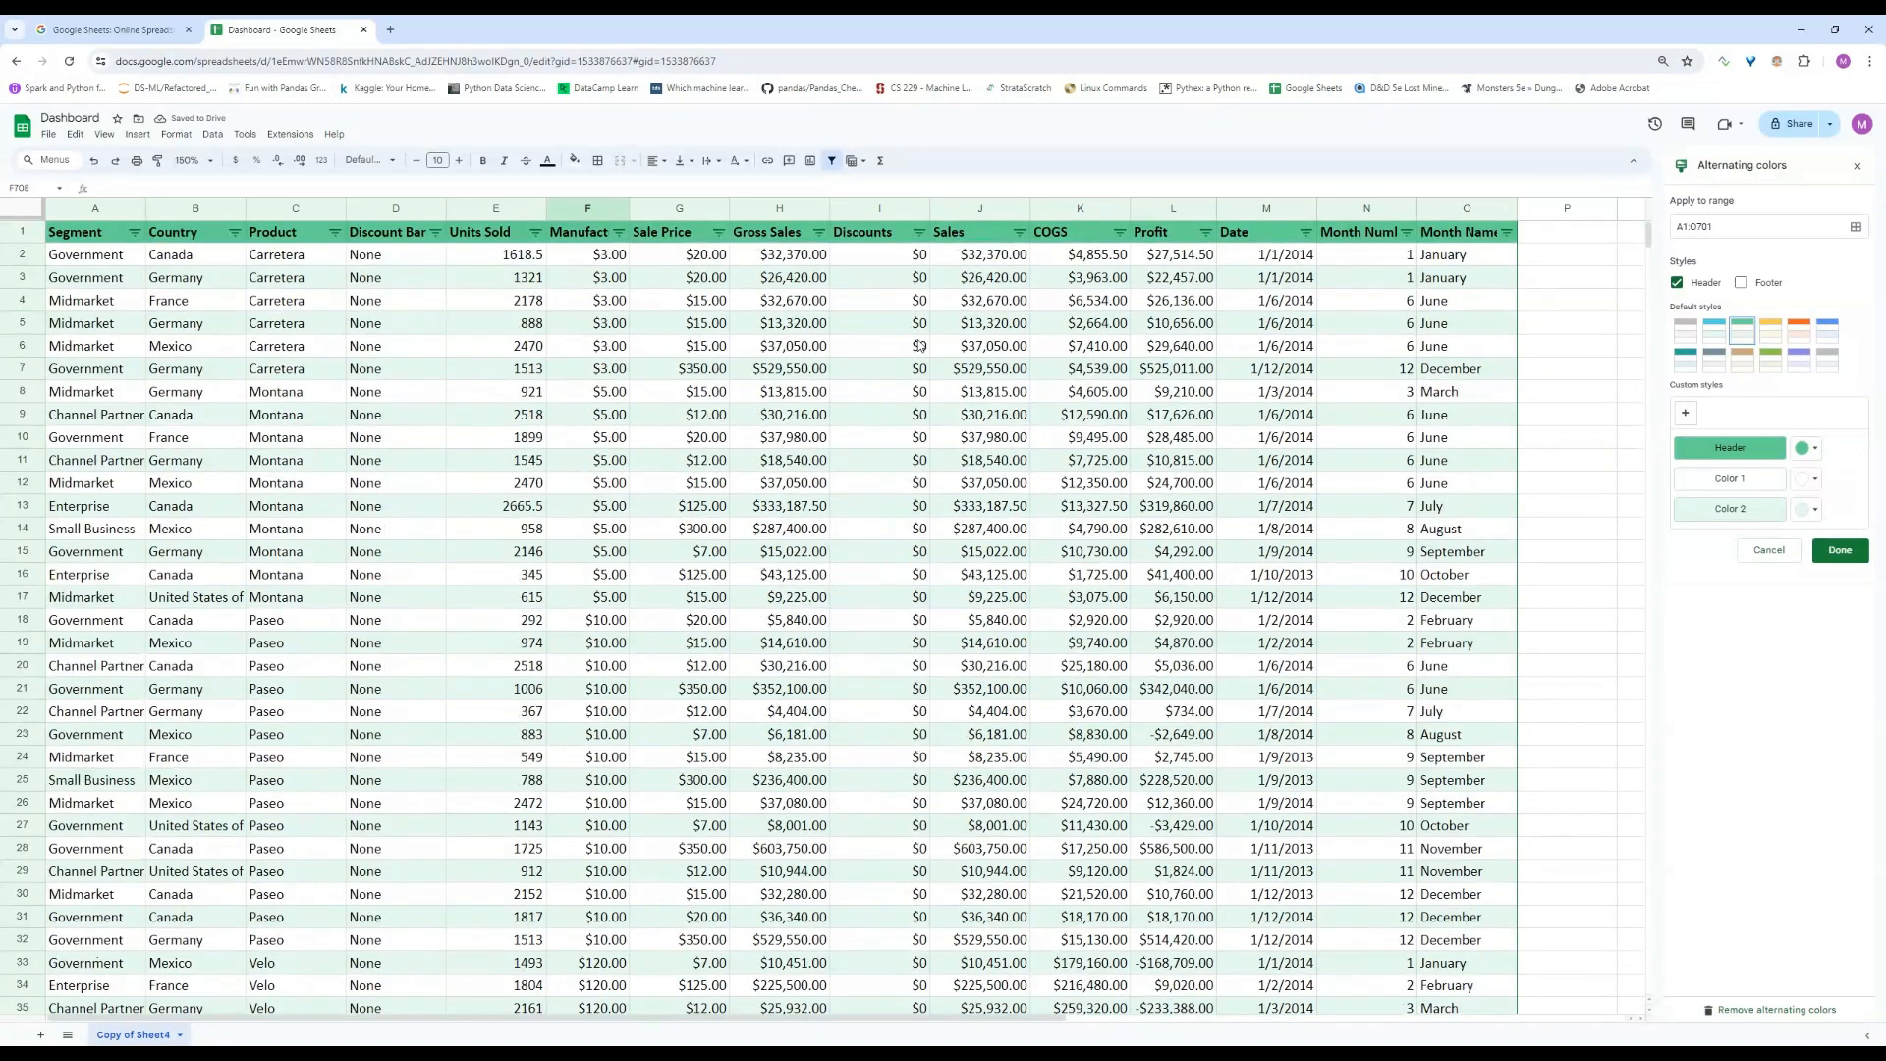
pyautogui.click(525, 299)
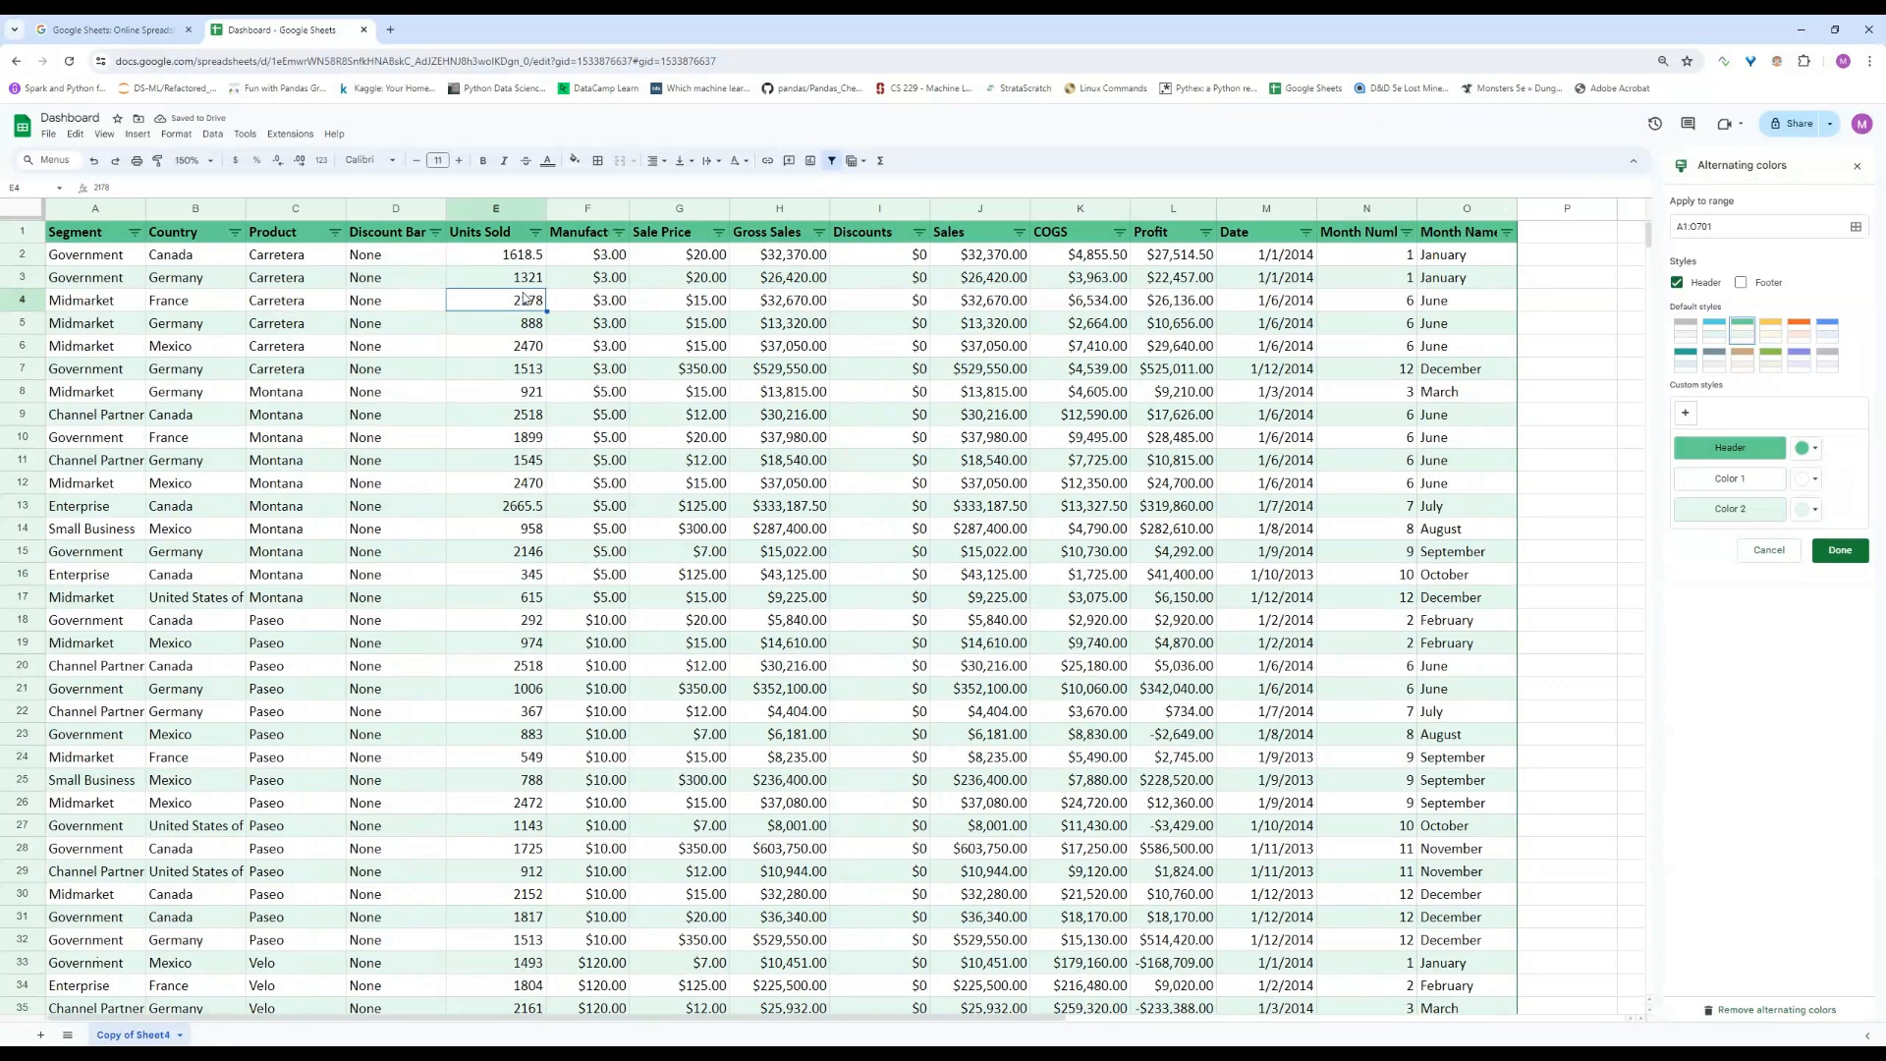
pyautogui.hotkey('ctrl', 'z')
pyautogui.hotkey('ctrl', 'z')
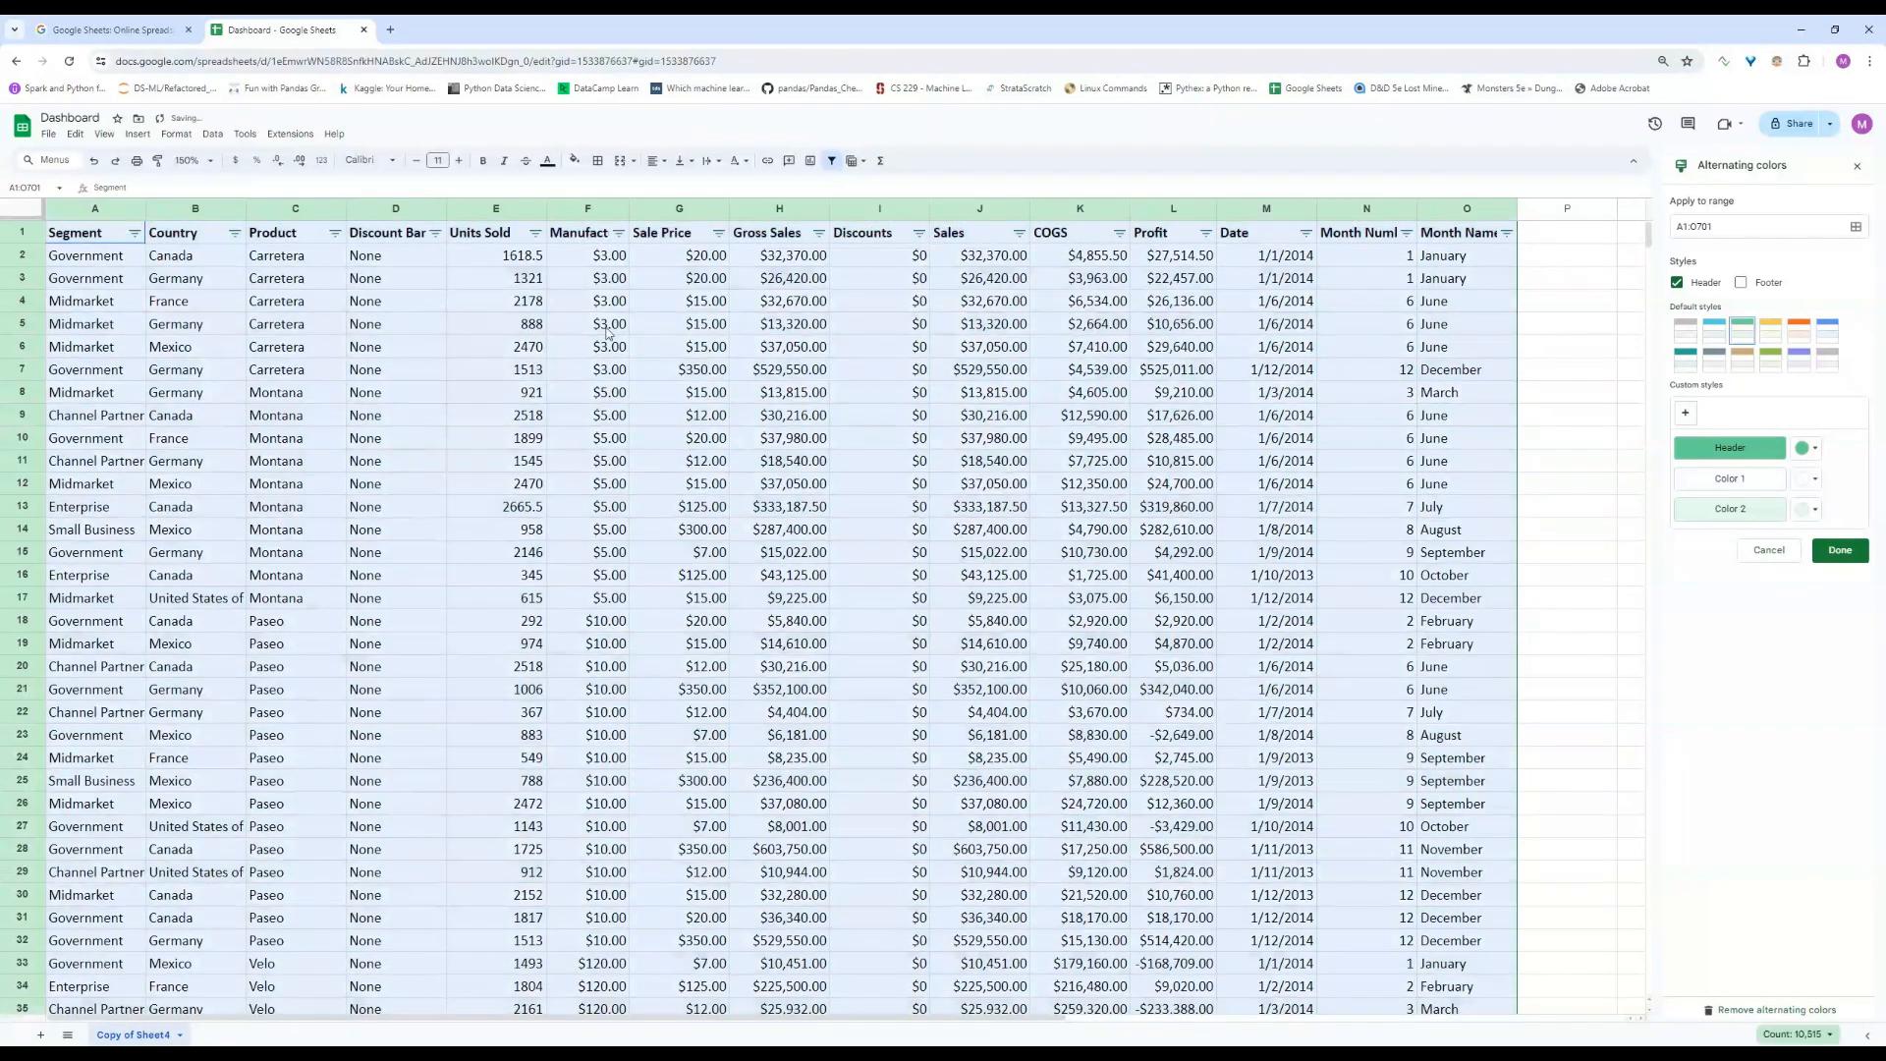
pyautogui.click(539, 366)
pyautogui.hotkey('ctrl', 'z')
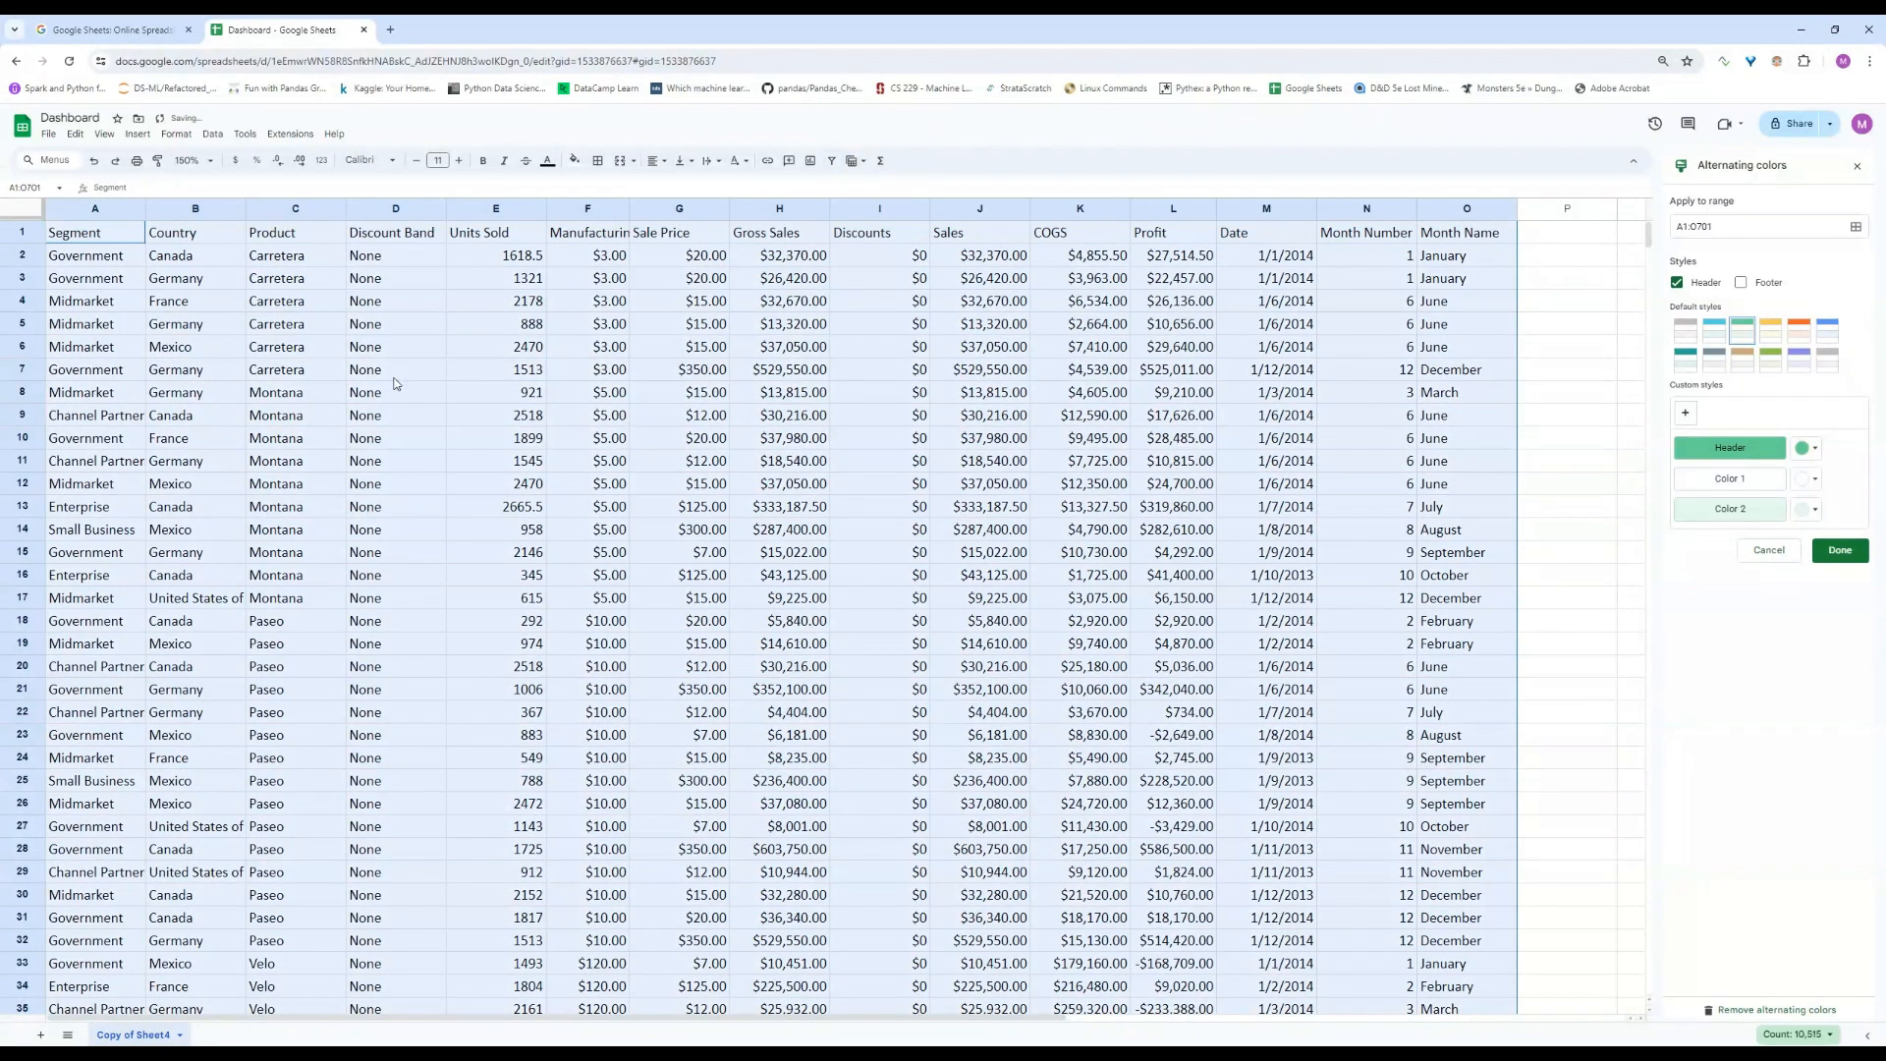
pyautogui.click(739, 324)
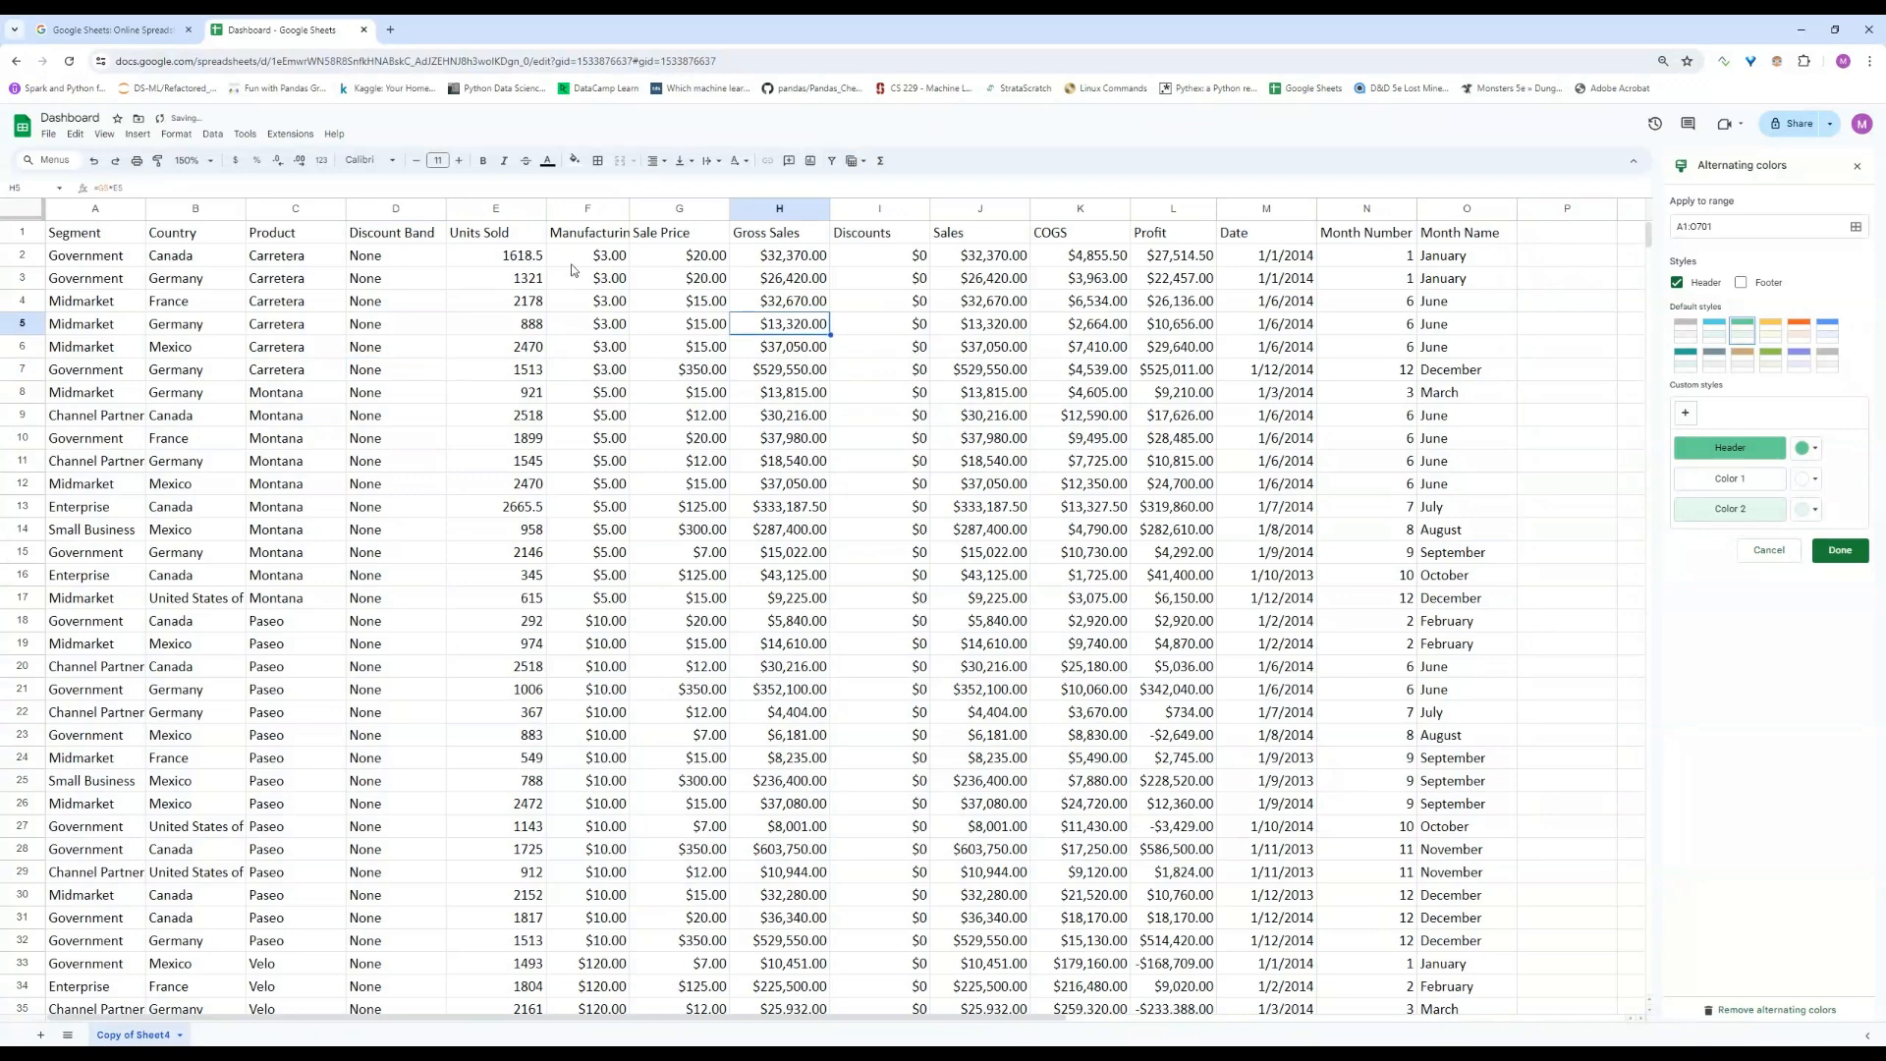
# Convert the sales data to a table and close the alternating colors settings.
pyautogui.click(212, 135)
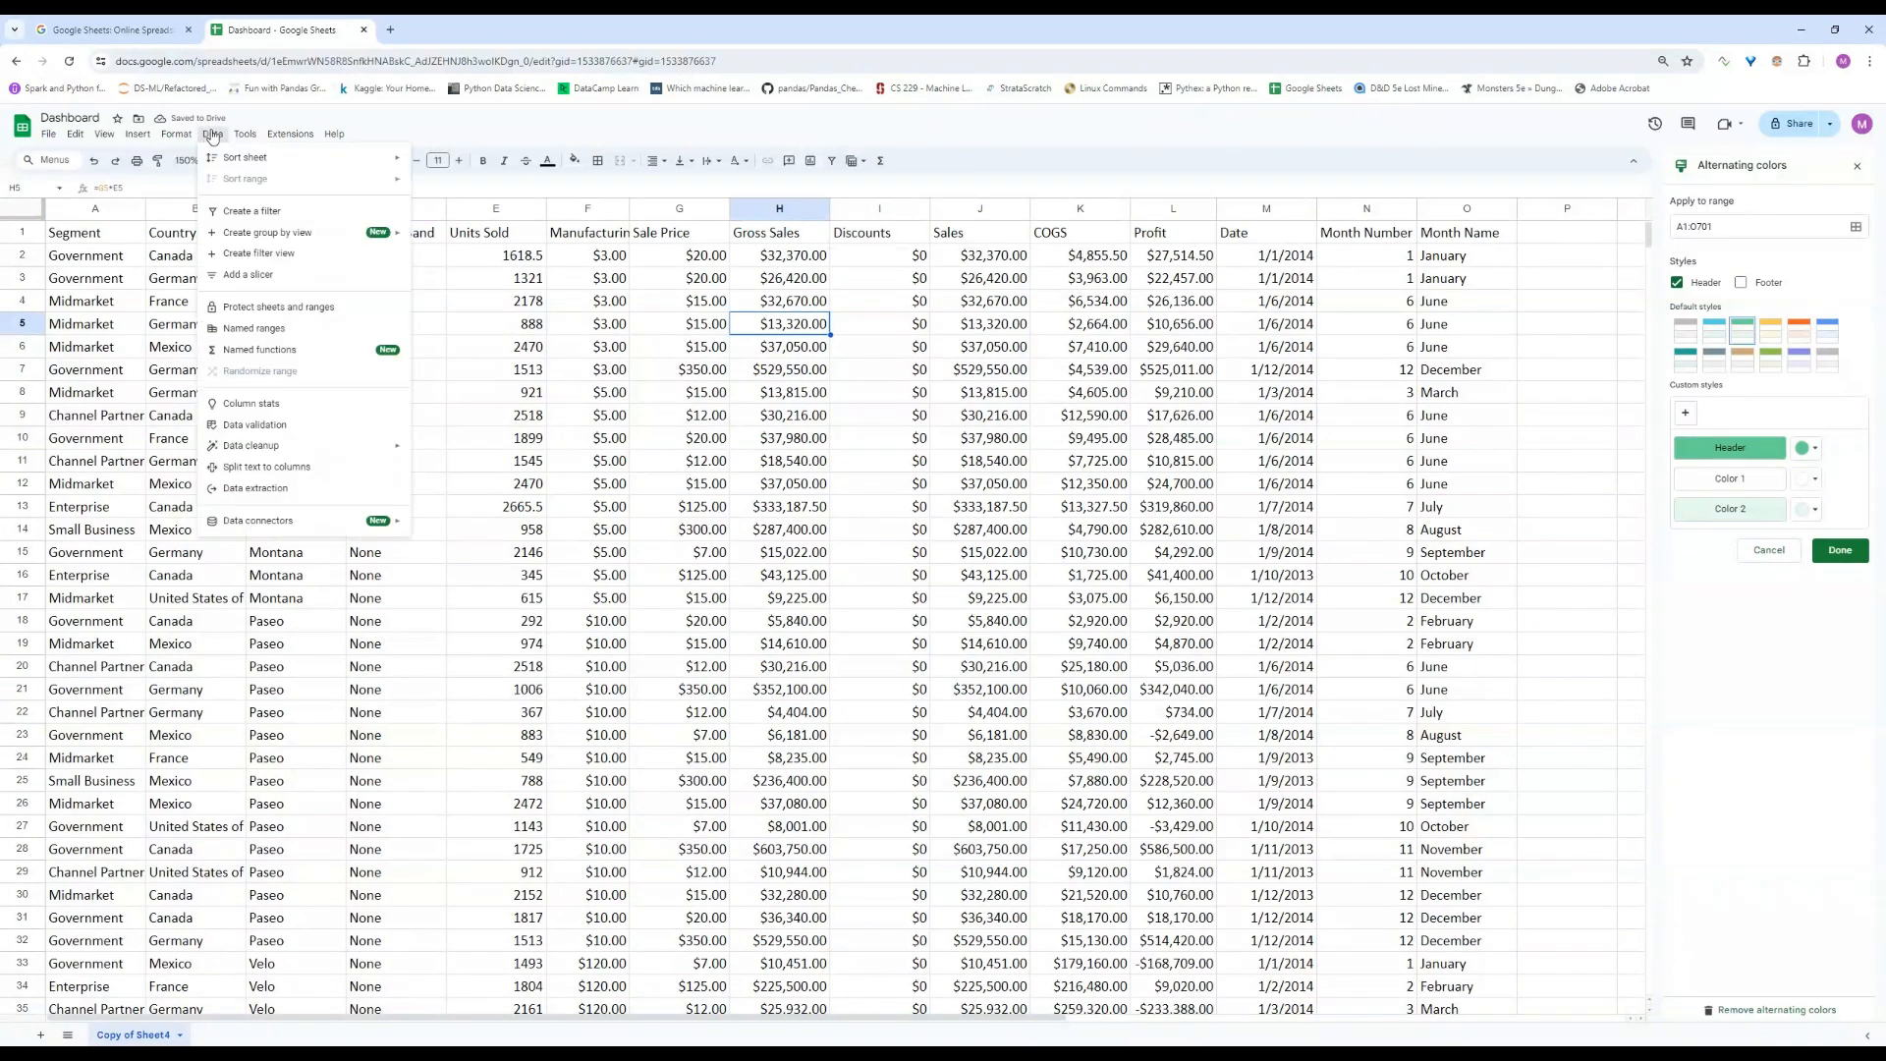
pyautogui.moveTo(185, 142)
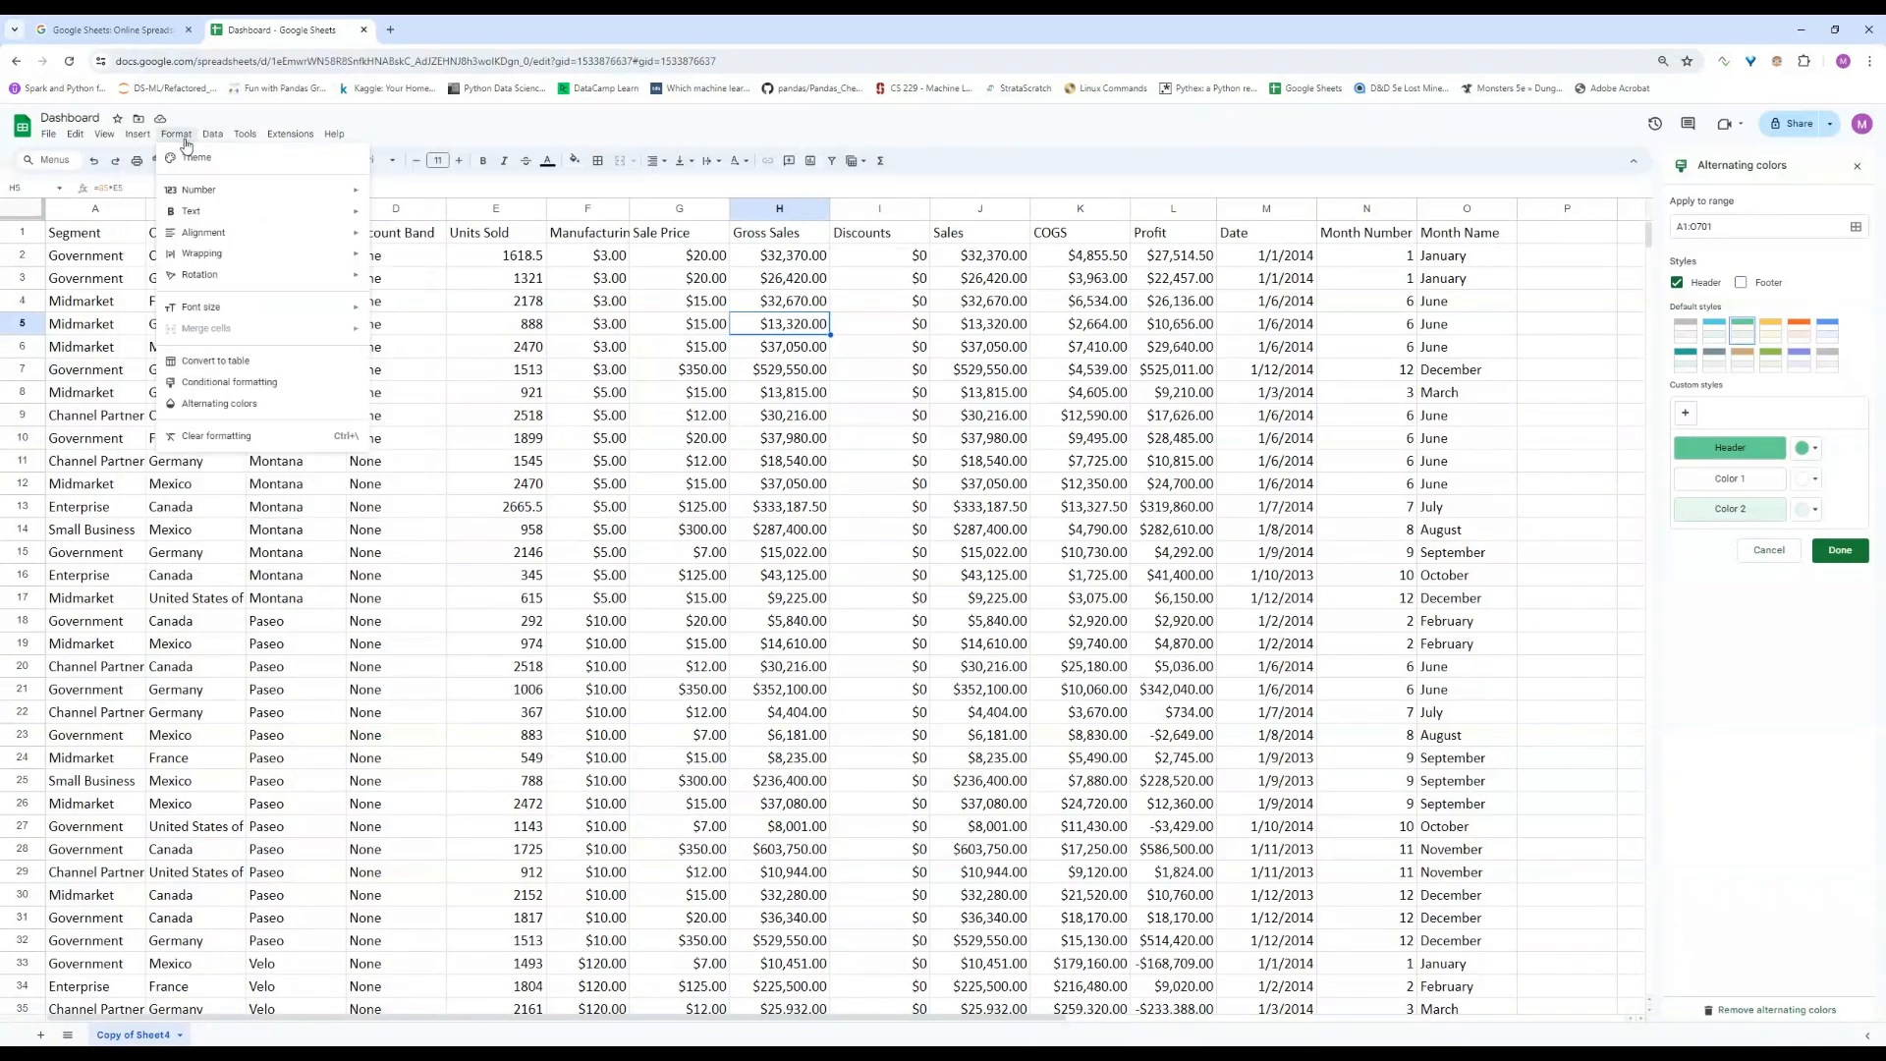
pyautogui.click(233, 362)
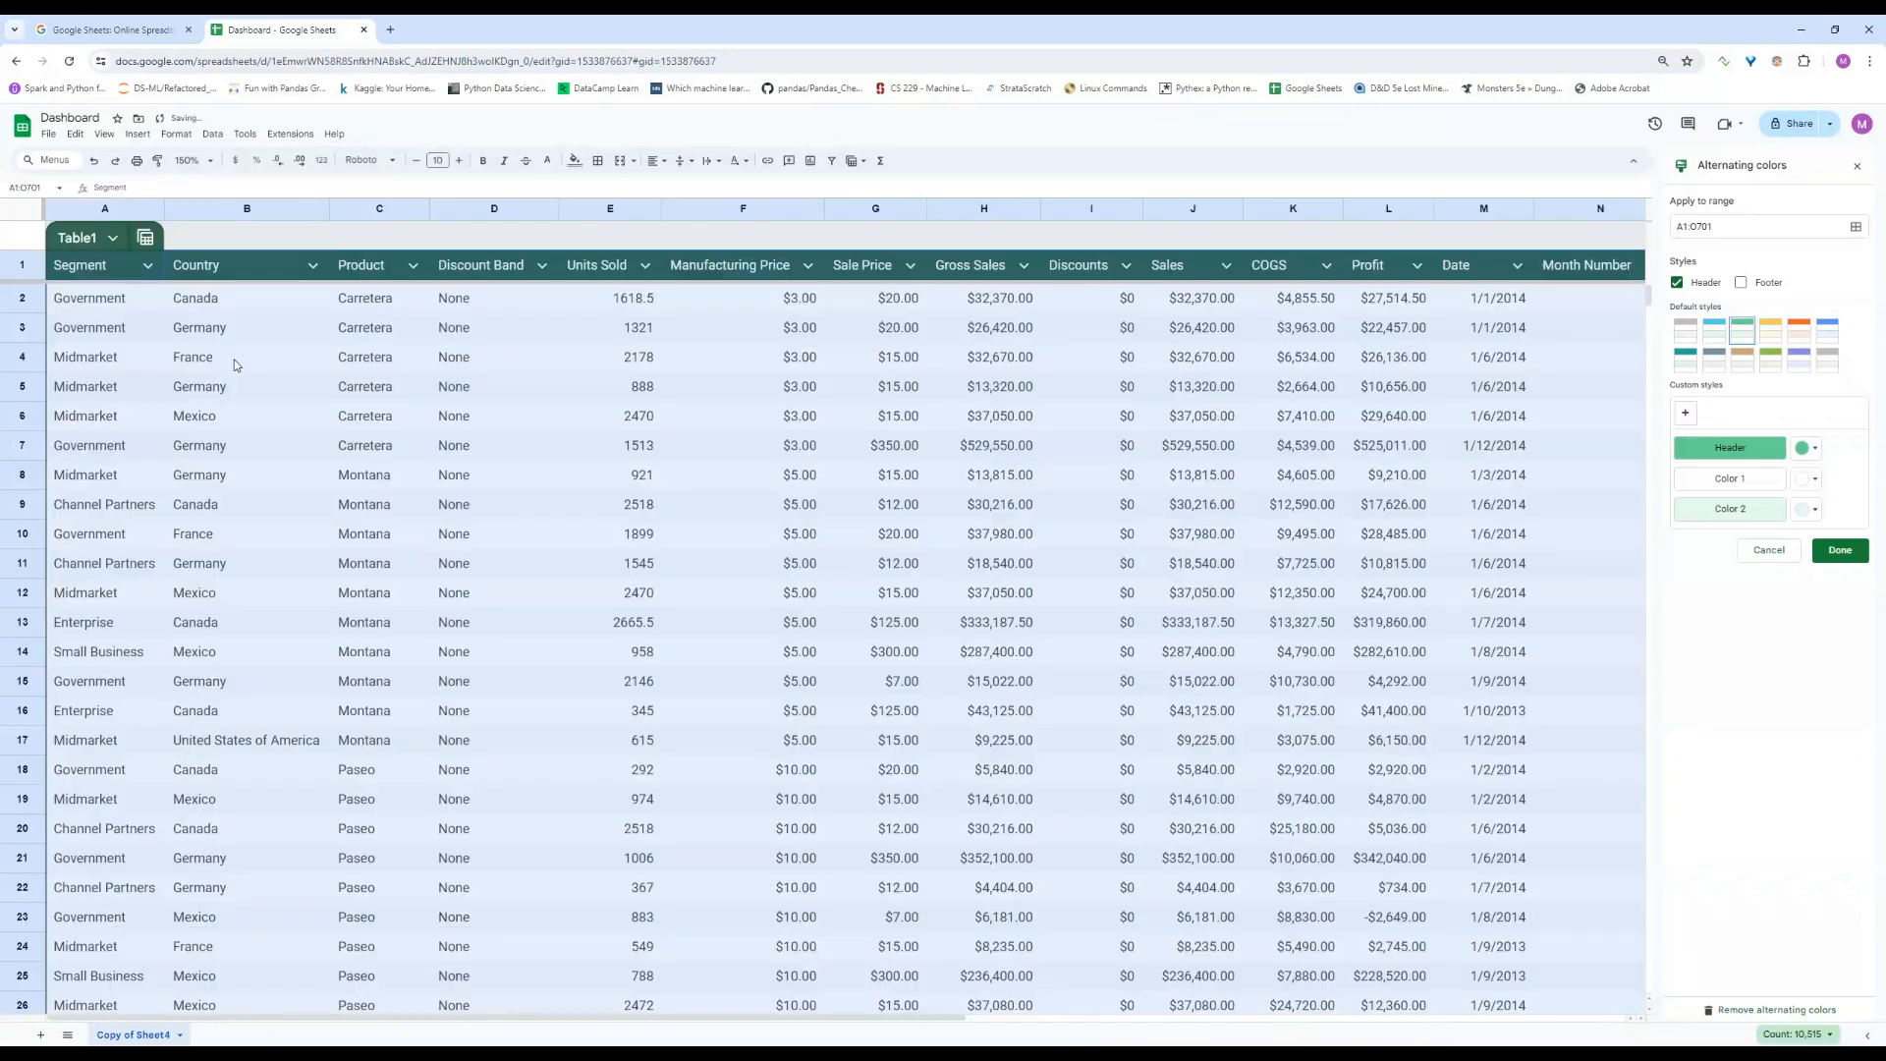
pyautogui.click(1584, 415)
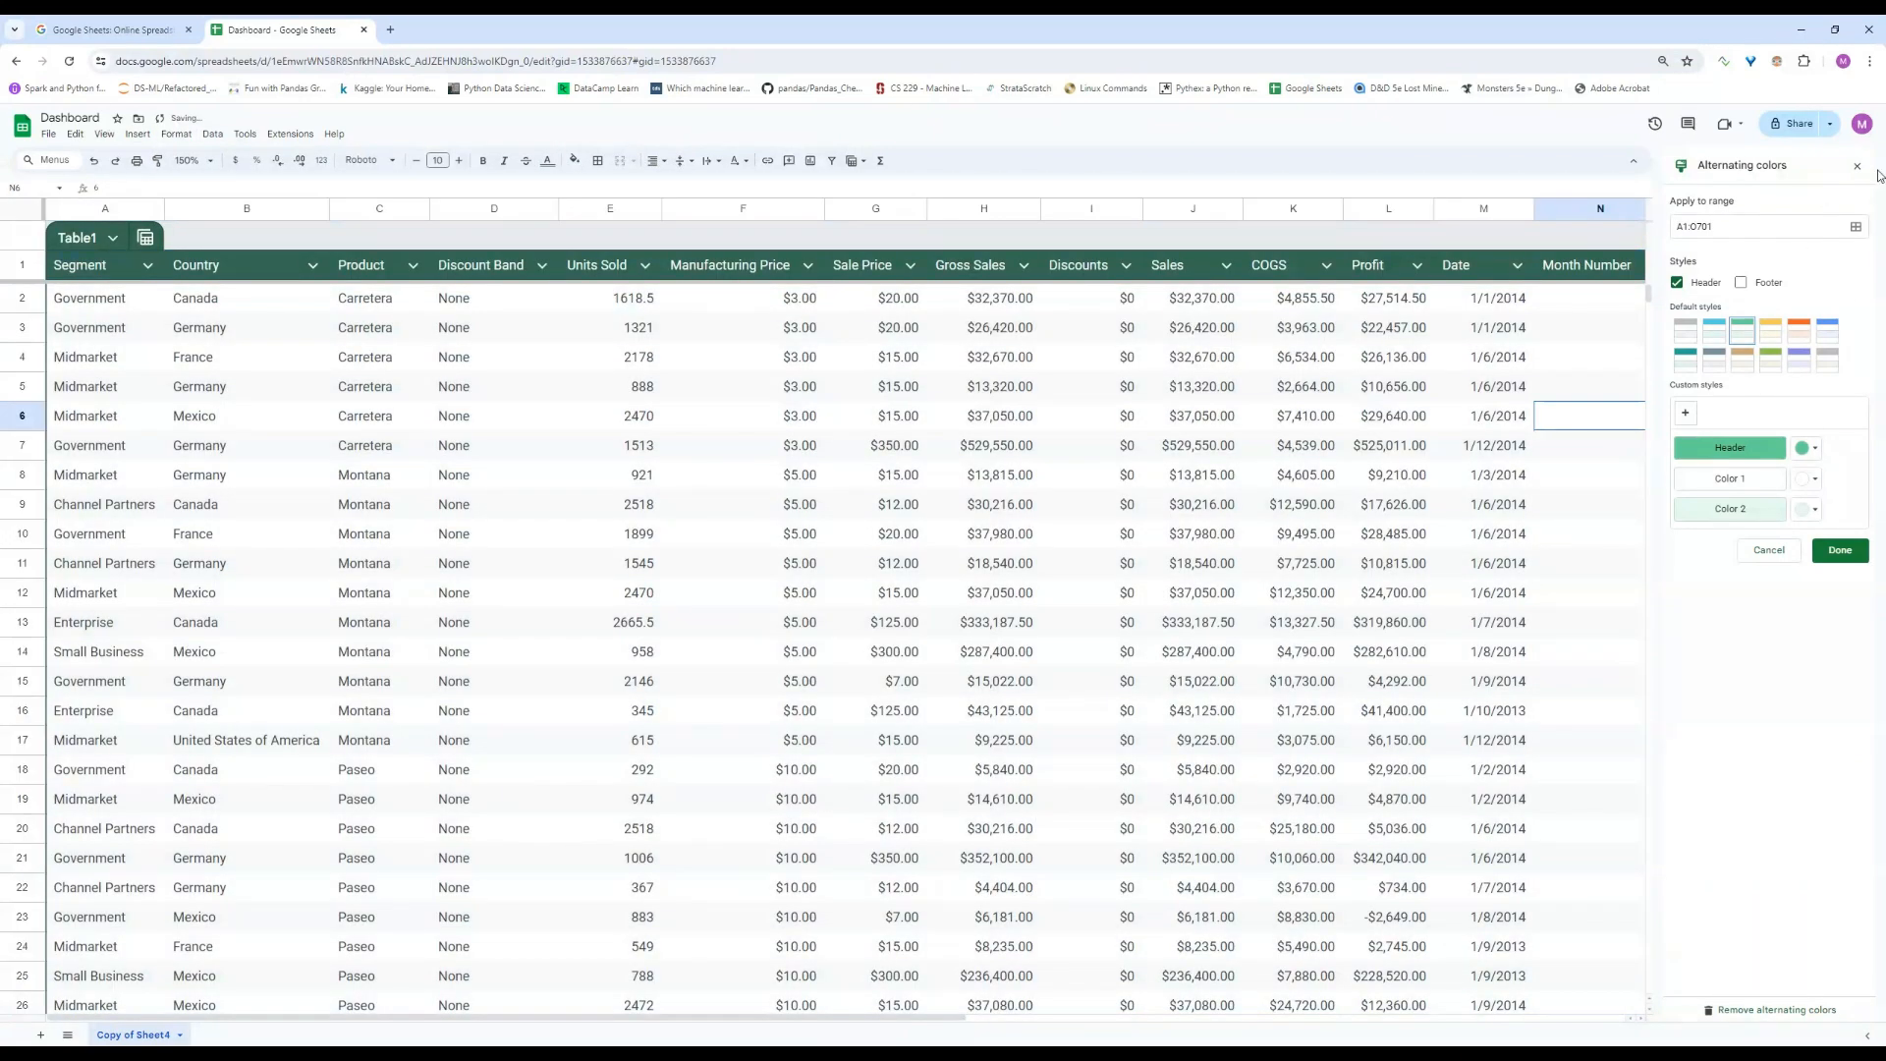
pyautogui.click(1856, 169)
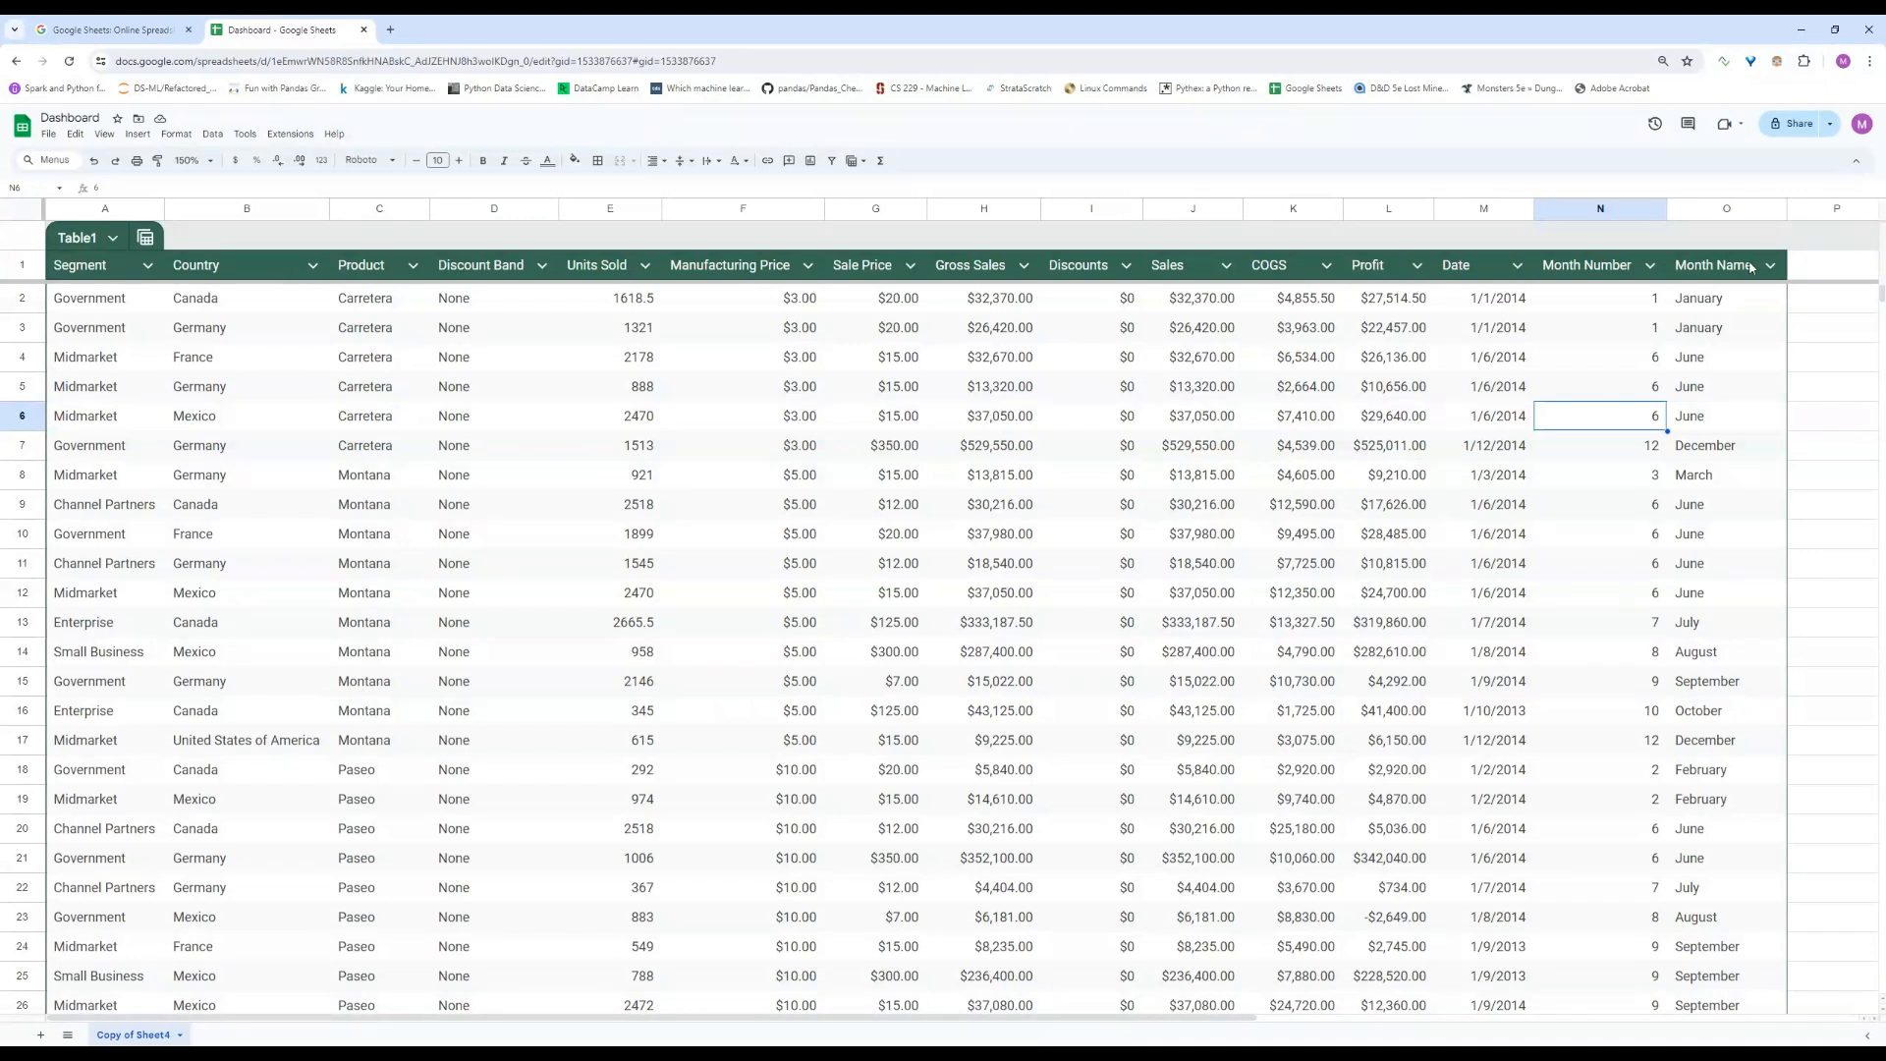
# View the filter options of the Sale Price column without applying a filter.
pyautogui.click(911, 265)
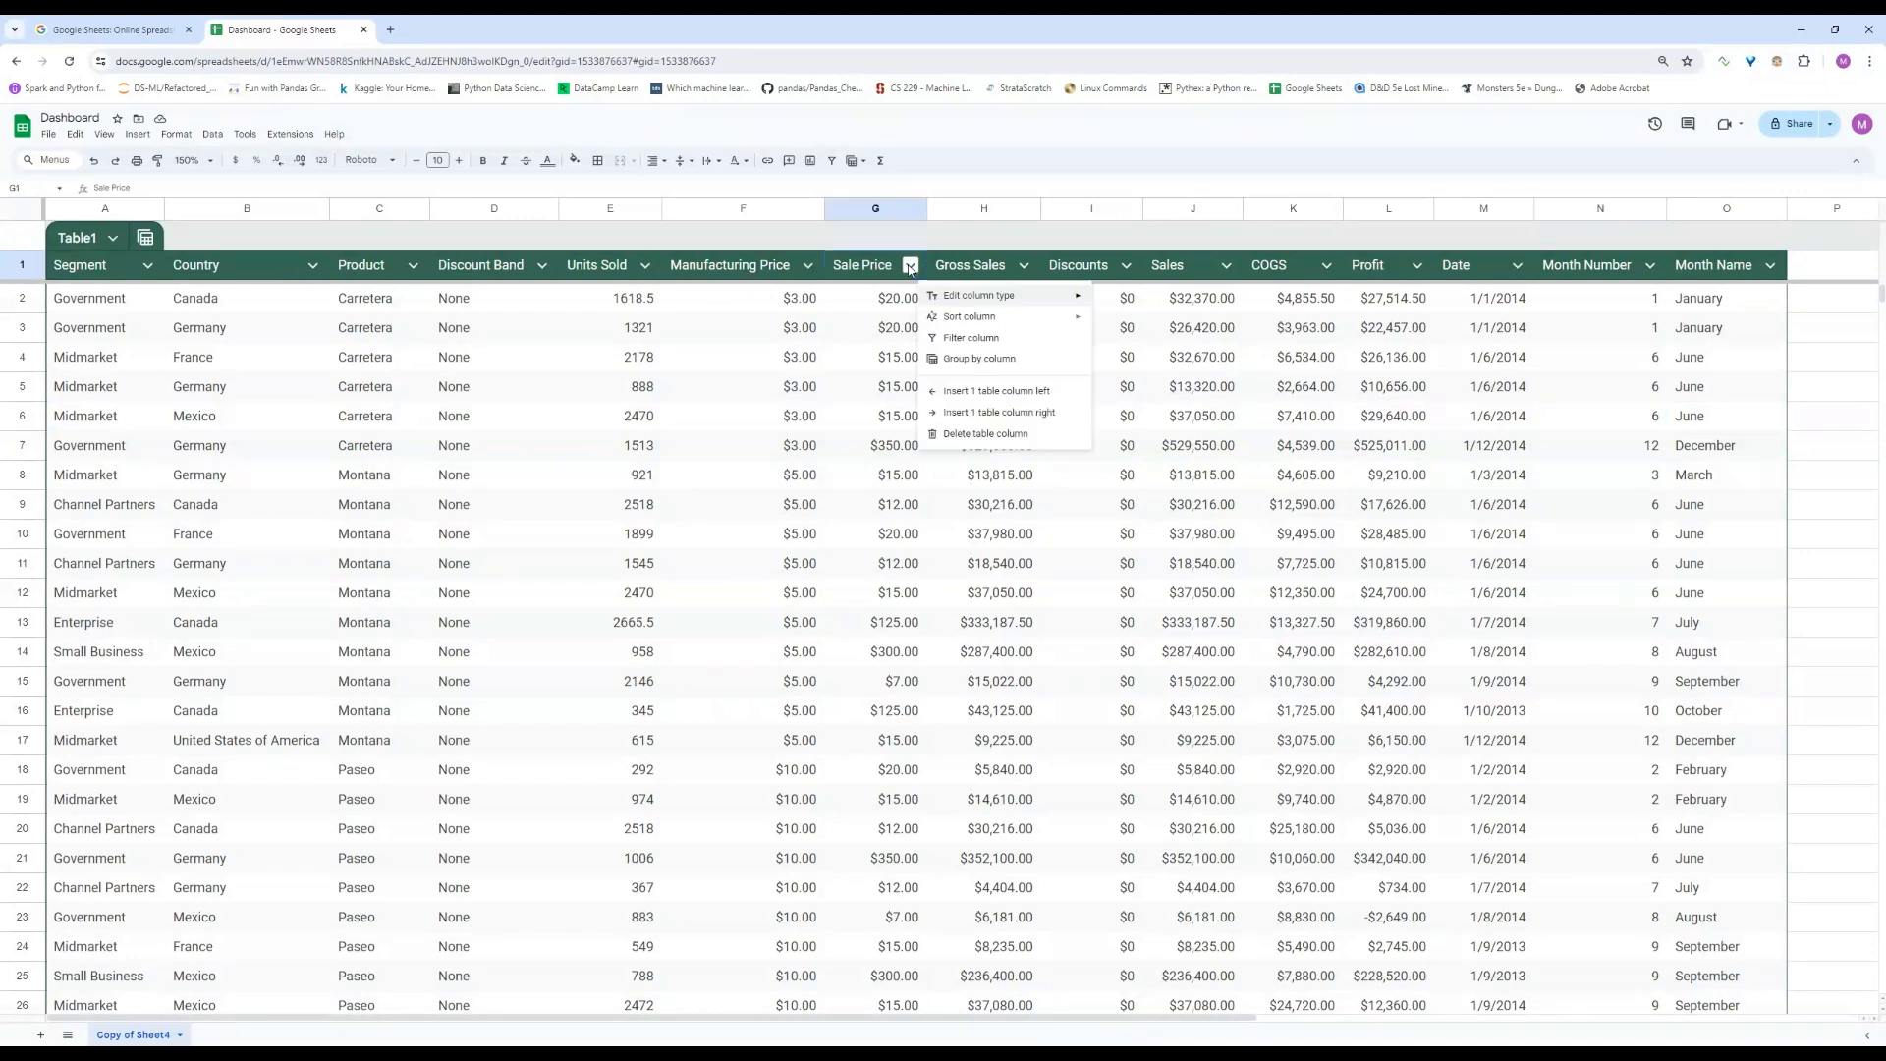
pyautogui.click(970, 337)
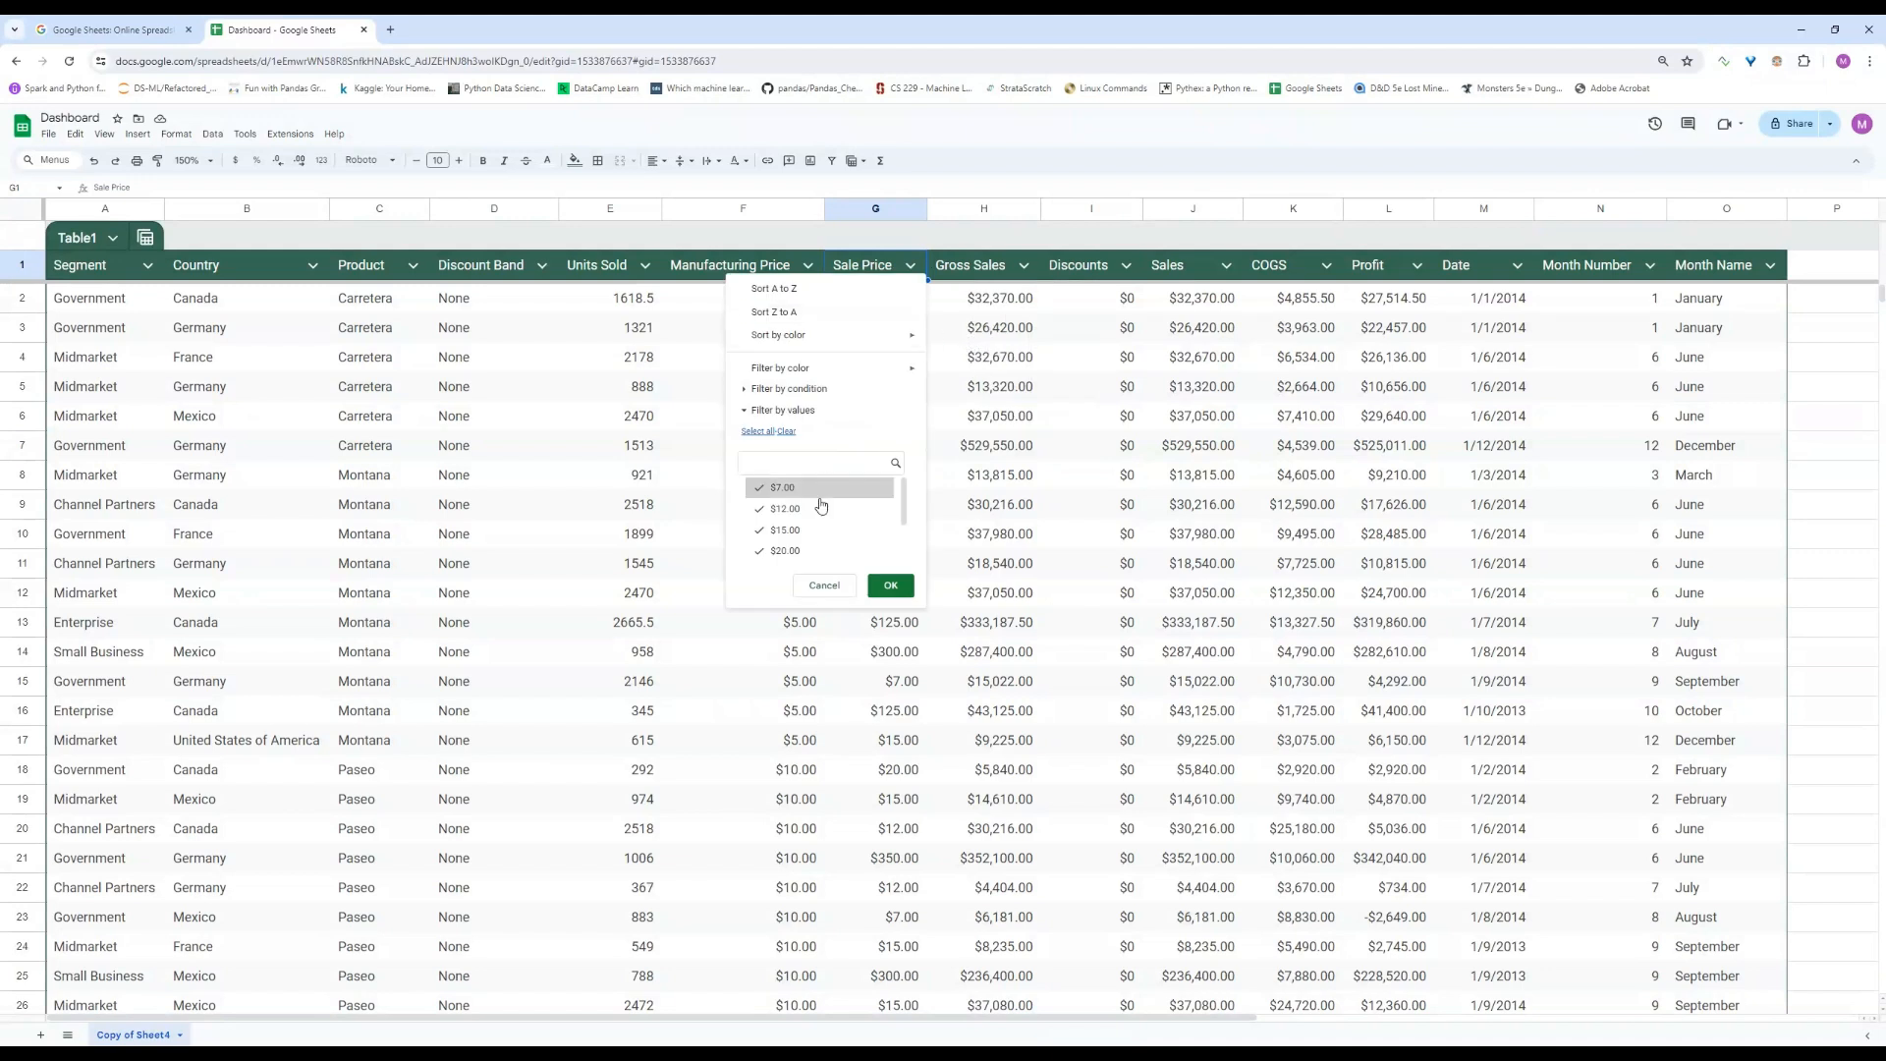
pyautogui.click(1171, 421)
# Create a group by view of the table based on Units Sold and look through its groups.
pyautogui.click(145, 237)
pyautogui.moveTo(218, 258)
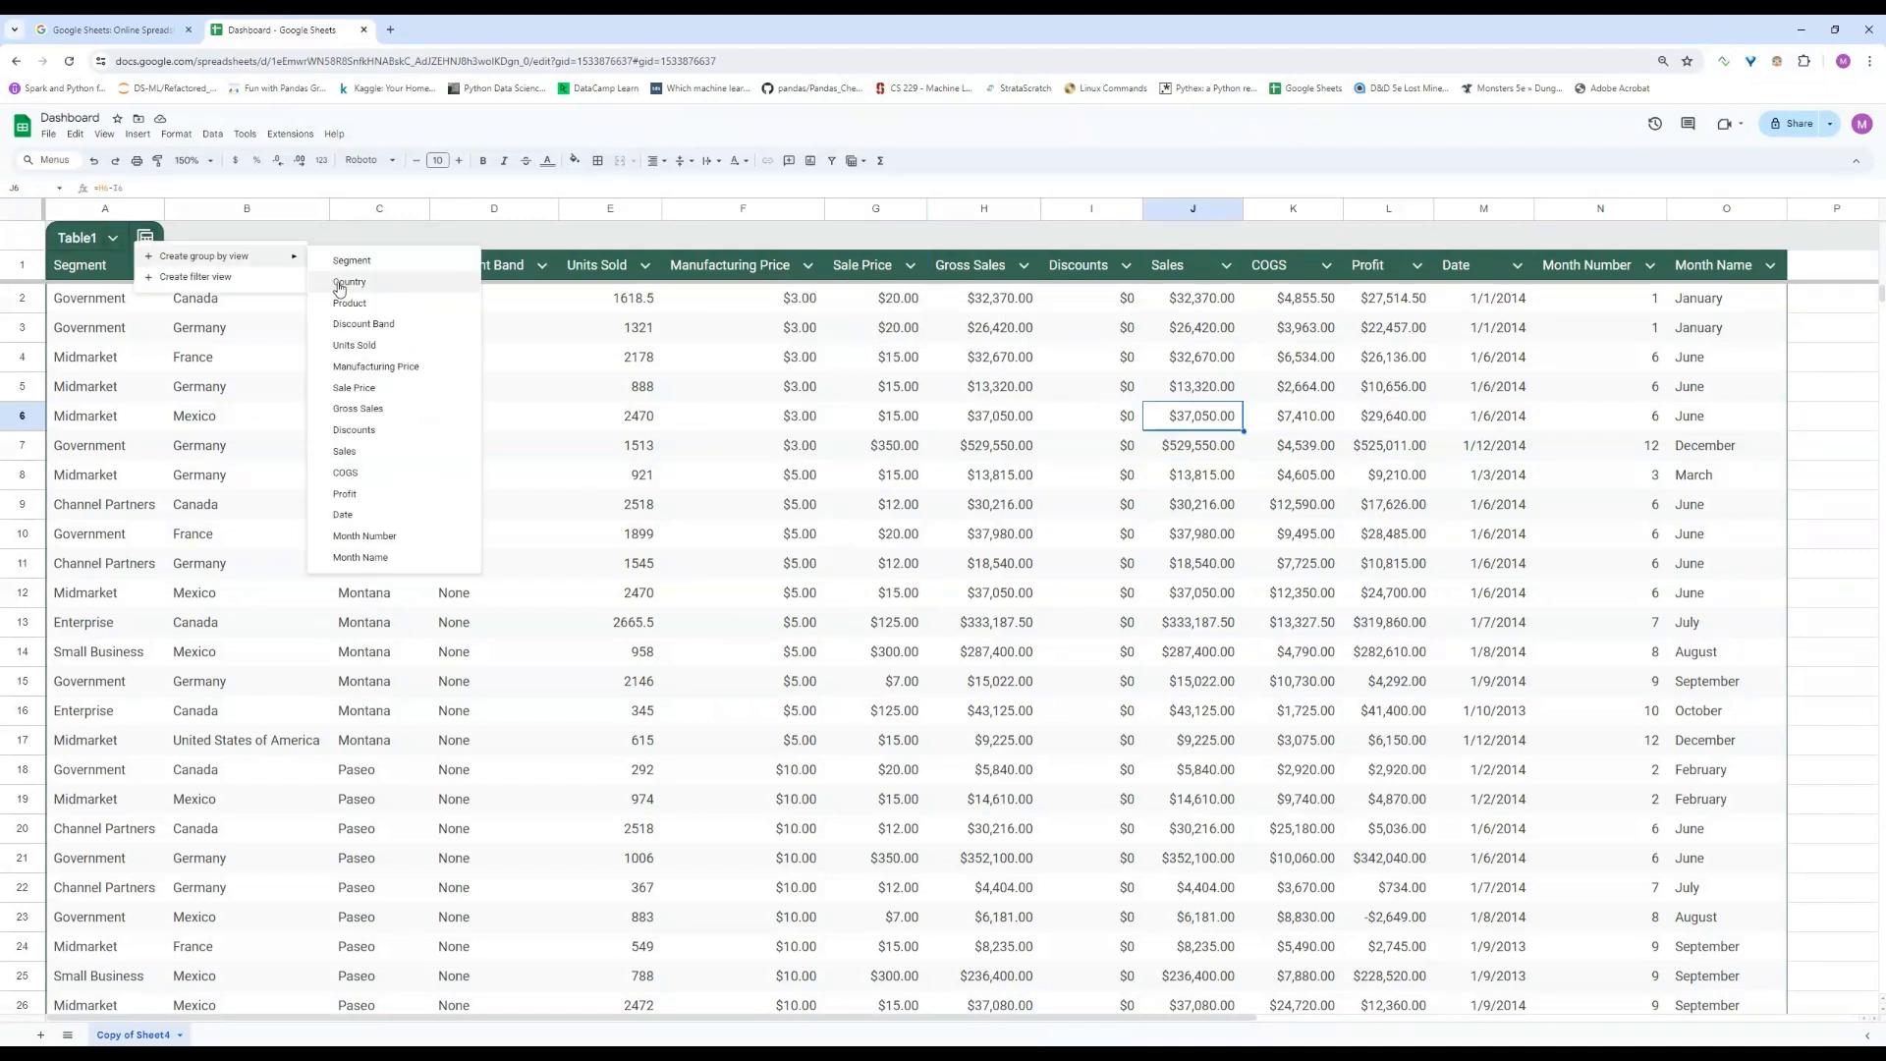
pyautogui.click(380, 346)
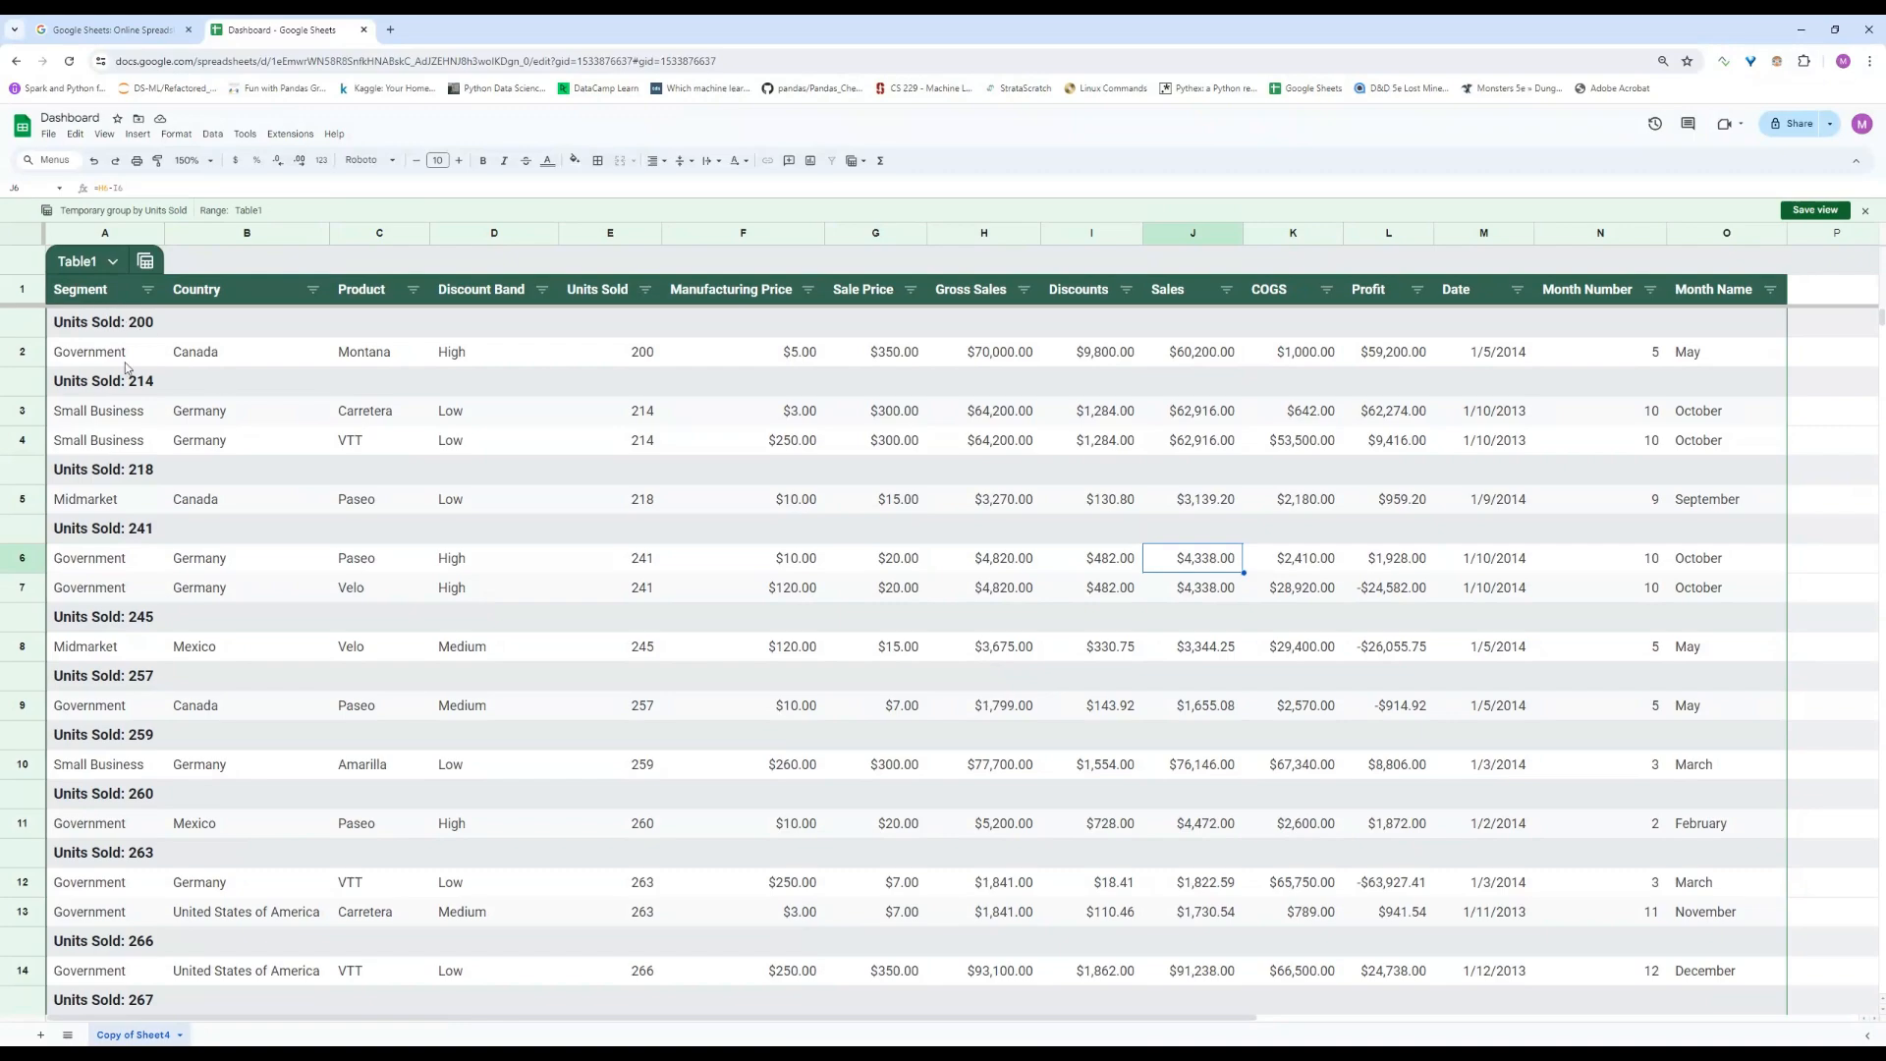
pyautogui.scroll(-5, 236, 511)
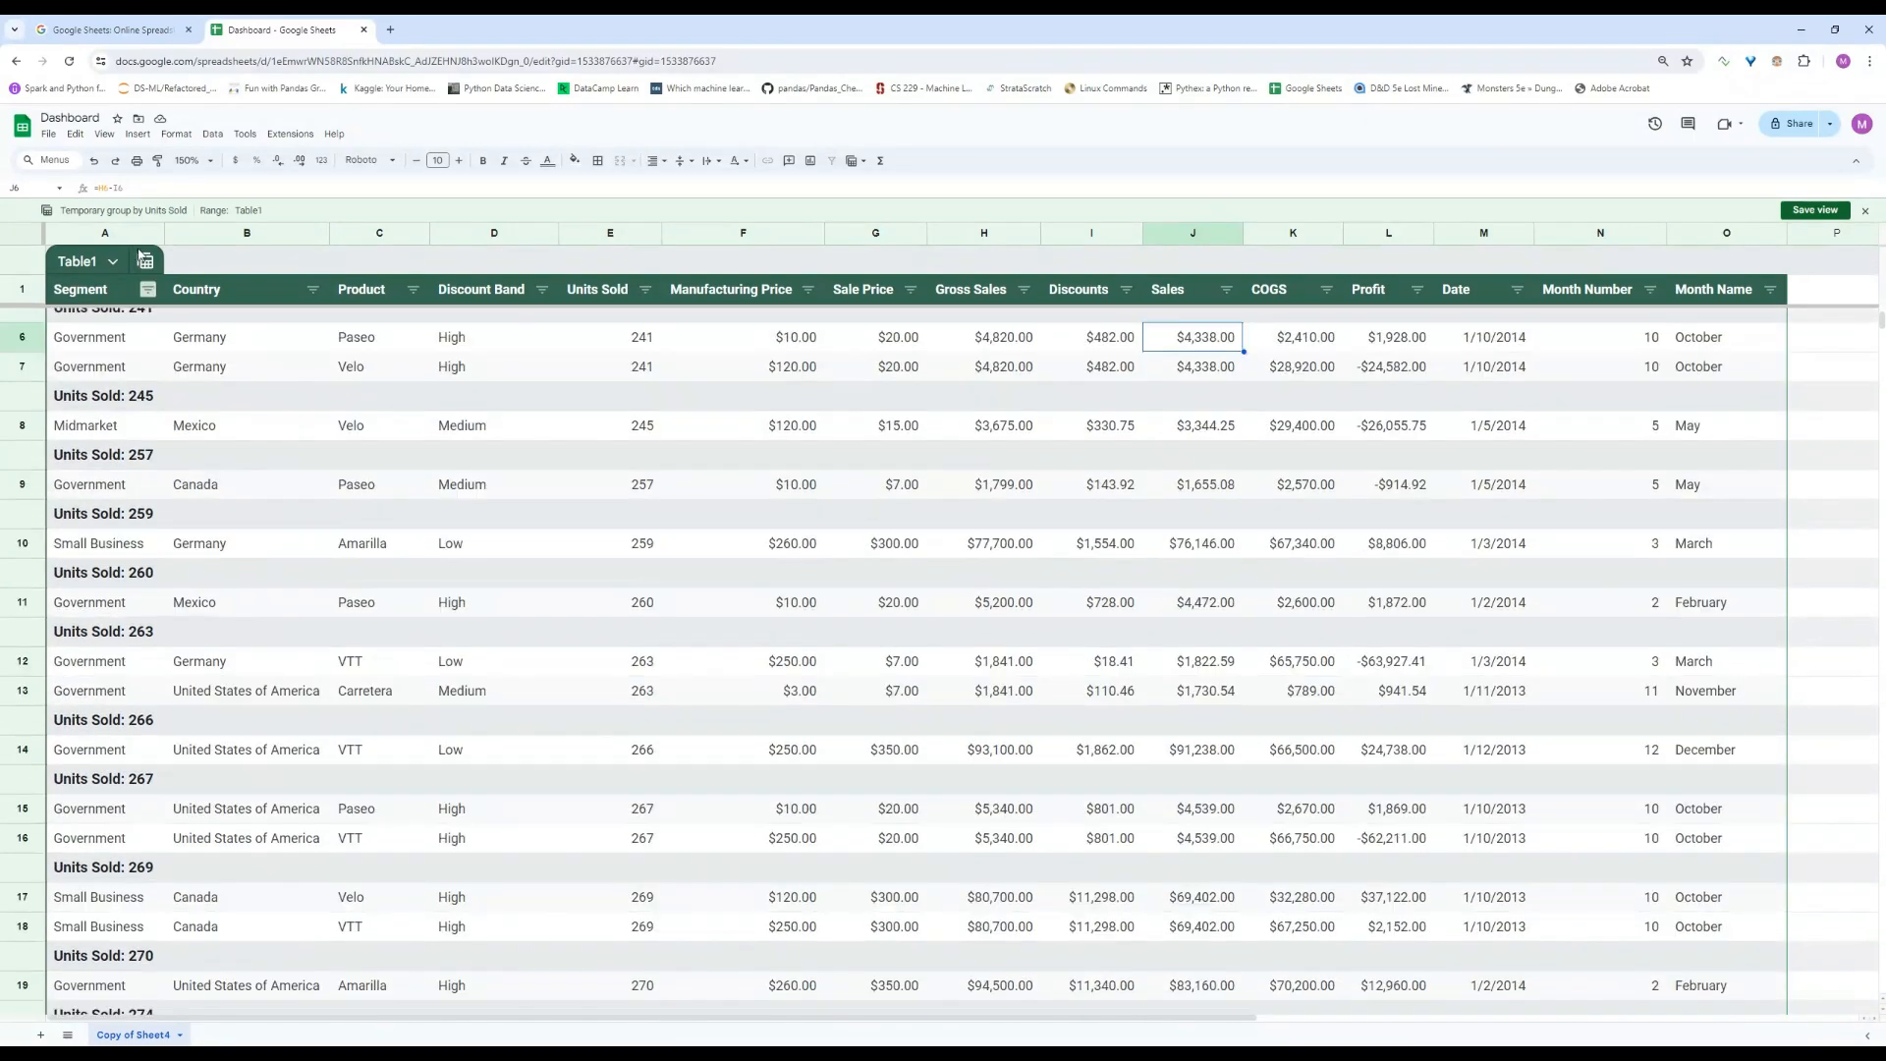
# Save the Units Sold group view and return to the ungrouped table.
pyautogui.click(145, 260)
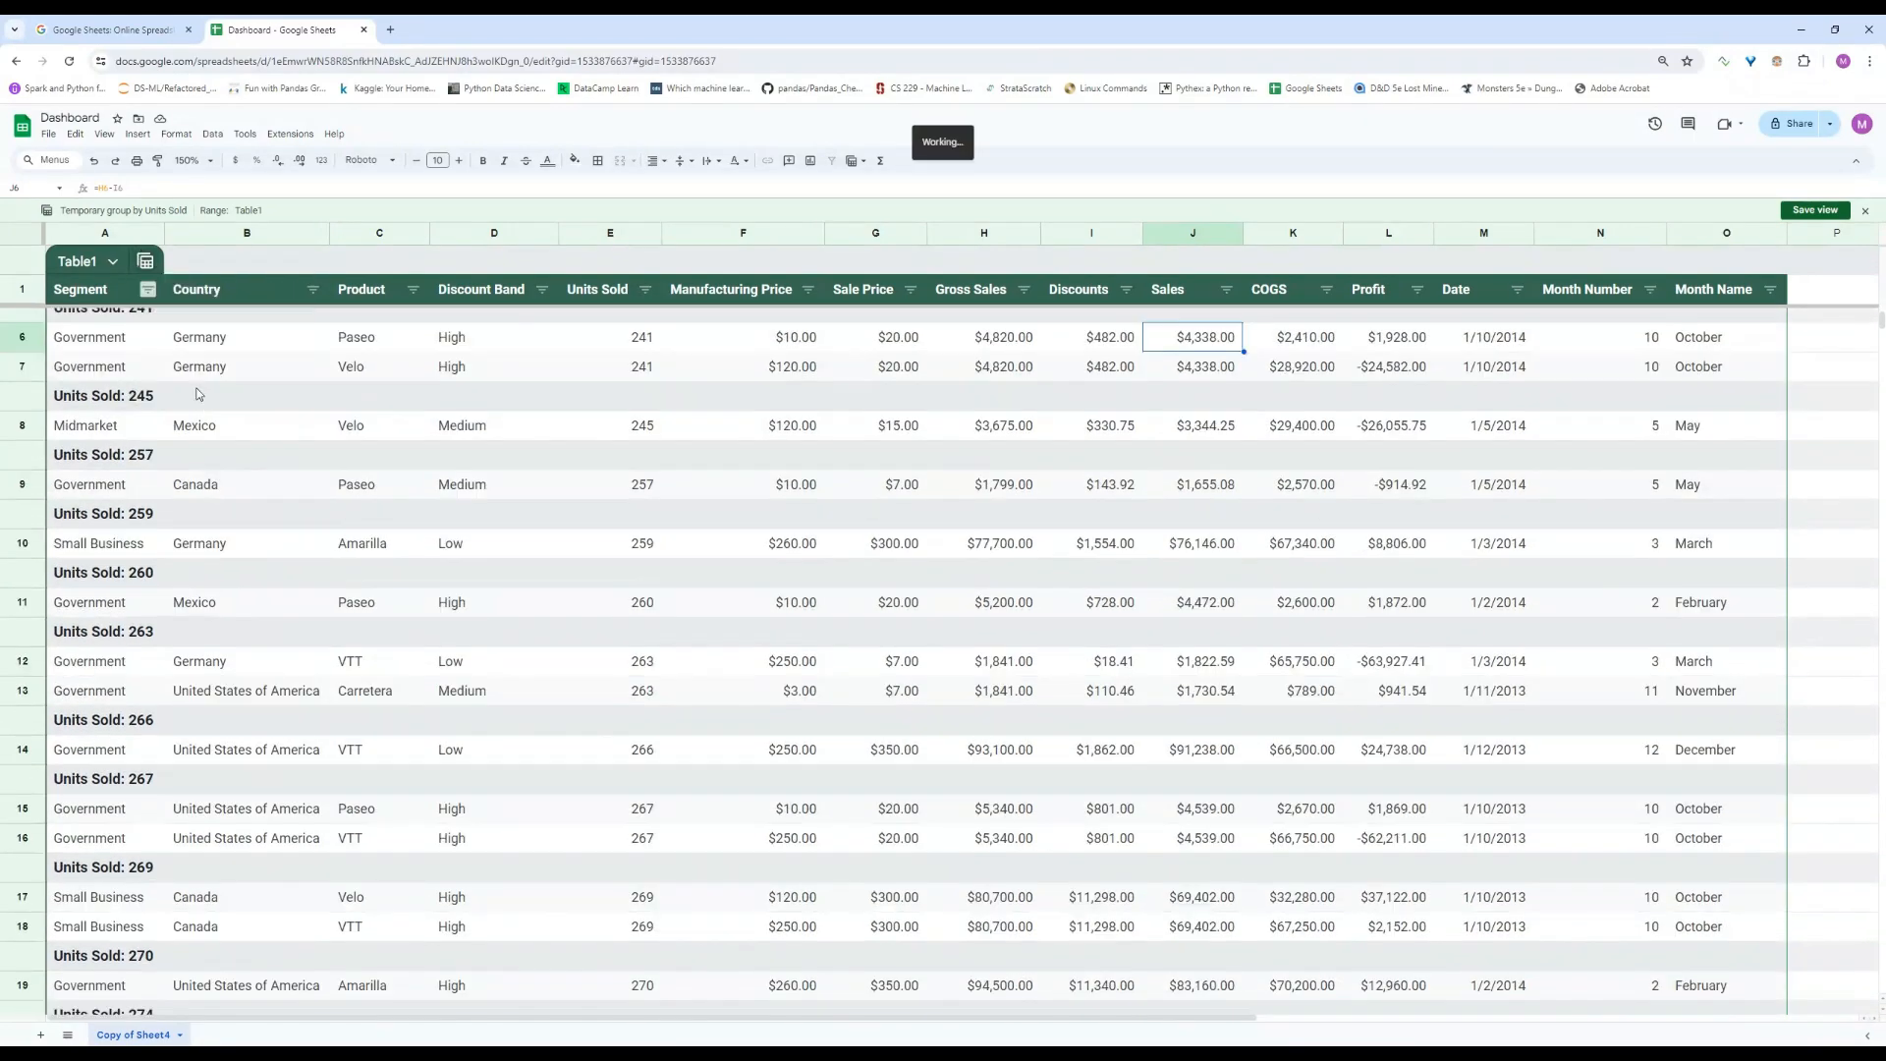
pyautogui.click(201, 391)
pyautogui.click(1026, 647)
pyautogui.scroll(-3, 791, 466)
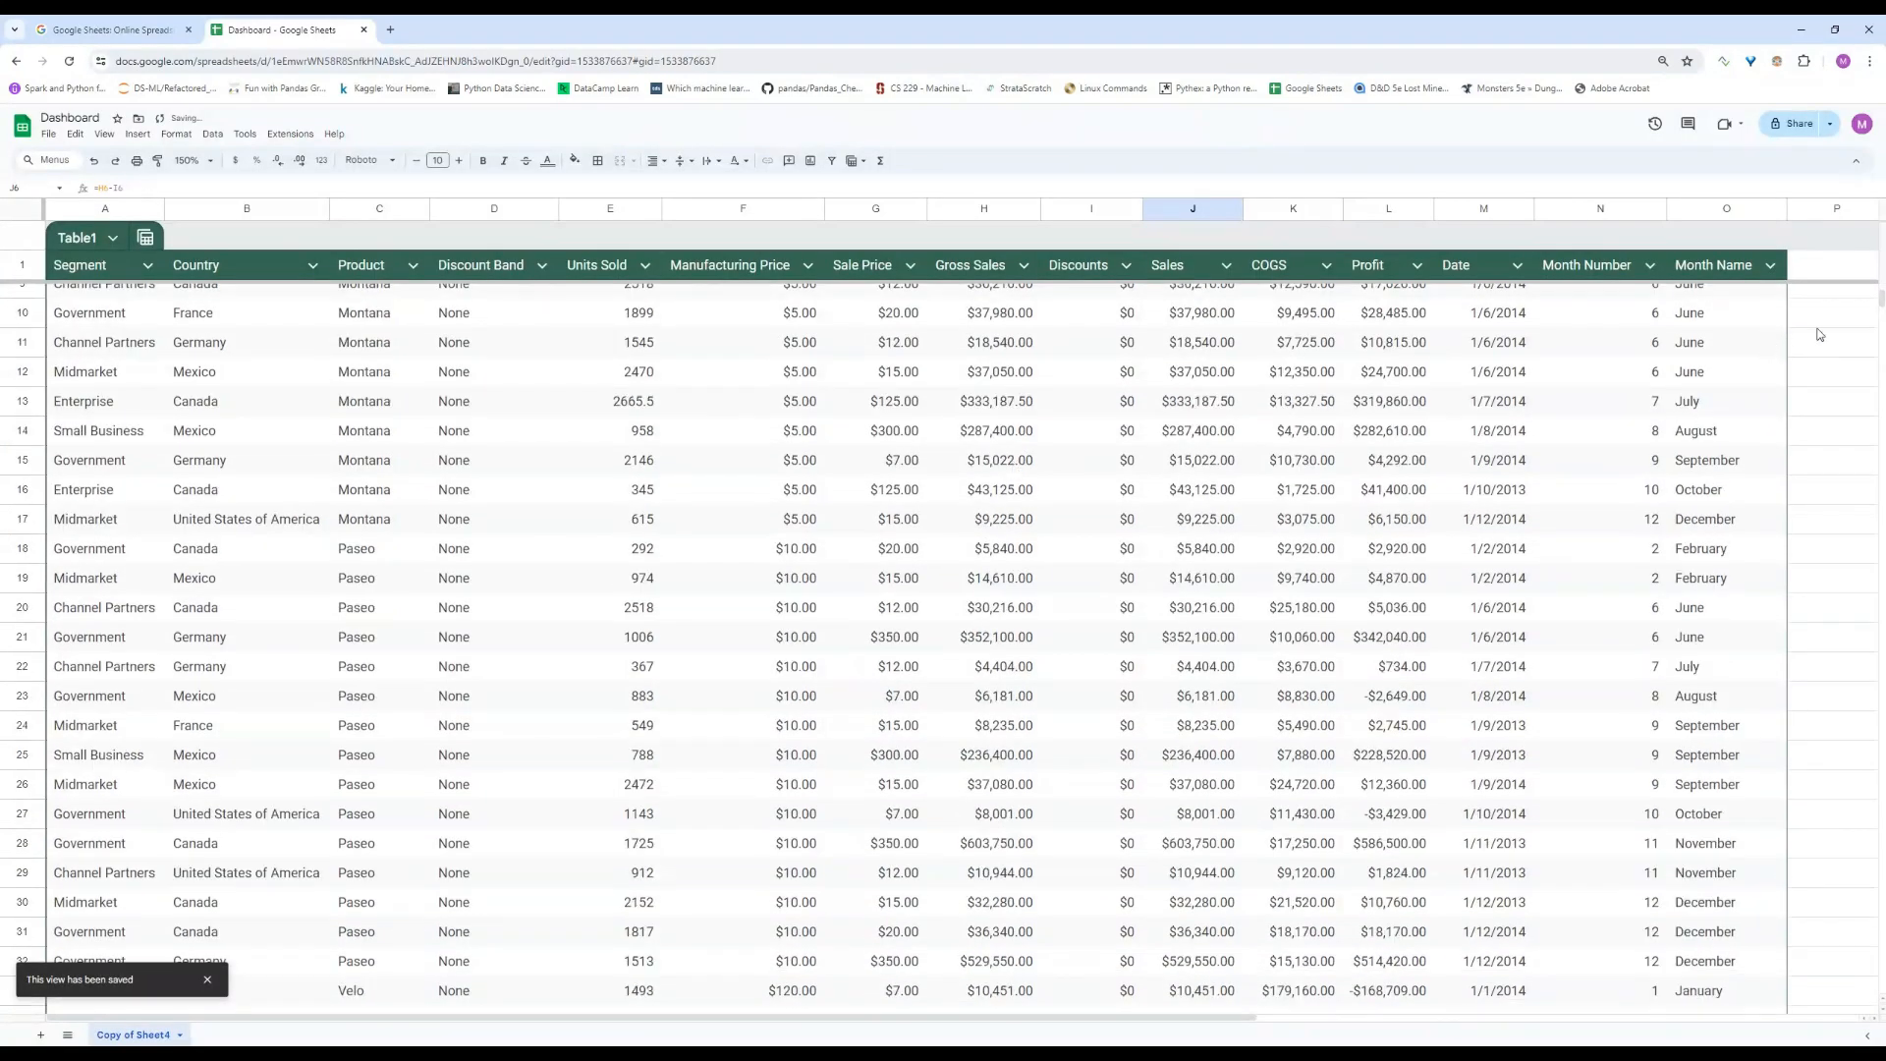
pyautogui.moveTo(1881, 301); pyautogui.dragTo(1881, 281)
pyautogui.click(1303, 413)
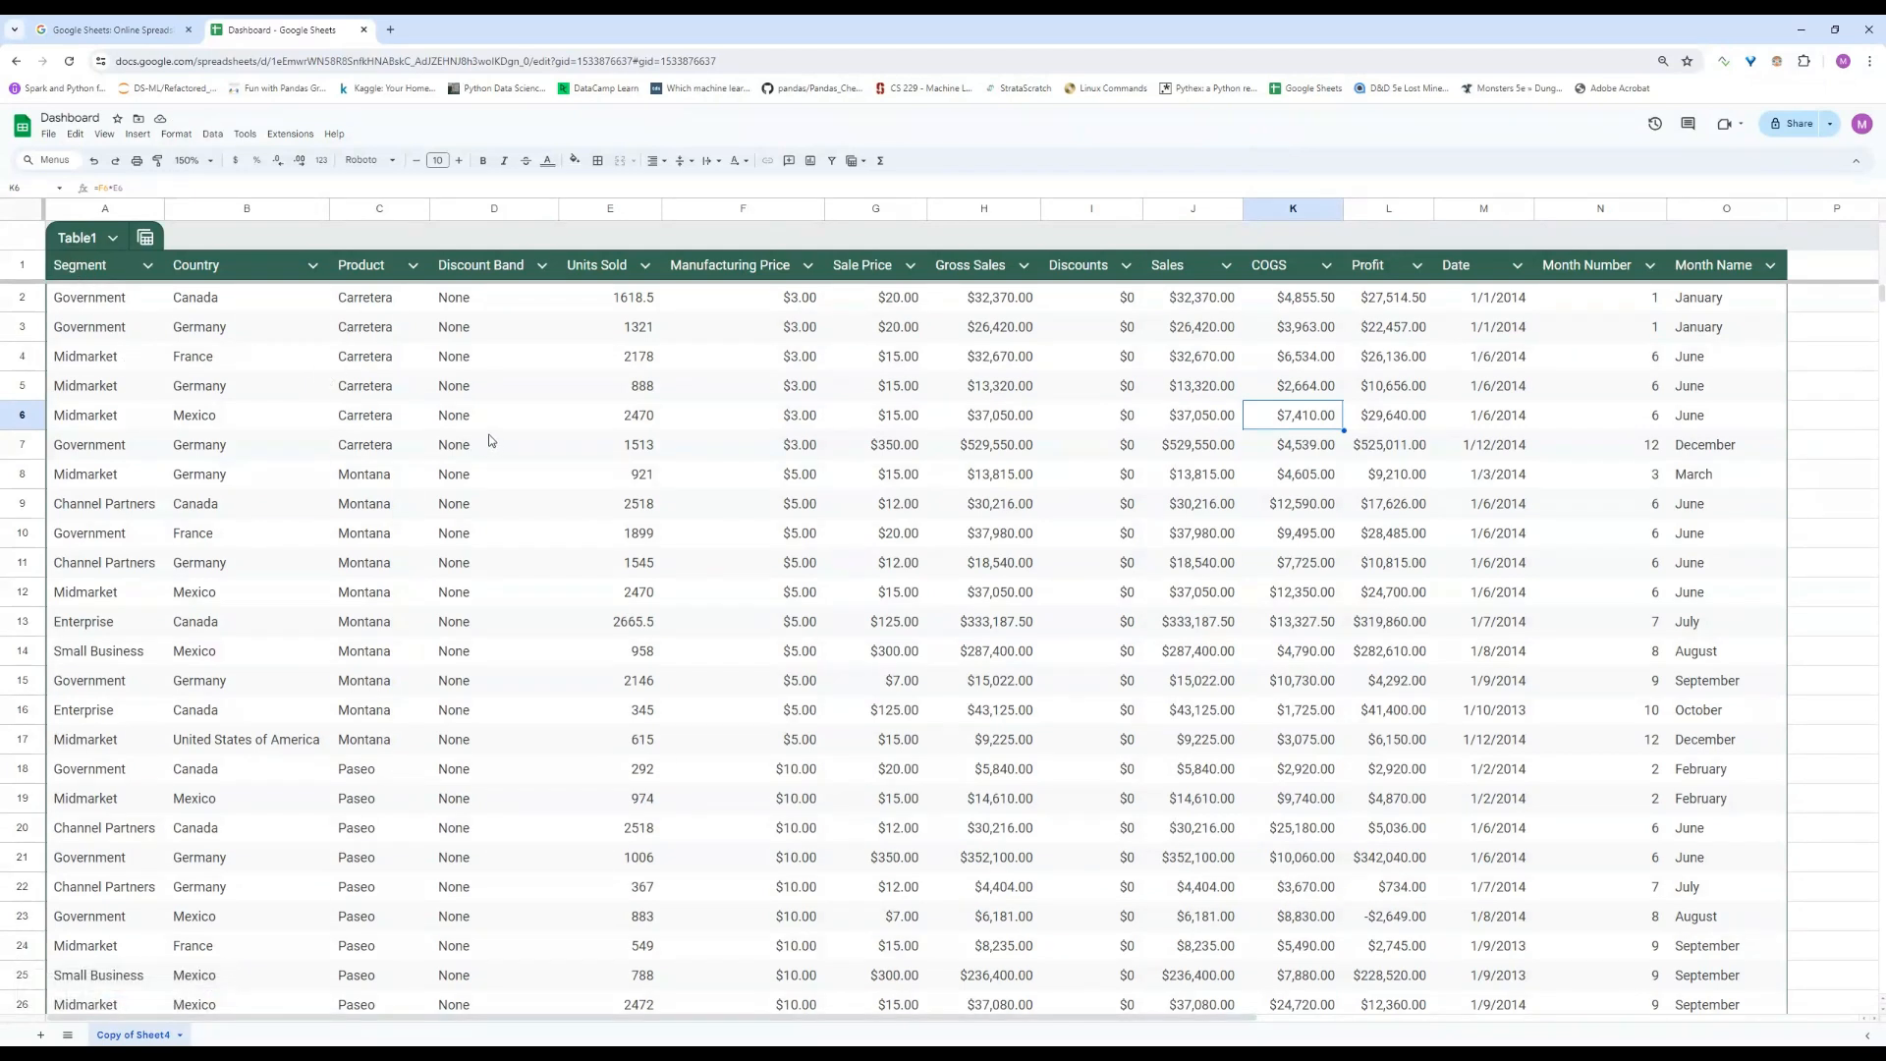
# Add a new blank sheet to the Dashboard spreadsheet and select cell B6.
pyautogui.click(41, 1035)
pyautogui.click(452, 461)
pyautogui.click(200, 340)
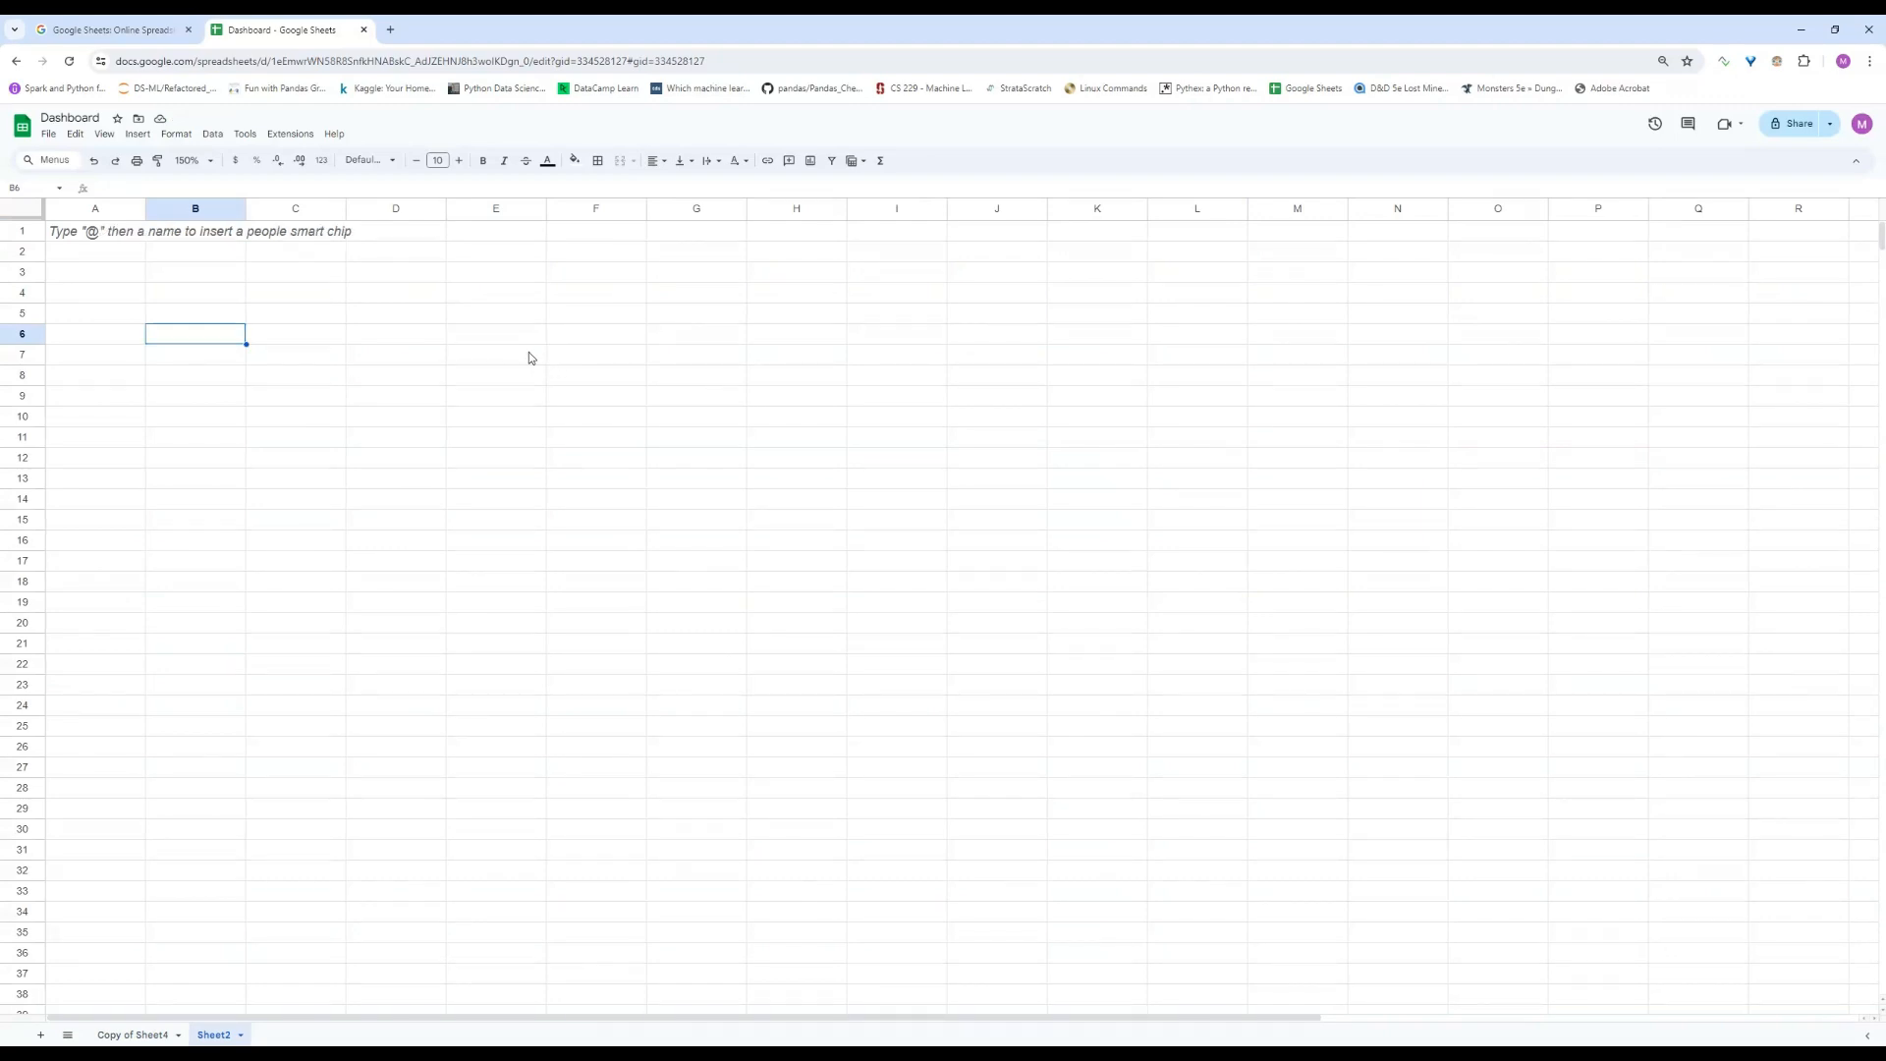
# Hide the gridlines on the new blank sheet.
pyautogui.hotkey('ctrl', 'a')
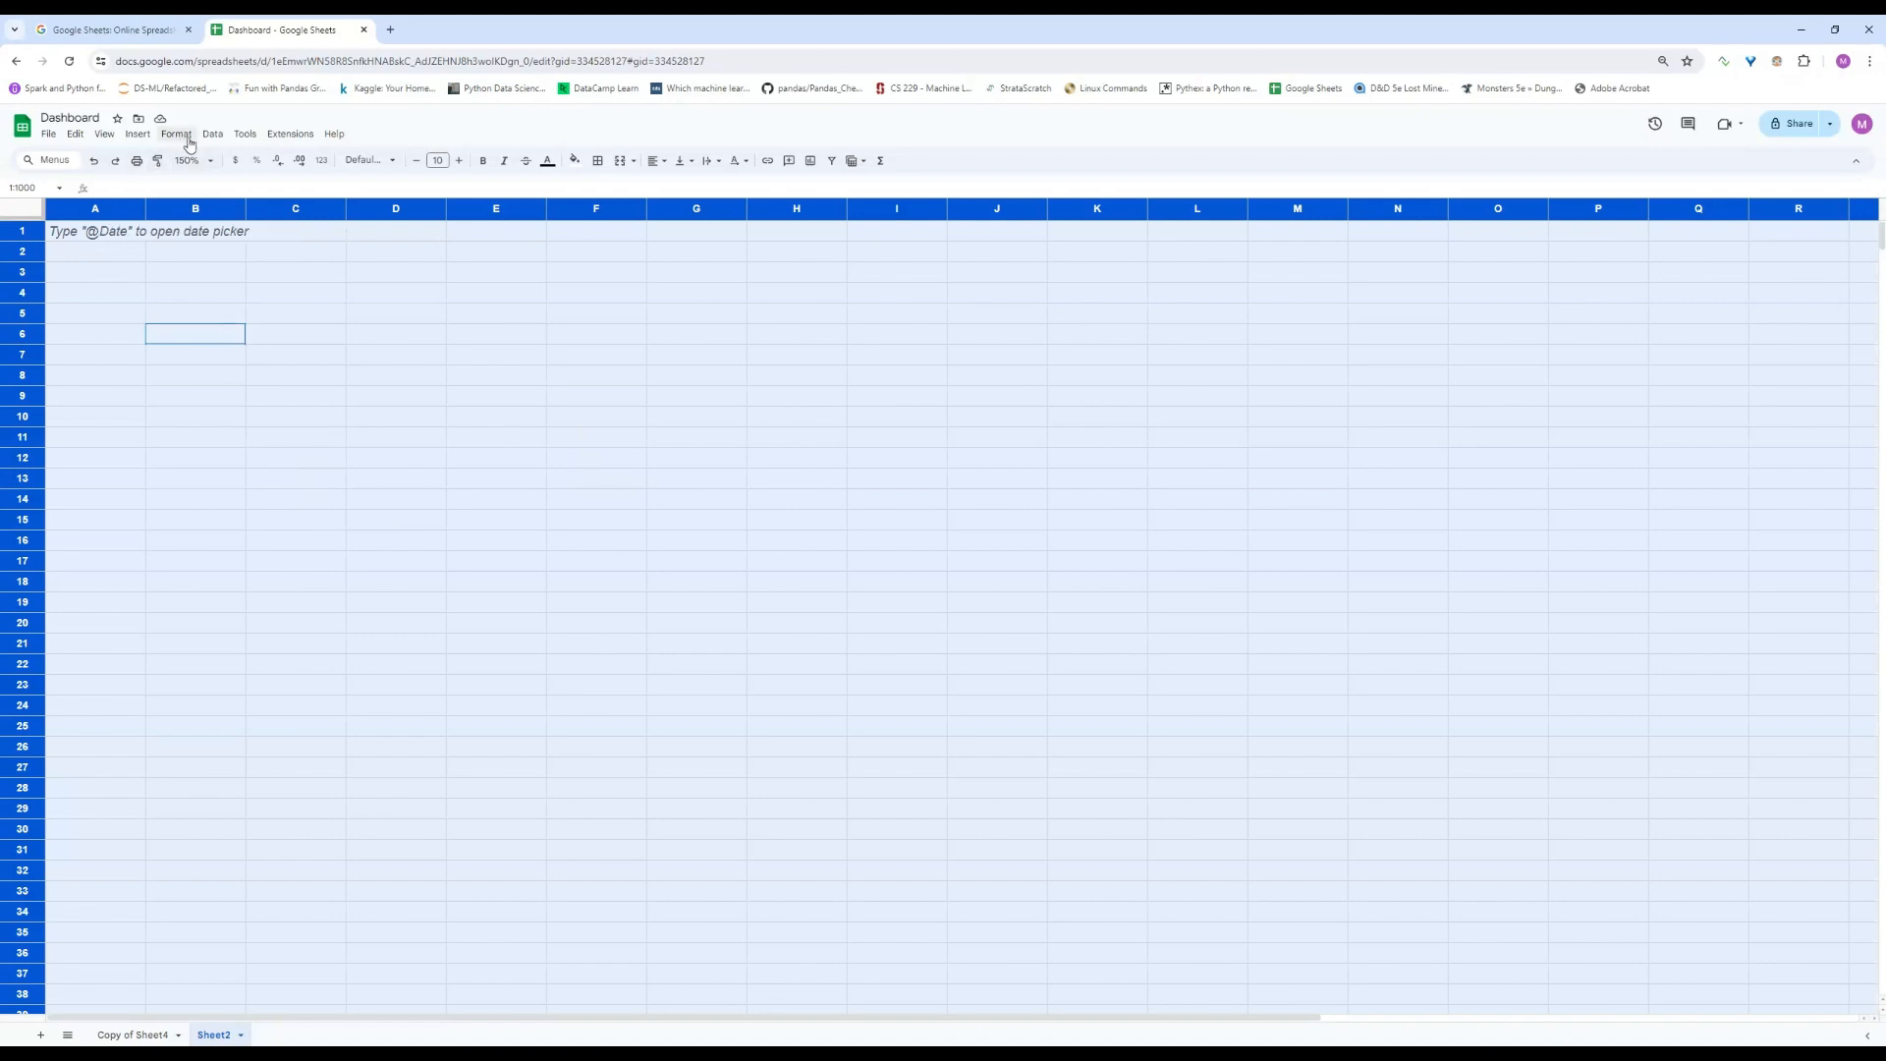
pyautogui.click(104, 133)
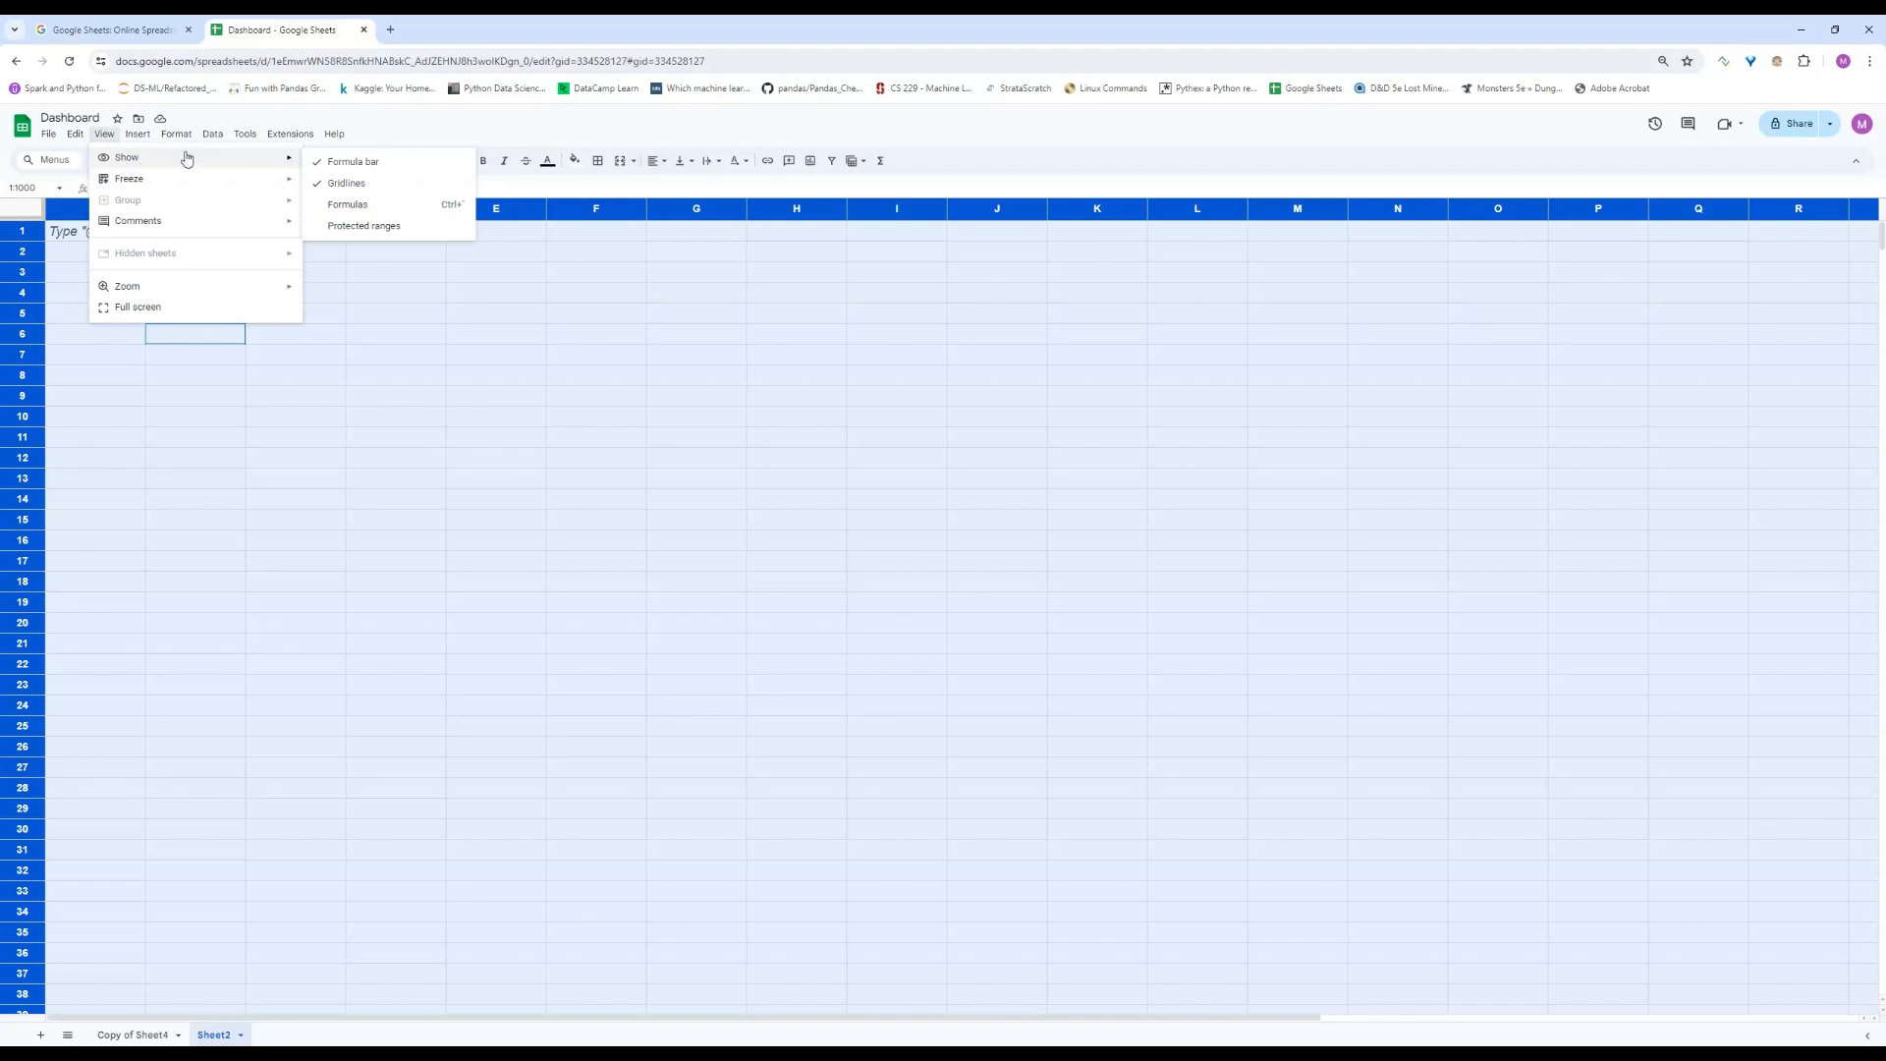
pyautogui.moveTo(190, 159)
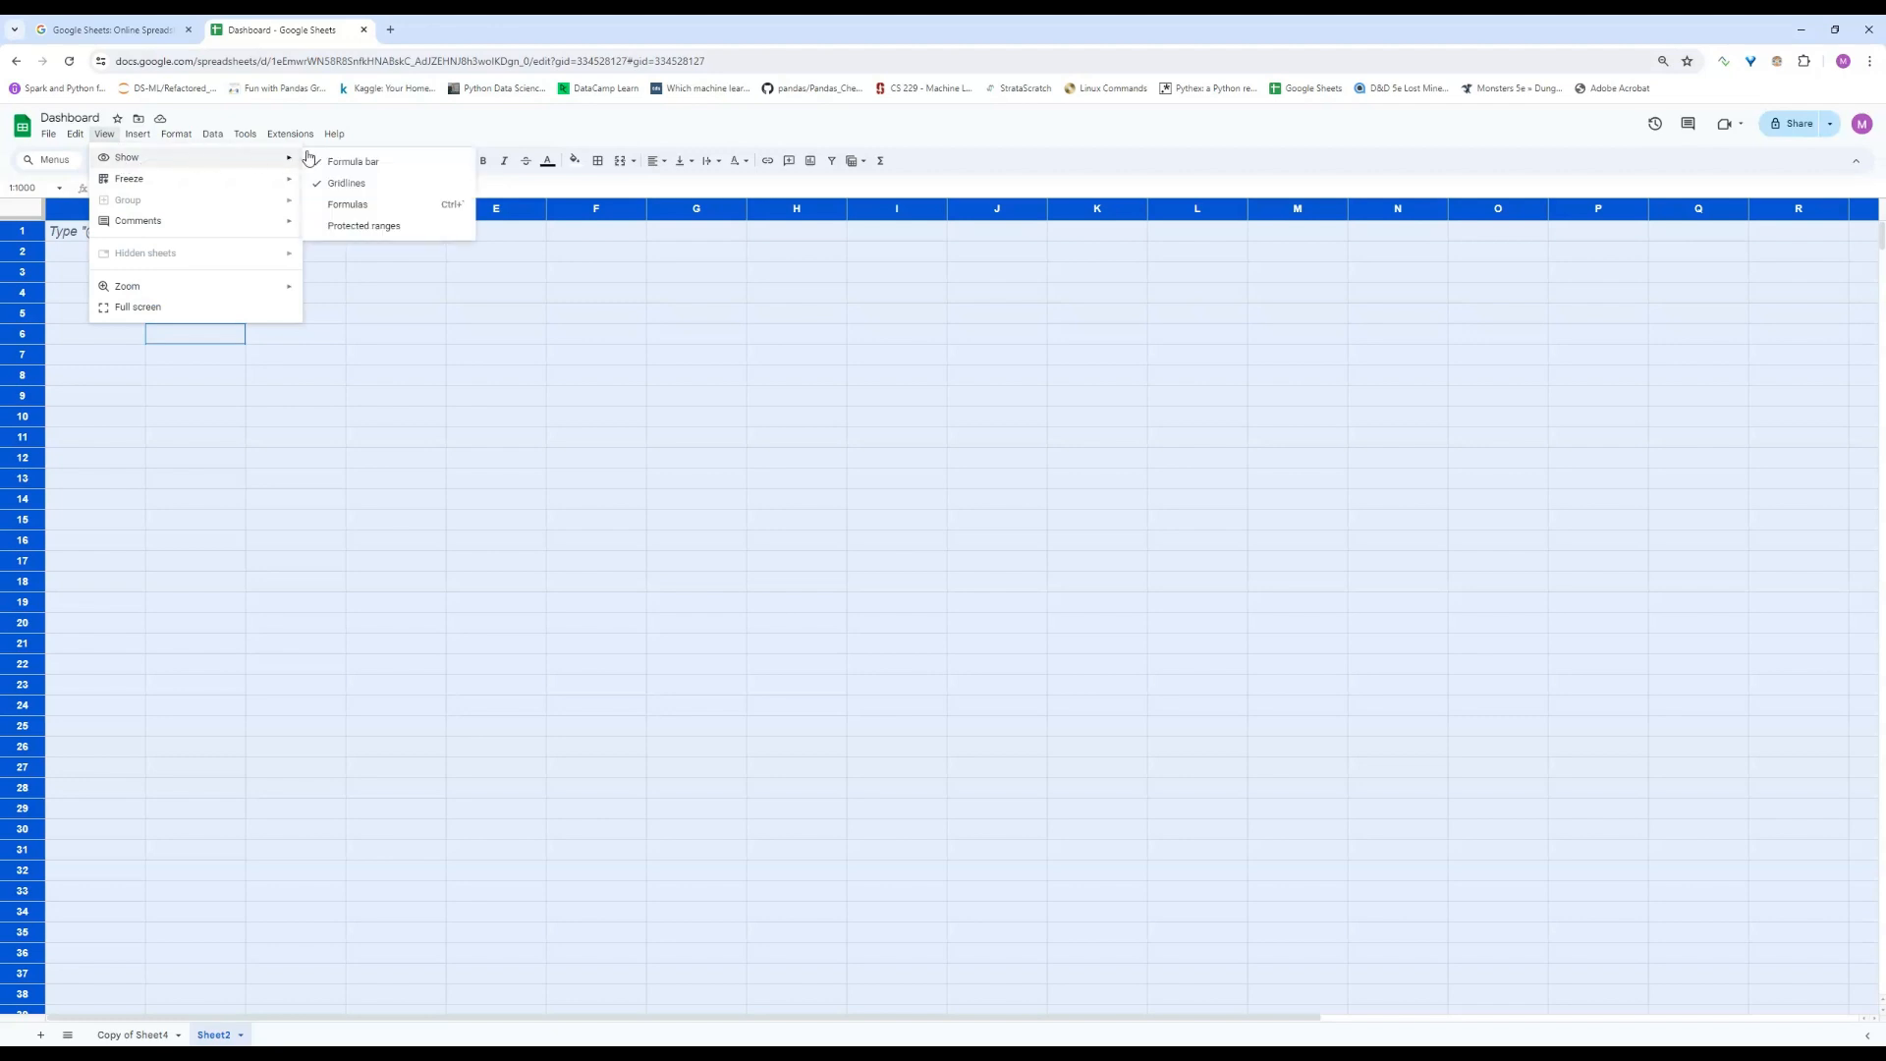
pyautogui.click(364, 183)
pyautogui.click(722, 459)
pyautogui.moveTo(294, 353); pyautogui.dragTo(1139, 688)
pyautogui.click(618, 476)
# Fill every cell of the sheet with a light yellow background color.
pyautogui.hotkey('ctrl', 'a')
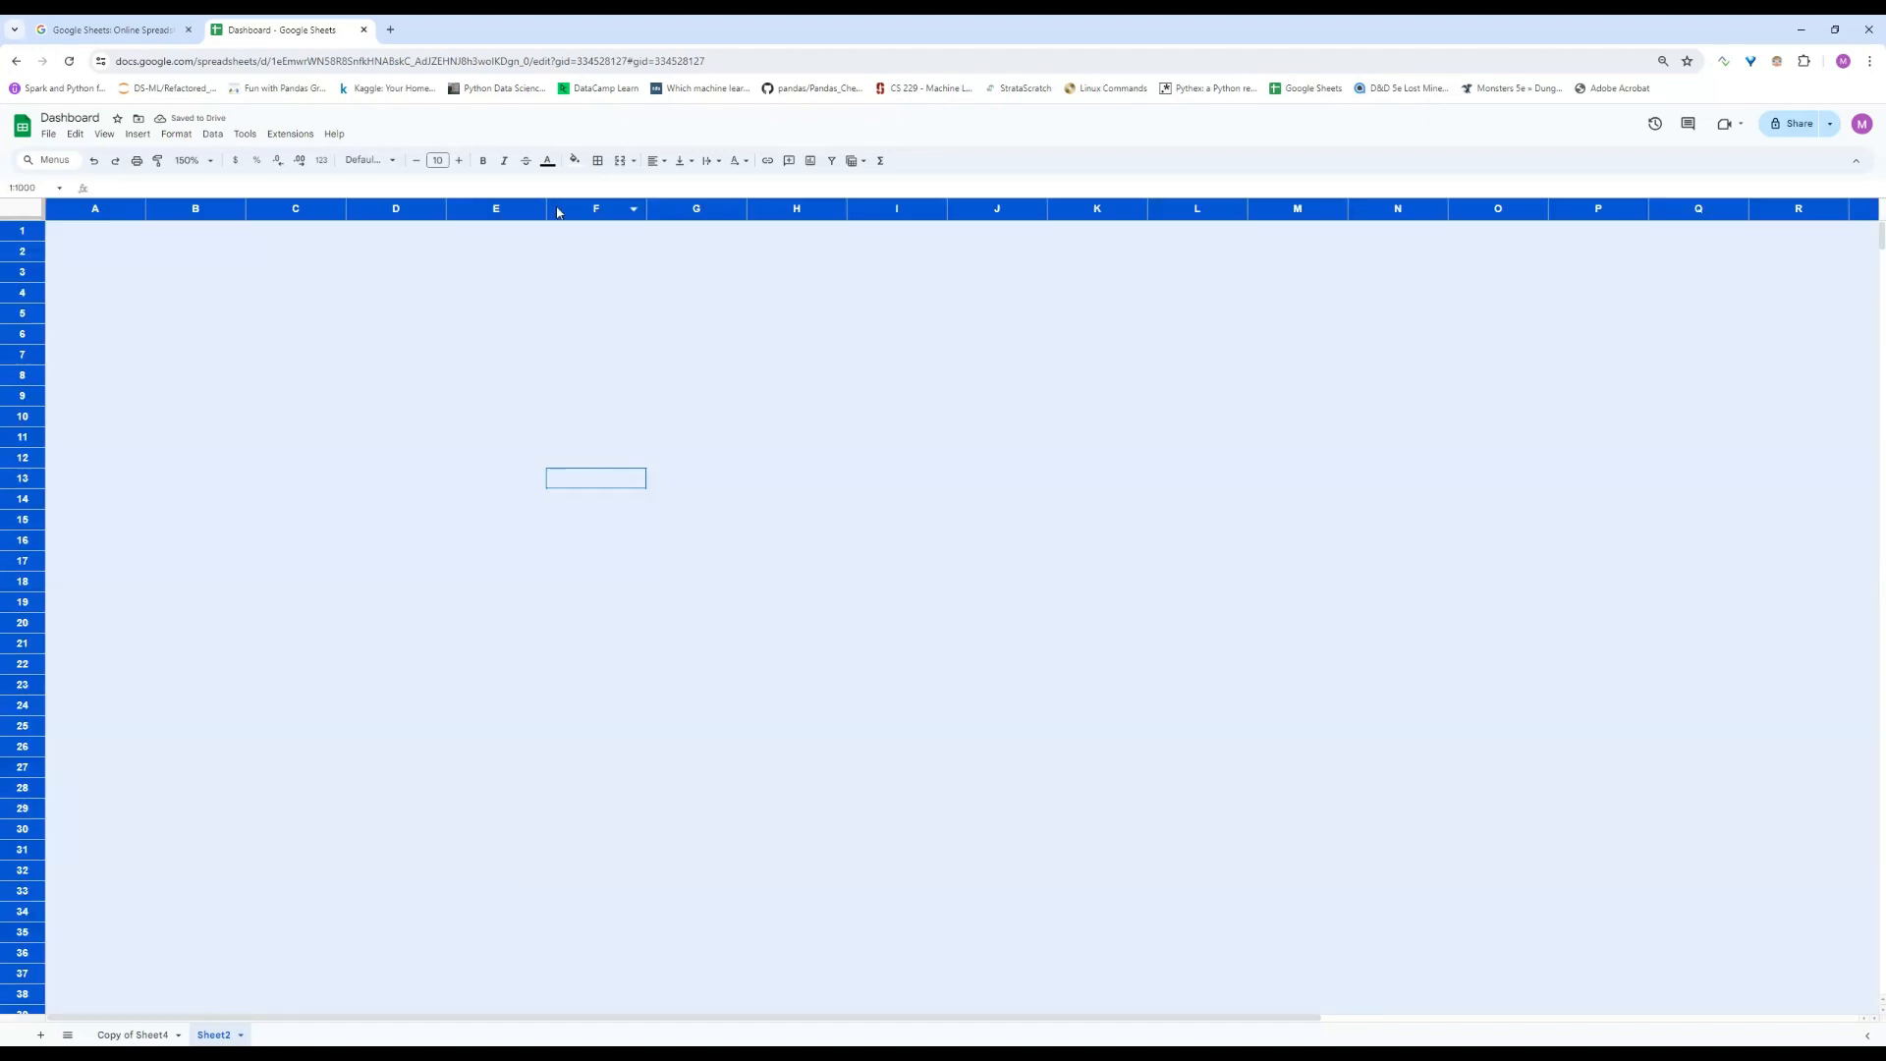
pyautogui.click(575, 160)
pyautogui.click(620, 237)
pyautogui.click(719, 582)
pyautogui.moveTo(475, 423); pyautogui.dragTo(956, 676)
pyautogui.click(452, 457)
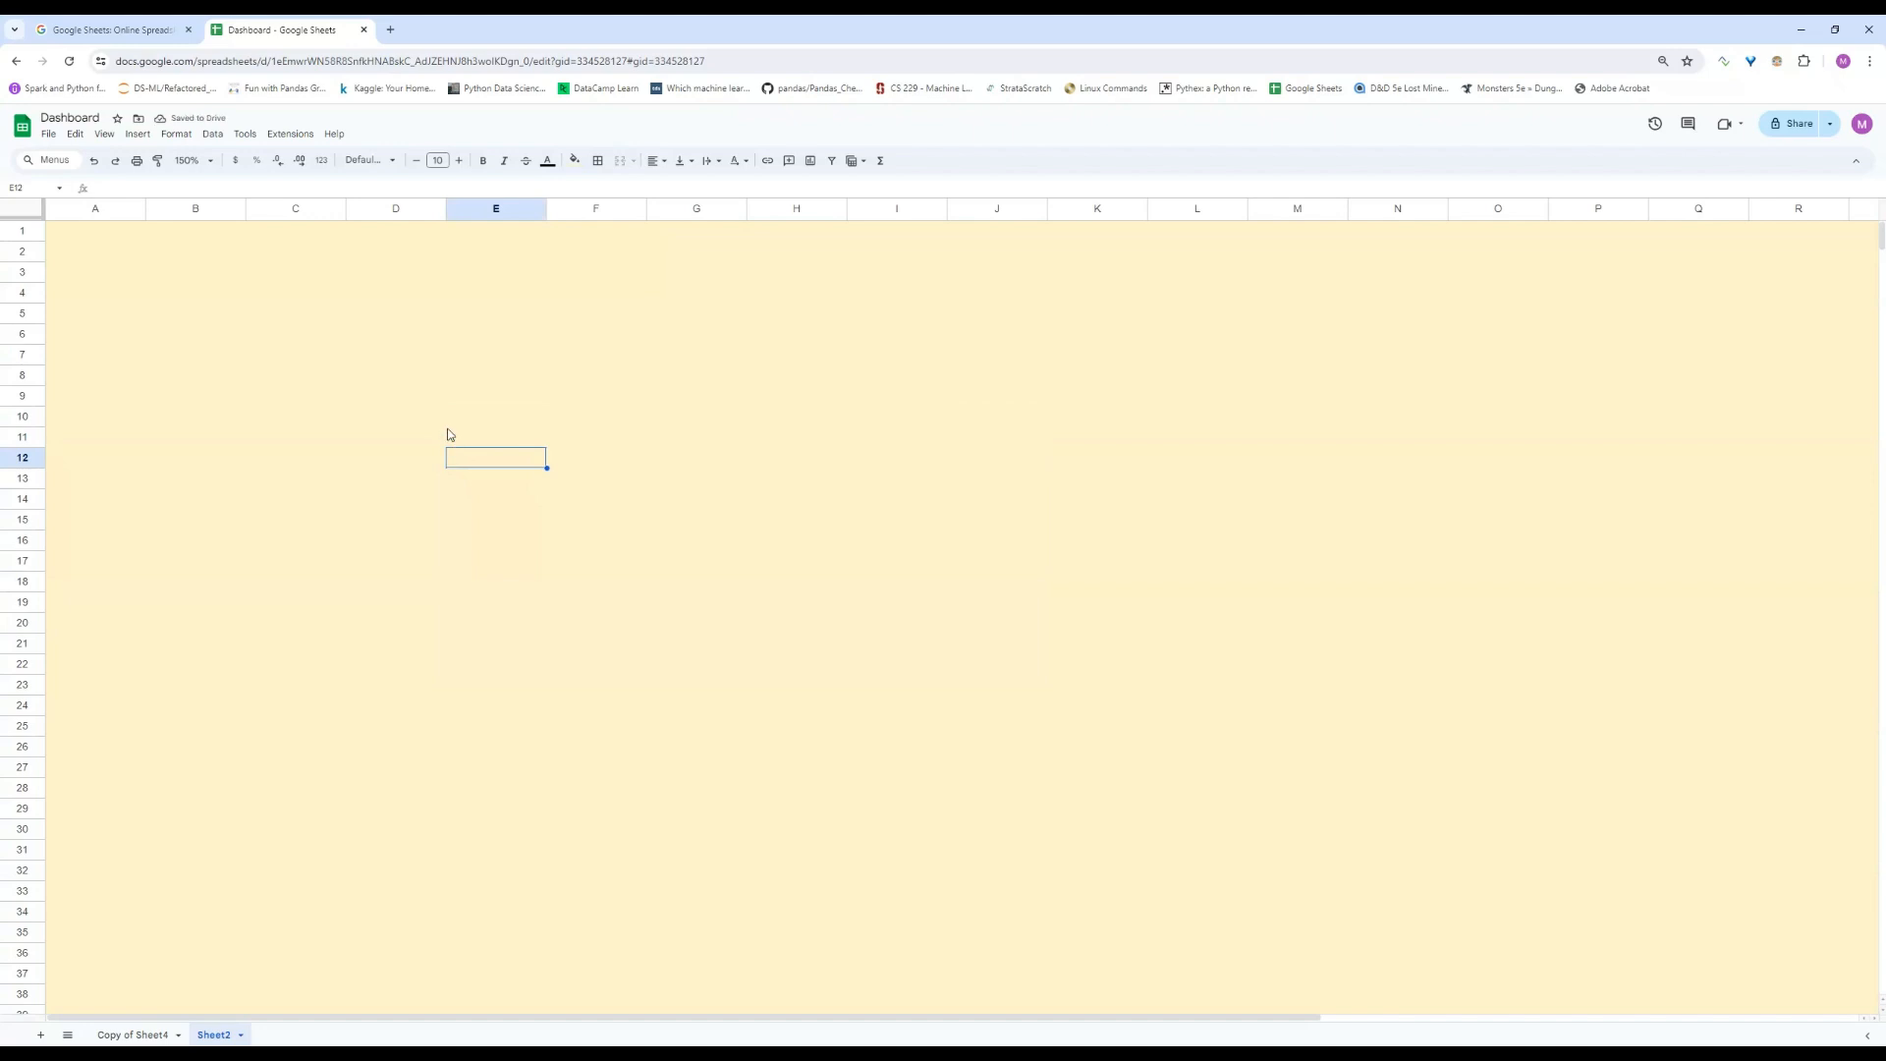
pyautogui.moveTo(74, 236); pyautogui.dragTo(1856, 1016)
pyautogui.click(80, 227)
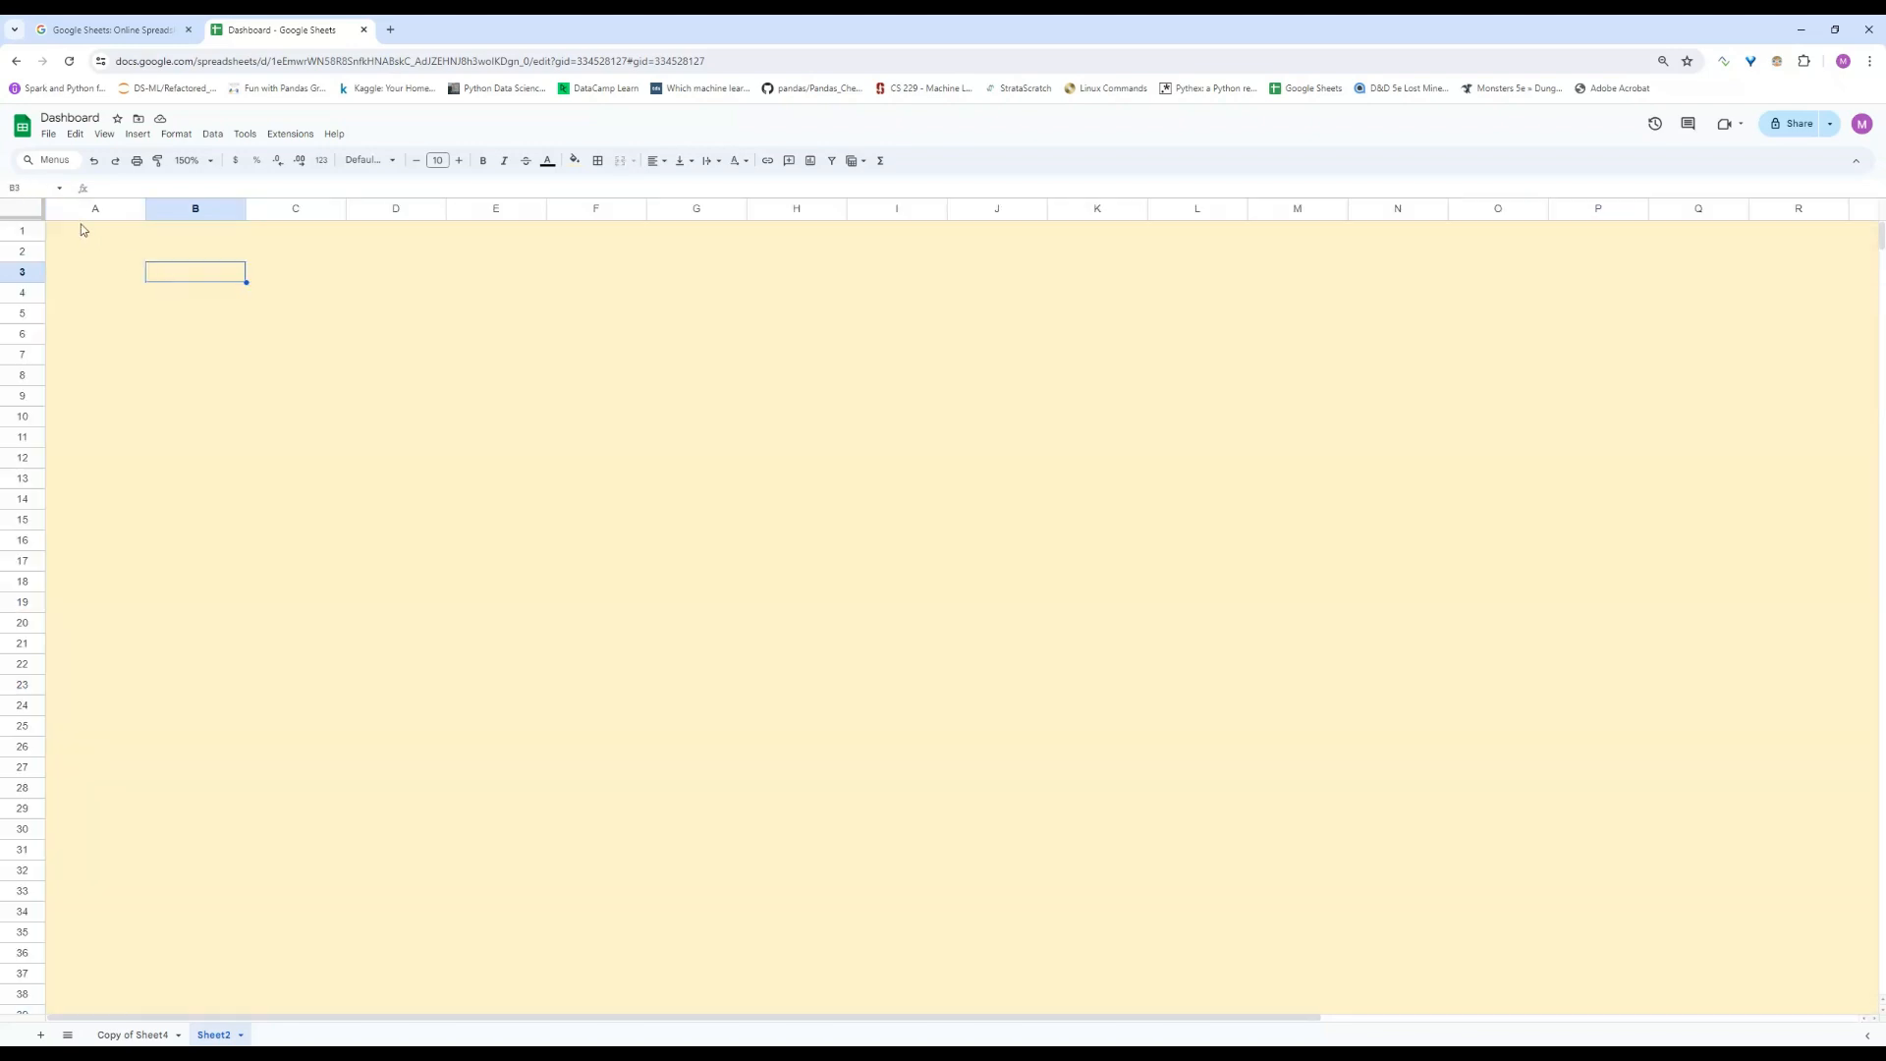
pyautogui.moveTo(94, 240); pyautogui.dragTo(193, 256)
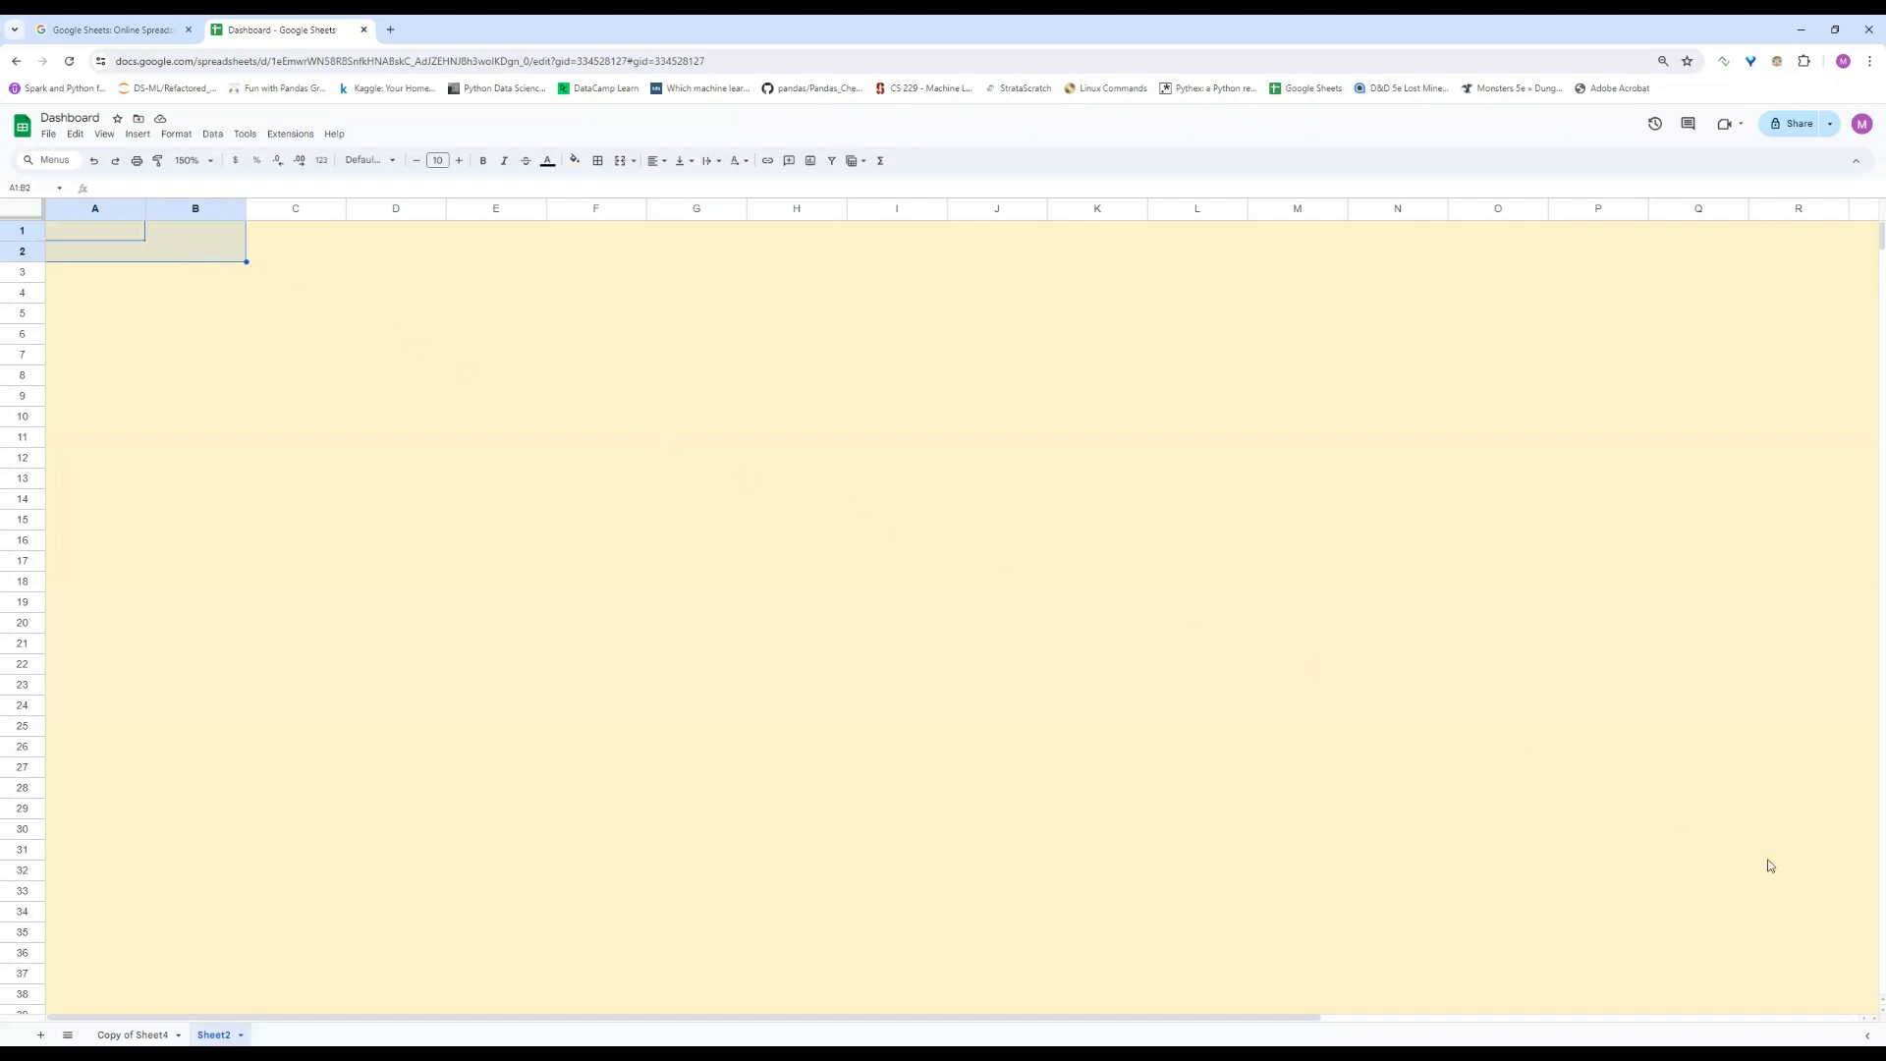
pyautogui.moveTo(1829, 935); pyautogui.dragTo(1808, 1016)
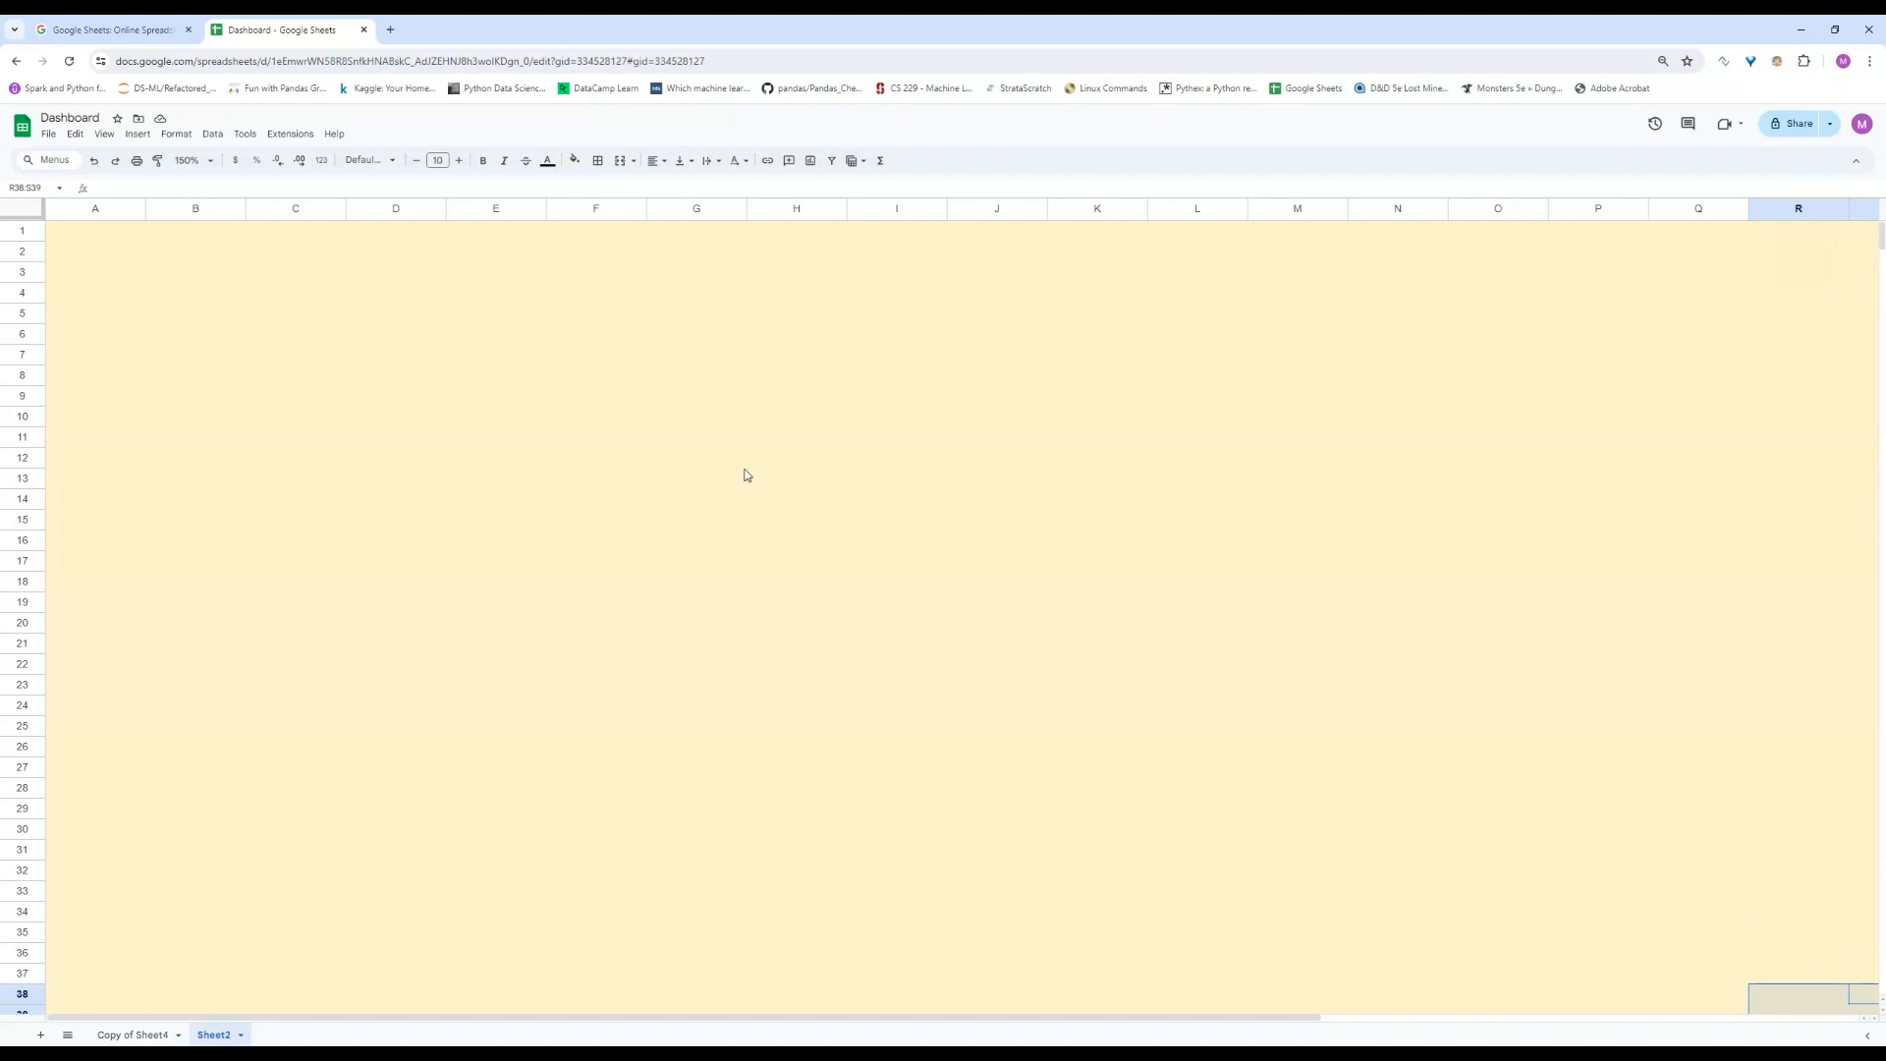
pyautogui.click(655, 457)
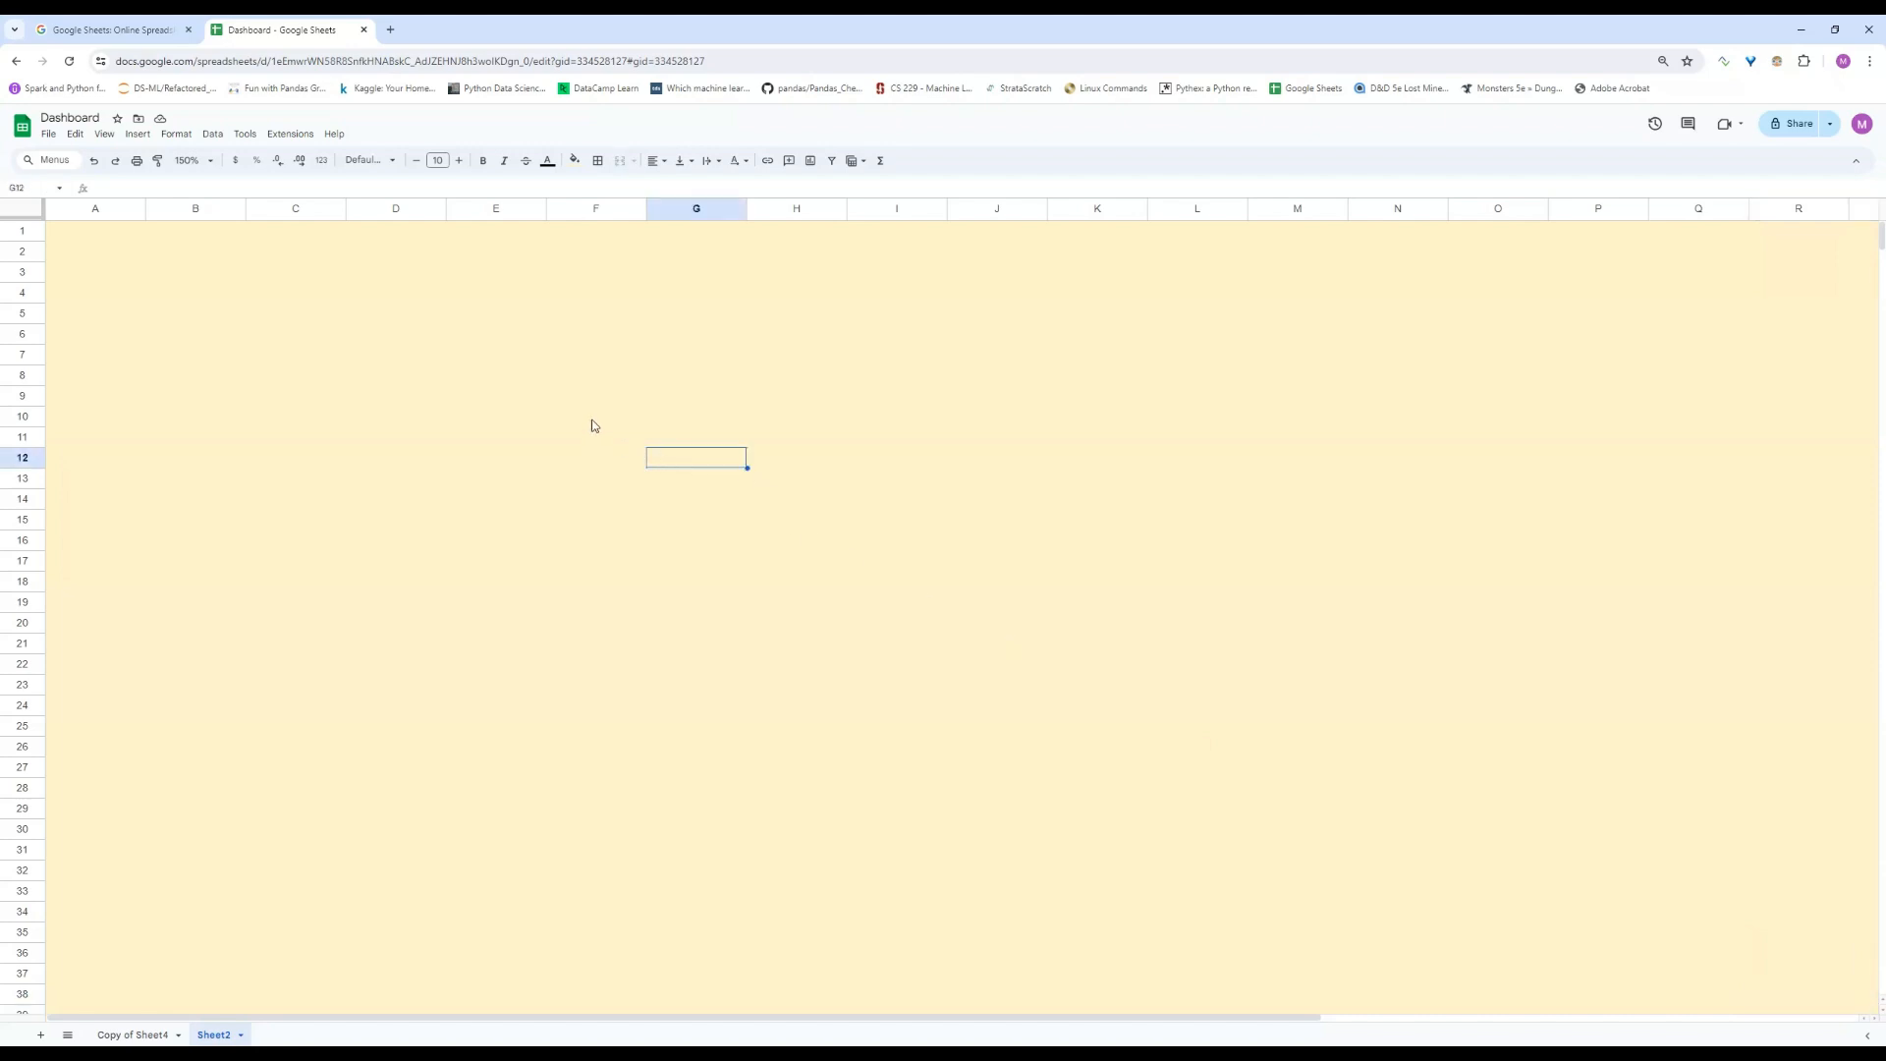
pyautogui.click(85, 218)
pyautogui.moveTo(94, 234); pyautogui.dragTo(1725, 910)
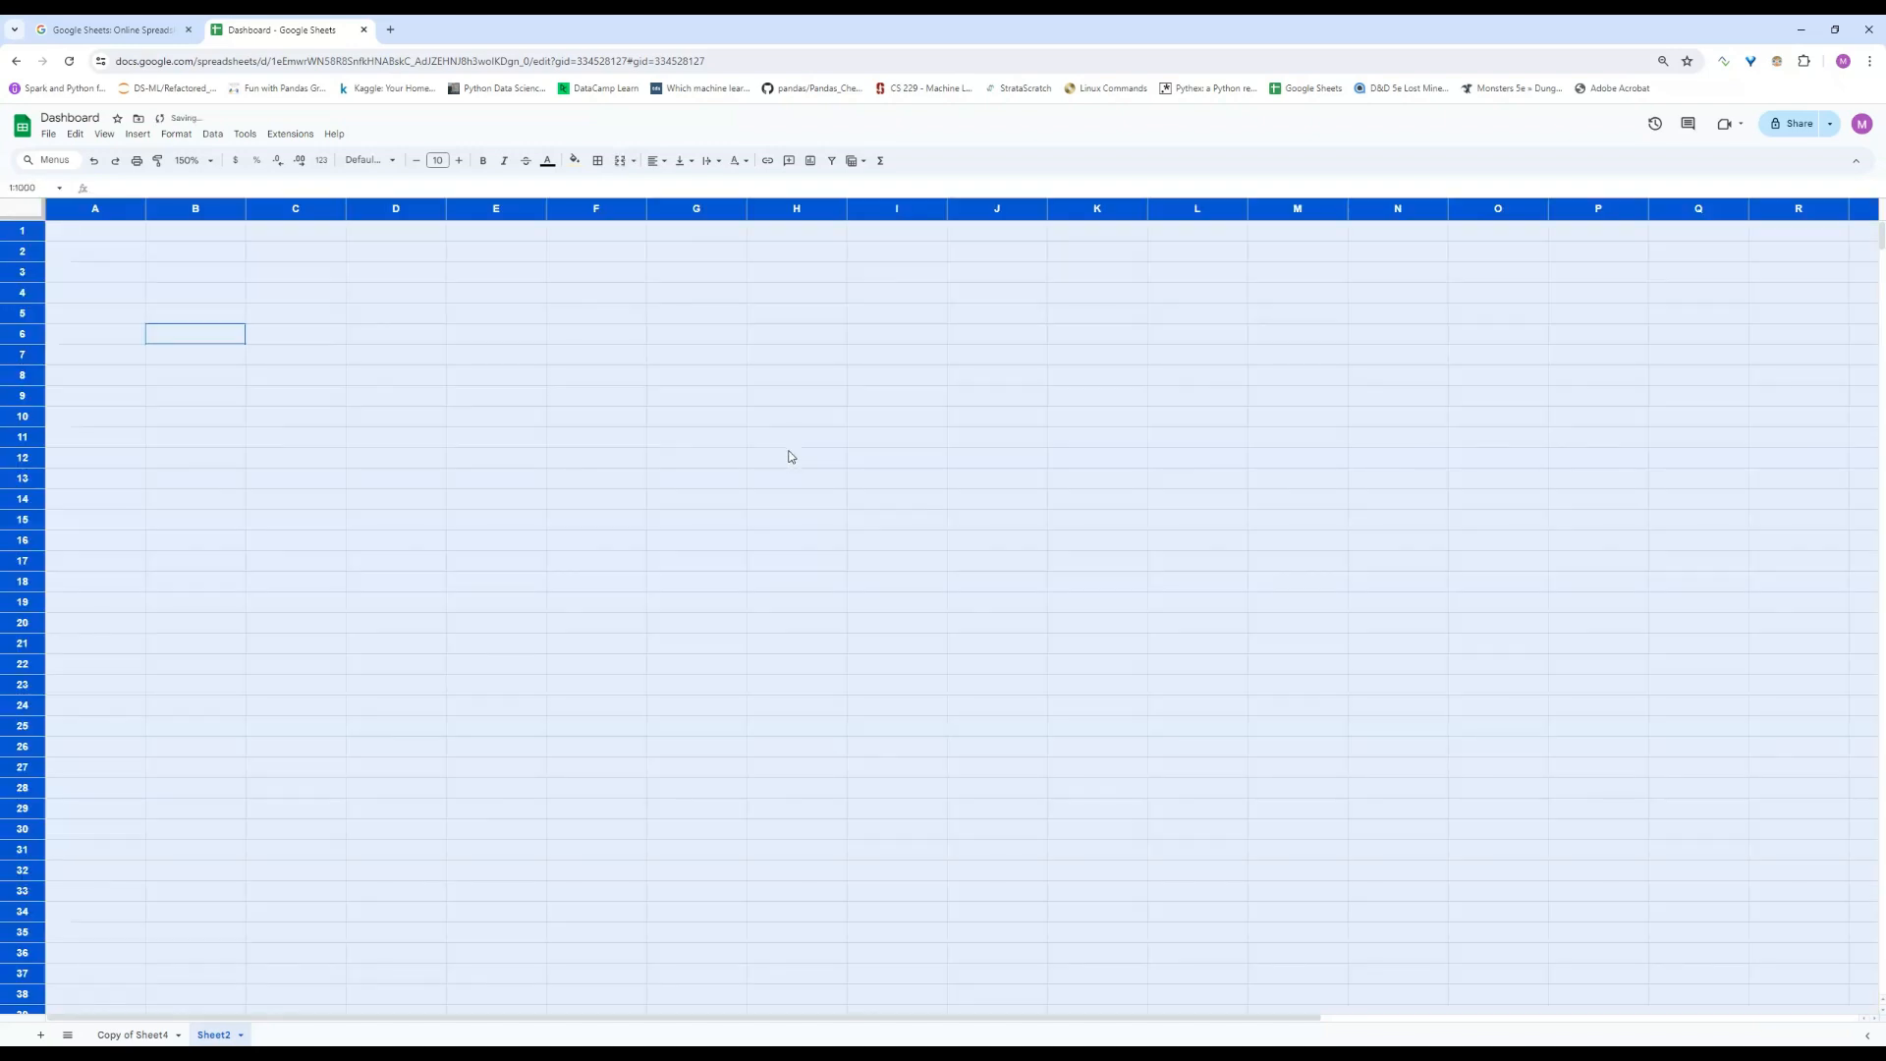
pyautogui.click(499, 422)
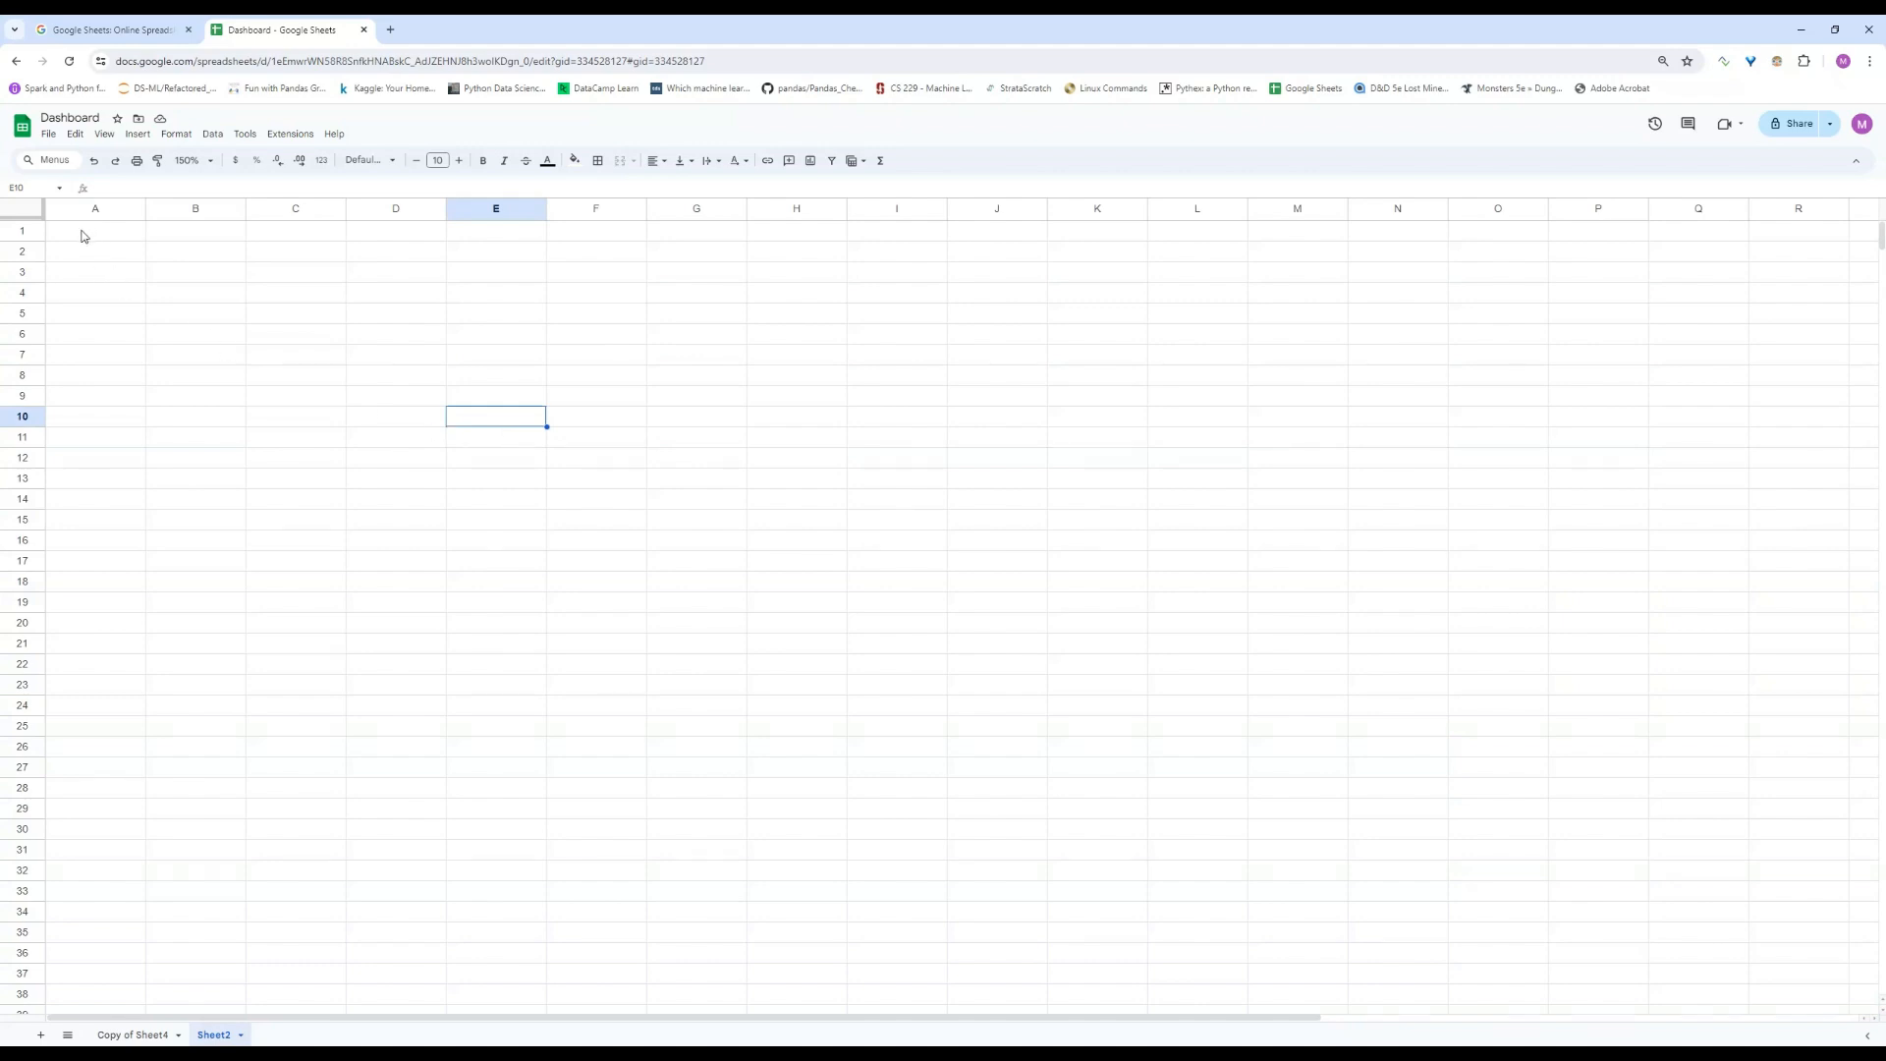
pyautogui.moveTo(82, 237); pyautogui.dragTo(1856, 1009)
pyautogui.click(1110, 586)
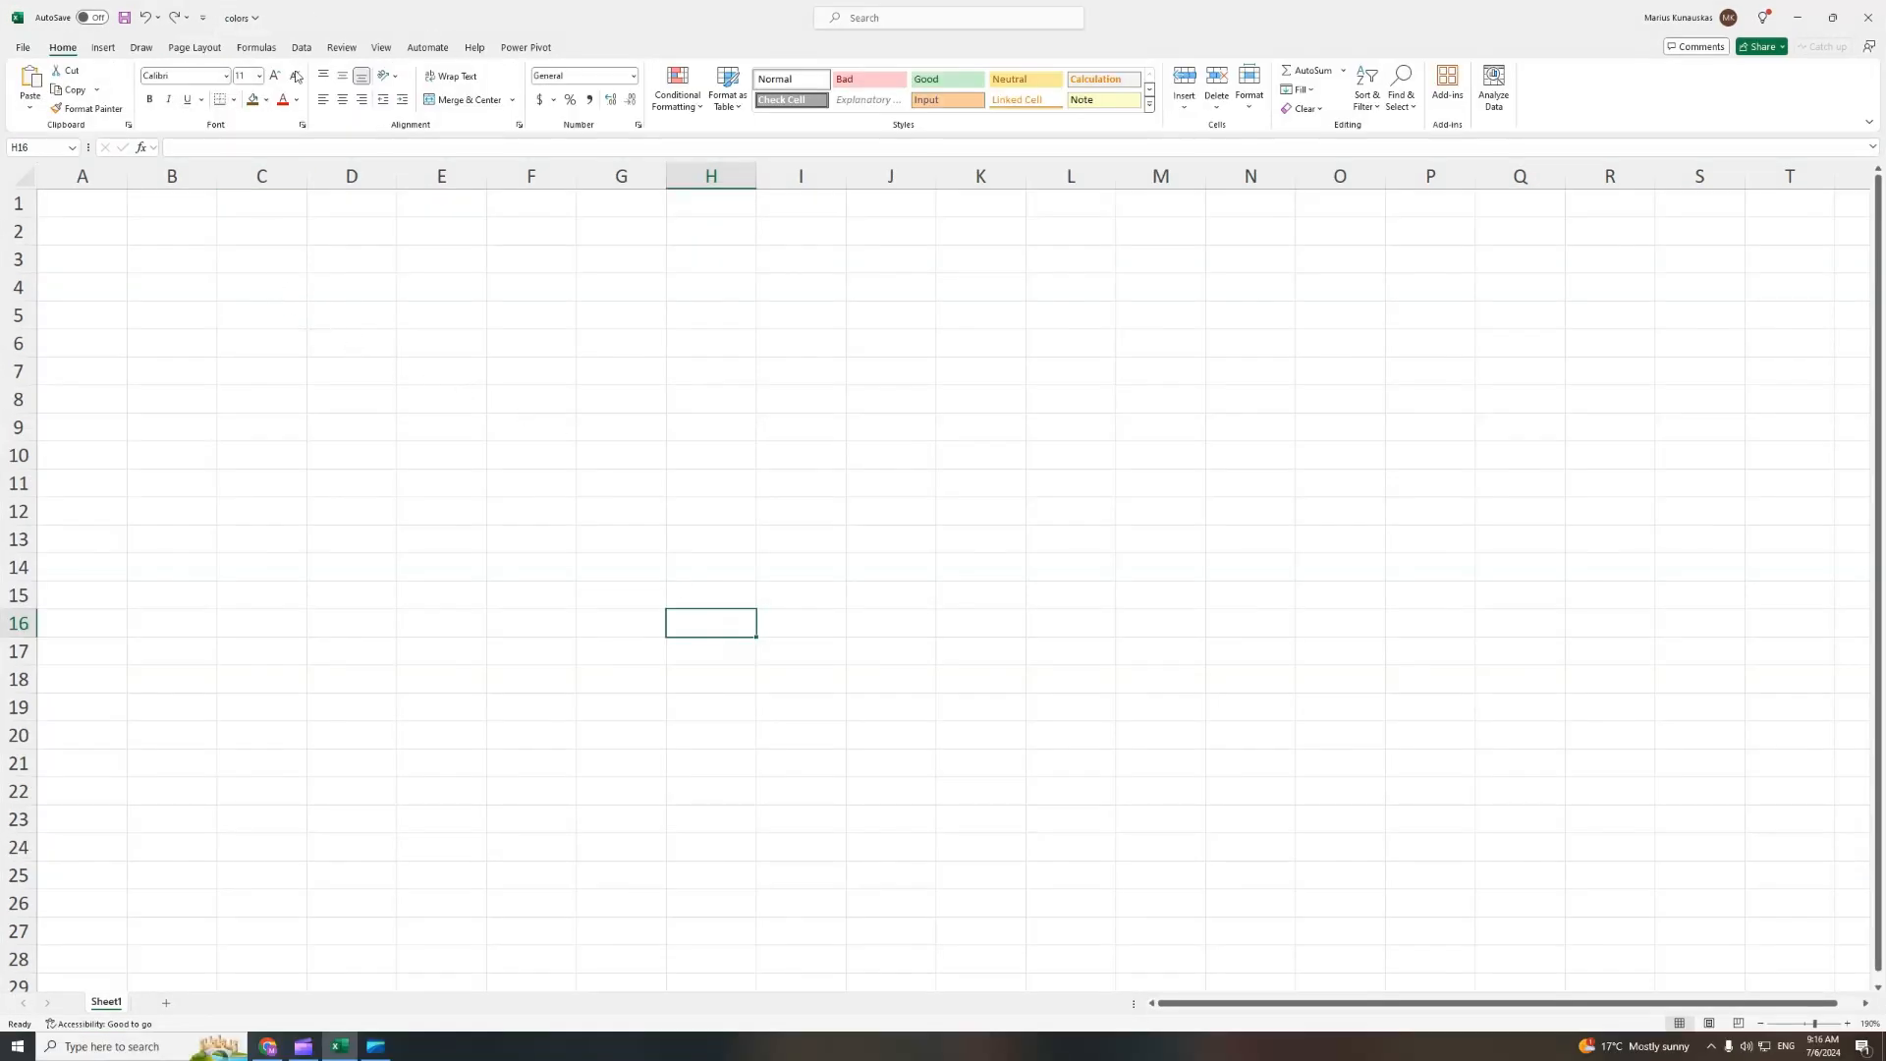
# In Excel, start a new set of custom theme colors, check the custom color code of Accent 1, and save the set.
pyautogui.click(195, 49)
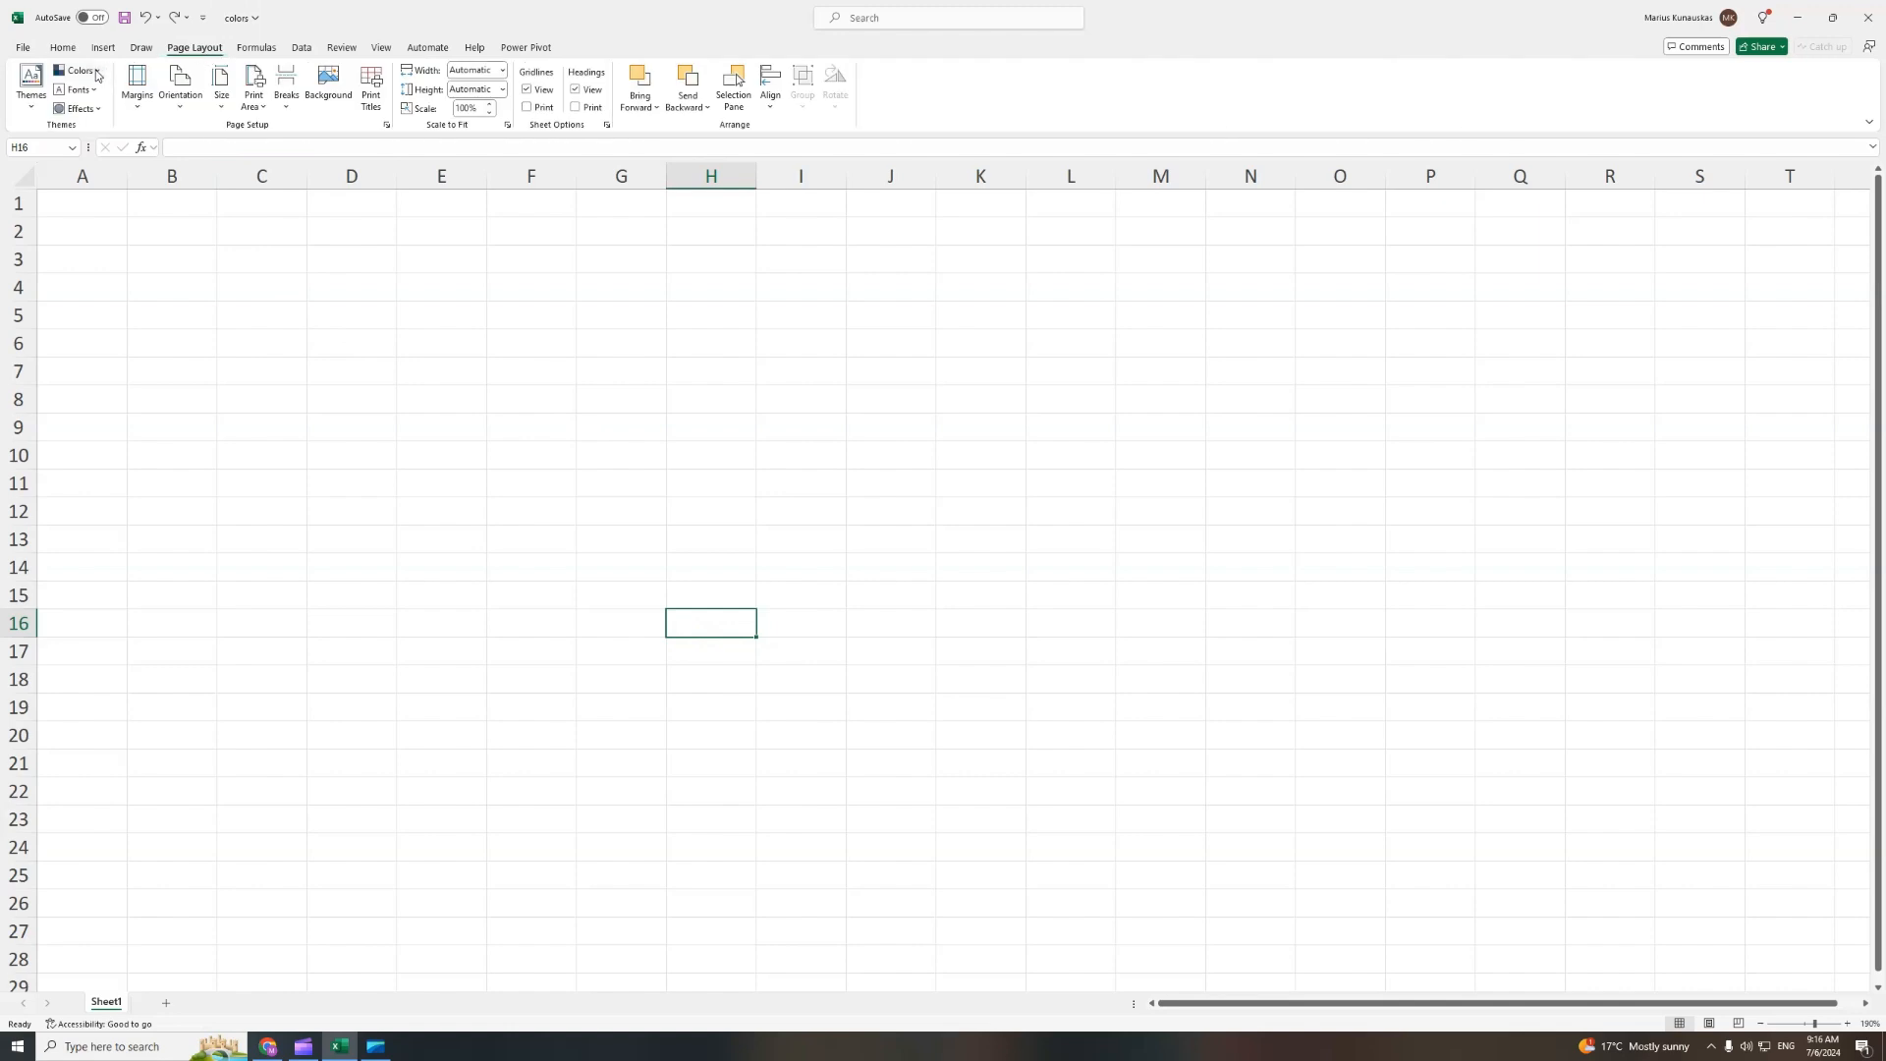
pyautogui.click(97, 78)
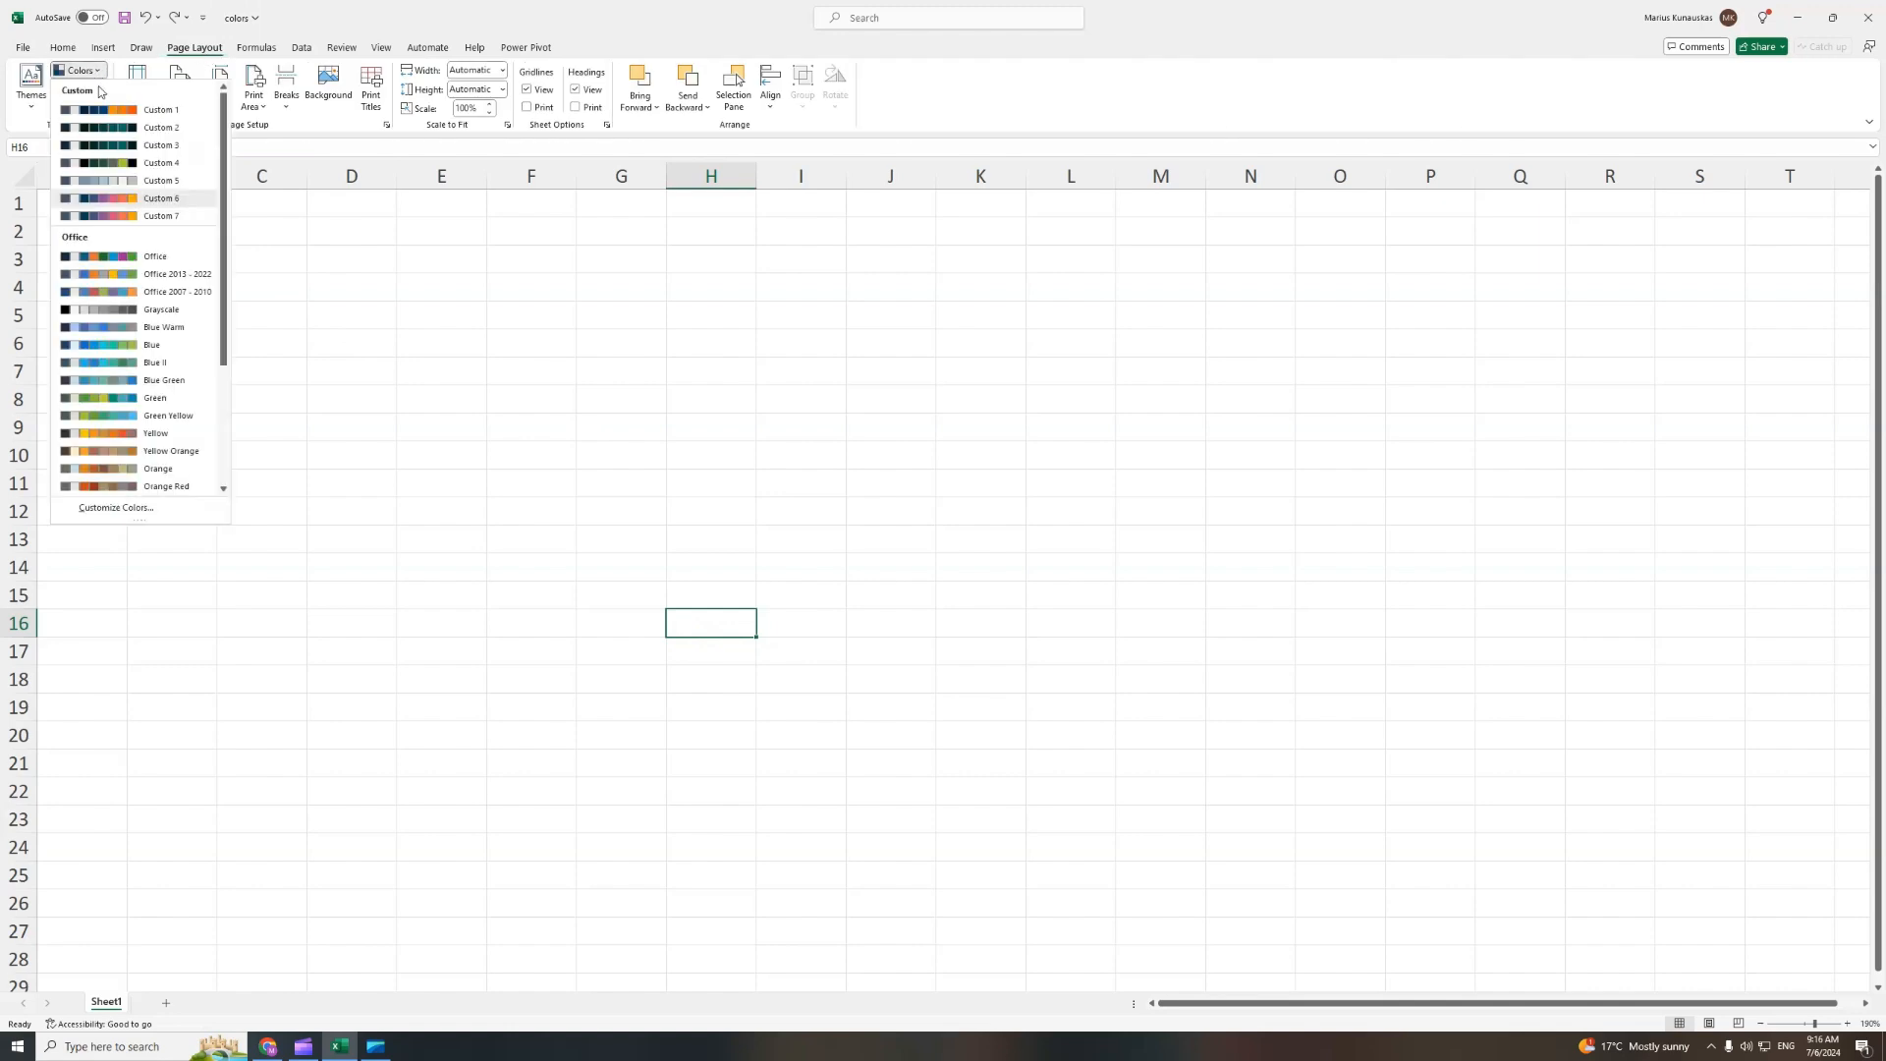
pyautogui.click(125, 509)
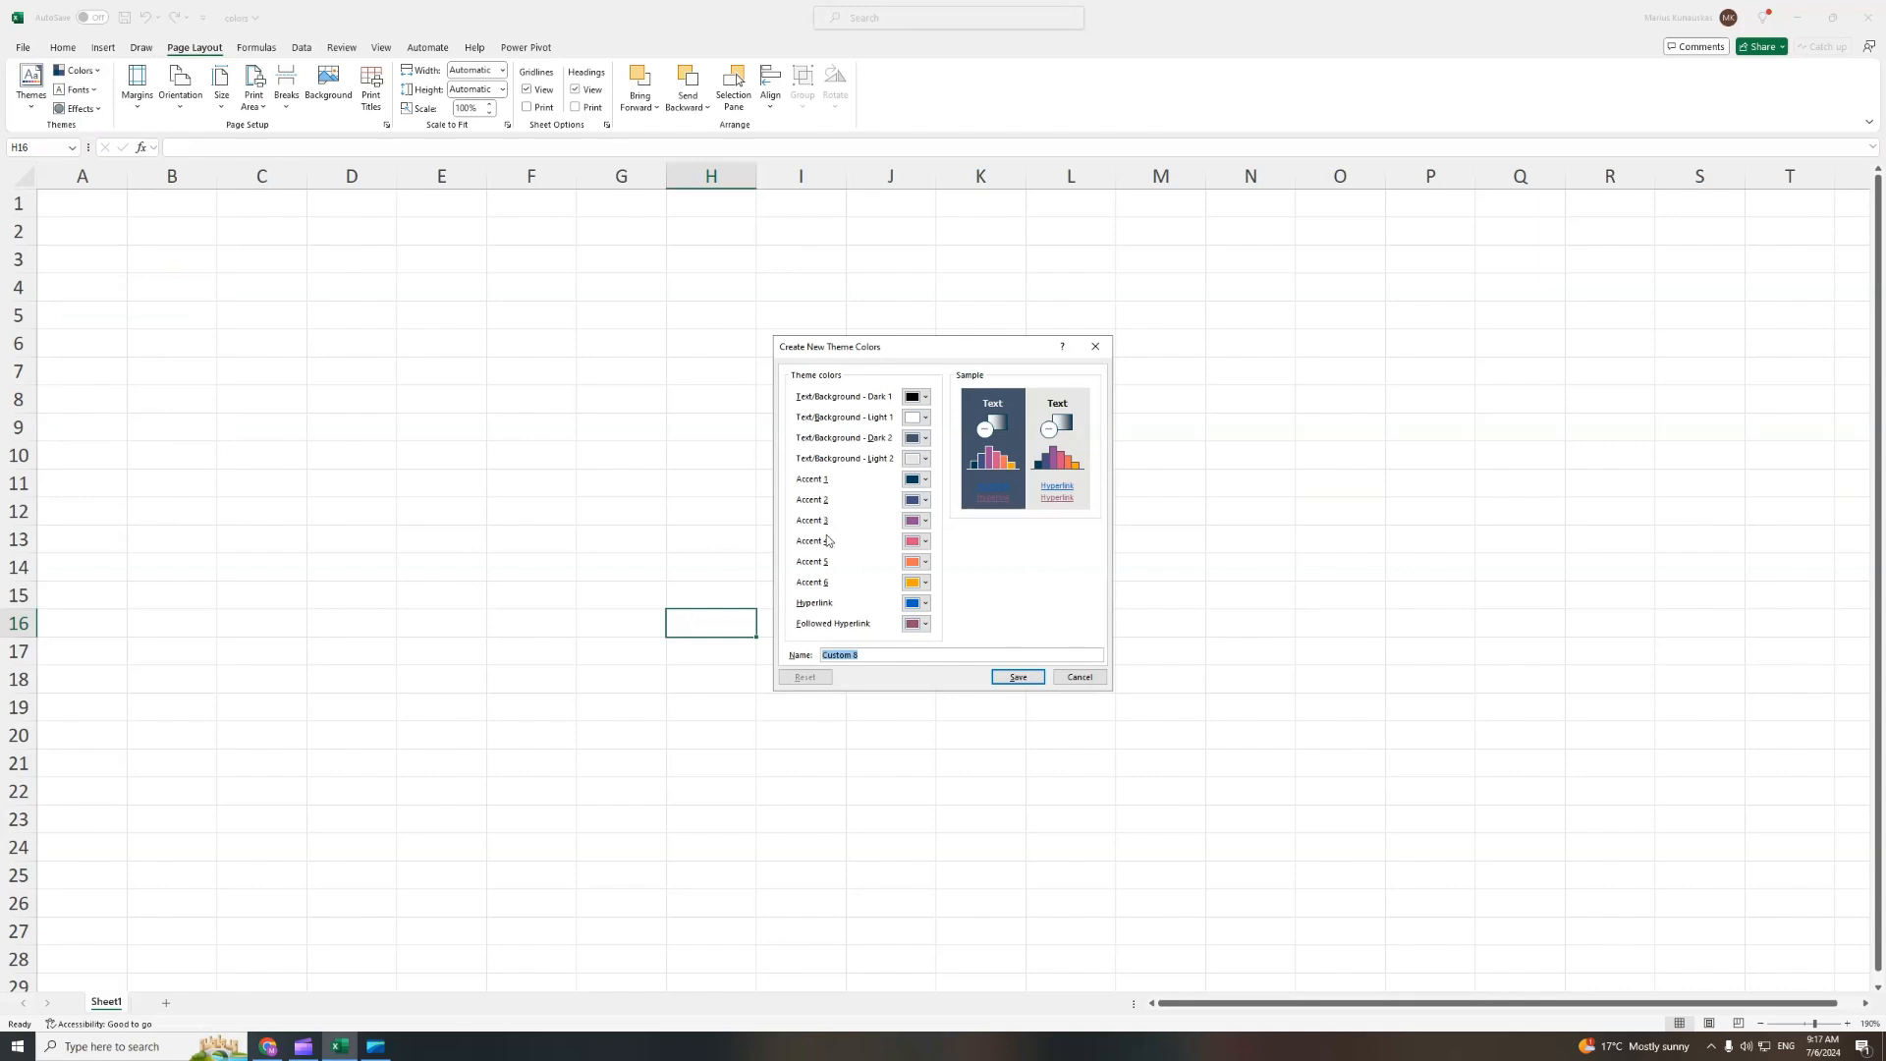
pyautogui.click(922, 481)
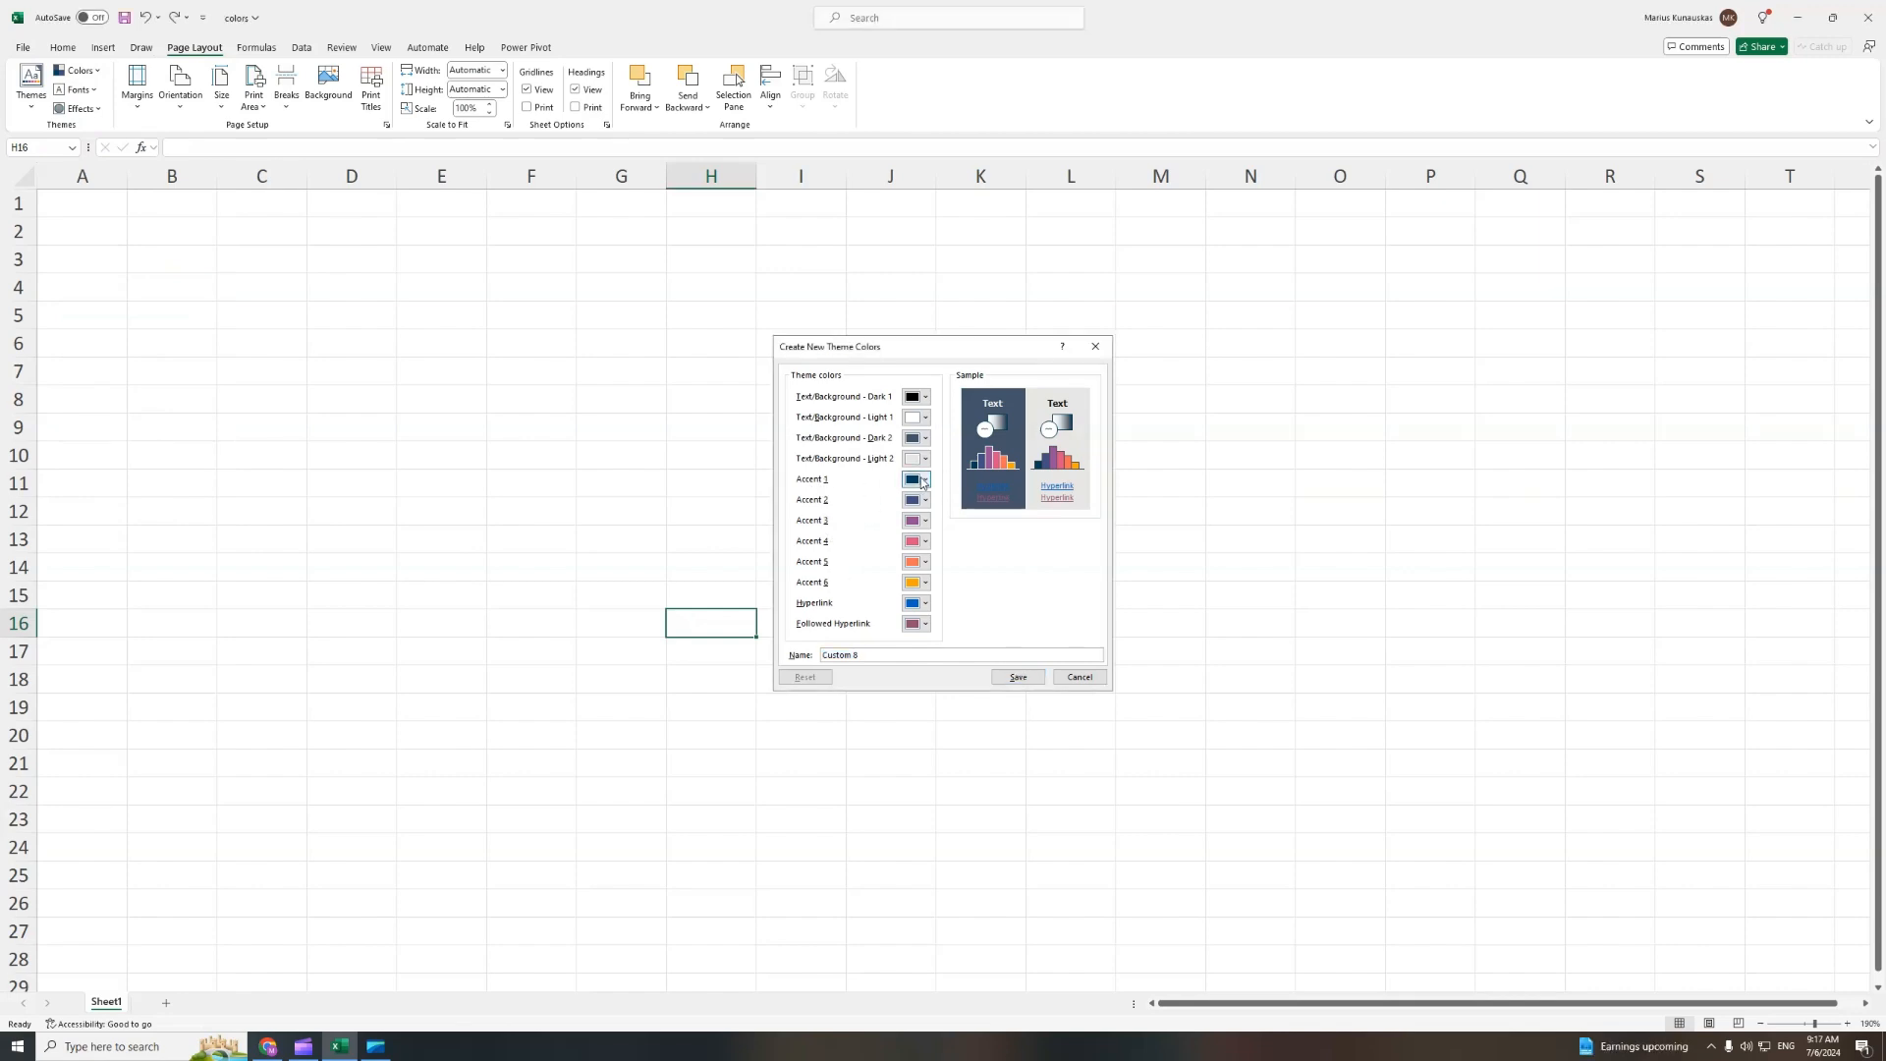
pyautogui.click(943, 718)
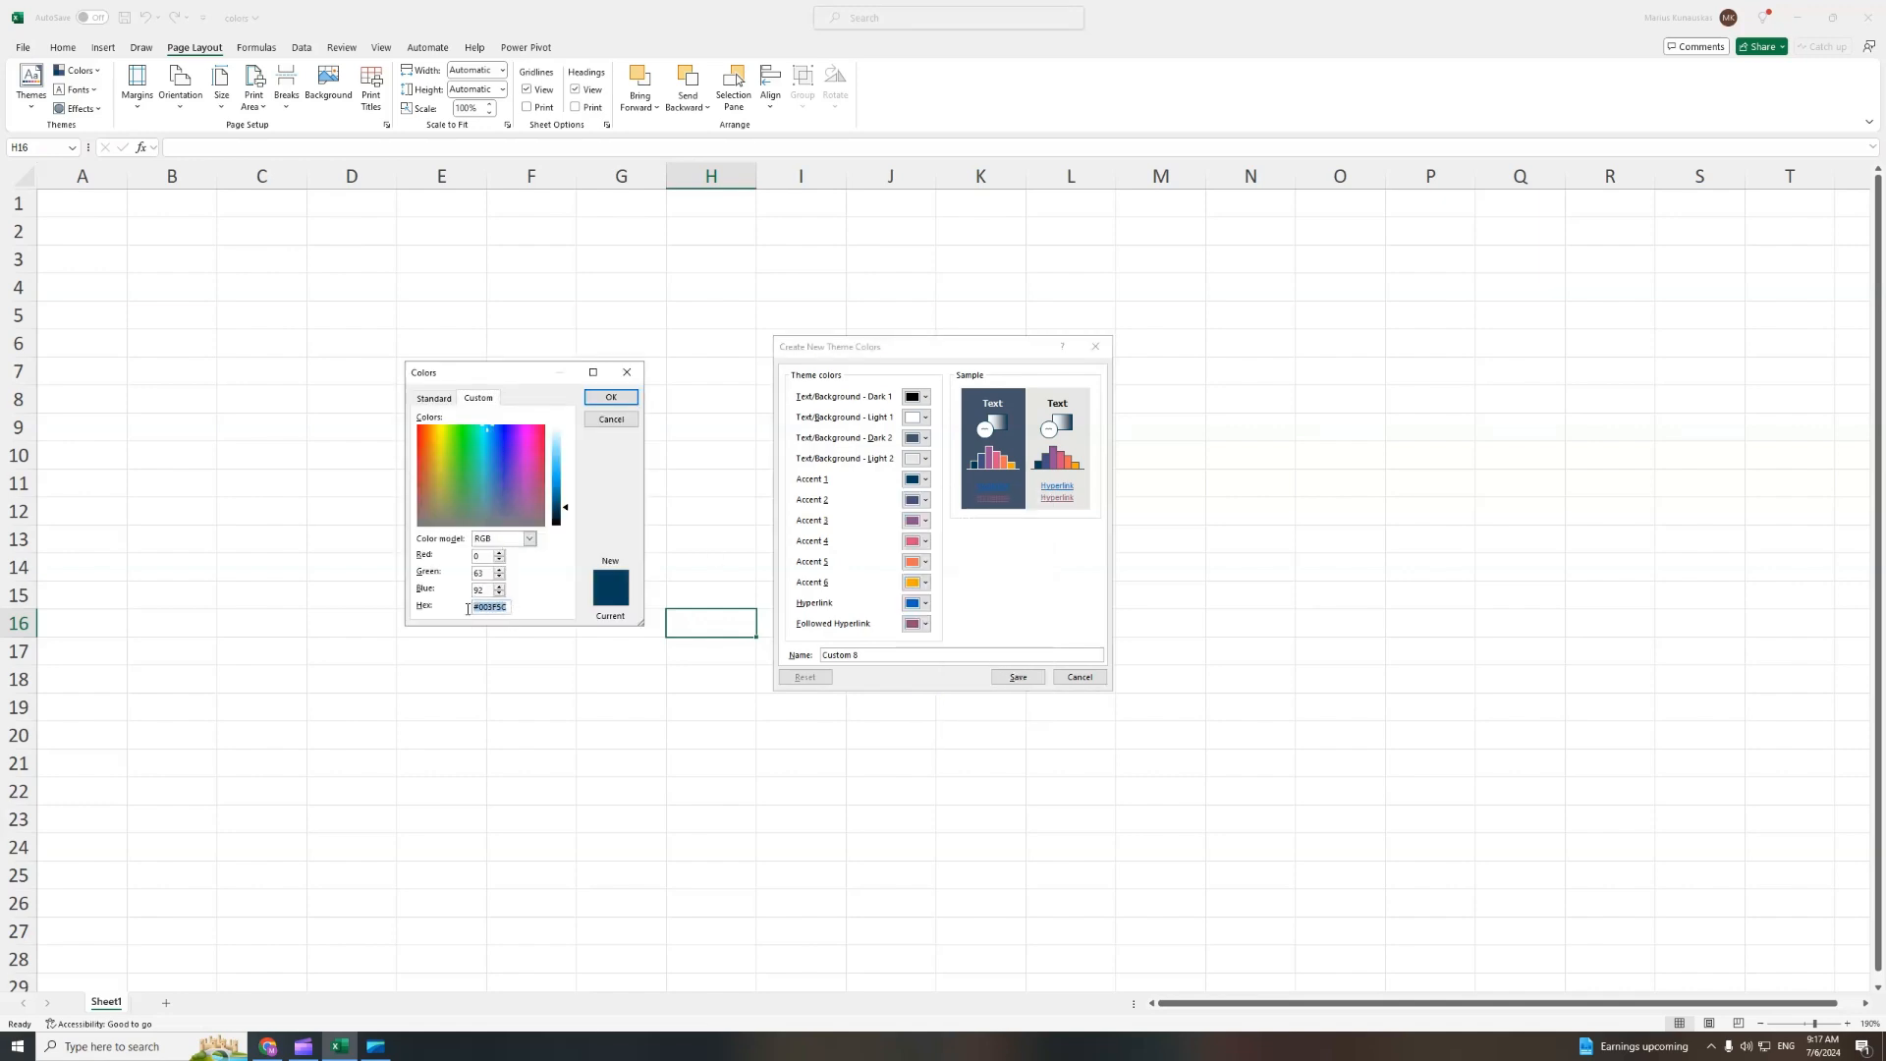
pyautogui.click(627, 372)
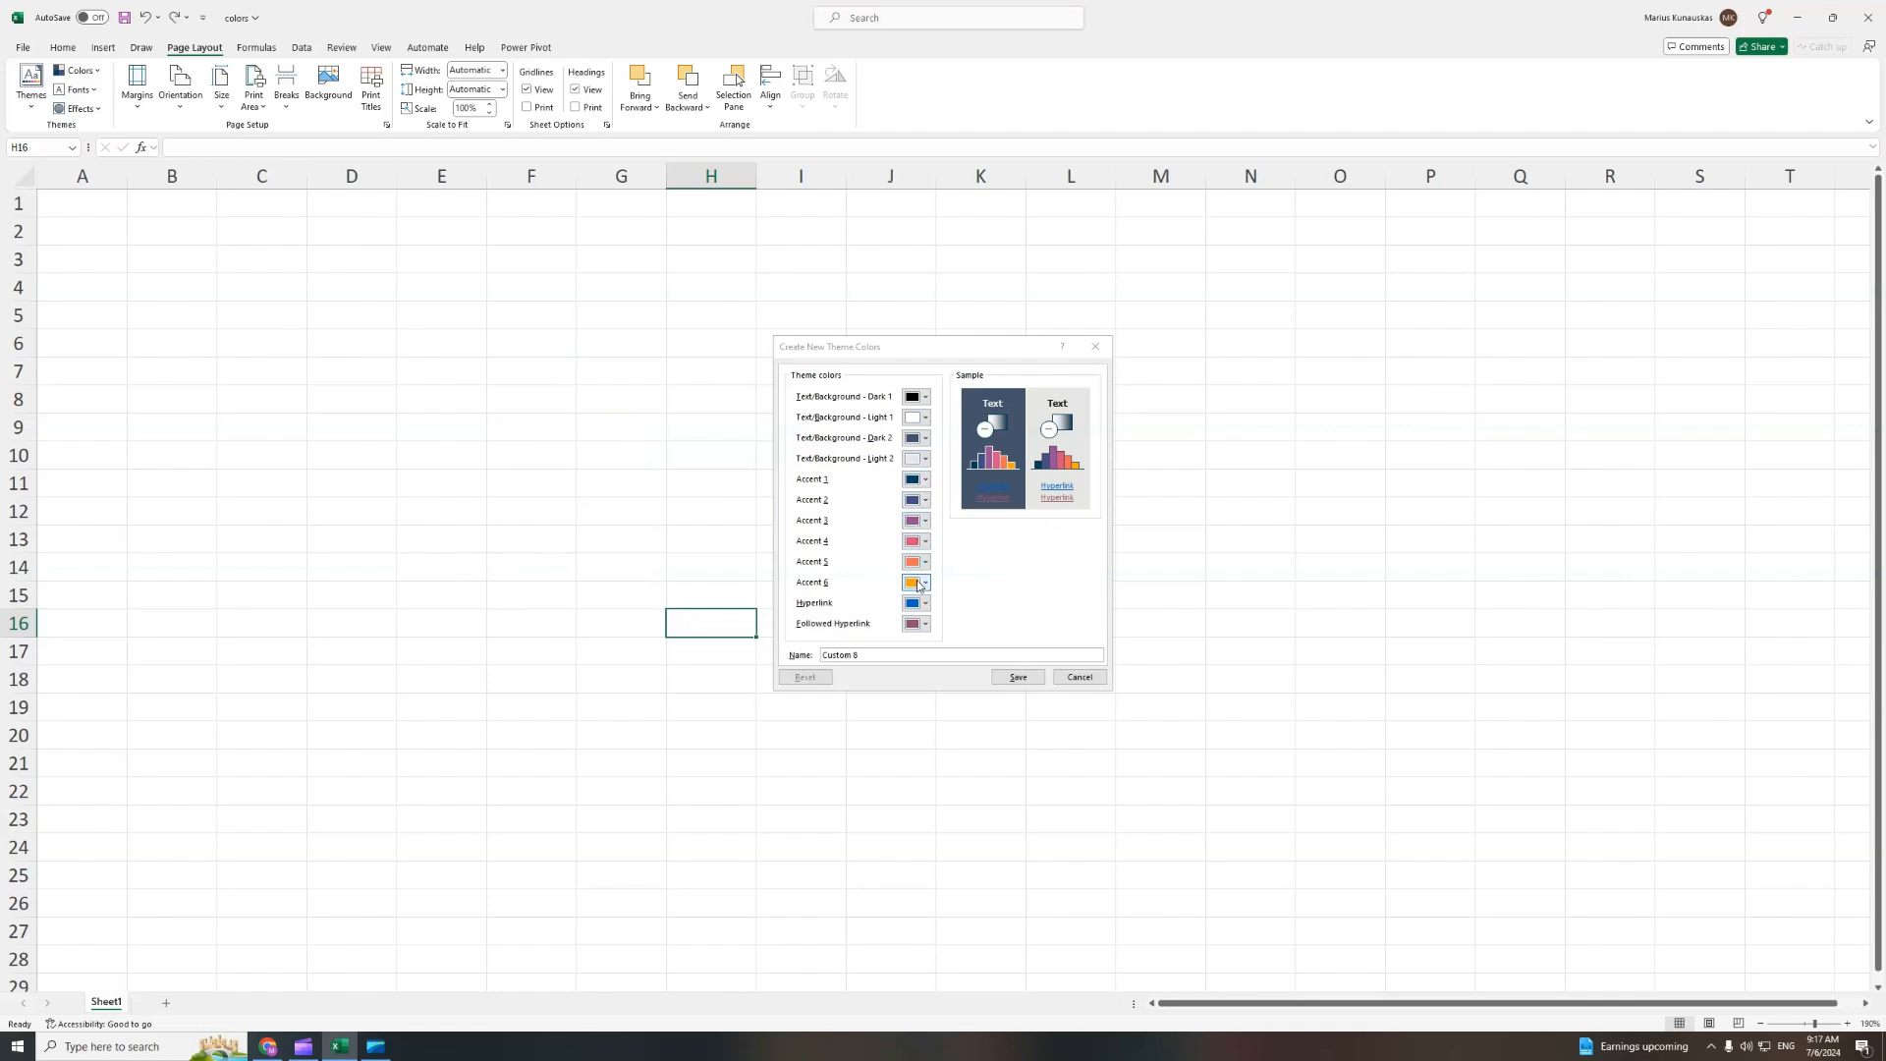
pyautogui.click(1018, 677)
pyautogui.click(530, 398)
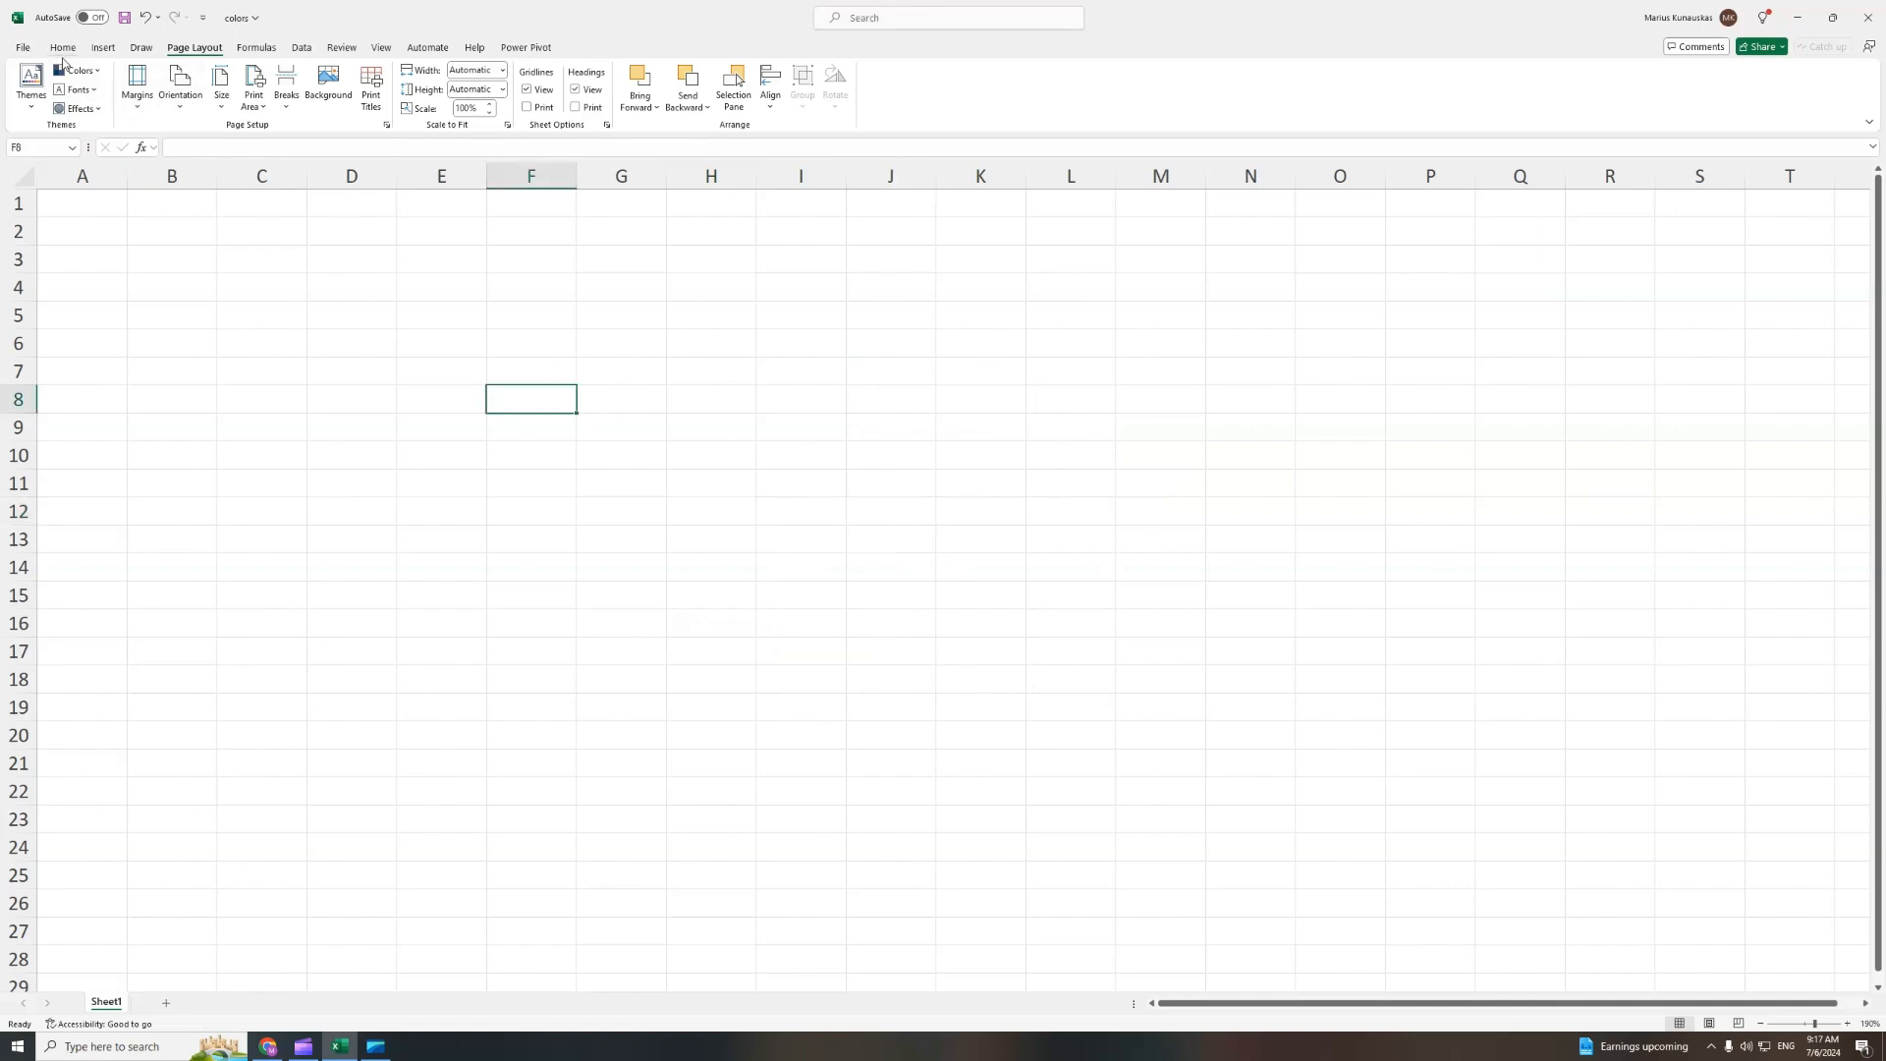
# View the cell fill color palette without applying a color, ending with cell F6 selected.
pyautogui.click(60, 49)
pyautogui.click(418, 371)
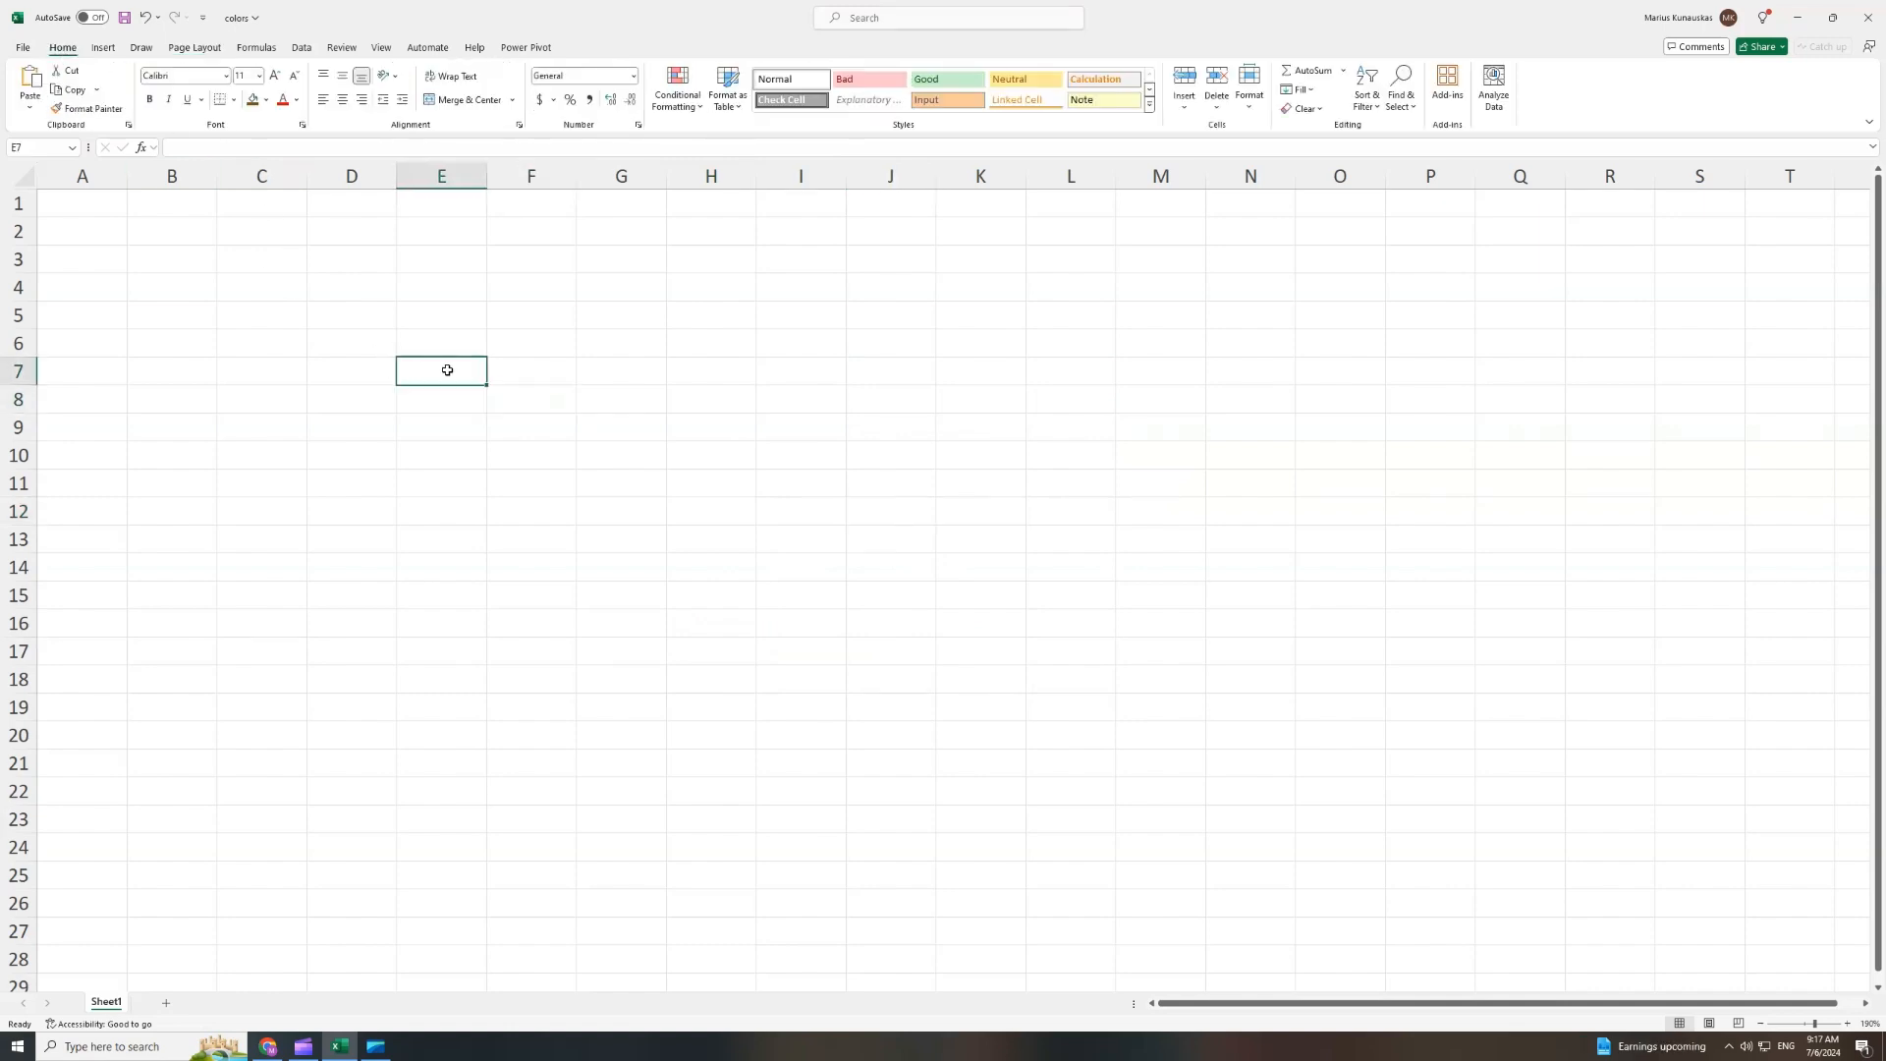
pyautogui.click(266, 99)
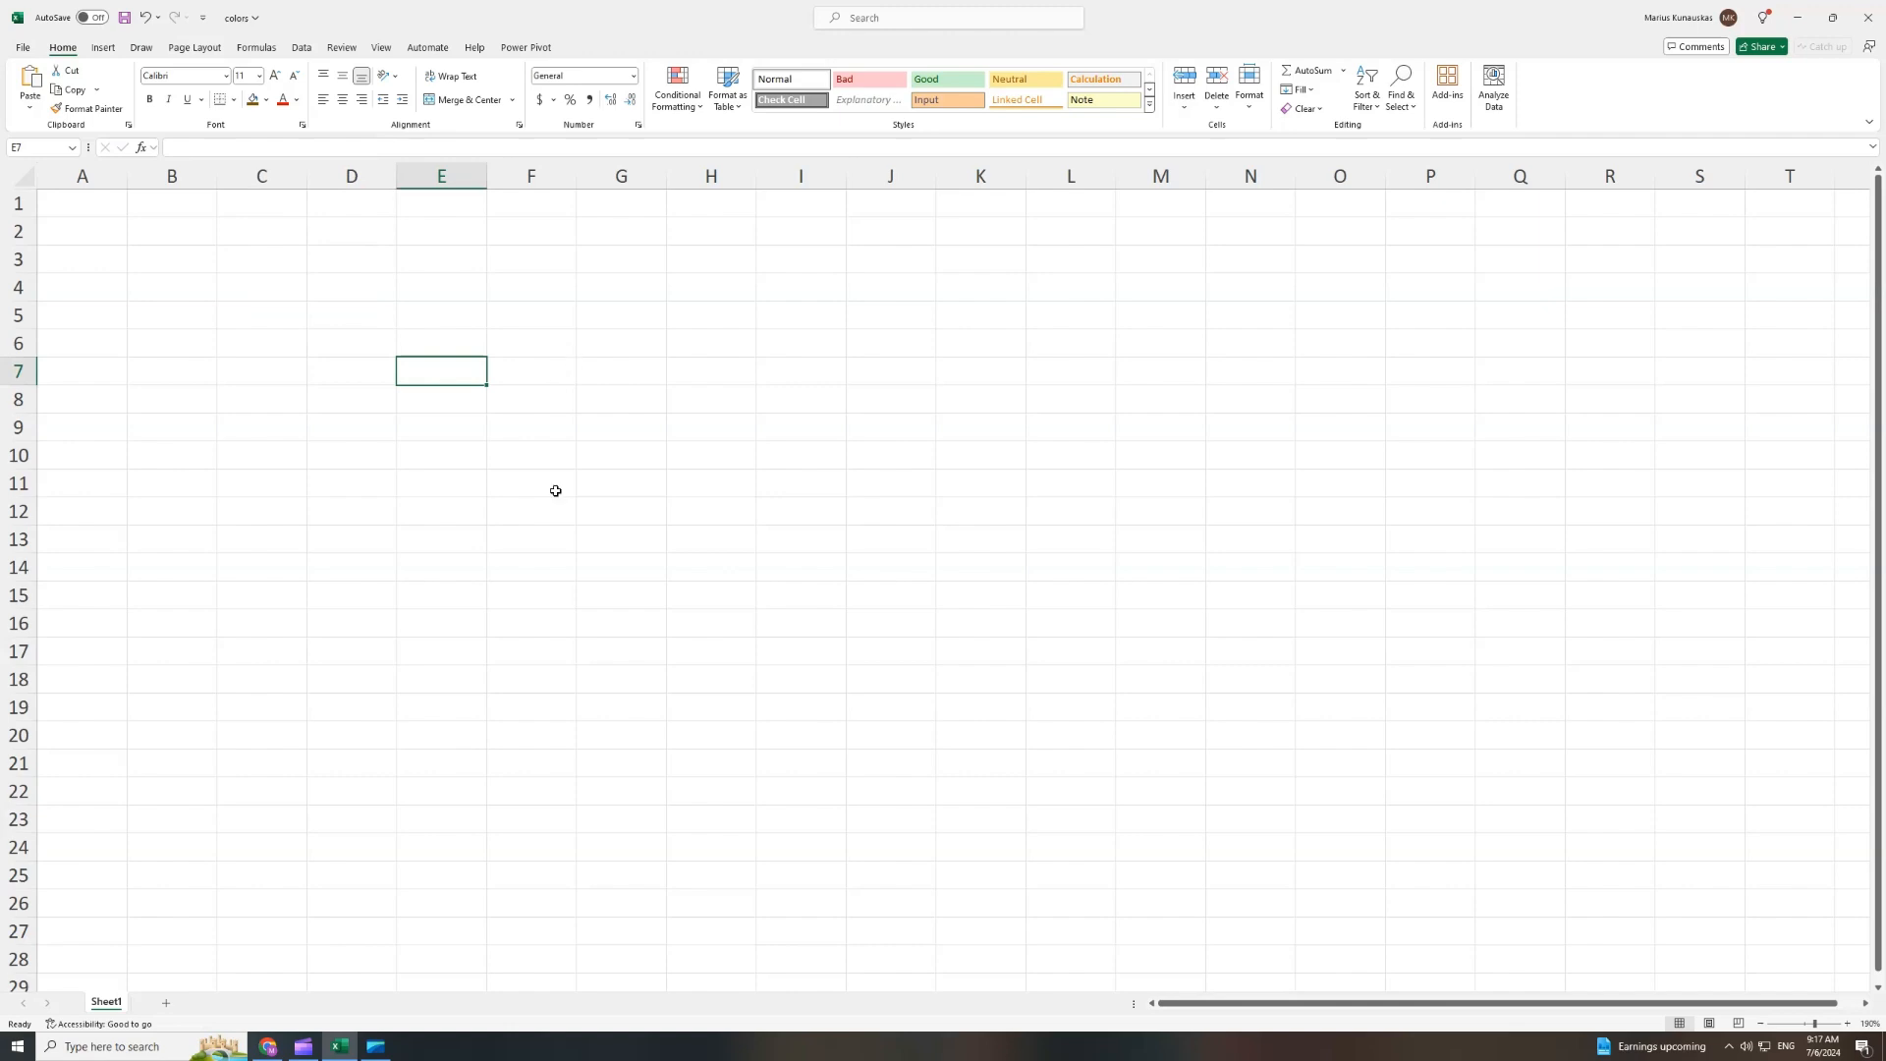
pyautogui.click(526, 341)
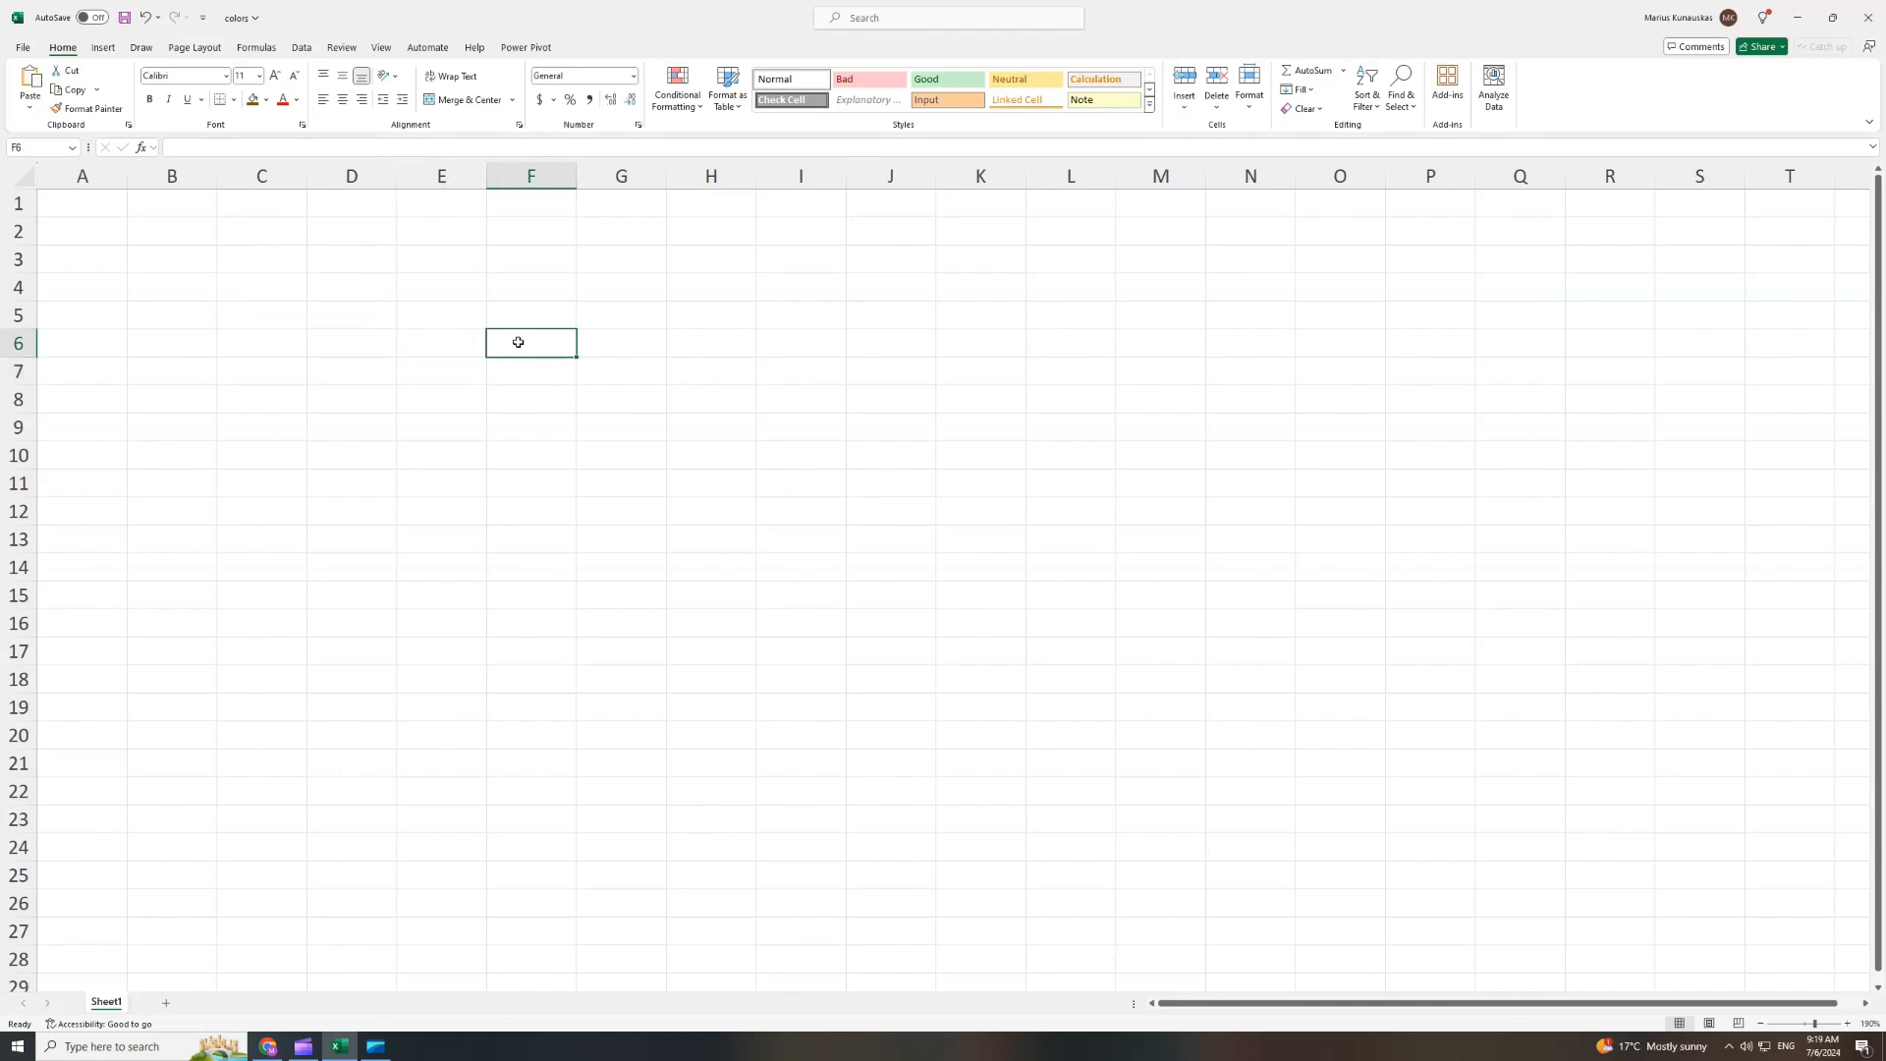
# Draw a rectangle about 5.6 by 2.8 inches spanning columns C to K and rows 4 to 17, without an outline.
pyautogui.click(104, 47)
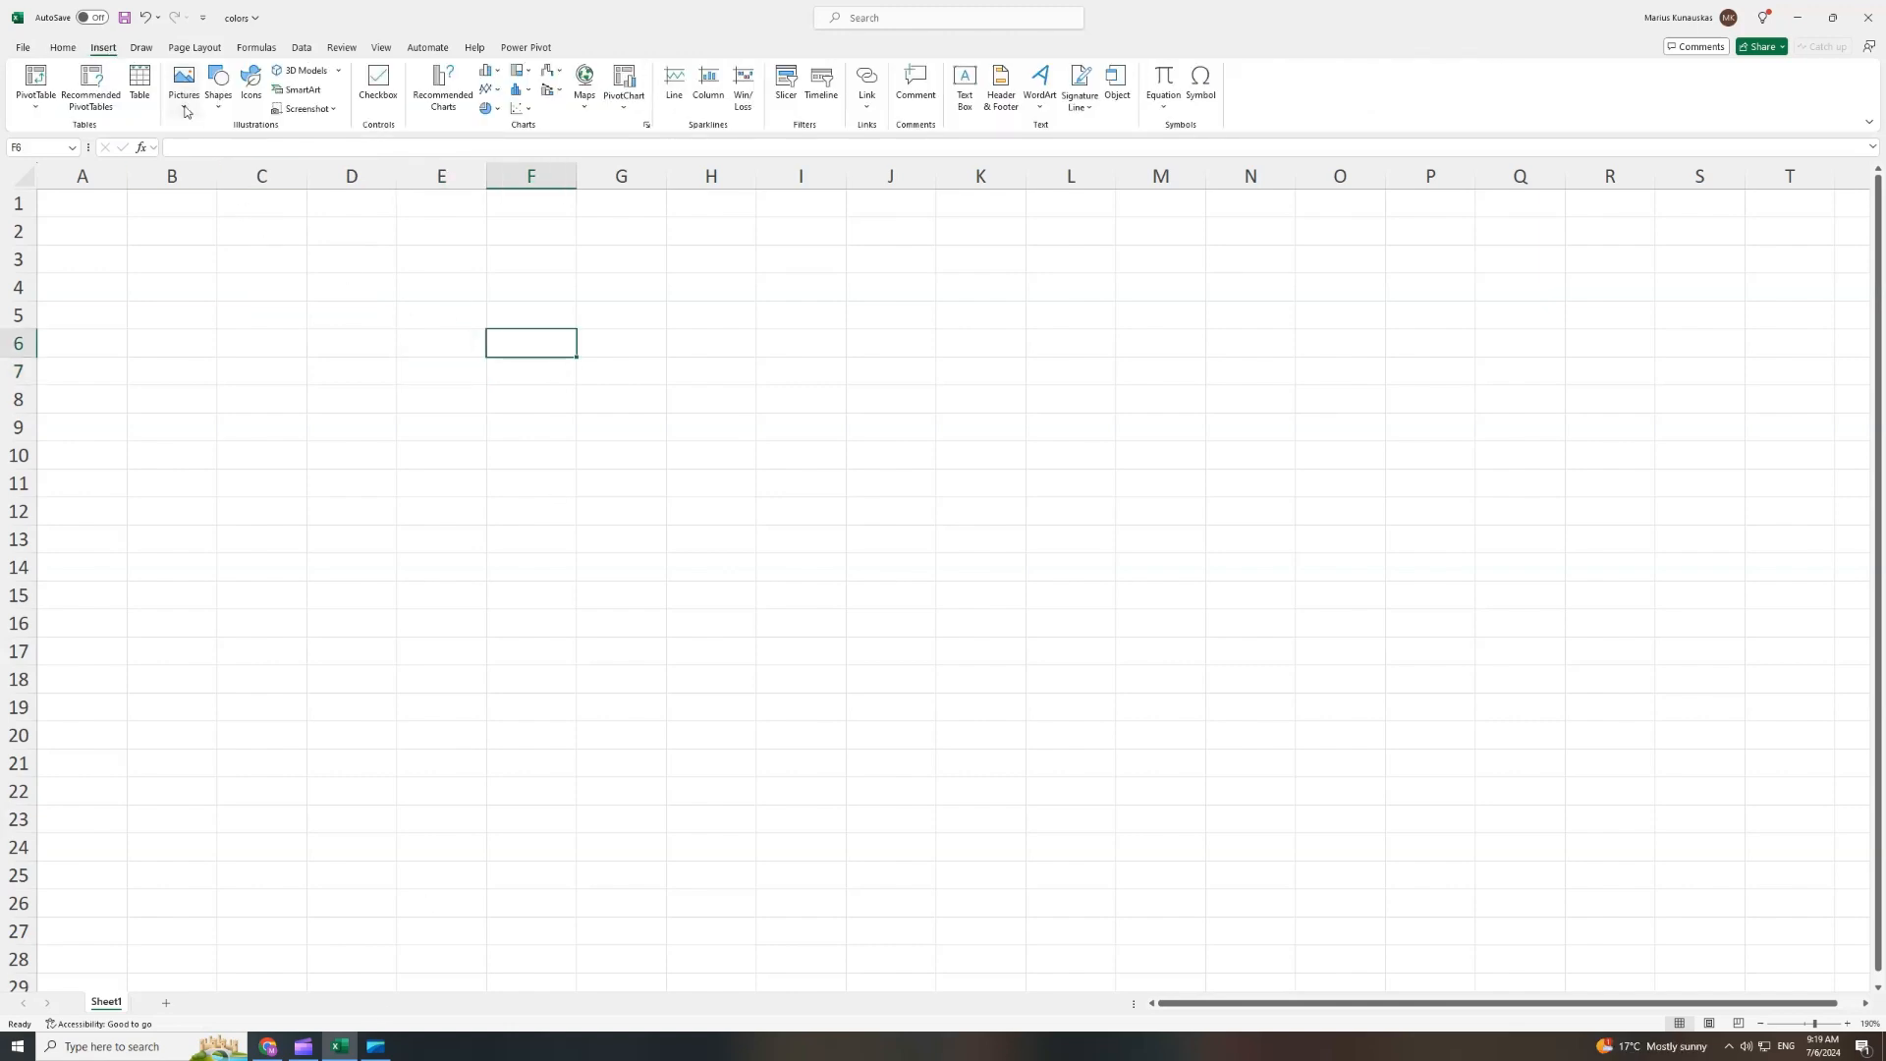
pyautogui.click(219, 98)
pyautogui.click(258, 148)
pyautogui.moveTo(249, 285); pyautogui.dragTo(1005, 654)
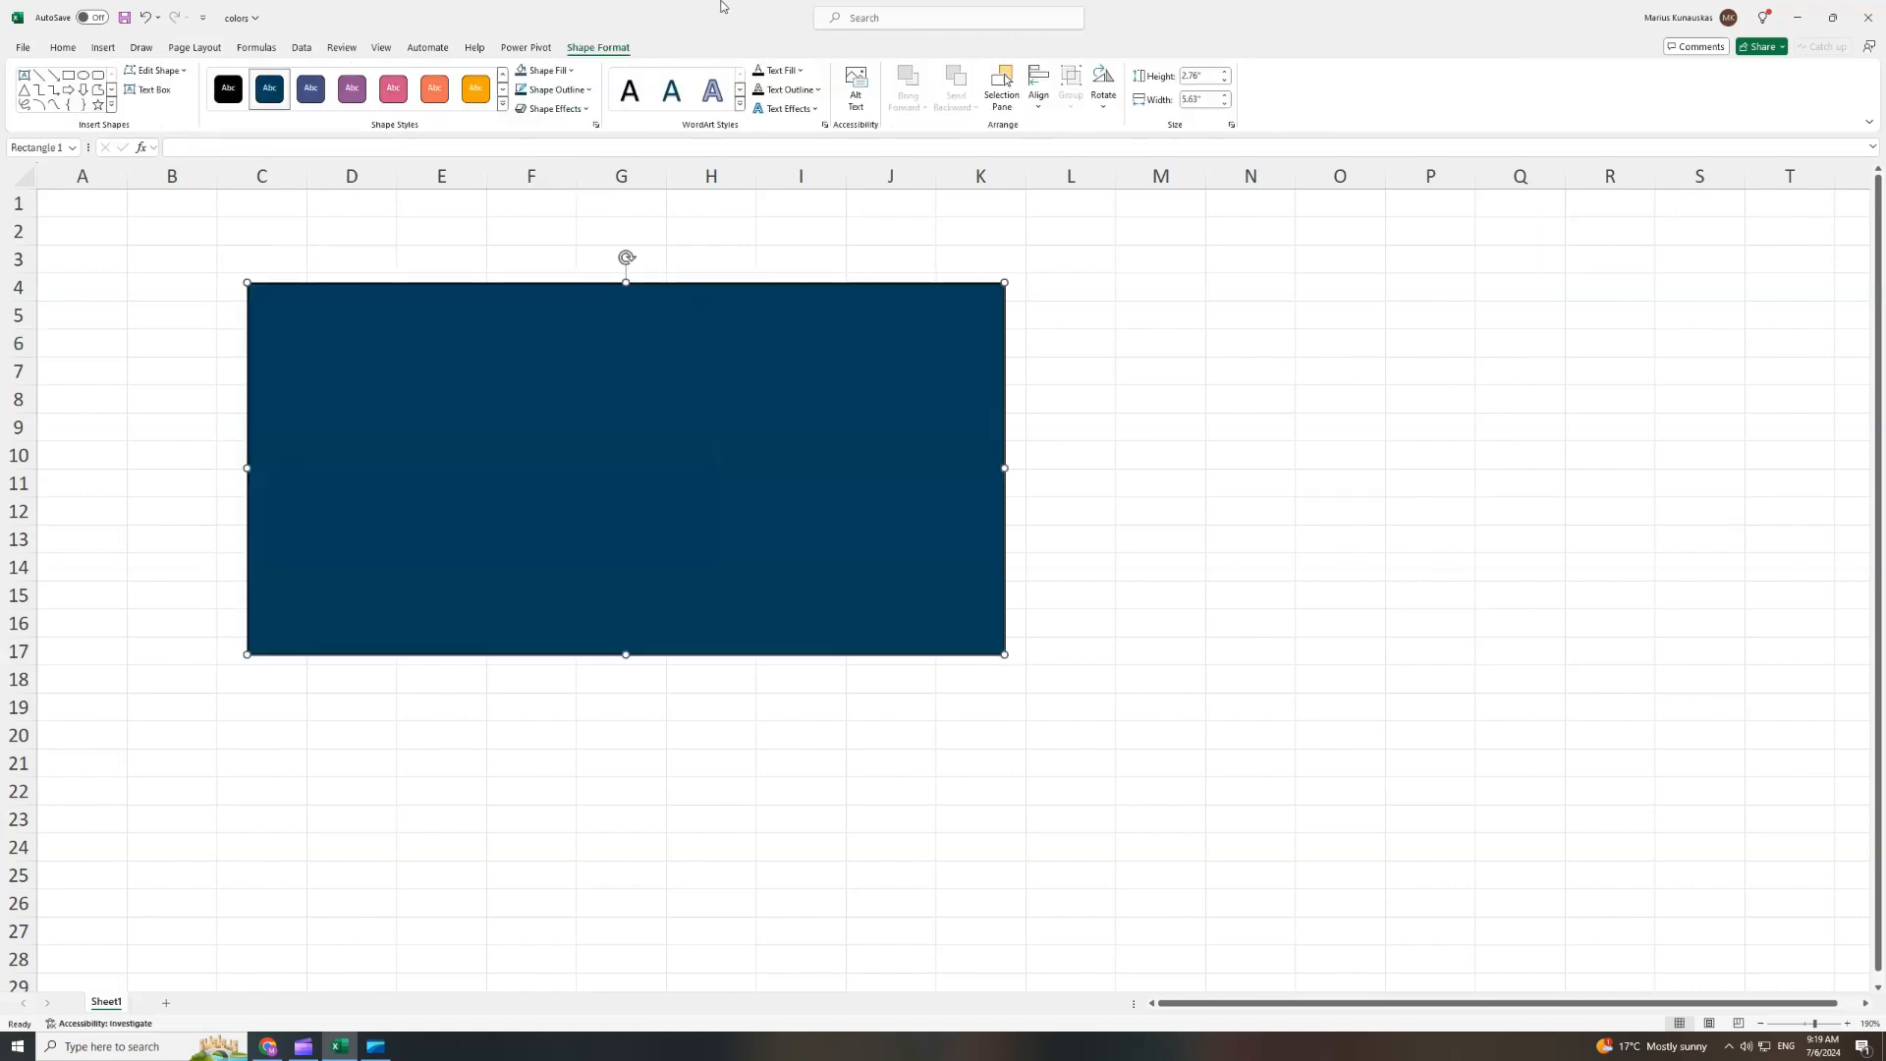
pyautogui.click(589, 89)
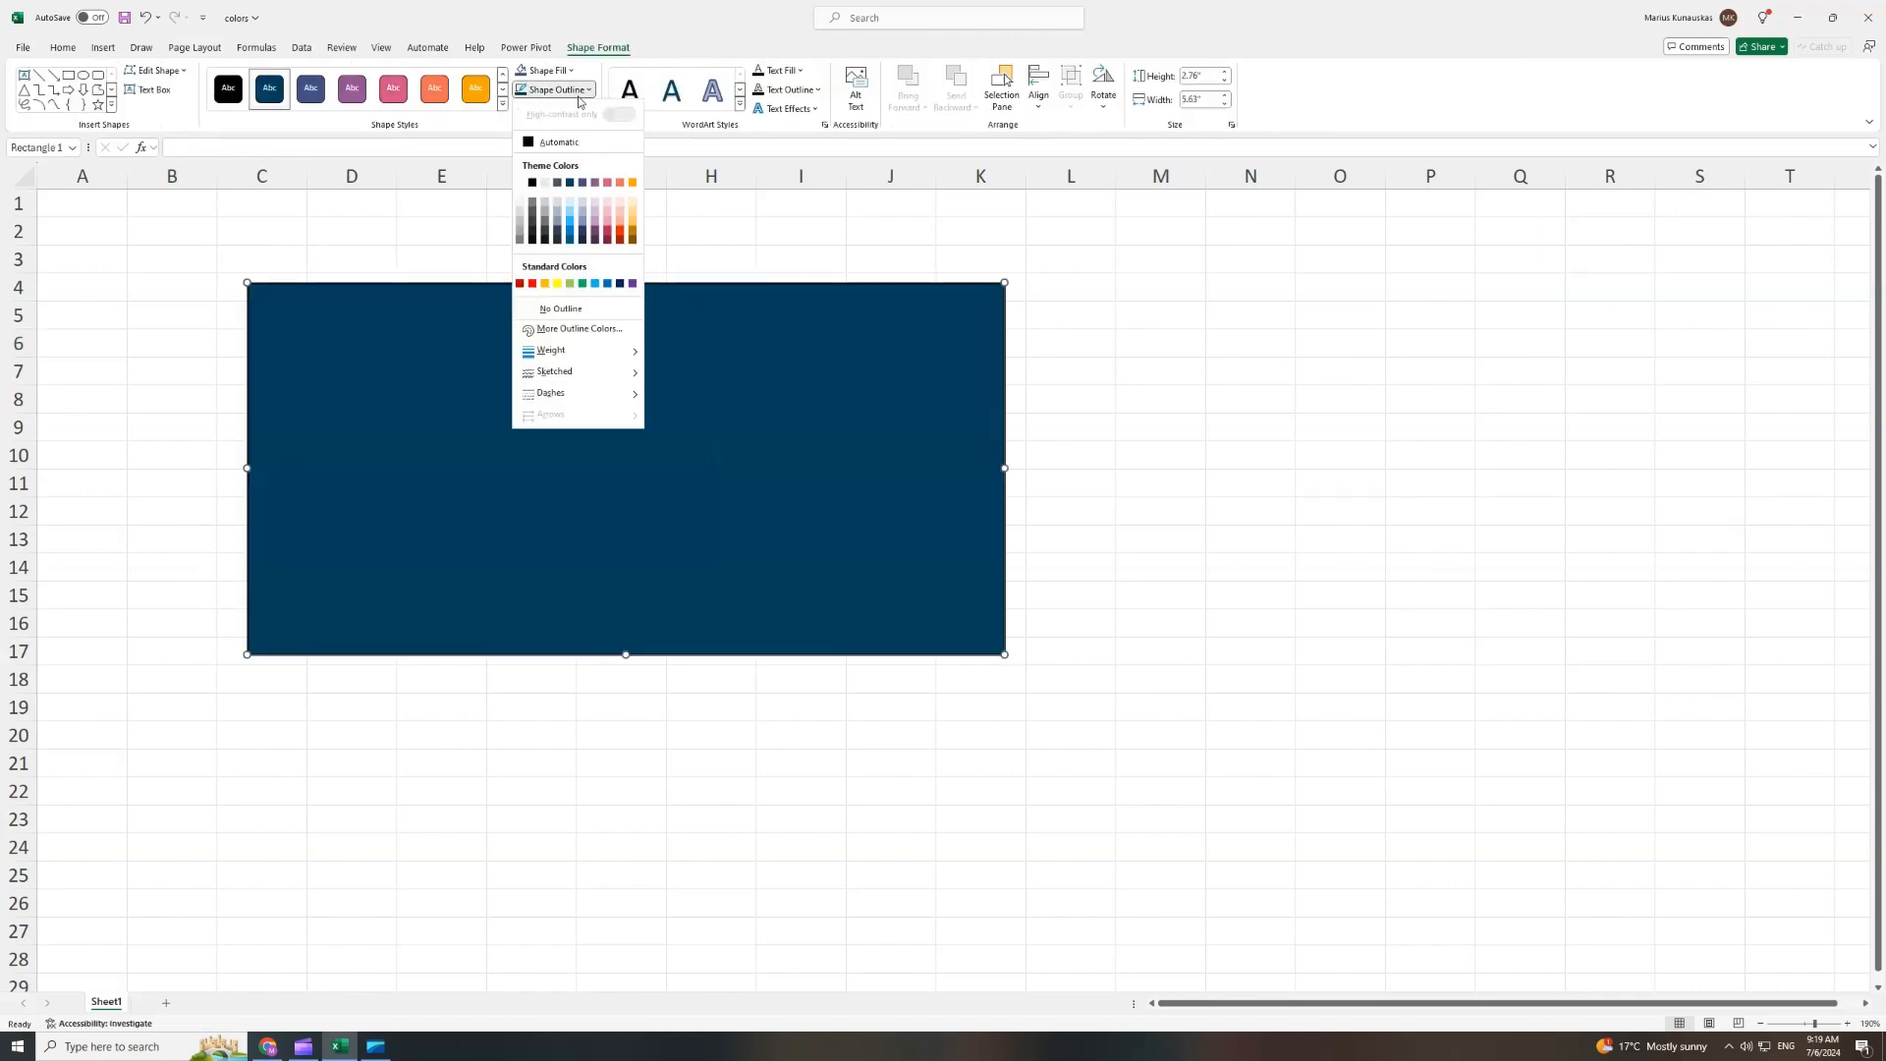
pyautogui.click(563, 308)
# Give the rectangle a gradient fill and delete its two middle gradient stops.
pyautogui.rightClick(605, 455)
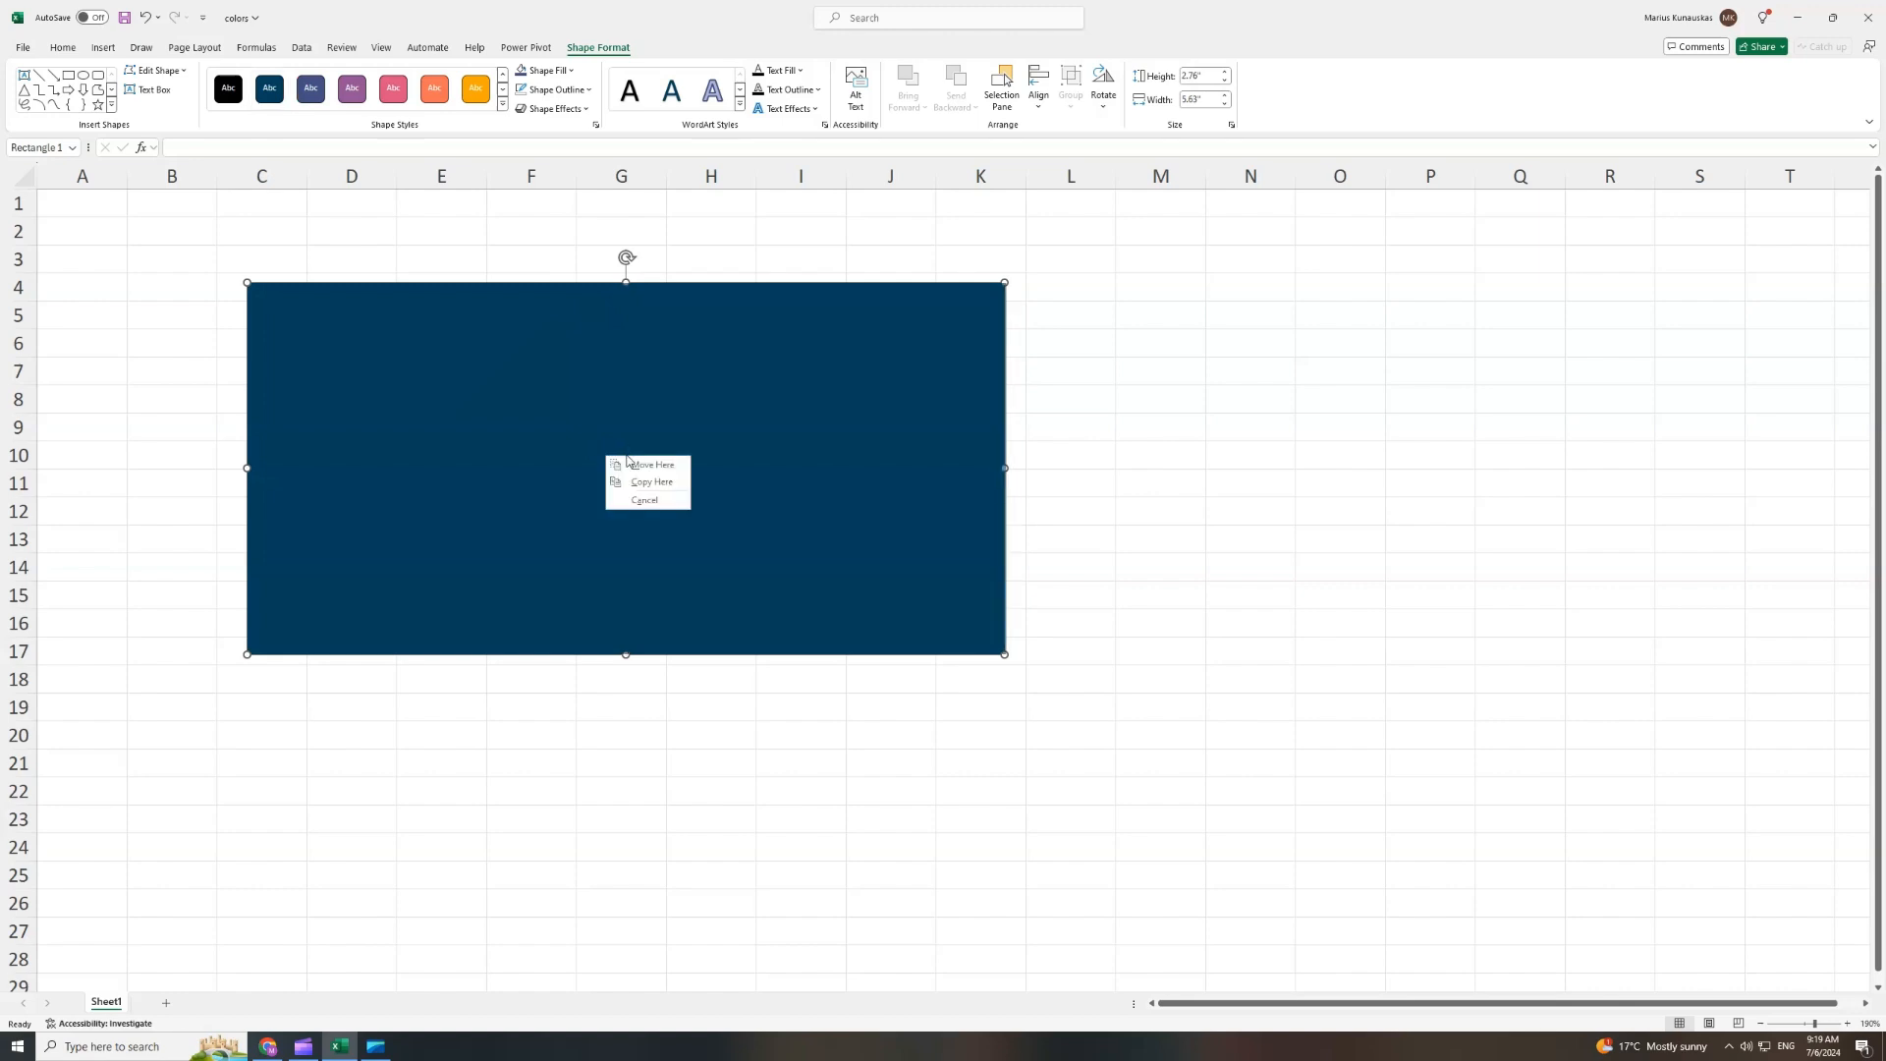
pyautogui.rightClick(496, 392)
pyautogui.click(566, 799)
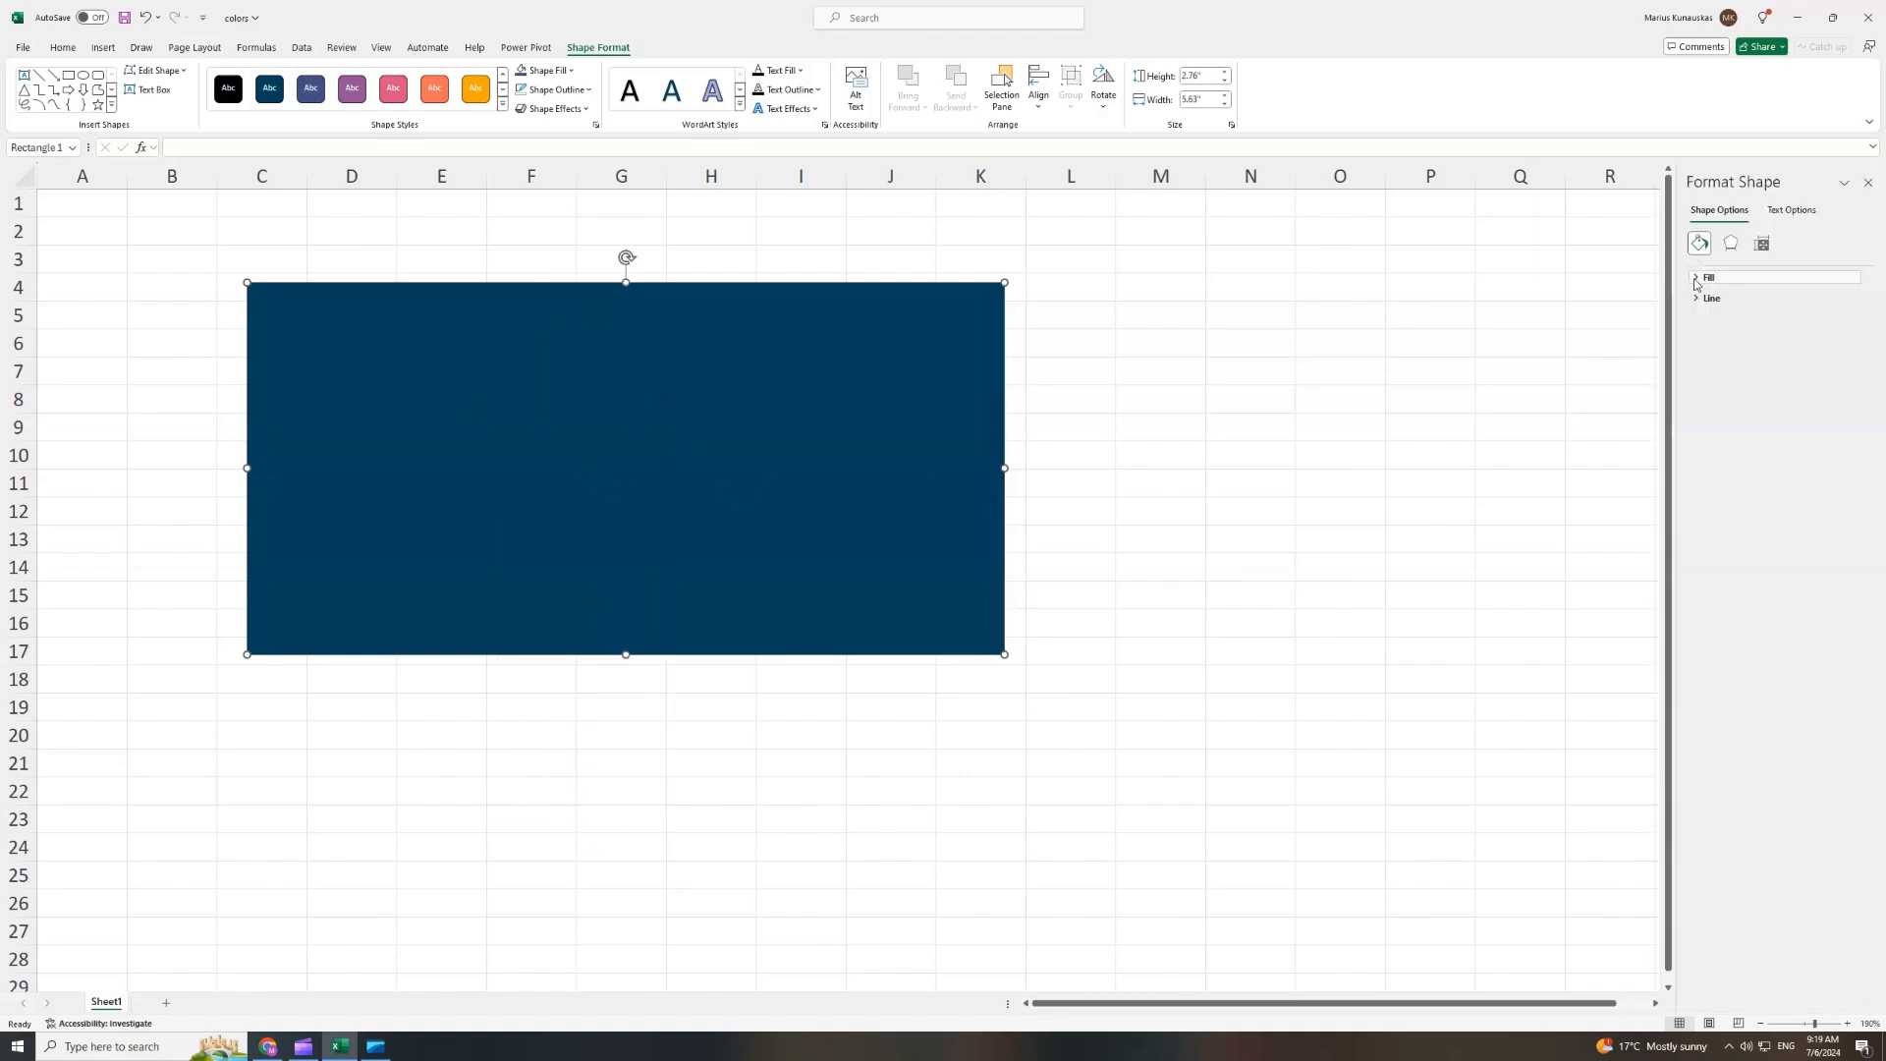
pyautogui.click(1700, 282)
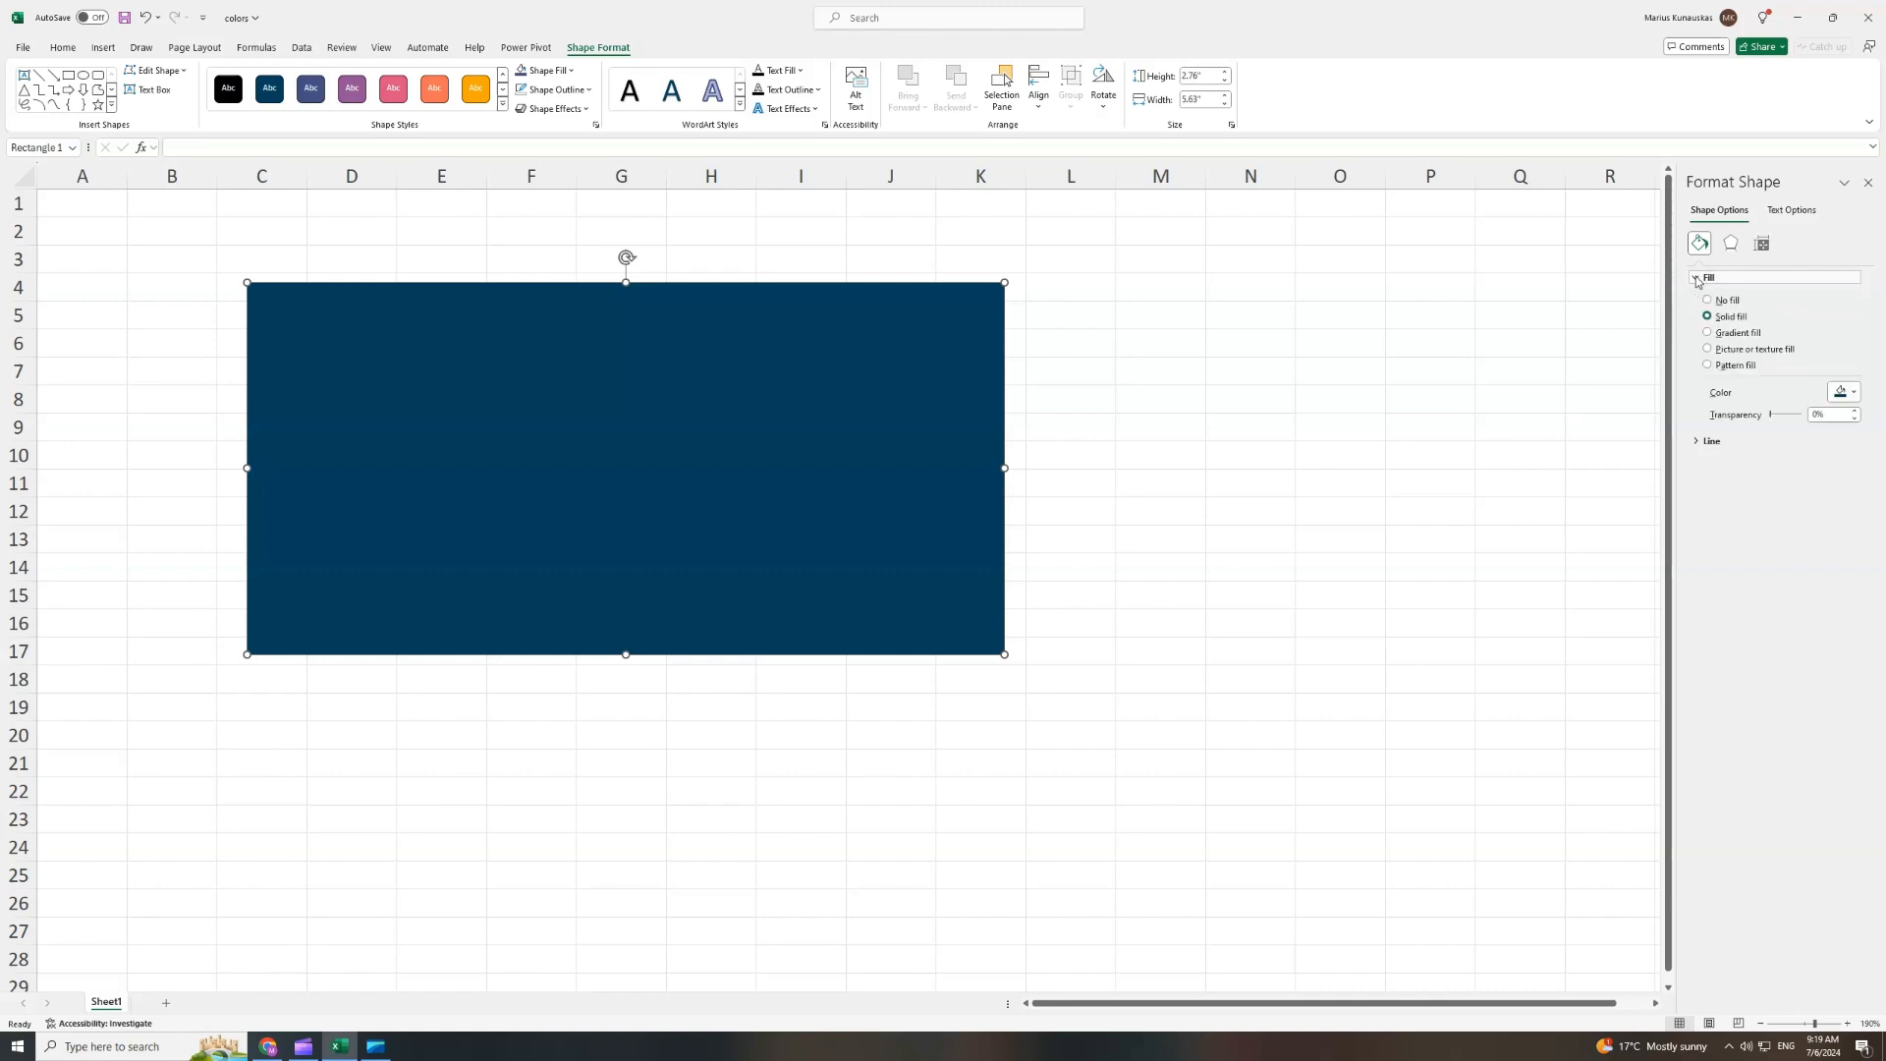
pyautogui.click(1708, 333)
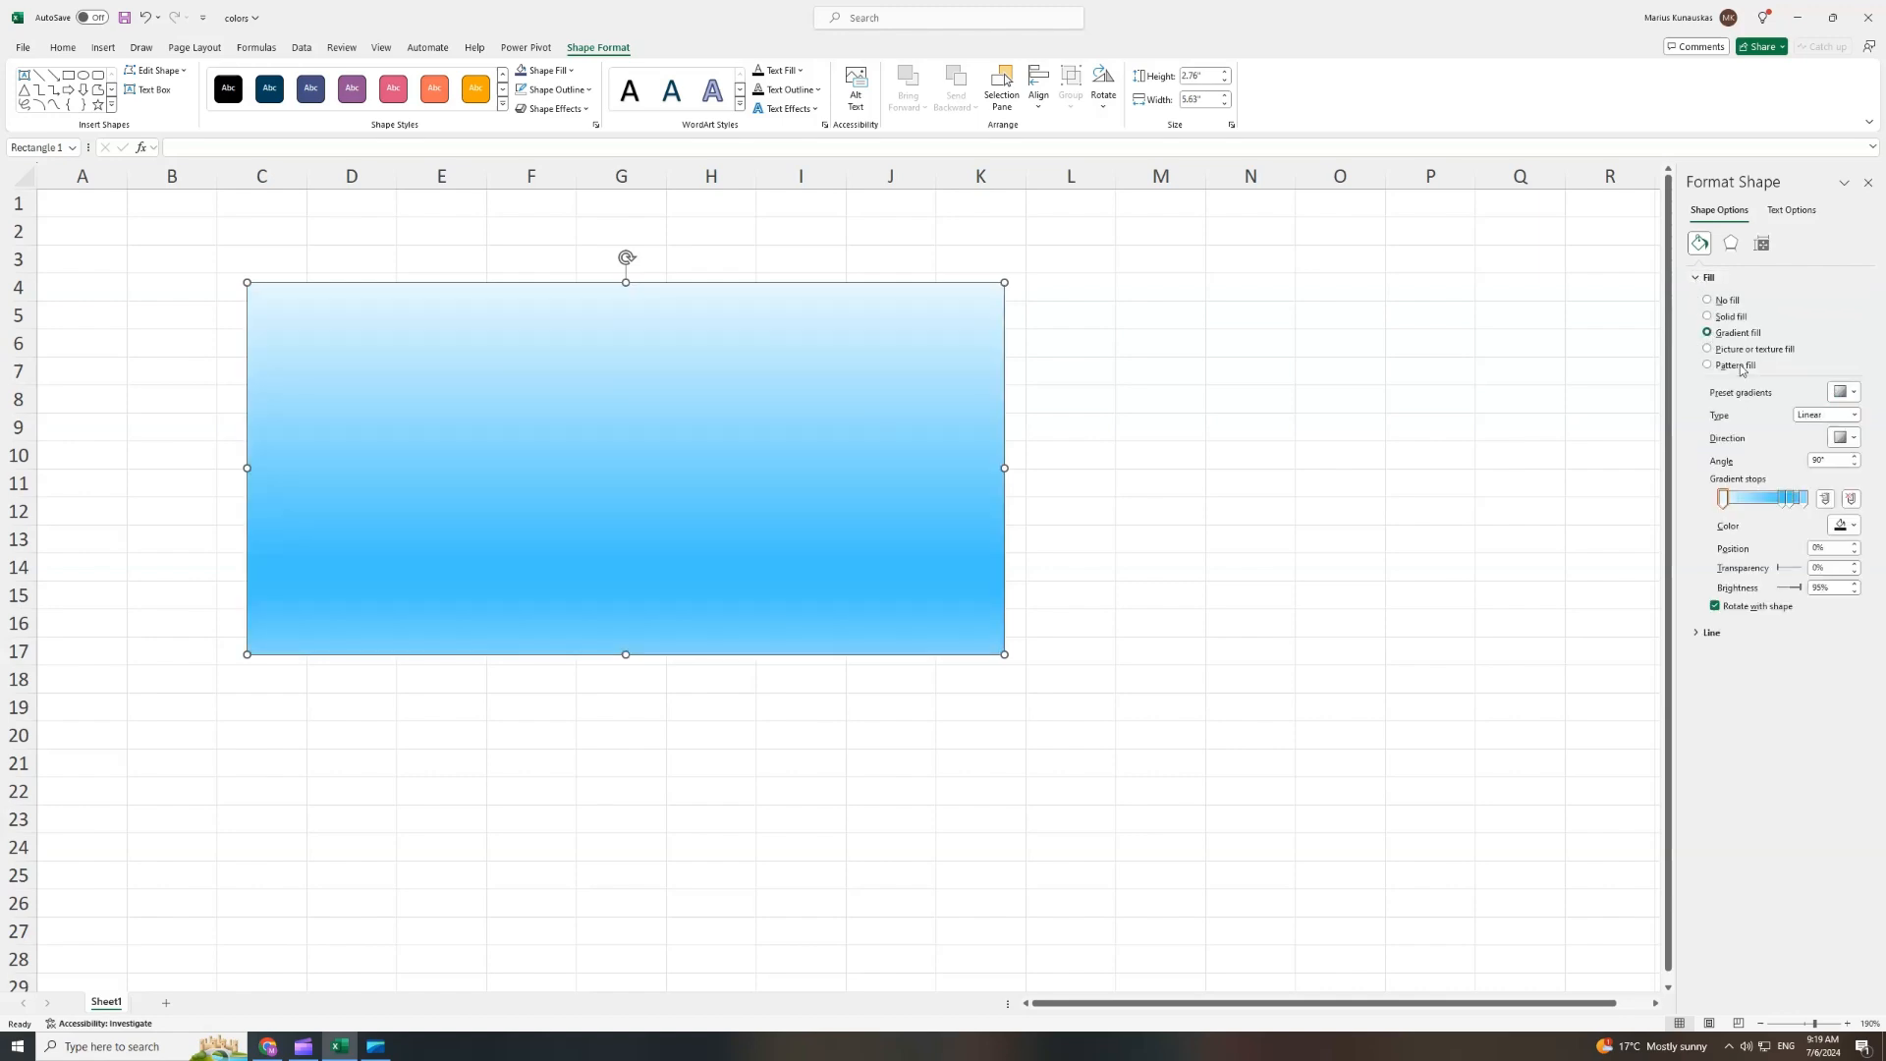
pyautogui.click(1784, 498)
pyautogui.press('Delete')
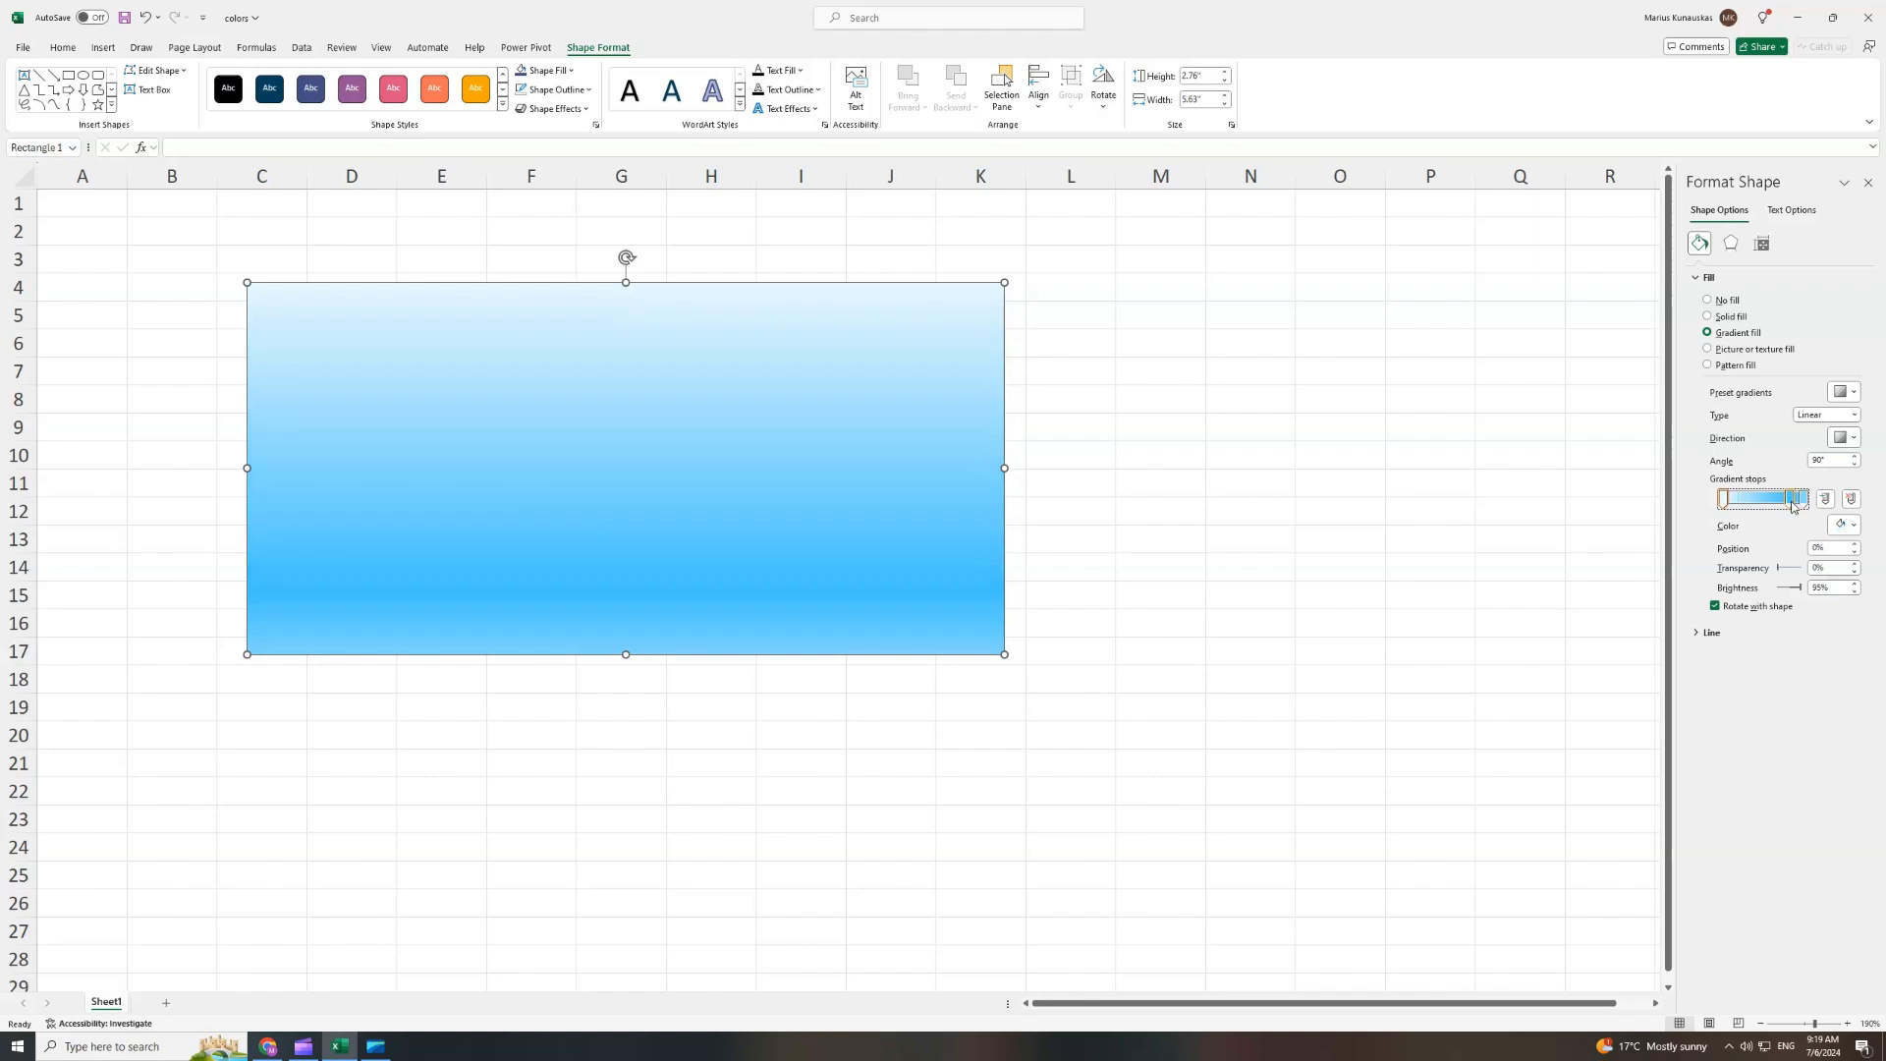
pyautogui.press('Delete')
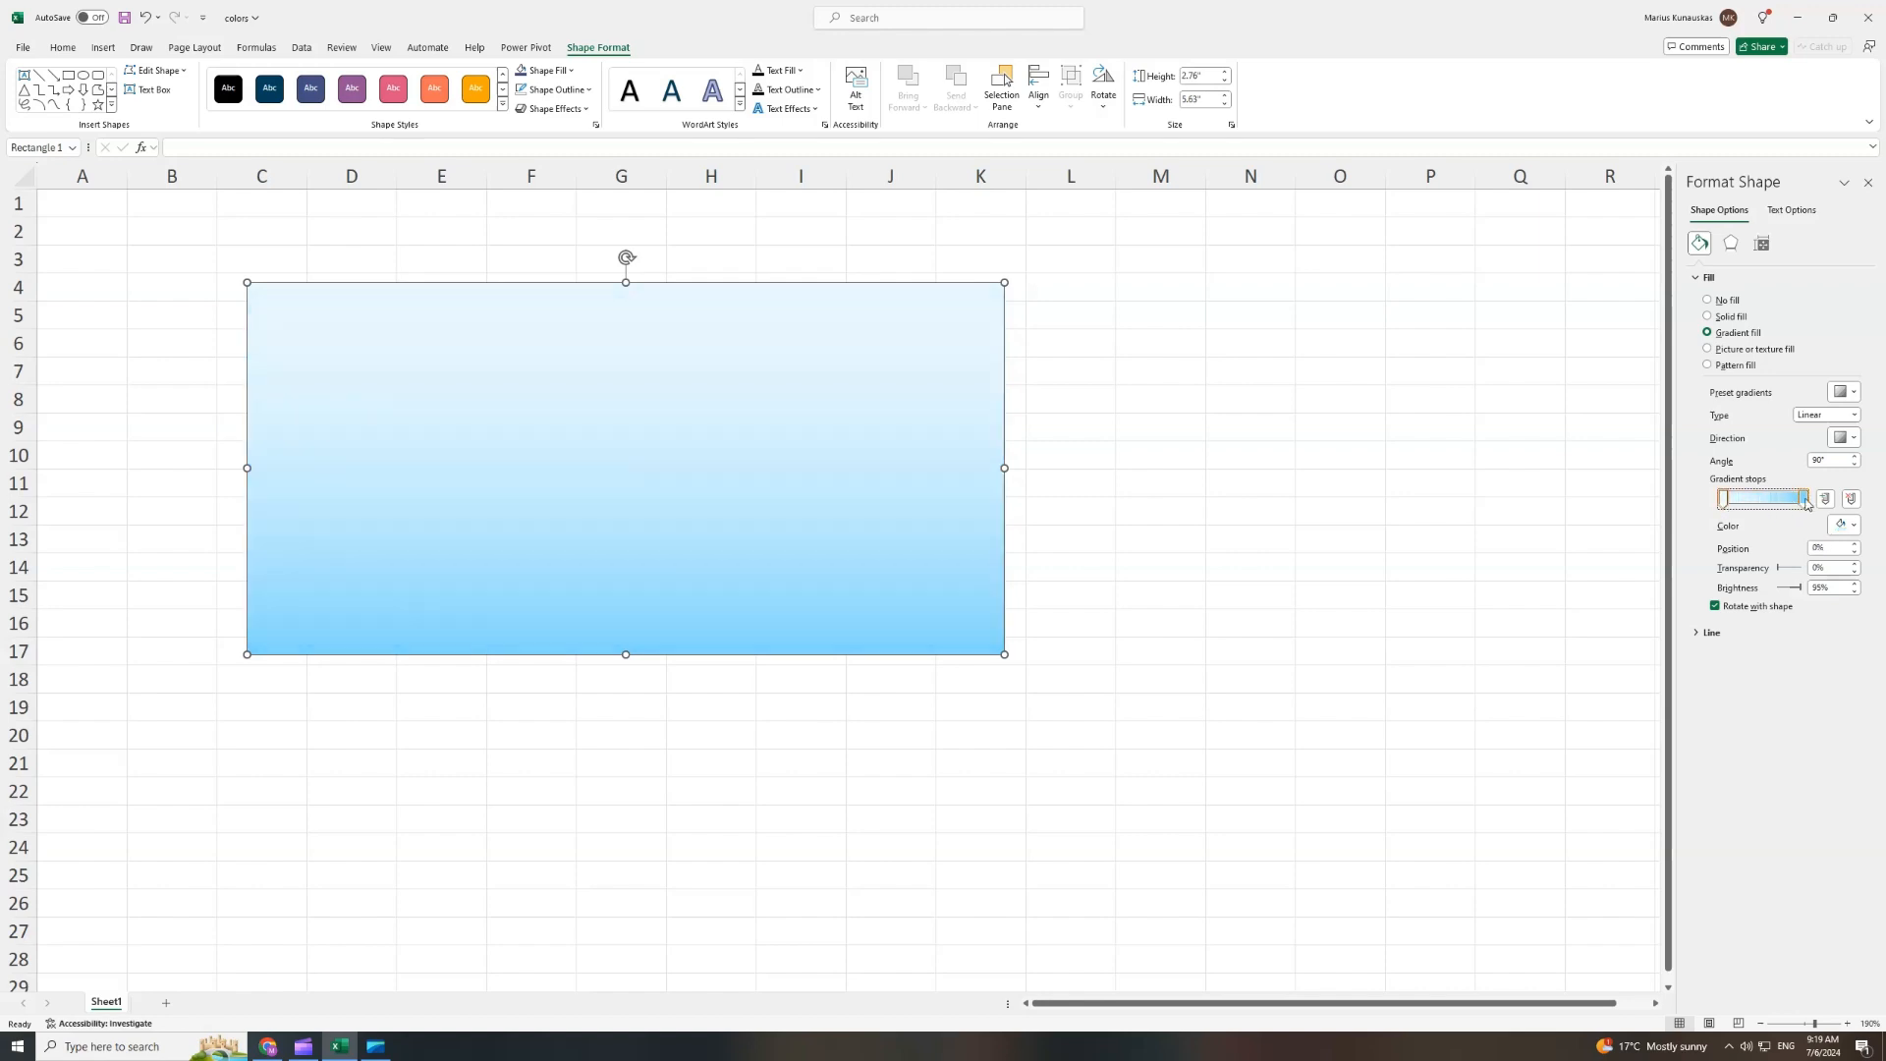
# Set the gradient direction to diagonal from bottom right to top left (225°) and color the first stop light pink.
pyautogui.click(1852, 441)
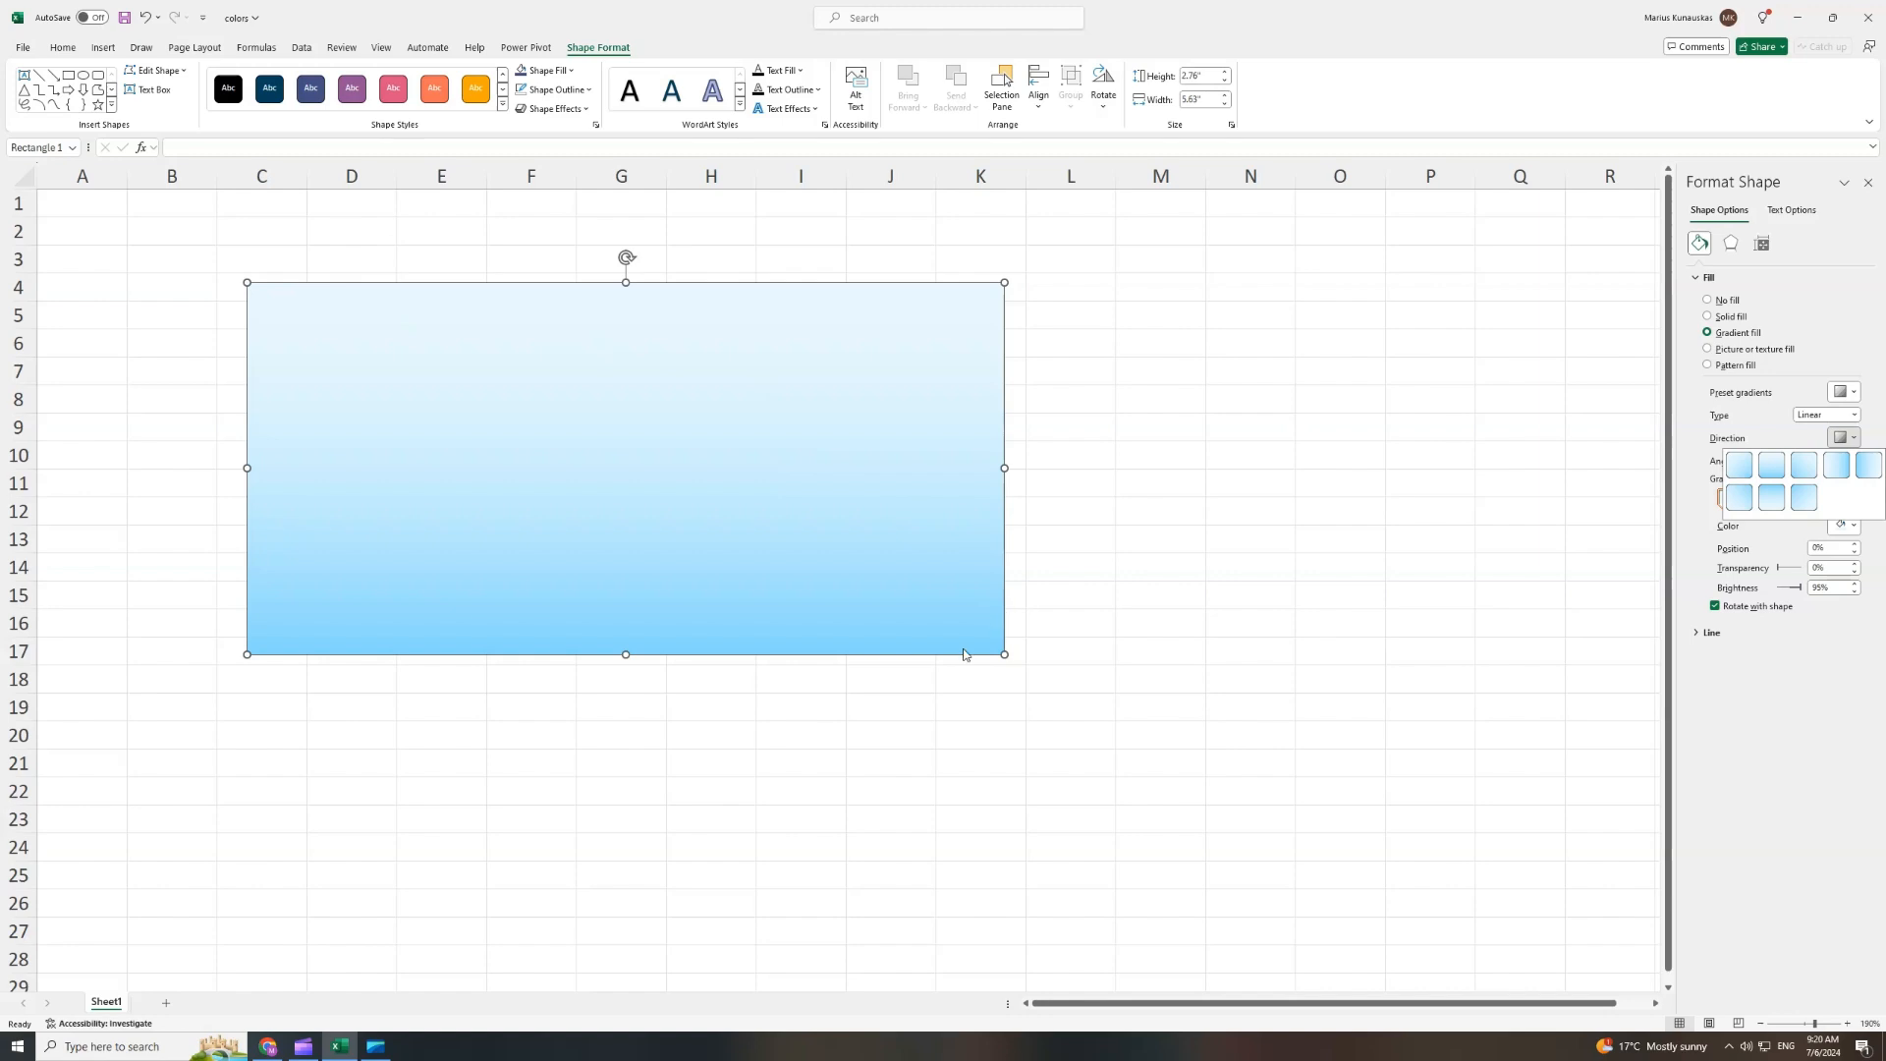
pyautogui.click(1802, 496)
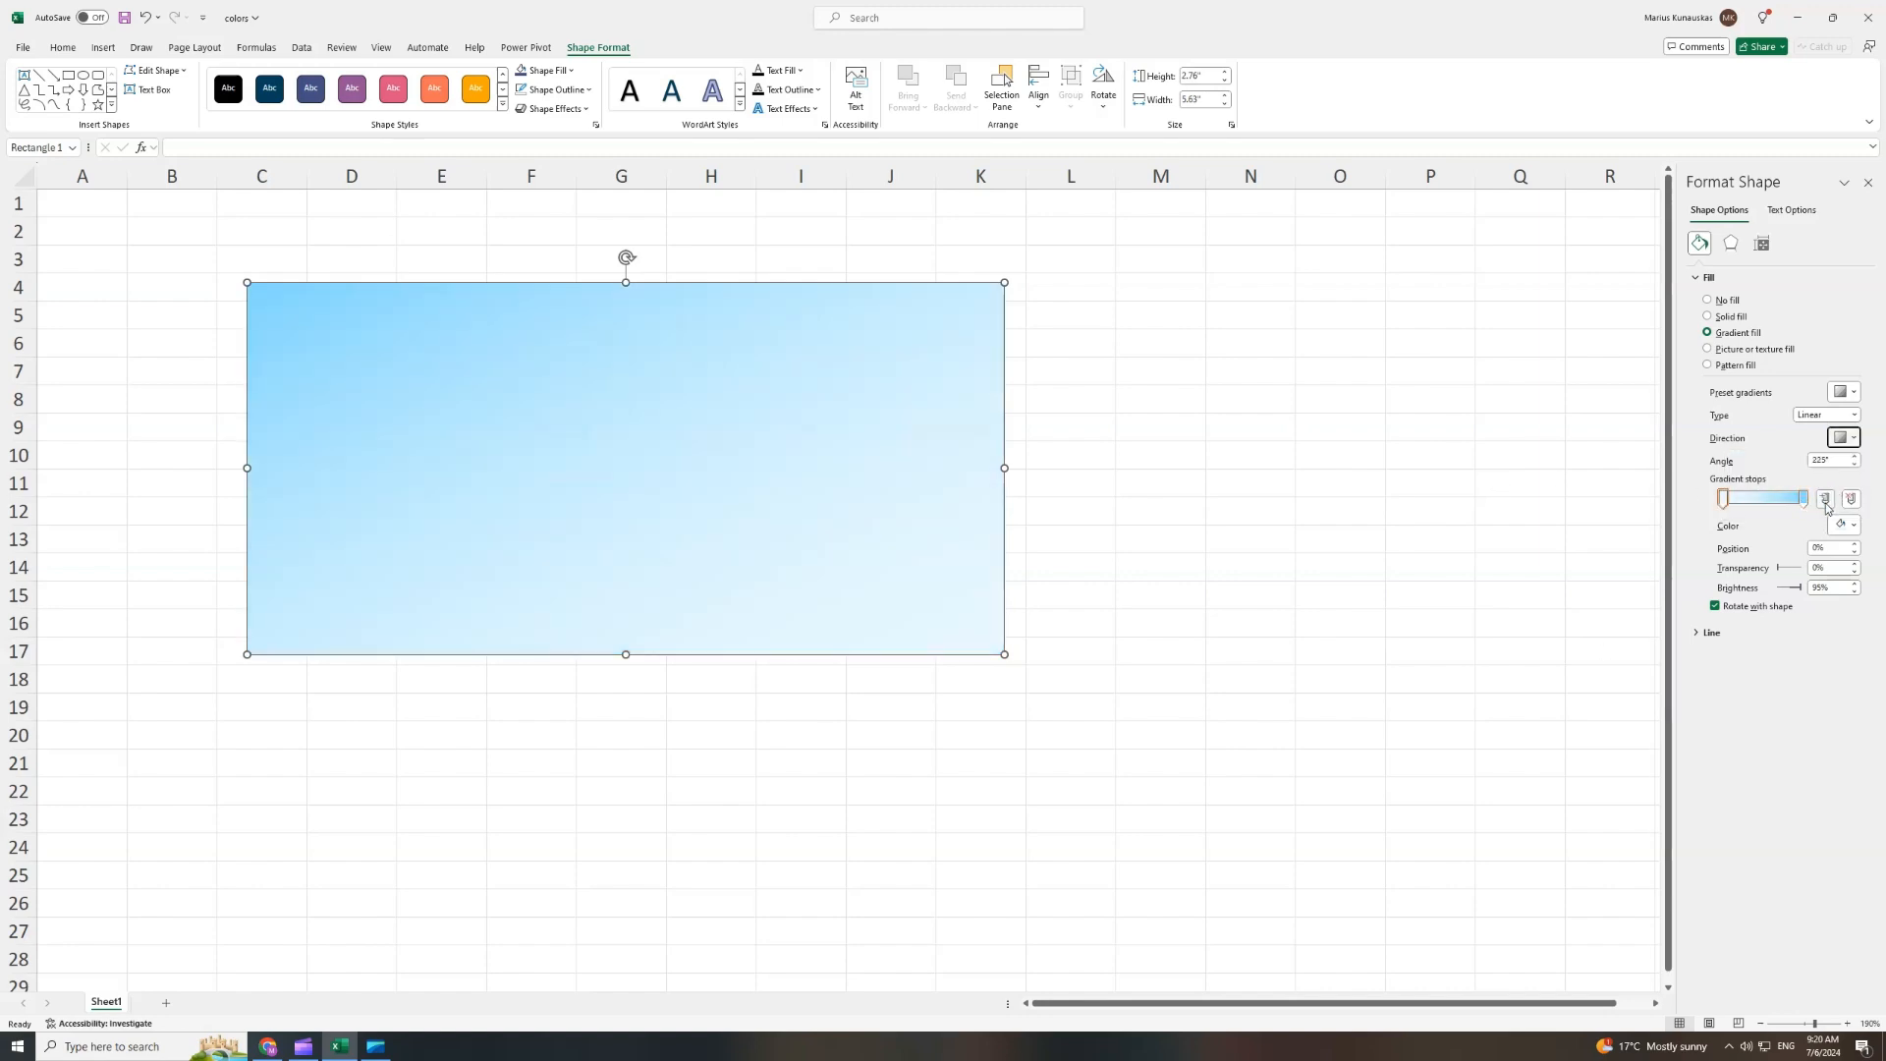
pyautogui.click(1724, 501)
pyautogui.click(1852, 525)
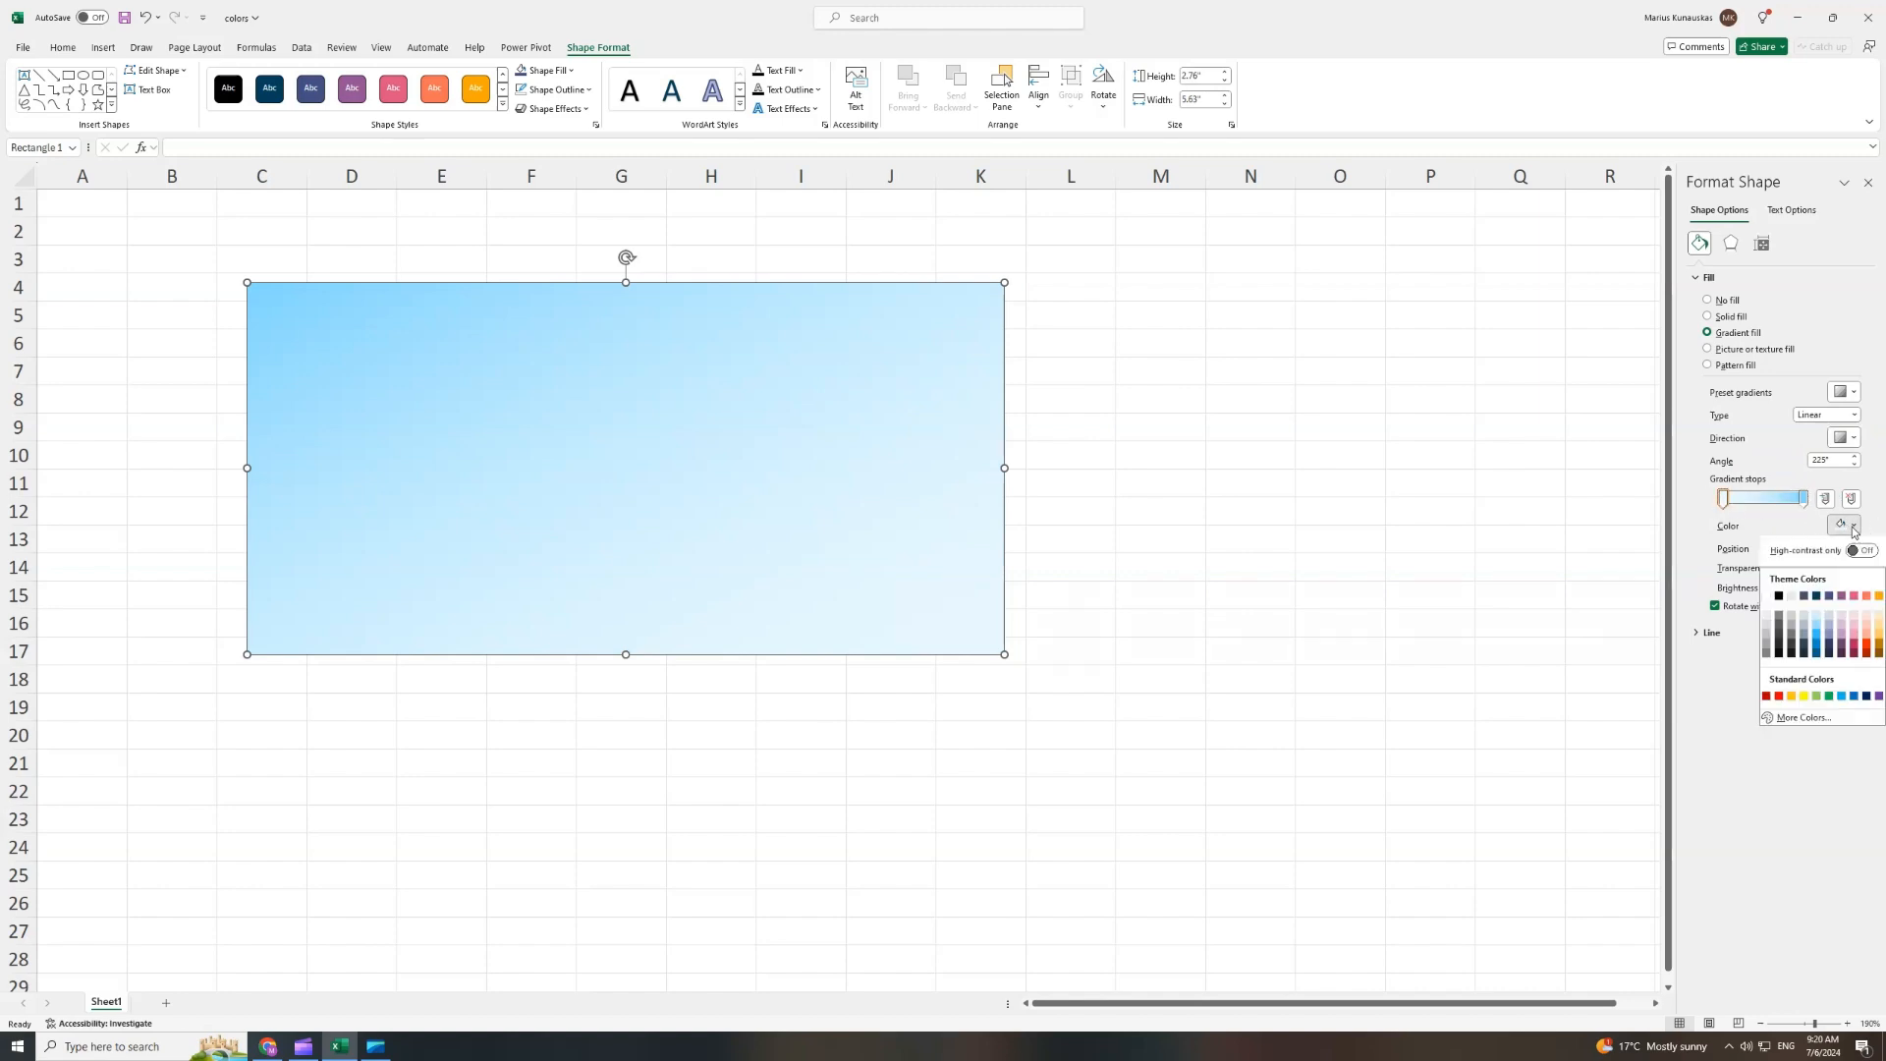
pyautogui.click(1855, 618)
# Color the last gradient stop medium blue after trying other blue shades, and move the first stop to position 10%.
pyautogui.click(1803, 499)
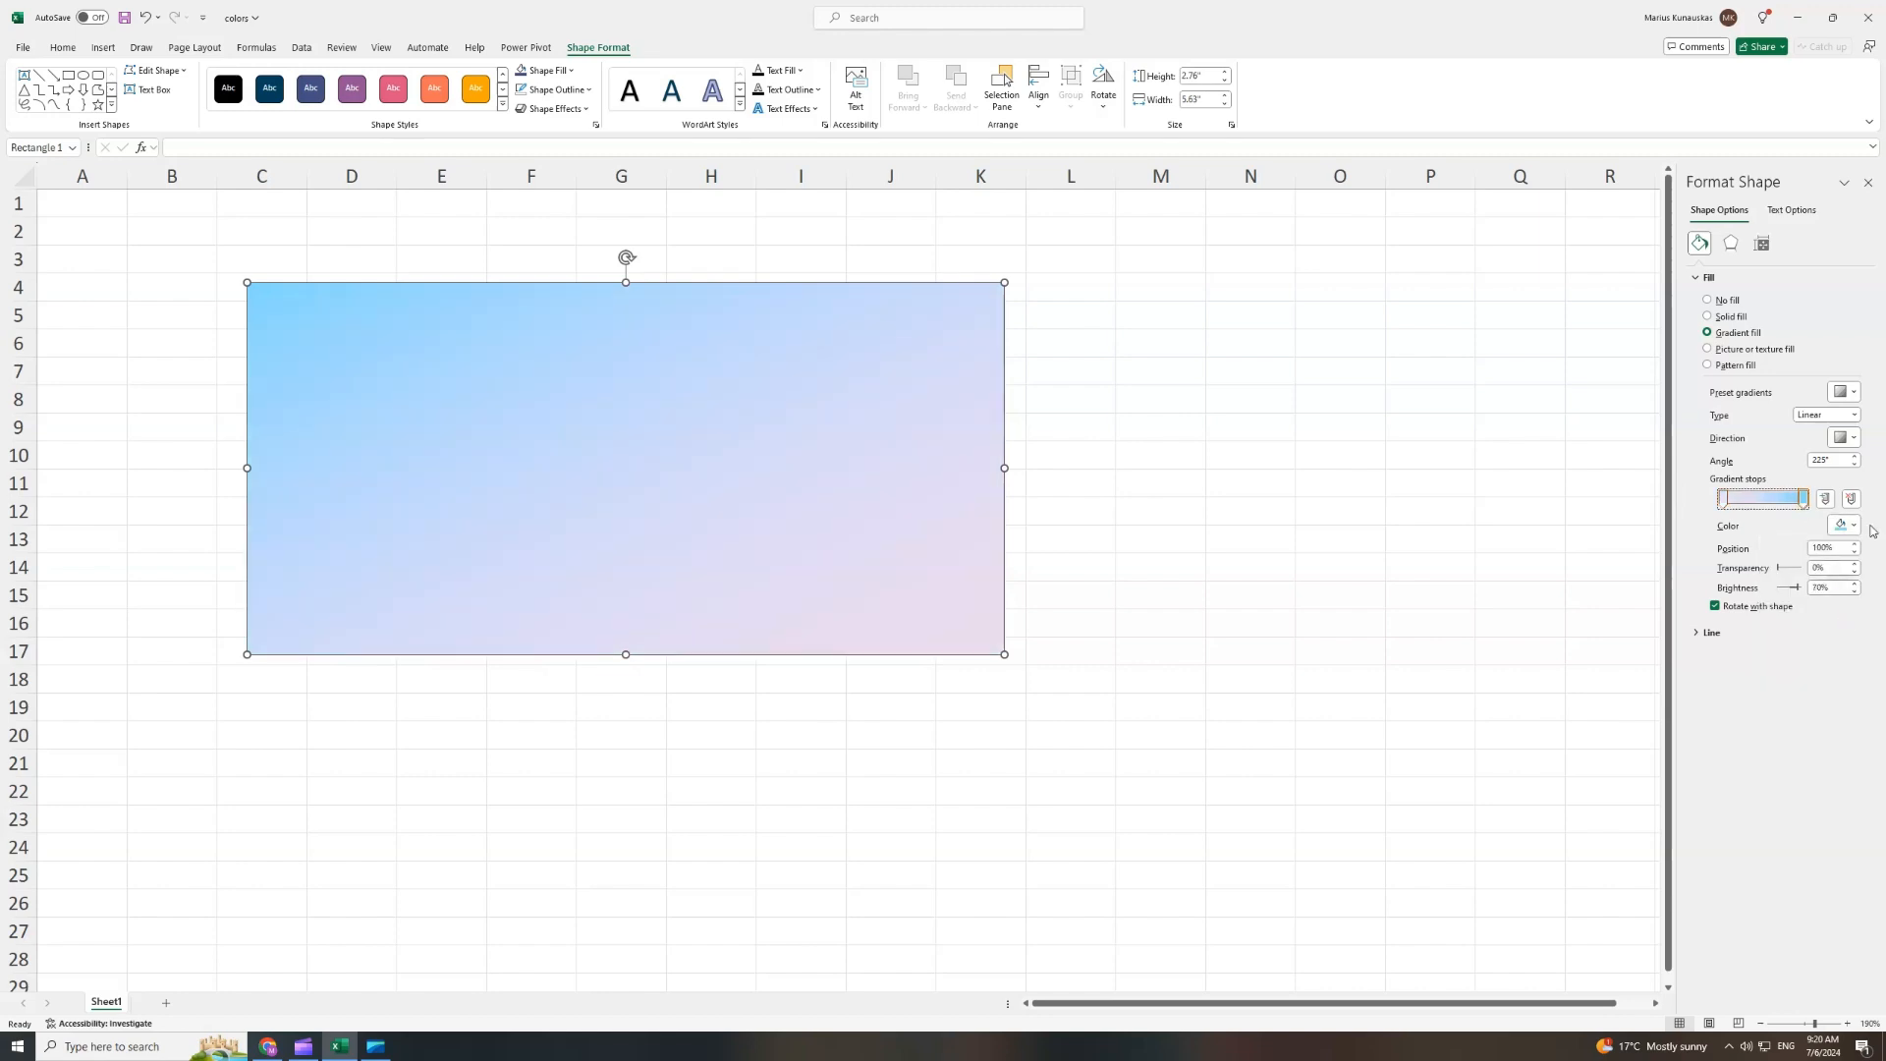
pyautogui.click(1853, 528)
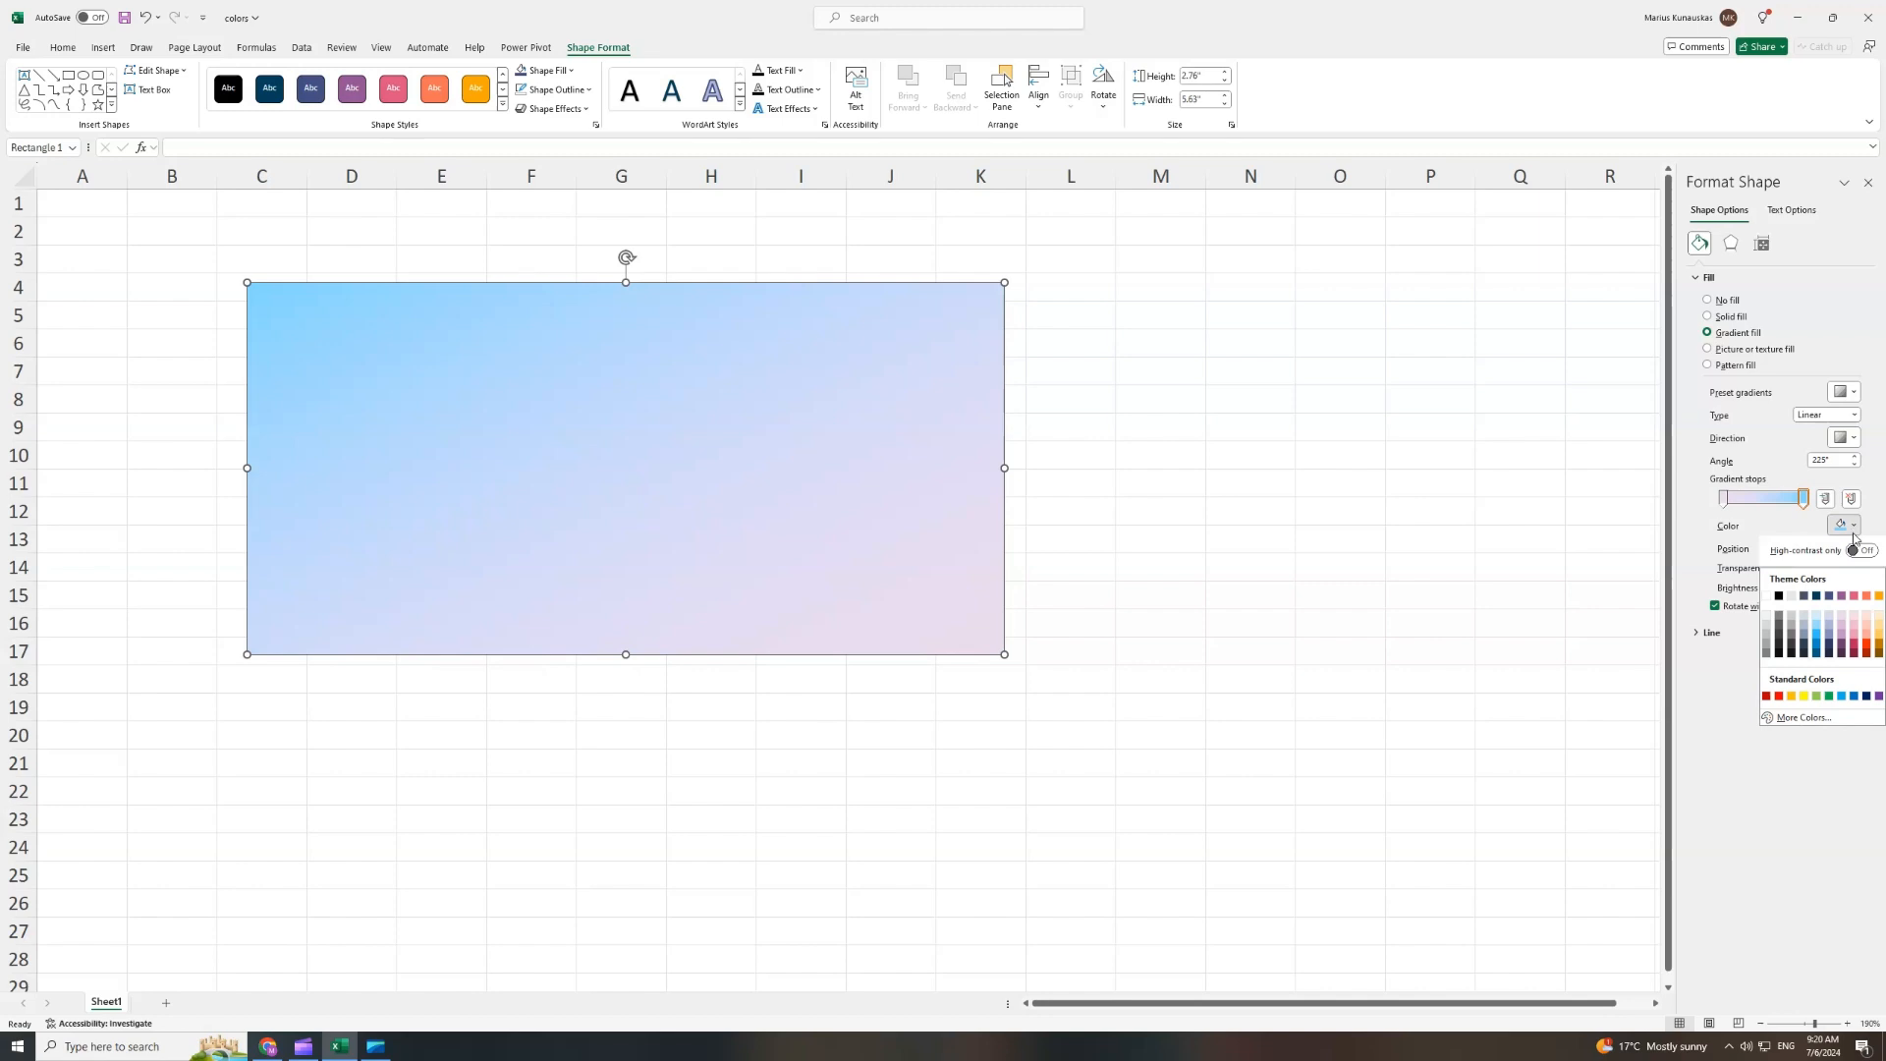
pyautogui.click(1820, 602)
pyautogui.click(1852, 528)
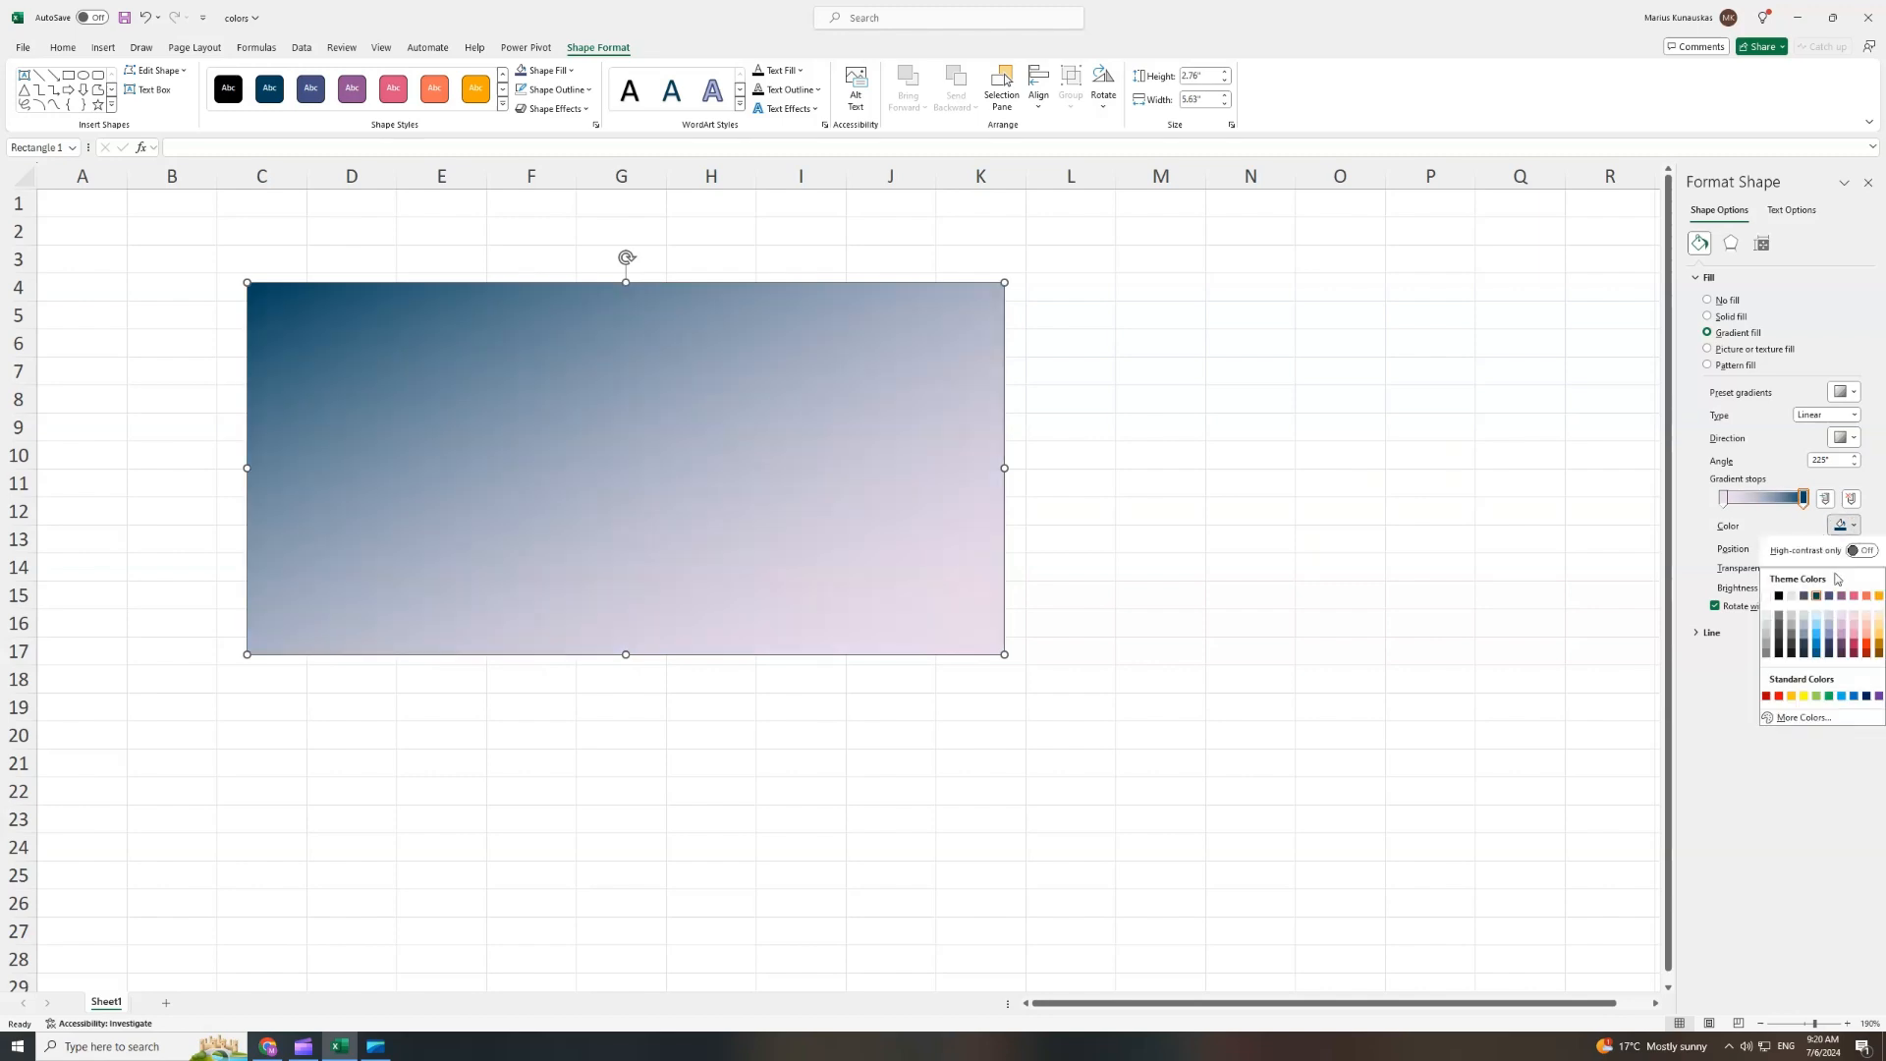
pyautogui.click(1817, 652)
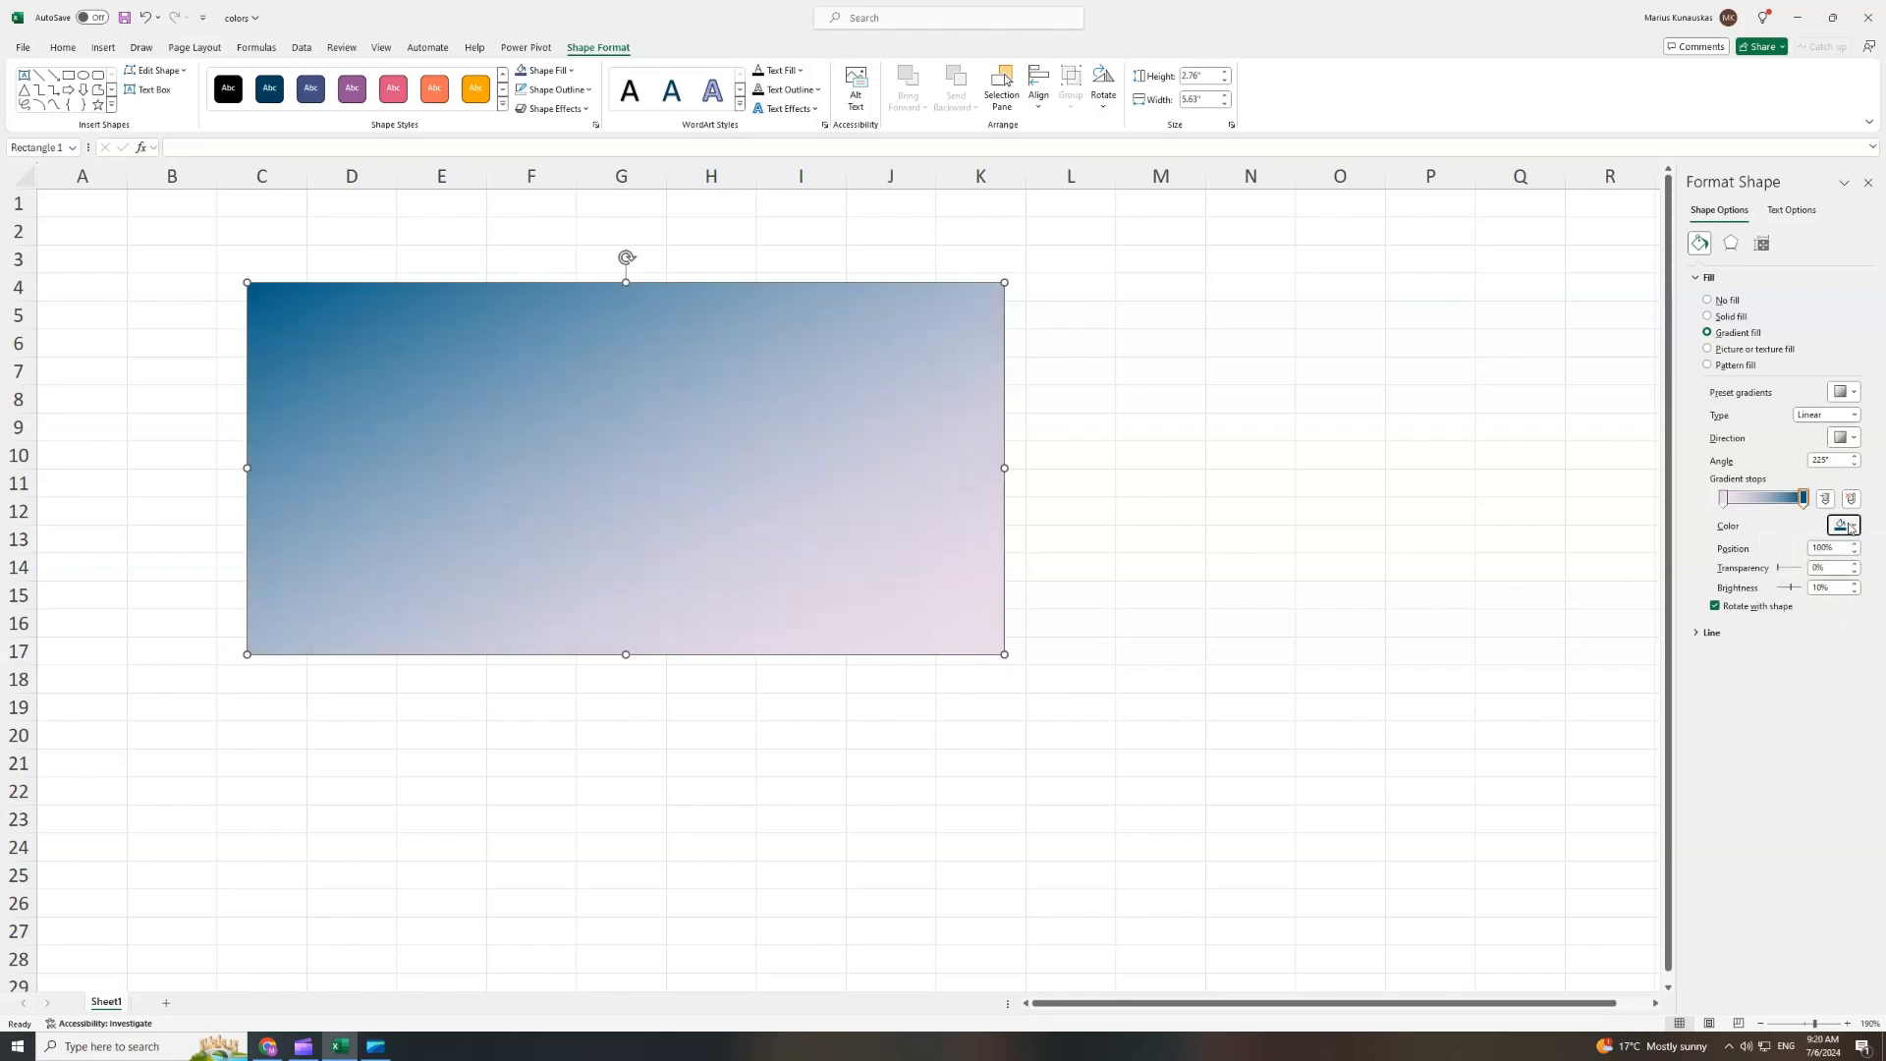
pyautogui.click(1854, 528)
pyautogui.click(1817, 651)
pyautogui.moveTo(1729, 504)
pyautogui.mouseDown()
pyautogui.moveTo(1783, 511)
pyautogui.moveTo(1713, 506)
pyautogui.moveTo(1734, 509)
pyautogui.mouseUp()
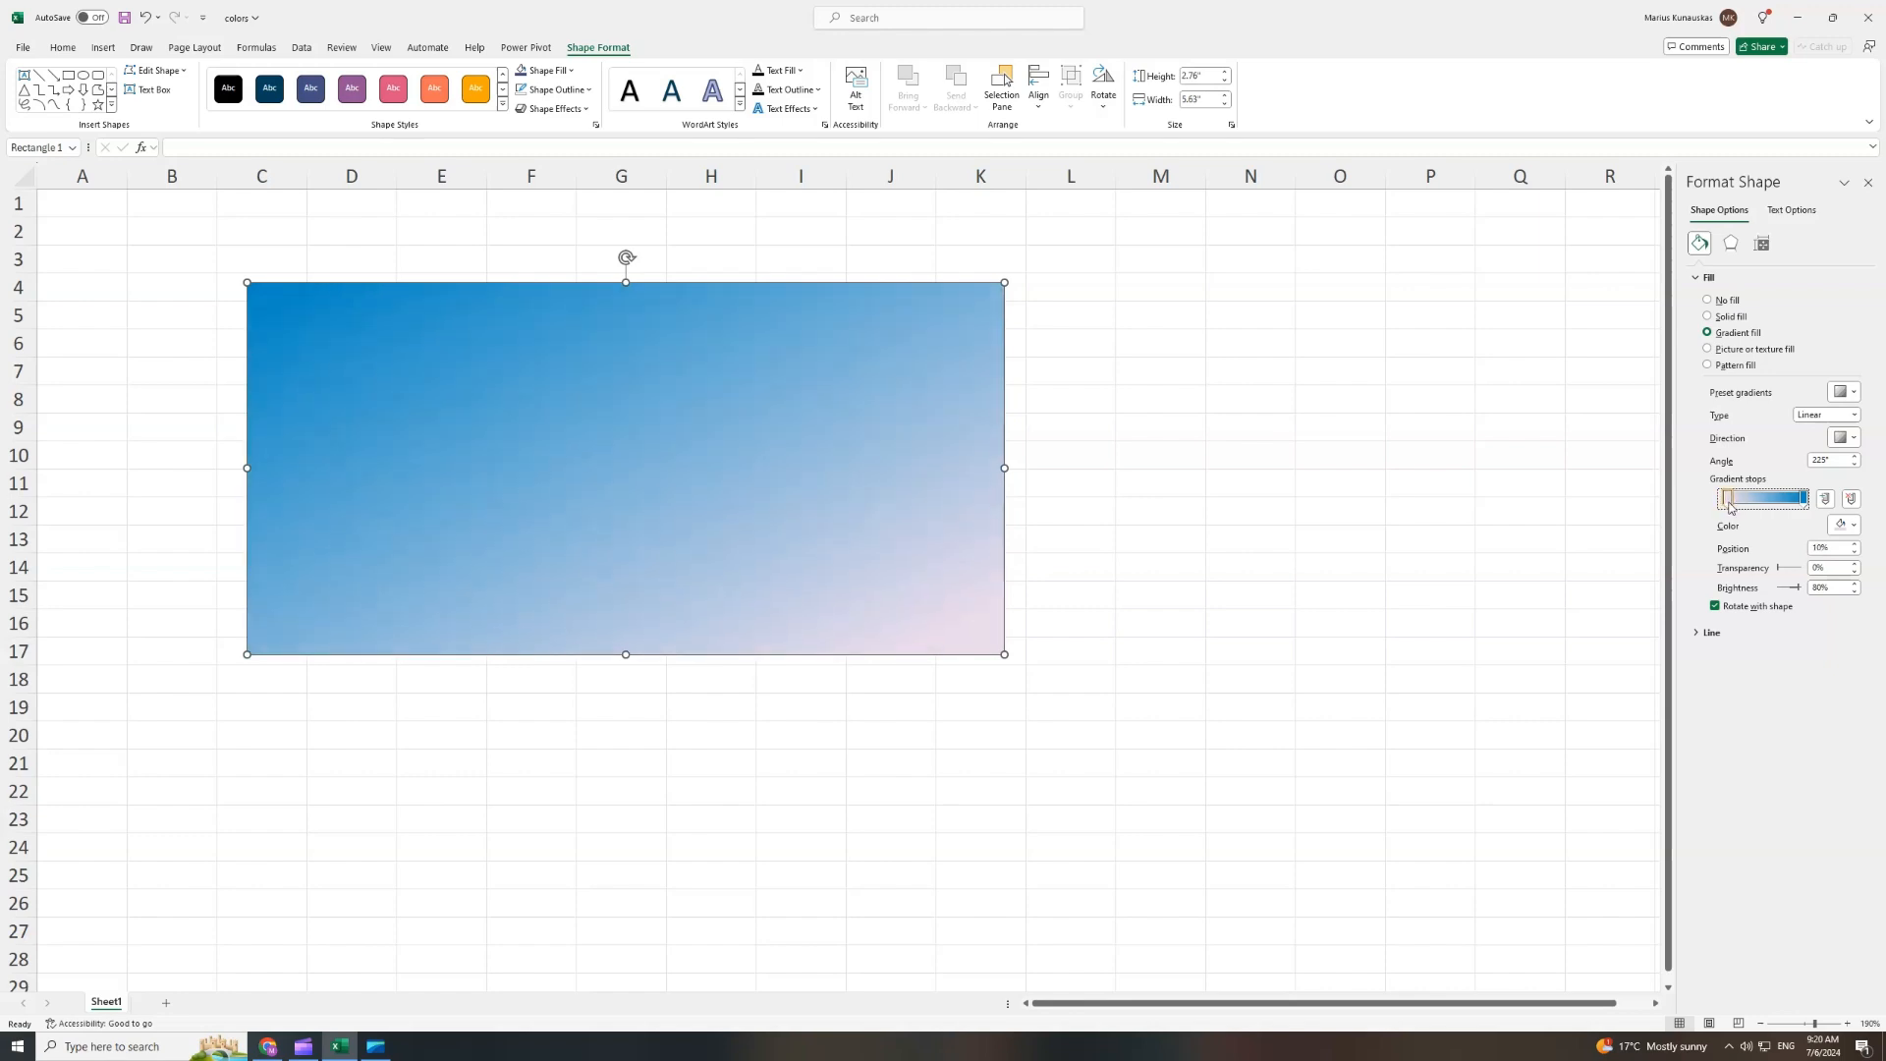
pyautogui.click(1263, 514)
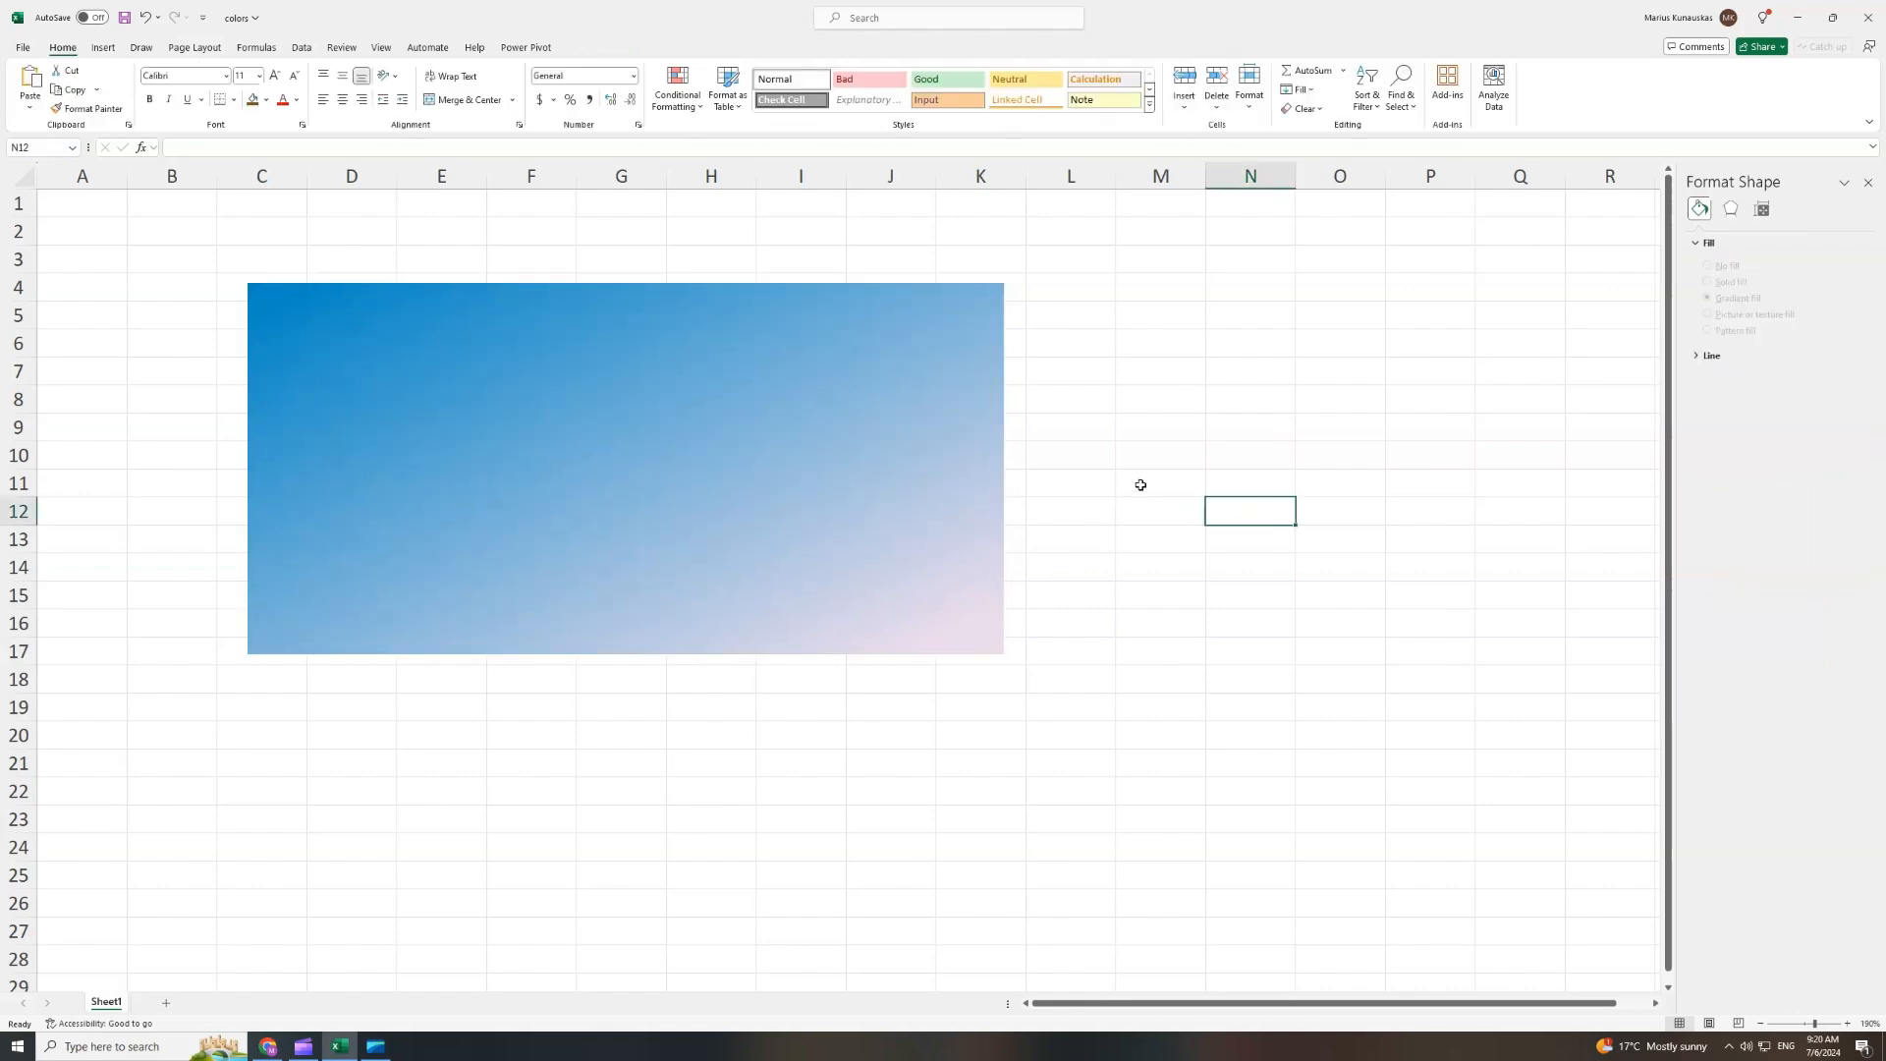
# Copy the gradient rectangle into Sheet2 of the Google Sheets dashboard and stretch it from cell A1 past column R, down to row 39.
pyautogui.click(763, 409)
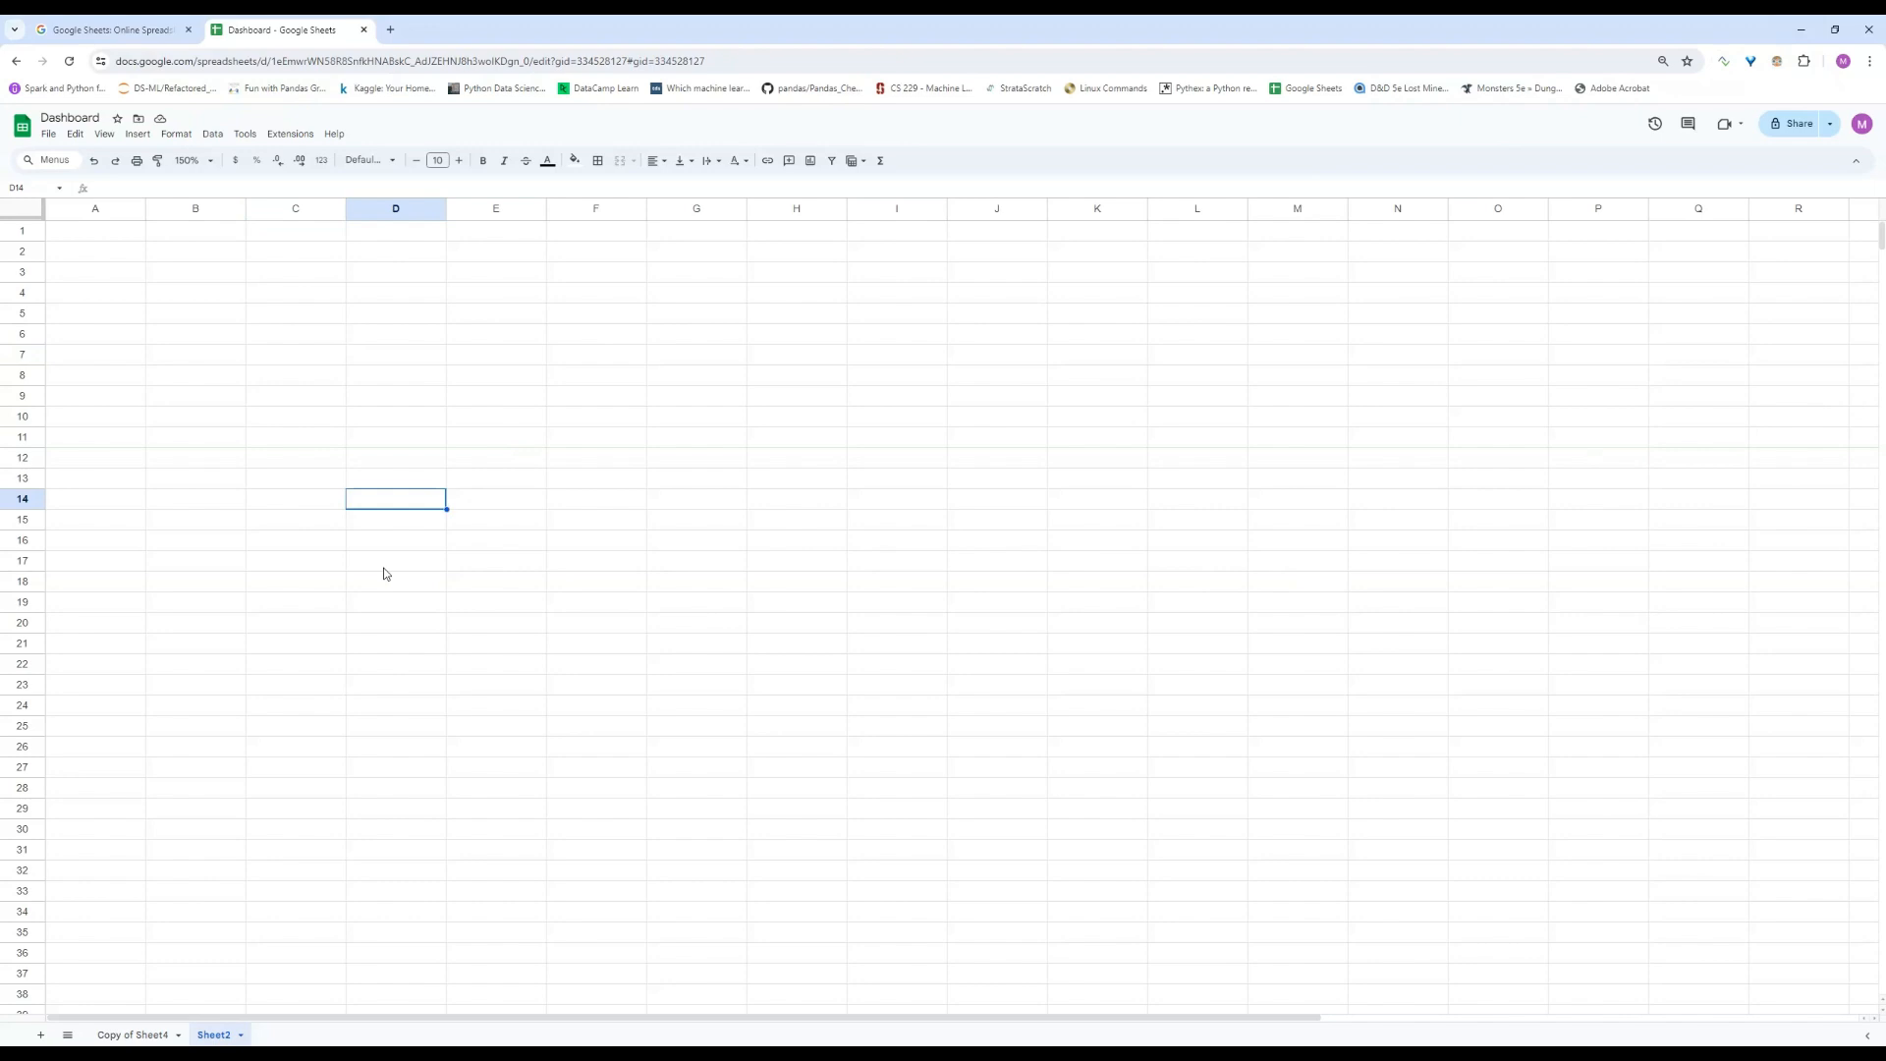
pyautogui.click(294, 361)
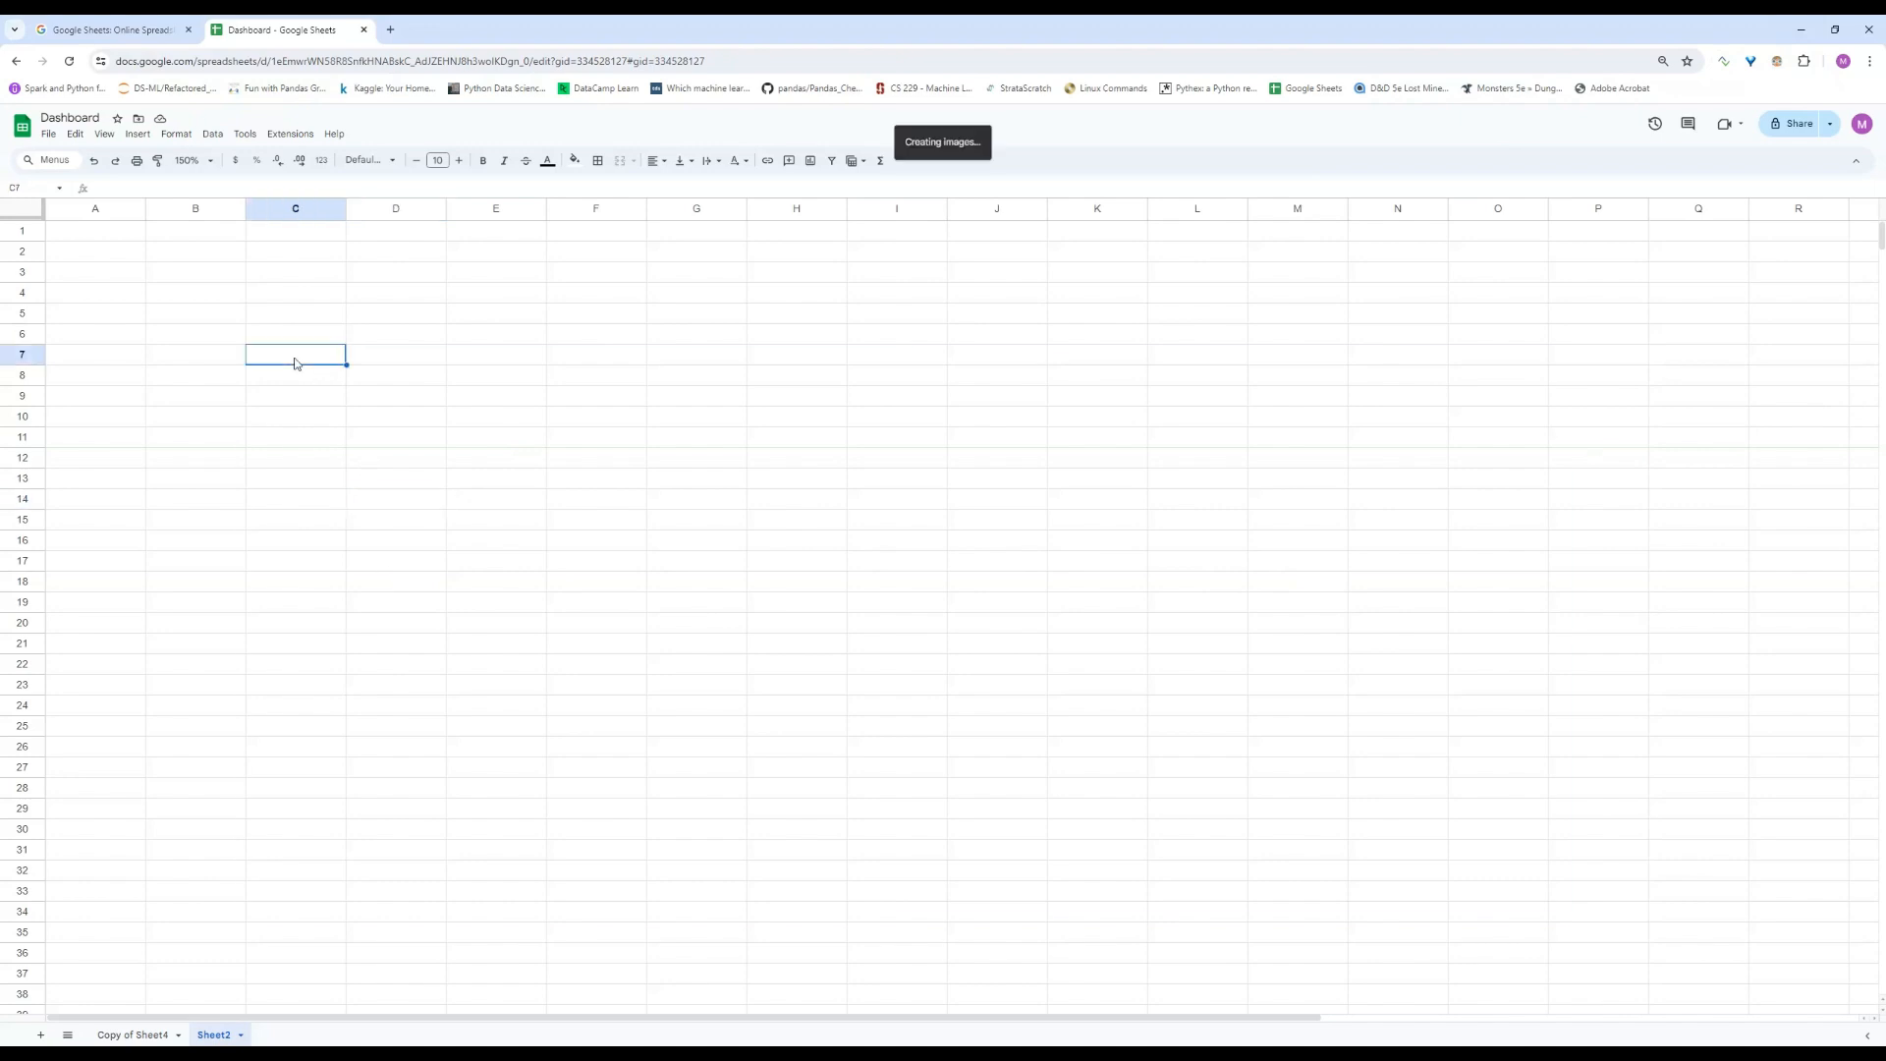
pyautogui.hotkey('ctrl', 'v')
pyautogui.moveTo(893, 613); pyautogui.dragTo(628, 491)
pyautogui.moveTo(1368, 796); pyautogui.dragTo(1870, 1013)
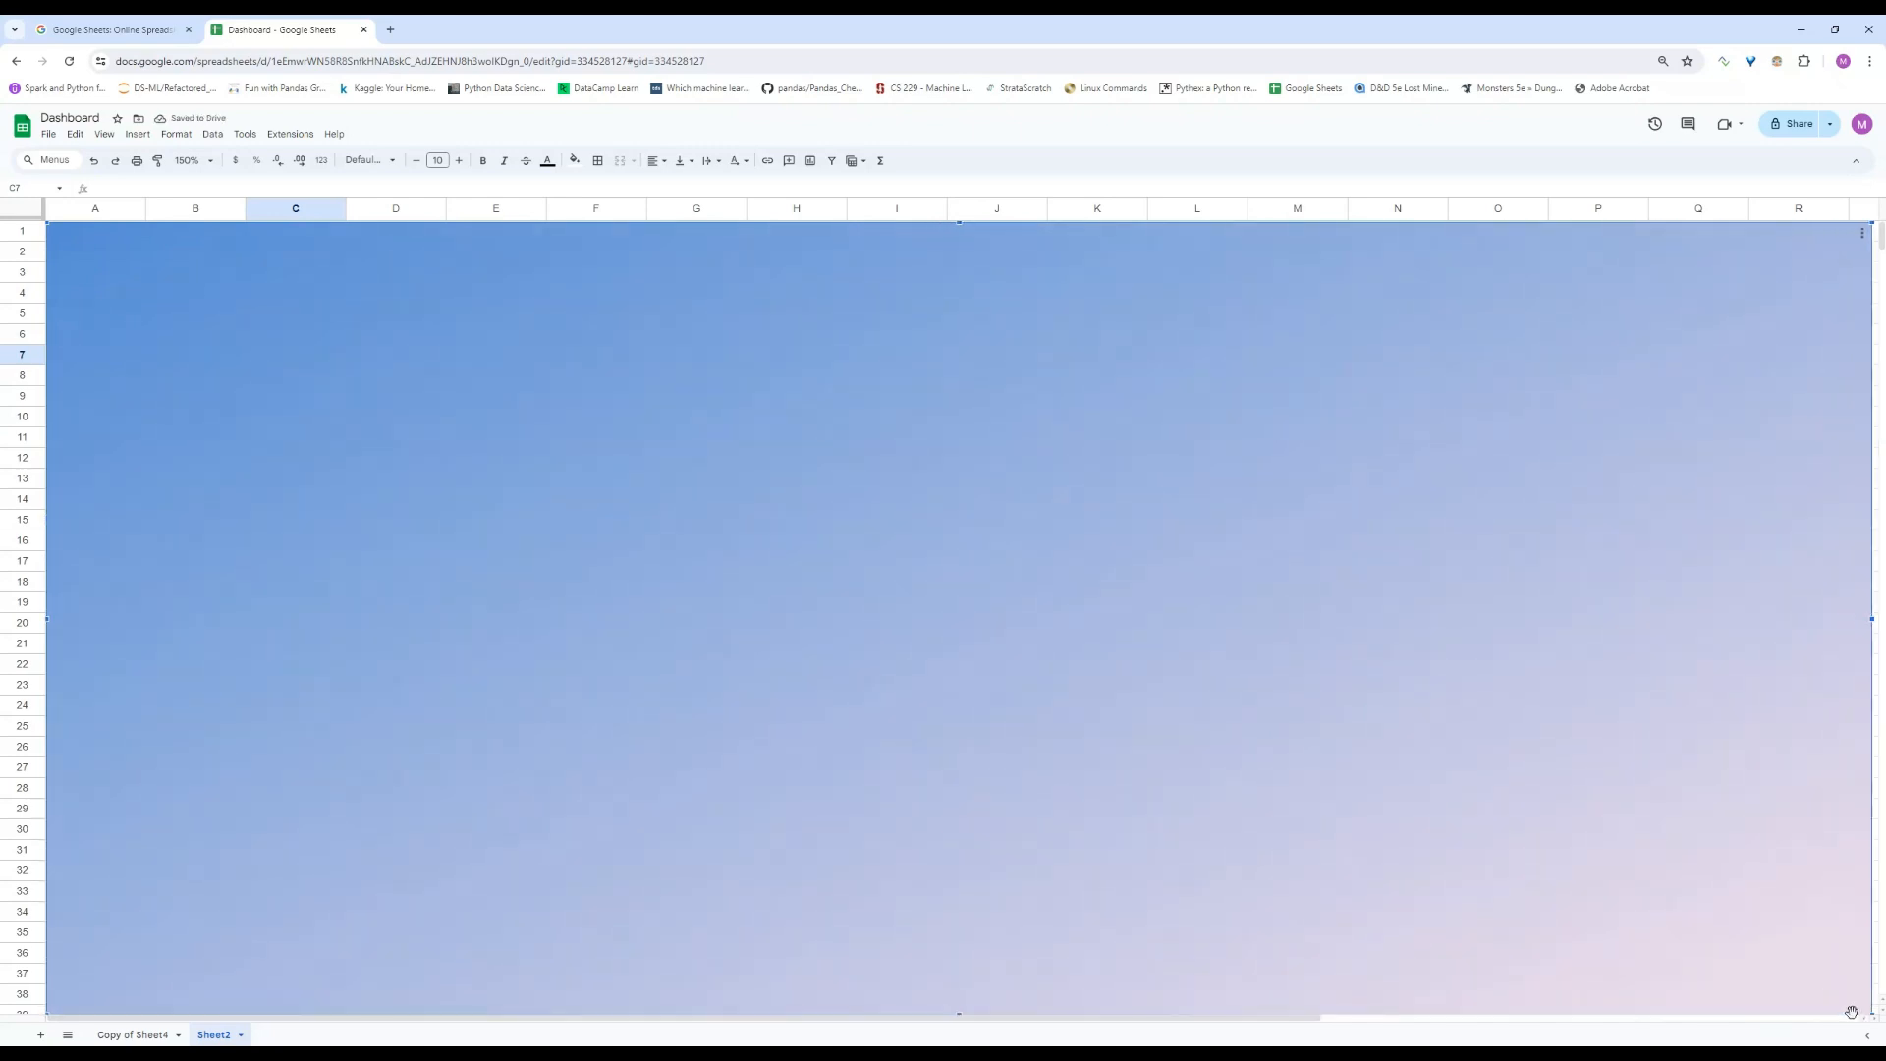
pyautogui.moveTo(1872, 620); pyautogui.dragTo(1884, 620)
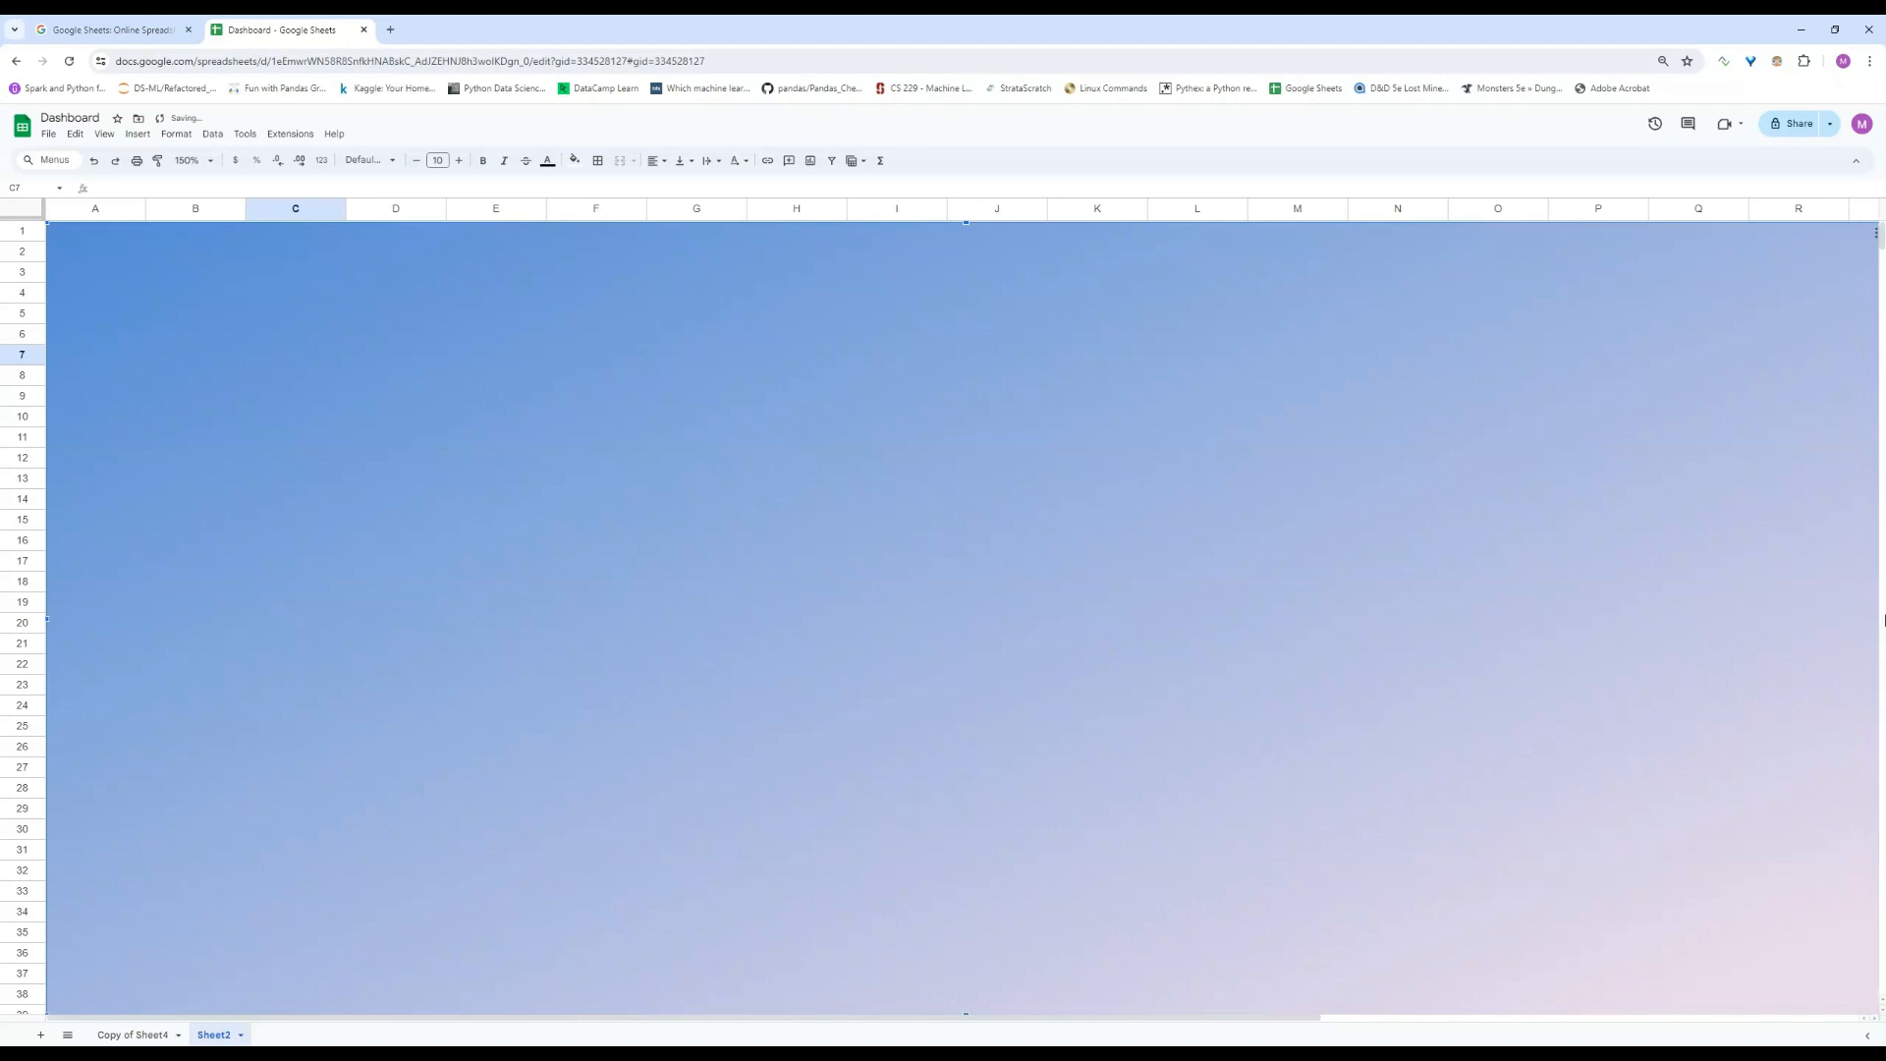
pyautogui.scroll(-5, 1169, 580)
pyautogui.click(1058, 835)
pyautogui.scroll(-1, 1053, 796)
pyautogui.scroll(3, 1053, 793)
pyautogui.scroll(5, 1051, 794)
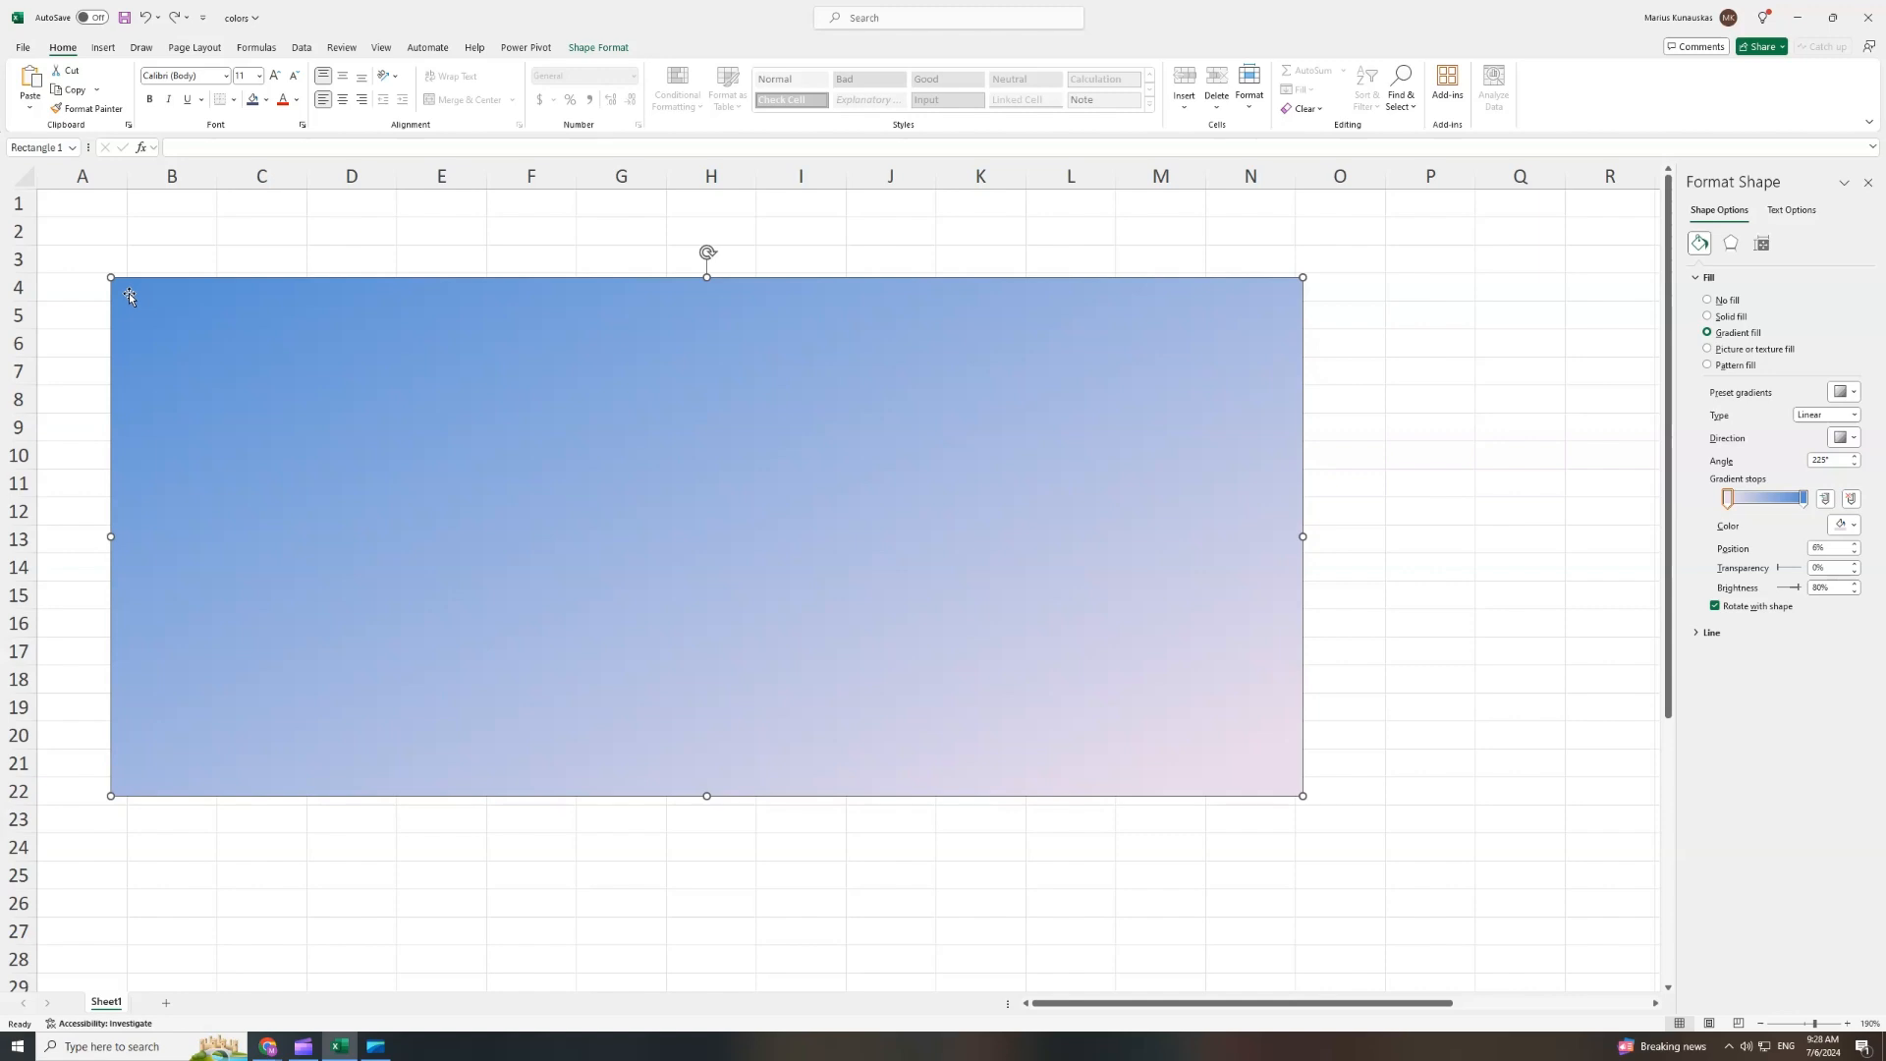
# In Excel, move the gradient rectangle down to start at about column E, row 19, and select cell B3.
pyautogui.moveTo(127, 293); pyautogui.dragTo(484, 742)
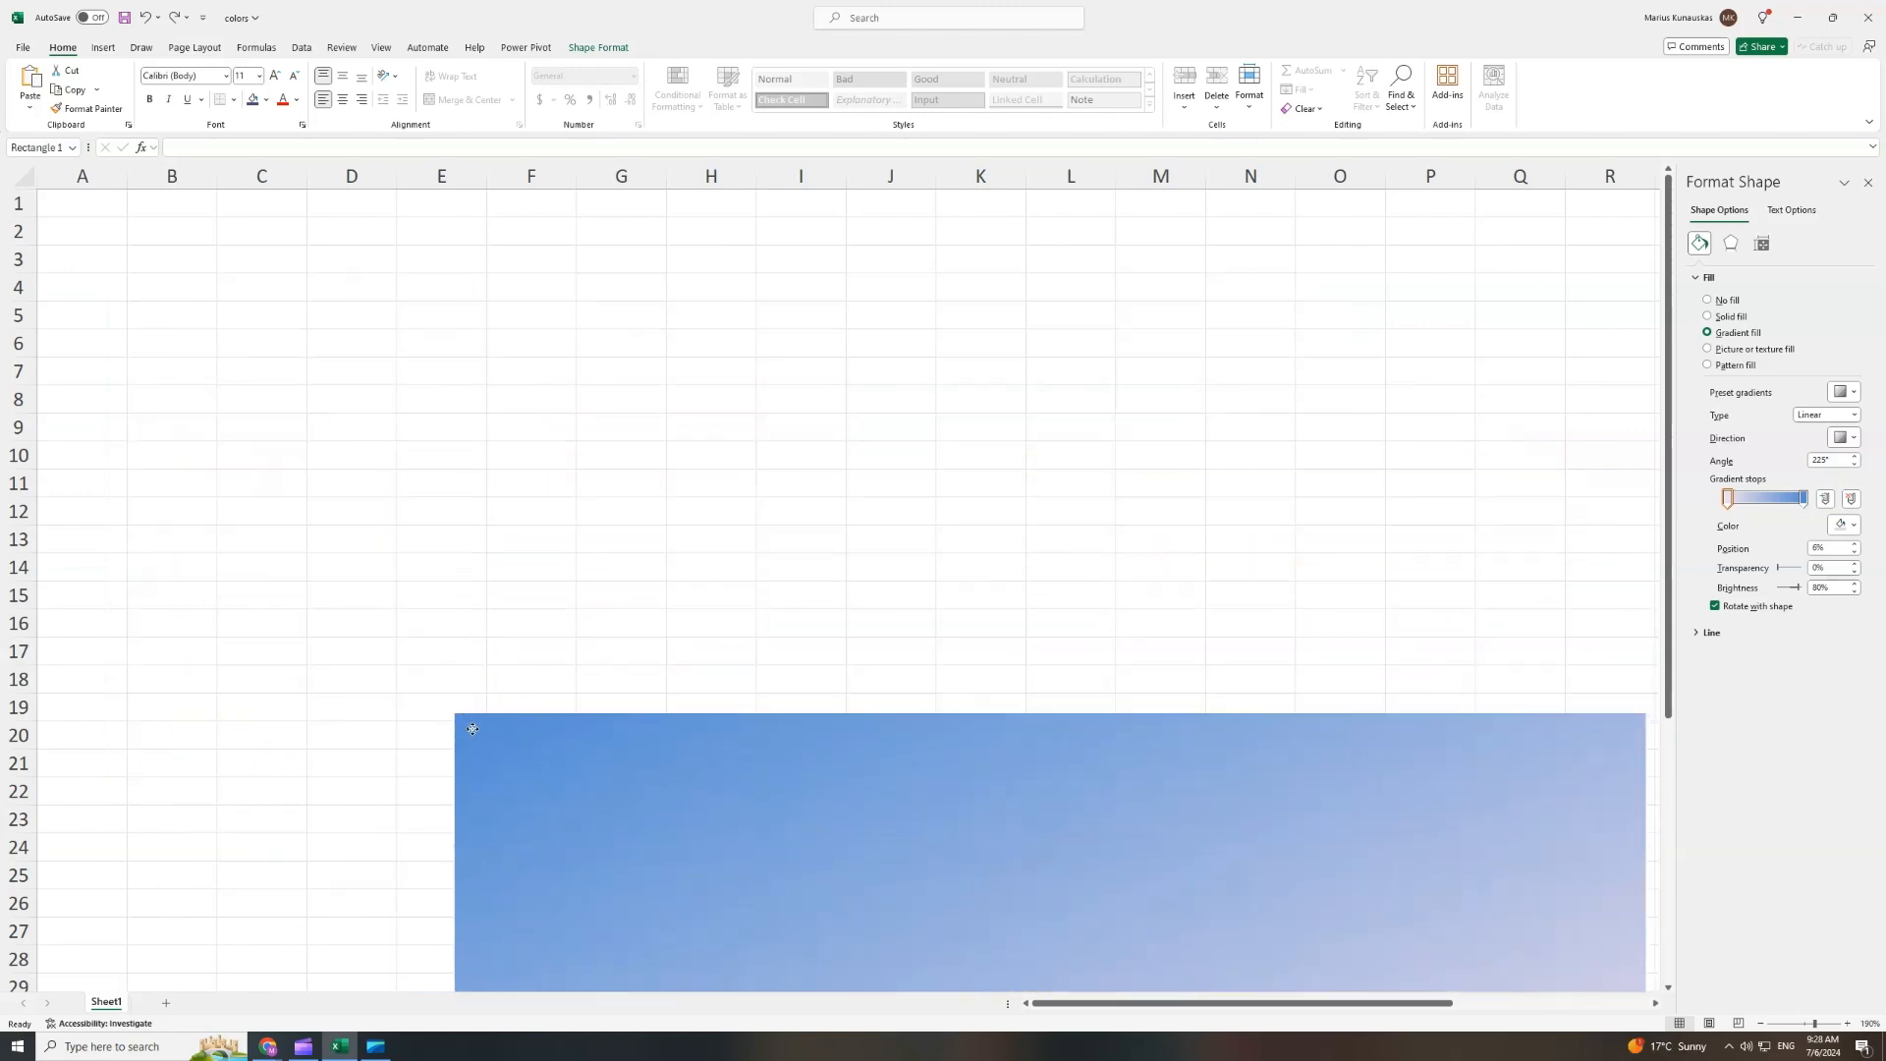
pyautogui.click(179, 257)
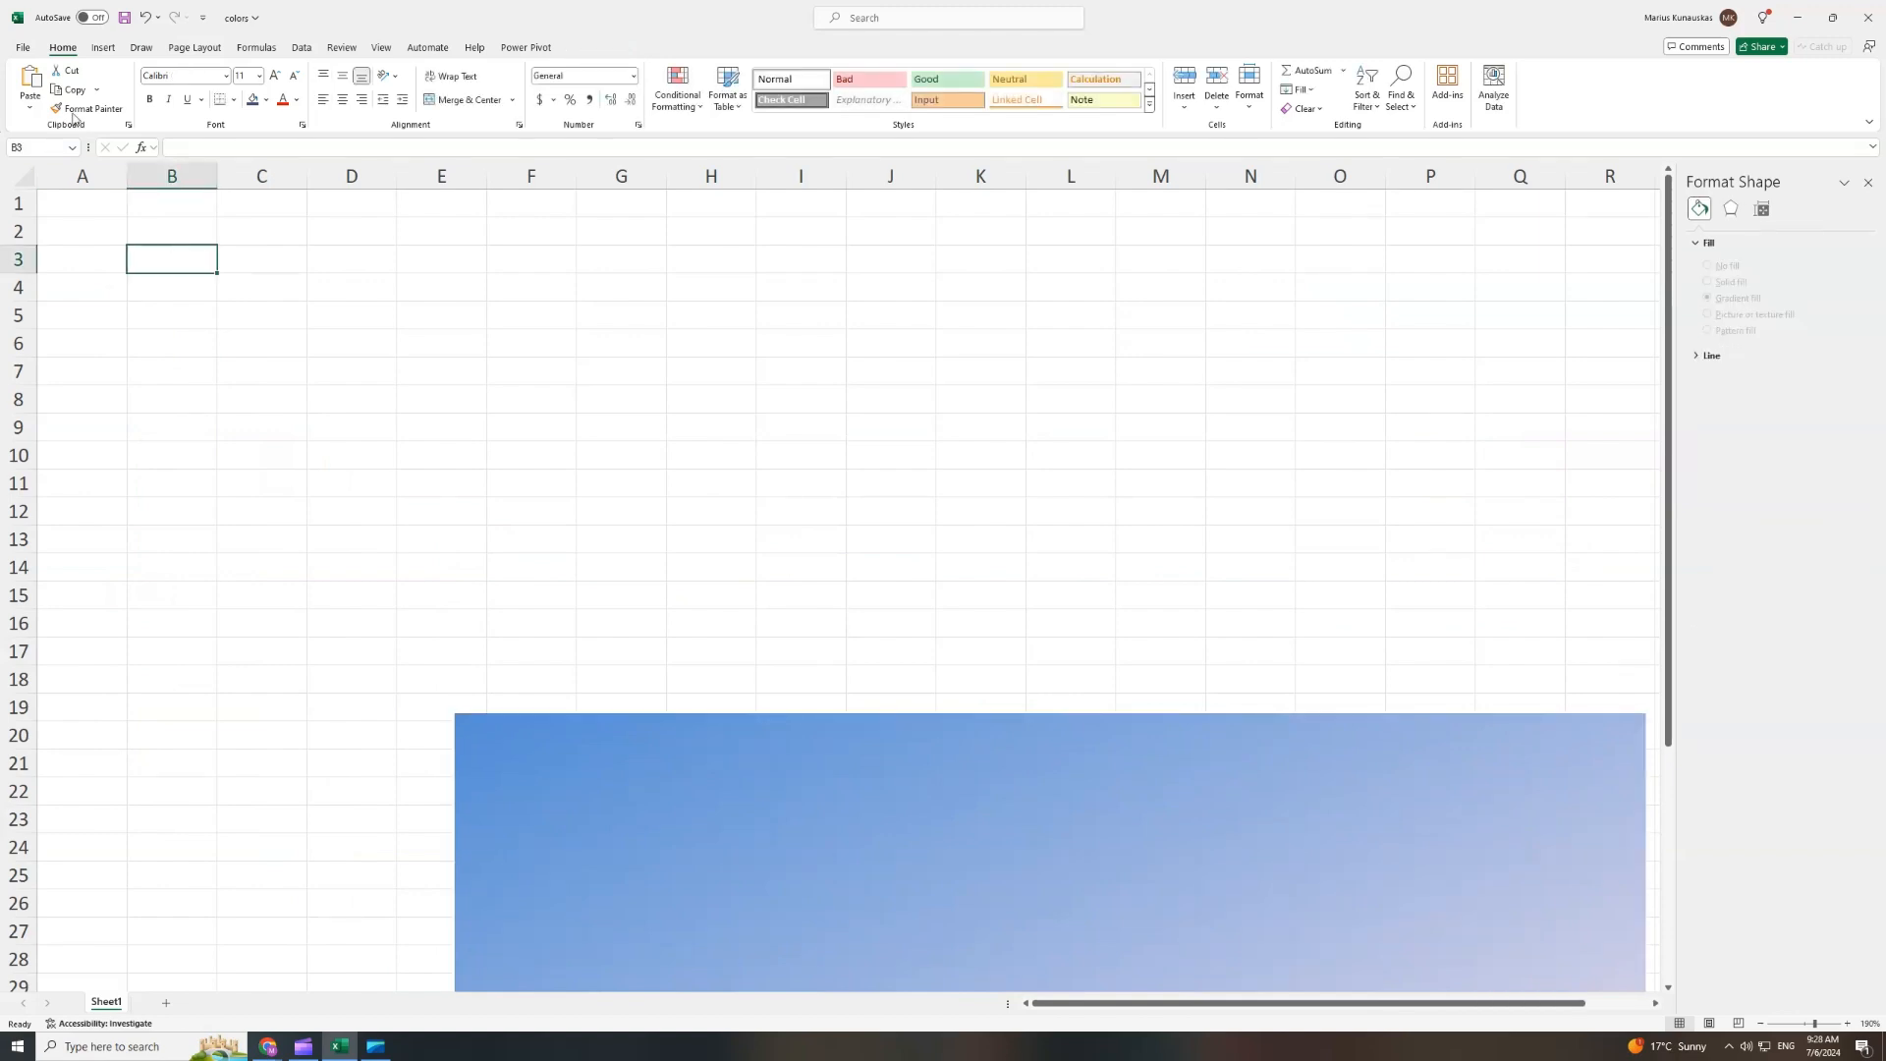
# View the fill color palette for cells B3:H11 without applying a color.
pyautogui.click(267, 101)
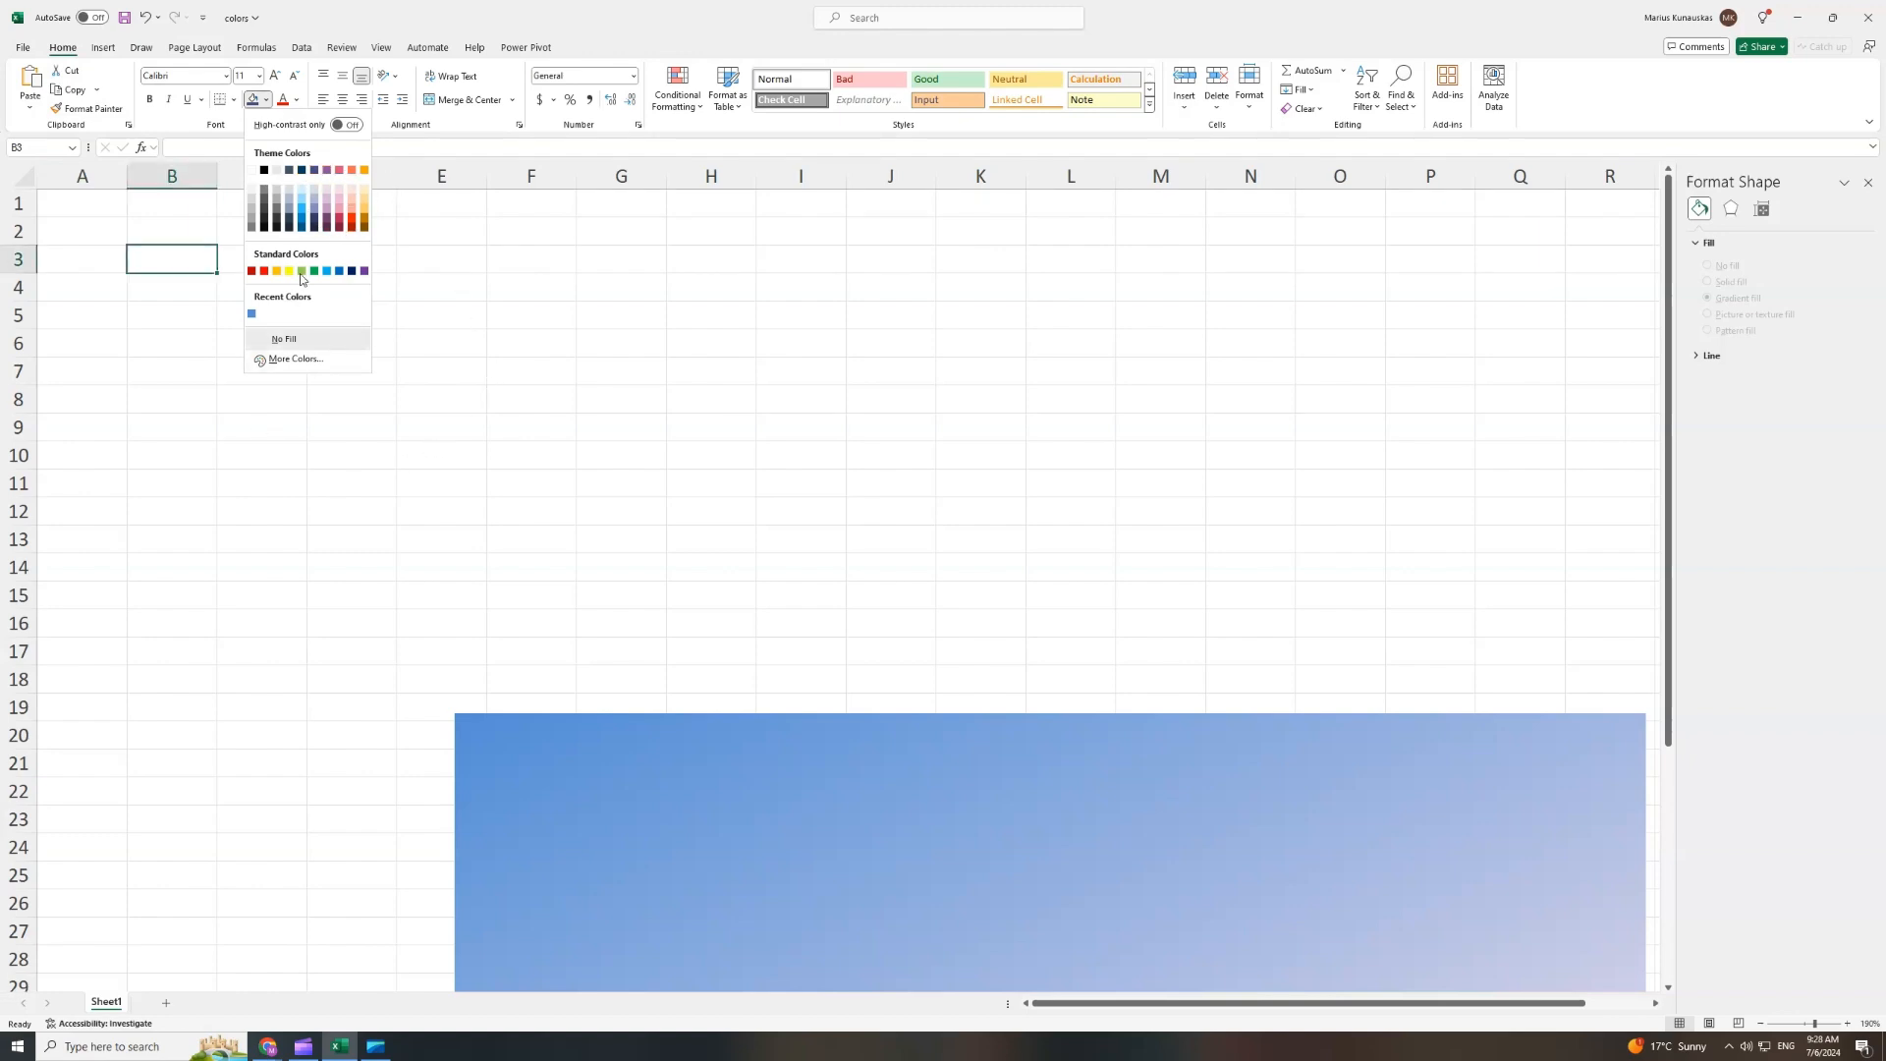
pyautogui.click(169, 258)
pyautogui.moveTo(169, 259); pyautogui.dragTo(729, 486)
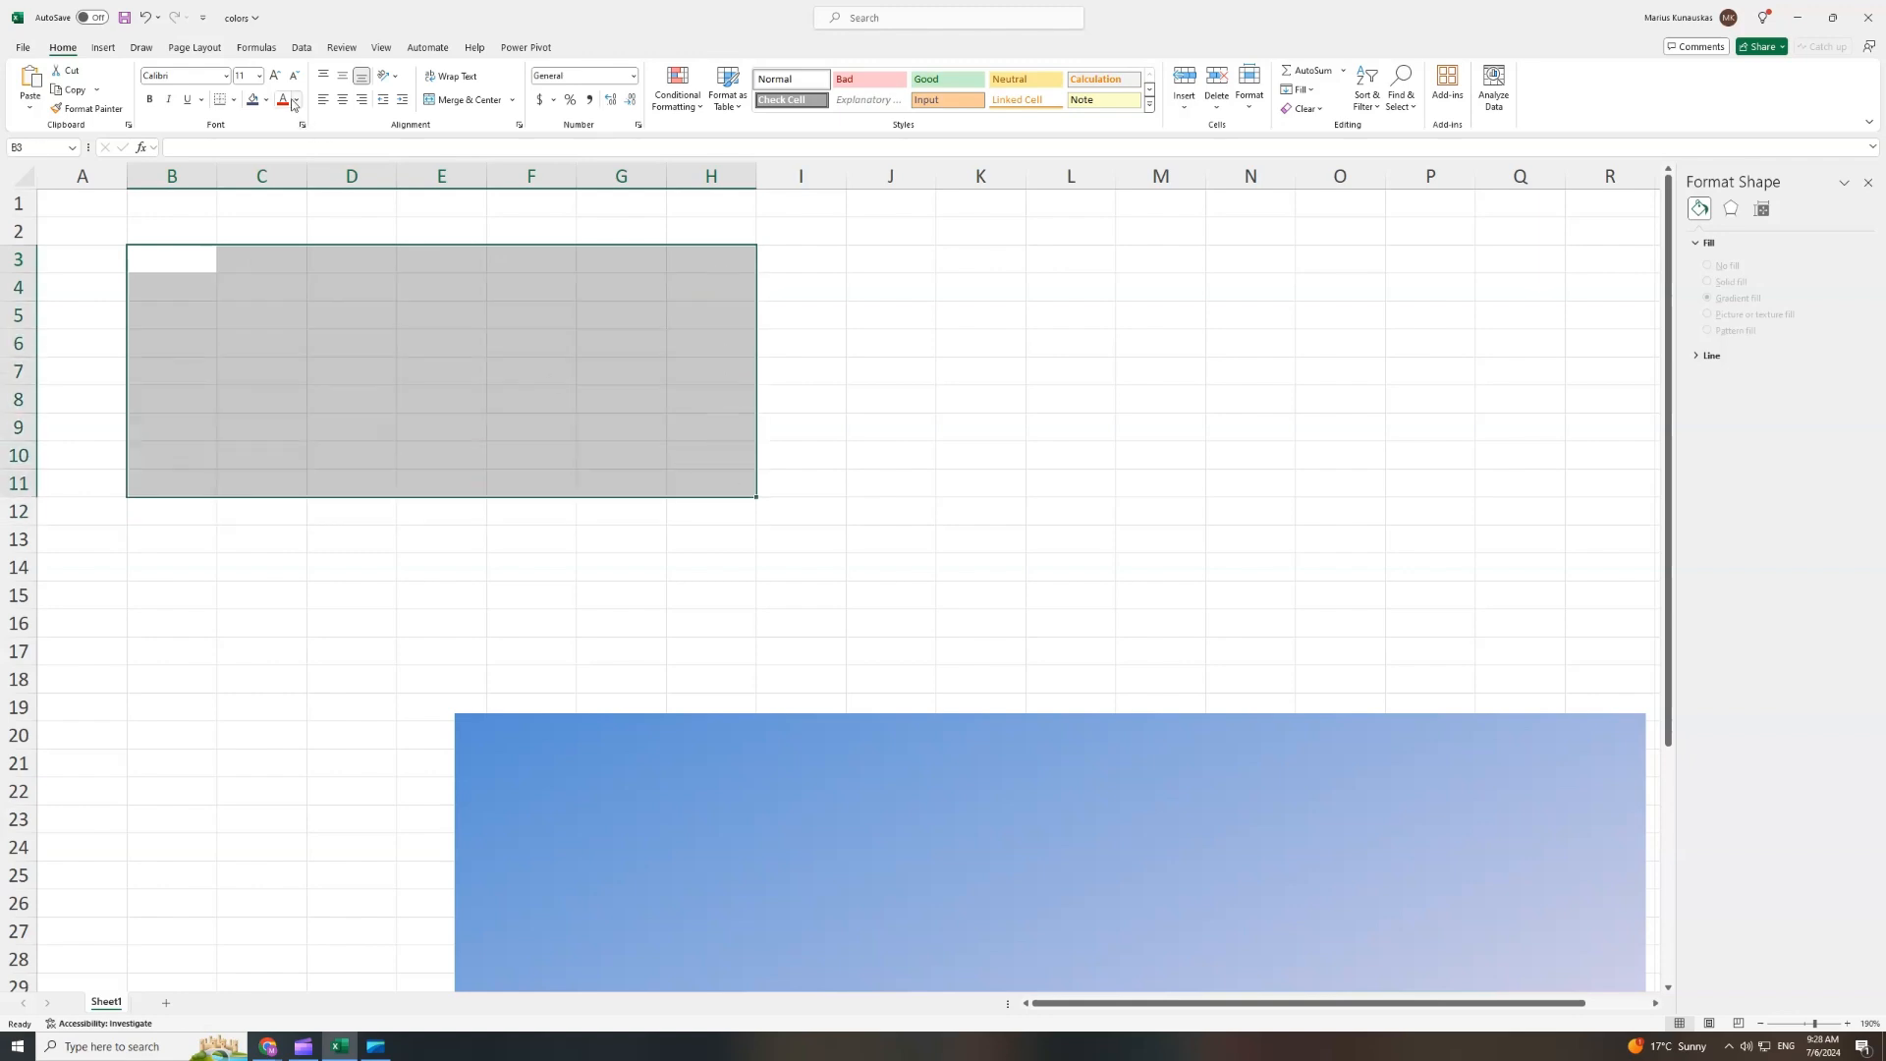
pyautogui.click(265, 100)
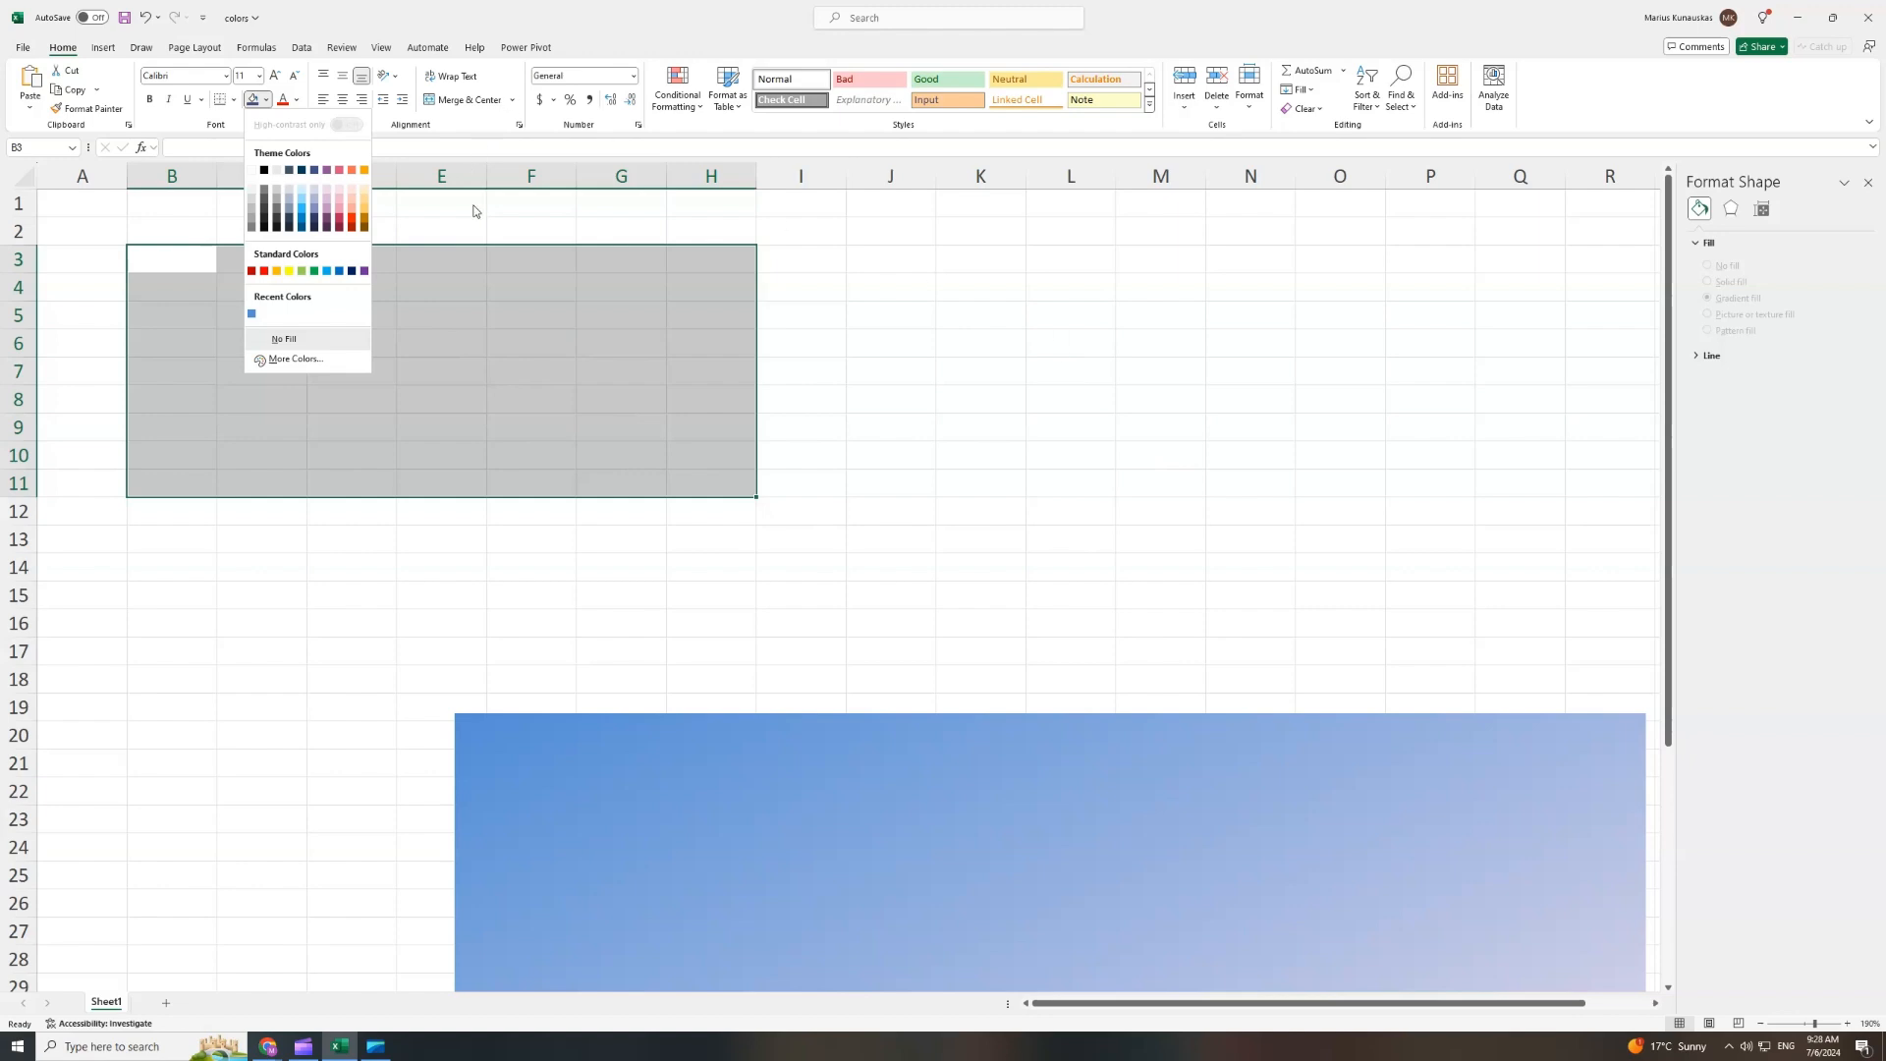
pyautogui.click(497, 308)
# Fill cell B3 with the dark blue theme color and the cells below it, through B8, with its five shades.
pyautogui.click(191, 264)
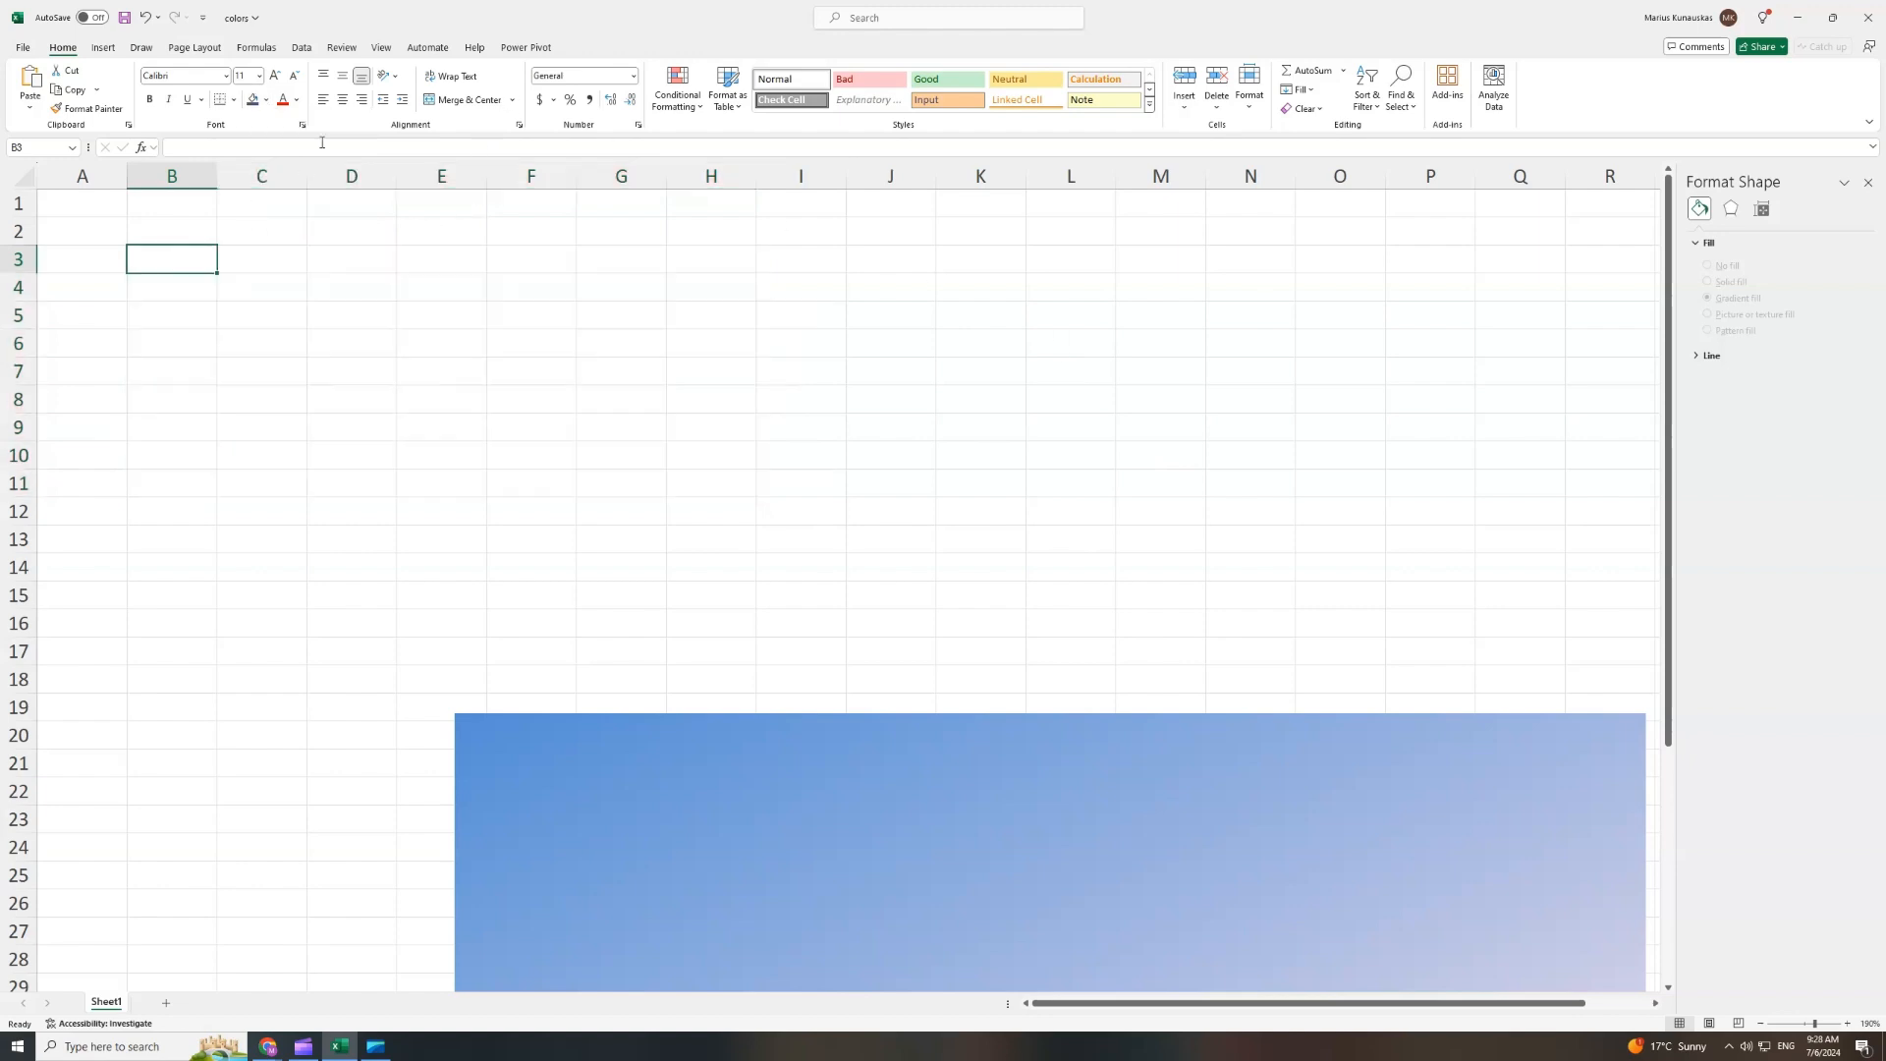
pyautogui.click(265, 99)
pyautogui.click(301, 170)
pyautogui.click(172, 288)
pyautogui.click(266, 99)
pyautogui.click(301, 189)
pyautogui.click(172, 316)
pyautogui.click(265, 99)
pyautogui.click(302, 198)
pyautogui.click(172, 344)
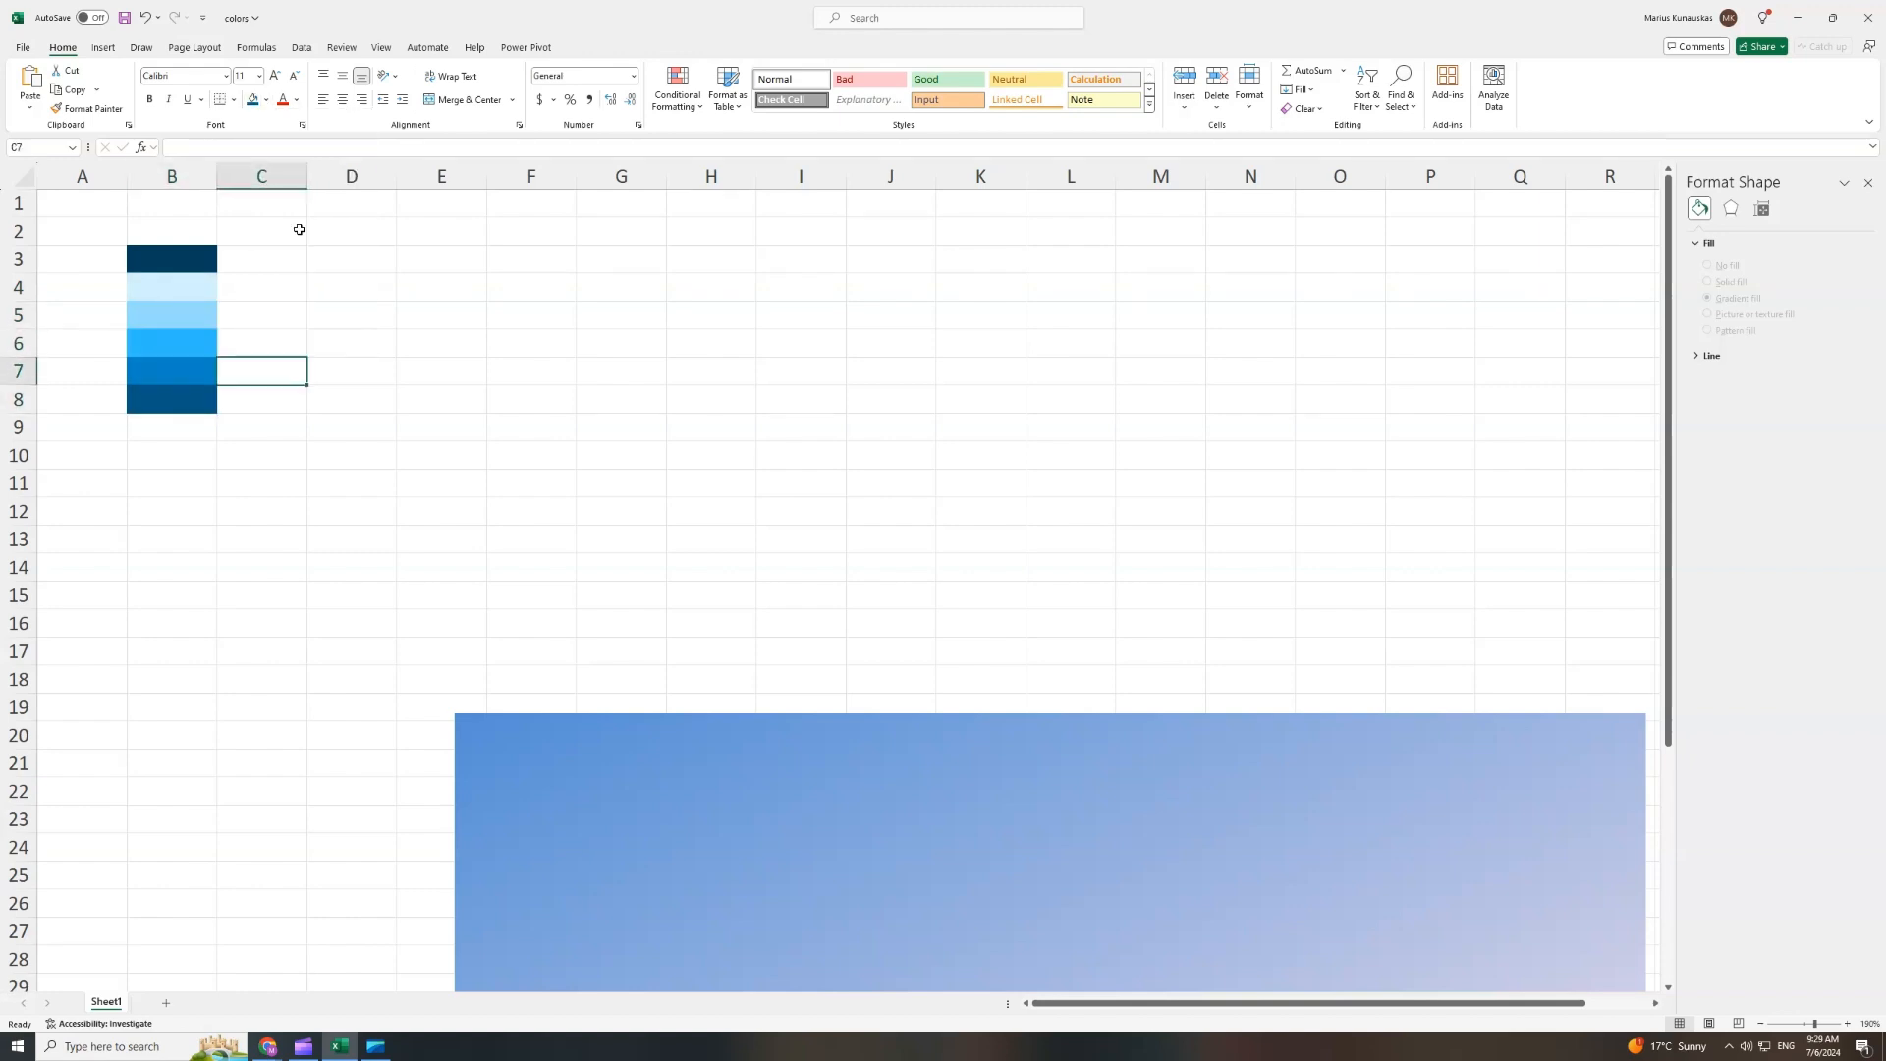
# Fill cells C3:C8 with the indigo theme color and its five shades in palette order.
pyautogui.click(314, 189)
pyautogui.click(262, 316)
pyautogui.click(265, 99)
pyautogui.click(314, 198)
pyautogui.click(262, 344)
pyautogui.click(265, 99)
pyautogui.click(315, 208)
pyautogui.click(261, 371)
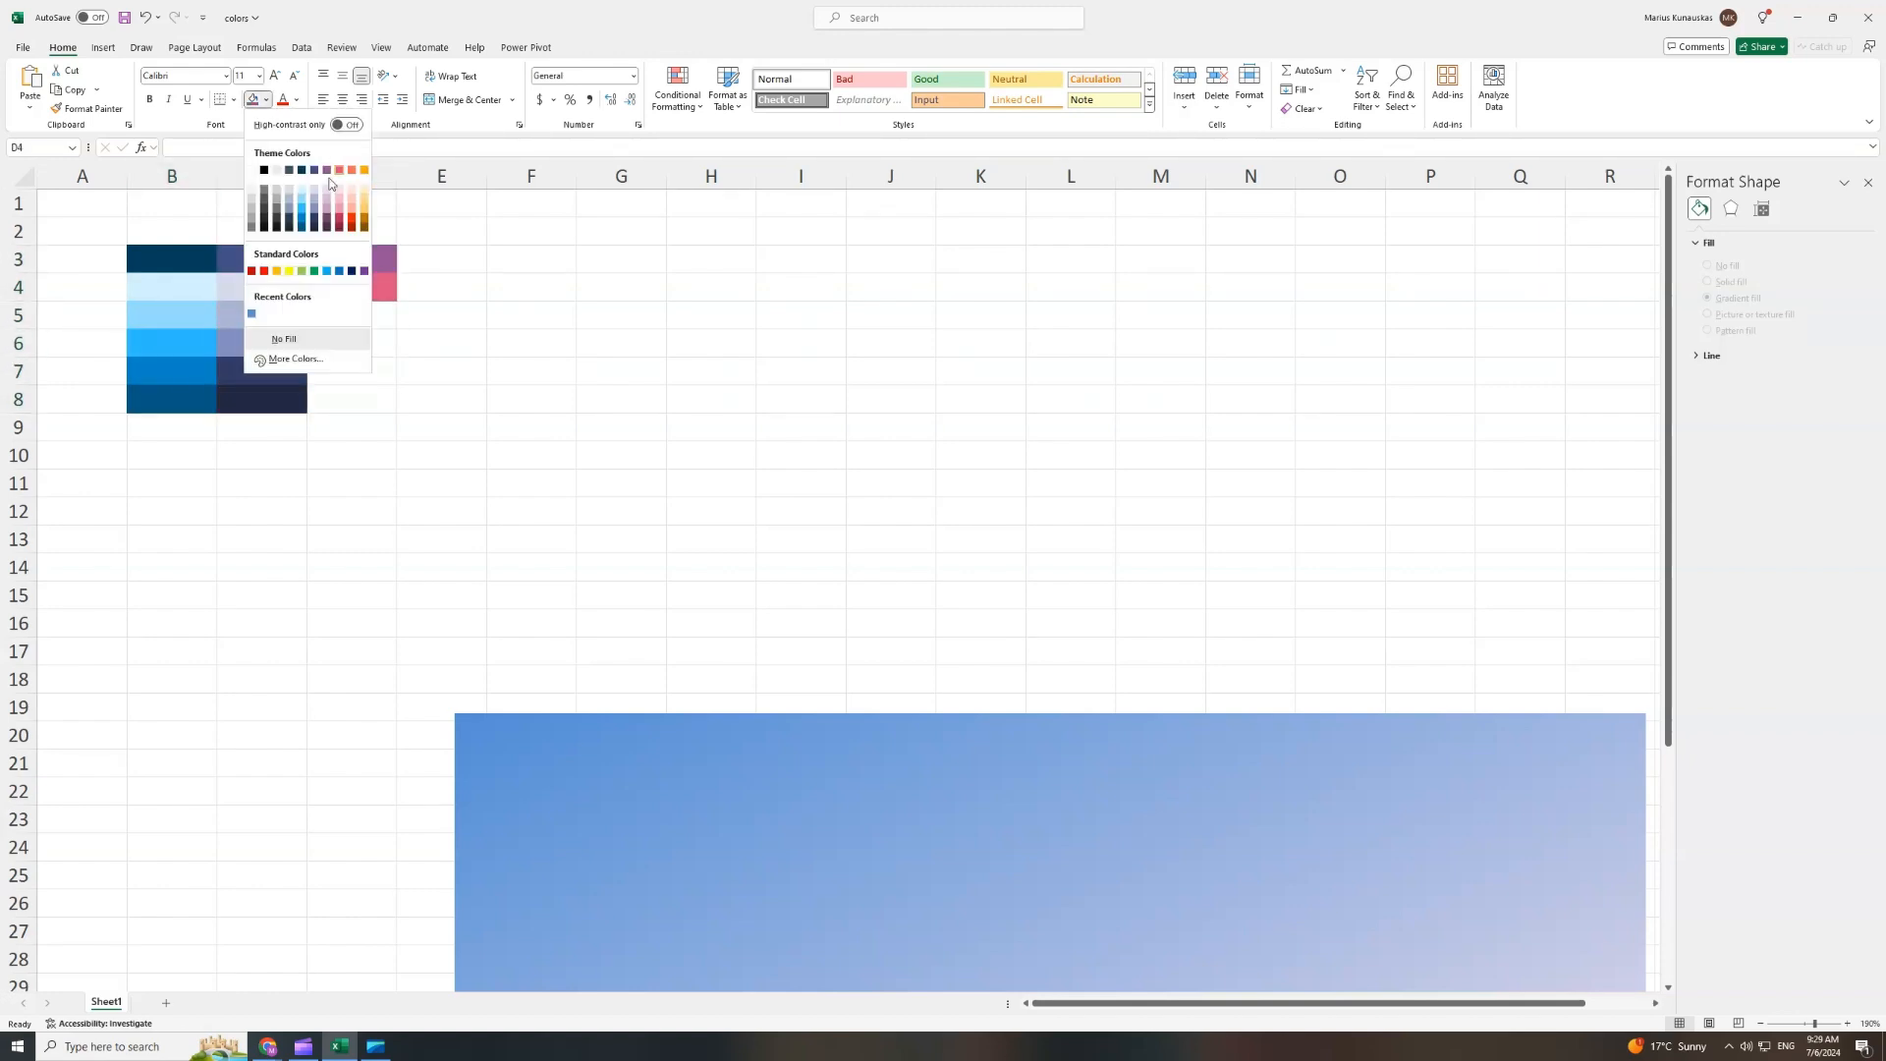
# Fill cells D3:D8 with the purple theme color and its five shades in palette order.
pyautogui.click(326, 209)
pyautogui.click(352, 371)
pyautogui.click(265, 100)
pyautogui.click(326, 218)
pyautogui.click(351, 400)
pyautogui.click(266, 99)
pyautogui.click(326, 227)
# Fill cells E3:E8 with the pink theme color and its five shades in palette order.
pyautogui.click(441, 260)
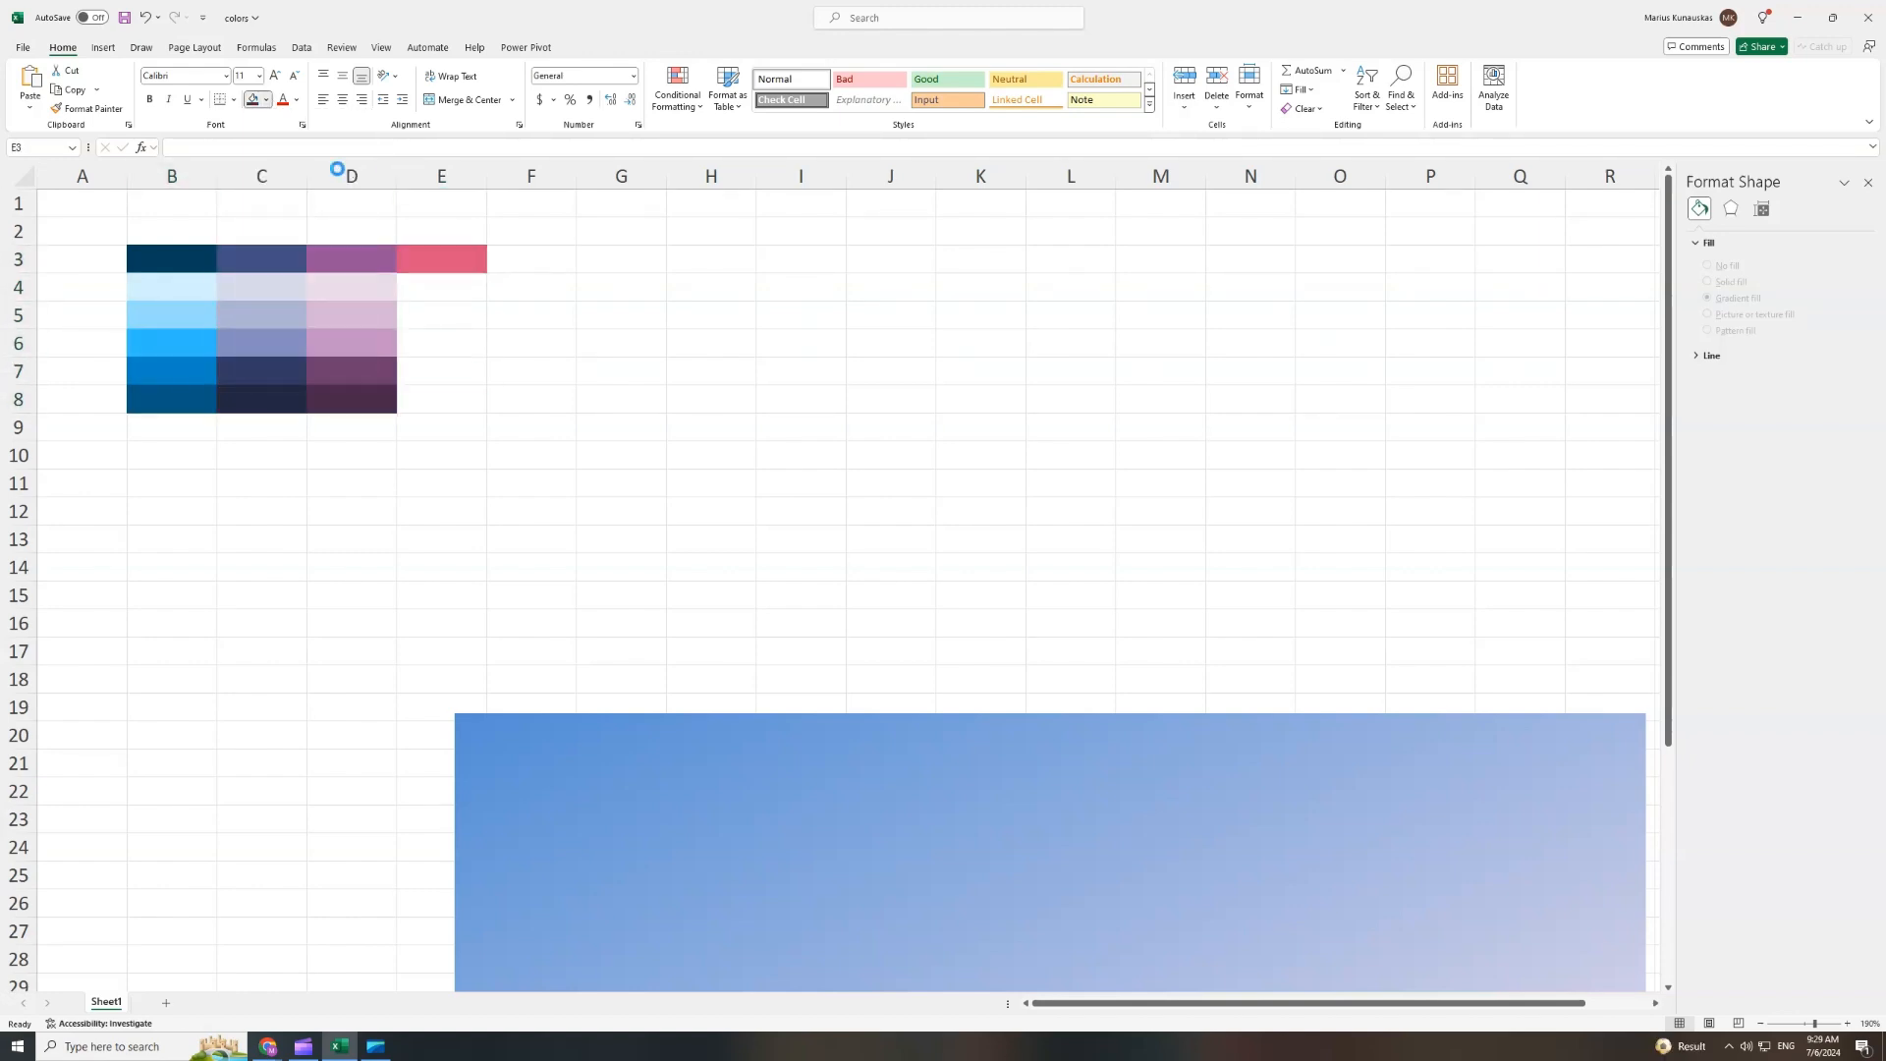
pyautogui.click(340, 218)
pyautogui.click(442, 400)
pyautogui.click(265, 99)
pyautogui.click(340, 227)
# Fill cells F3:F8 with the orange theme color and its five shades in palette order.
pyautogui.click(531, 259)
pyautogui.click(265, 99)
pyautogui.click(352, 170)
pyautogui.click(532, 287)
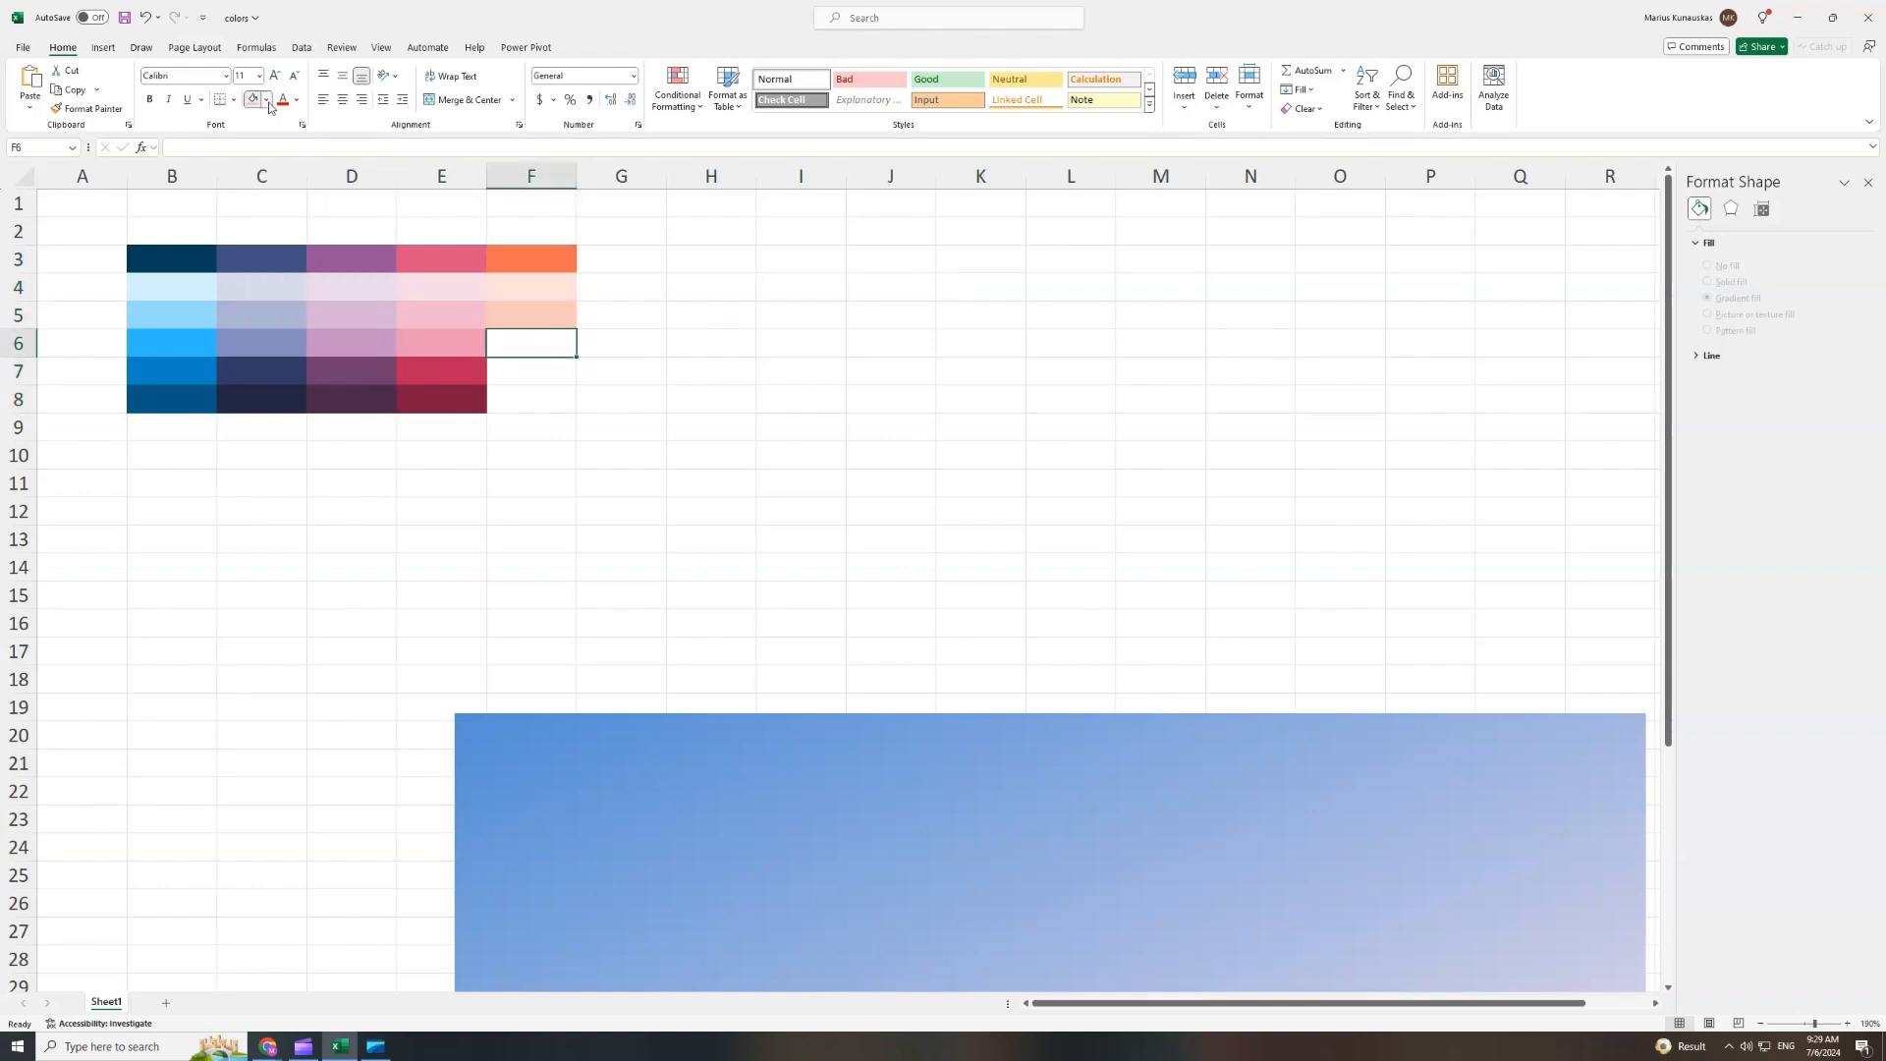
pyautogui.click(265, 99)
pyautogui.click(352, 227)
# Fill cells G3:G8 with the golden yellow theme color and its five shades in palette order.
pyautogui.click(621, 259)
pyautogui.click(265, 99)
pyautogui.click(364, 170)
pyautogui.click(620, 288)
pyautogui.click(266, 99)
pyautogui.click(364, 188)
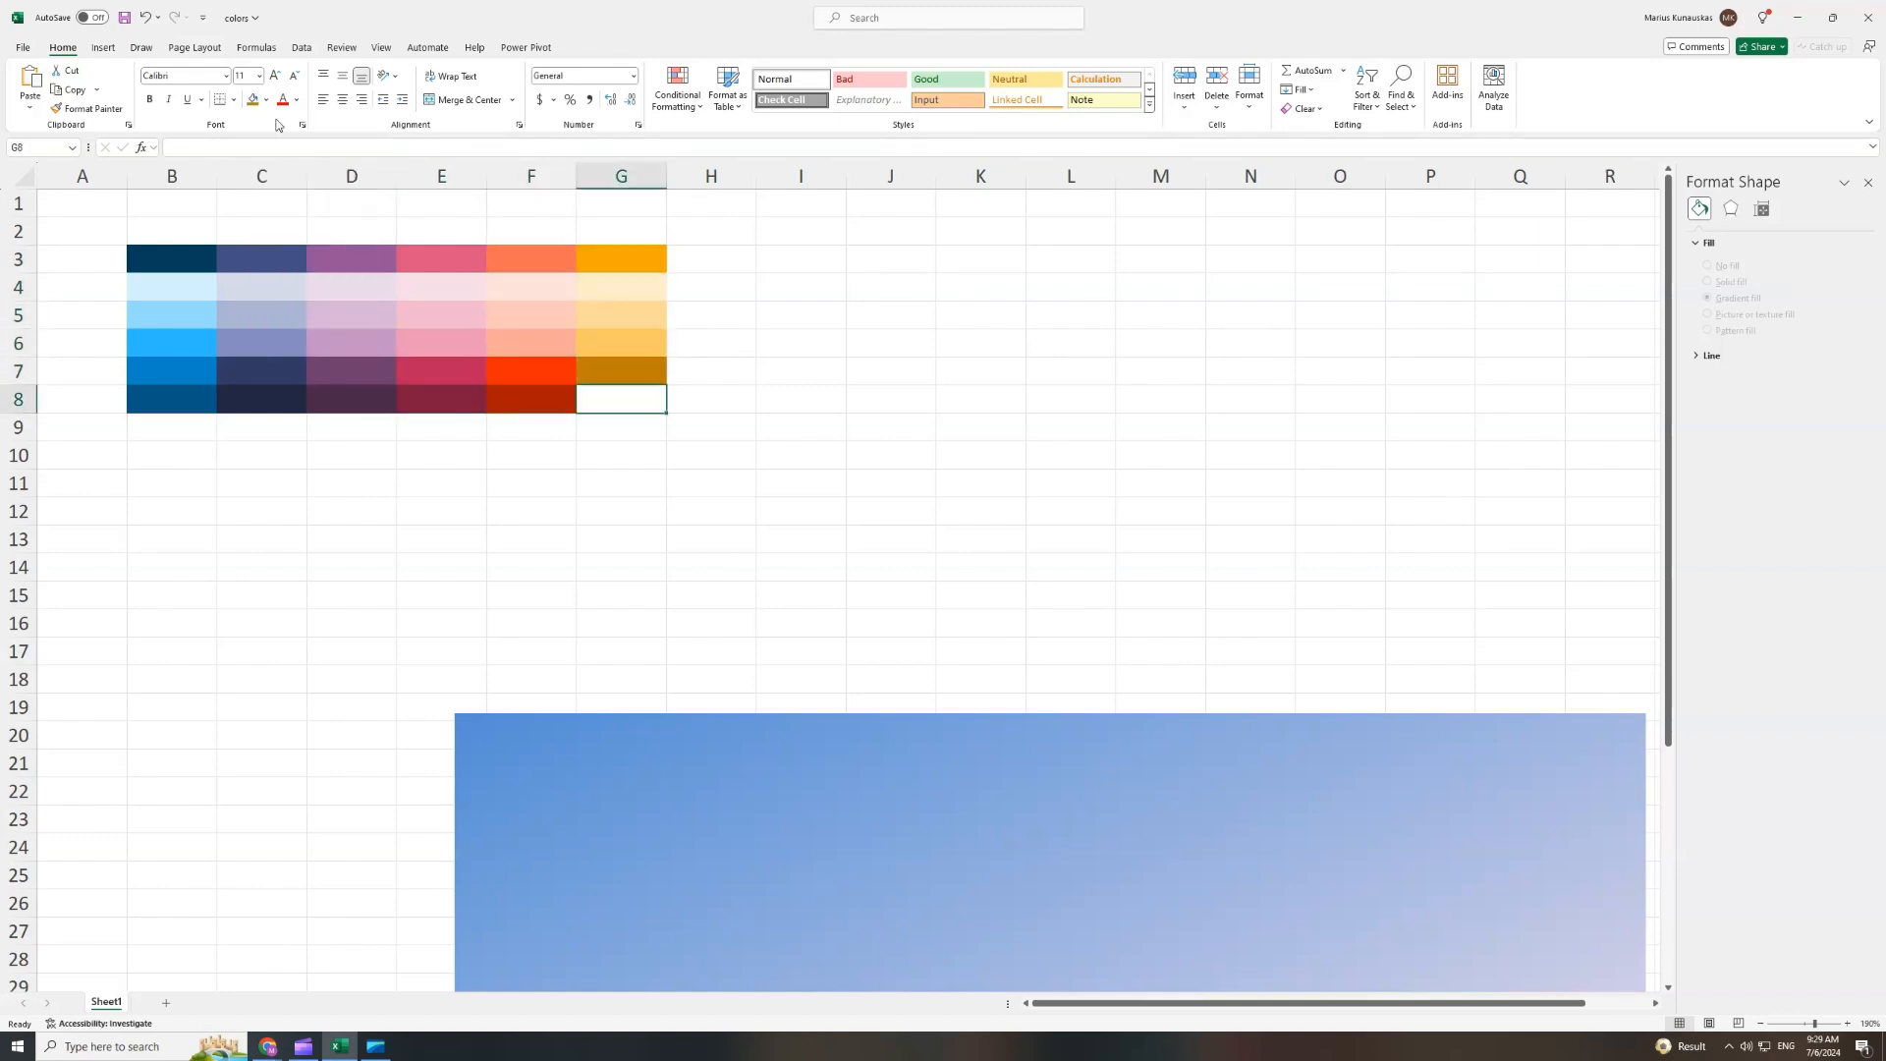
# Narrow columns B to G together so the color swatches form a compact grid of nearly square cells.
pyautogui.moveTo(172, 175); pyautogui.dragTo(617, 208)
pyautogui.moveTo(486, 175); pyautogui.dragTo(428, 173)
pyautogui.click(587, 331)
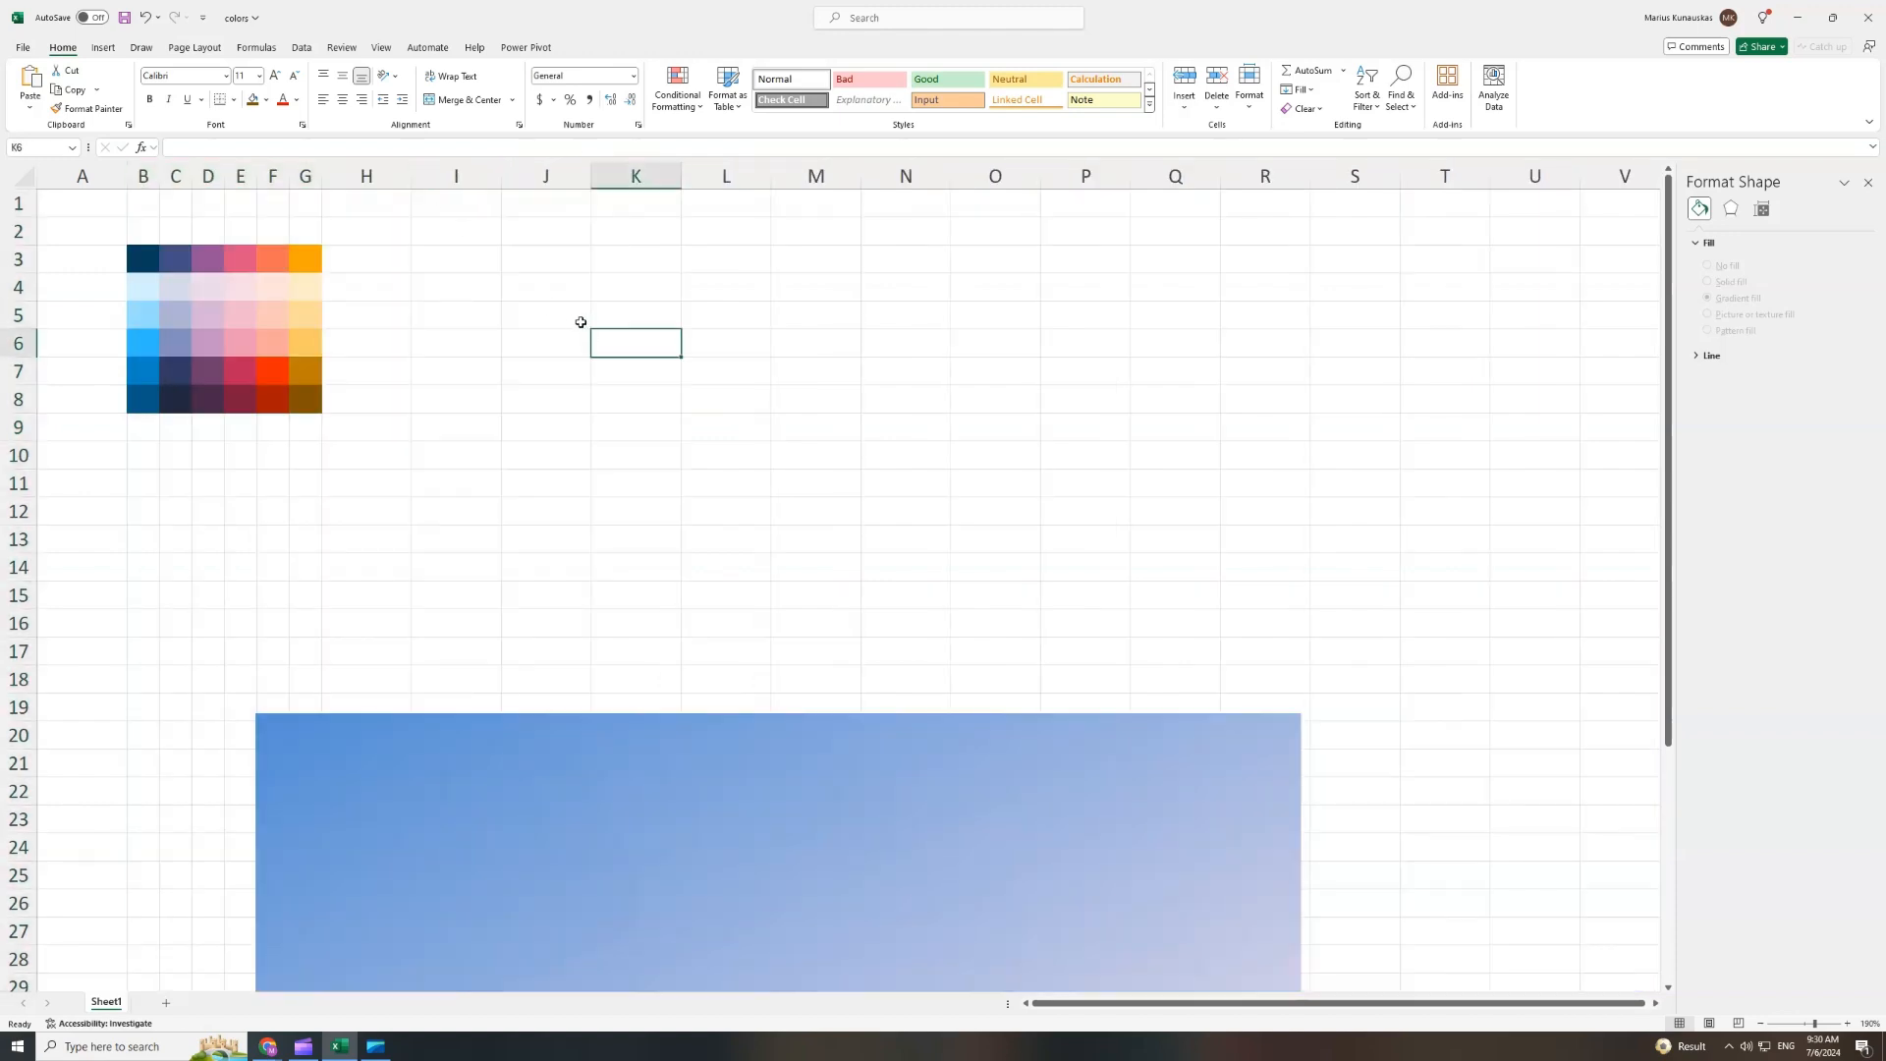
# Take a screen snip of the swatch grid and paste it into Google Sheets Sheet2, over about J41:M52 below the gradient background.
pyautogui.press('super+shift+s')
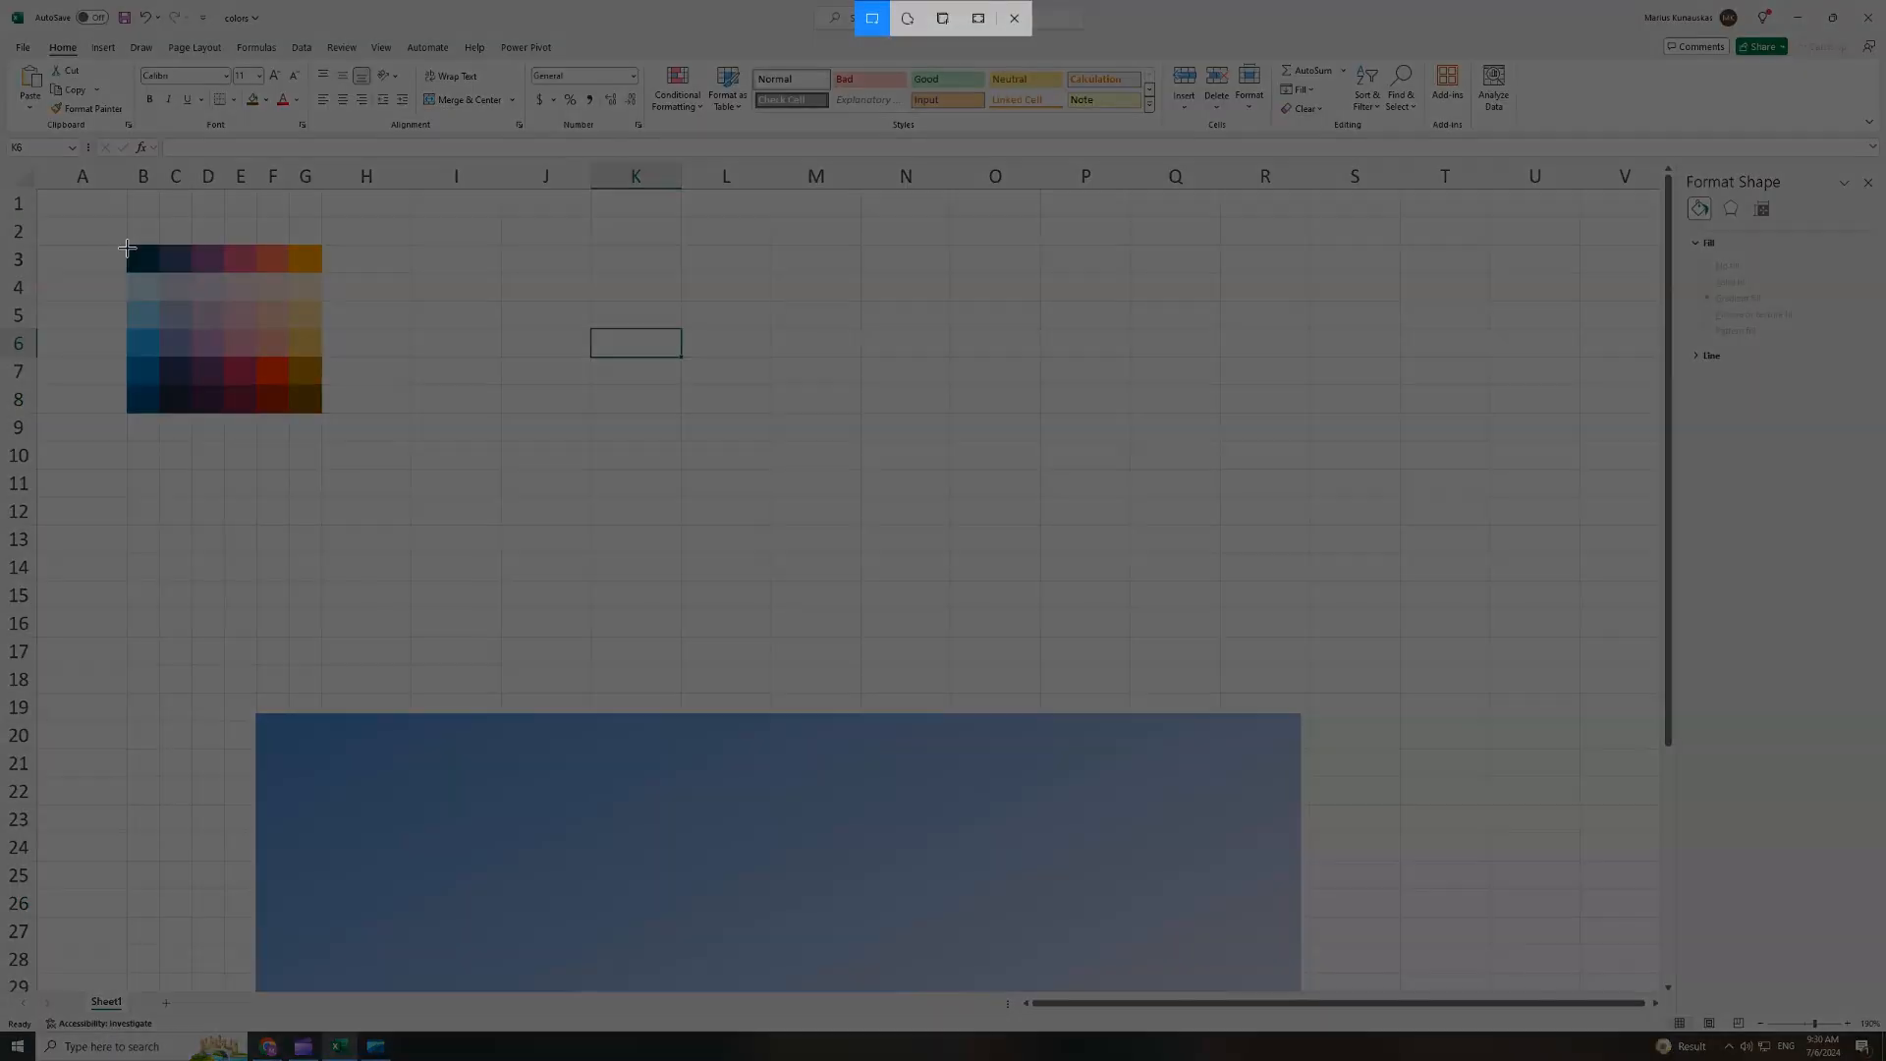
pyautogui.moveTo(156, 265); pyautogui.dragTo(322, 414)
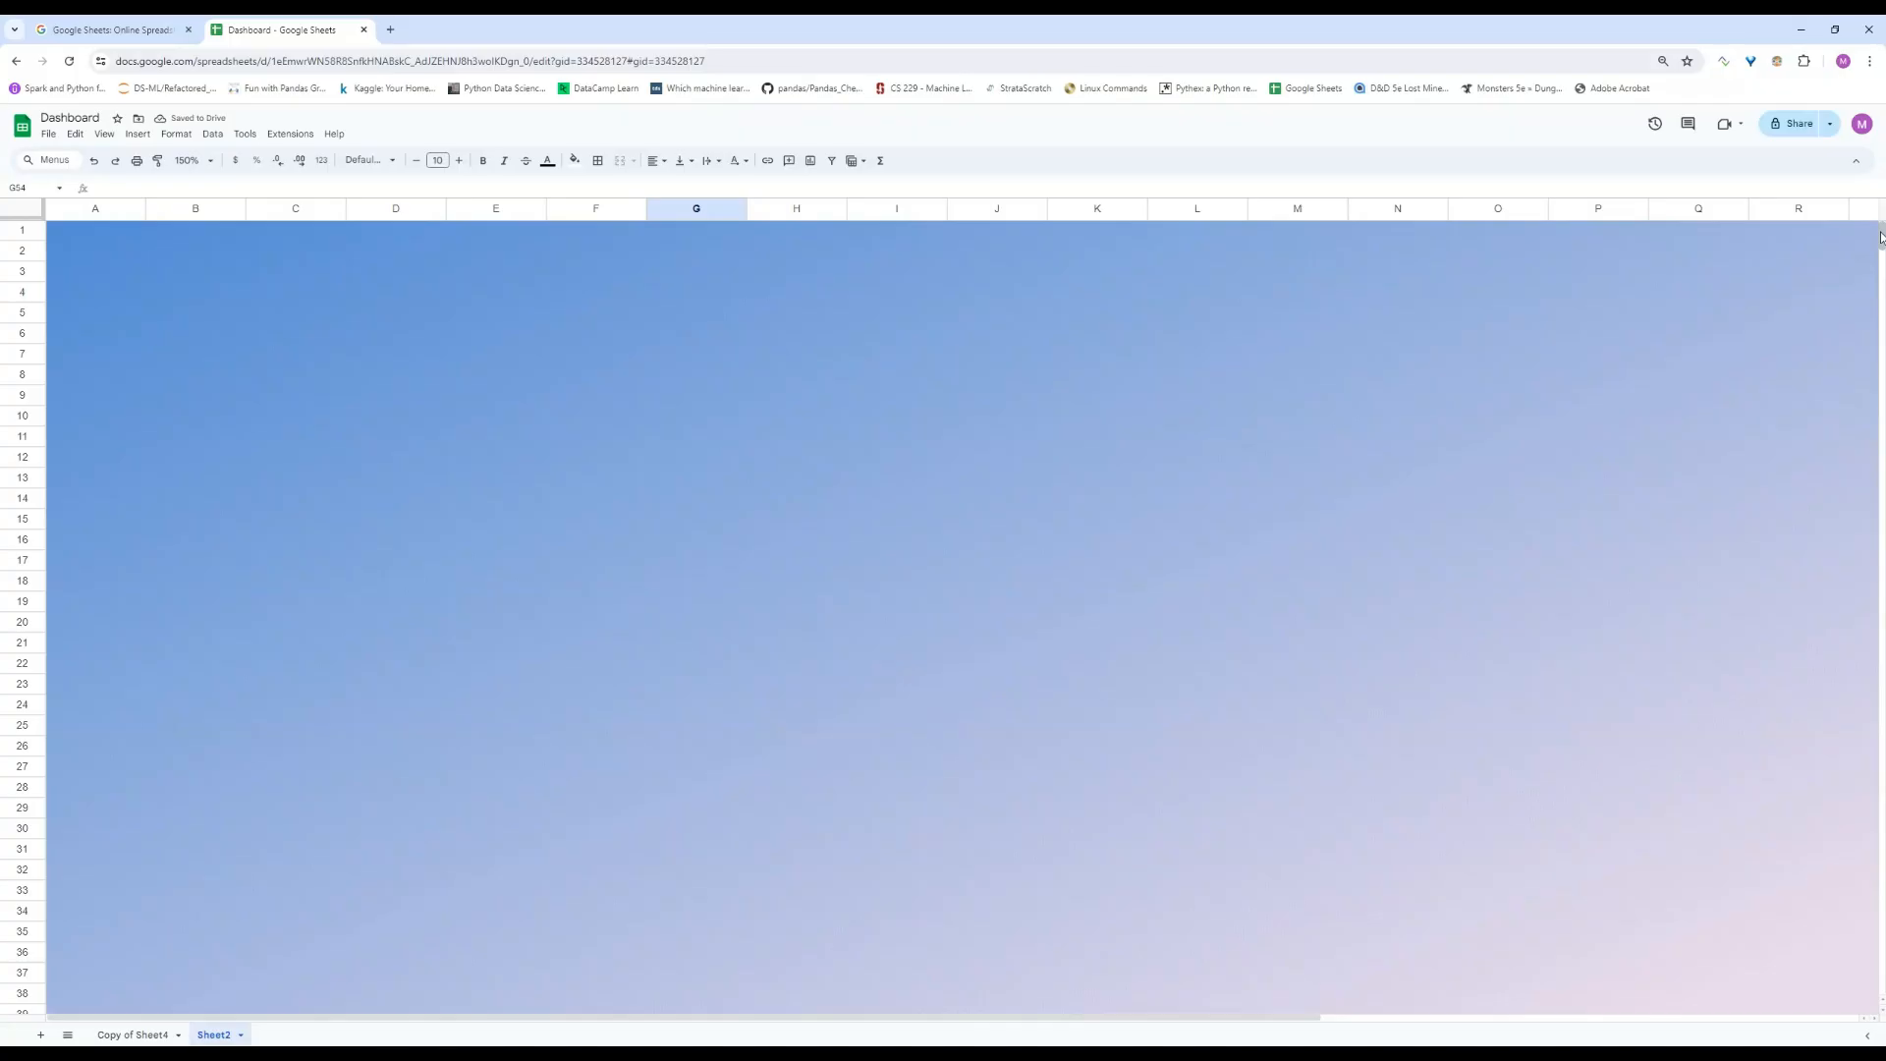
pyautogui.scroll(-8, 1880, 236)
pyautogui.click(904, 471)
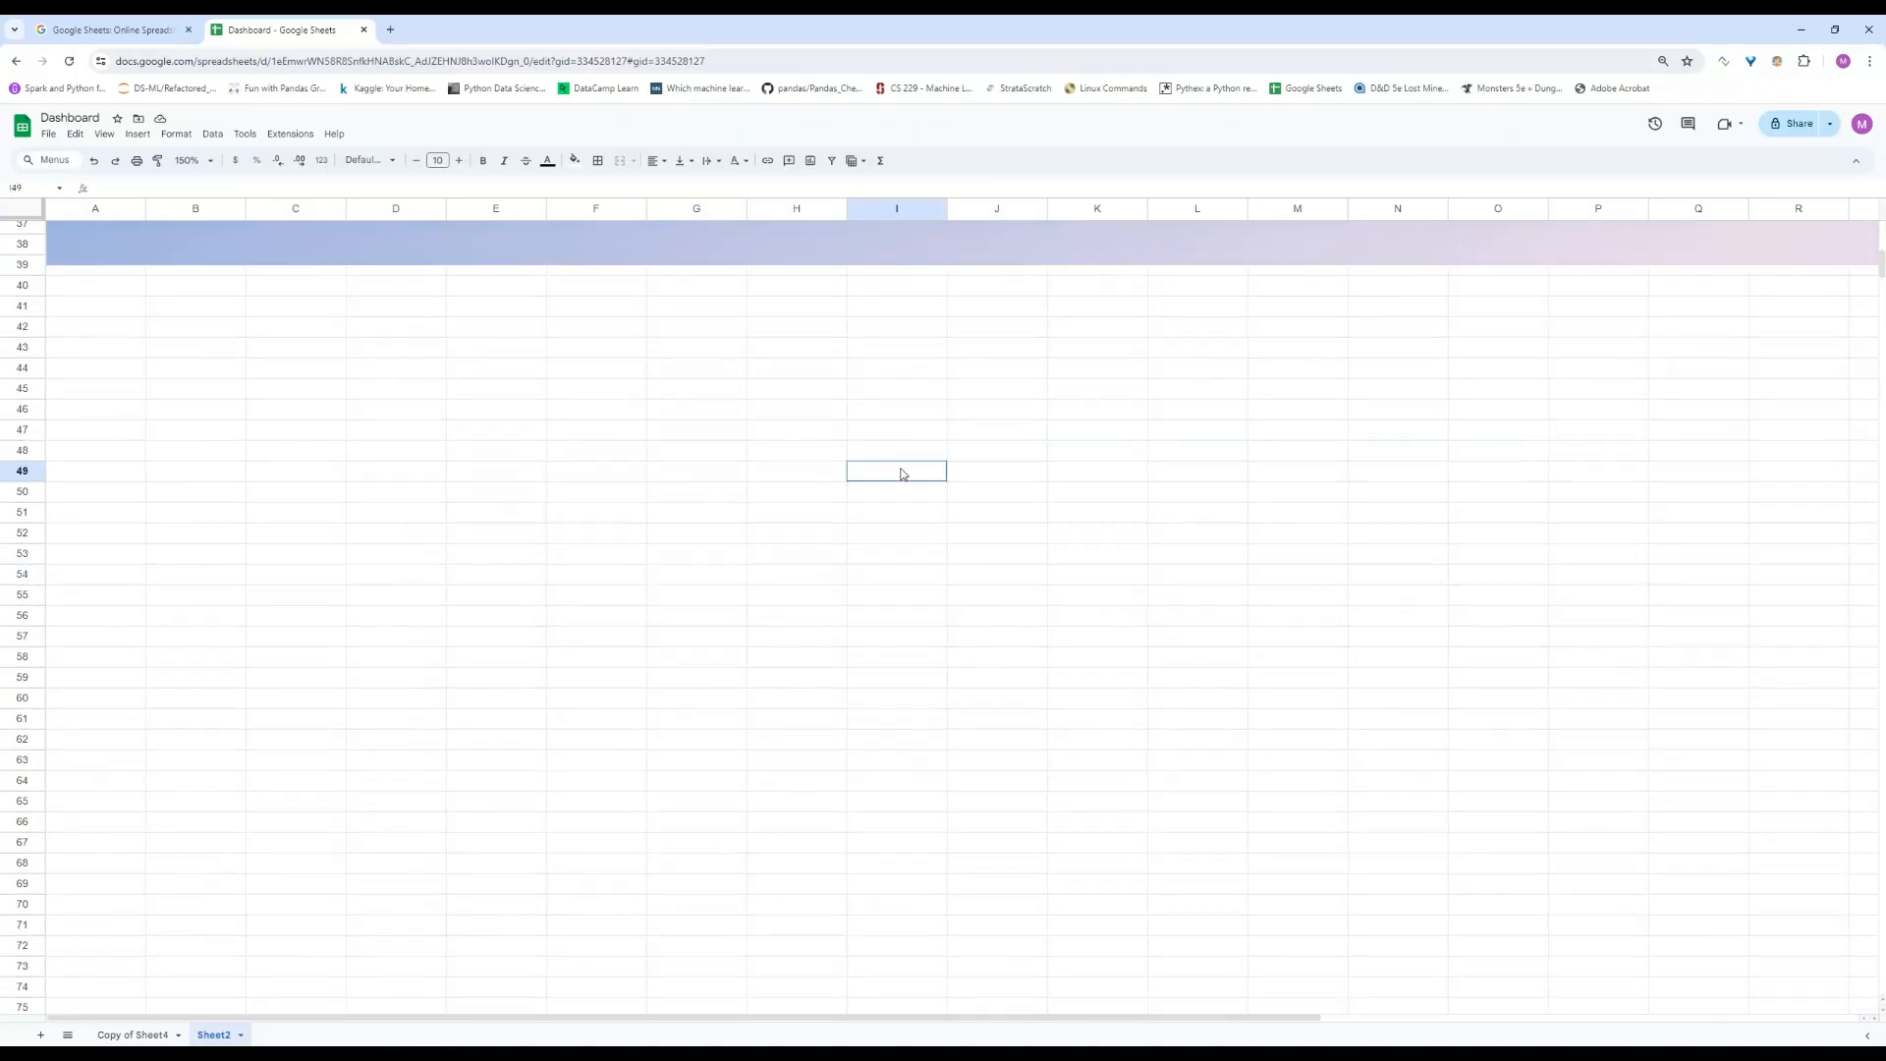
pyautogui.hotkey('ctrl', 'v')
pyautogui.moveTo(966, 576); pyautogui.dragTo(1146, 415)
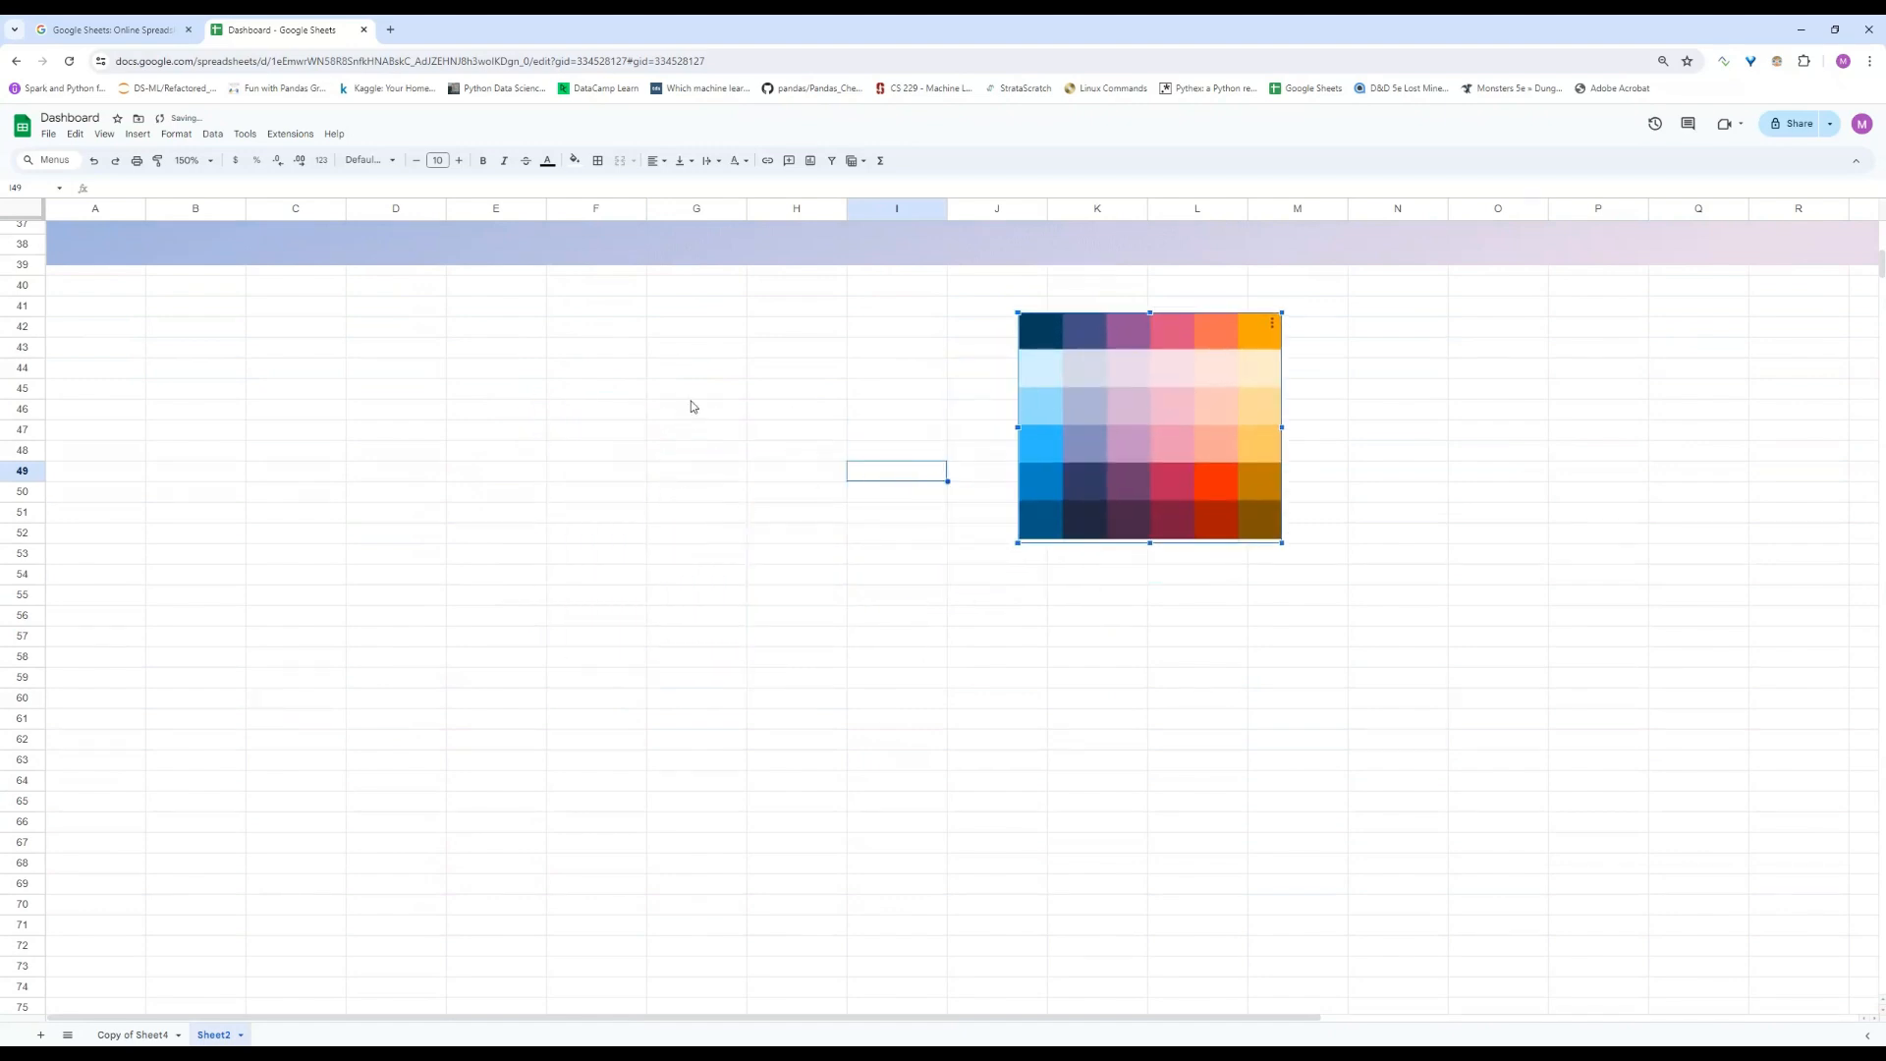
pyautogui.click(727, 457)
# Fill cell G47 with the purple picked by eyedropper from the top row of the swatch image.
pyautogui.click(712, 437)
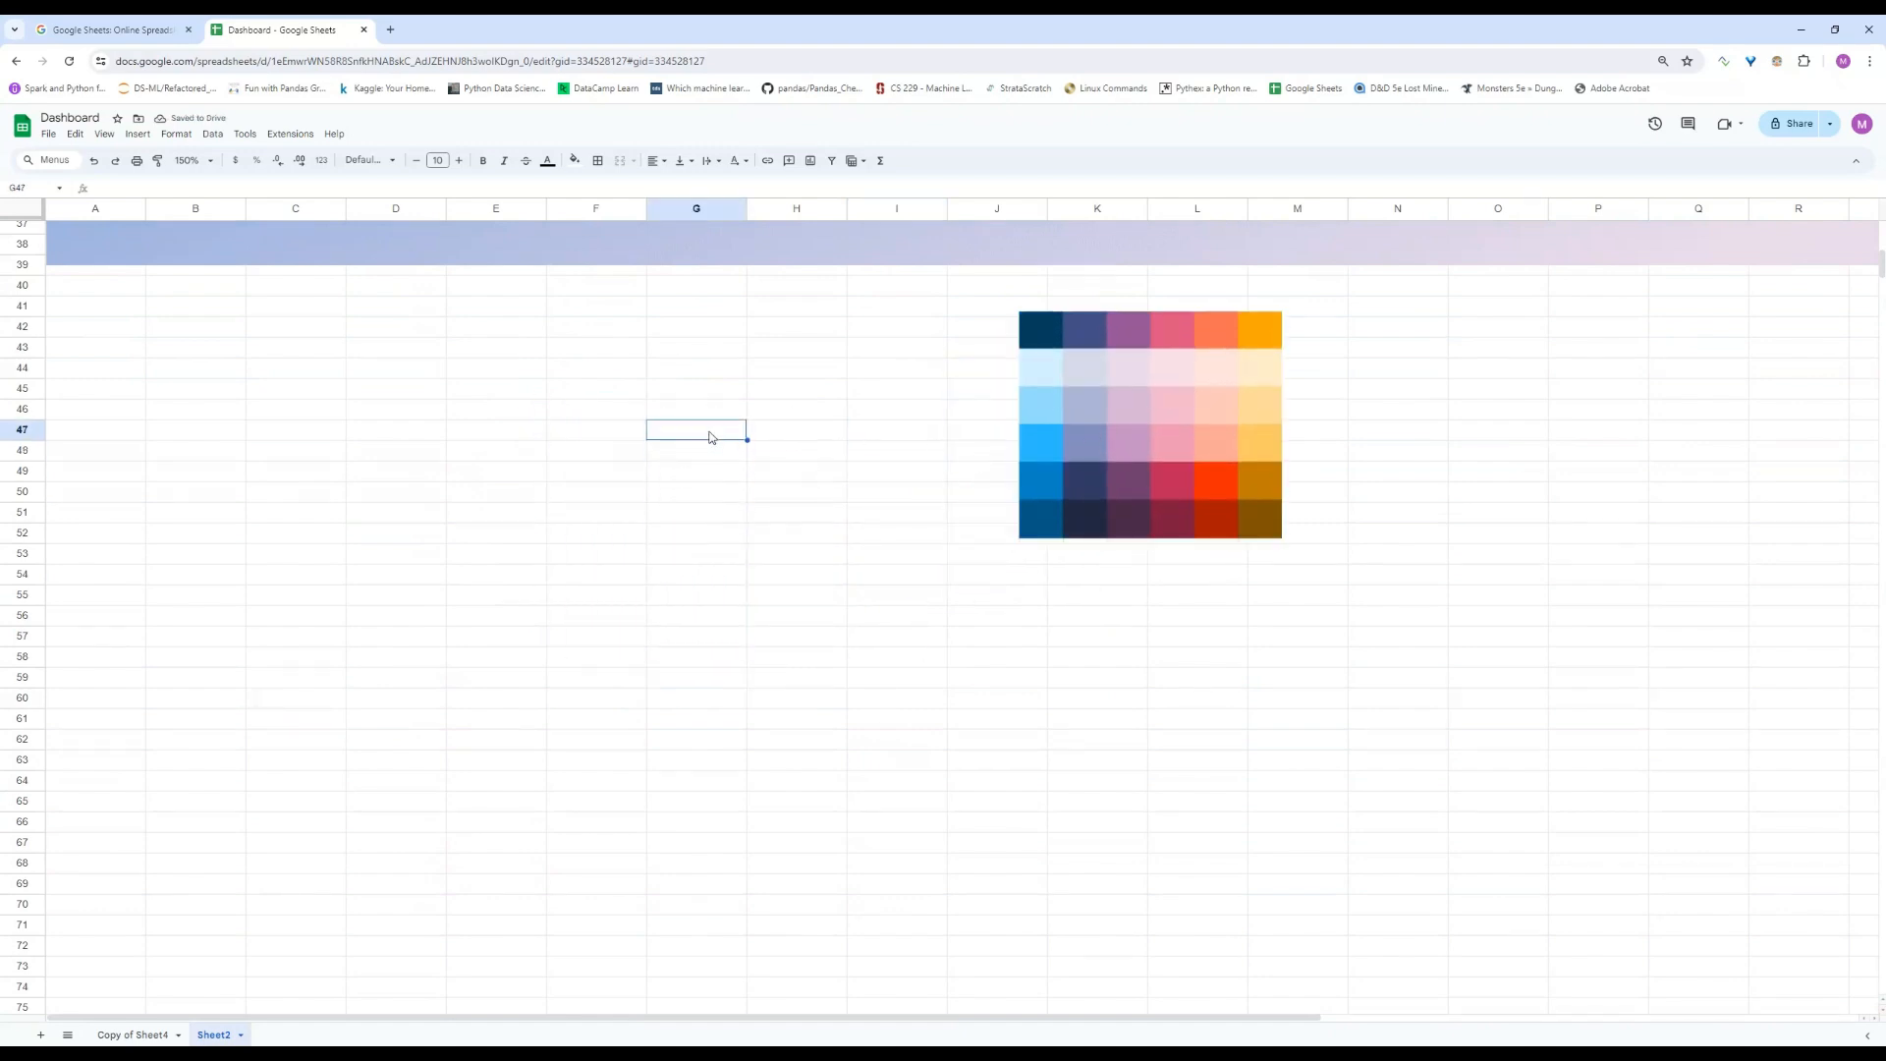
pyautogui.click(574, 160)
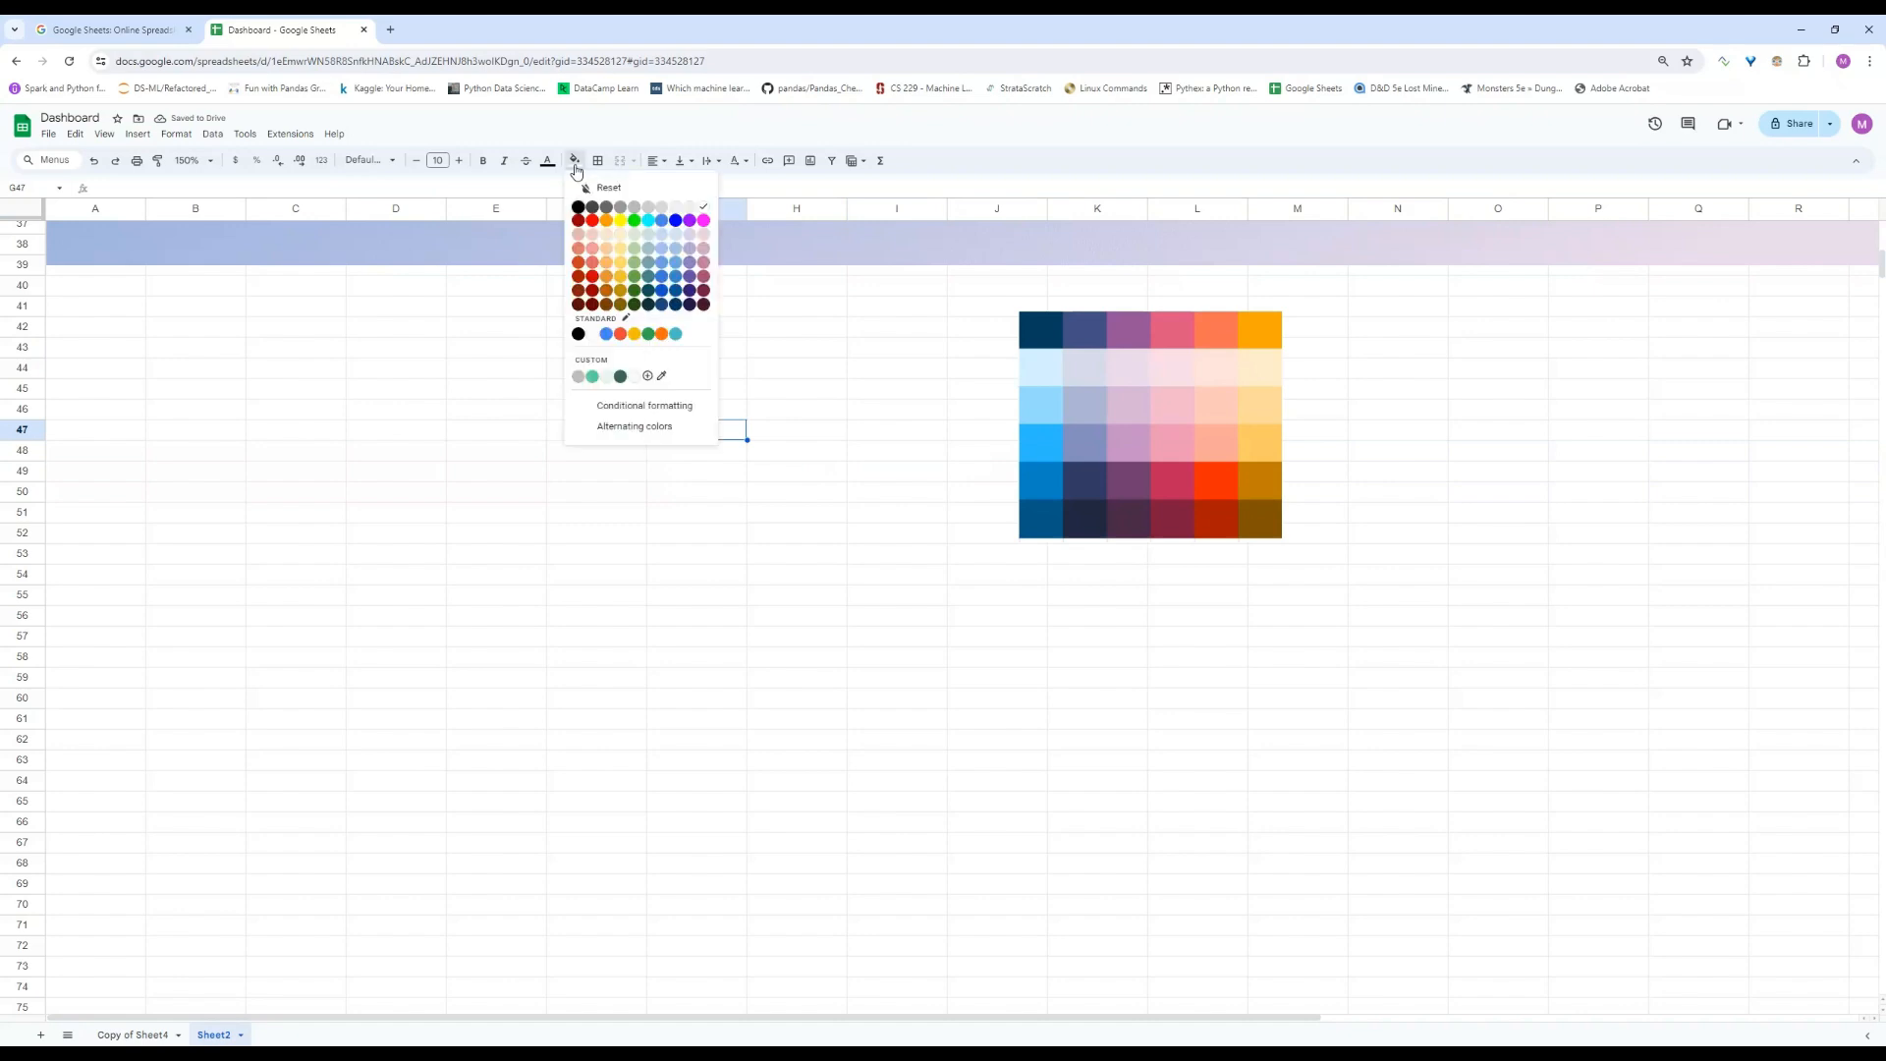
pyautogui.click(665, 377)
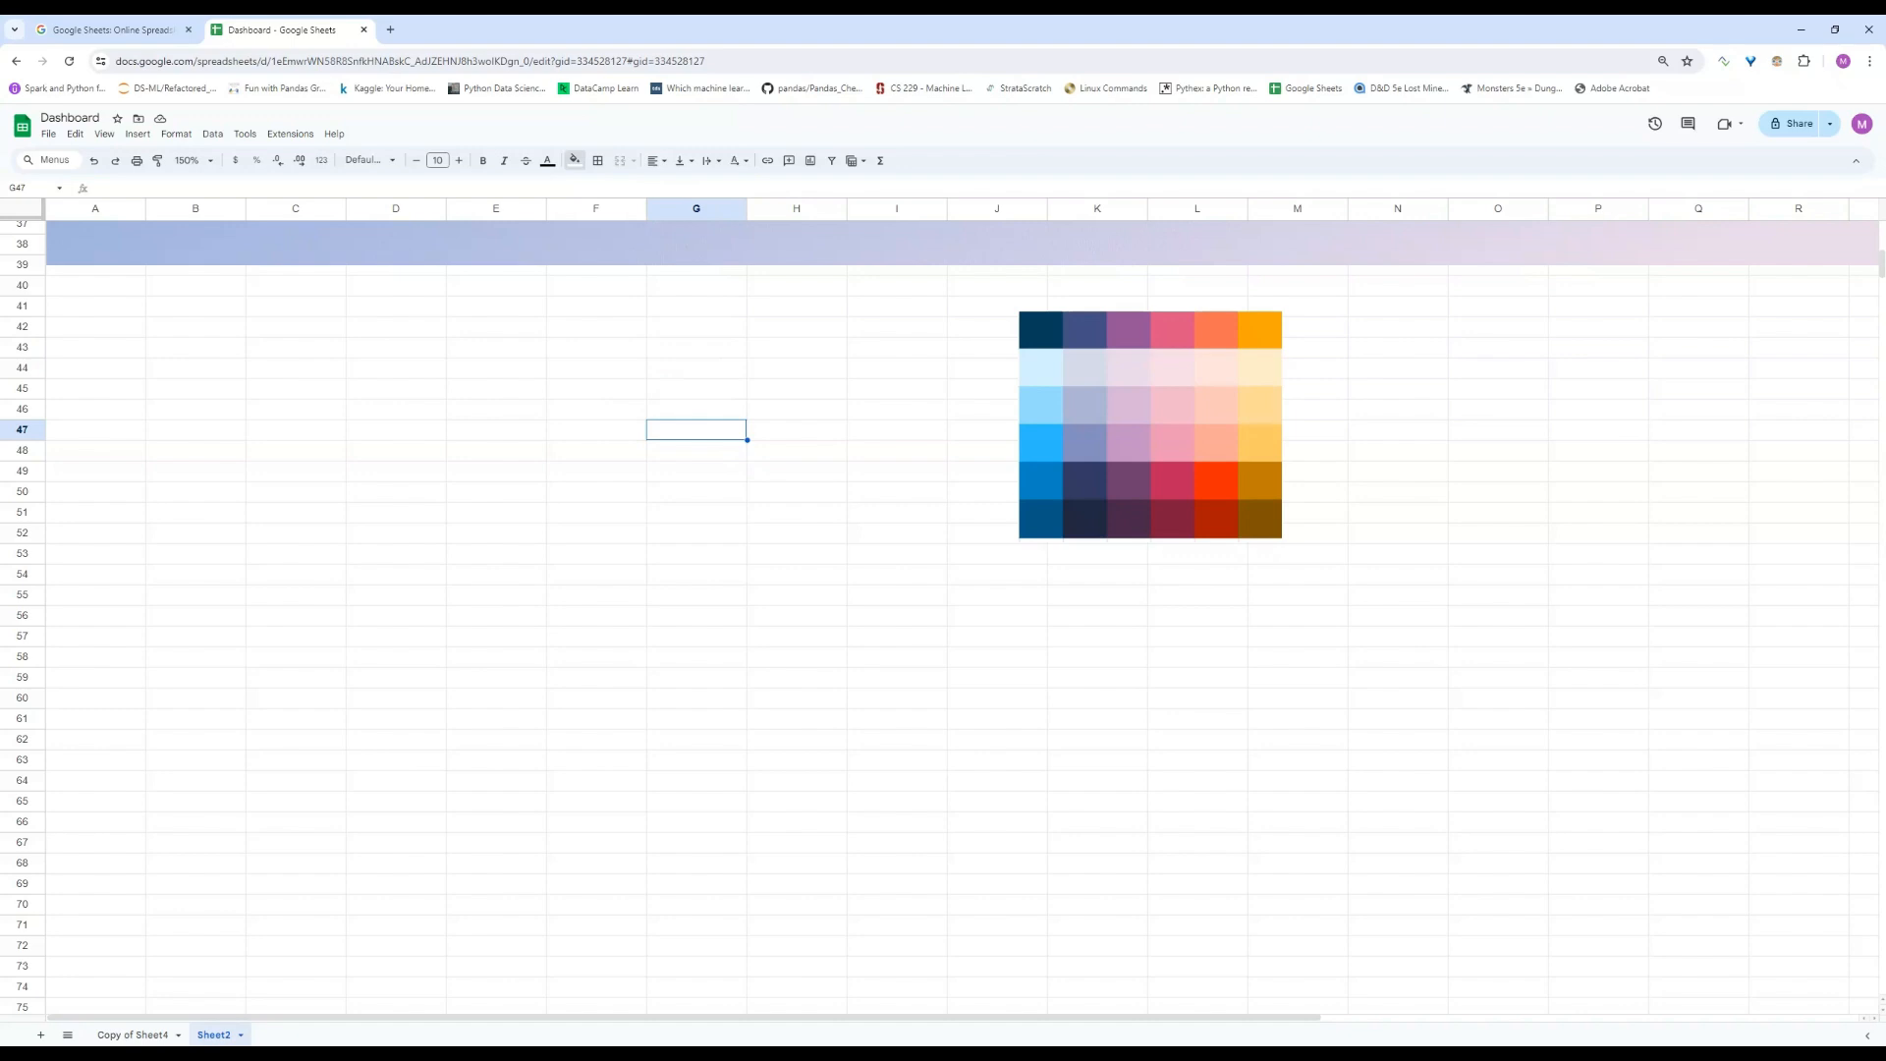
pyautogui.click(1134, 335)
pyautogui.click(653, 475)
pyautogui.moveTo(663, 390); pyautogui.dragTo(688, 445)
pyautogui.click(673, 518)
pyautogui.moveTo(590, 388); pyautogui.dragTo(811, 470)
pyautogui.moveTo(603, 408); pyautogui.dragTo(870, 466)
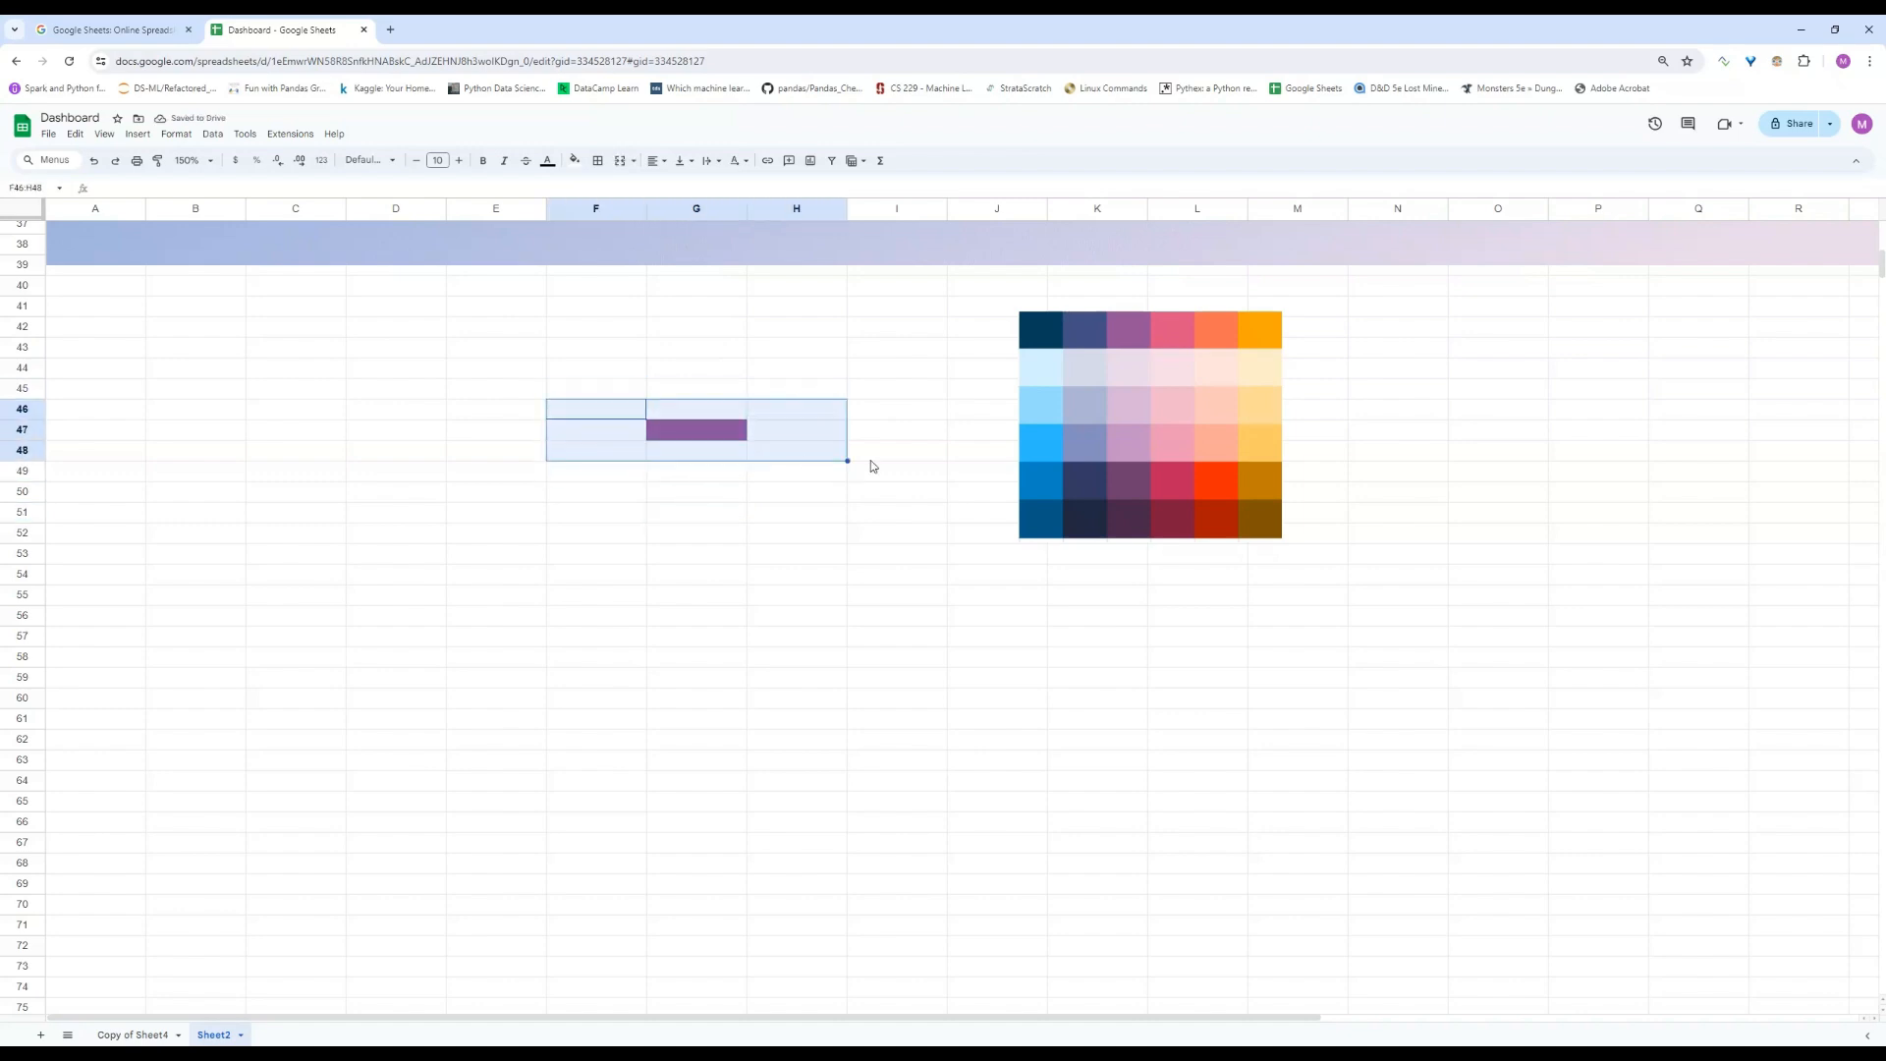
pyautogui.click(685, 578)
# Create a pivot table from Table1 of the sales data, placed on the existing Sheet2 at cell W2.
pyautogui.moveTo(1882, 260); pyautogui.dragTo(1878, 206)
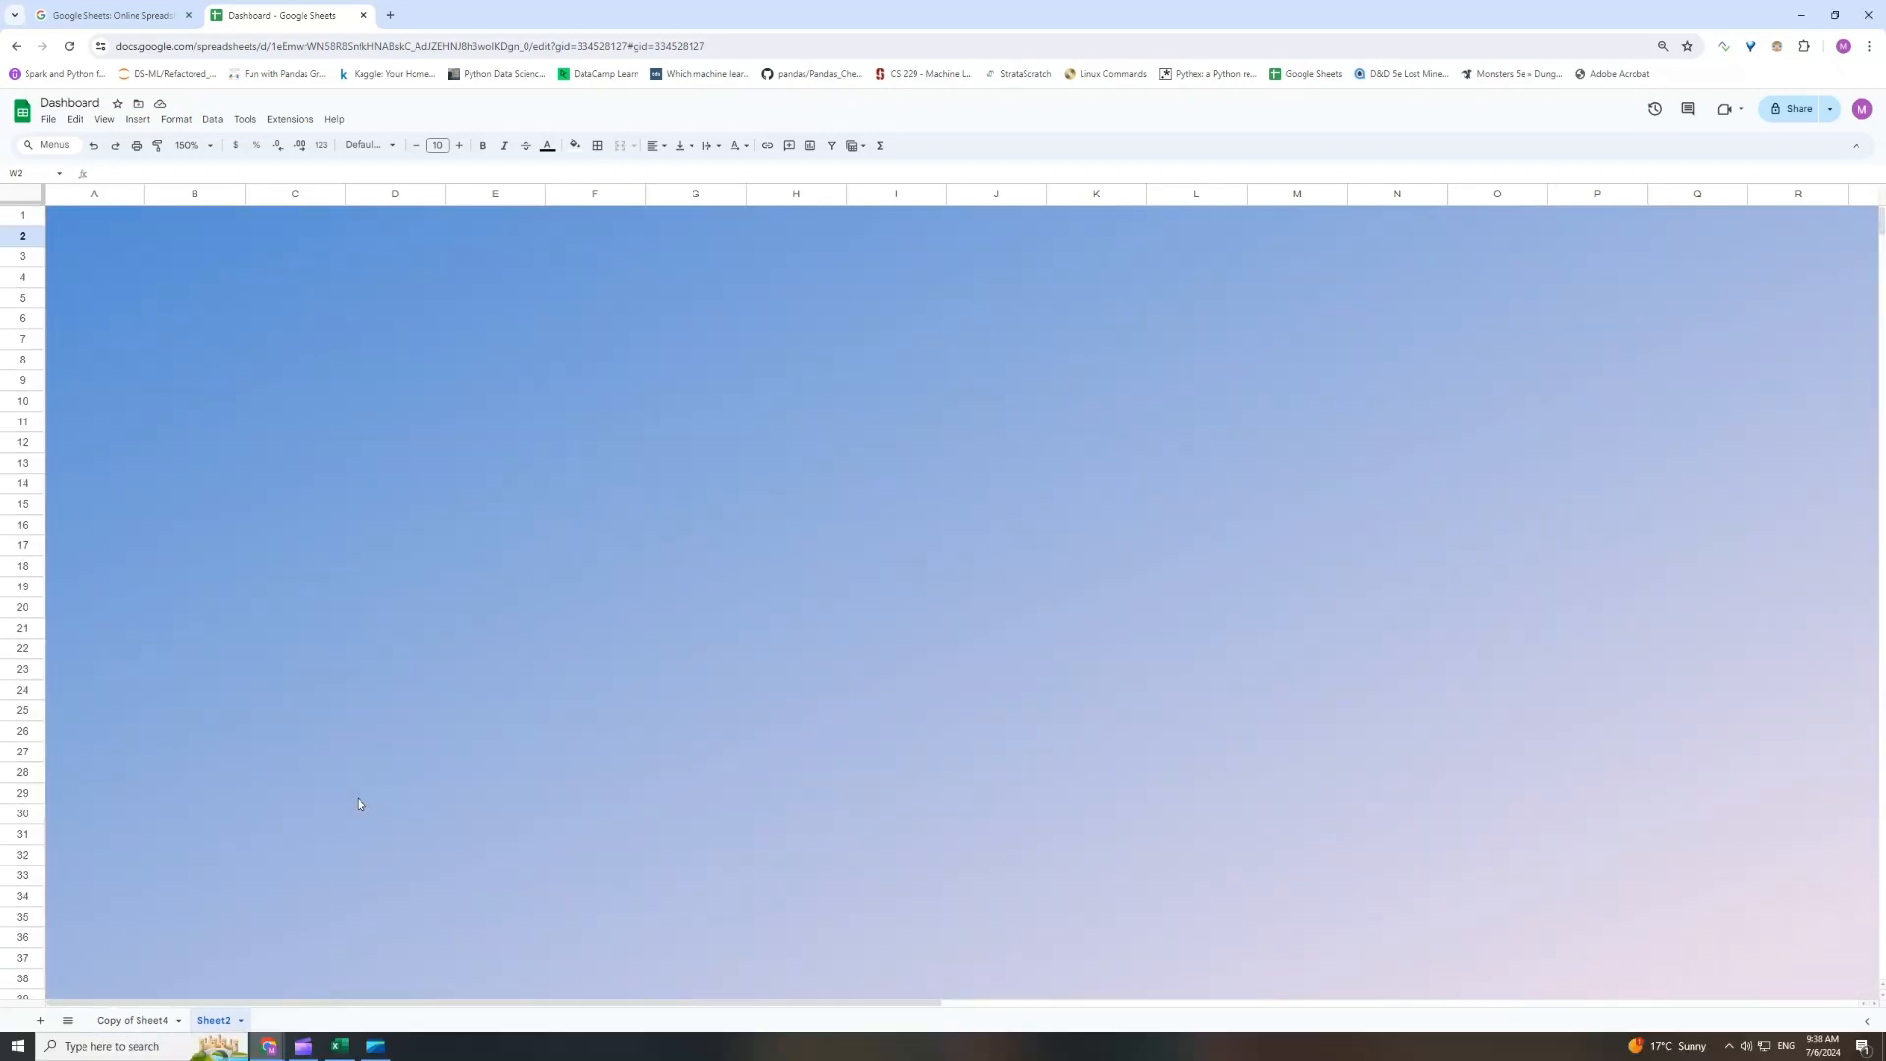
pyautogui.click(133, 1020)
pyautogui.click(138, 119)
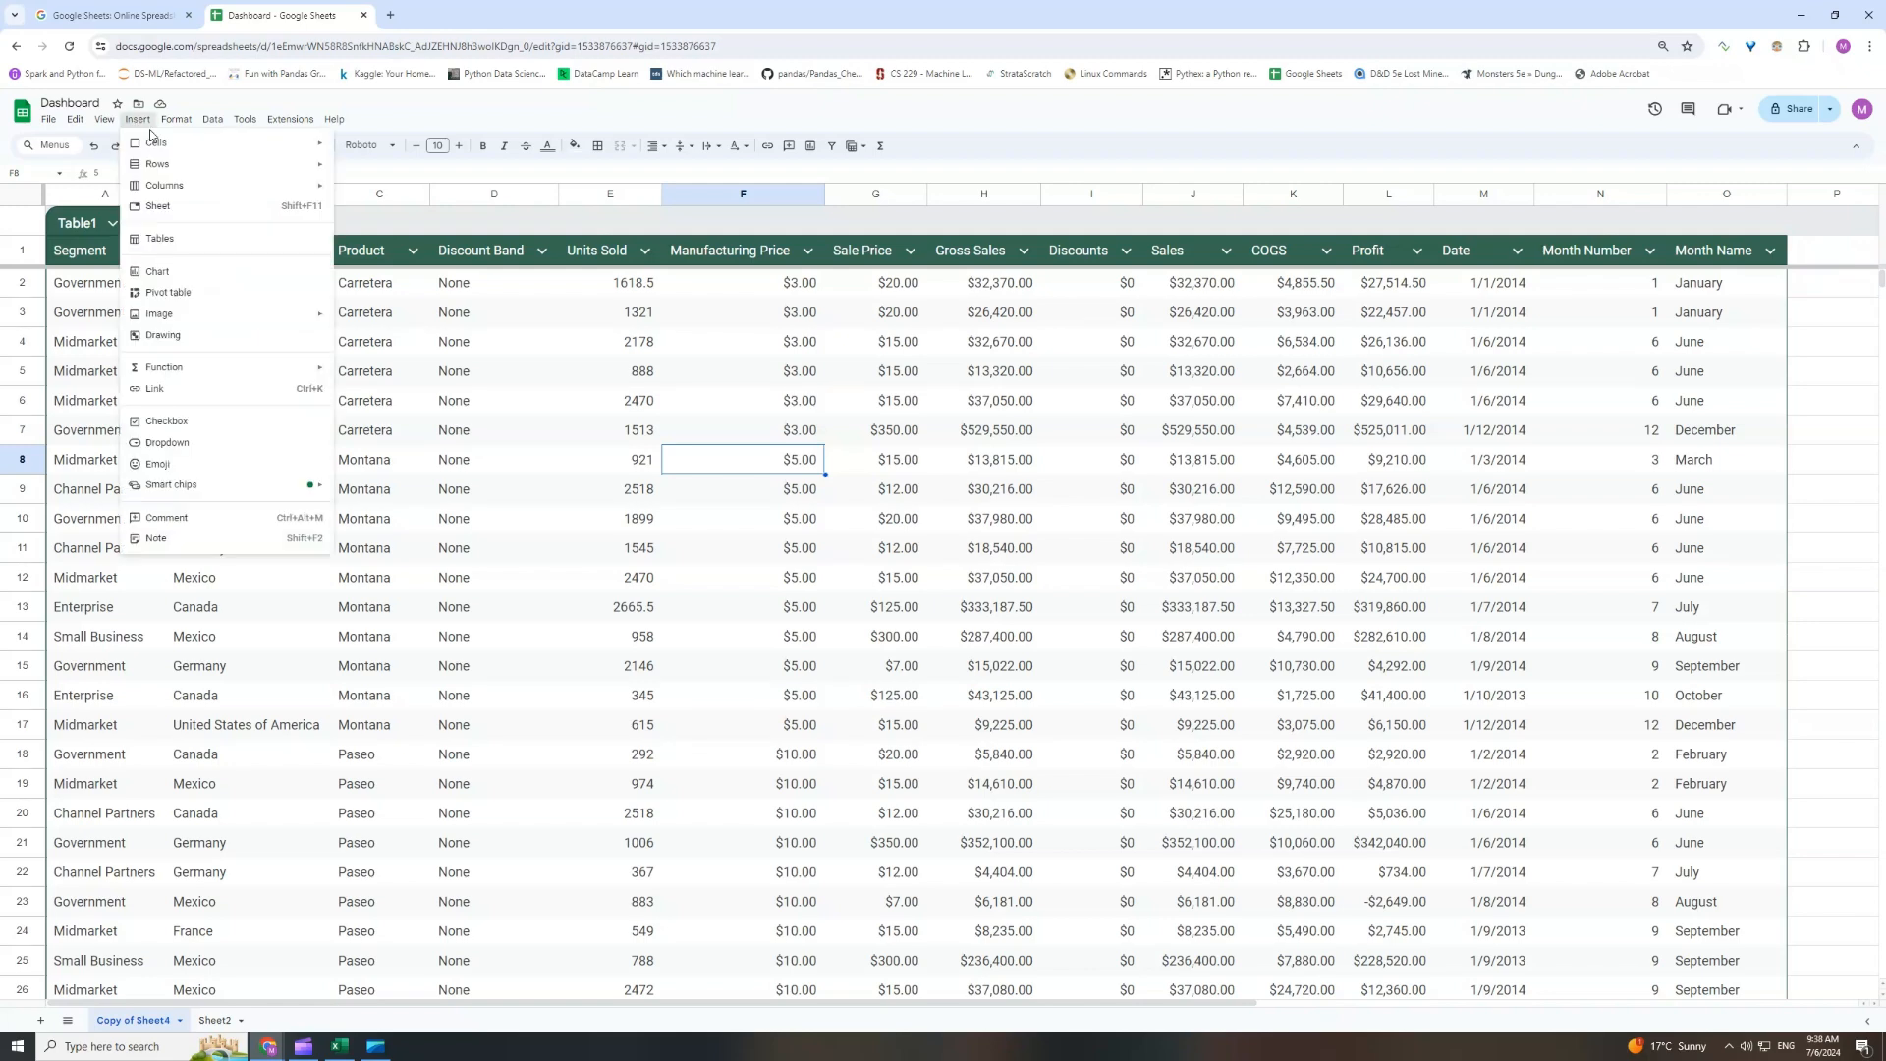
pyautogui.click(191, 287)
pyautogui.click(846, 588)
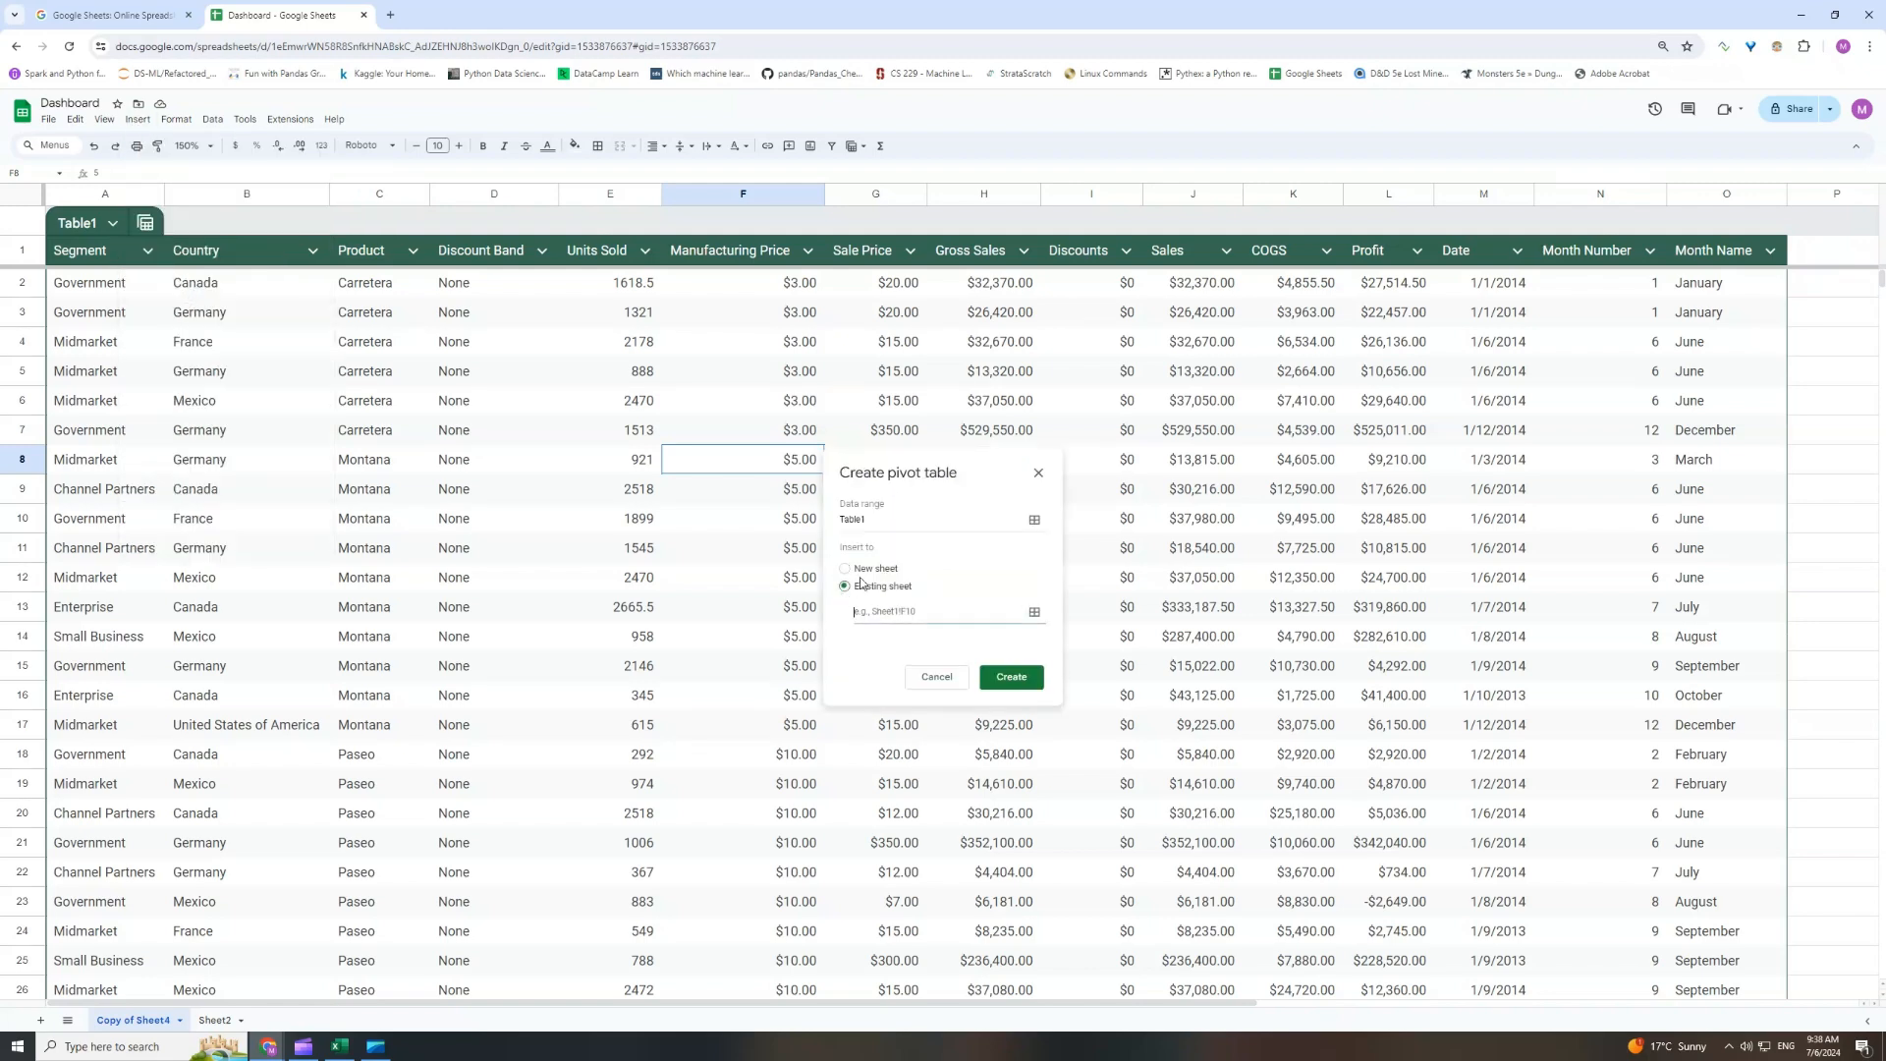
pyautogui.click(1035, 612)
pyautogui.click(214, 1020)
pyautogui.click(552, 236)
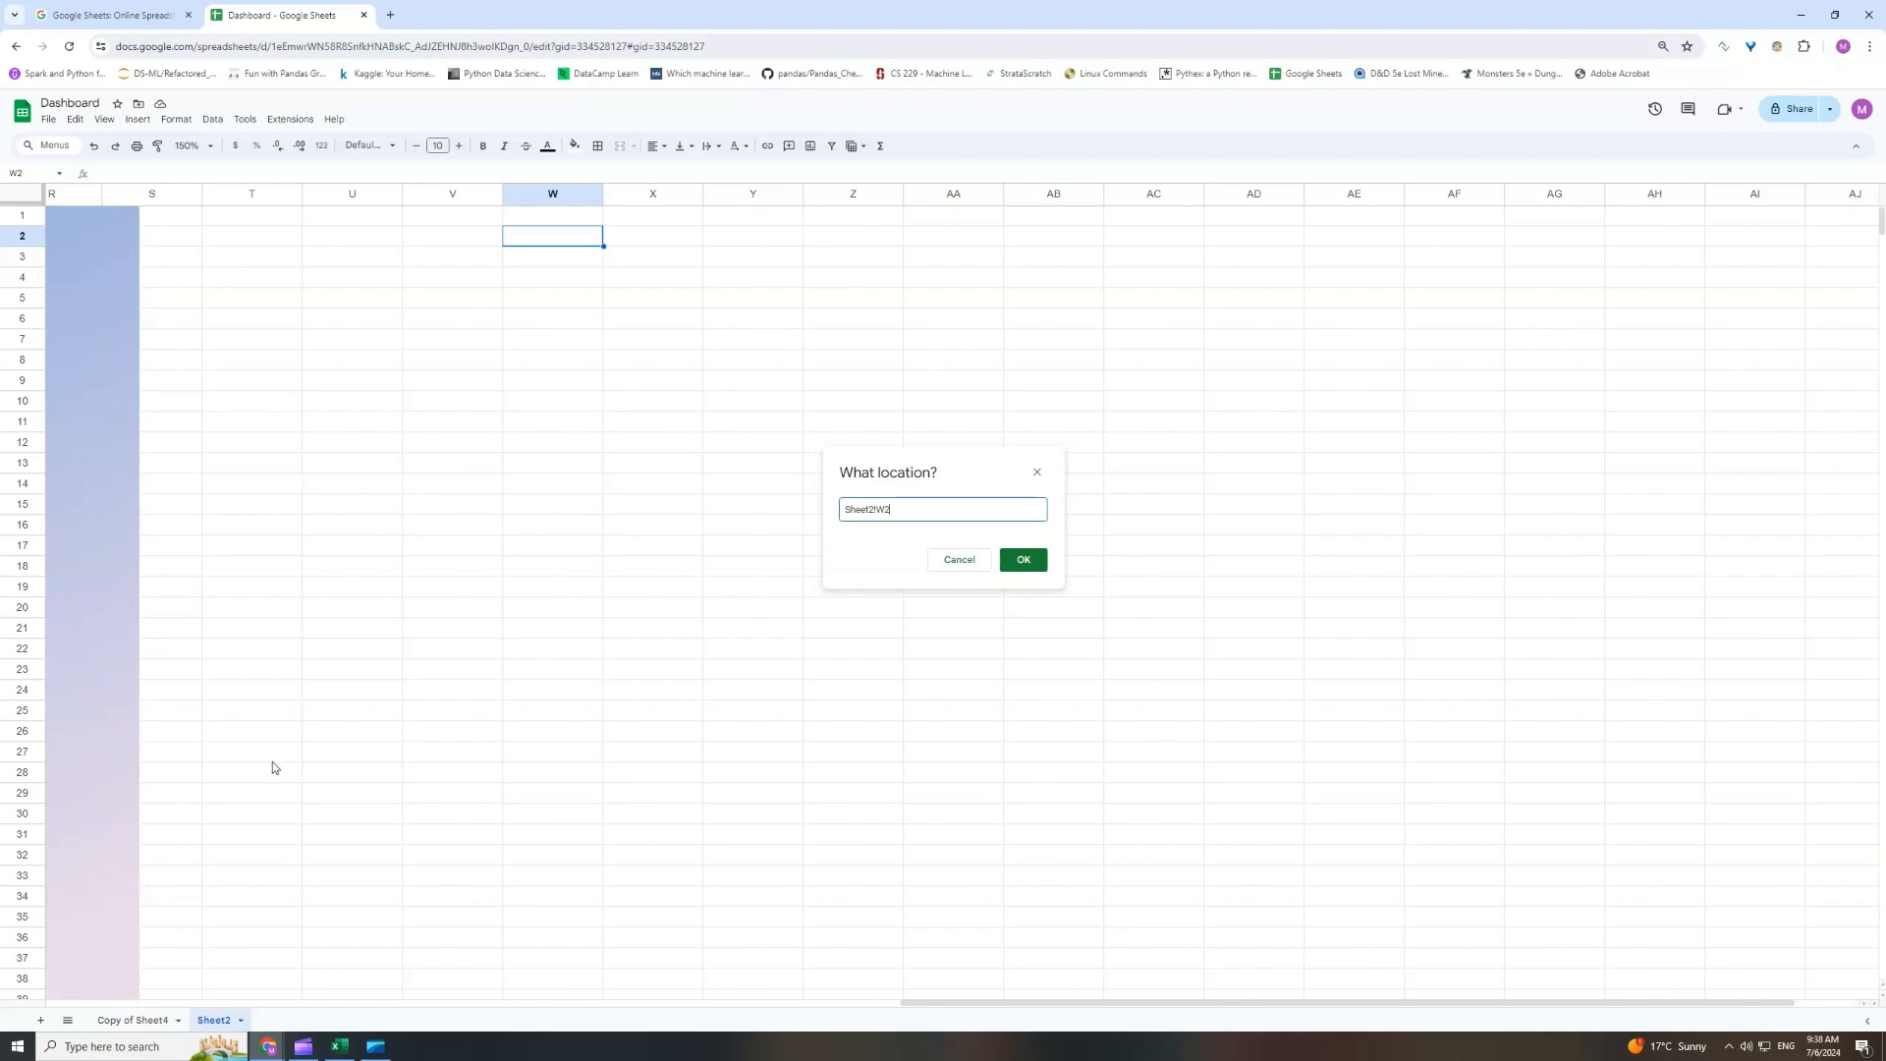
pyautogui.click(1022, 559)
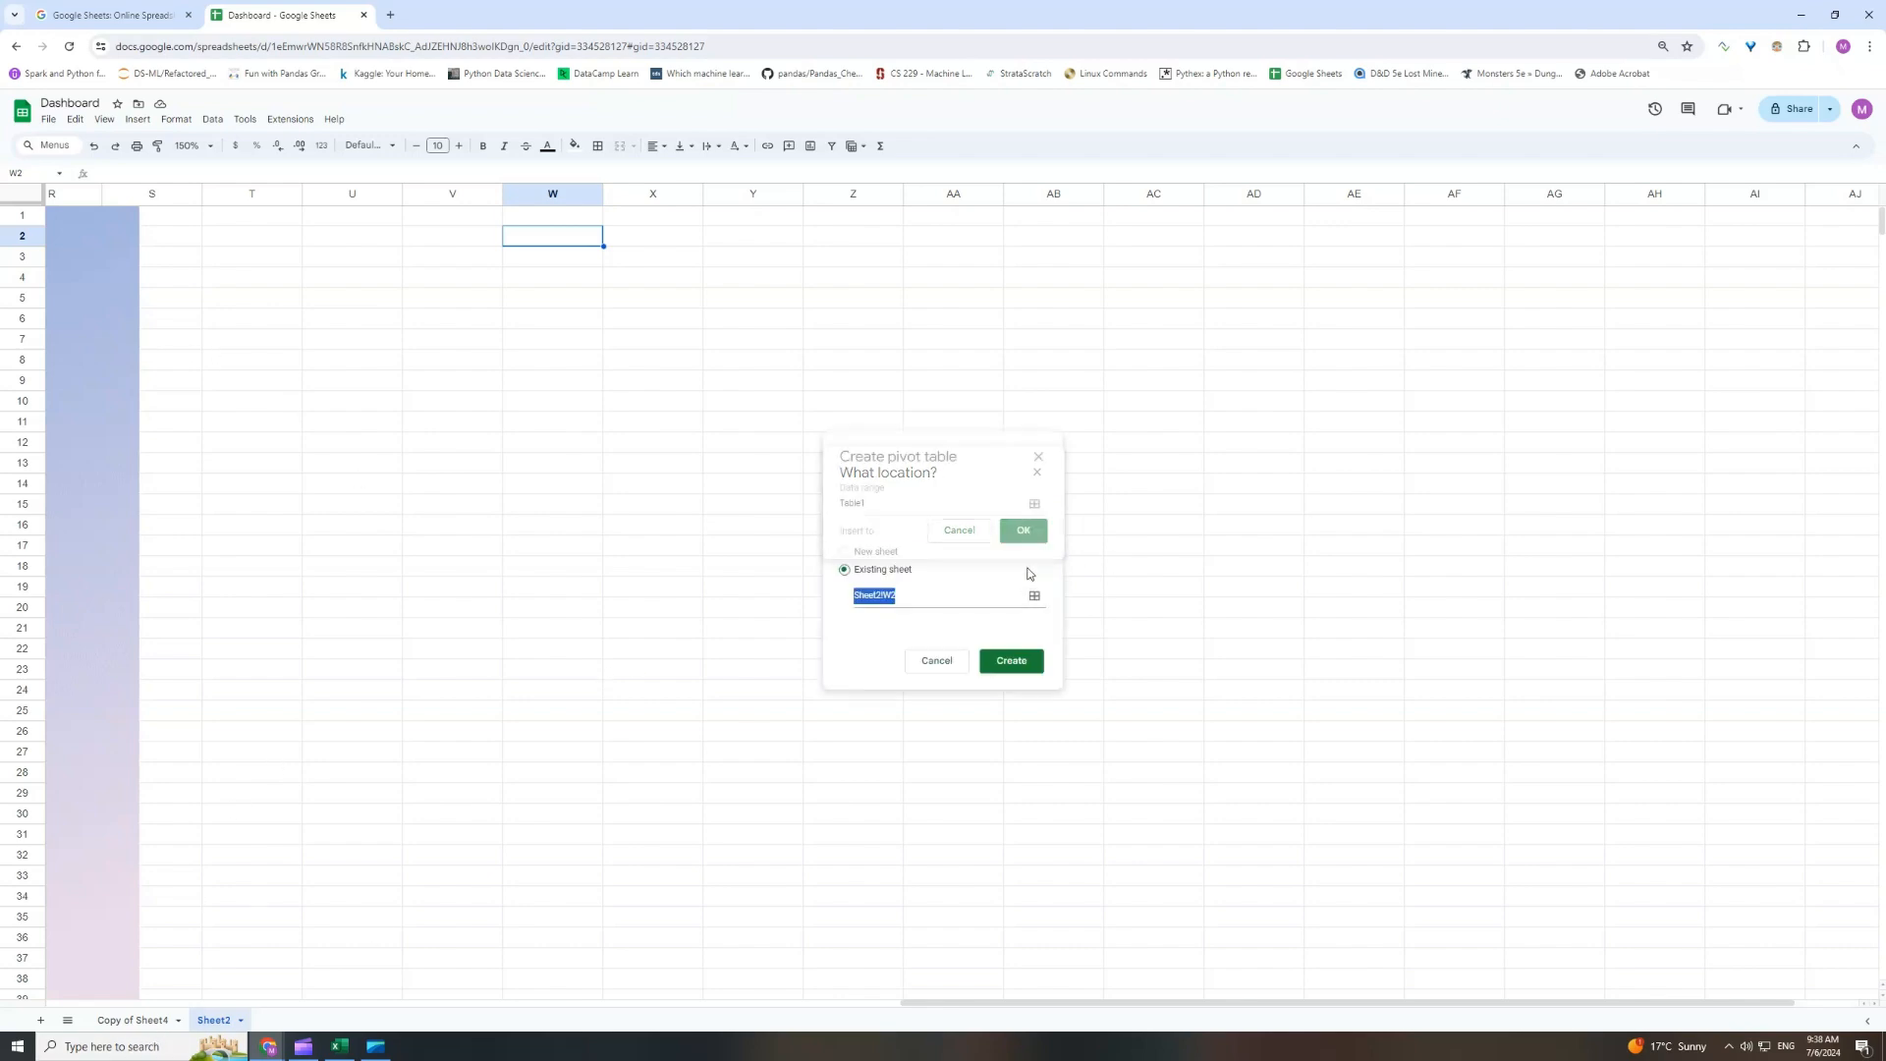
pyautogui.click(1010, 661)
# Set up the pivot table with Month Number as rows and the sum of Profit as values, without row totals.
pyautogui.click(657, 521)
pyautogui.click(548, 262)
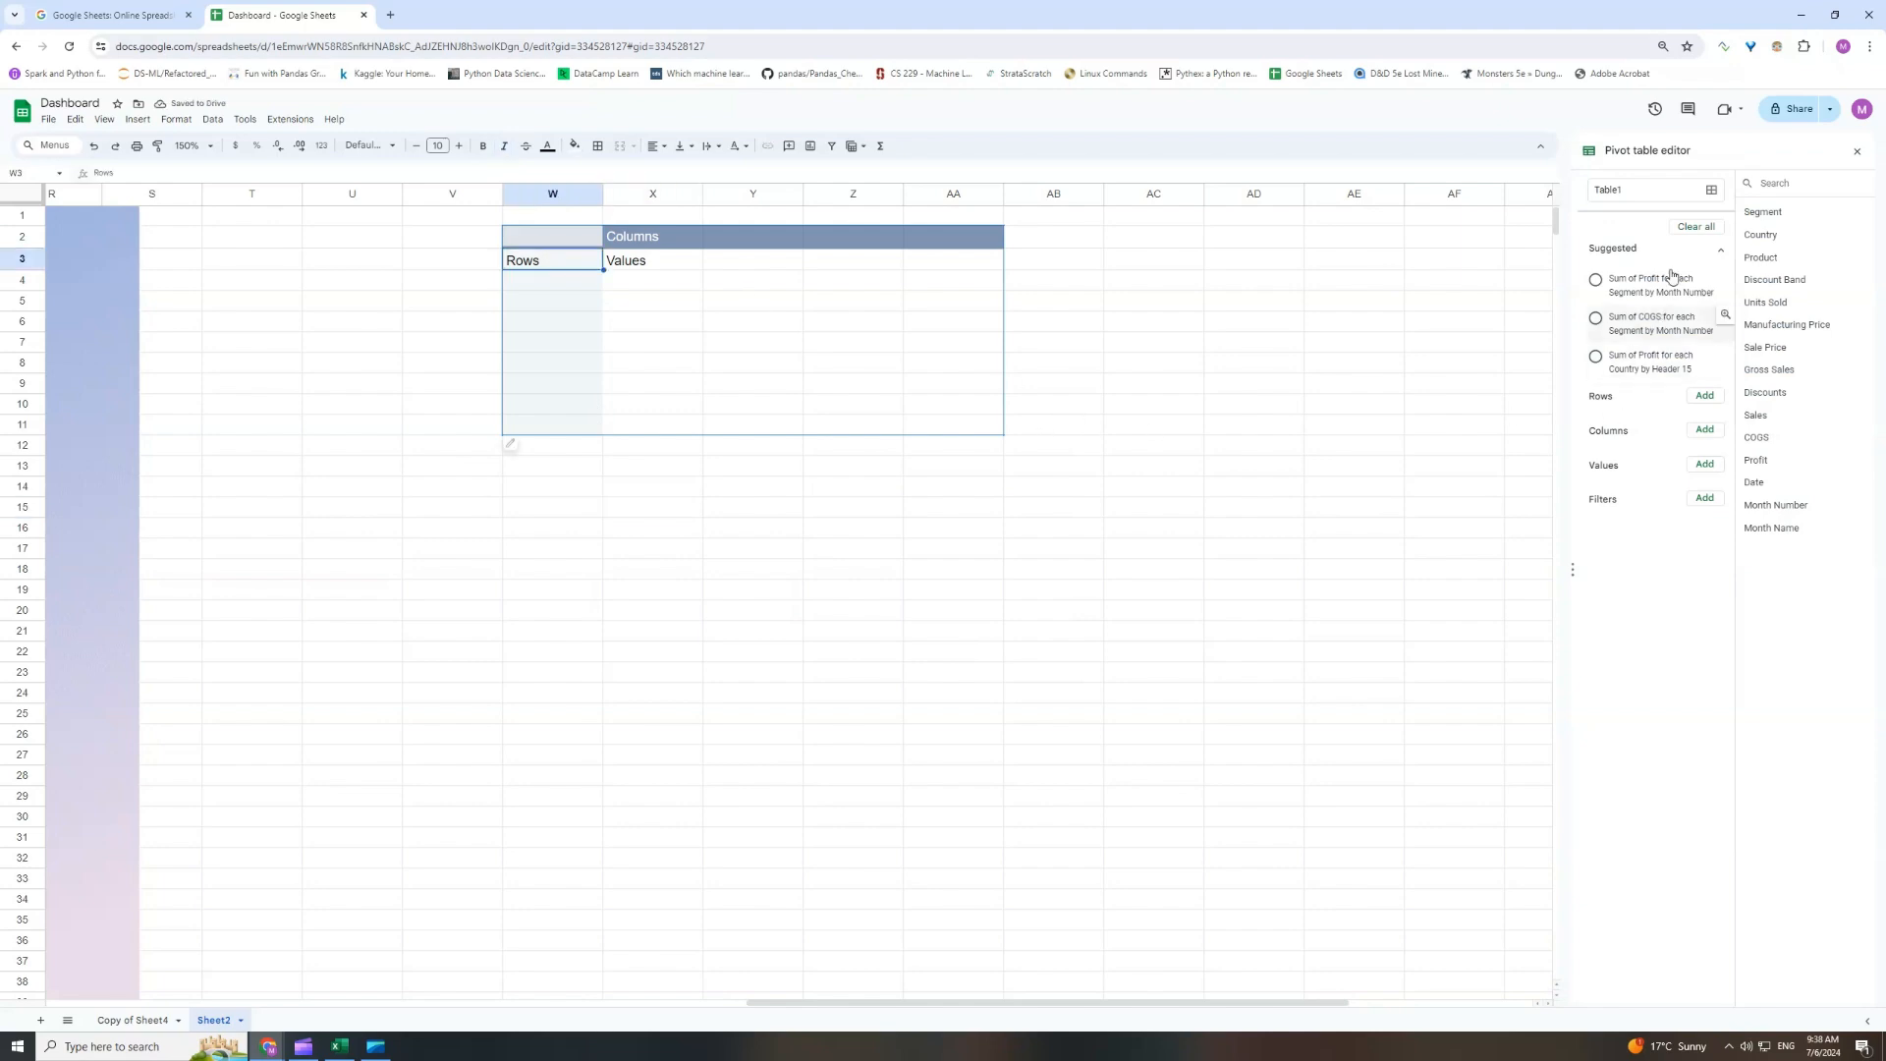
pyautogui.click(1721, 250)
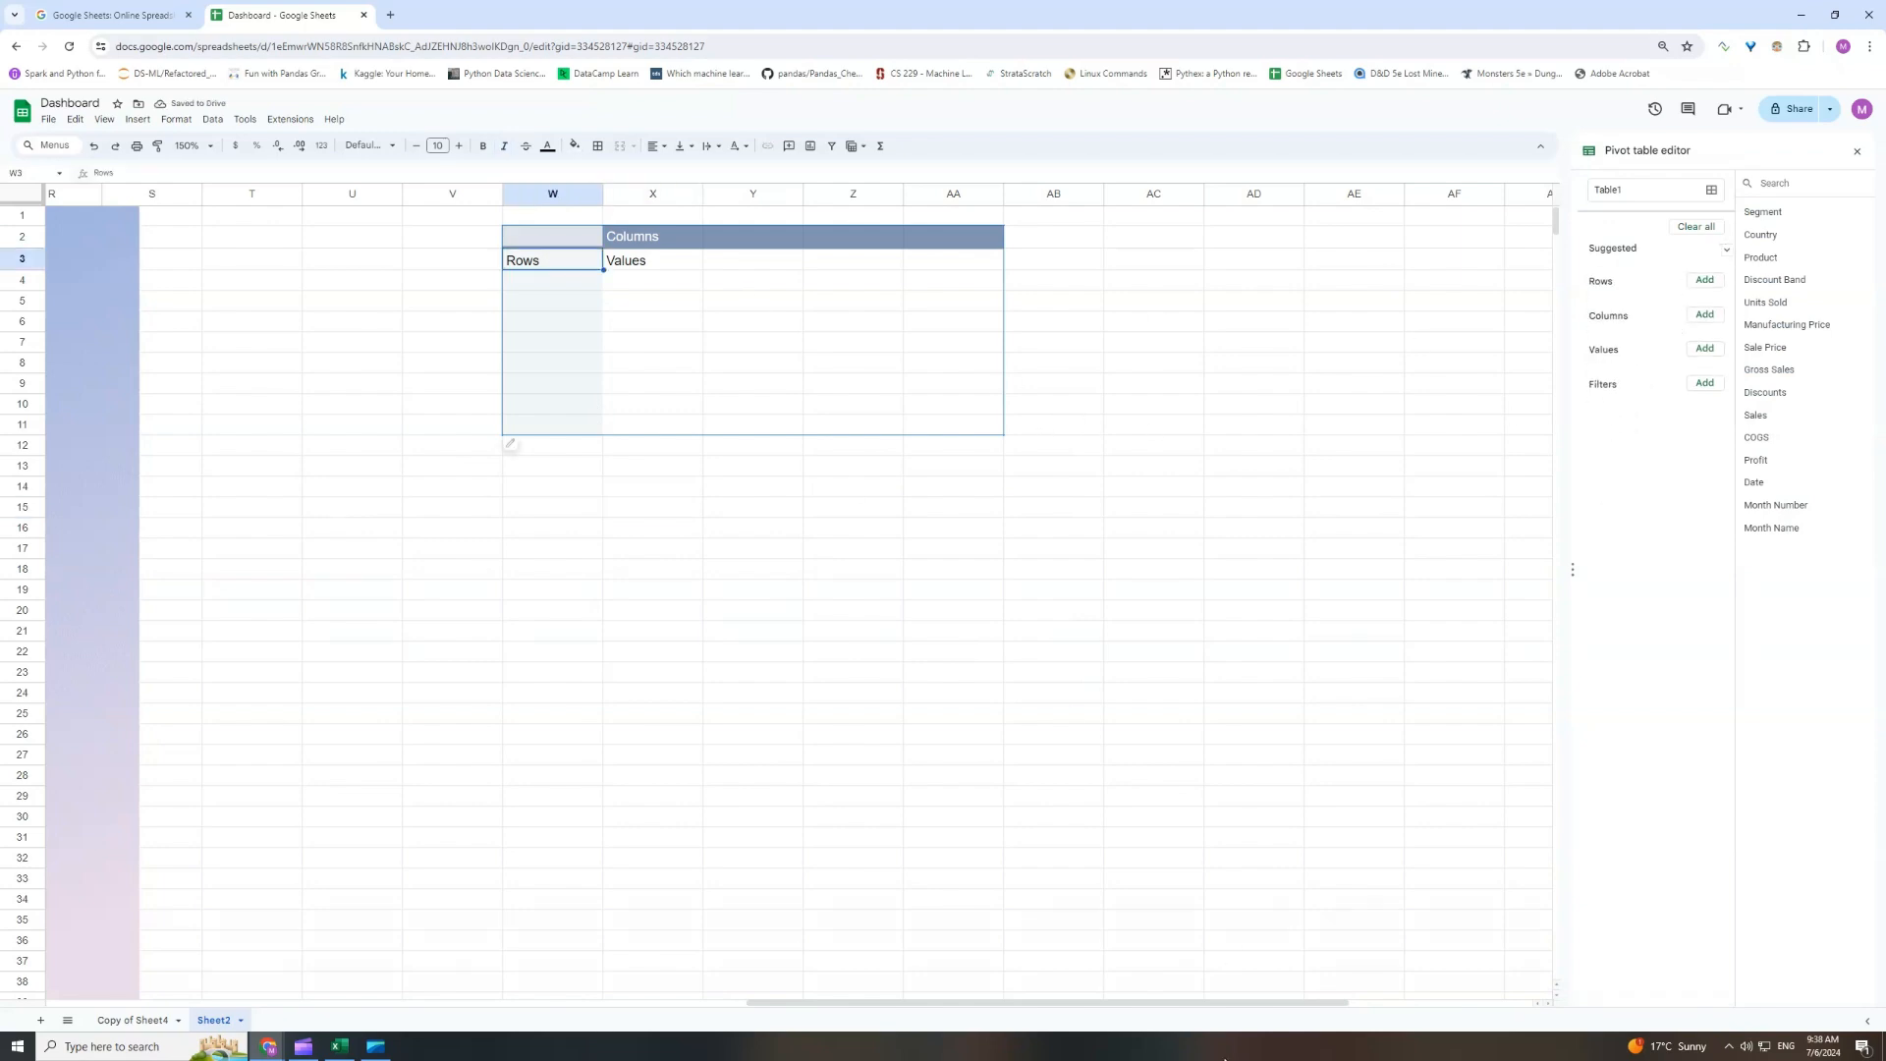
pyautogui.moveTo(1191, 1012); pyautogui.dragTo(1115, 1012)
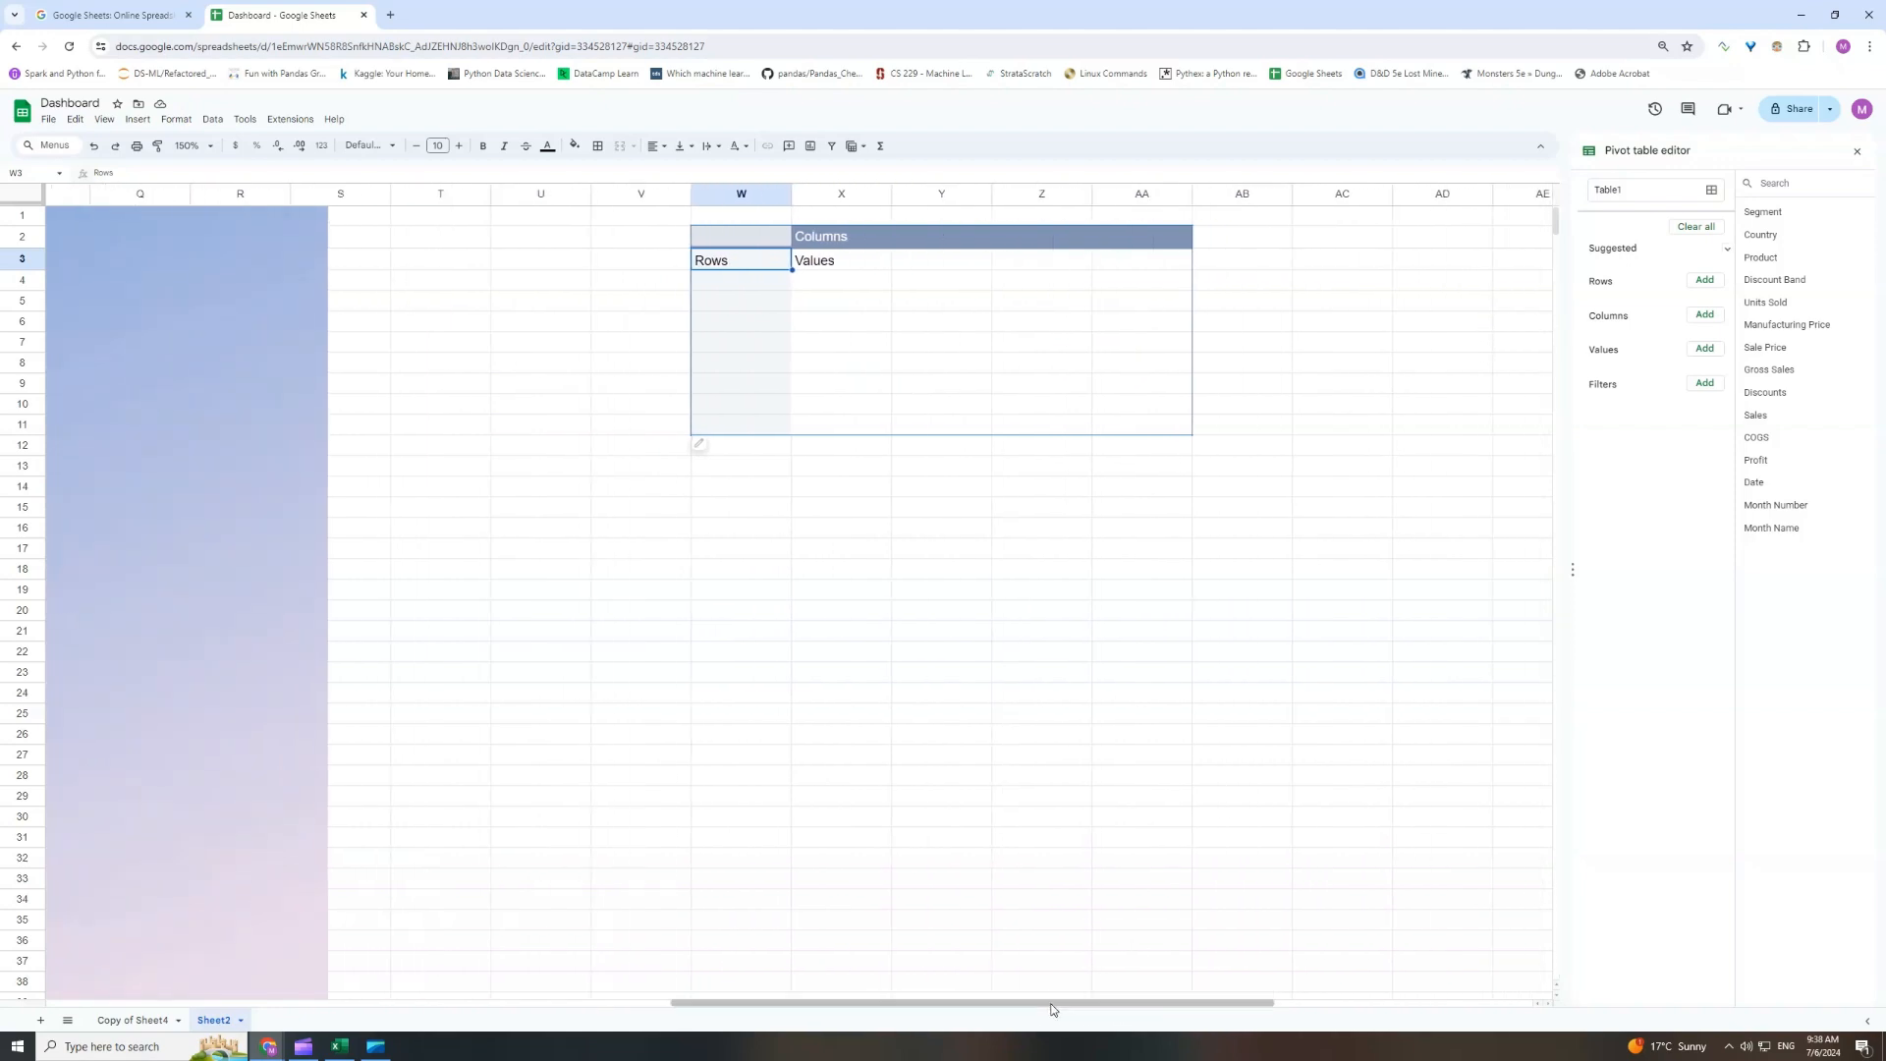
pyautogui.moveTo(917, 1004)
pyautogui.mouseDown()
pyautogui.moveTo(391, 987)
pyautogui.moveTo(928, 985)
pyautogui.mouseUp()
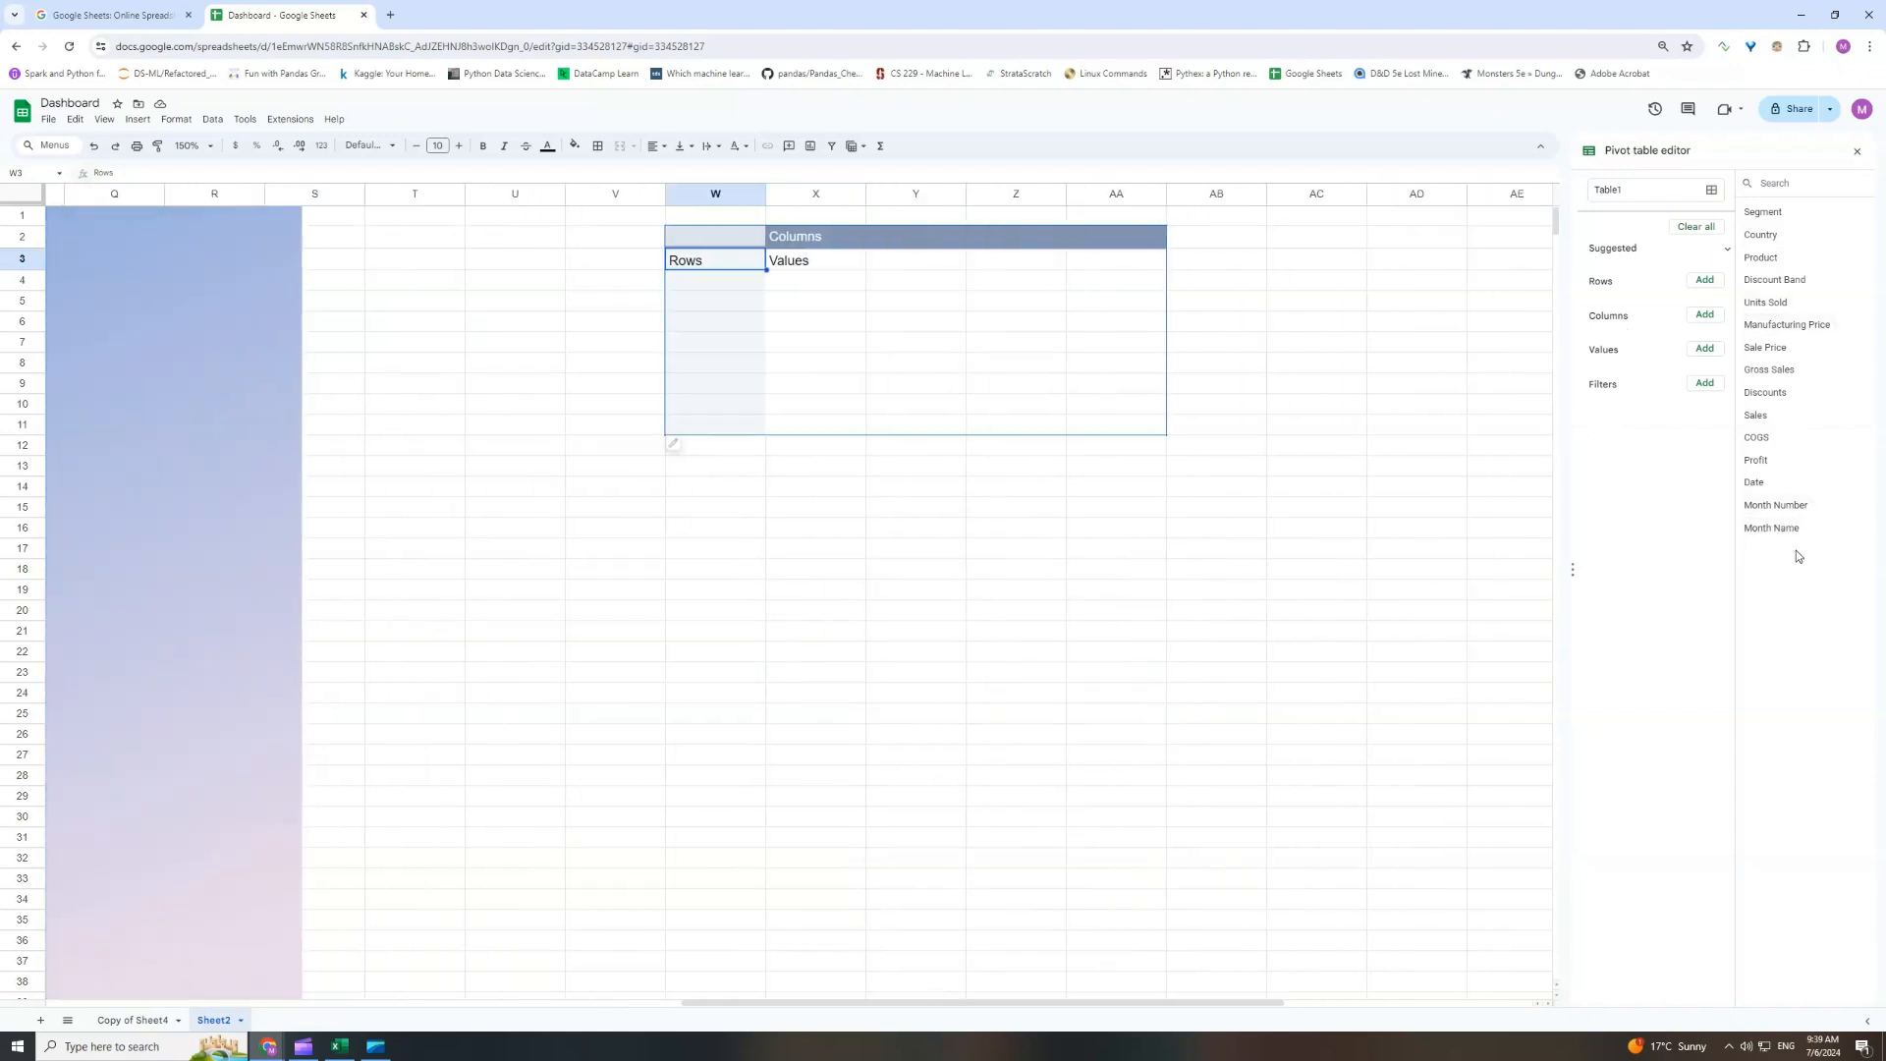
pyautogui.moveTo(1775, 505); pyautogui.dragTo(1626, 305)
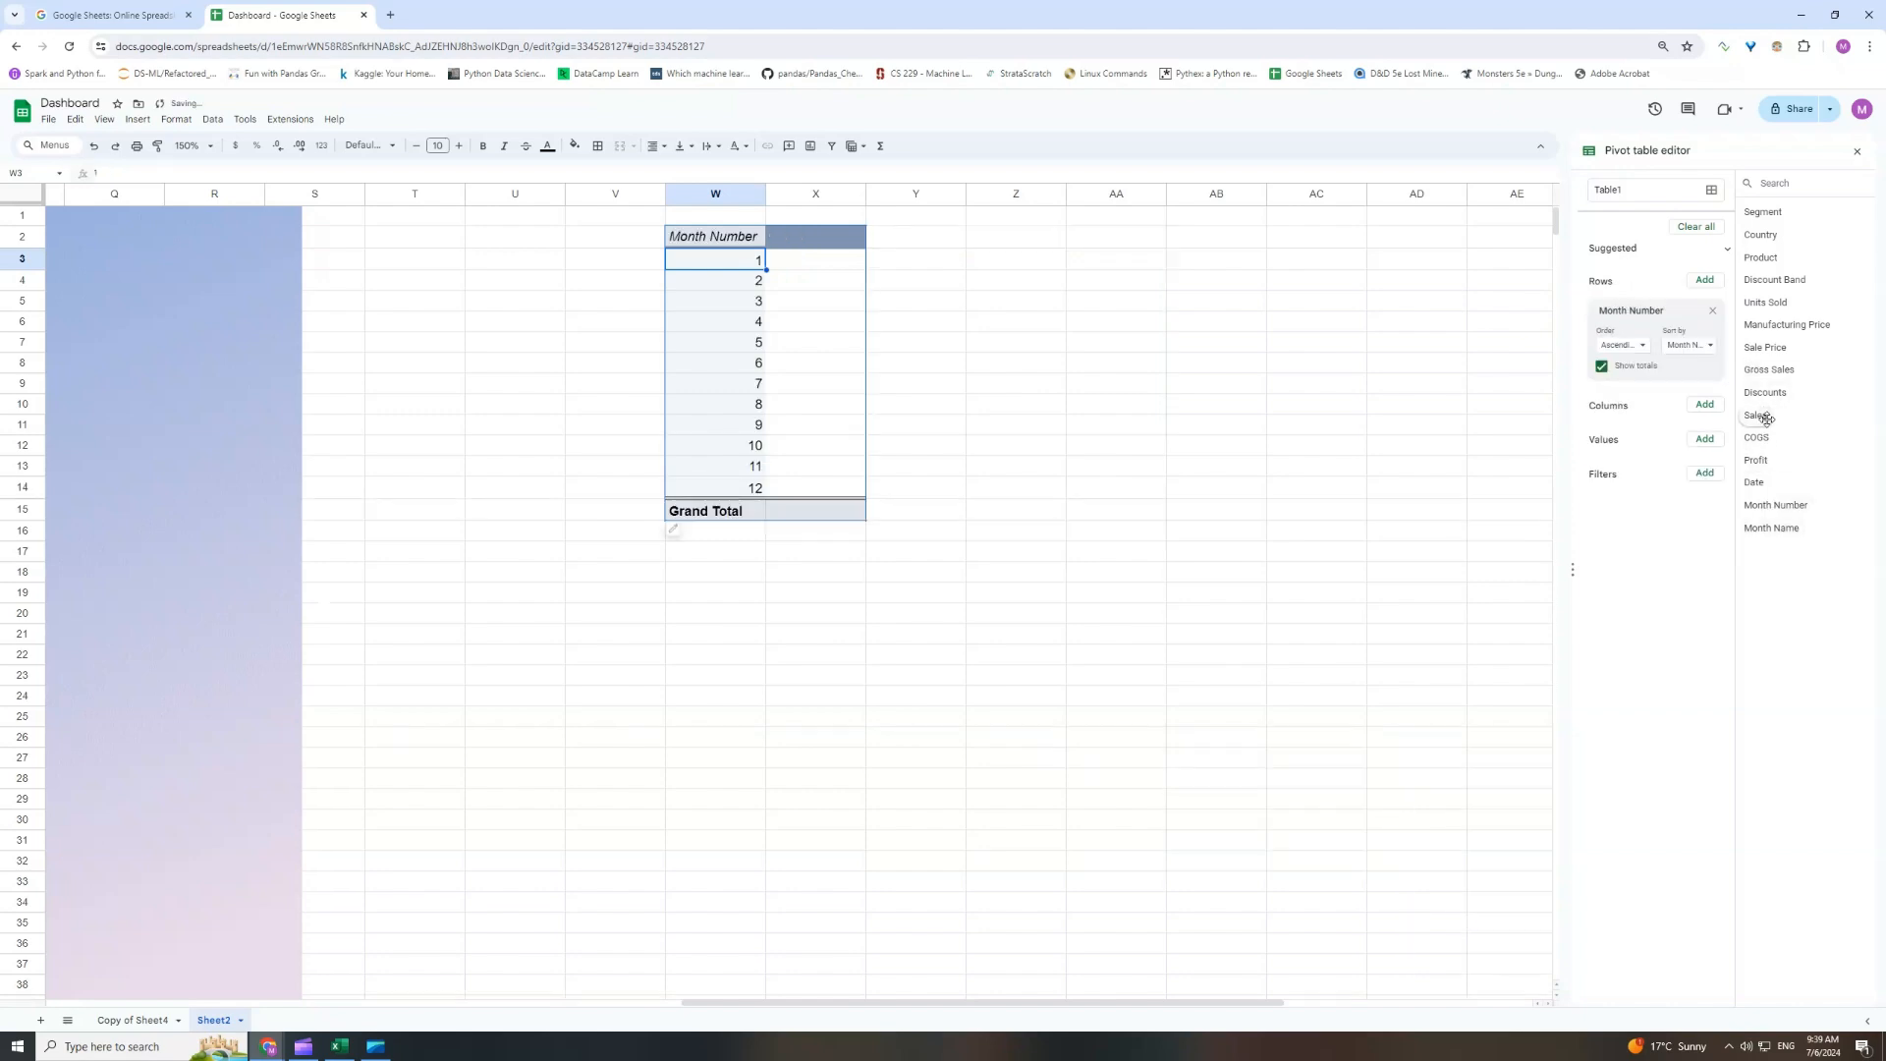
pyautogui.moveTo(1755, 459); pyautogui.dragTo(1615, 456)
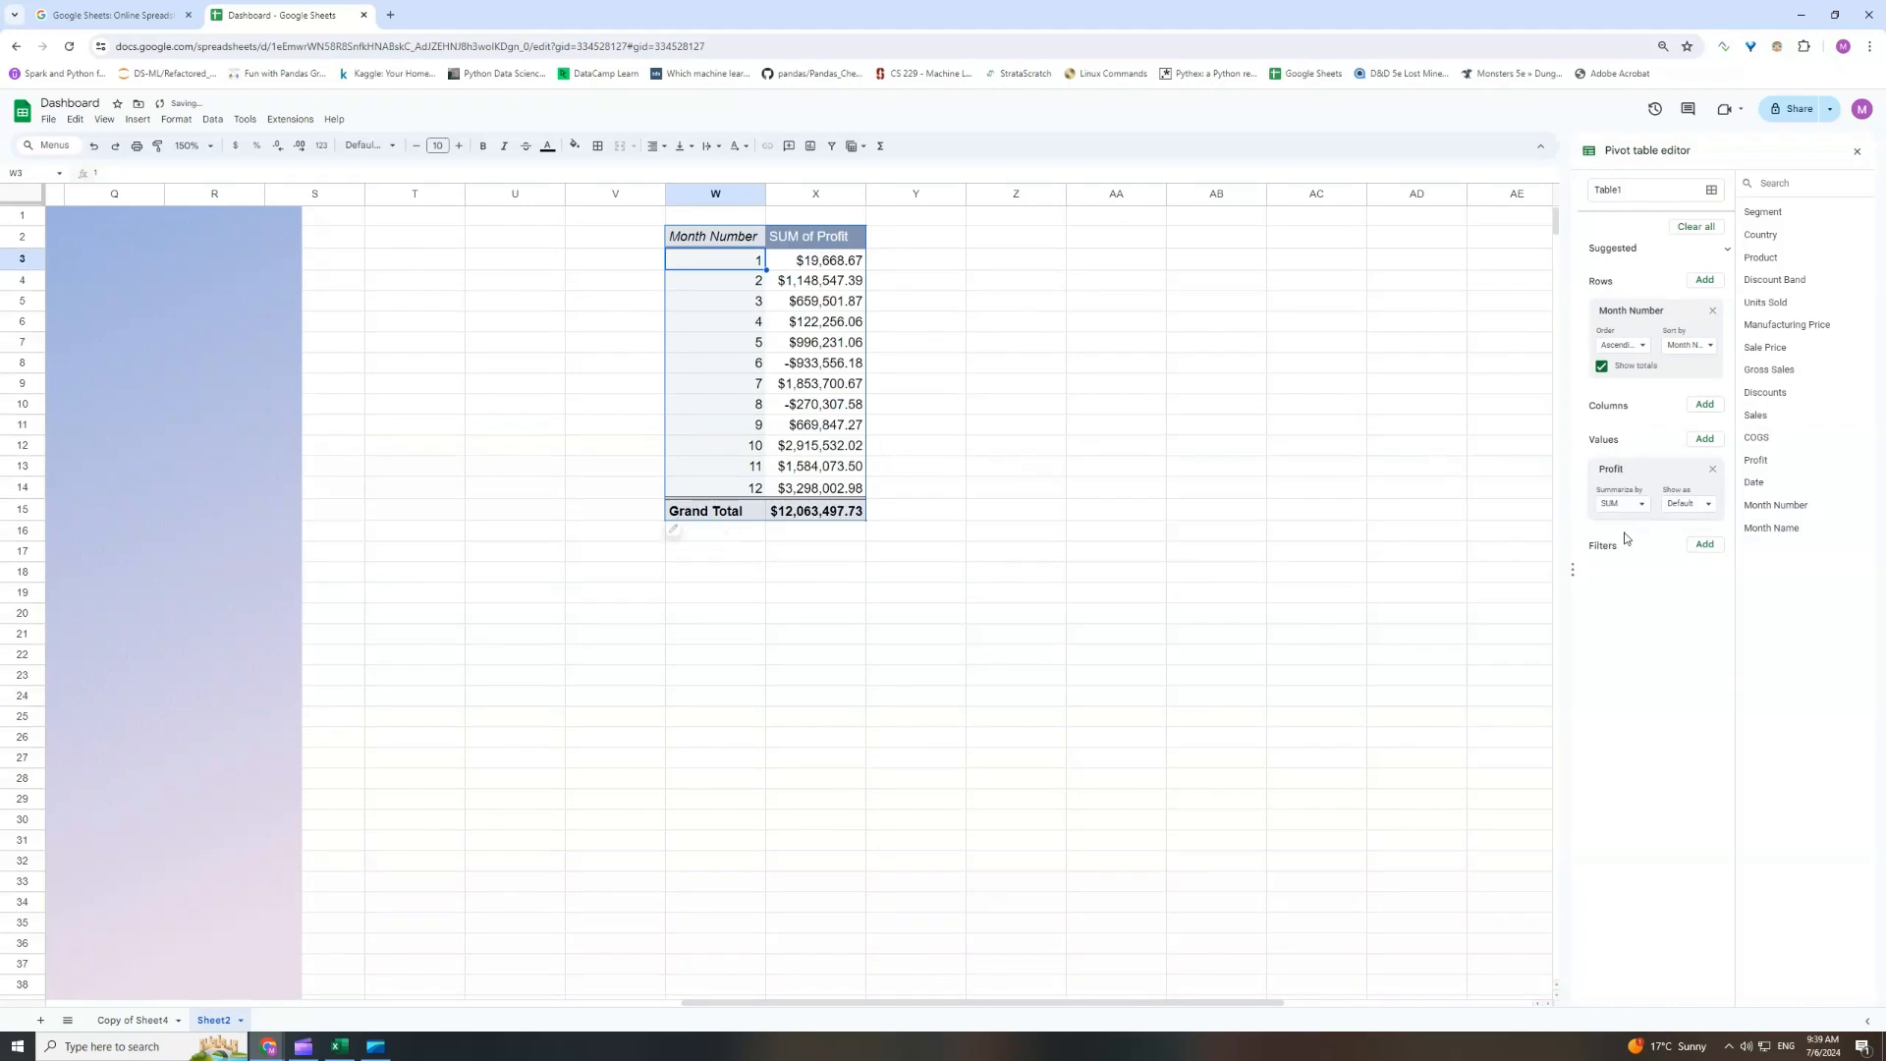
pyautogui.click(1601, 365)
pyautogui.click(1118, 462)
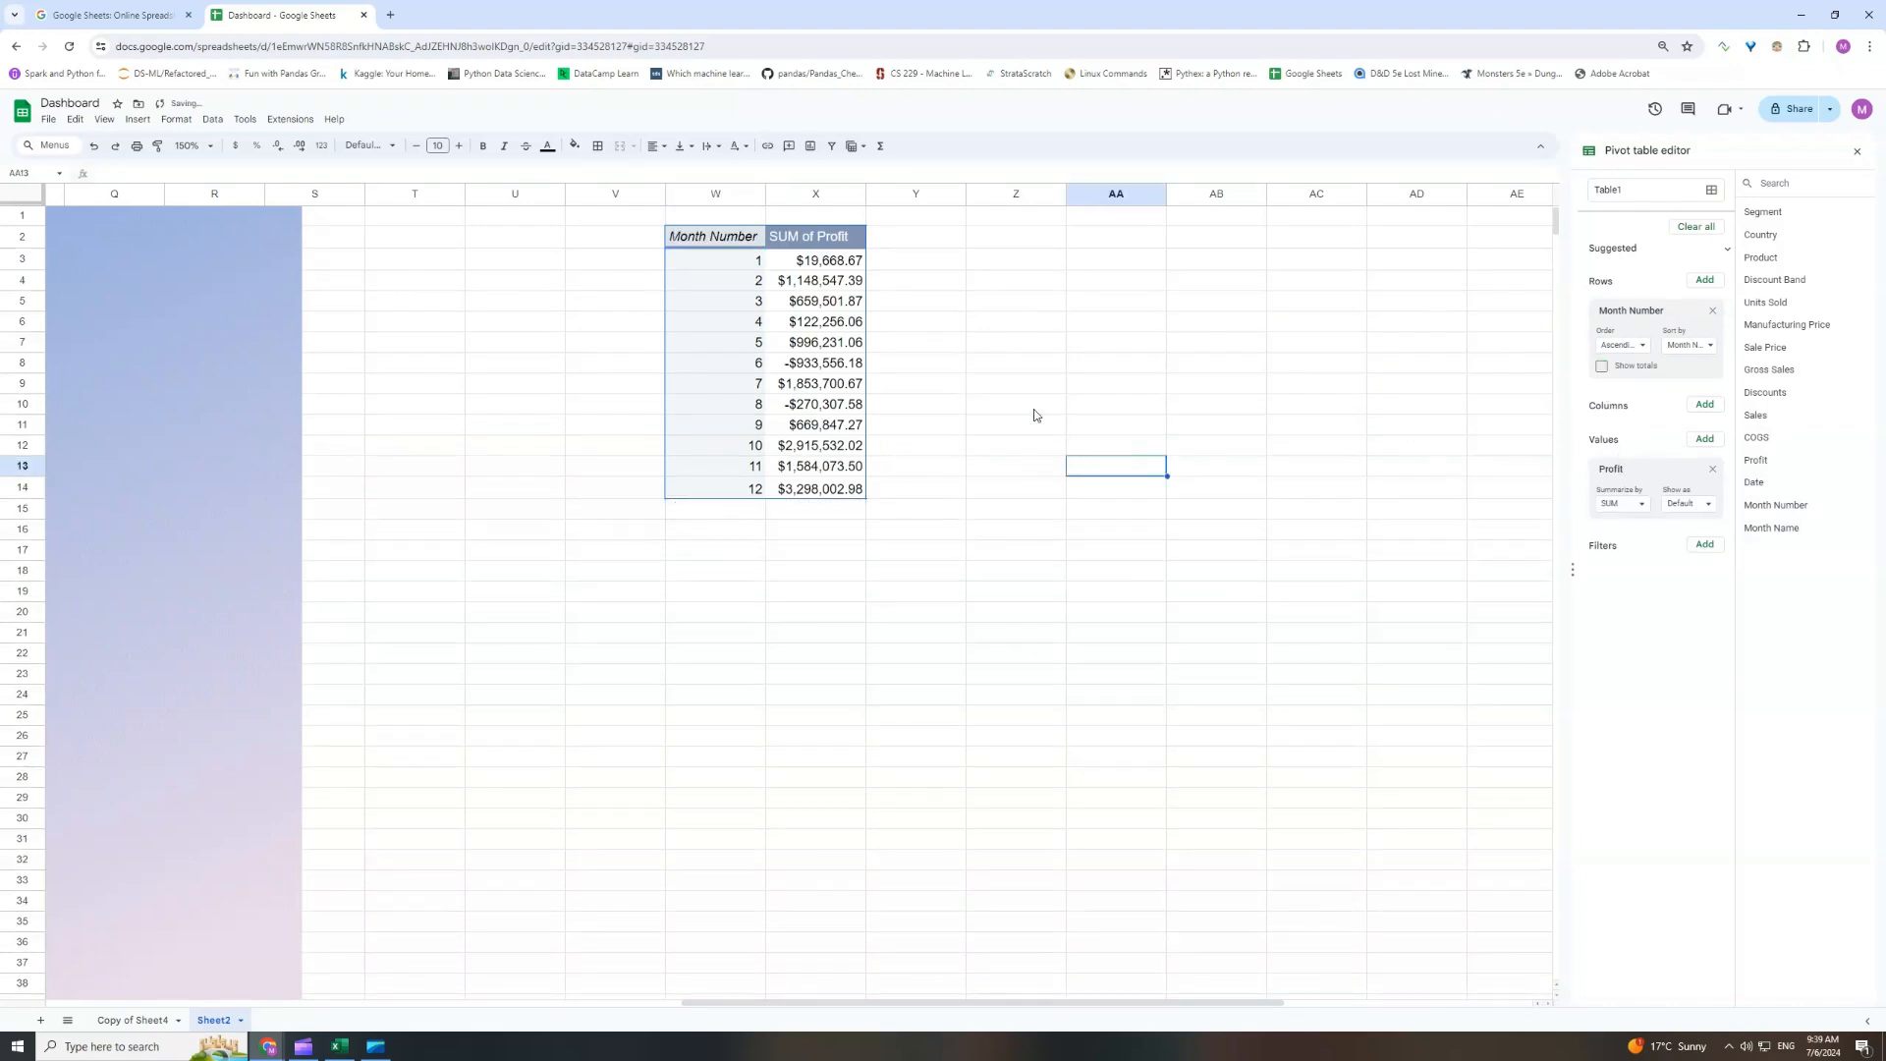
# Format the profit values in X3:X14 with the custom euro format in millions, one decimal place and an M suffix.
pyautogui.moveTo(831, 266); pyautogui.dragTo(849, 496)
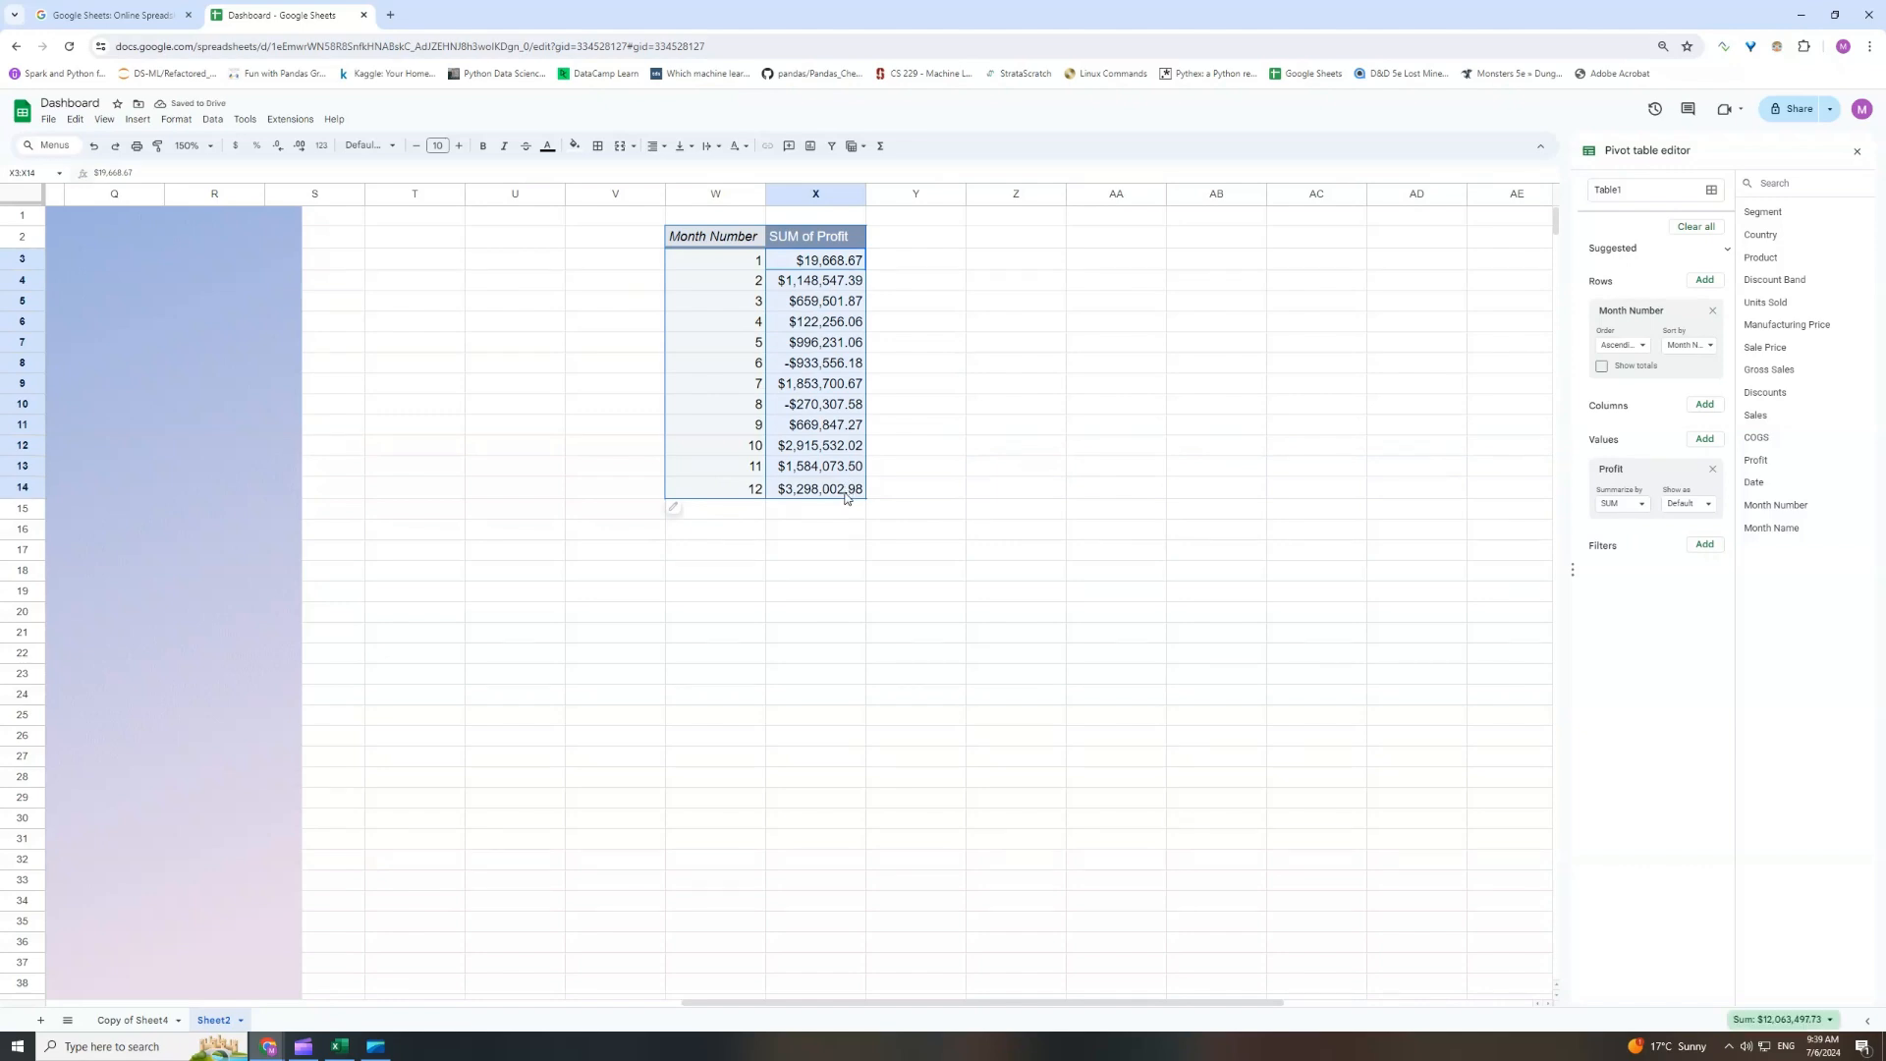
pyautogui.click(999, 466)
pyautogui.moveTo(843, 268); pyautogui.dragTo(840, 489)
pyautogui.click(178, 120)
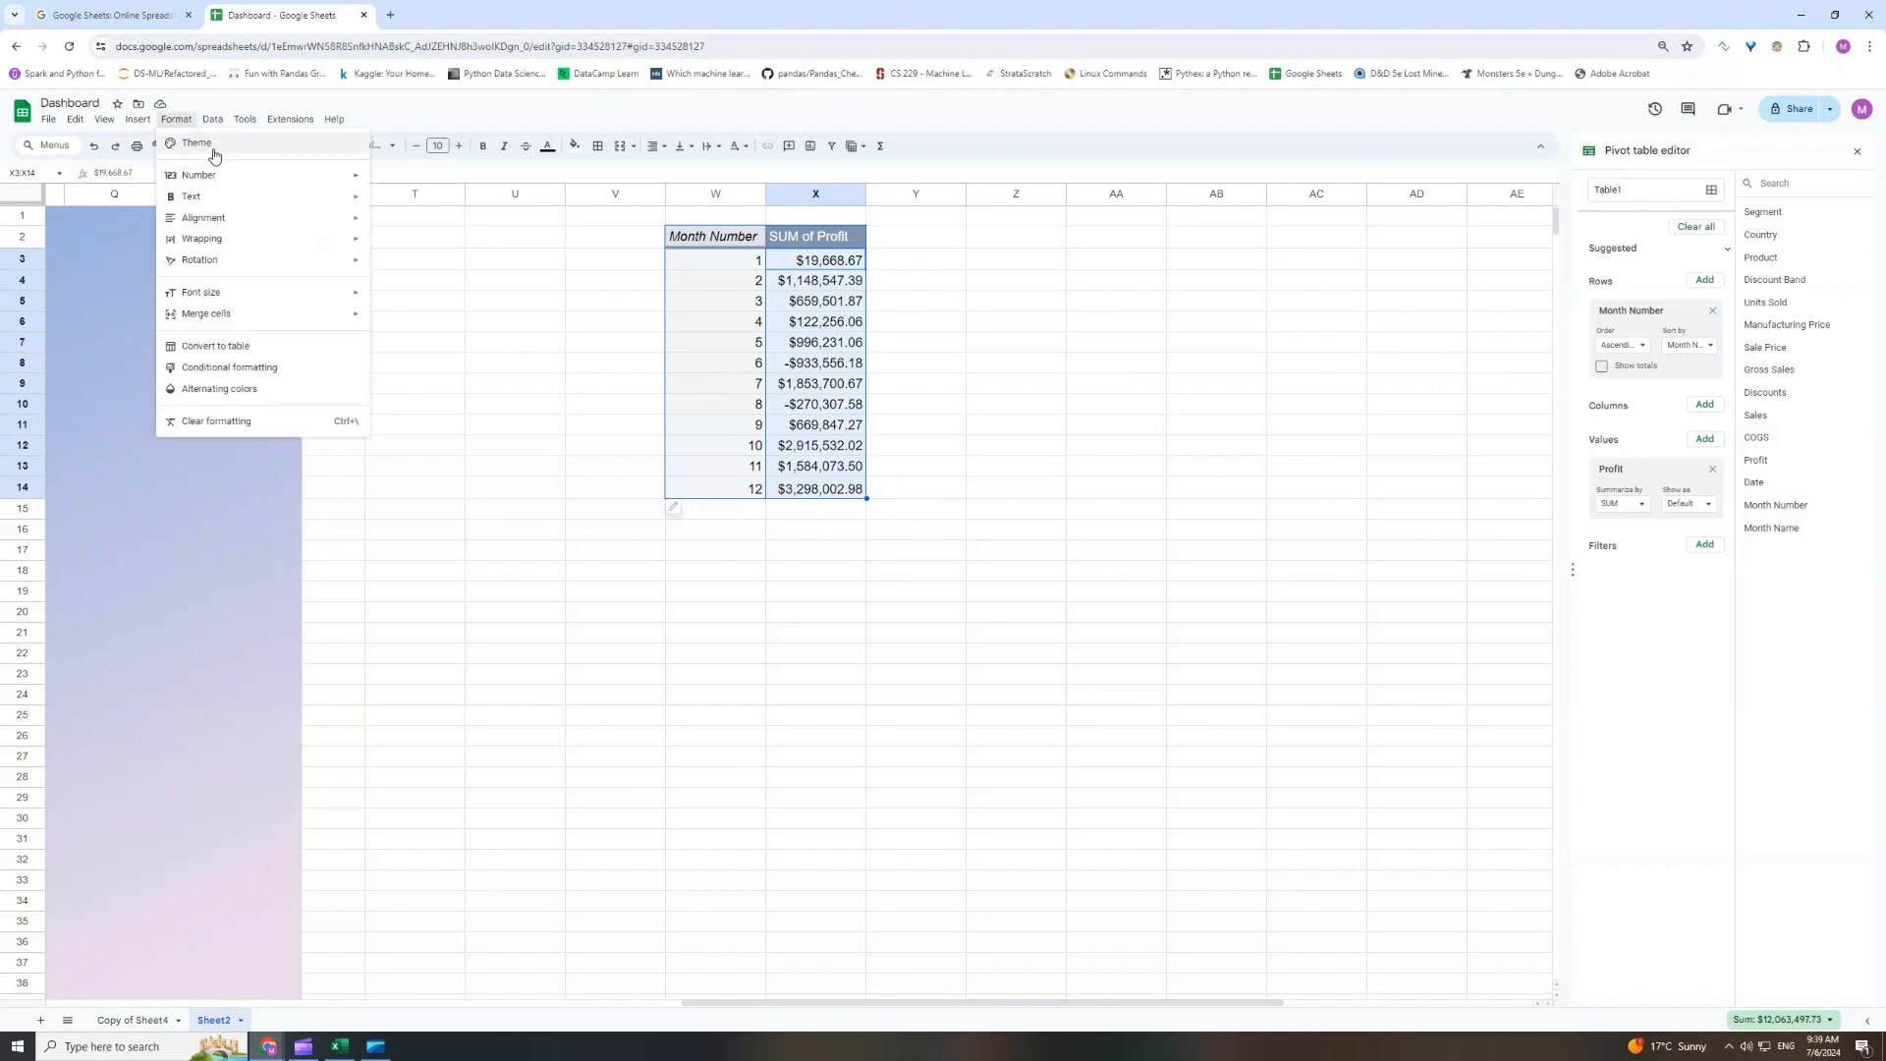
pyautogui.moveTo(210, 177)
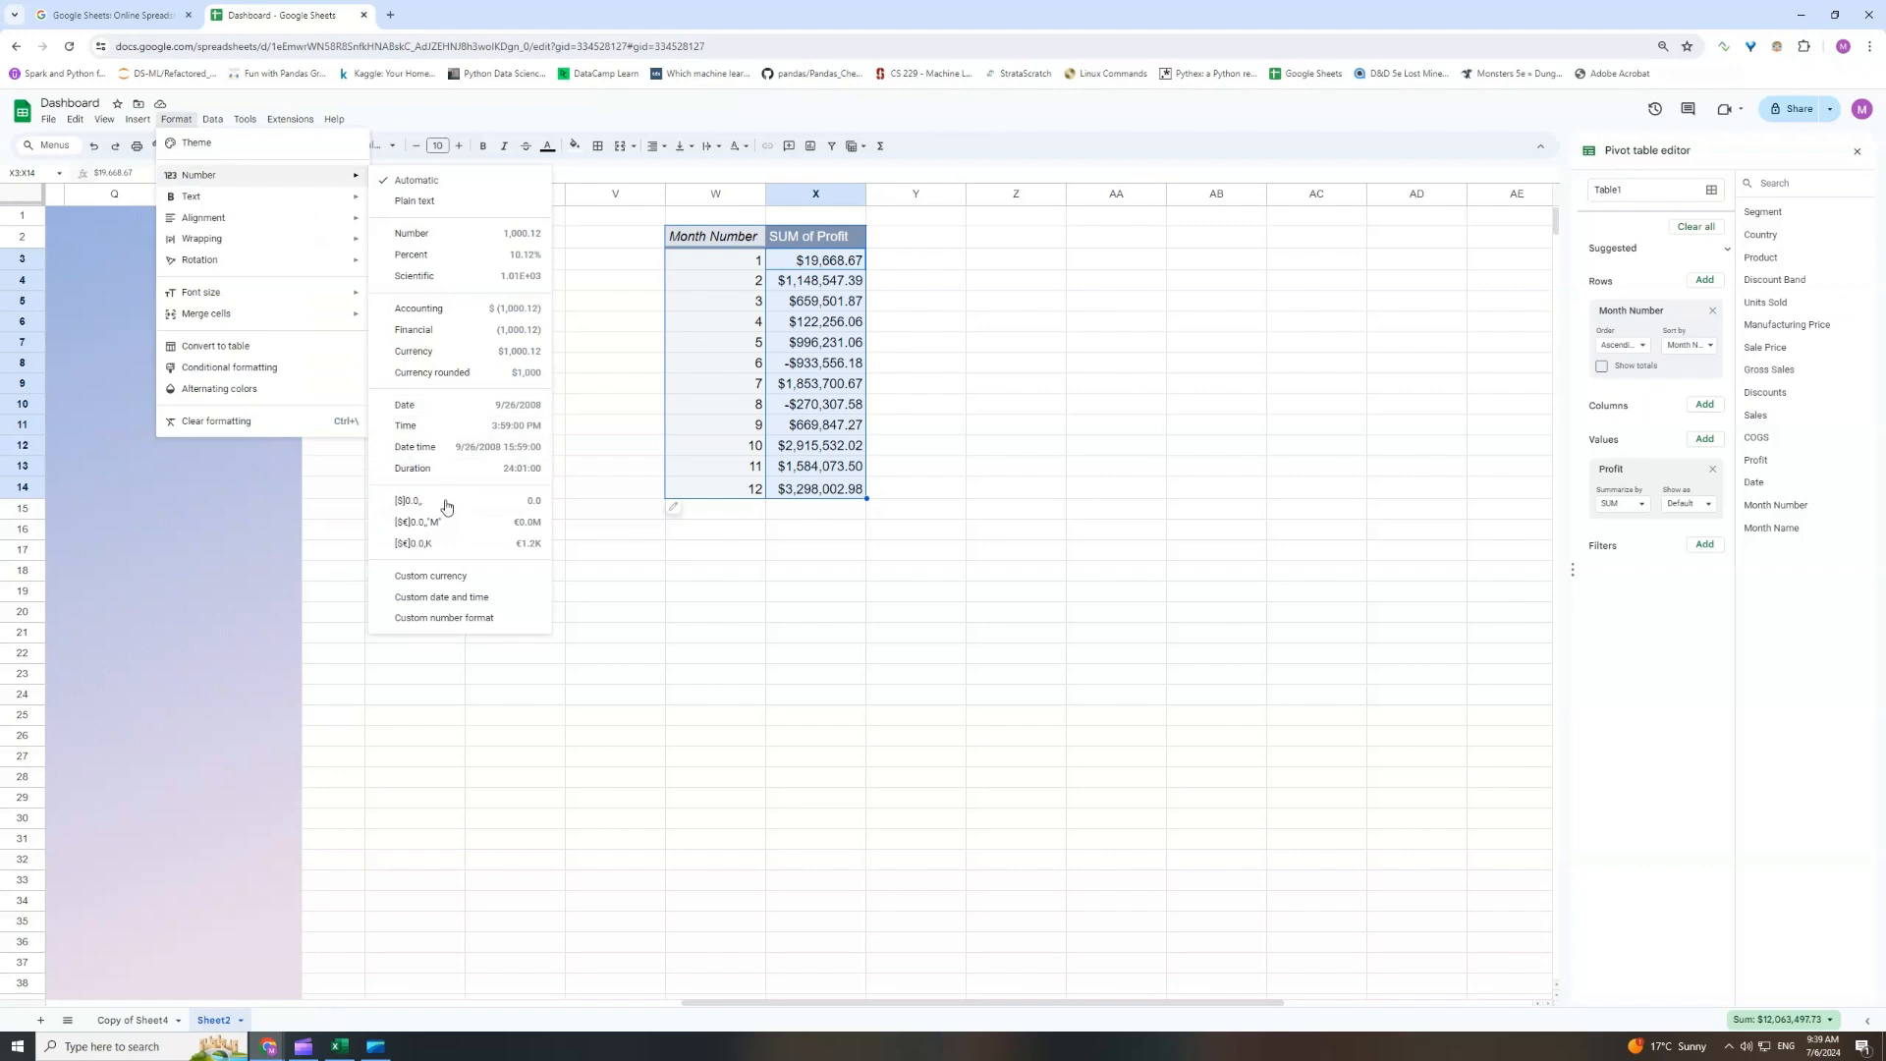
pyautogui.click(457, 530)
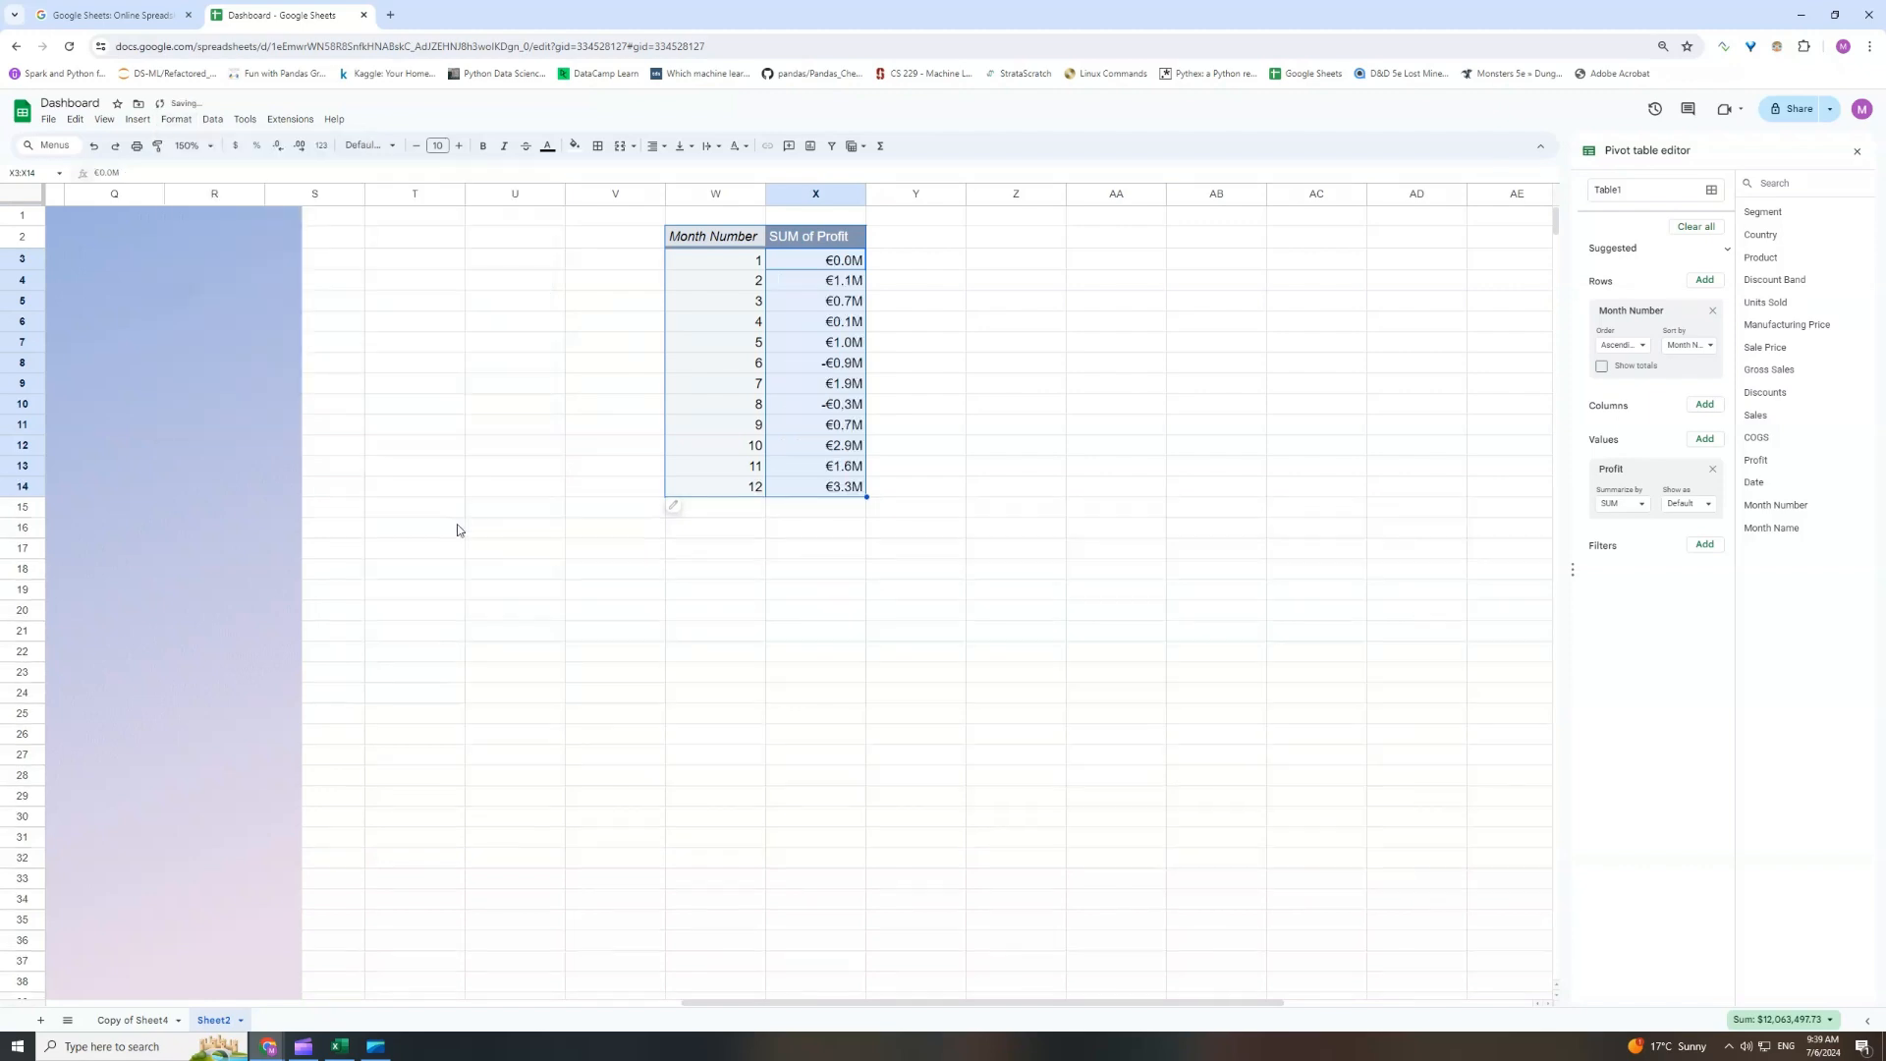
pyautogui.click(874, 593)
# Insert a line chart of the sum of Profit by Month Number from the pivot table.
pyautogui.click(815, 342)
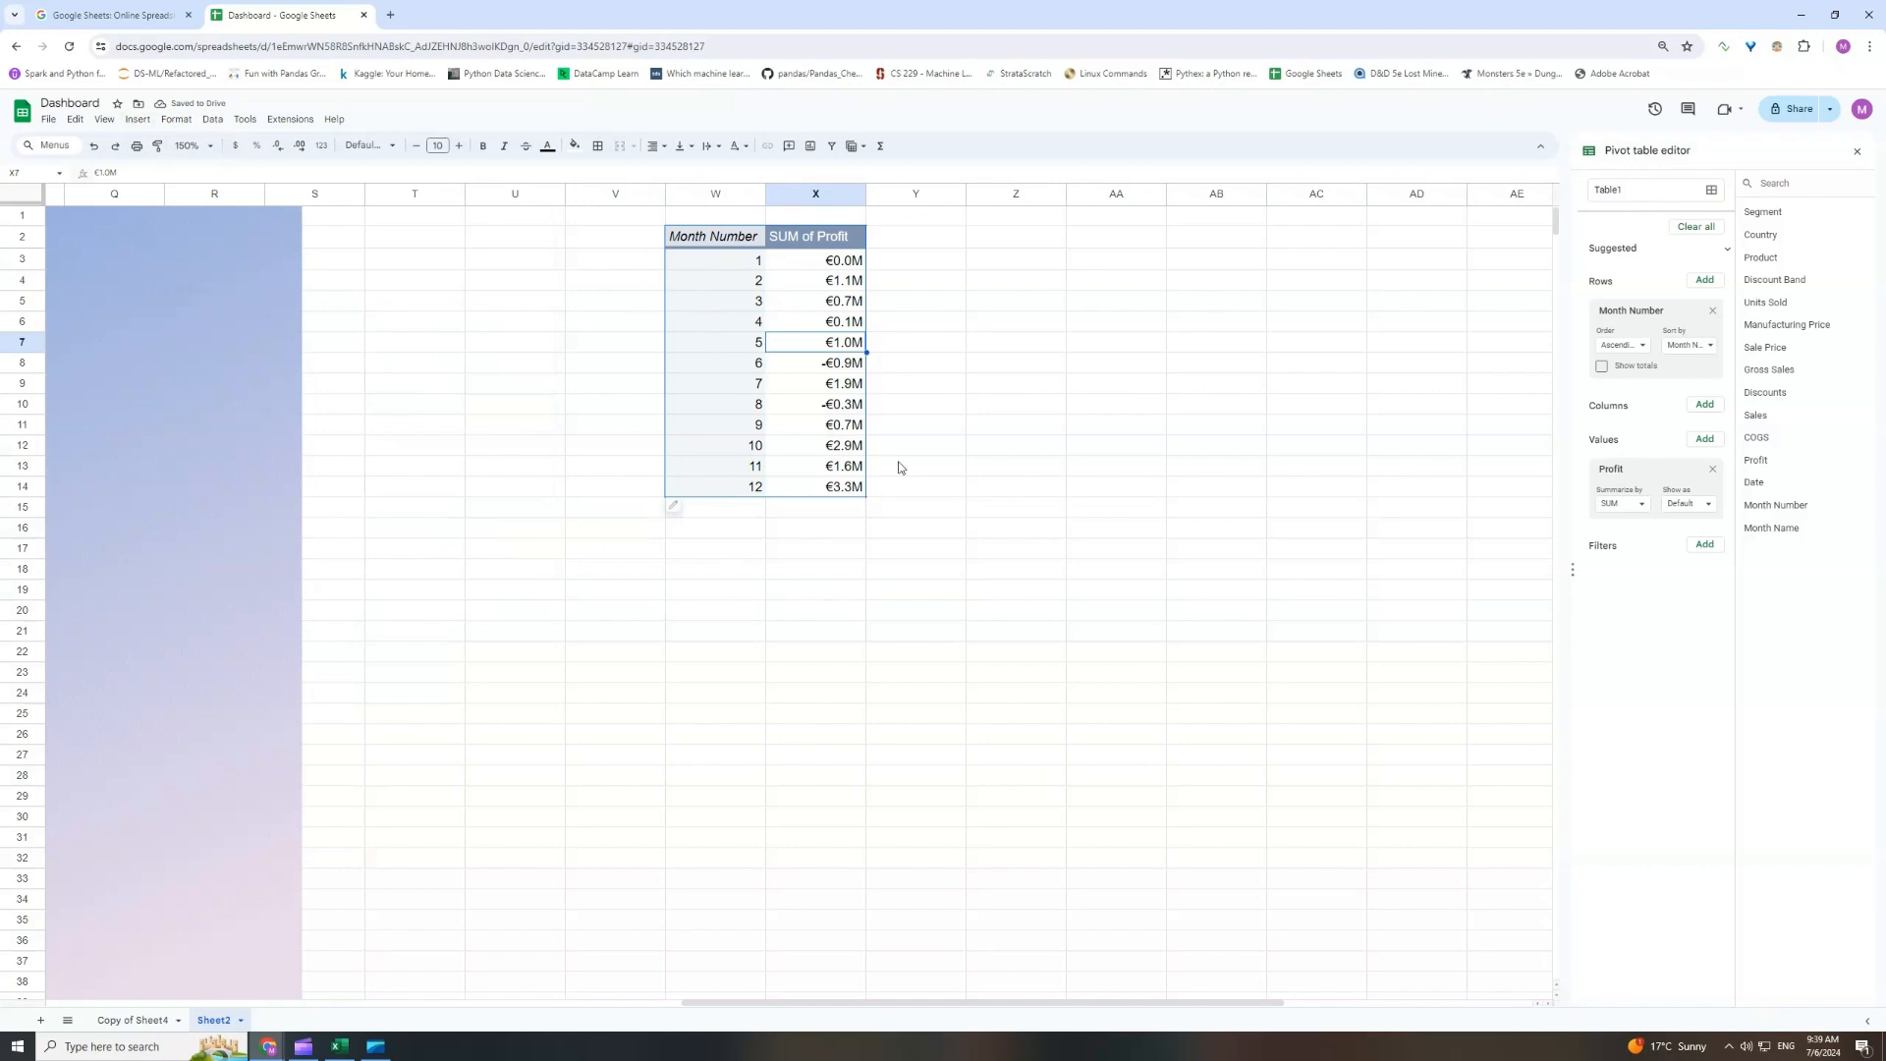
pyautogui.click(137, 119)
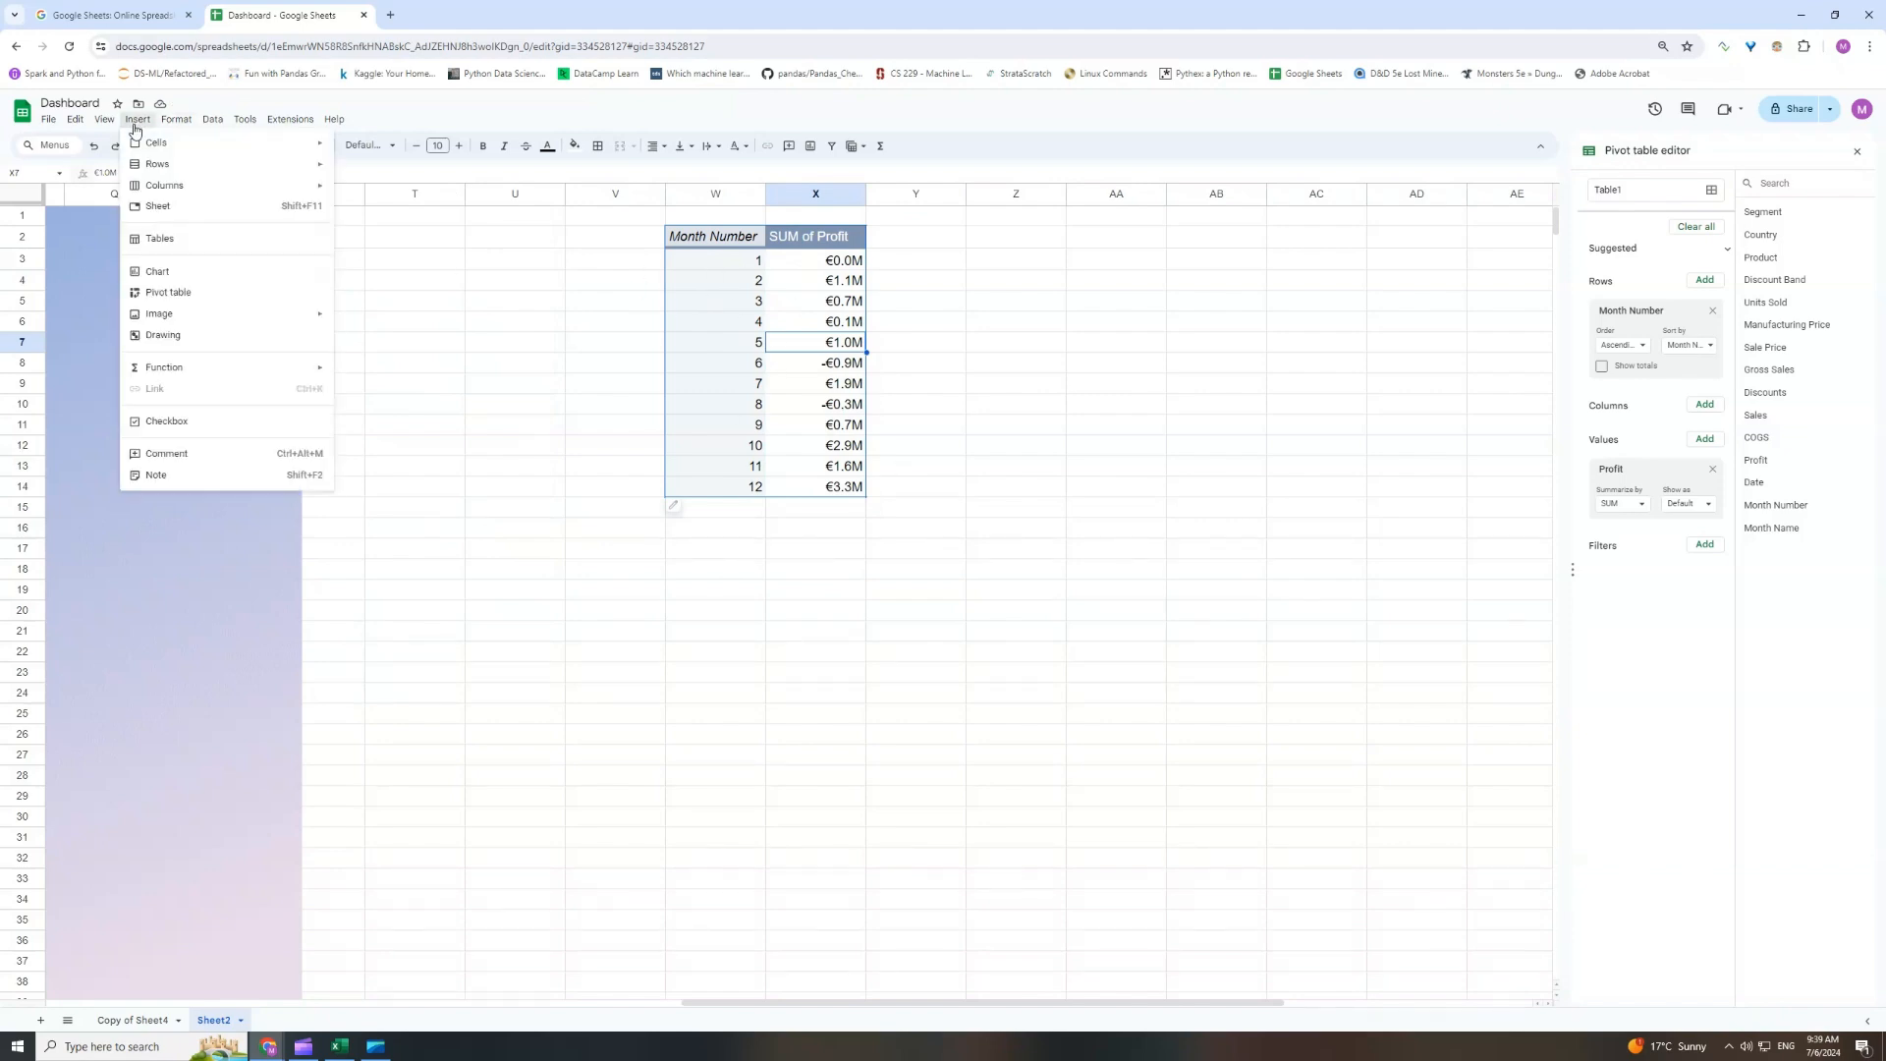
pyautogui.click(193, 276)
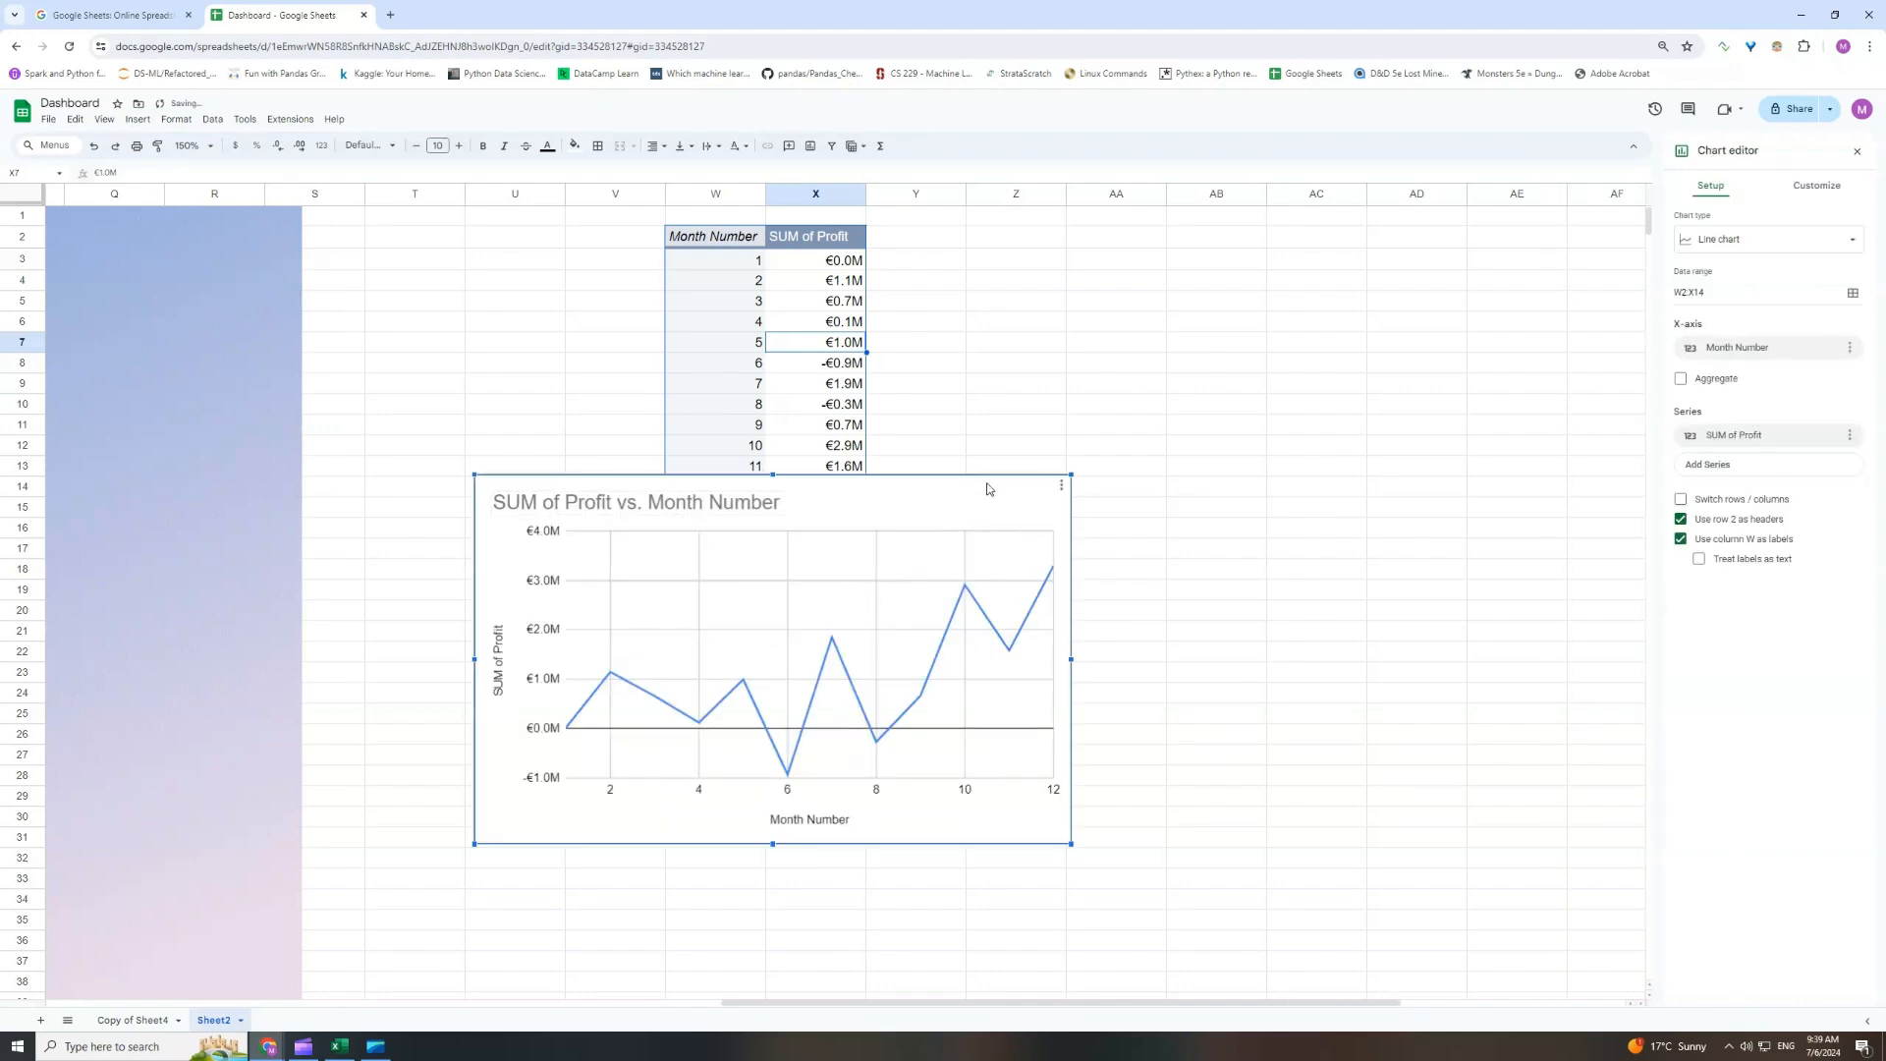
# Move the profit chart onto the upper-left part of the gradient background, over about A3:G21.
pyautogui.moveTo(989, 493); pyautogui.dragTo(719, 430)
pyautogui.hscroll(-4, 971, 837)
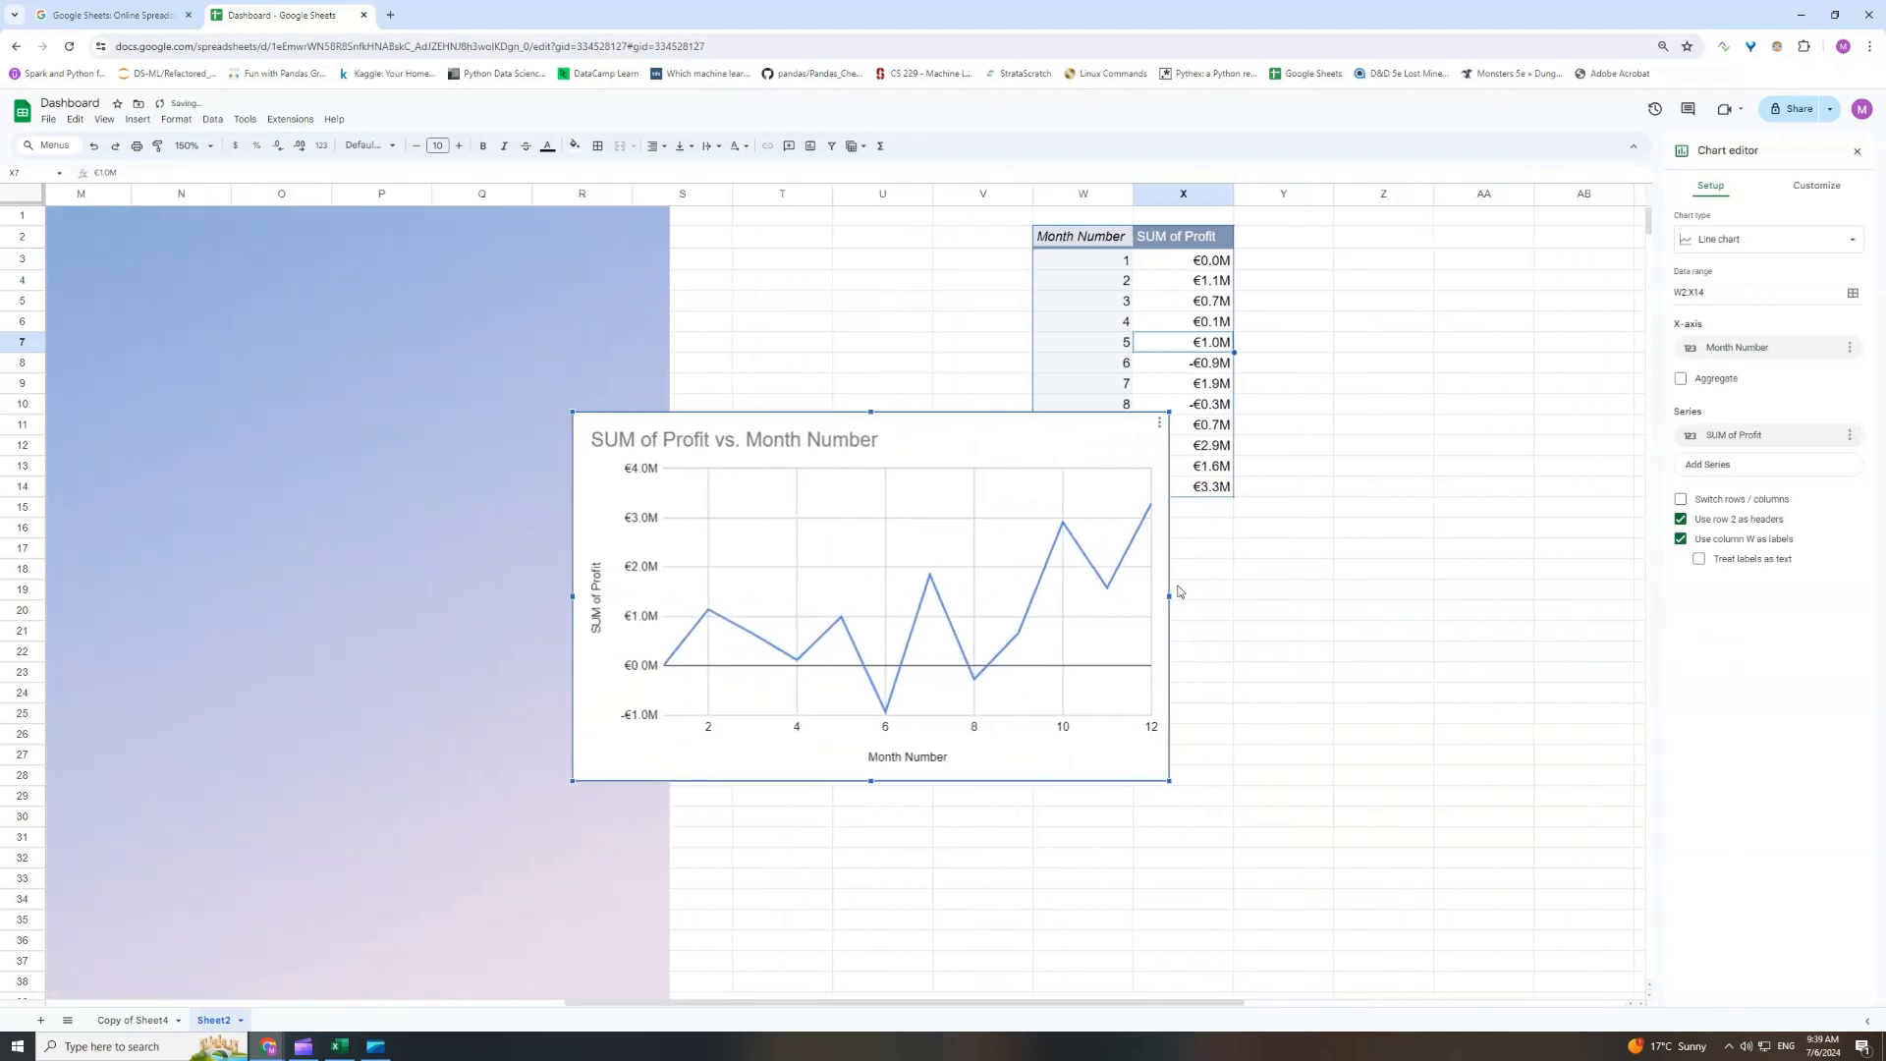
pyautogui.moveTo(1080, 417); pyautogui.dragTo(575, 385)
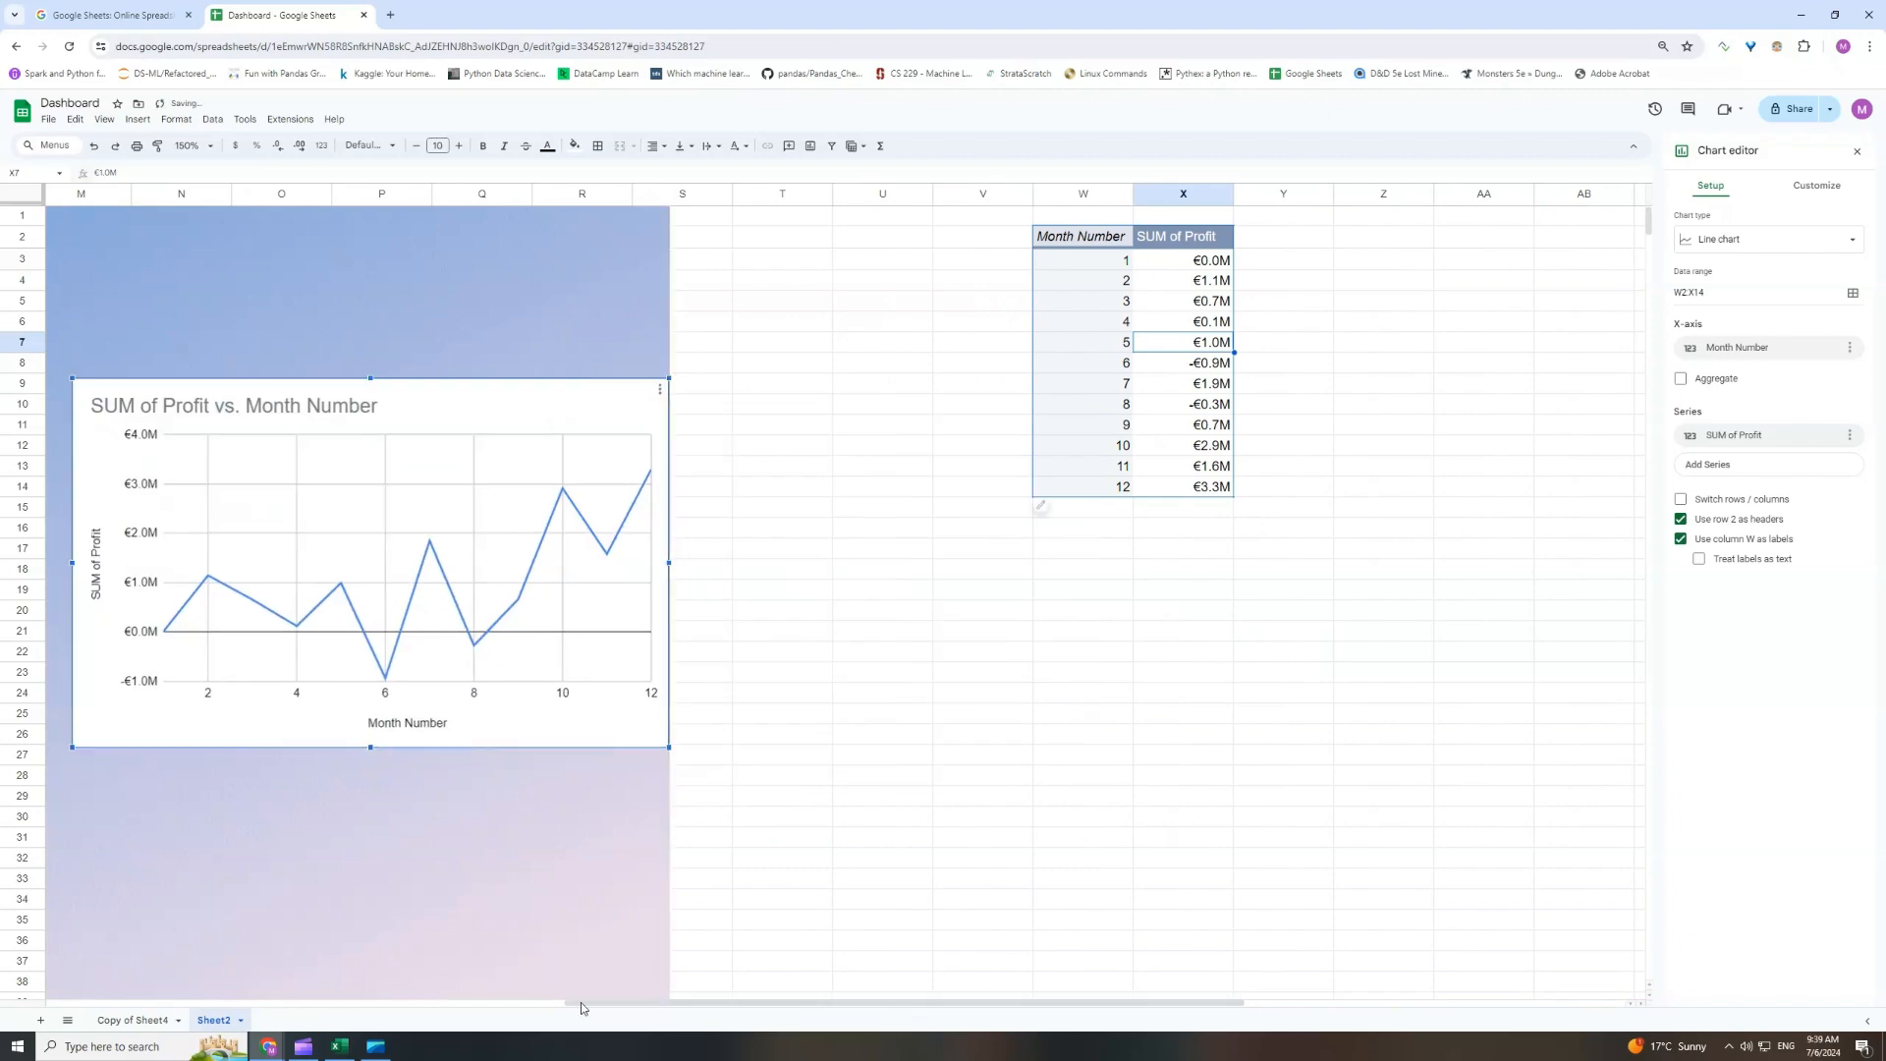
pyautogui.moveTo(776, 1017); pyautogui.dragTo(373, 1016)
pyautogui.moveTo(1464, 400); pyautogui.dragTo(628, 321)
pyautogui.moveTo(820, 1020); pyautogui.dragTo(702, 1019)
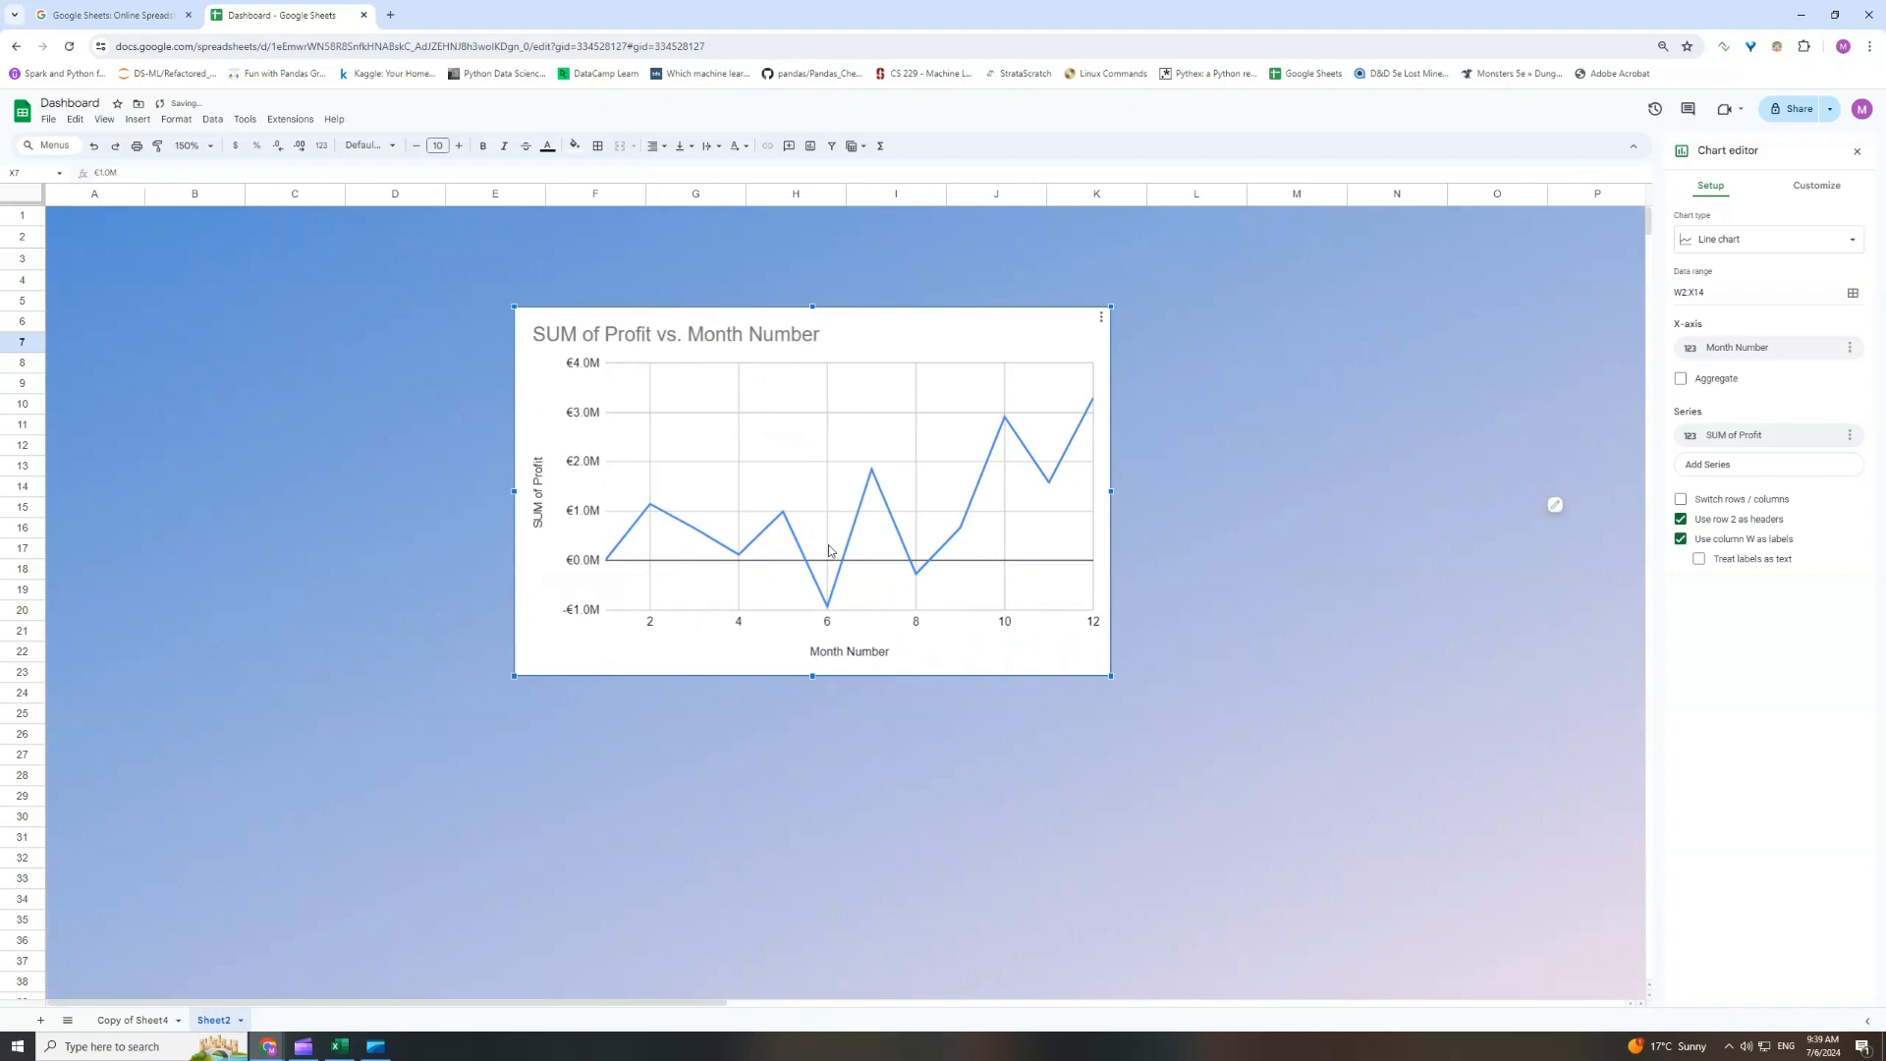
pyautogui.moveTo(921, 315); pyautogui.dragTo(525, 286)
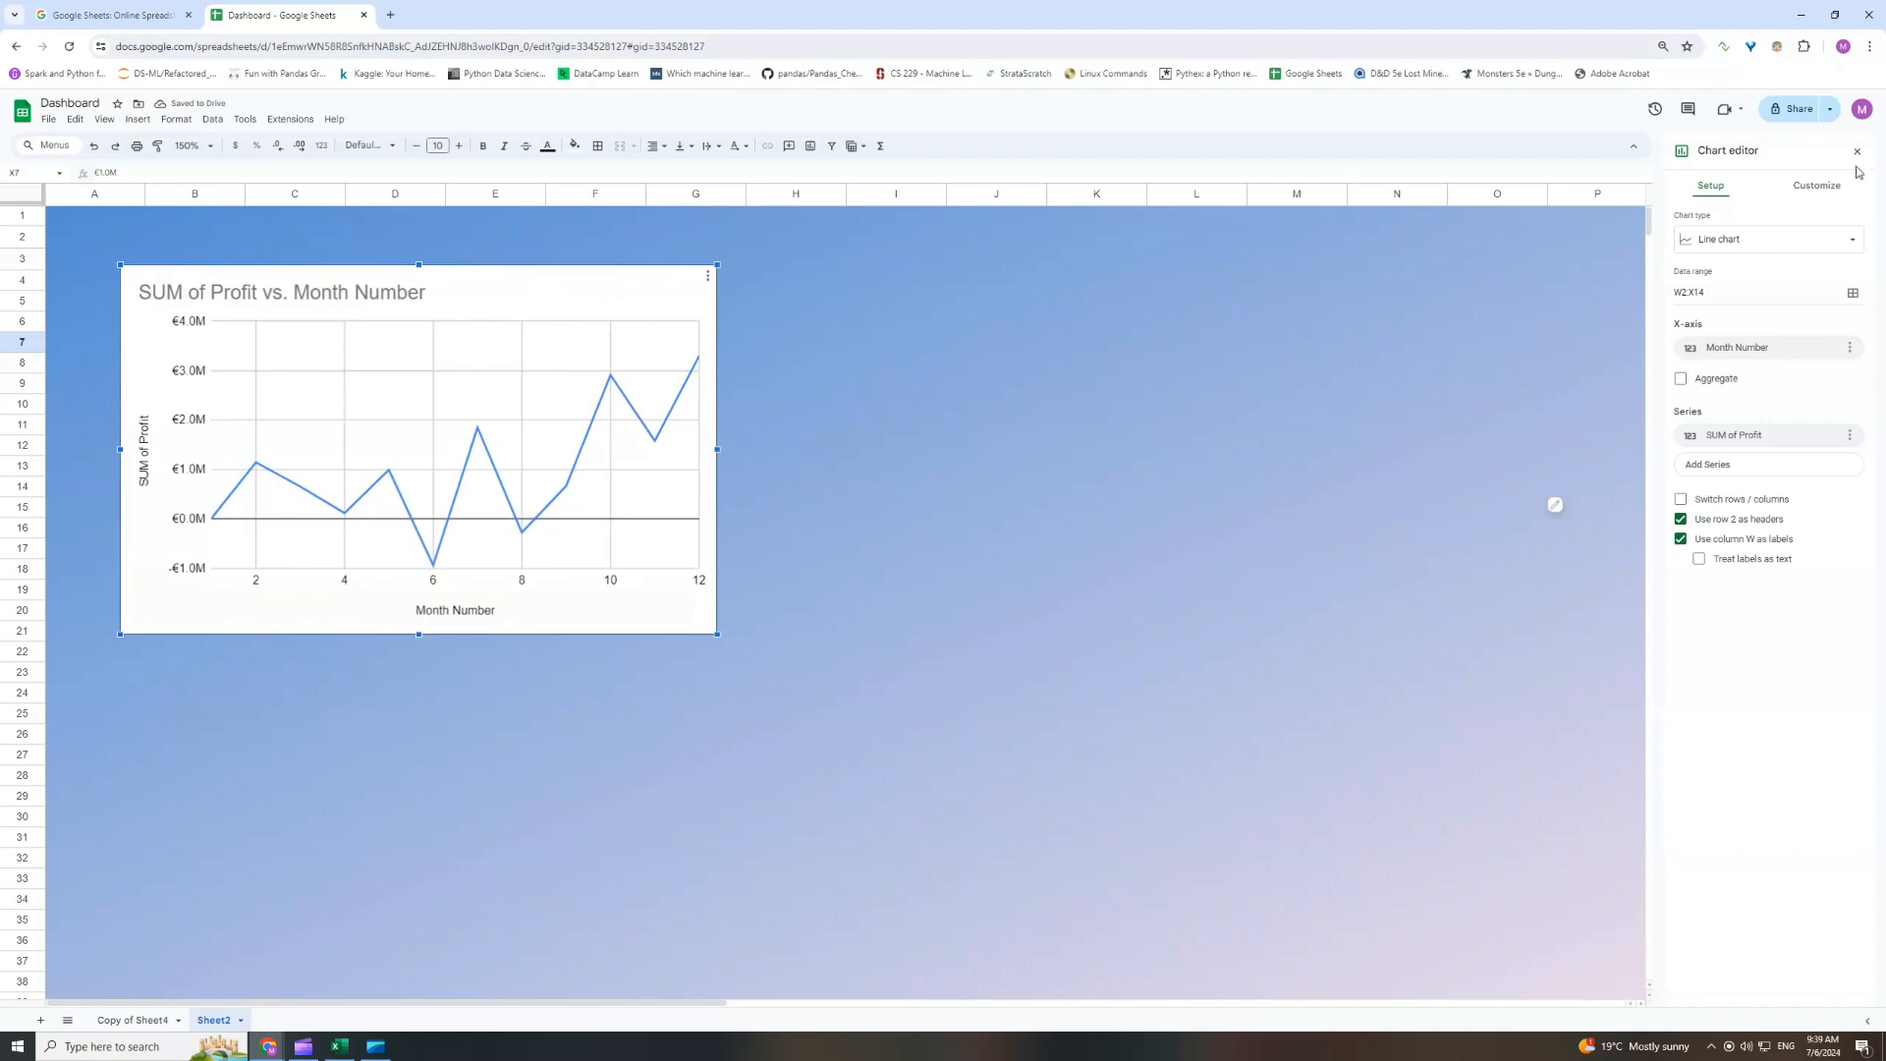
# Set the profit chart's background color and border color to None.
pyautogui.click(1818, 185)
pyautogui.click(1714, 217)
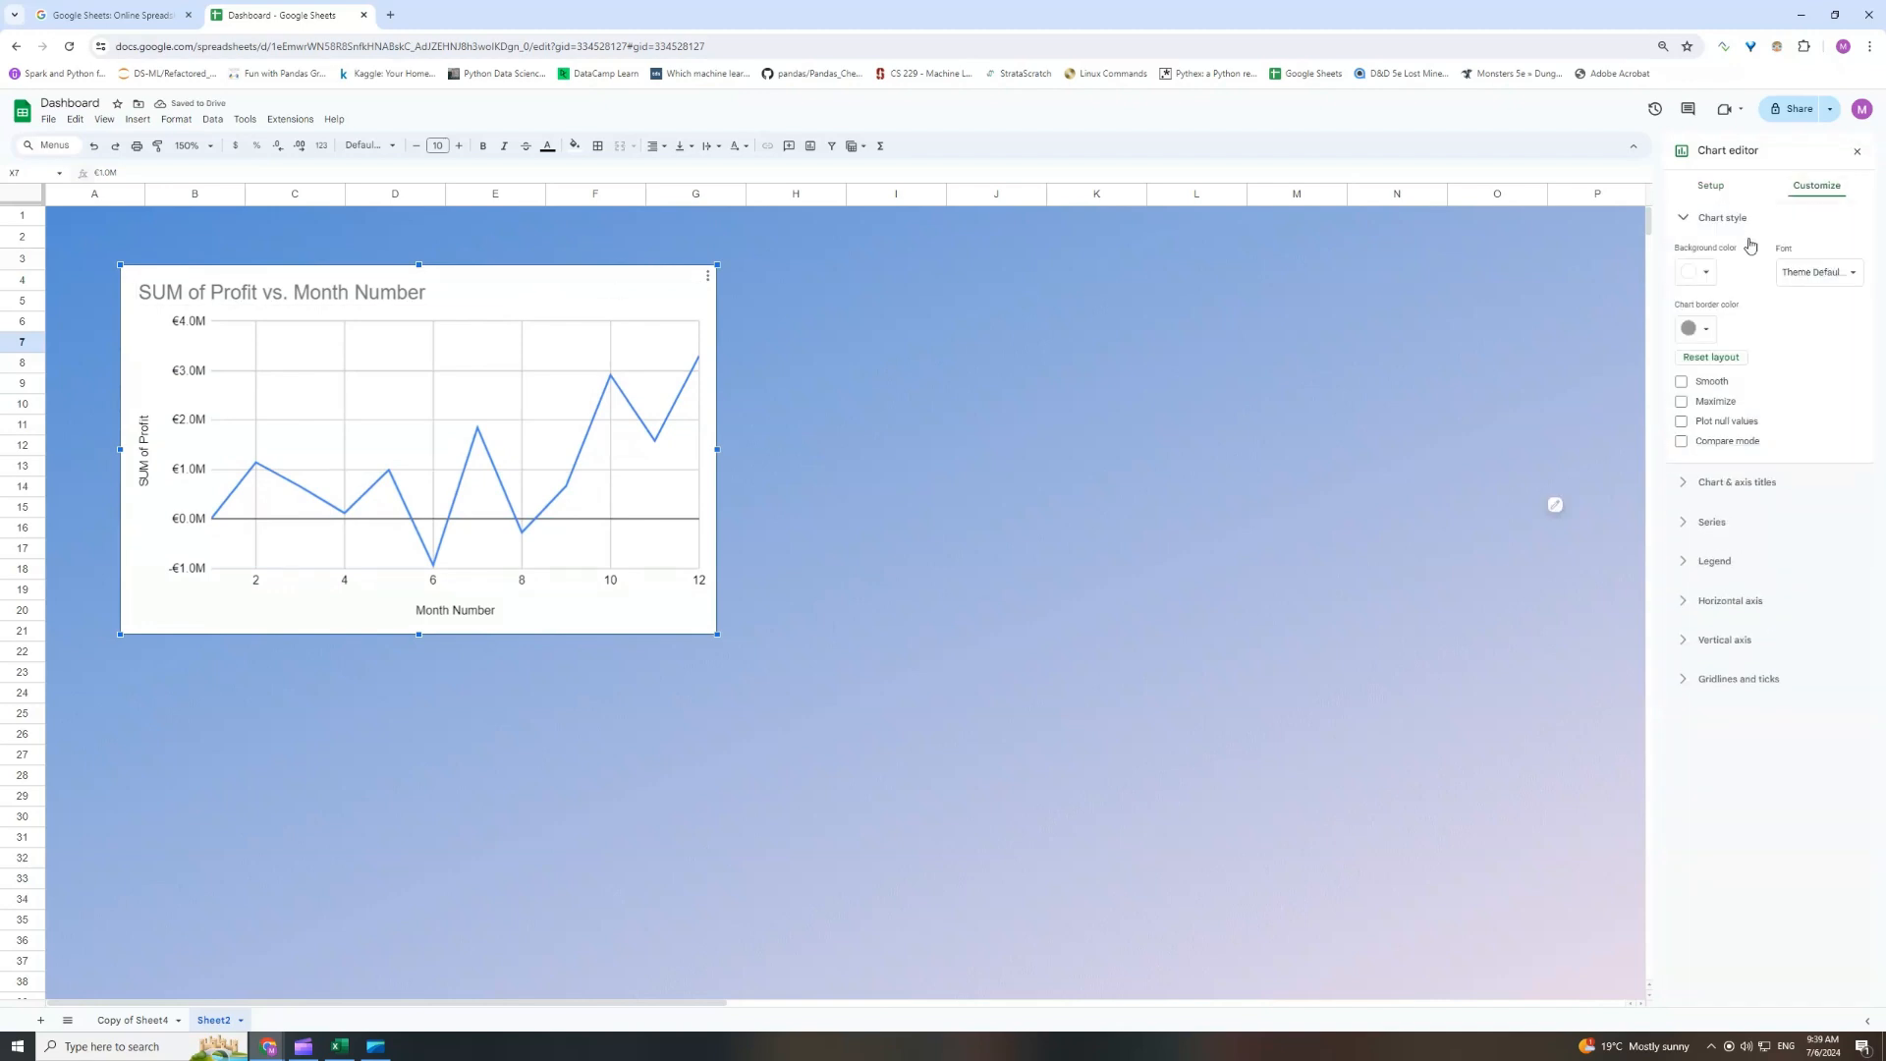
pyautogui.click(1710, 279)
pyautogui.click(1720, 297)
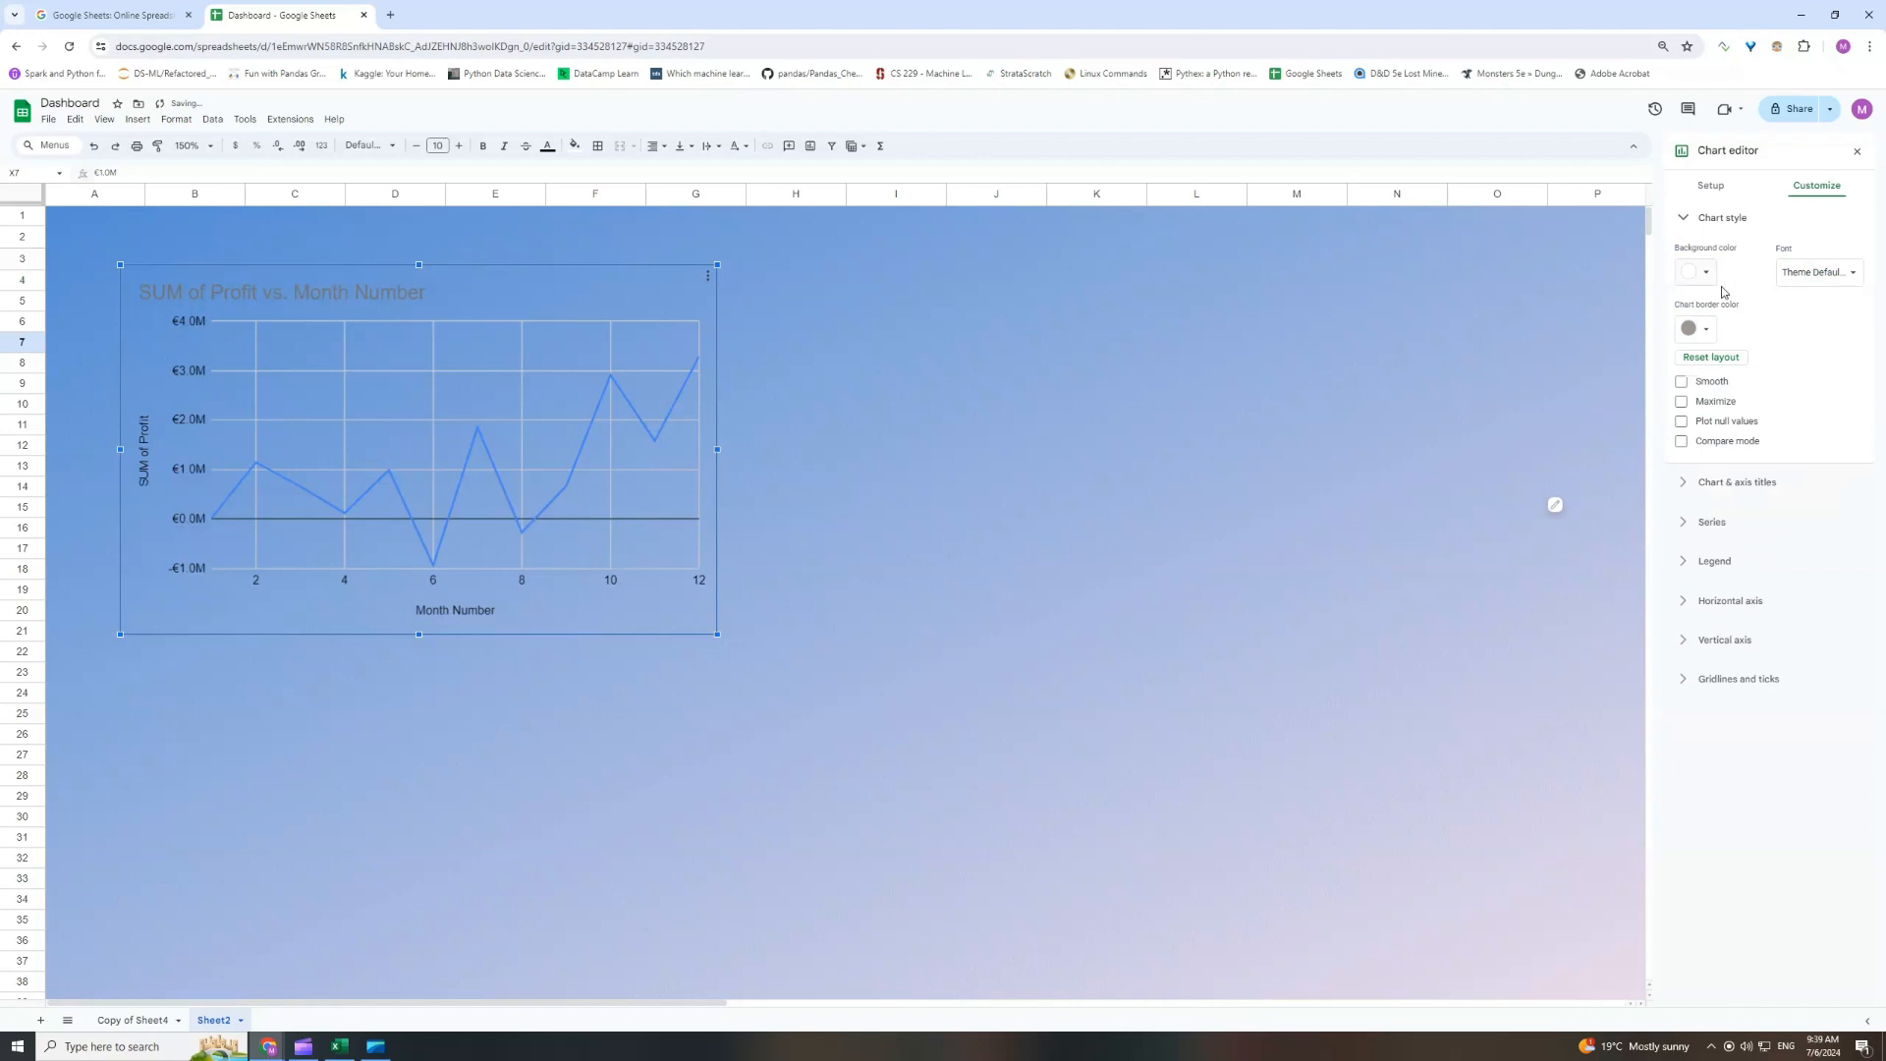
pyautogui.click(1707, 334)
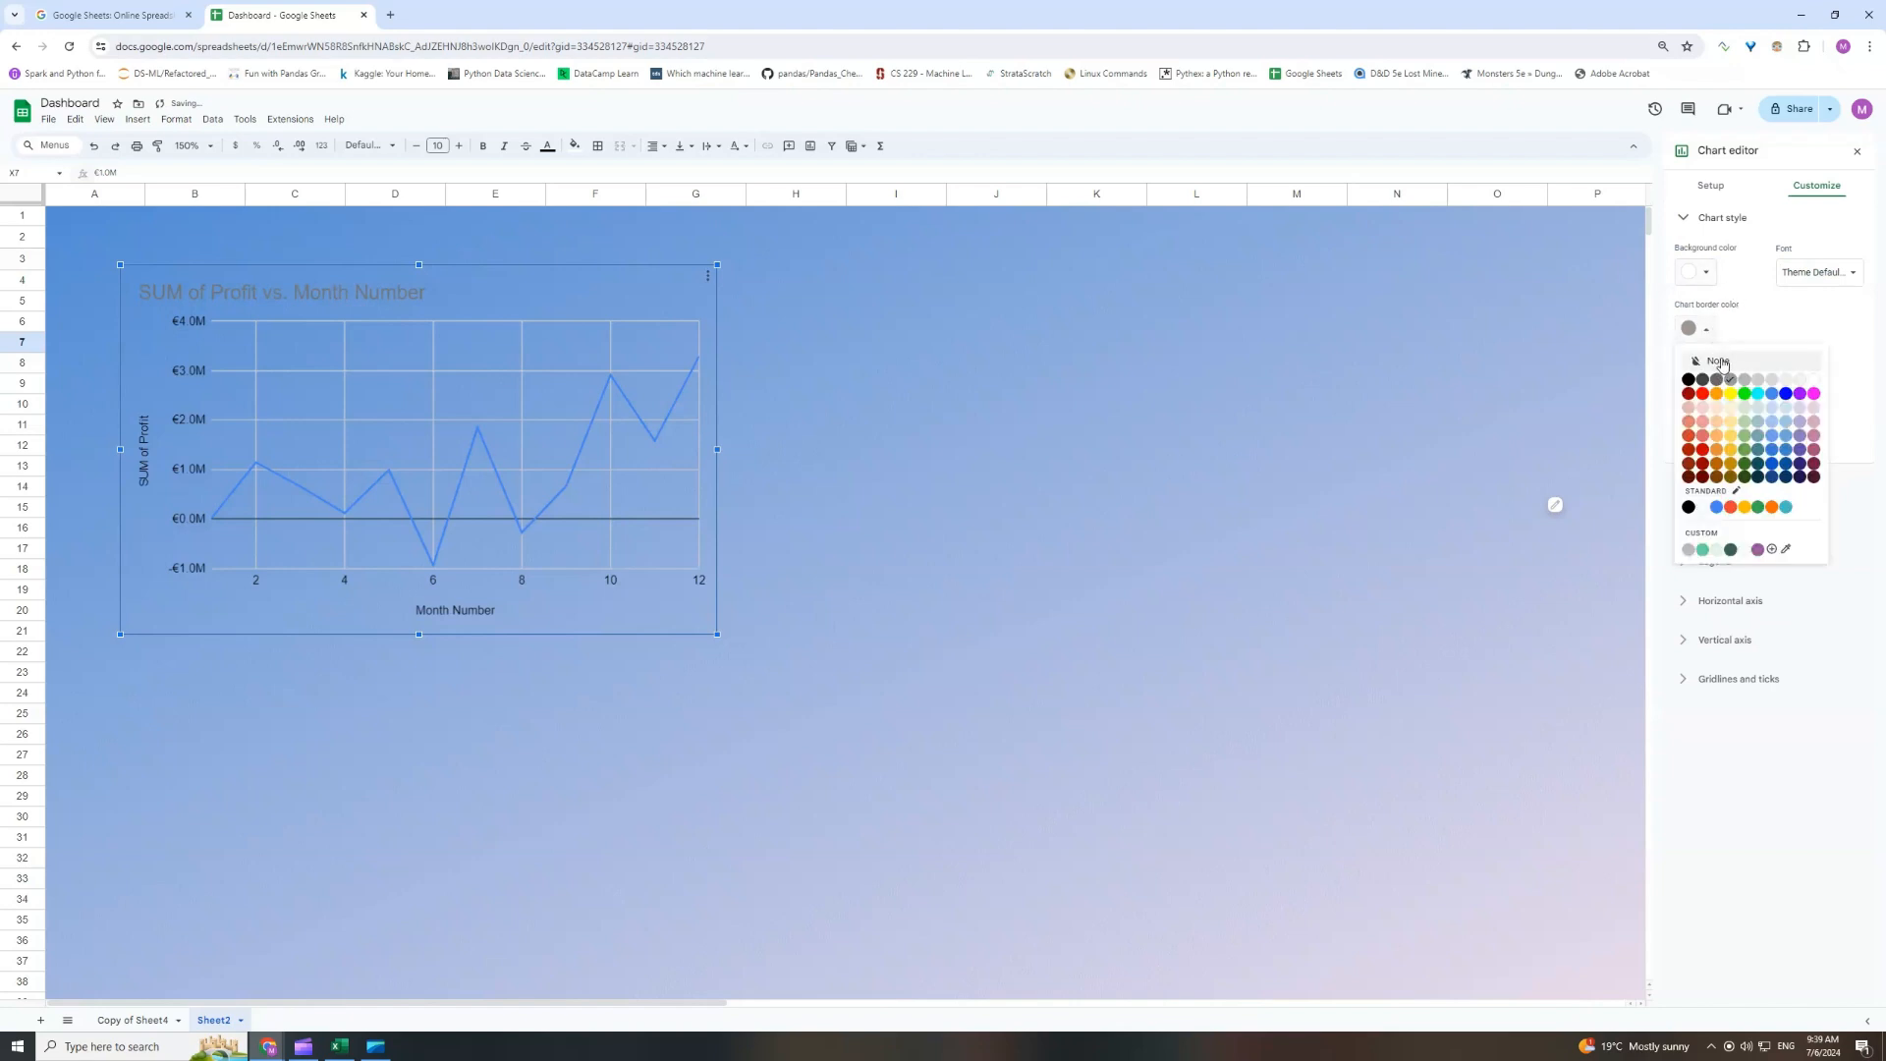
pyautogui.click(1722, 362)
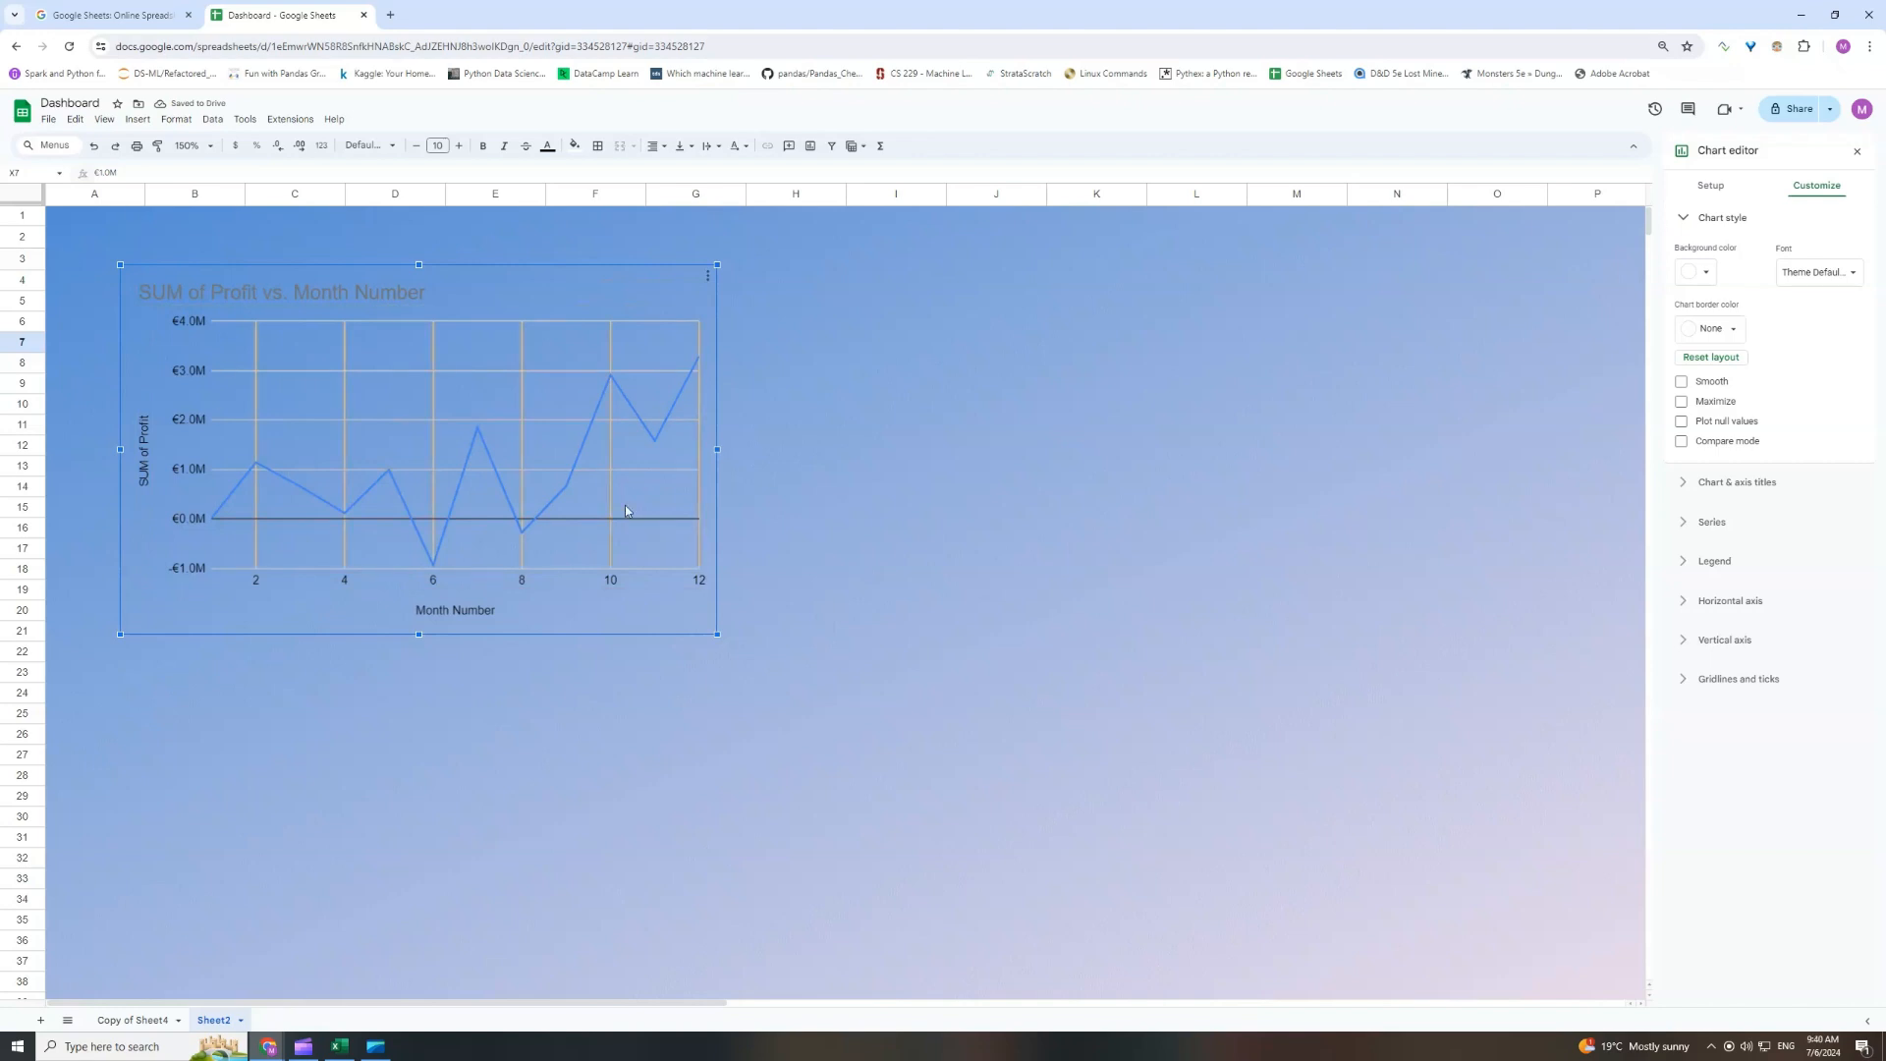
# Delete the chart's vertical axis title and turn off the major gridlines of both axes.
pyautogui.click(146, 462)
pyautogui.press('Delete')
pyautogui.click(421, 392)
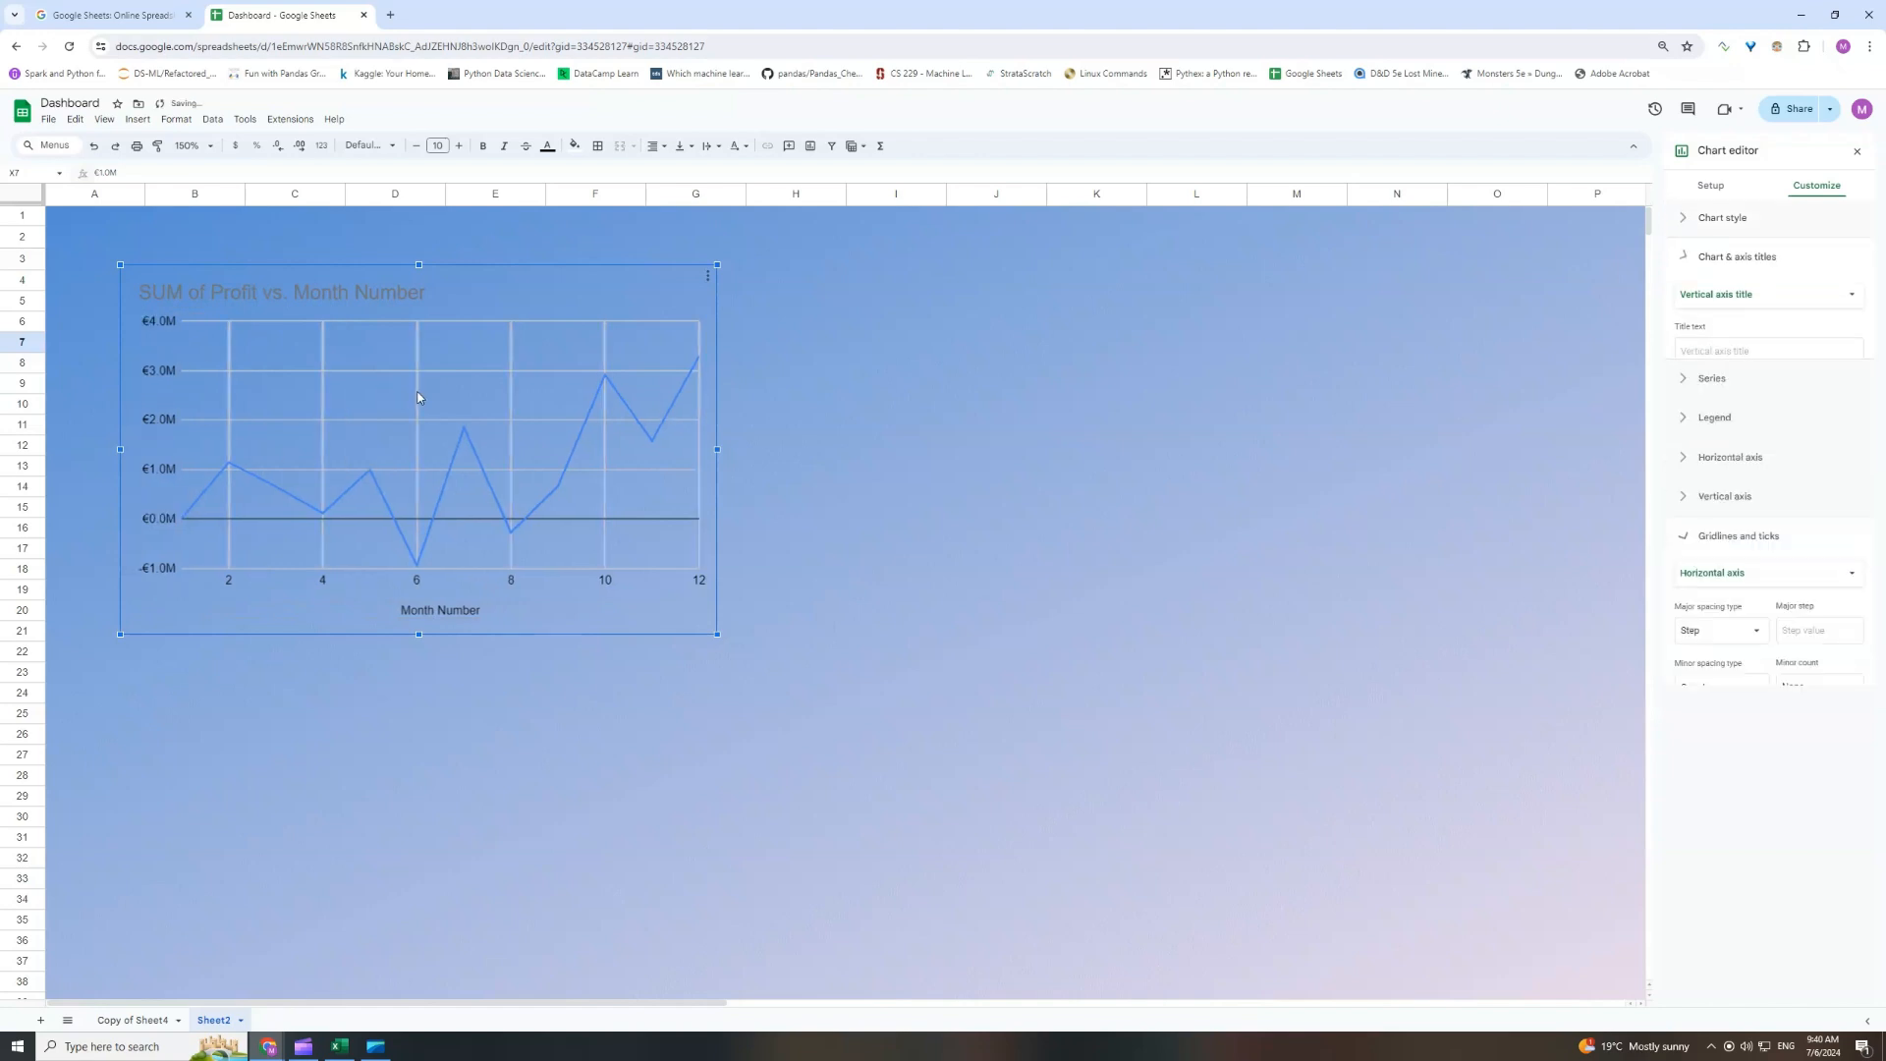
pyautogui.click(1681, 660)
pyautogui.click(404, 373)
pyautogui.click(1681, 659)
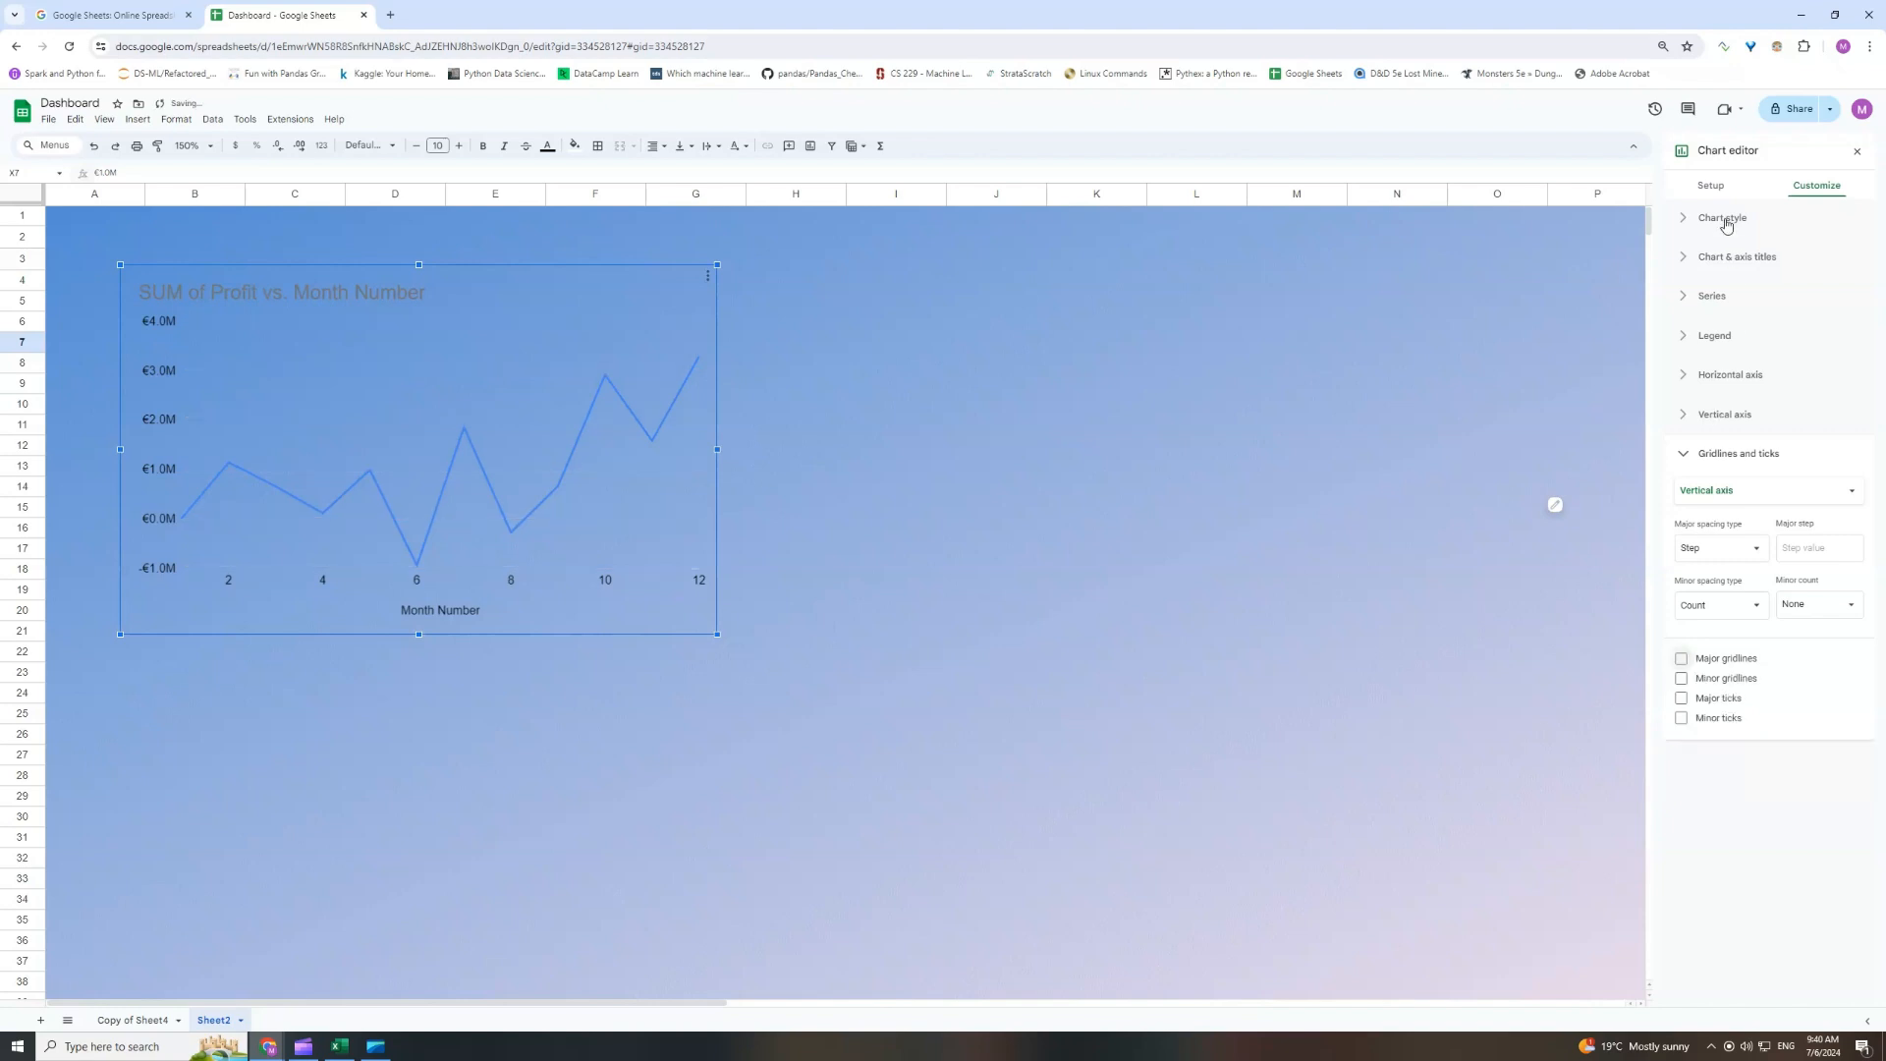
# Set the profit chart's font to Roboto.
pyautogui.click(1727, 222)
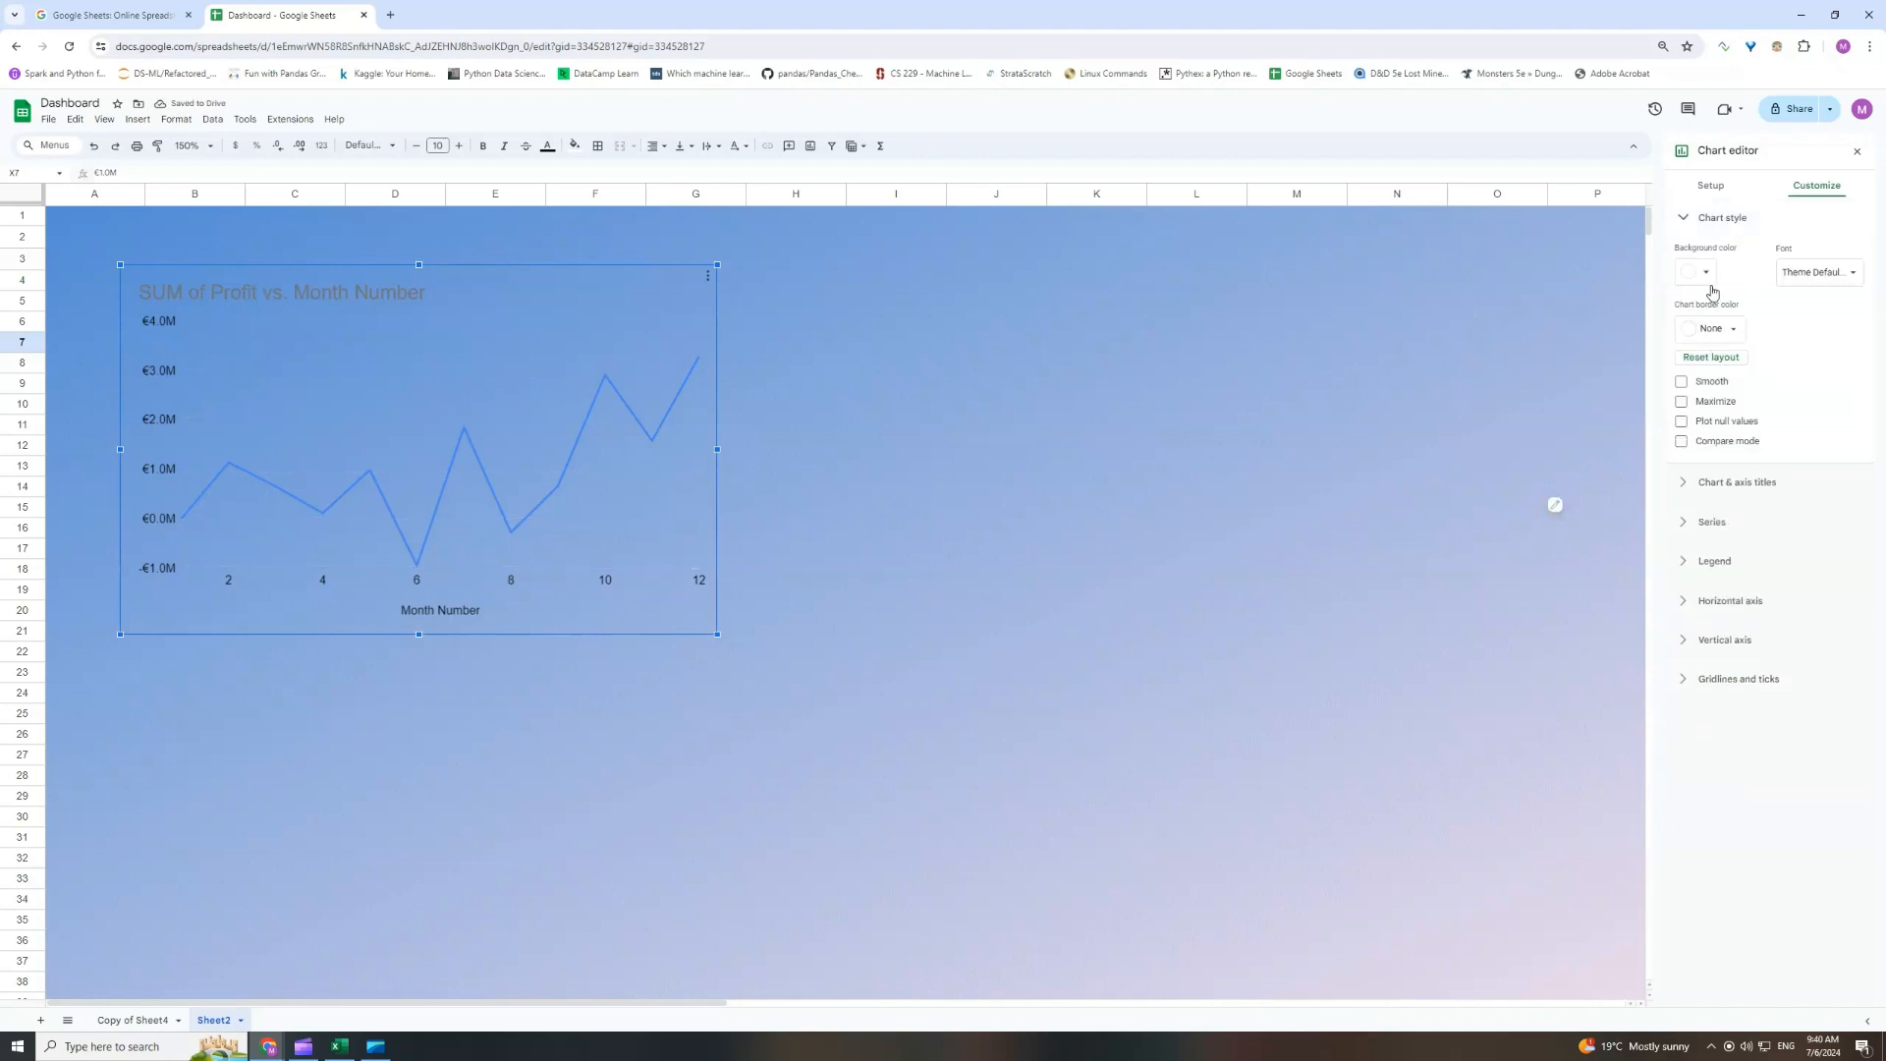
pyautogui.click(1849, 274)
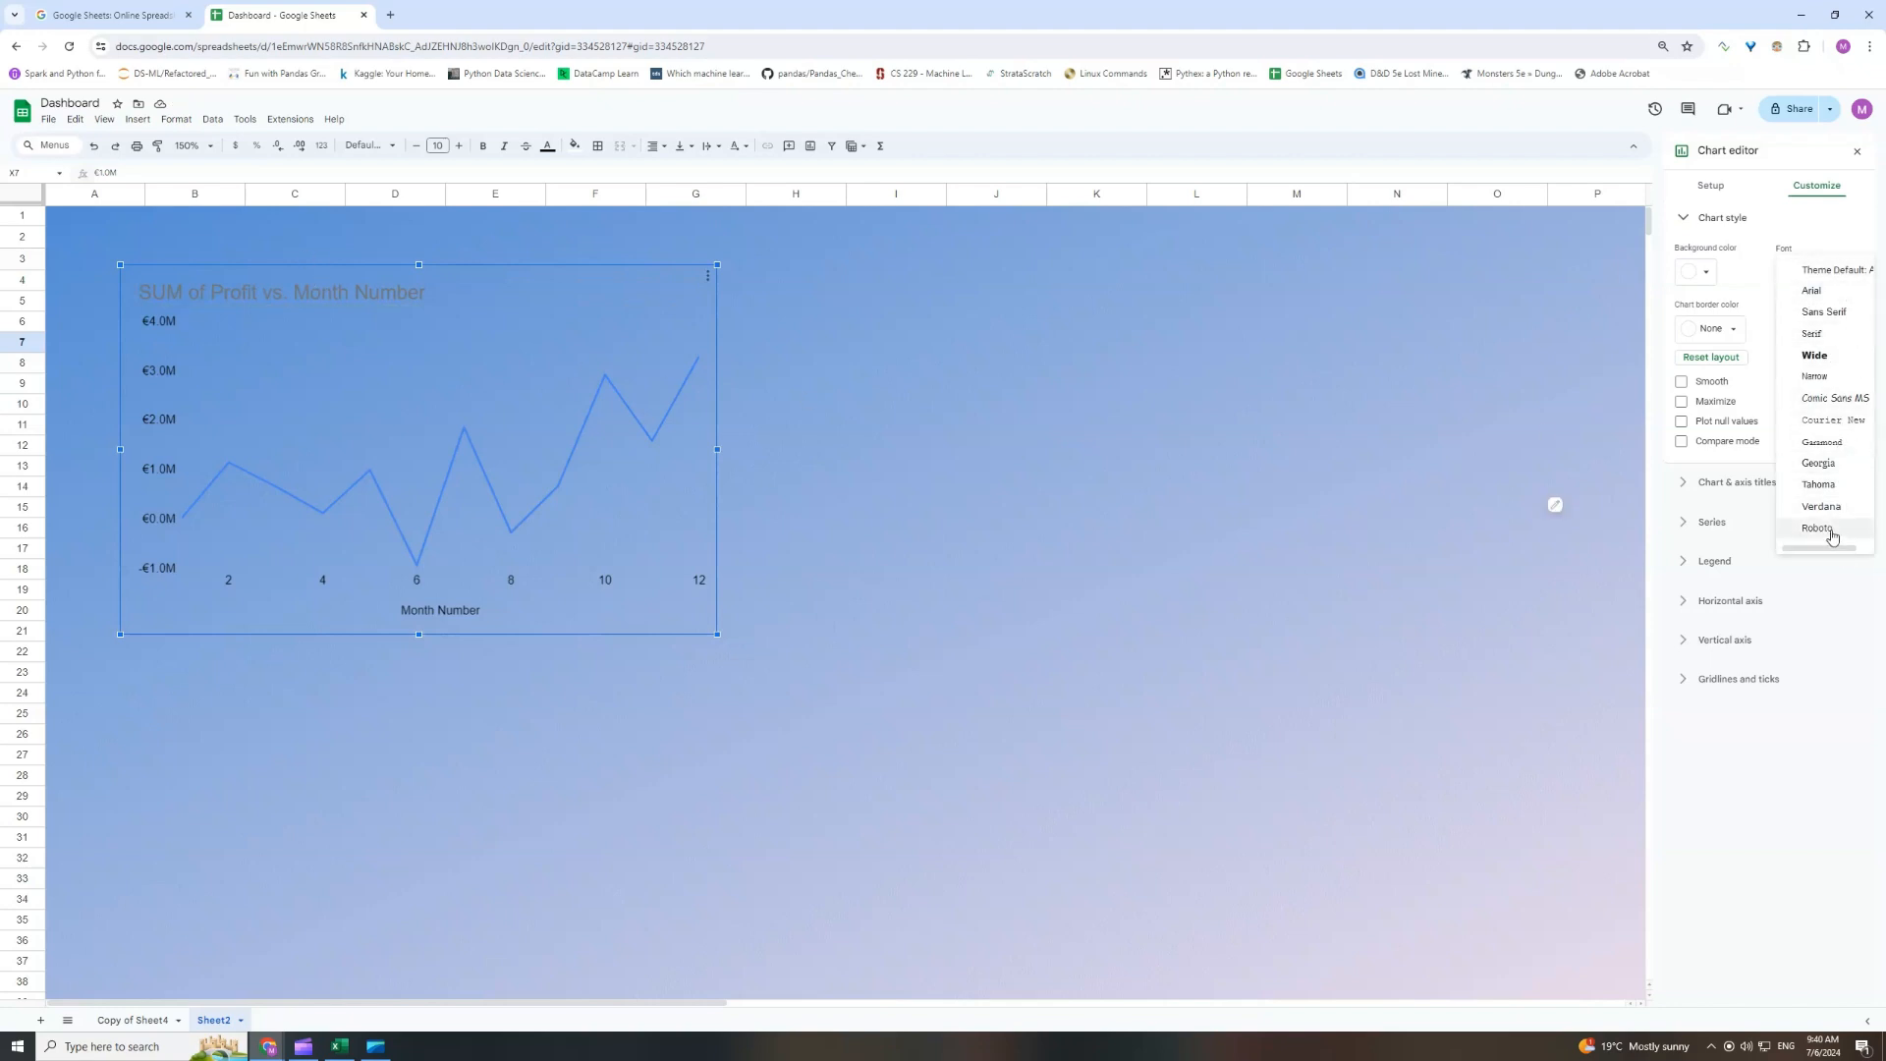
pyautogui.click(1832, 535)
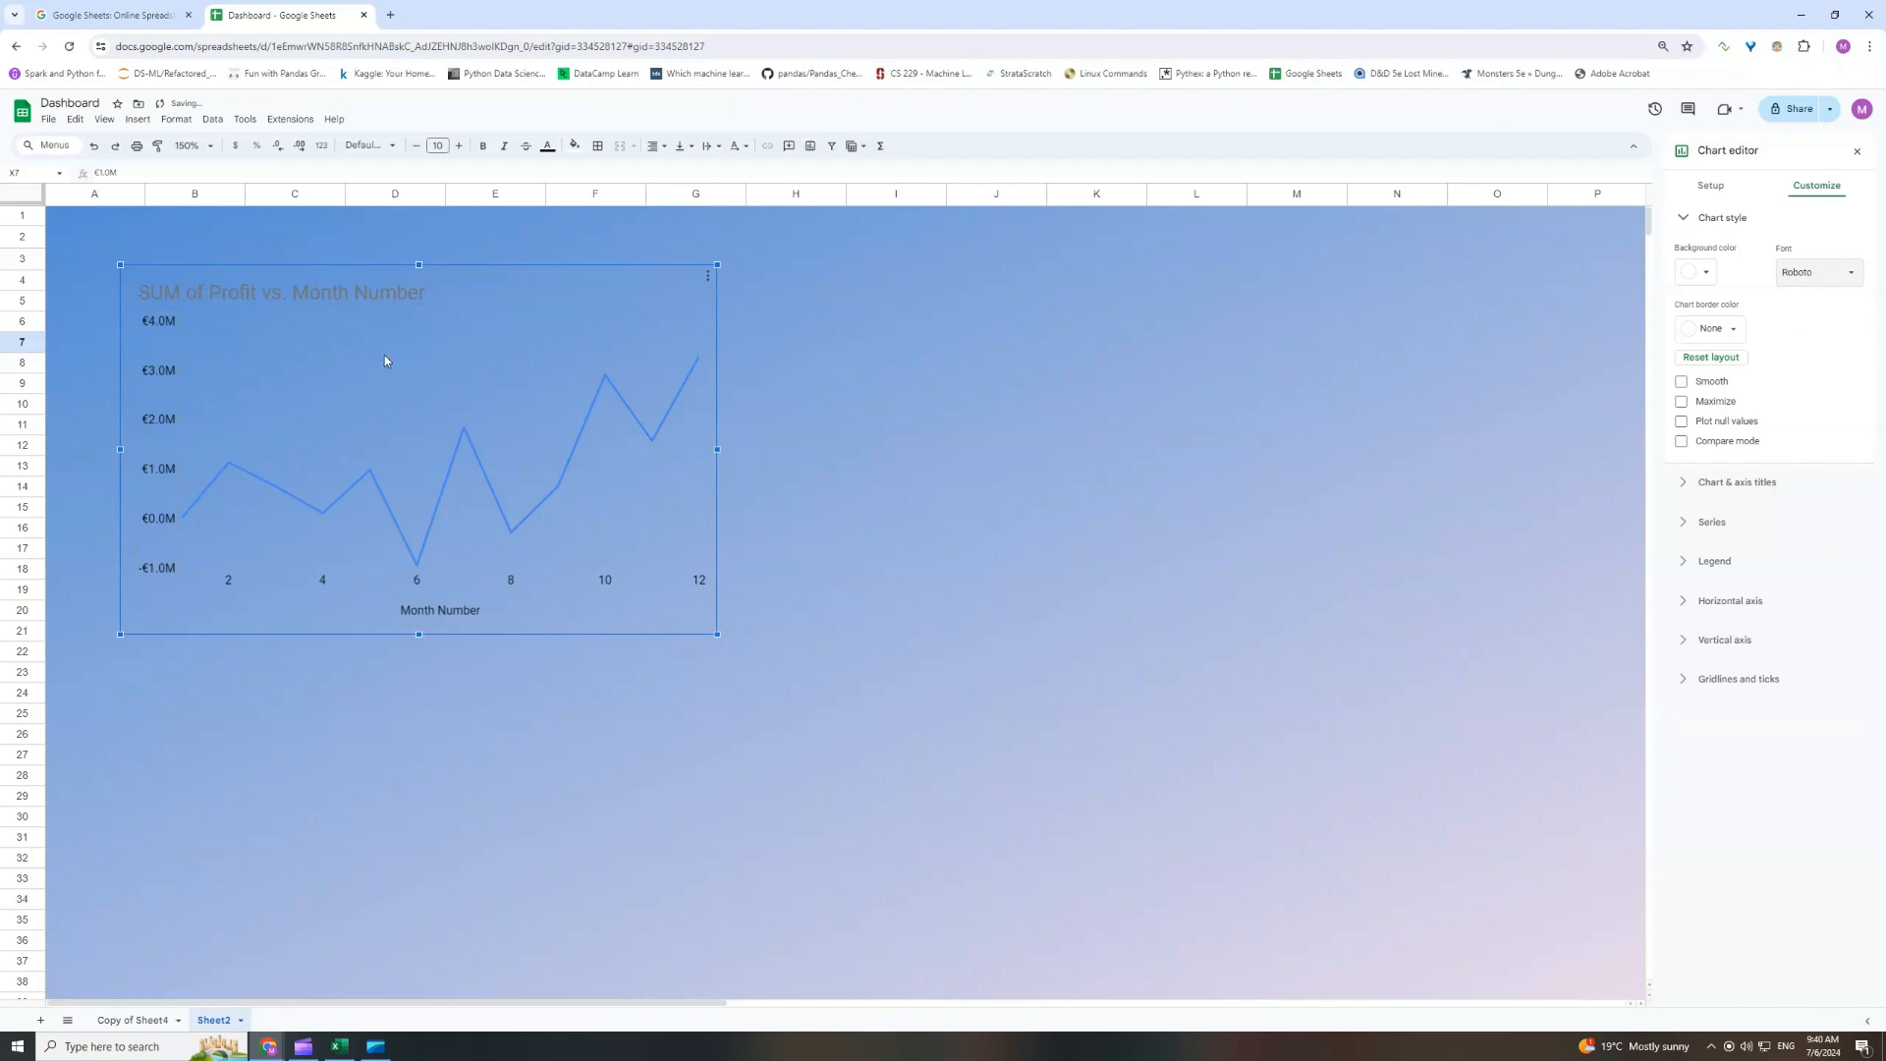
# Try to delete the vertical axis labels from the profit chart.
pyautogui.click(162, 470)
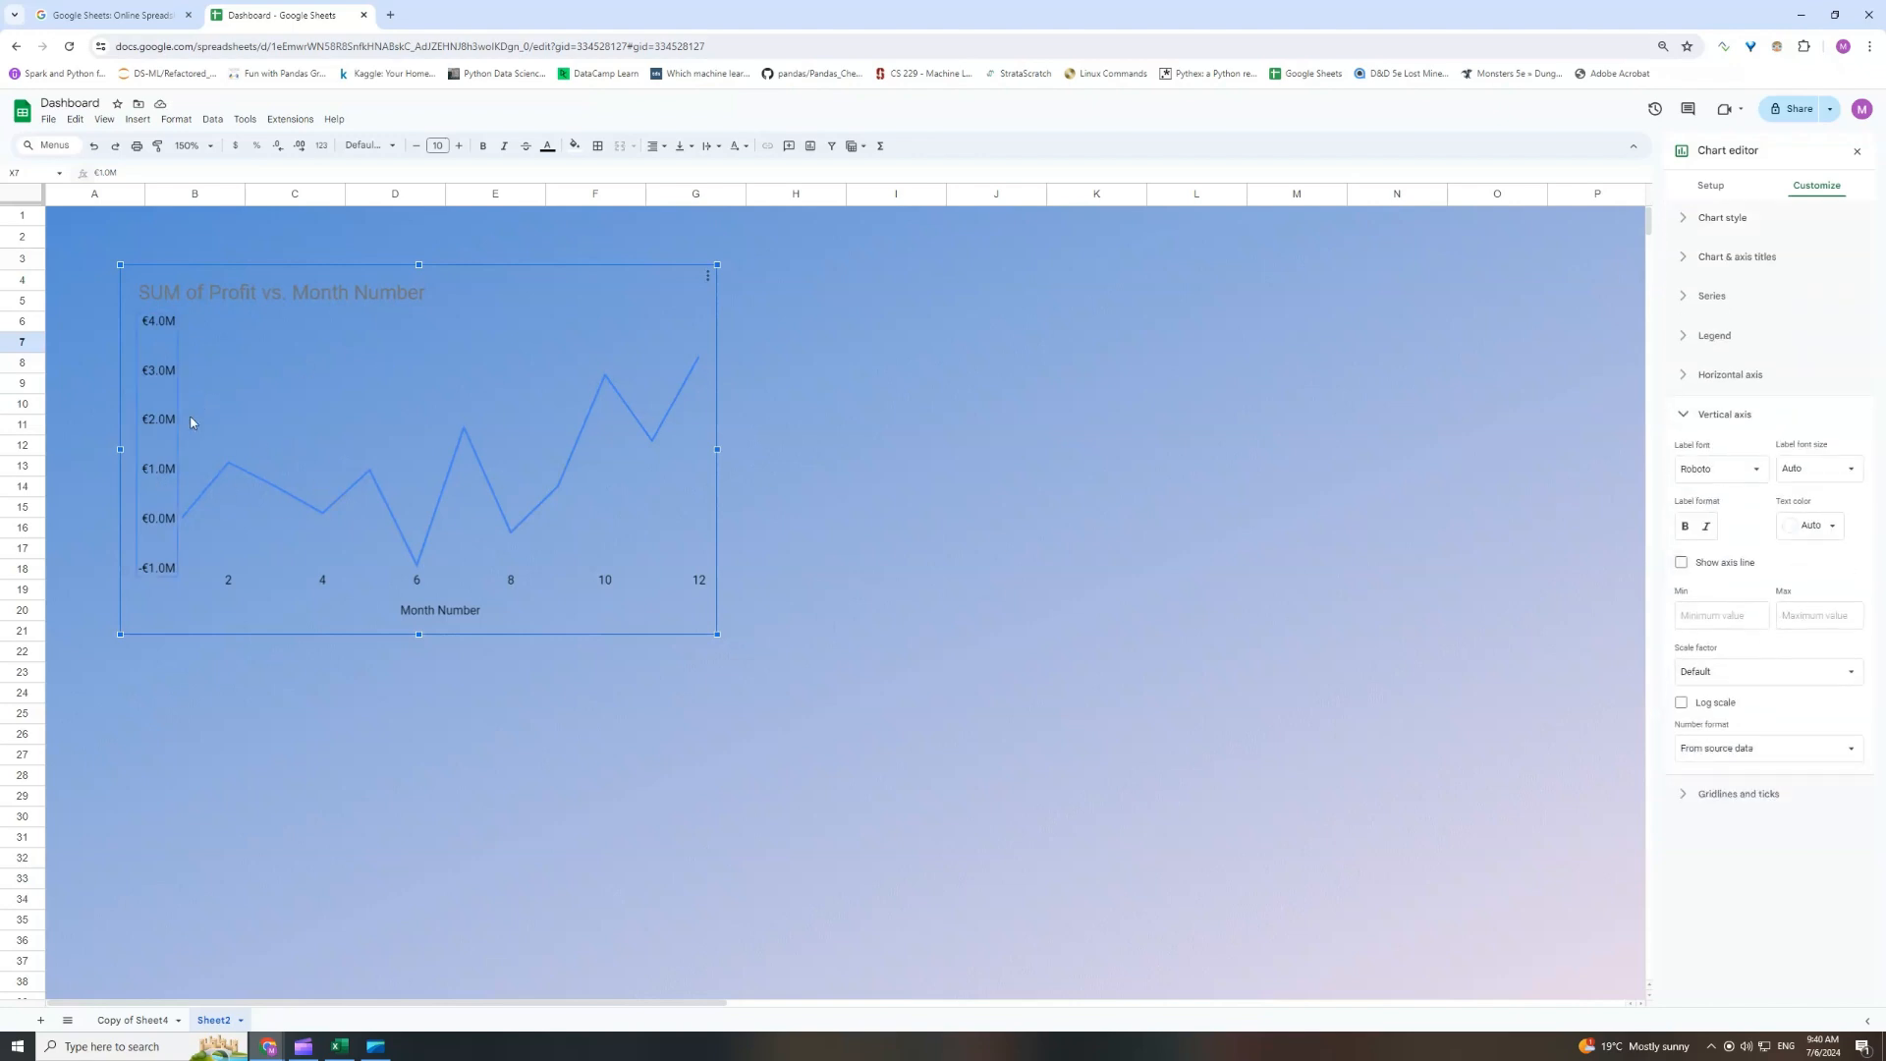
pyautogui.click(228, 407)
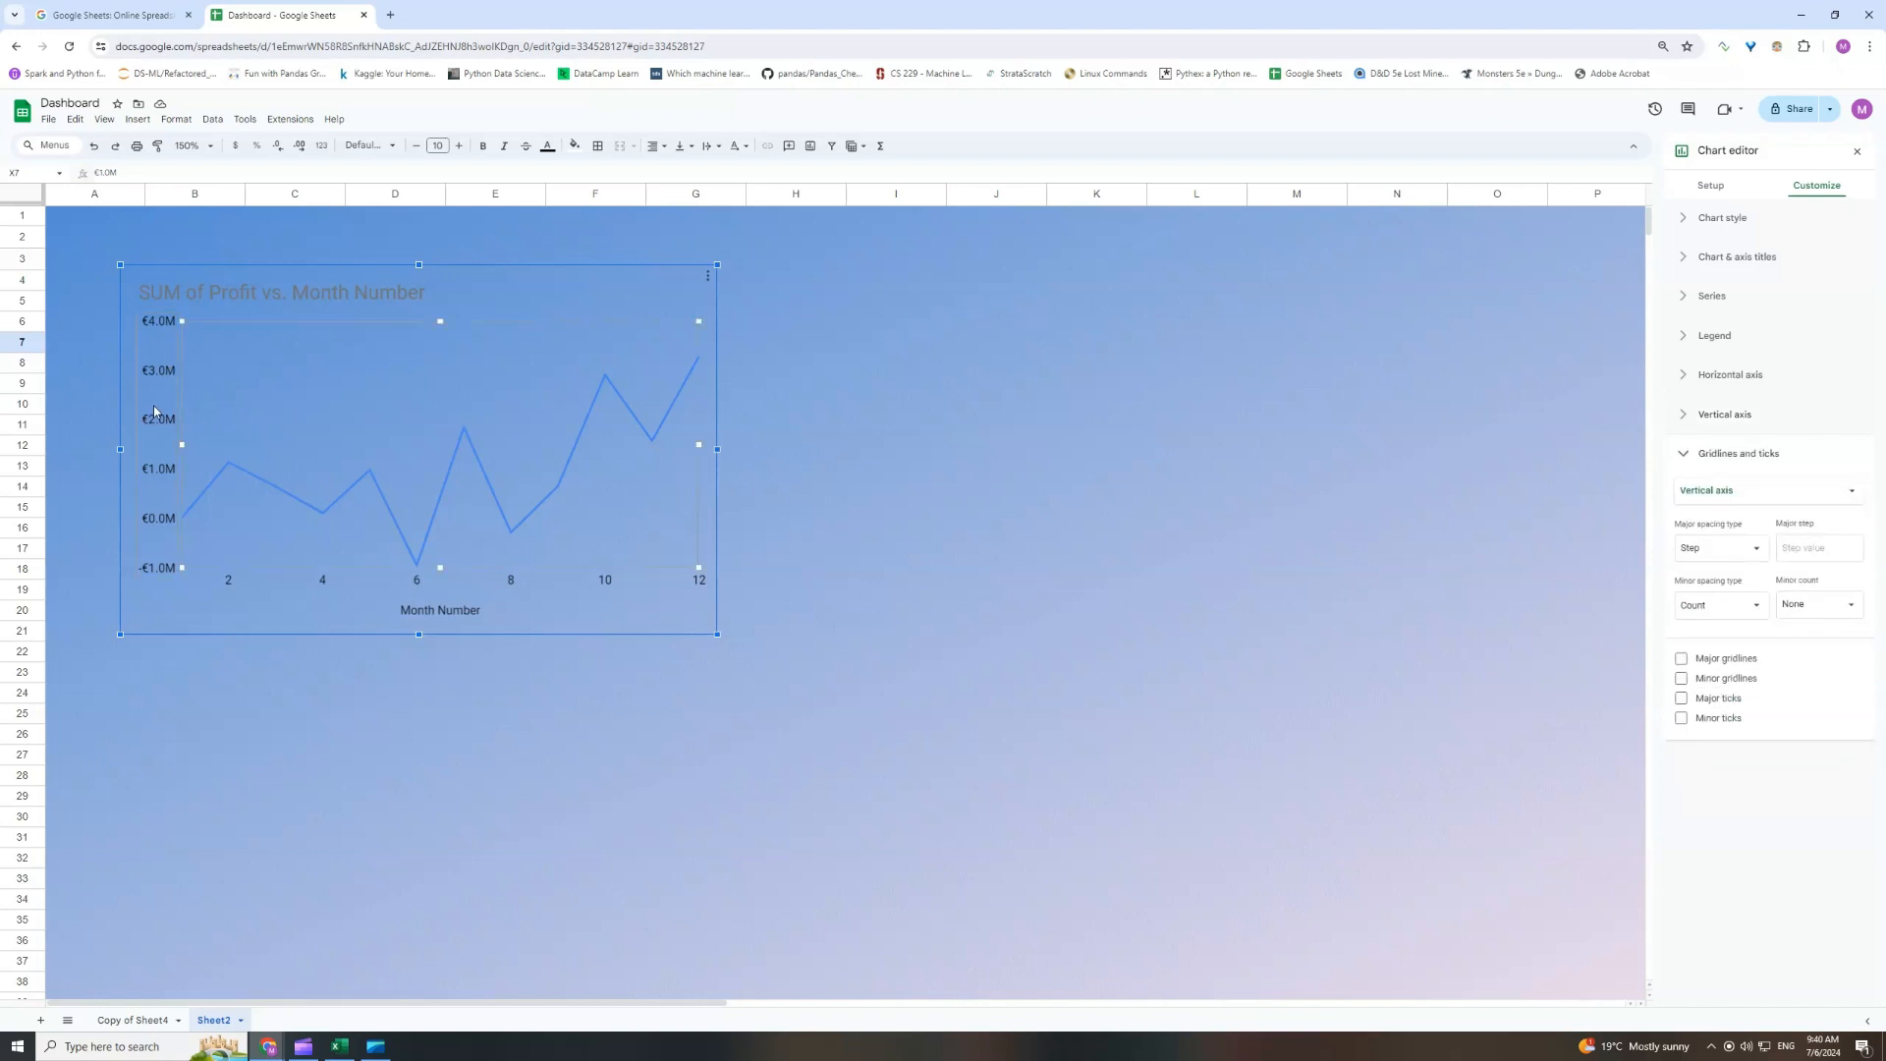
pyautogui.click(141, 372)
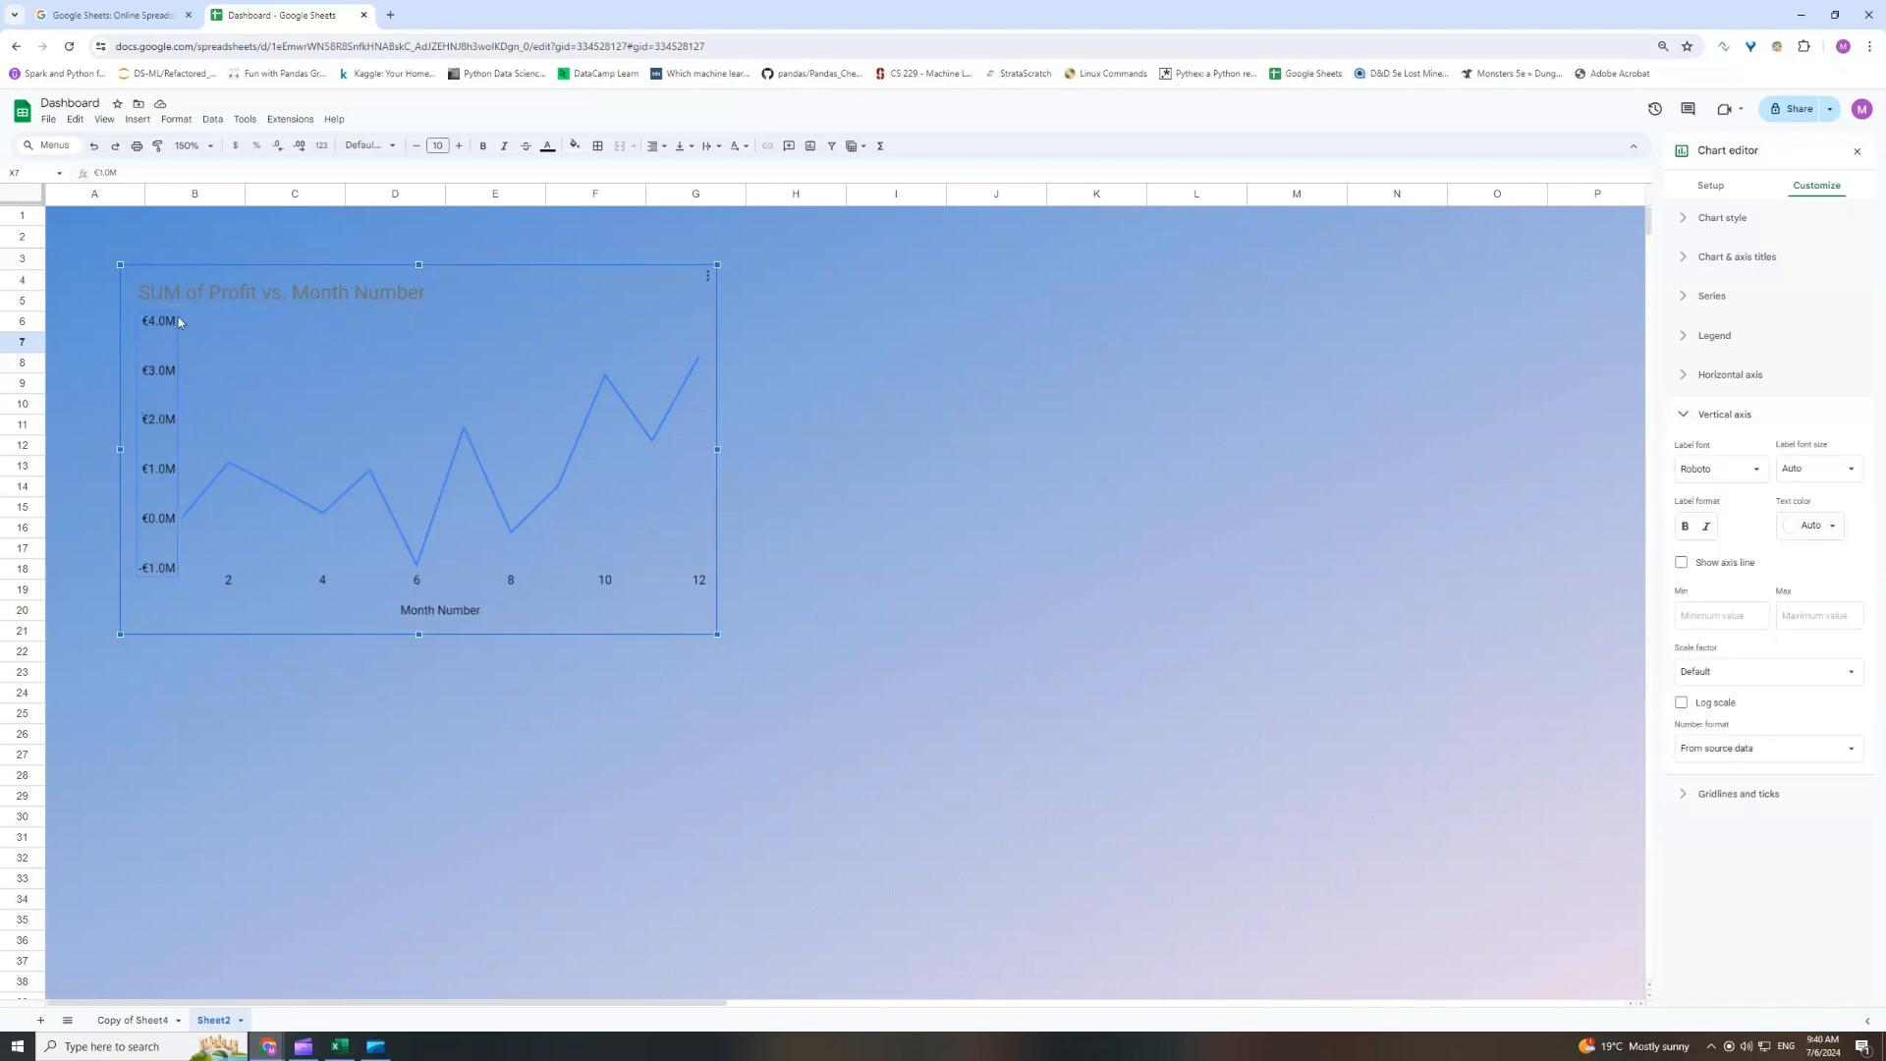
pyautogui.press('Delete')
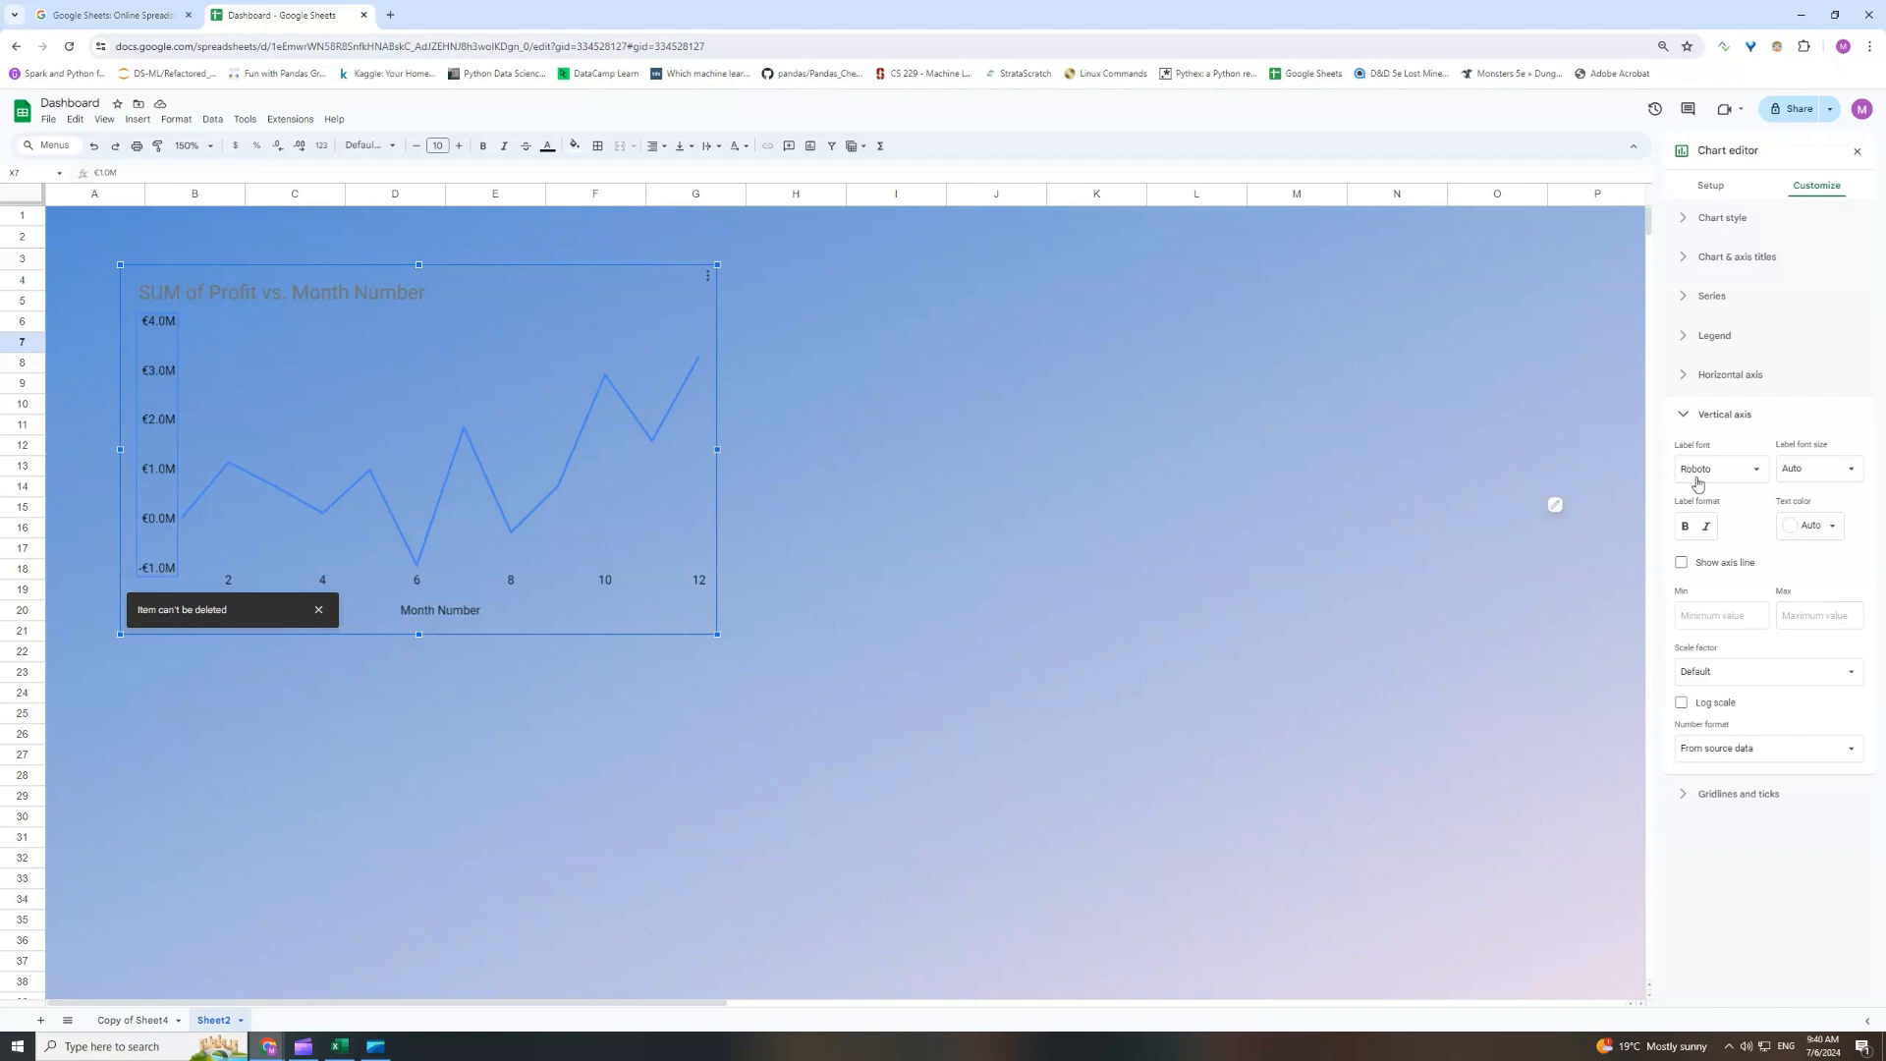
# Set the label font size of the profit chart's vertical axis to 6.
pyautogui.click(1859, 473)
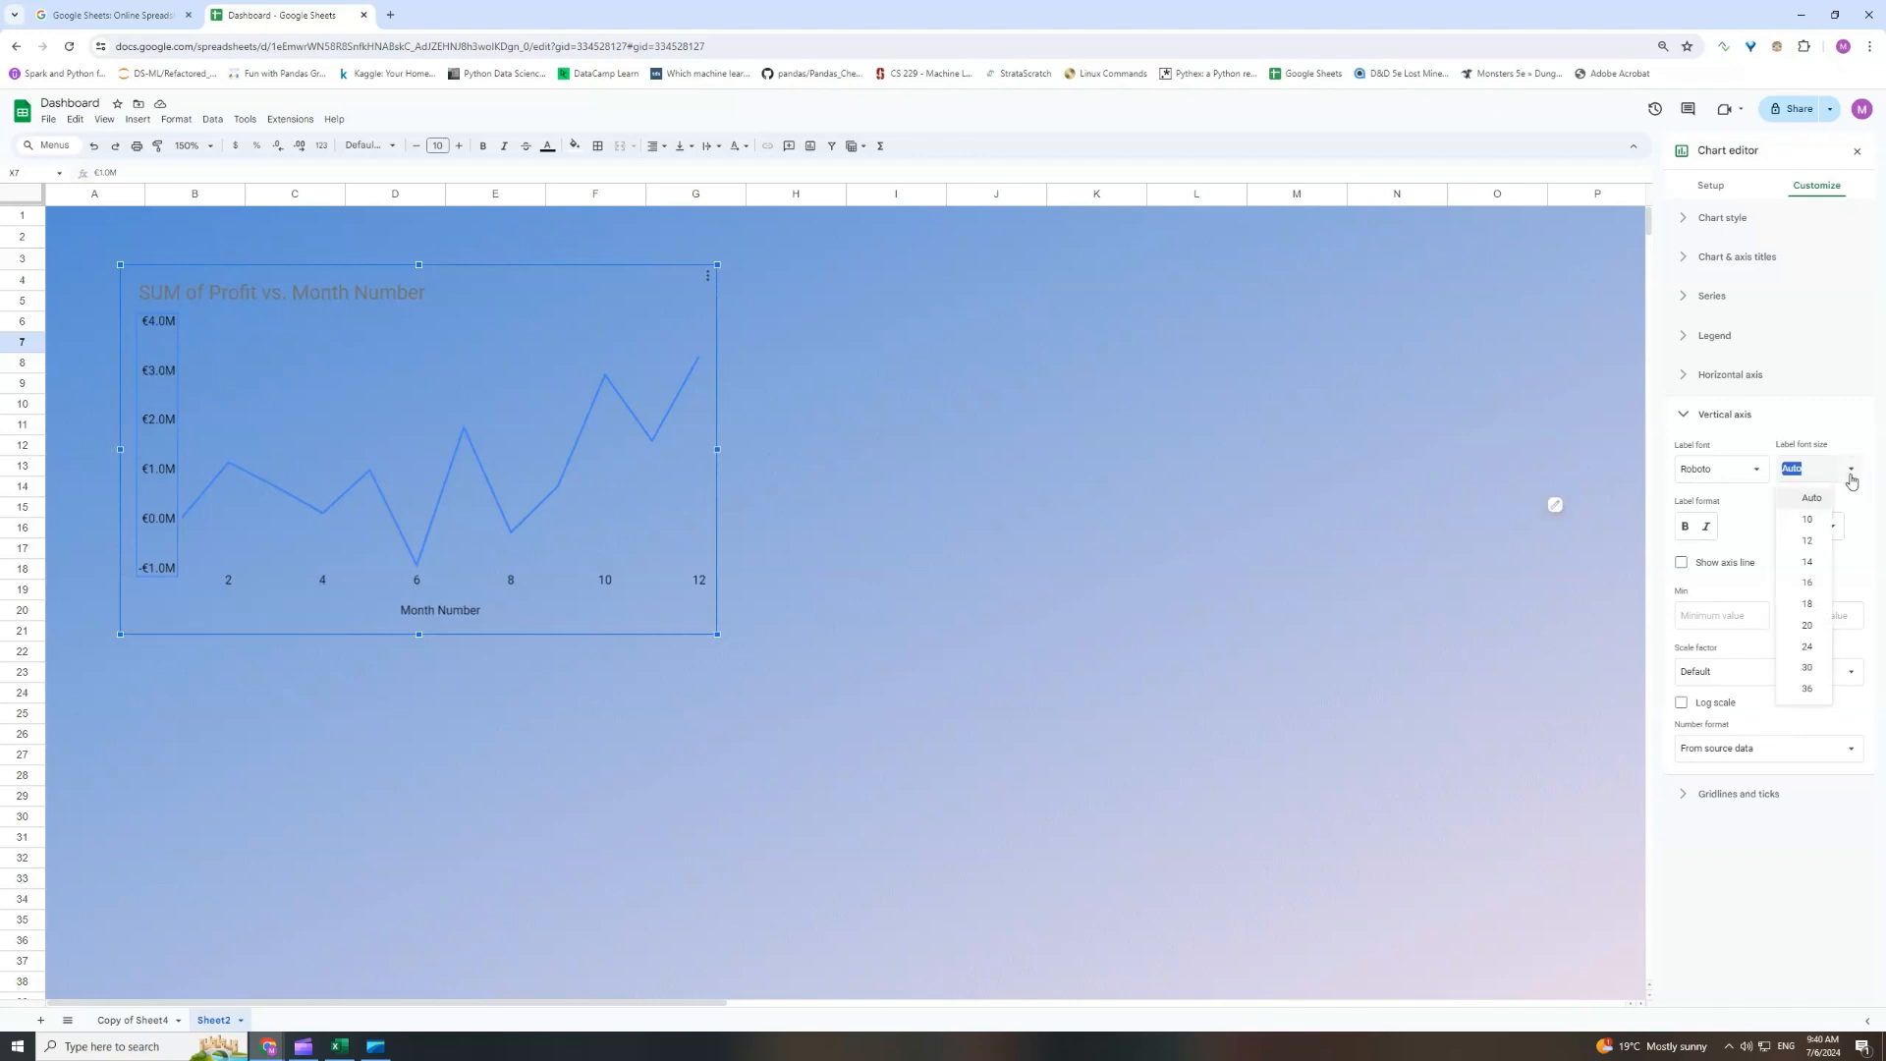
pyautogui.write('6')
pyautogui.press('Return')
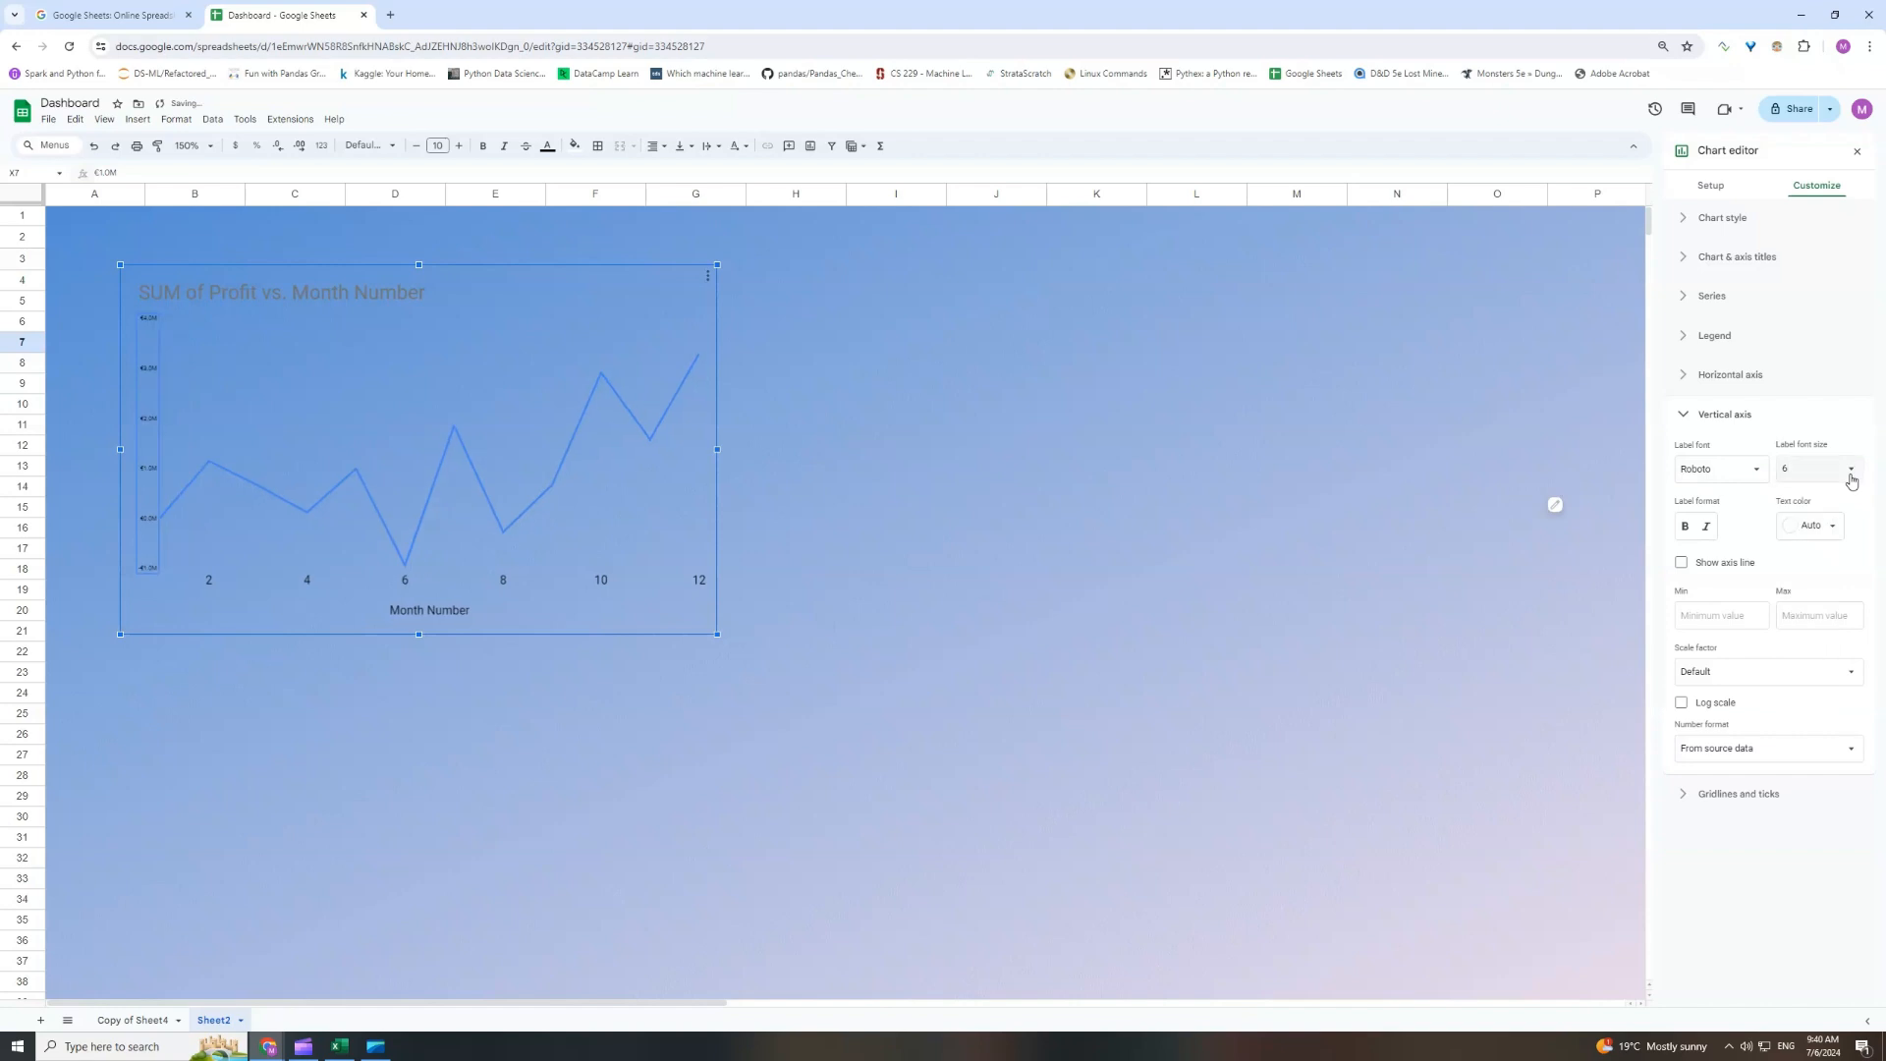
# Stretch the profit chart's plot area to the chart's left edge so the vertical axis labels are hidden, and slightly toward its right edge.
pyautogui.click(309, 406)
pyautogui.click(469, 468)
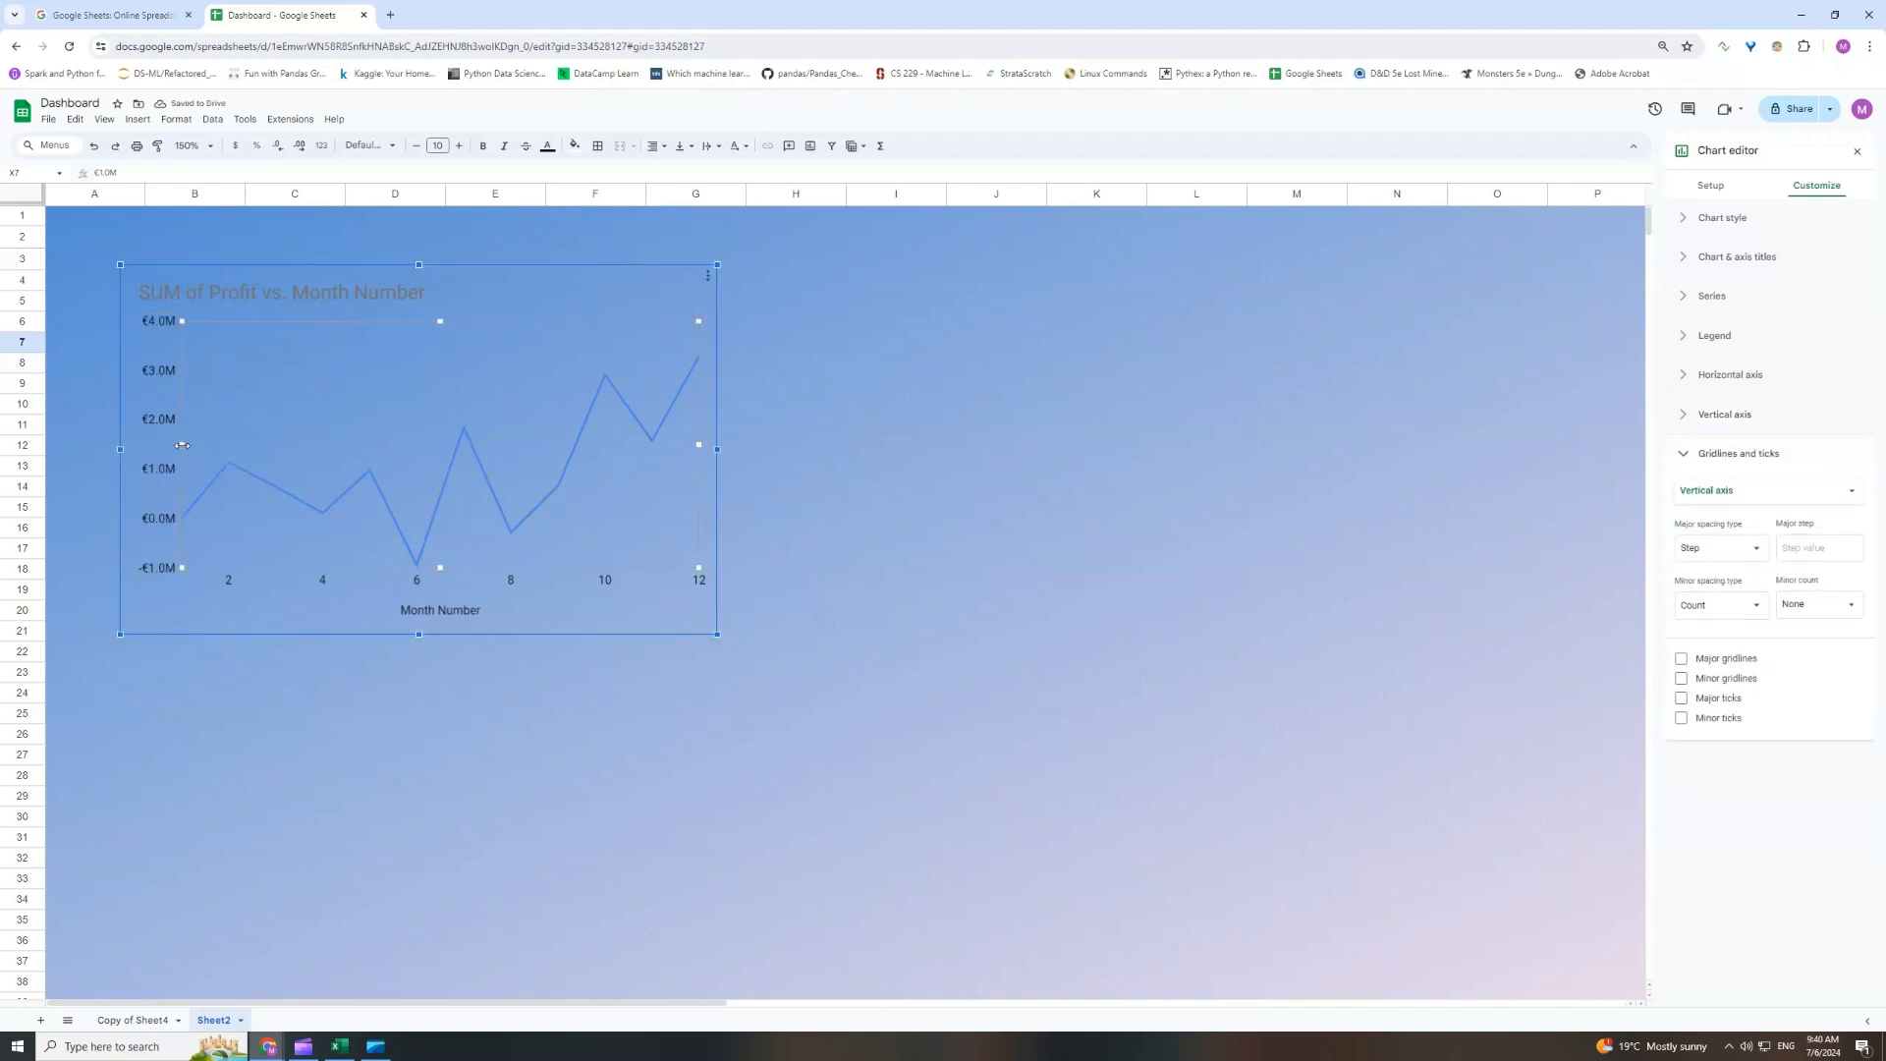
pyautogui.moveTo(180, 446); pyautogui.dragTo(116, 448)
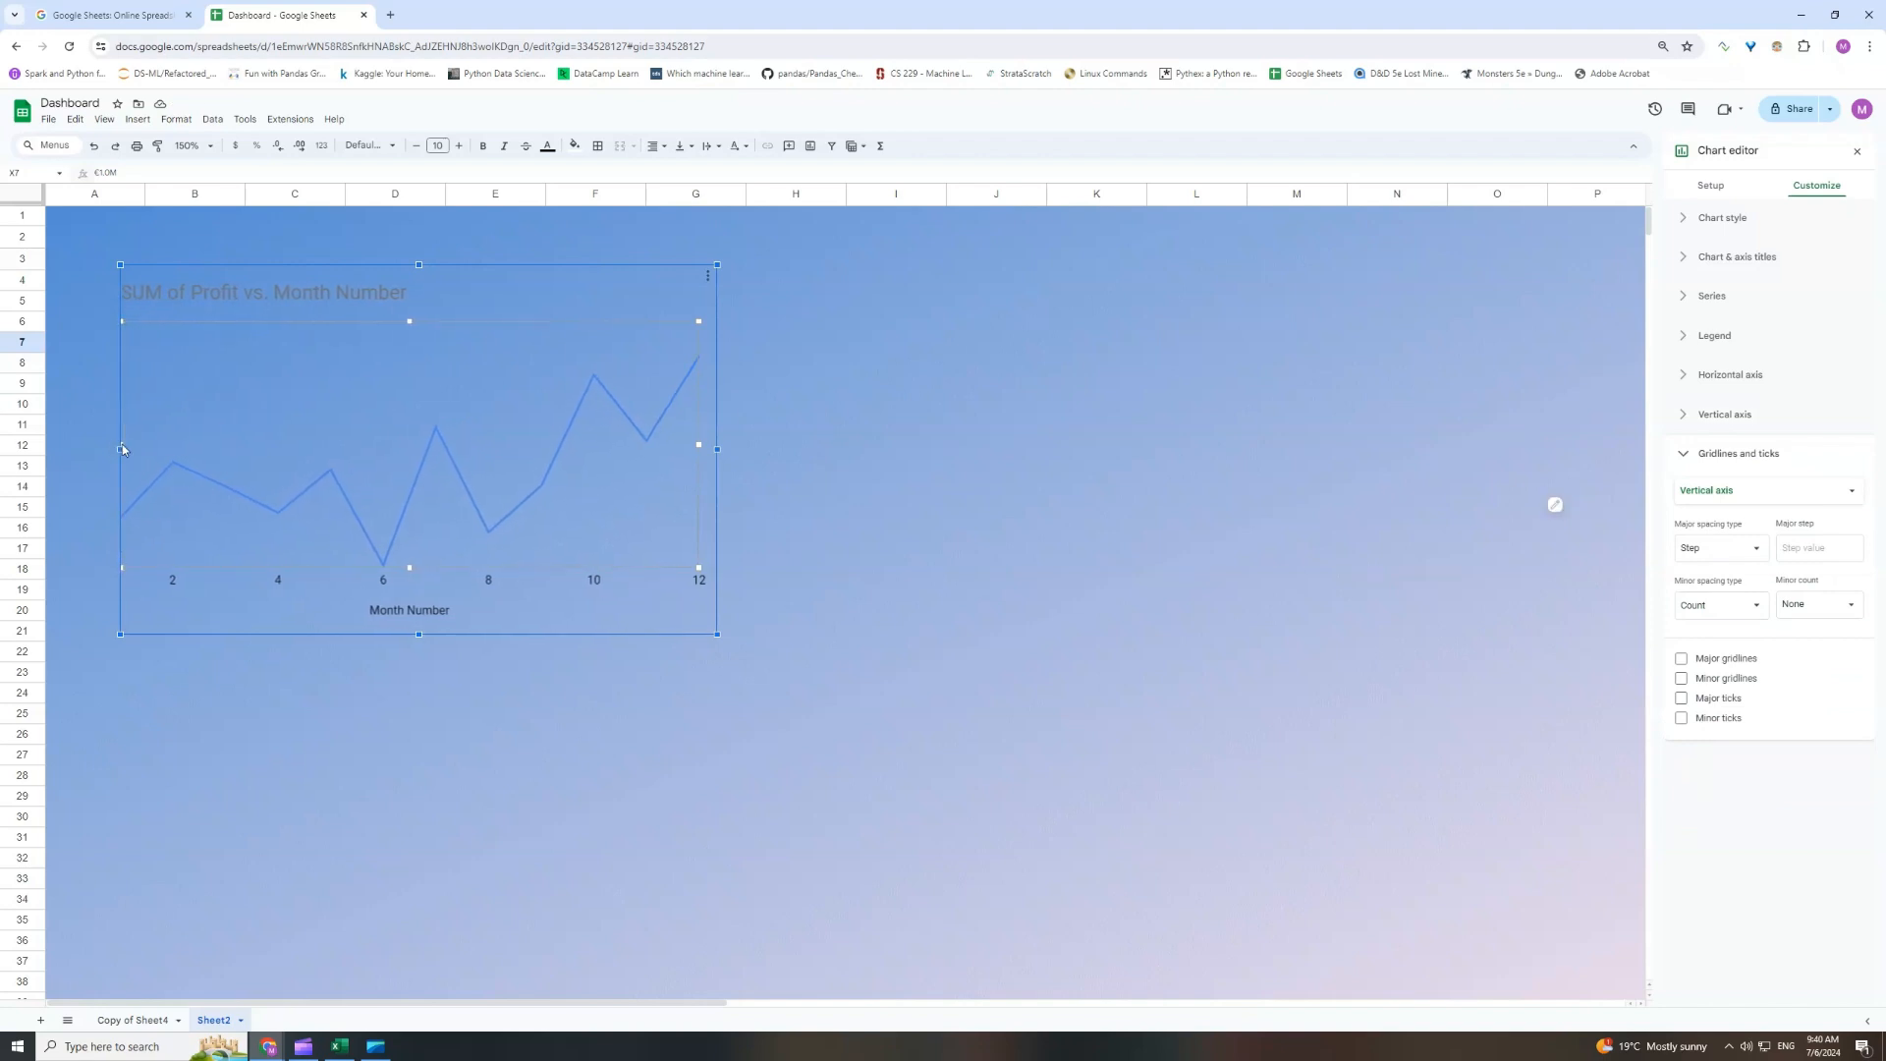
pyautogui.moveTo(699, 446); pyautogui.dragTo(714, 445)
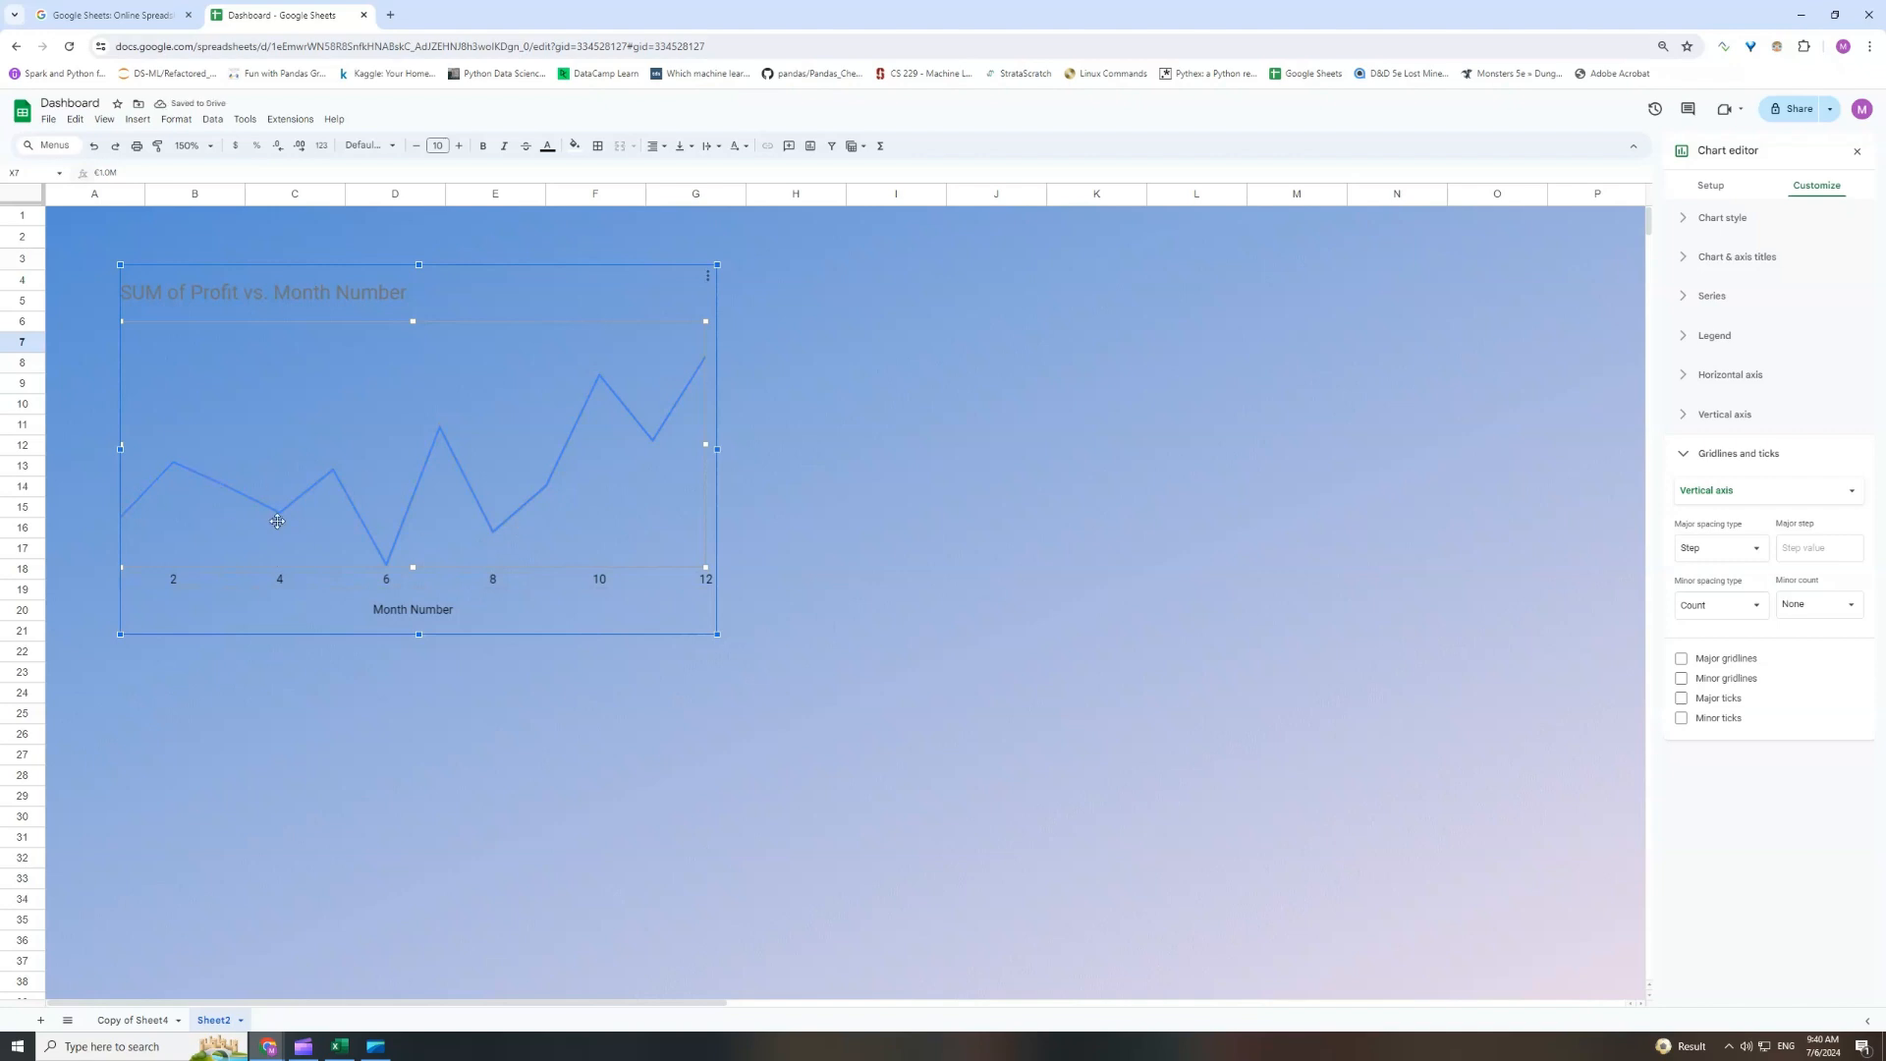
# Turn on data labels for the SUM of Profit series and pull the plot area's left edge slightly inward.
pyautogui.click(240, 495)
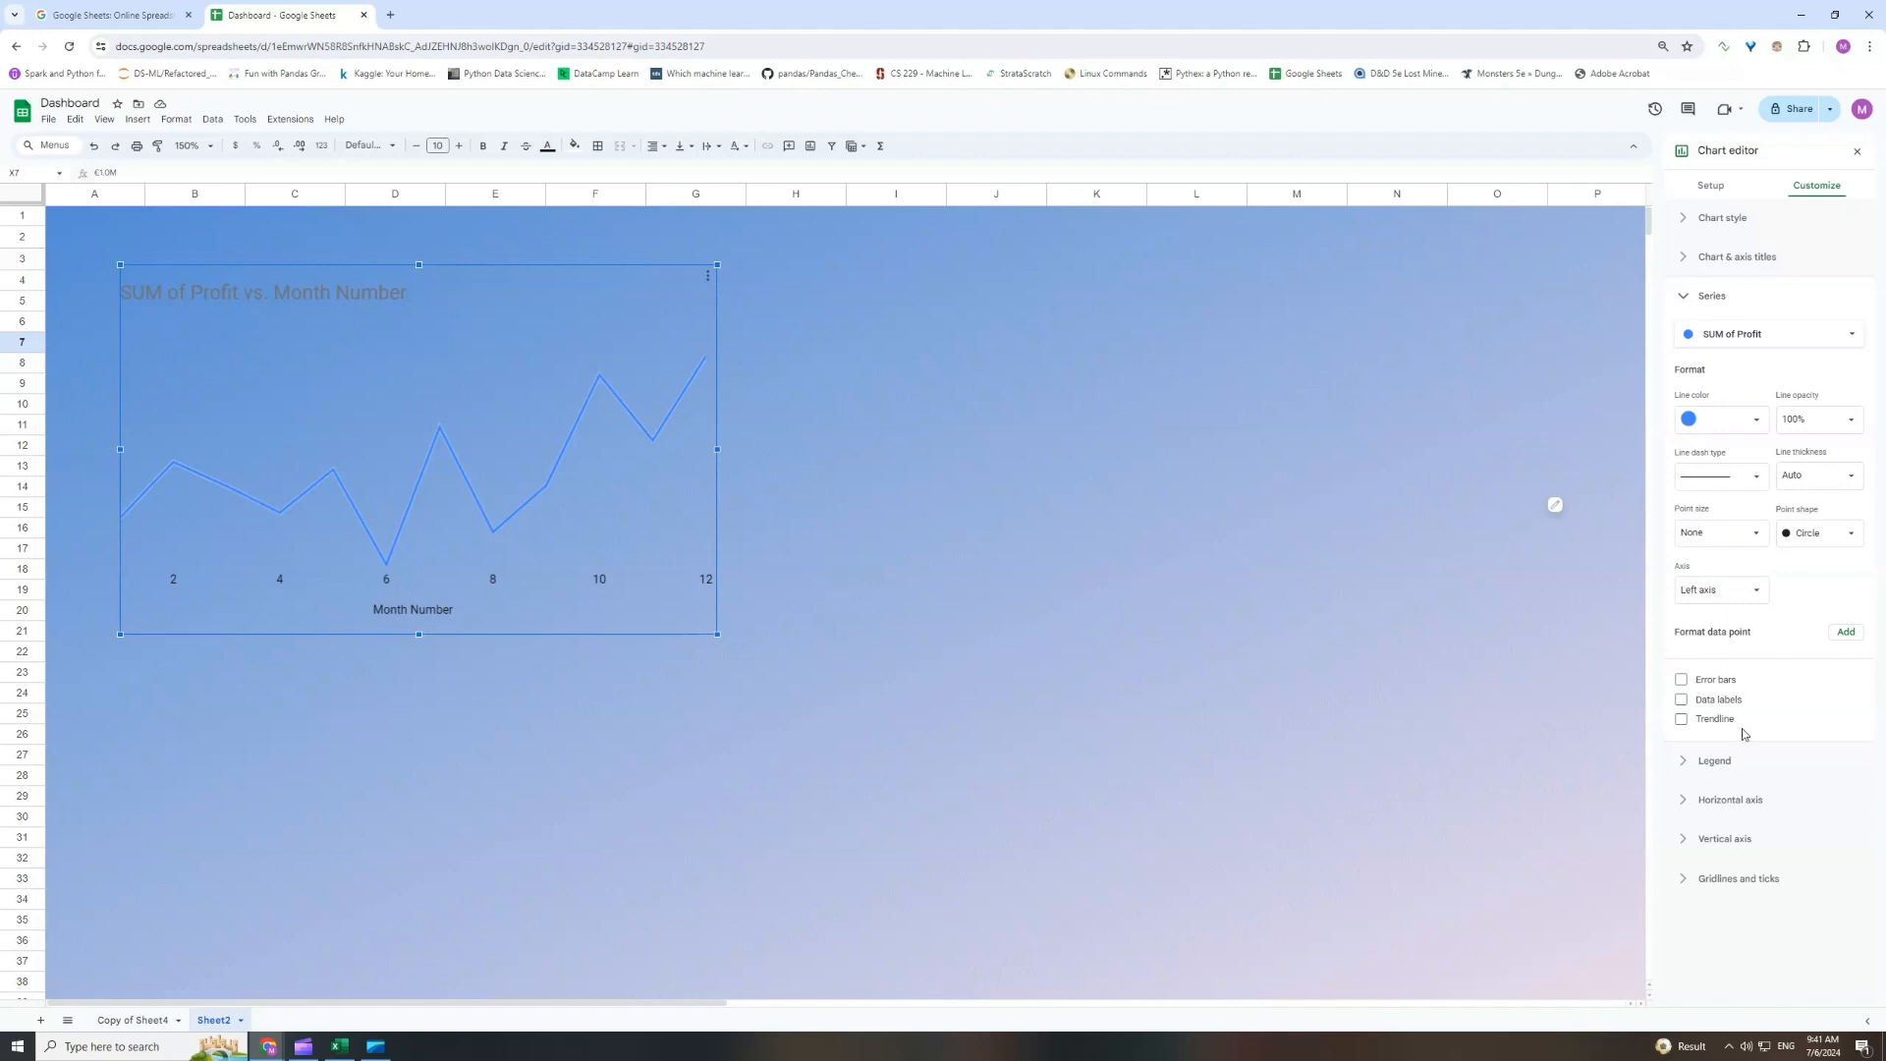
pyautogui.click(1681, 700)
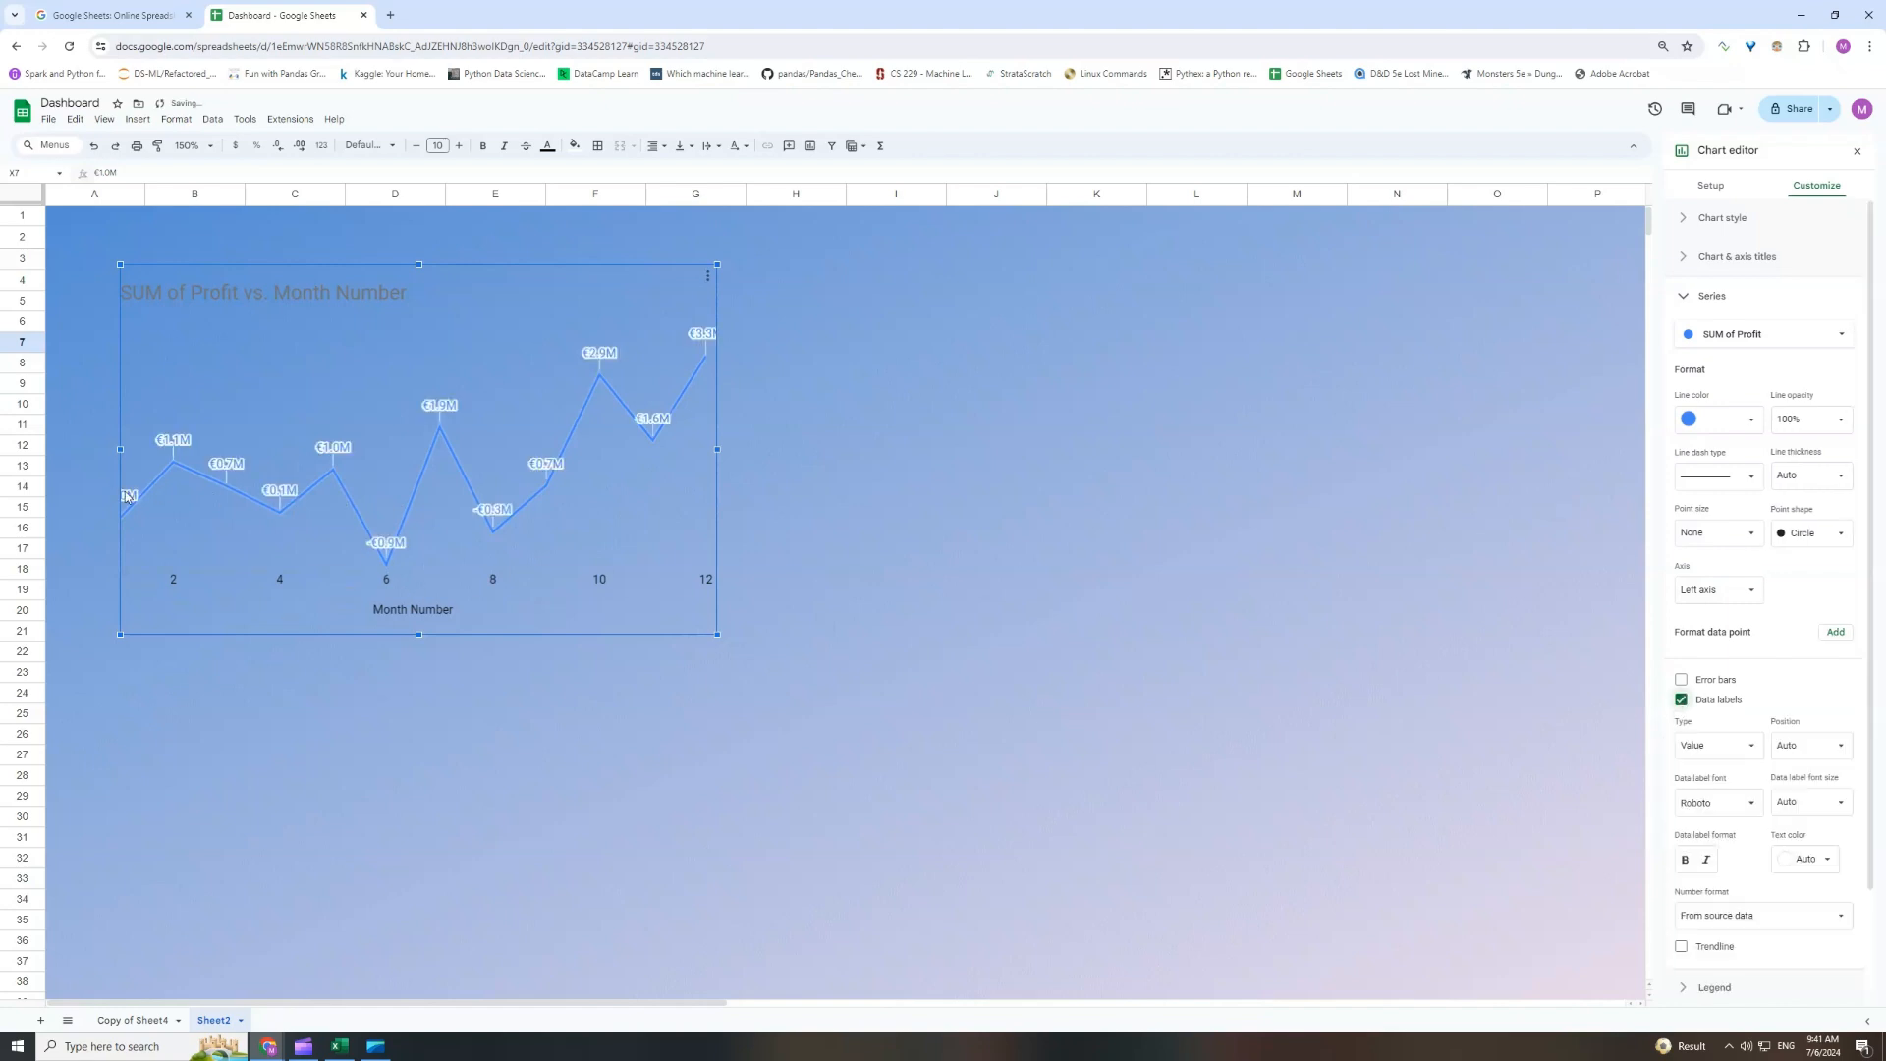
pyautogui.click(158, 396)
pyautogui.moveTo(121, 446); pyautogui.dragTo(126, 446)
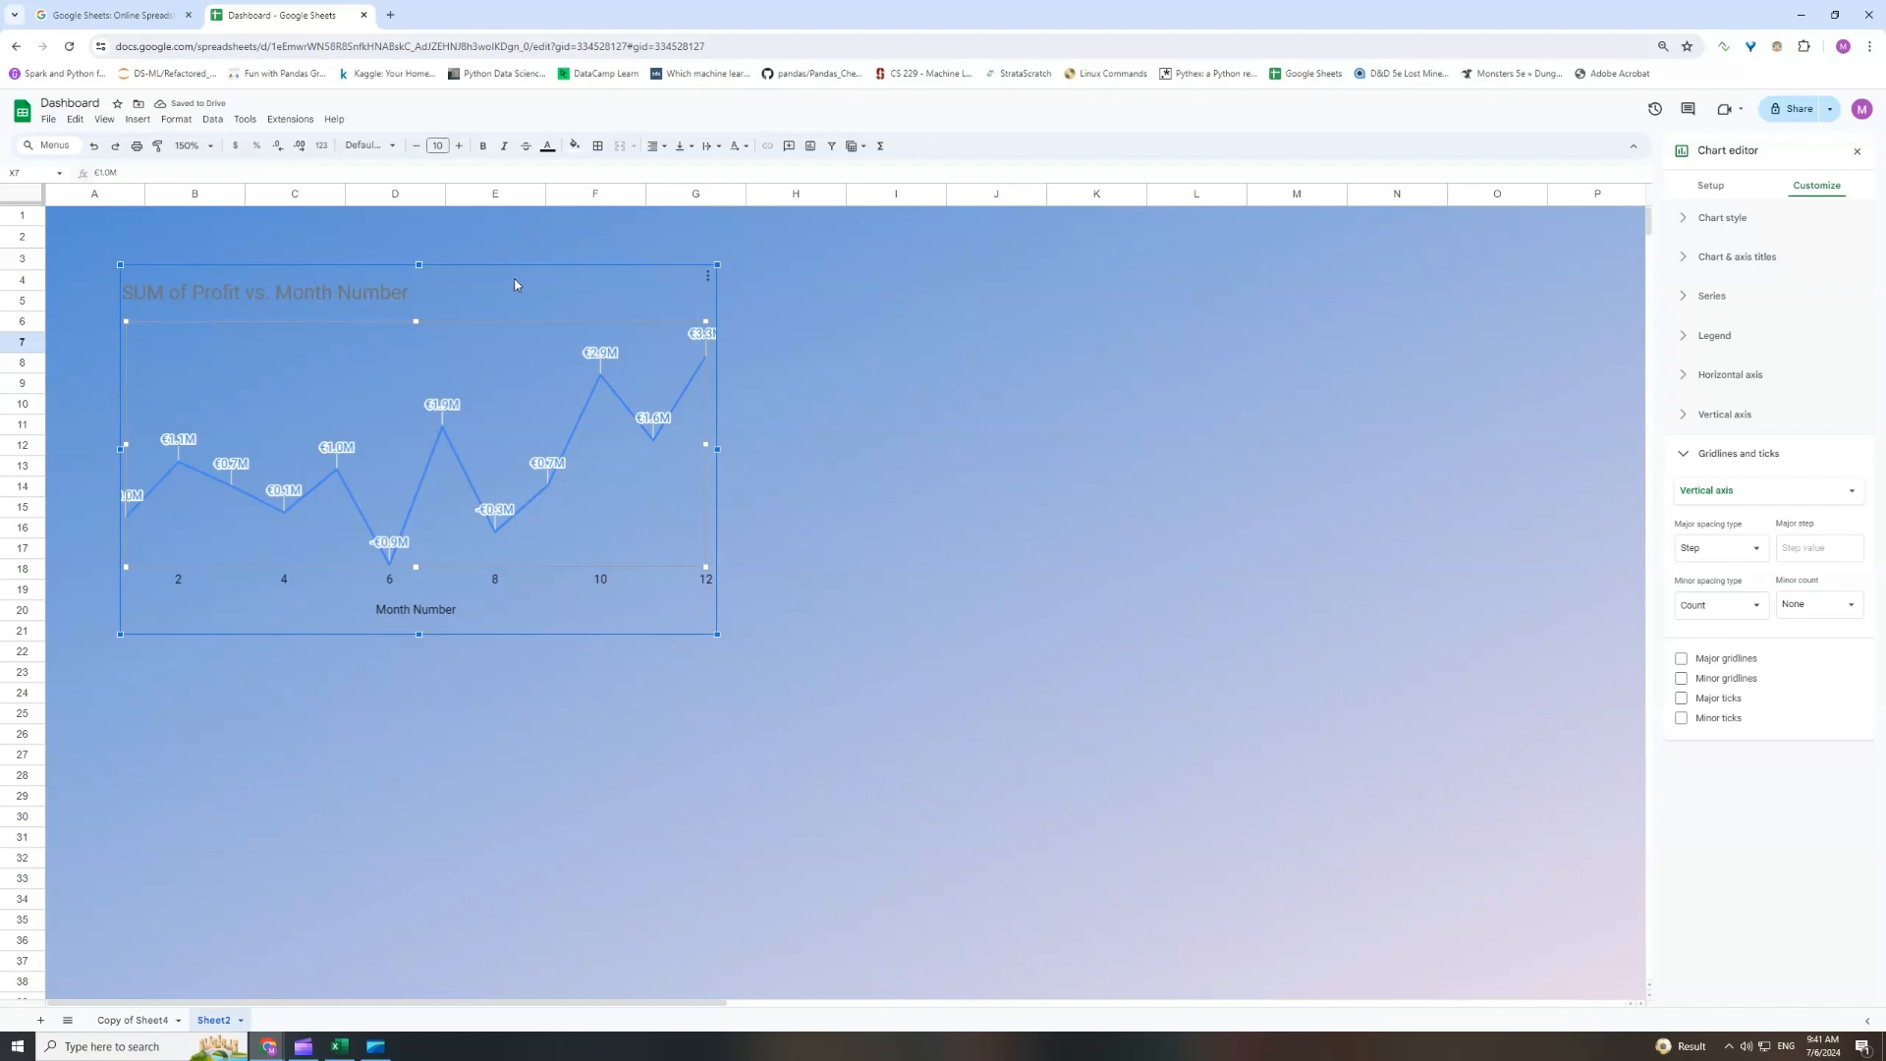
# Shift the profit chart slightly to the right and move the color palette image onto the gradient background, over about J17:L27.
pyautogui.moveTo(532, 282)
pyautogui.mouseDown()
pyautogui.moveTo(557, 282)
pyautogui.moveTo(508, 274)
pyautogui.mouseUp()
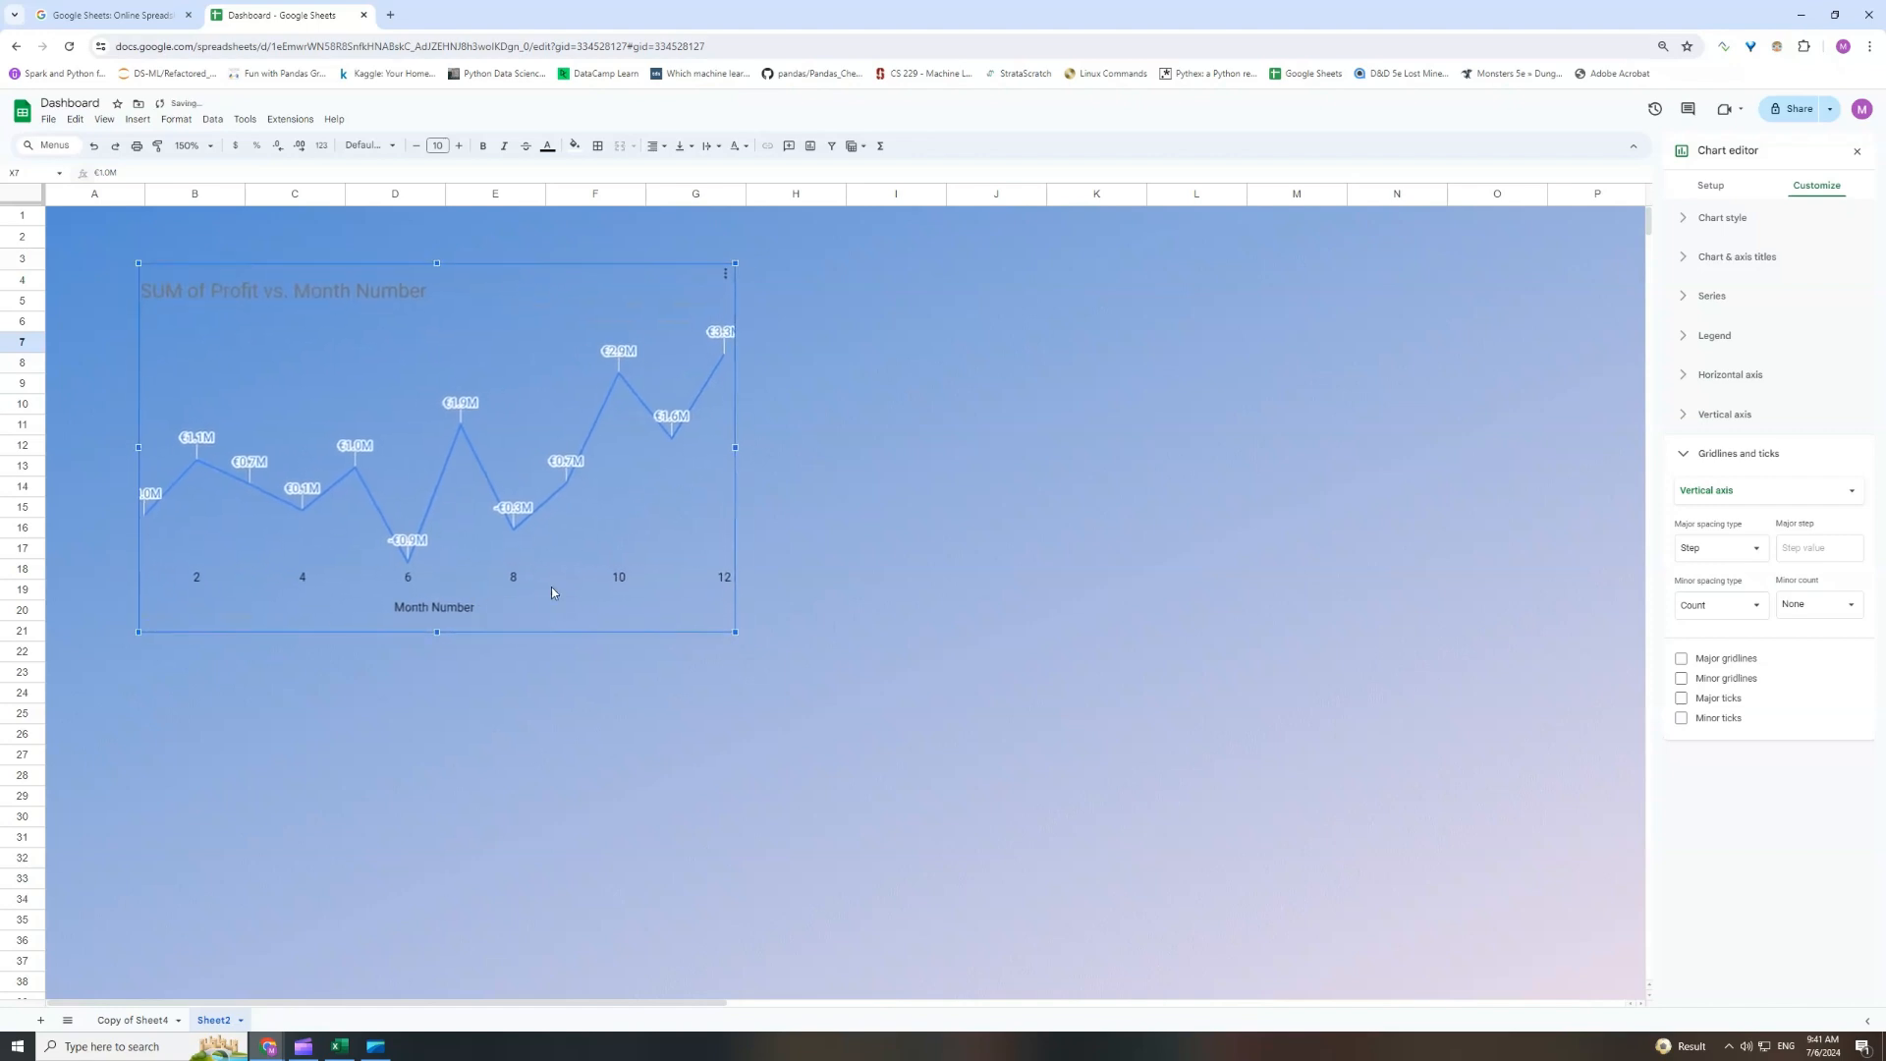
pyautogui.scroll(-3, 808, 629)
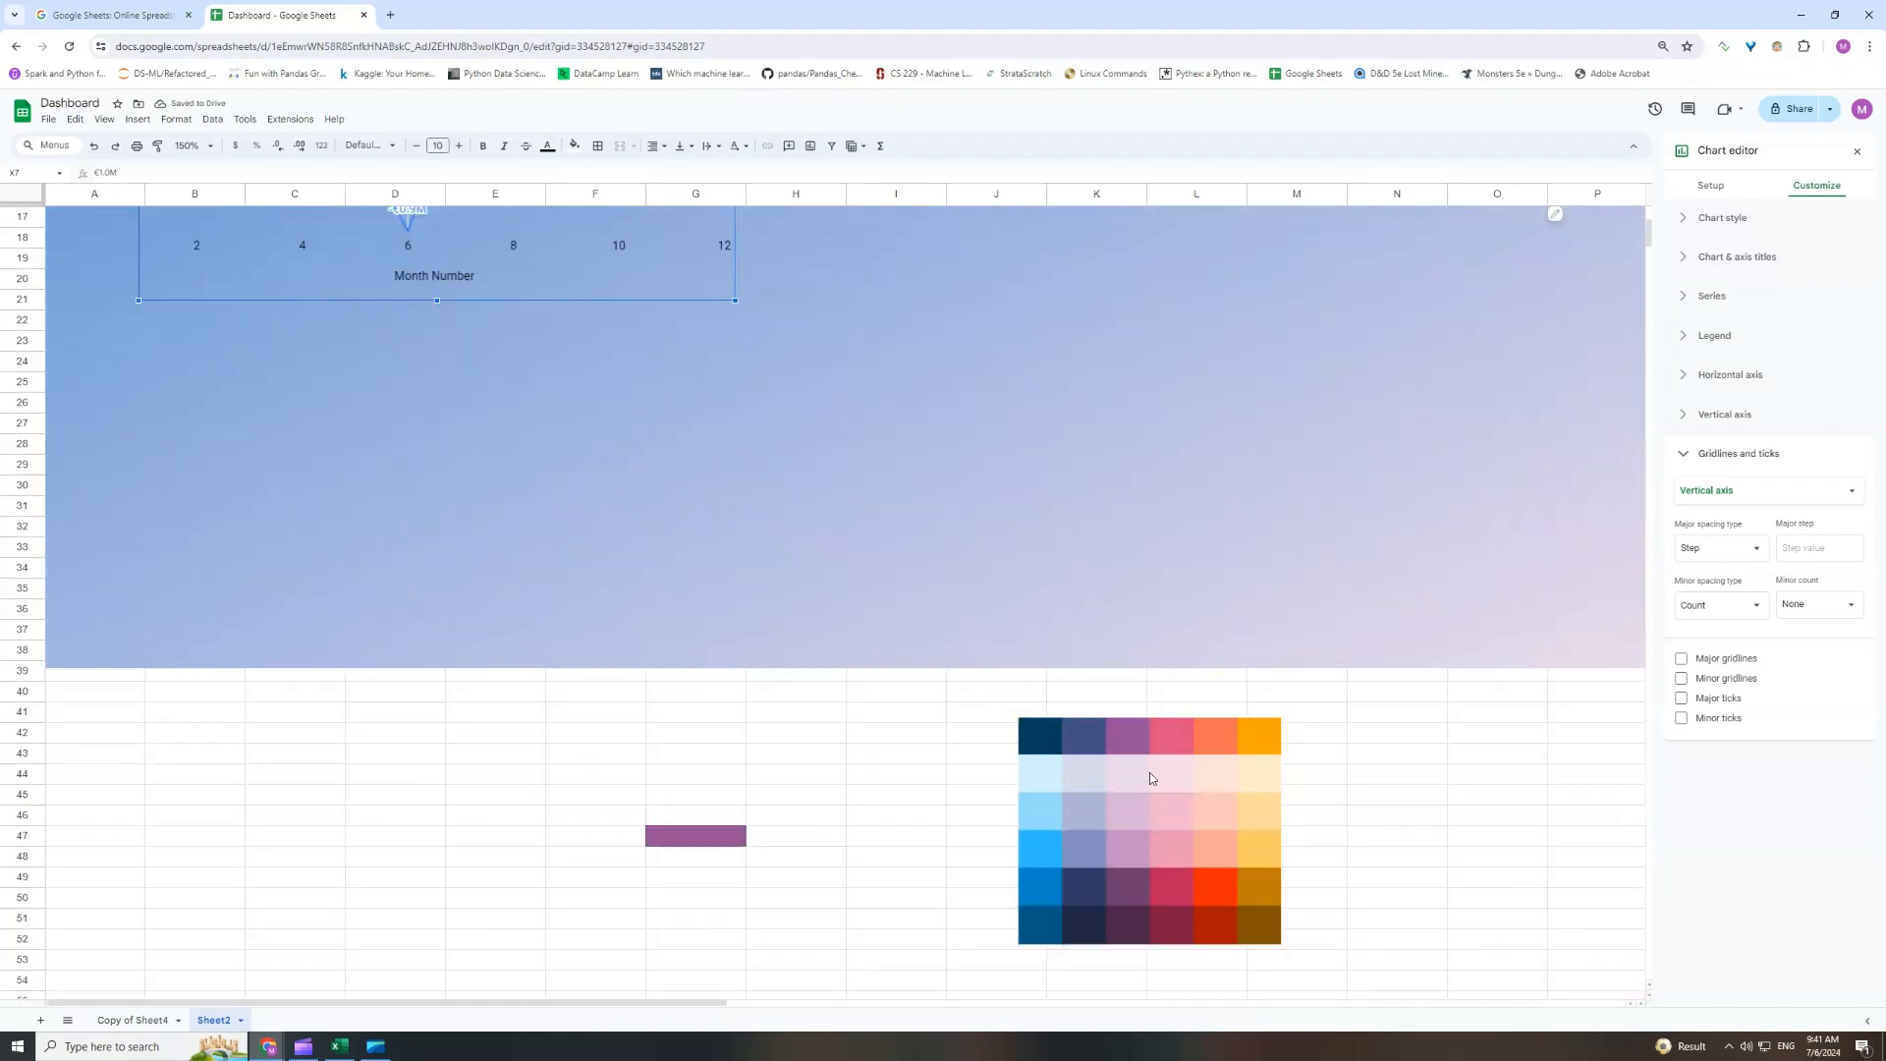
pyautogui.click(1182, 840)
pyautogui.moveTo(1128, 848); pyautogui.dragTo(1071, 226)
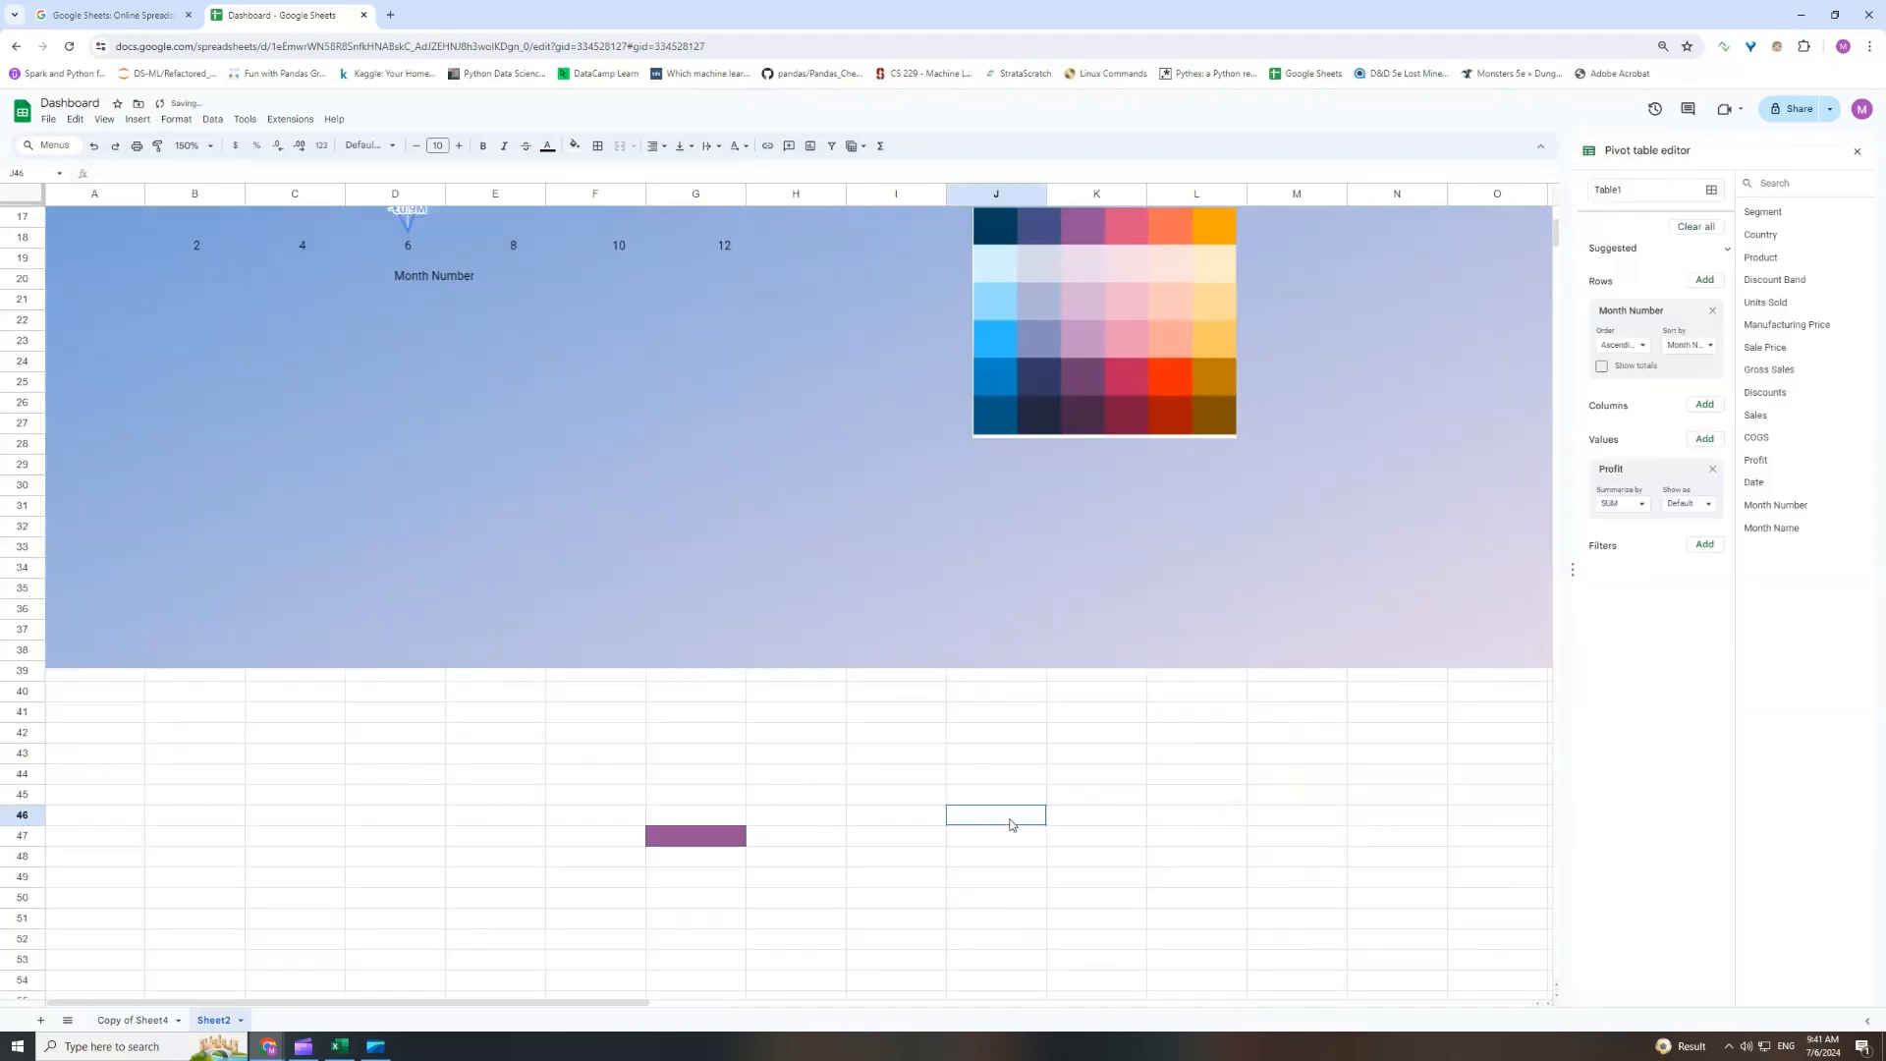
pyautogui.click(1012, 821)
pyautogui.scroll(5, 1040, 782)
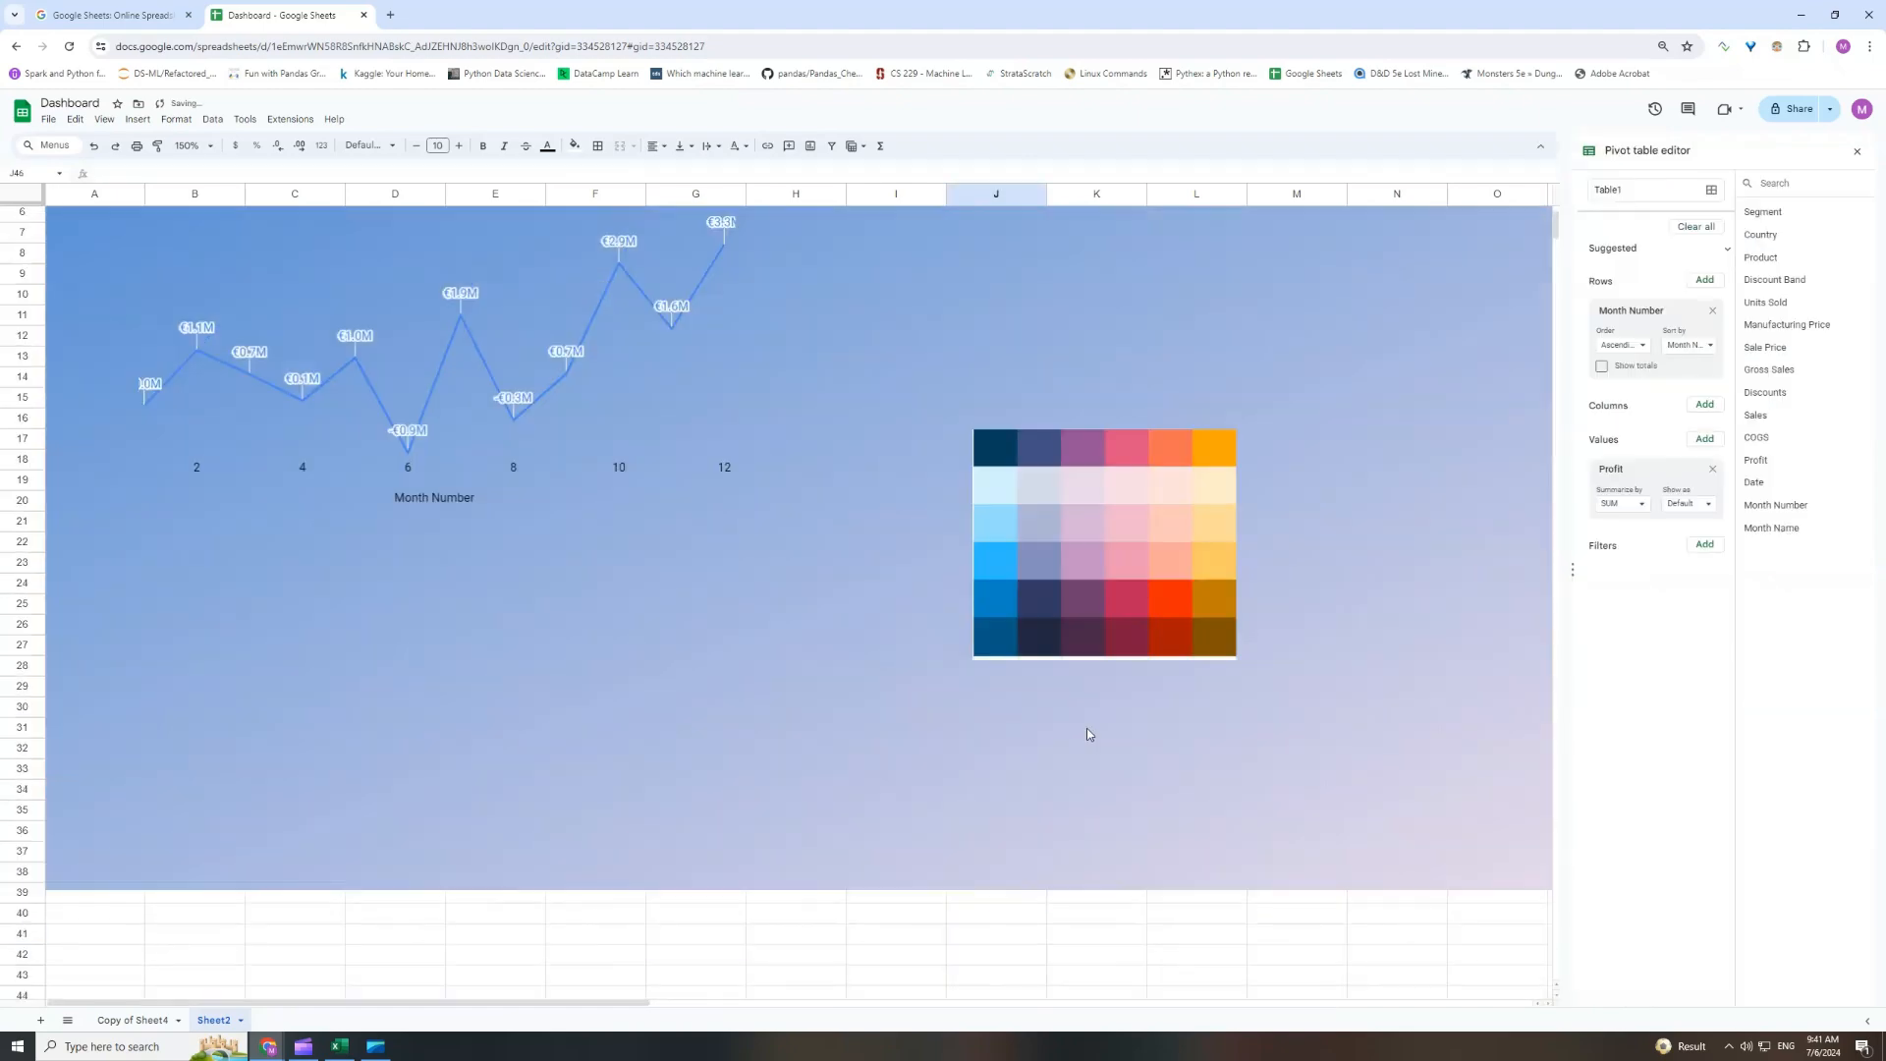
pyautogui.scroll(2, 1090, 735)
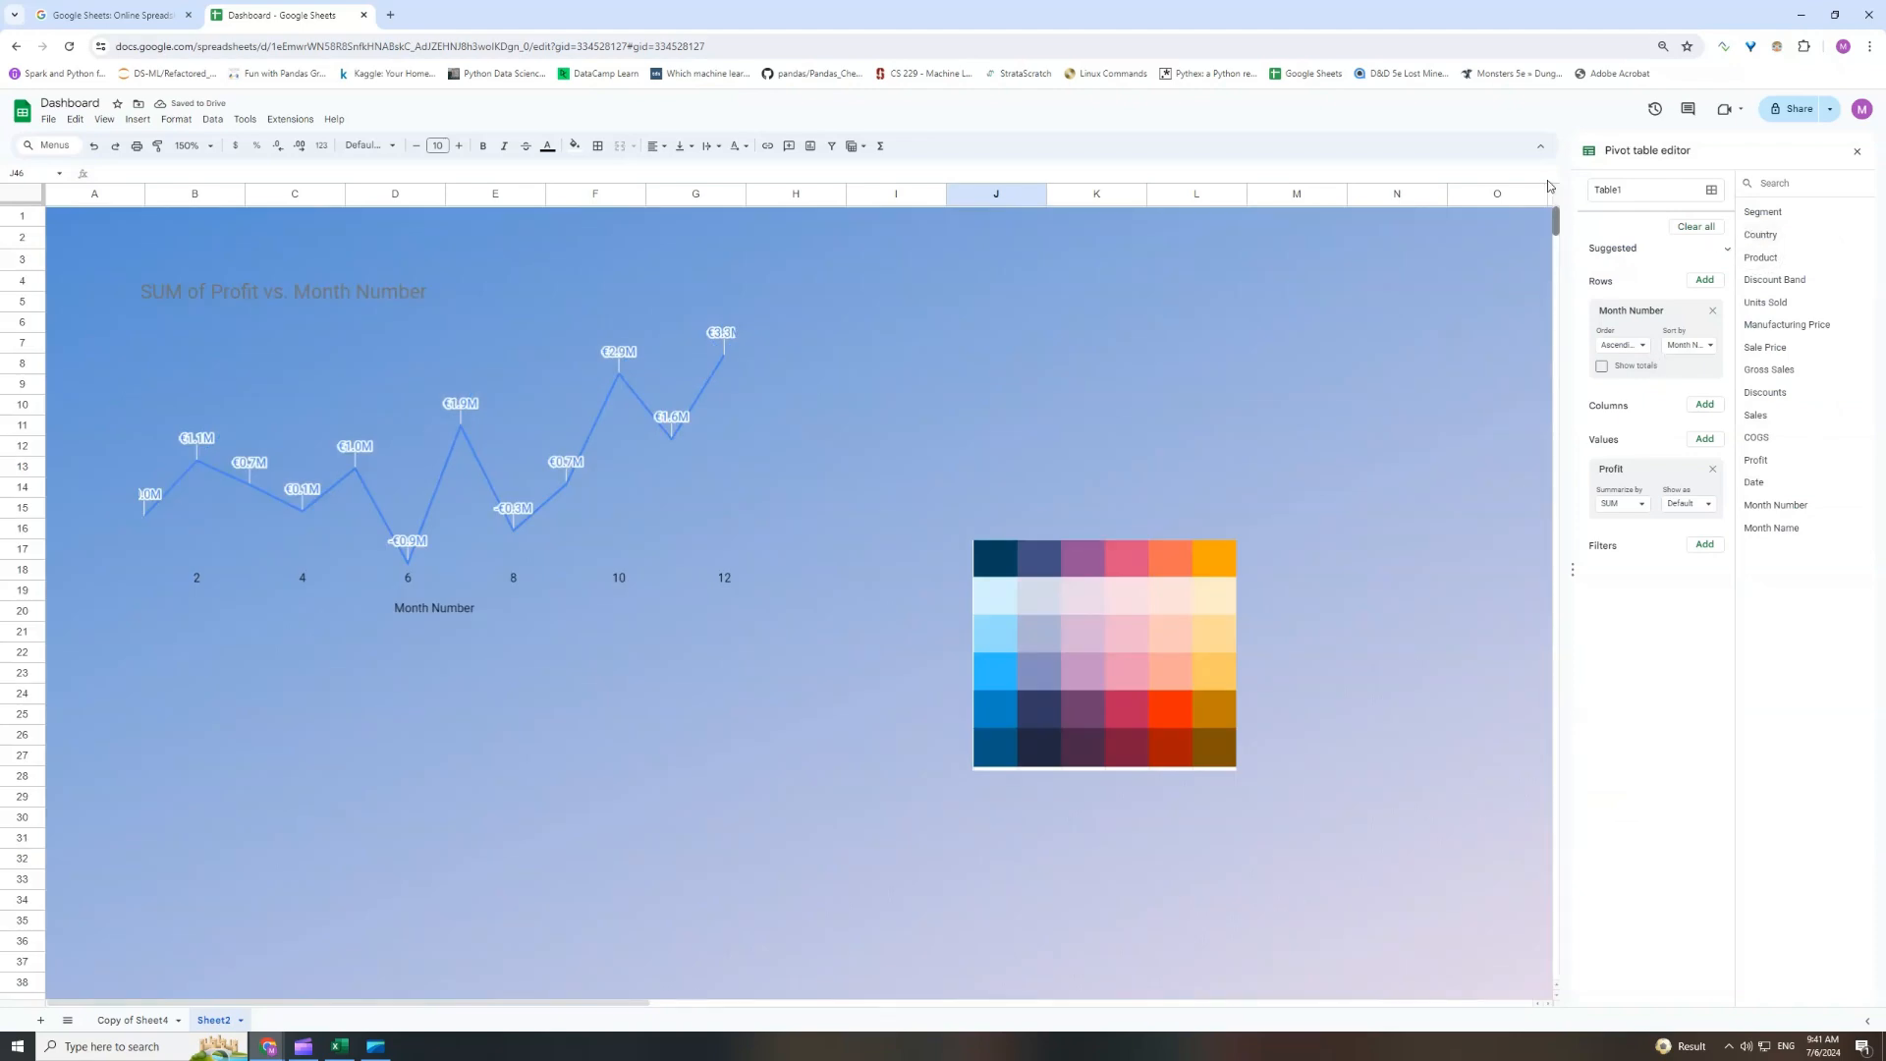
# Set the SUM of Profit line color to the palette's dark navy blue, sampled from the first swatch with the eyedropper.
pyautogui.click(593, 423)
pyautogui.doubleClick(594, 427)
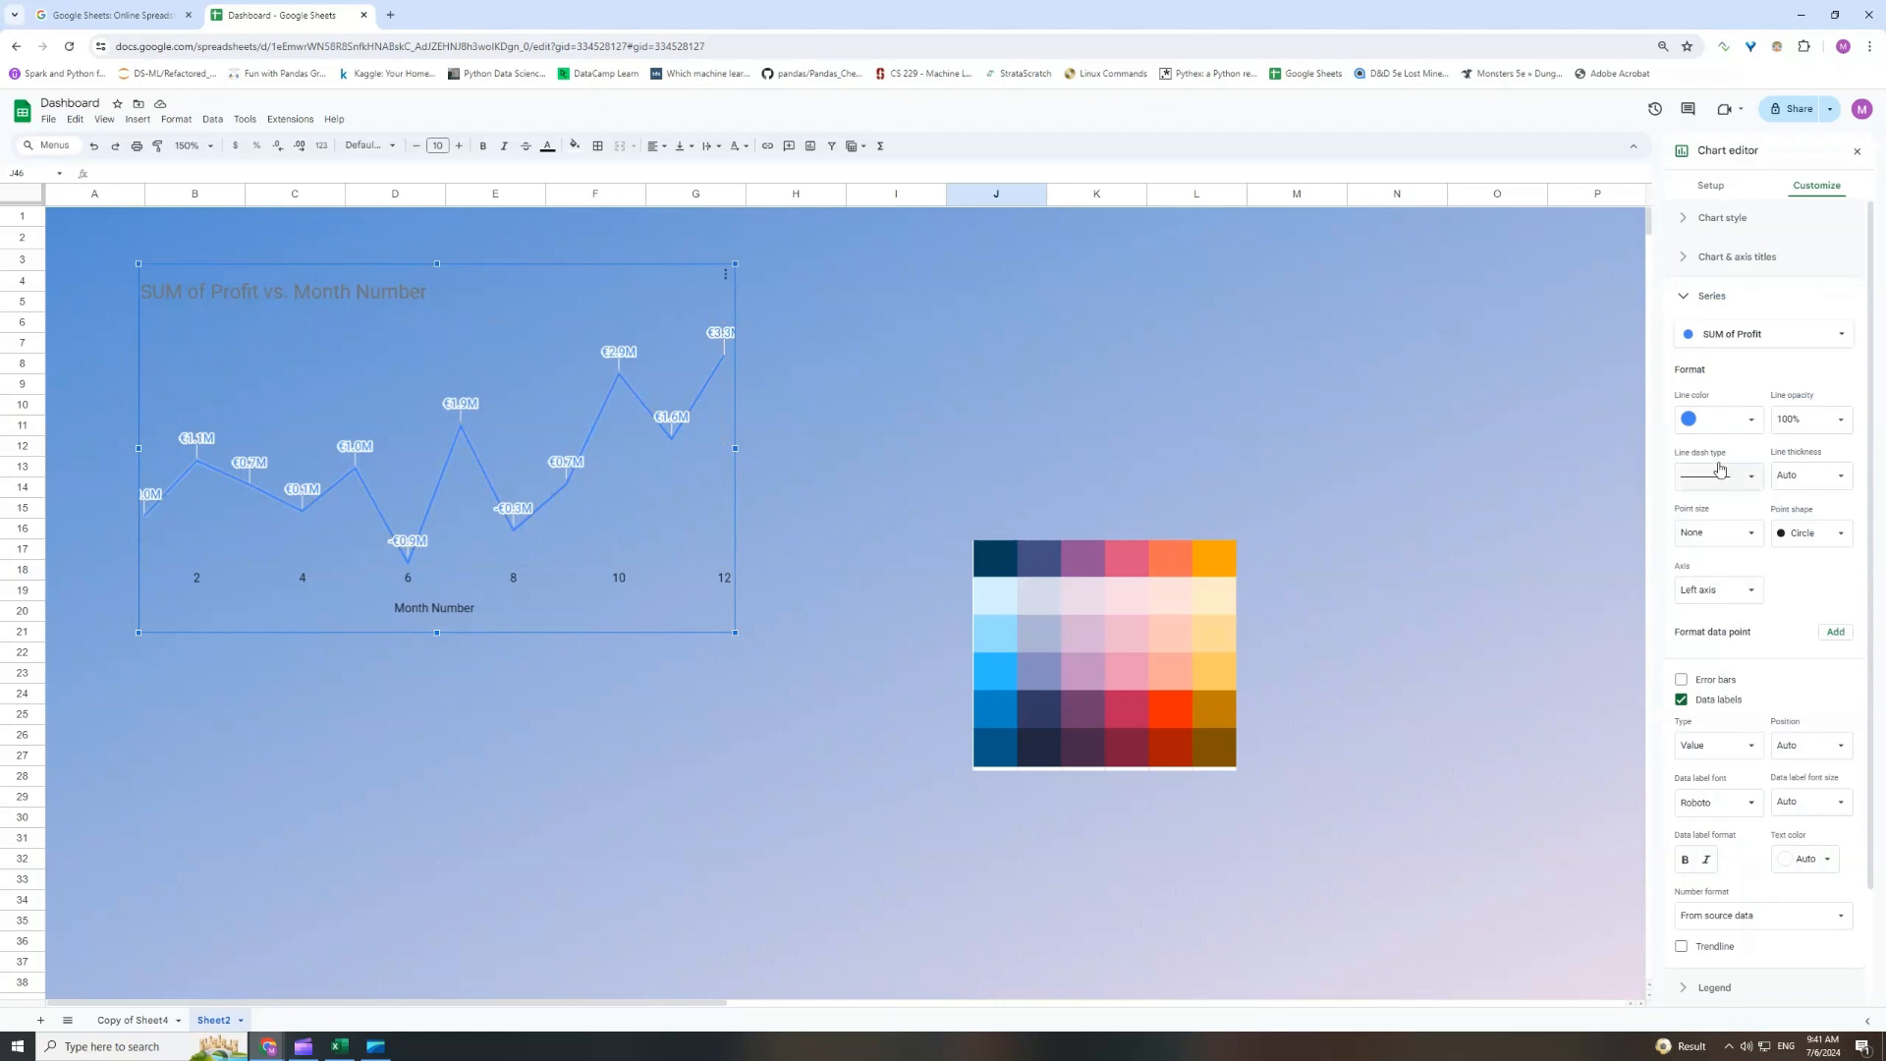
pyautogui.click(1755, 432)
pyautogui.click(1788, 646)
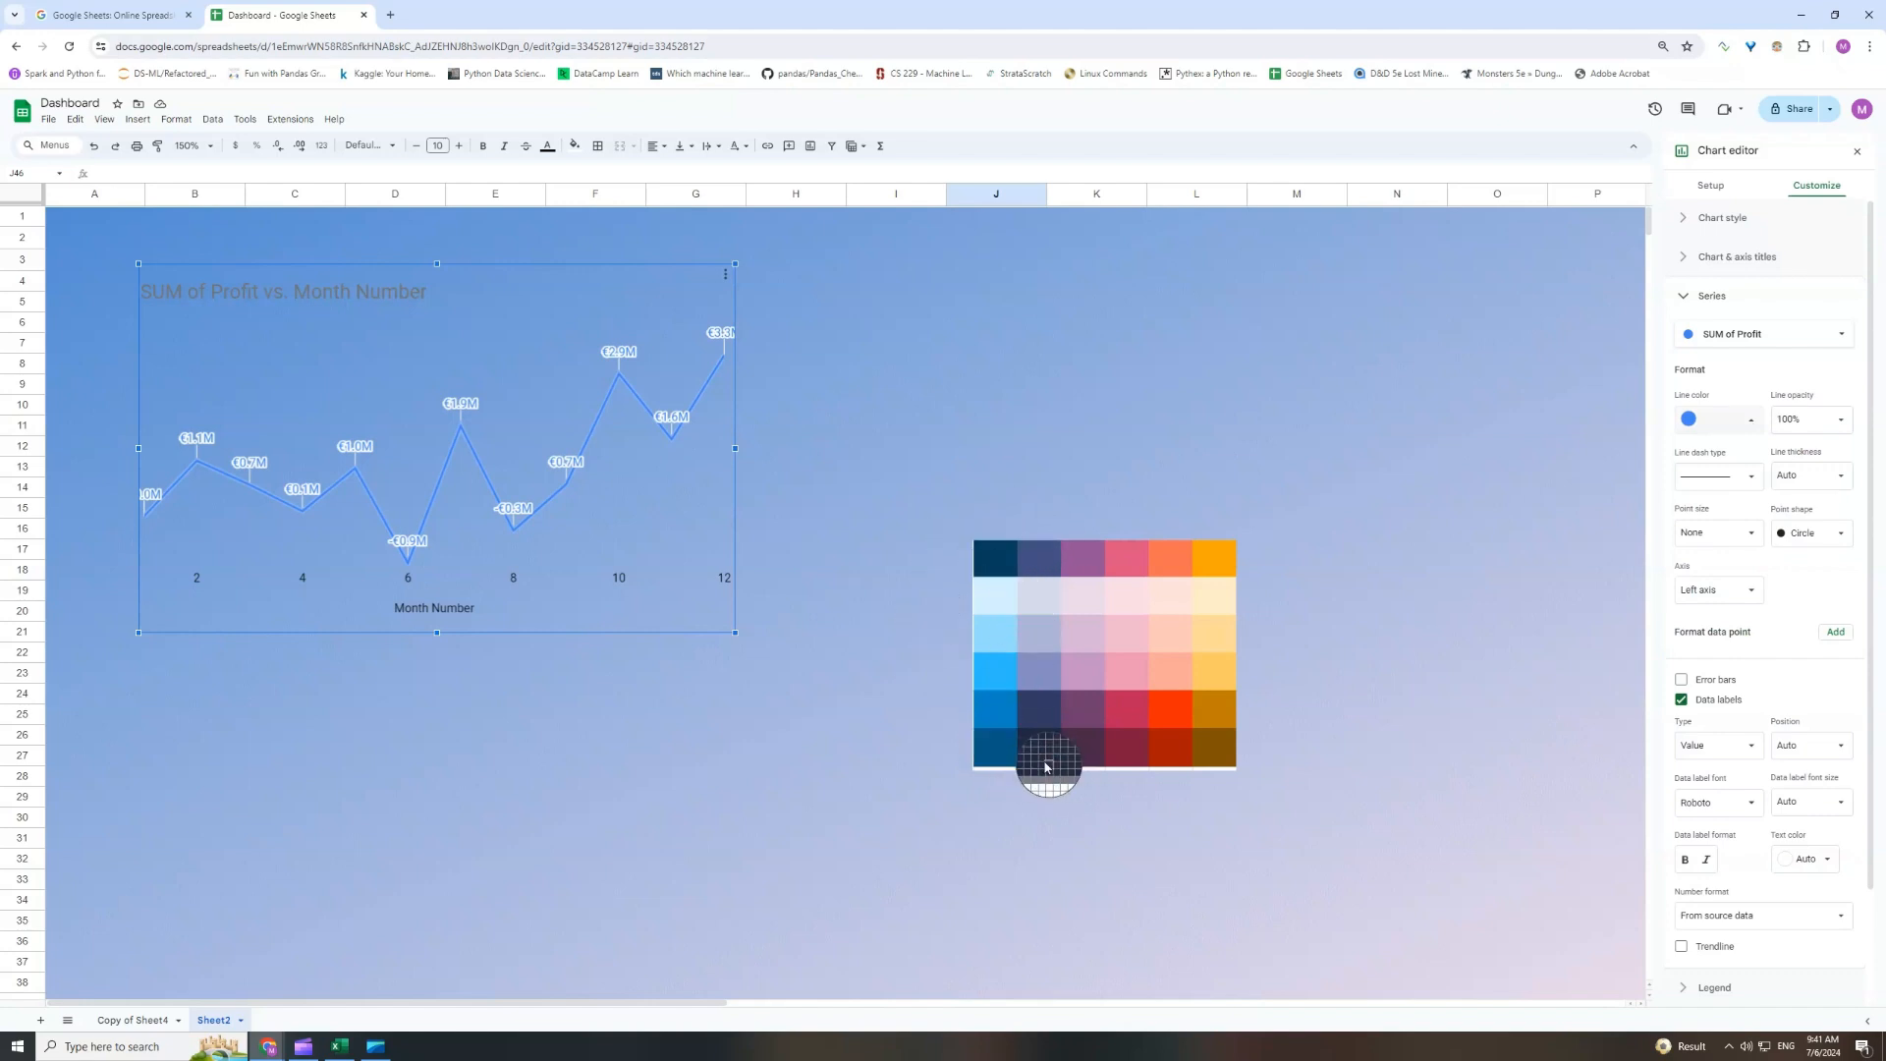
pyautogui.click(993, 561)
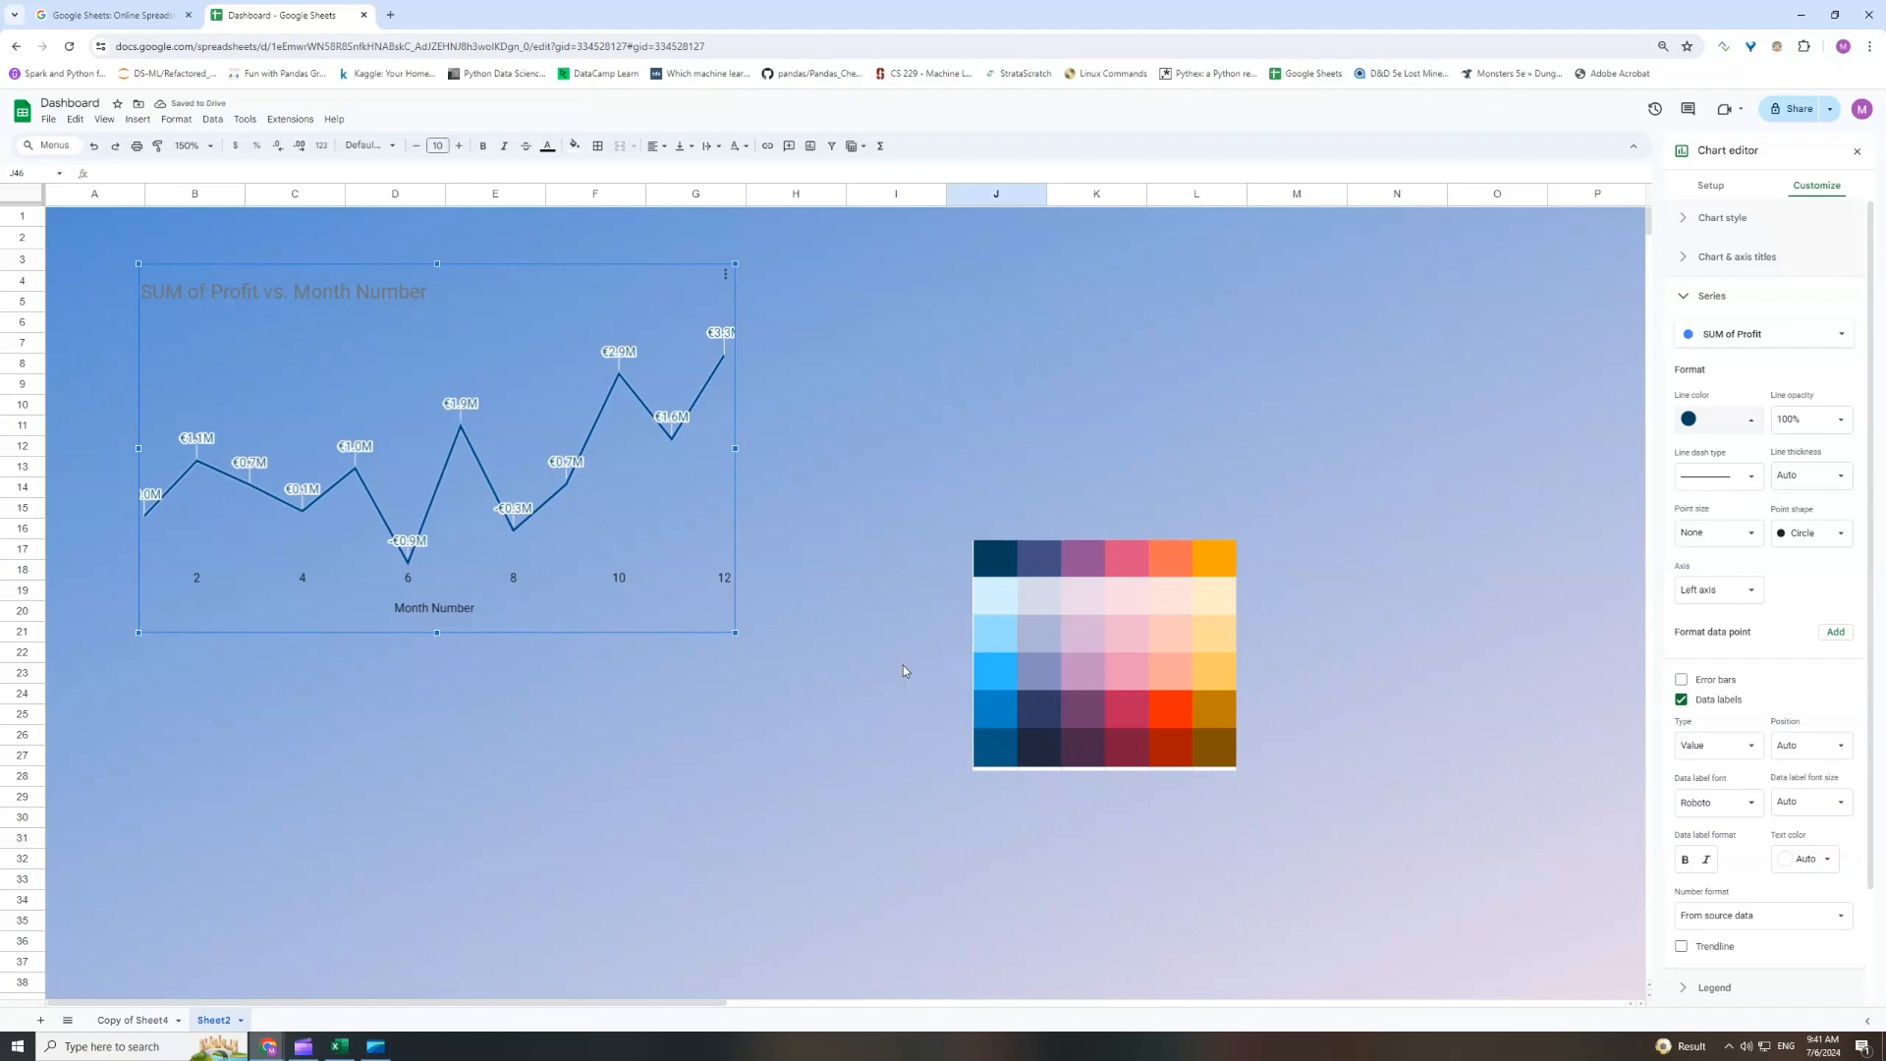
# Set the horizontal axis labels' text color to the navy blue sampled from the palette image.
pyautogui.click(515, 582)
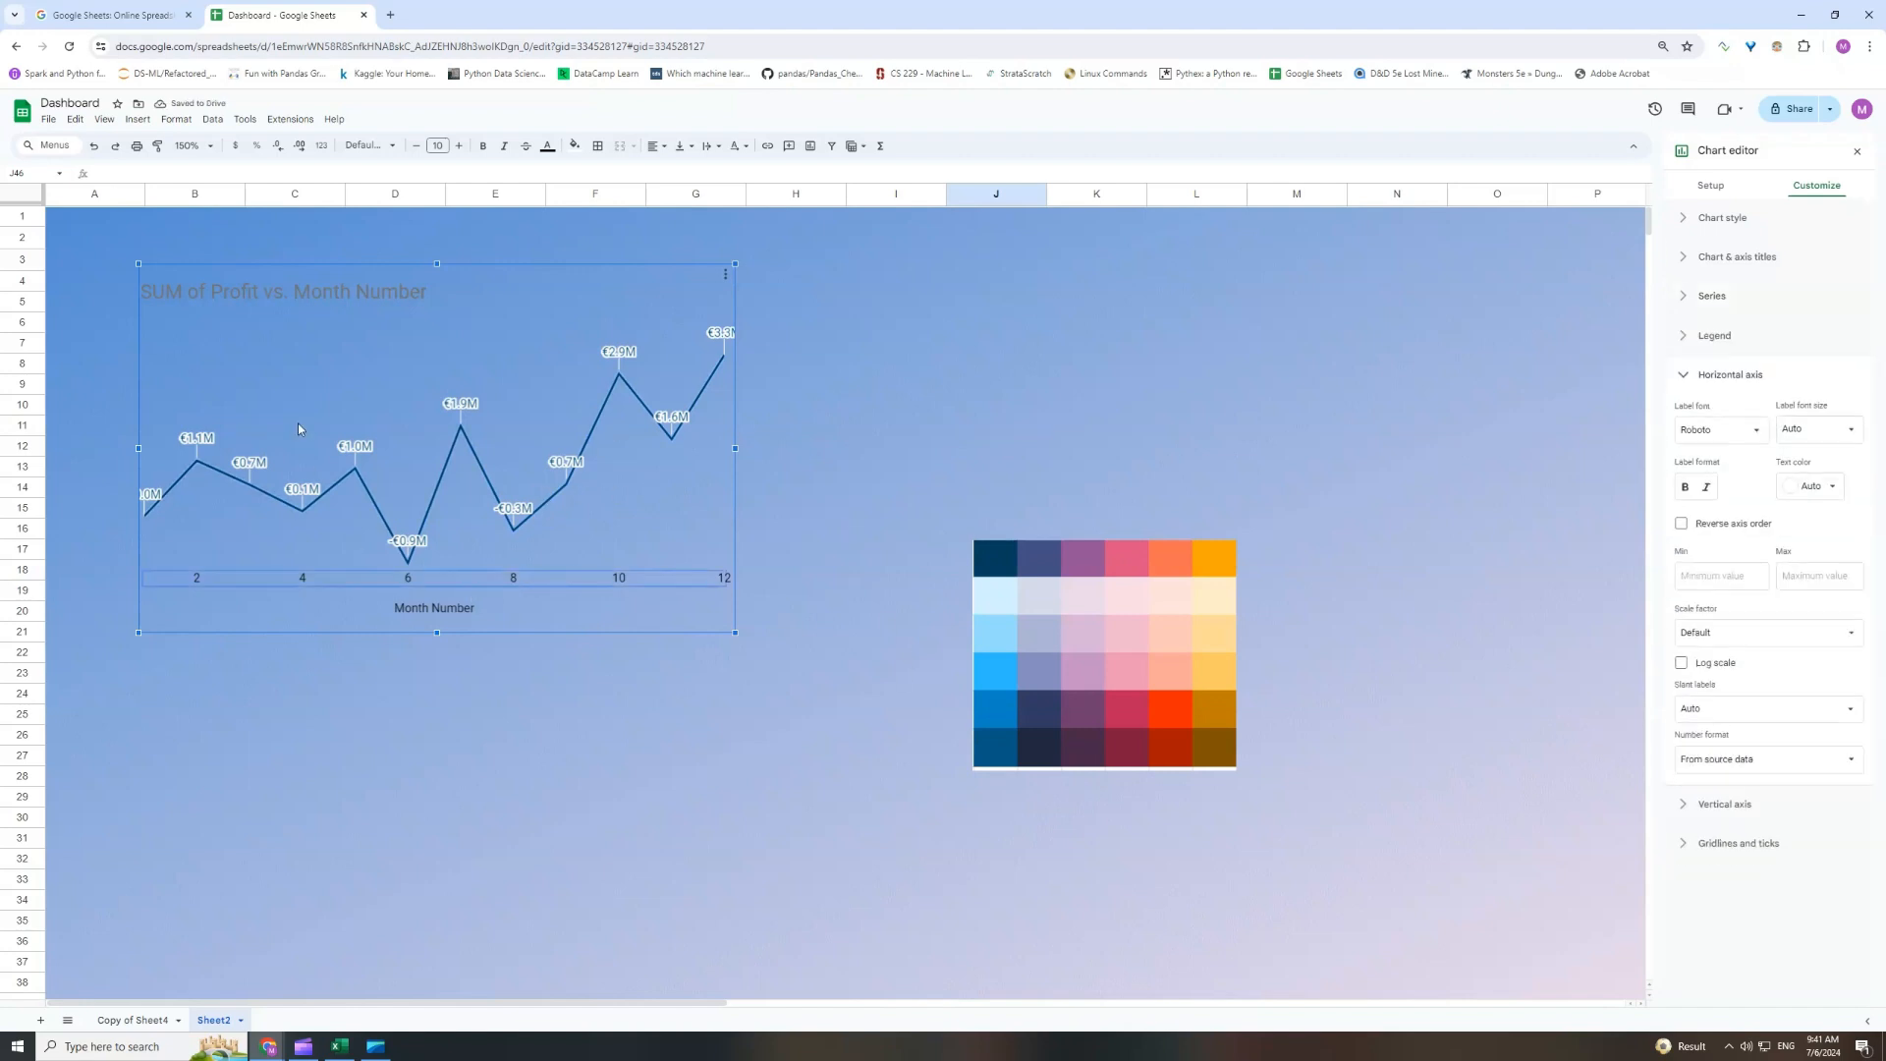
pyautogui.click(1835, 491)
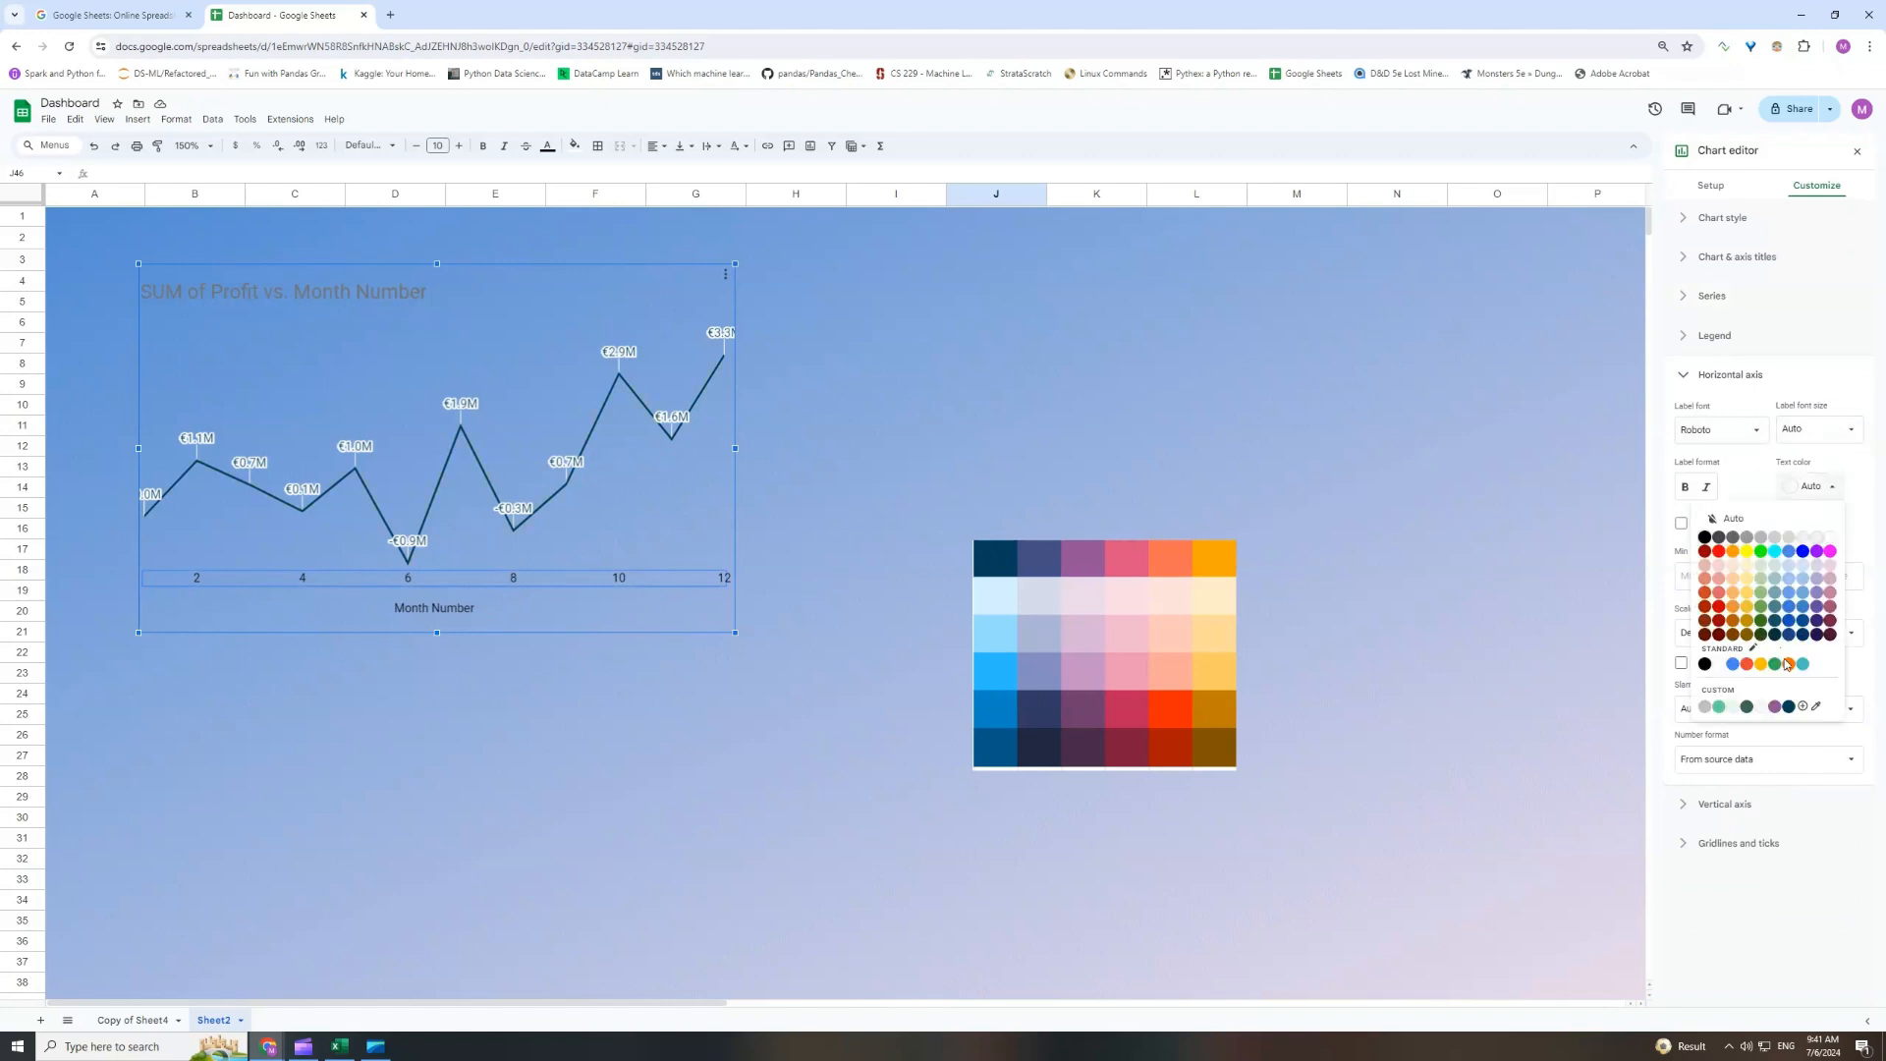
pyautogui.click(1818, 709)
pyautogui.click(995, 568)
# Set the Month Number axis title's text color to the navy blue sampled from the palette image.
pyautogui.click(454, 606)
pyautogui.click(1834, 465)
pyautogui.click(1813, 687)
pyautogui.click(998, 569)
# Change the chart title to "Profit over the Year".
pyautogui.click(416, 296)
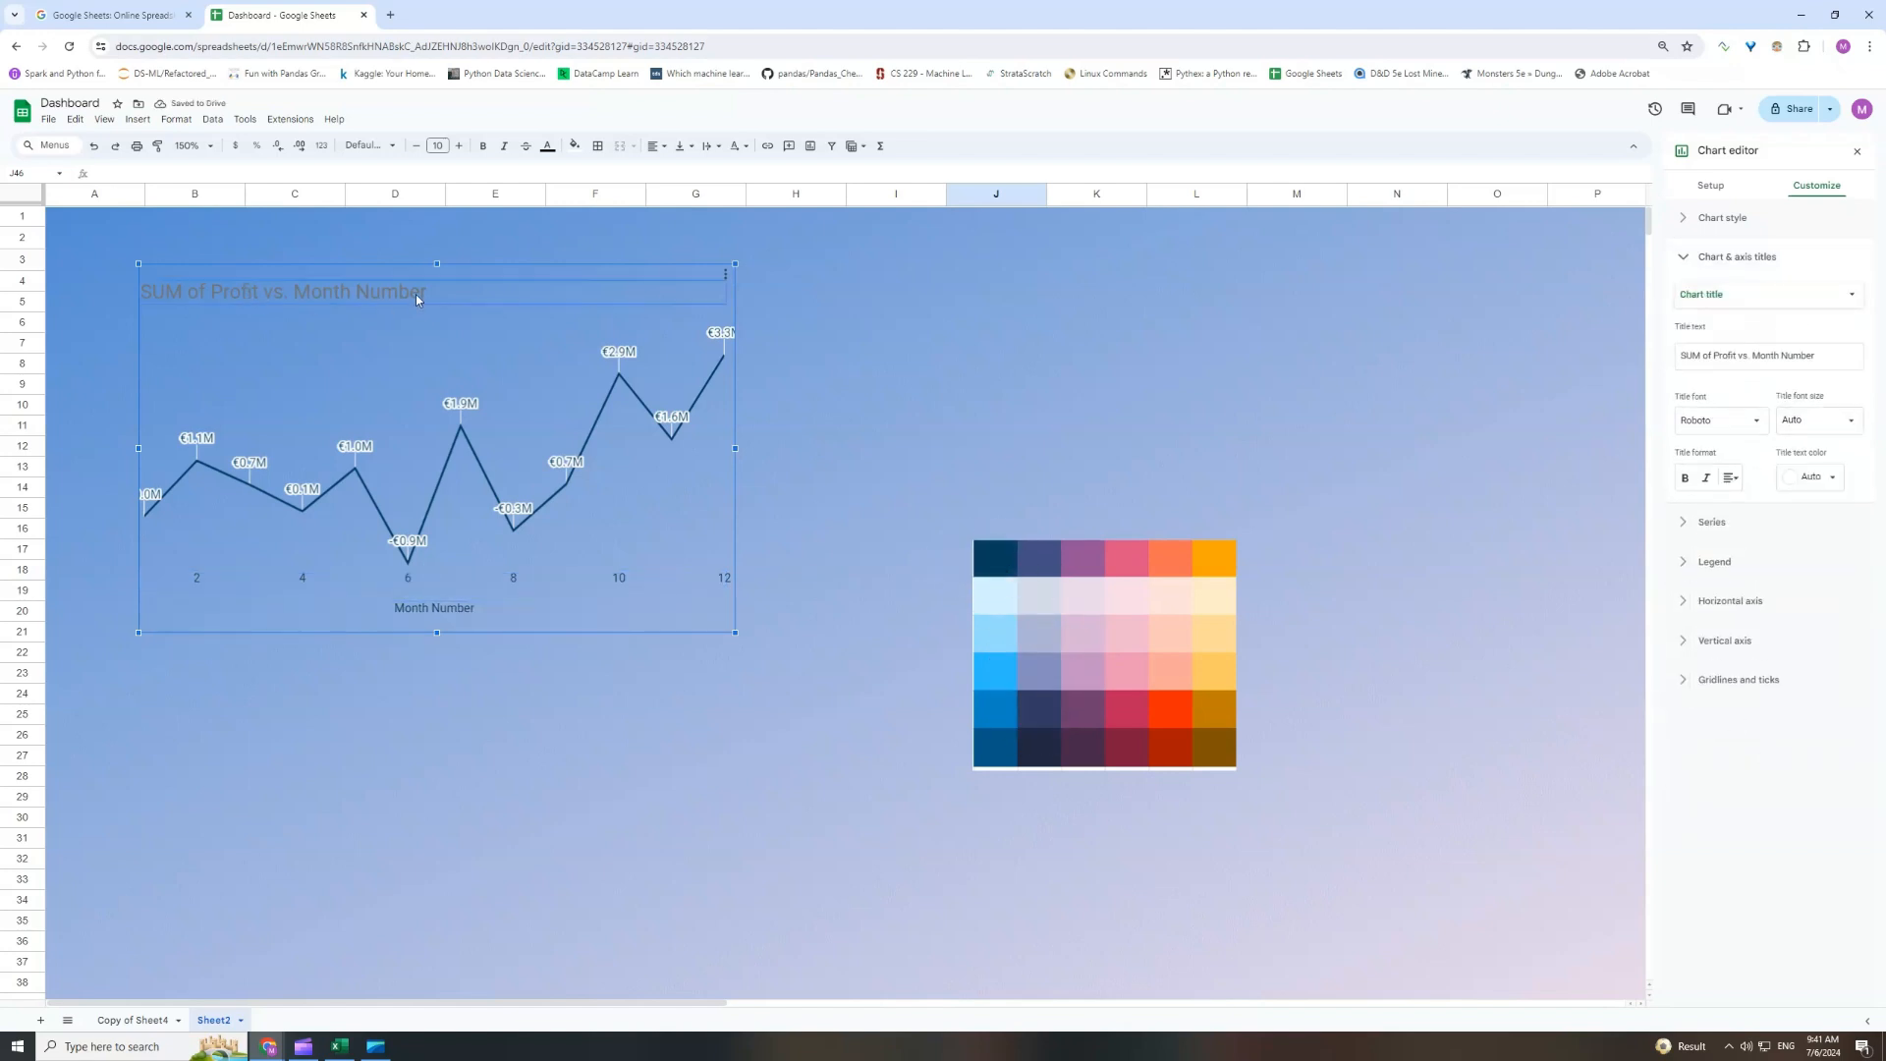
pyautogui.click(415, 293)
pyautogui.write('Profit over the YU')
pyautogui.scroll(-6, 597, 391)
pyautogui.click(589, 658)
pyautogui.scroll(6, 556, 792)
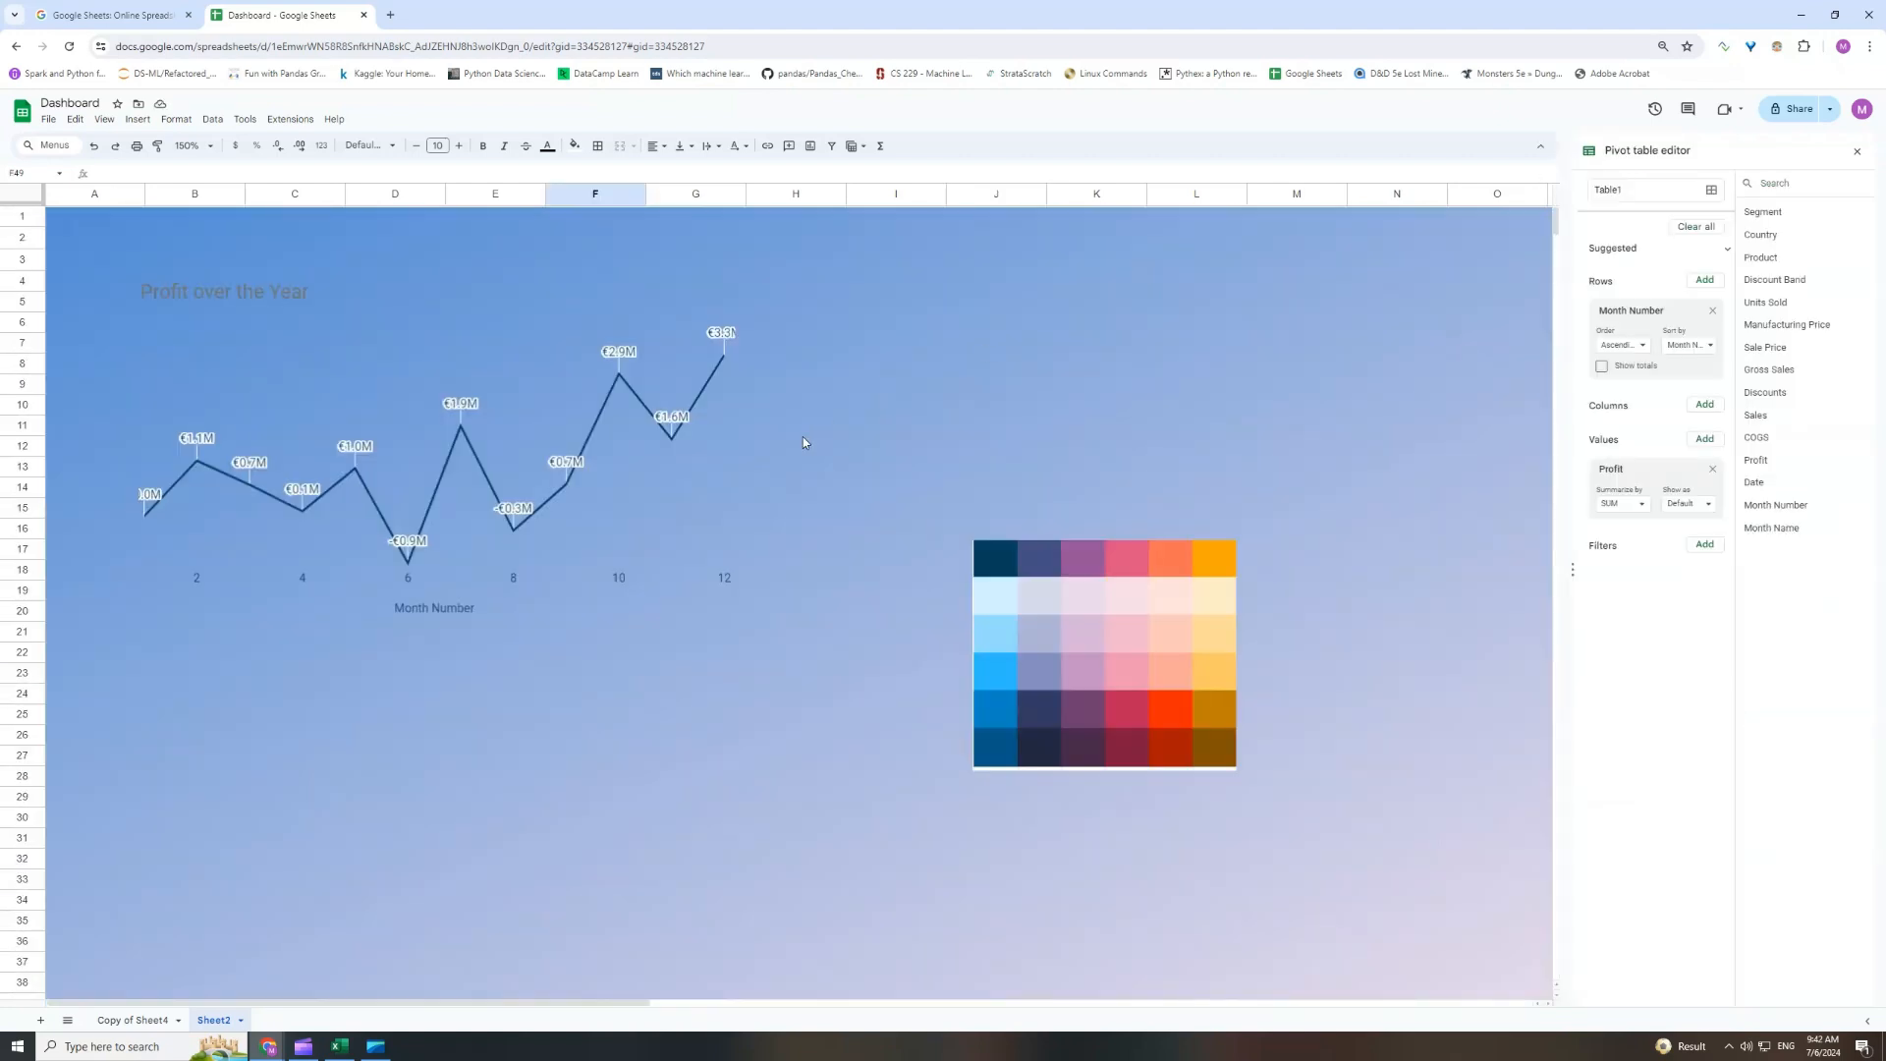
# Set the chart title's text color to the palette's navy blue.
pyautogui.doubleClick(221, 293)
pyautogui.click(1798, 478)
pyautogui.click(1813, 692)
pyautogui.click(1000, 567)
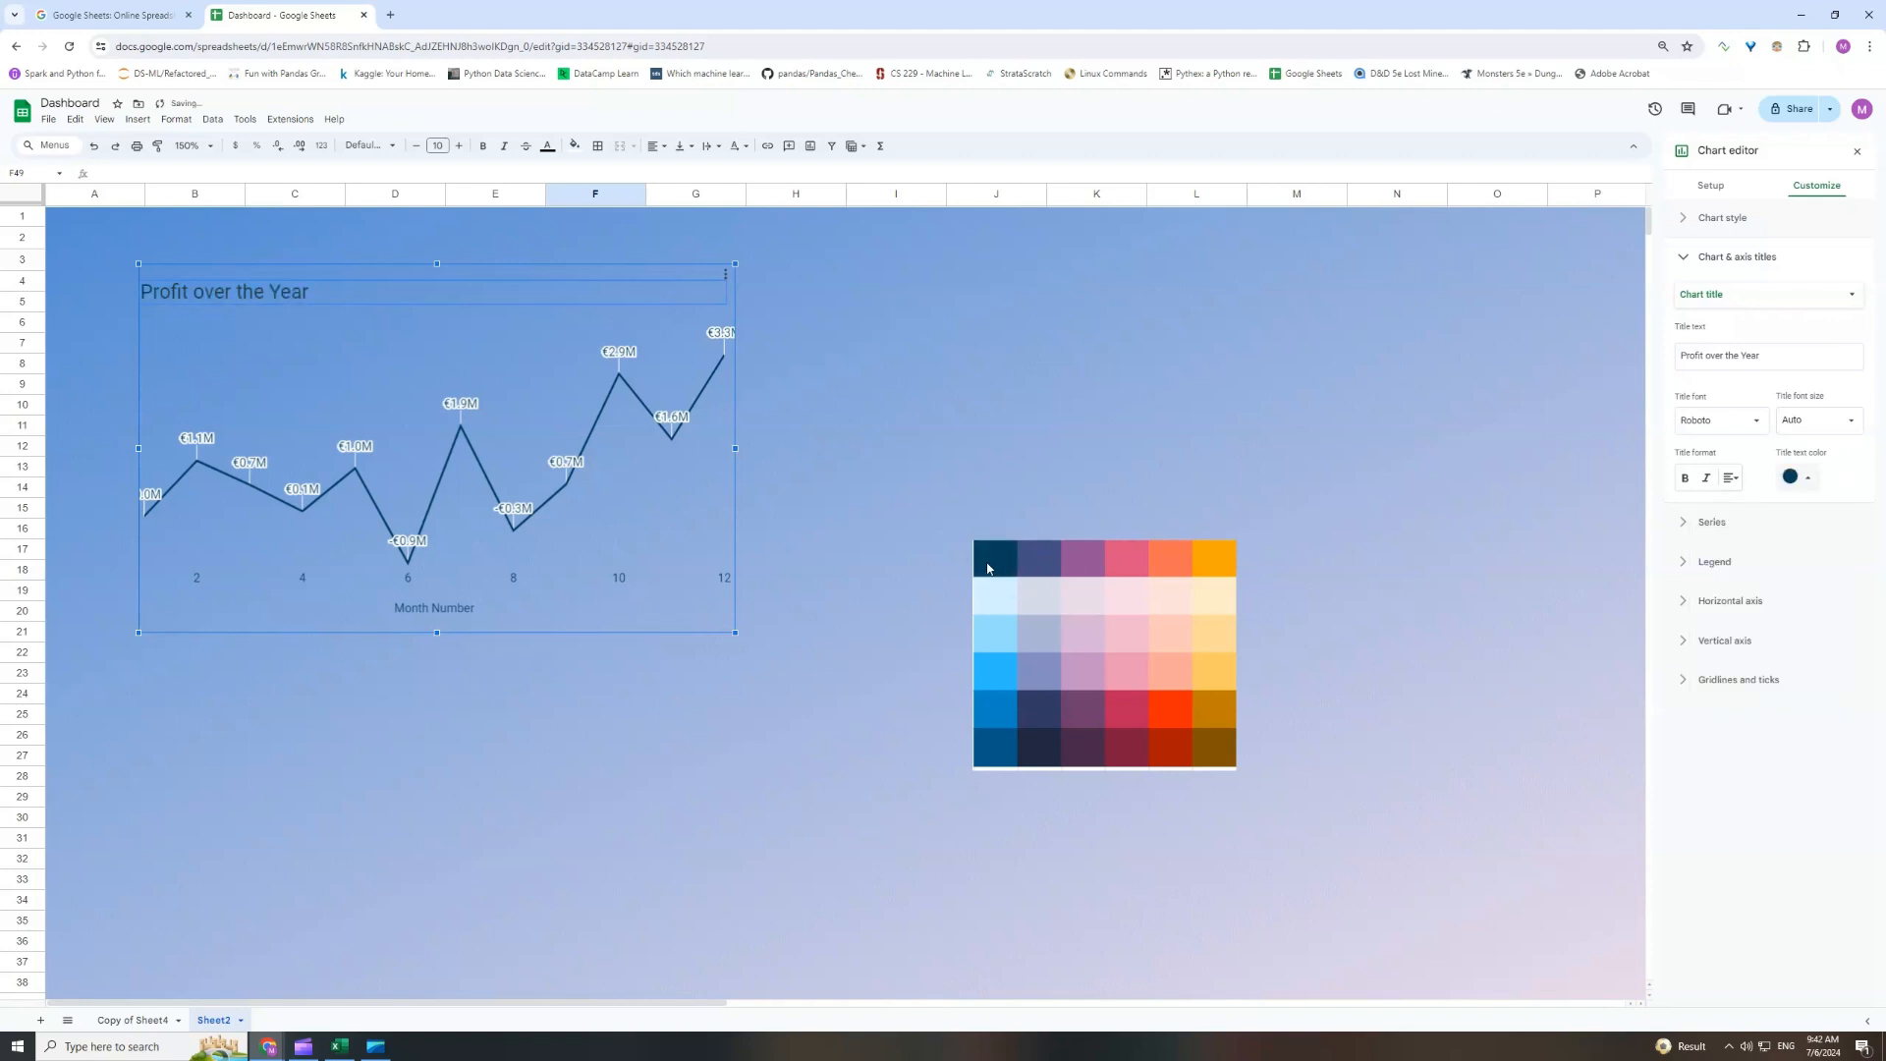
# Bold the profit chart's text, including its title, the Month Number axis title, the horizontal axis labels and the data labels, and close the chart editor.
pyautogui.click(442, 611)
pyautogui.click(1685, 478)
pyautogui.click(408, 577)
pyautogui.click(1685, 488)
pyautogui.click(414, 548)
pyautogui.click(410, 542)
pyautogui.click(1686, 862)
pyautogui.click(1856, 151)
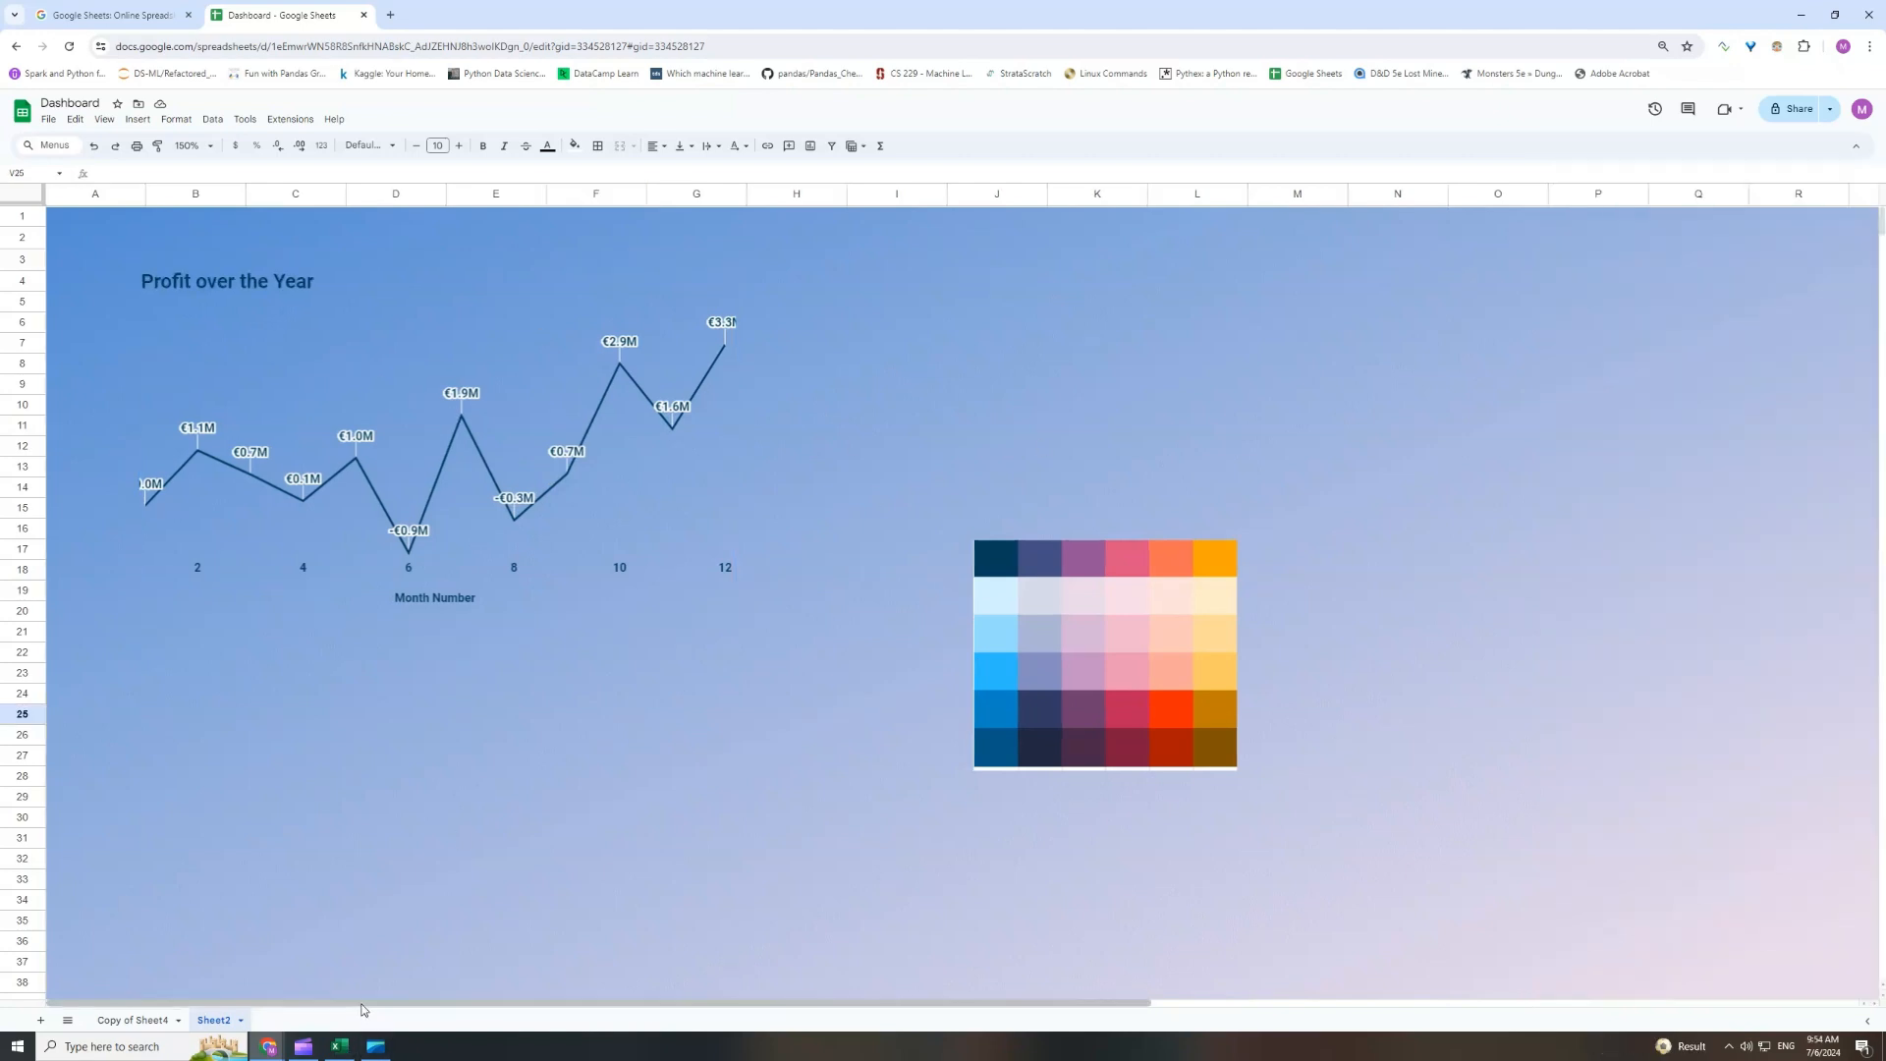
# Copy the month-by-profit pivot table in W2:X14 and paste the copy at Z2.
pyautogui.moveTo(600, 1002); pyautogui.dragTo(1150, 969)
pyautogui.moveTo(1089, 246); pyautogui.dragTo(1249, 494)
pyautogui.hotkey('ctrl', 'c')
pyautogui.click(1444, 240)
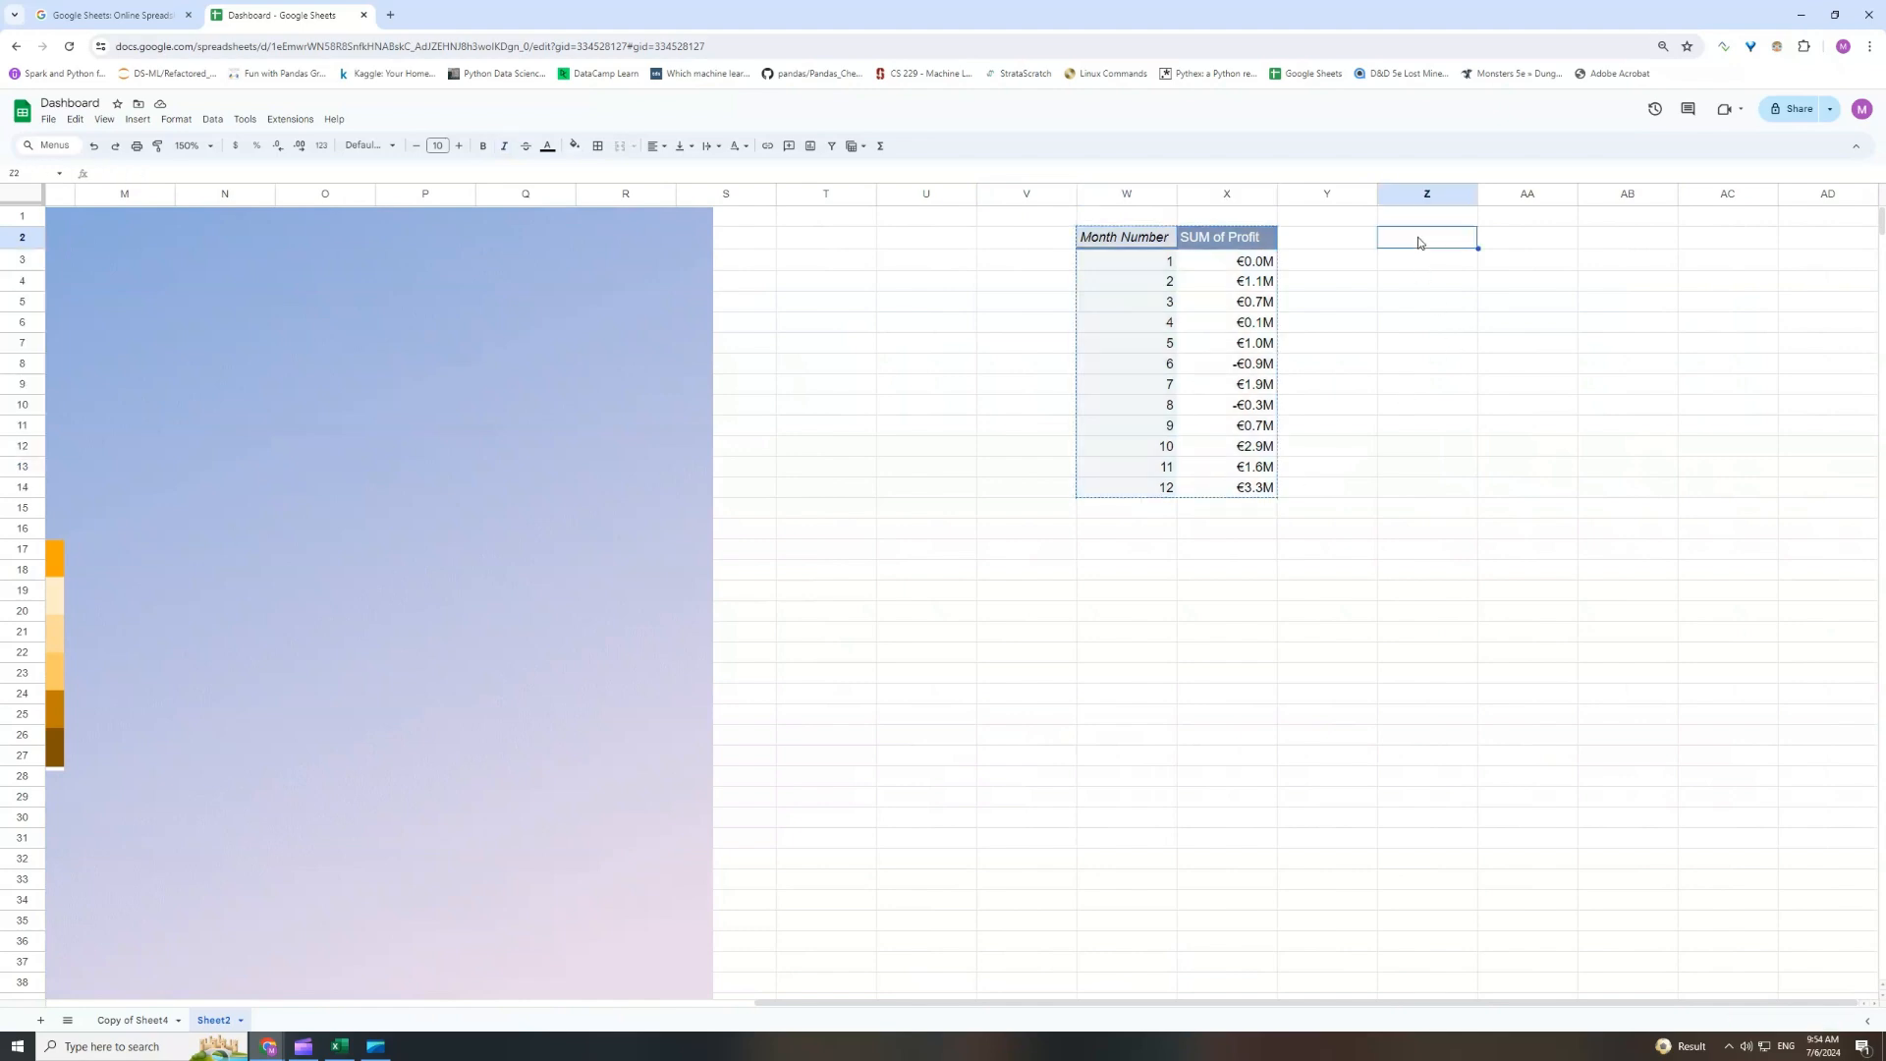
pyautogui.hotkey('ctrl', 'v')
# Remove the Month Number row field and the Profit value field from the copied pivot table at Z2.
pyautogui.click(1446, 547)
pyautogui.moveTo(1261, 1004); pyautogui.dragTo(1423, 1004)
pyautogui.click(1126, 364)
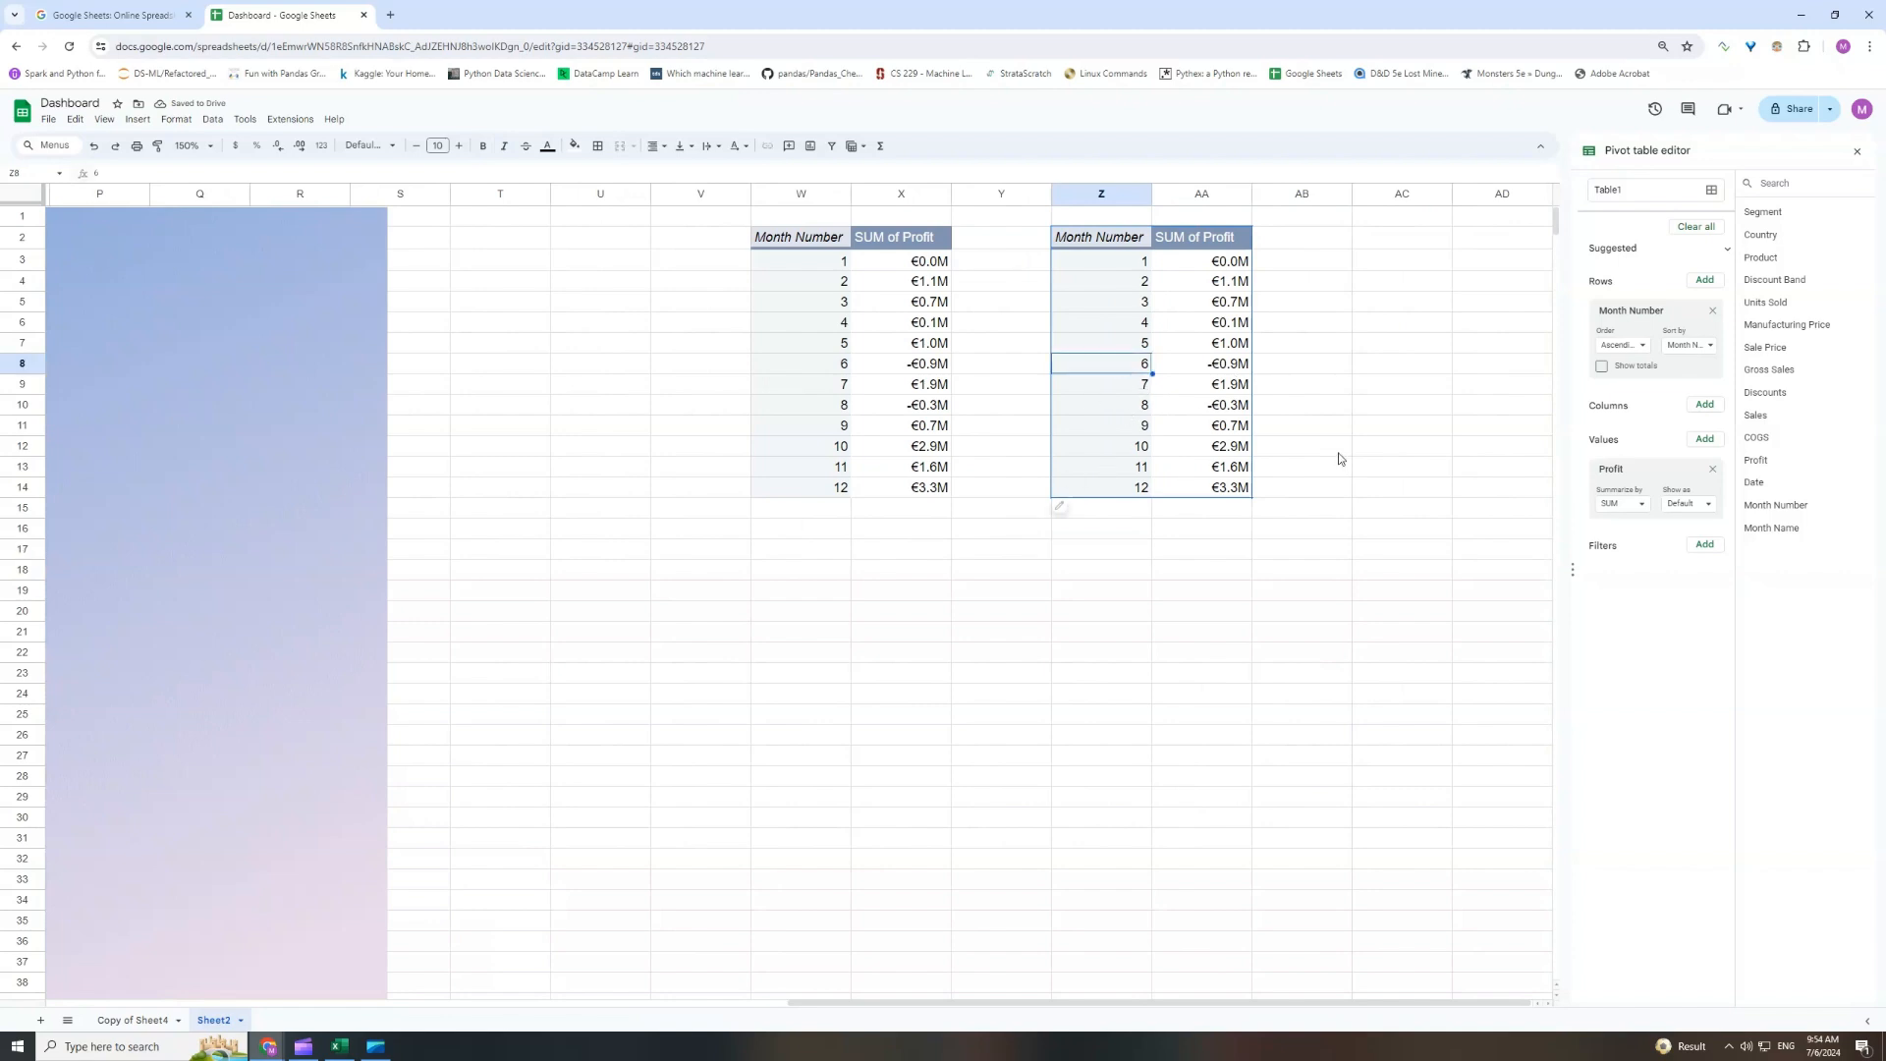
pyautogui.click(1713, 313)
pyautogui.click(1714, 380)
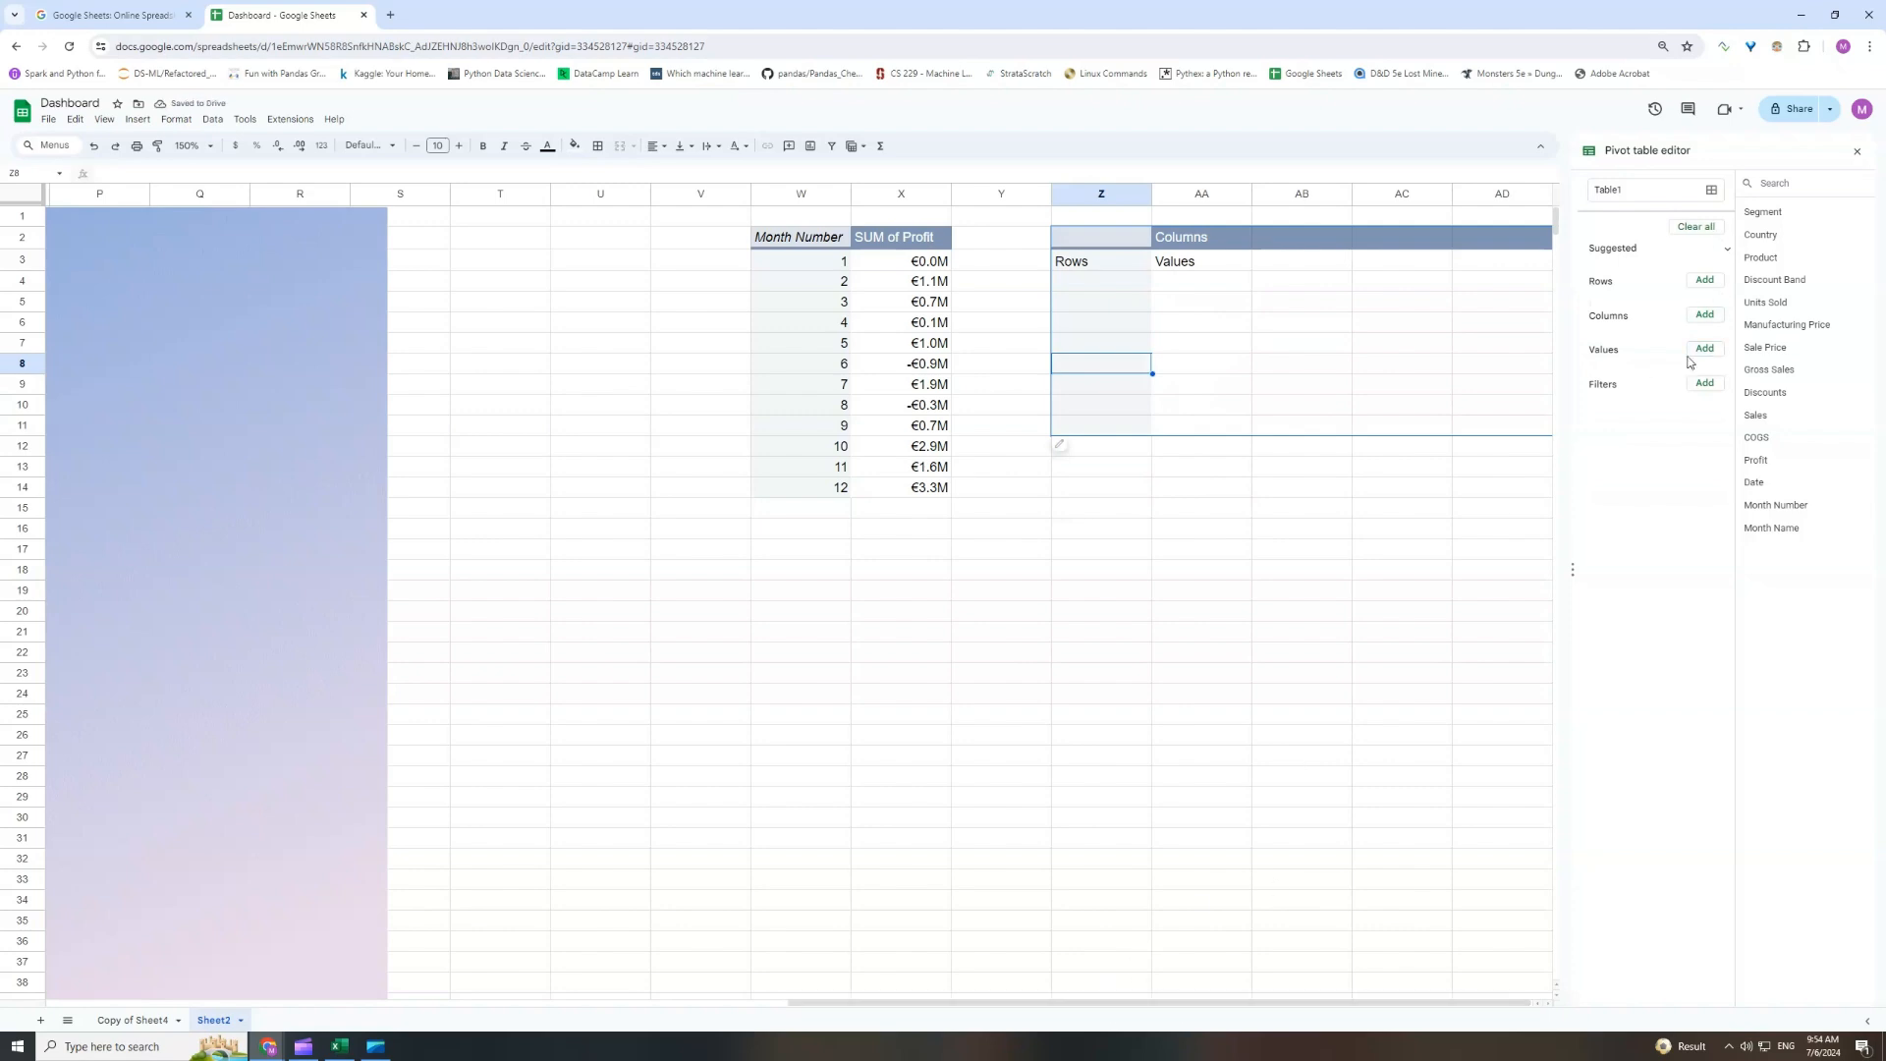
# Build the copied pivot table with Segment as rows, Product as columns and the SUM of Sales as values.
pyautogui.moveTo(1769, 224); pyautogui.dragTo(1631, 432)
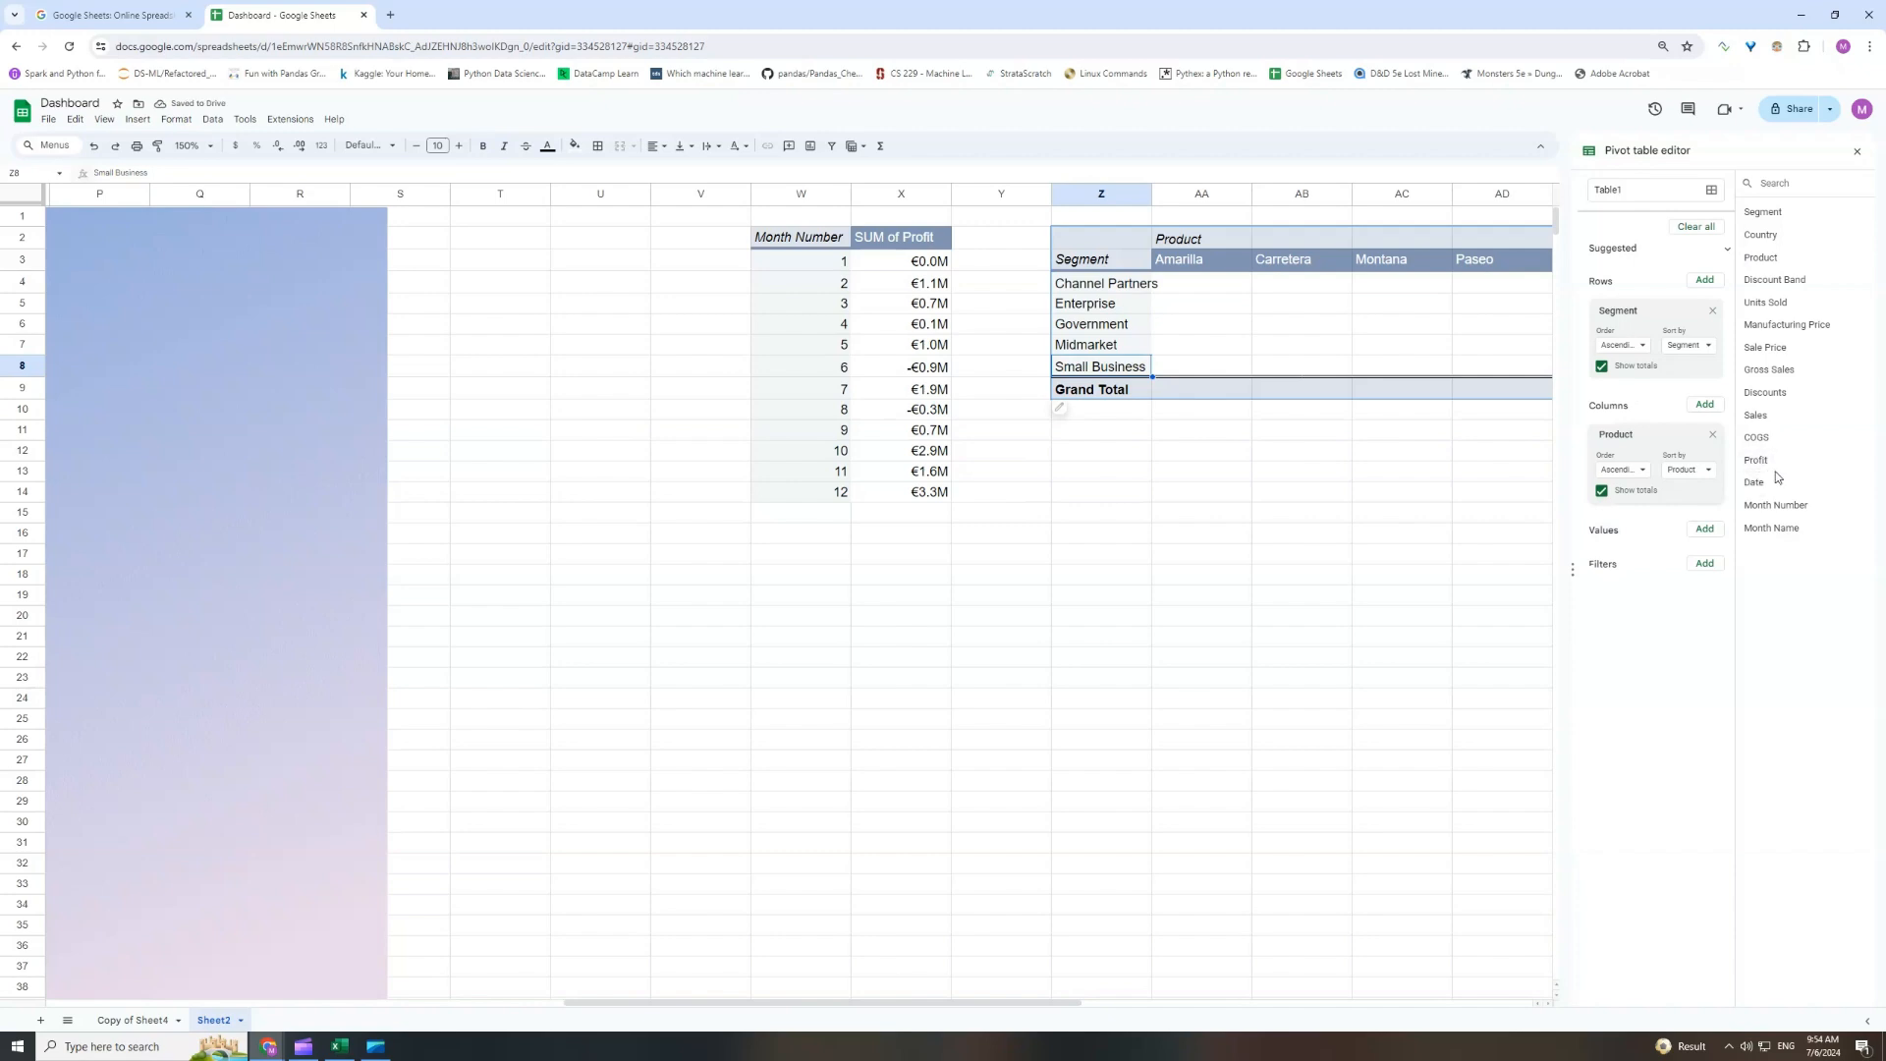
pyautogui.moveTo(1758, 414); pyautogui.dragTo(1611, 556)
pyautogui.moveTo(994, 1012); pyautogui.dragTo(1165, 765)
# Copy the euro-millions number format from AA4 to the pivot values in AA4:AG8 with Paint format.
pyautogui.moveTo(755, 287); pyautogui.dragTo(1165, 365)
pyautogui.moveTo(687, 285); pyautogui.dragTo(687, 367)
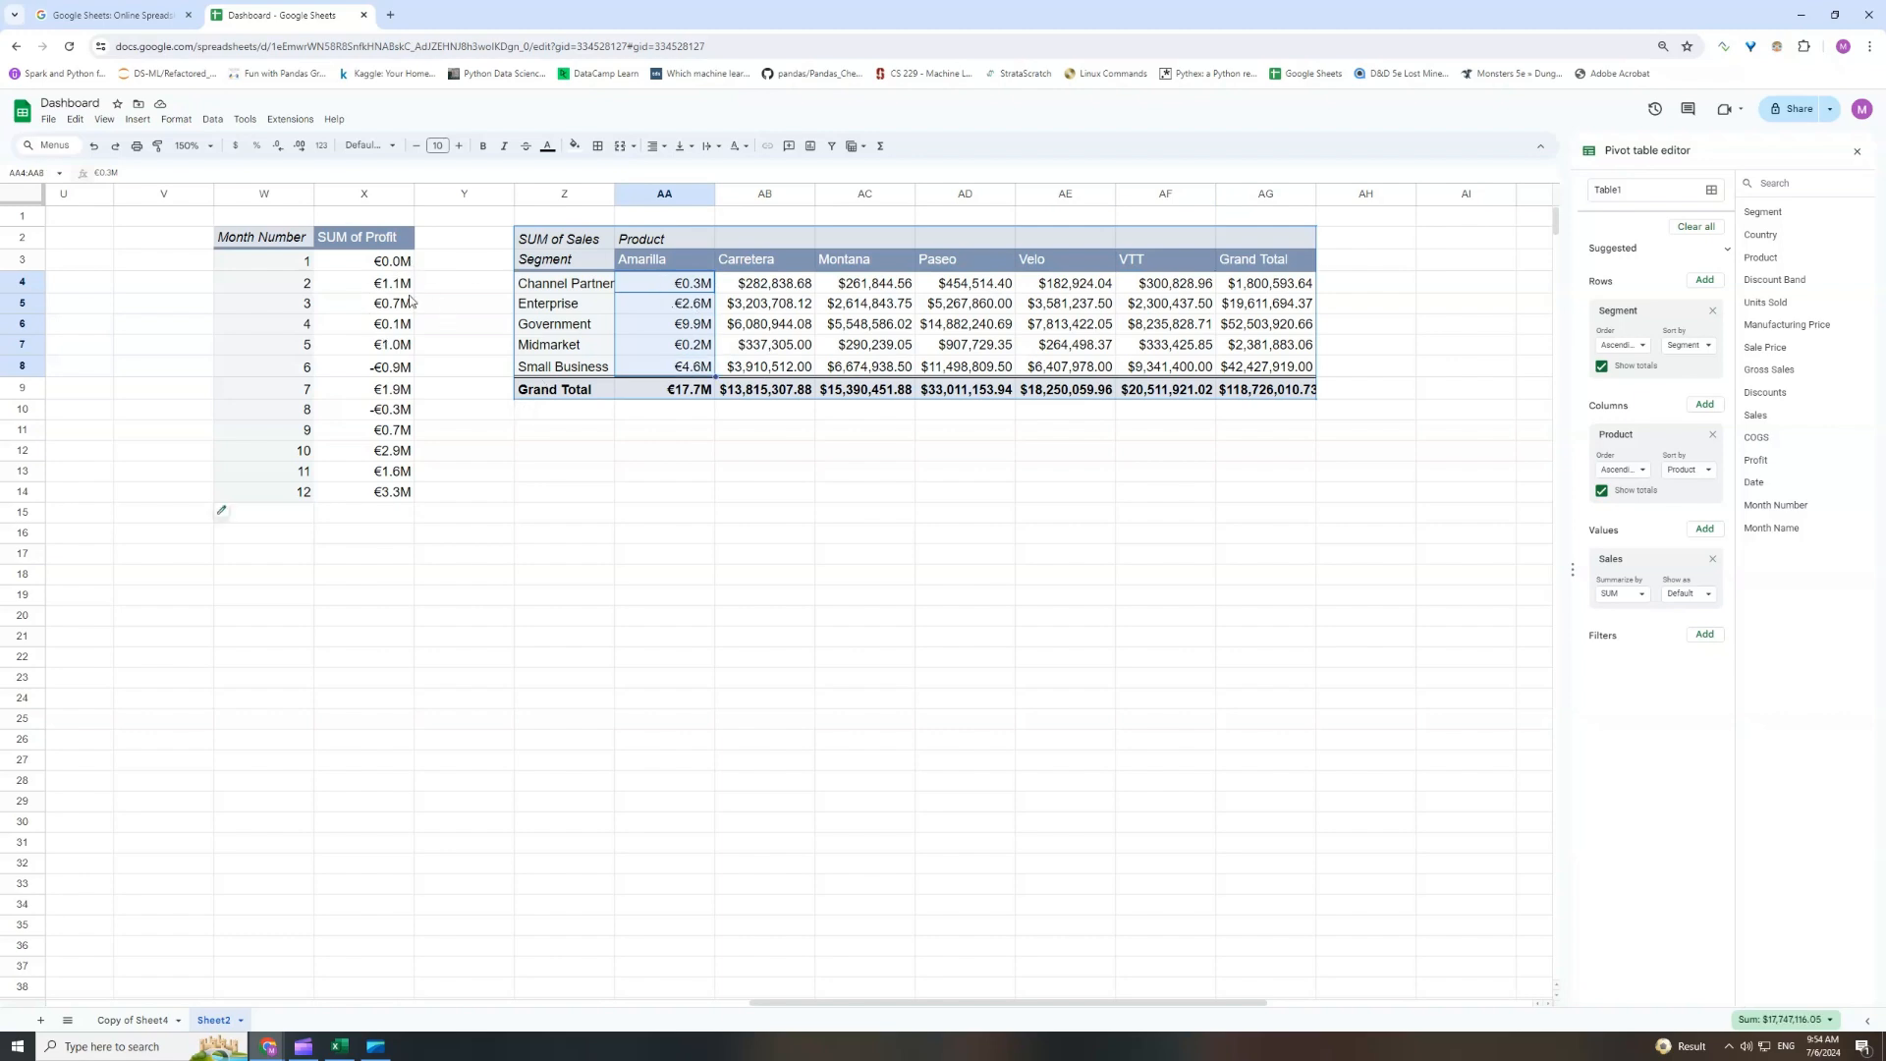
pyautogui.click(676, 287)
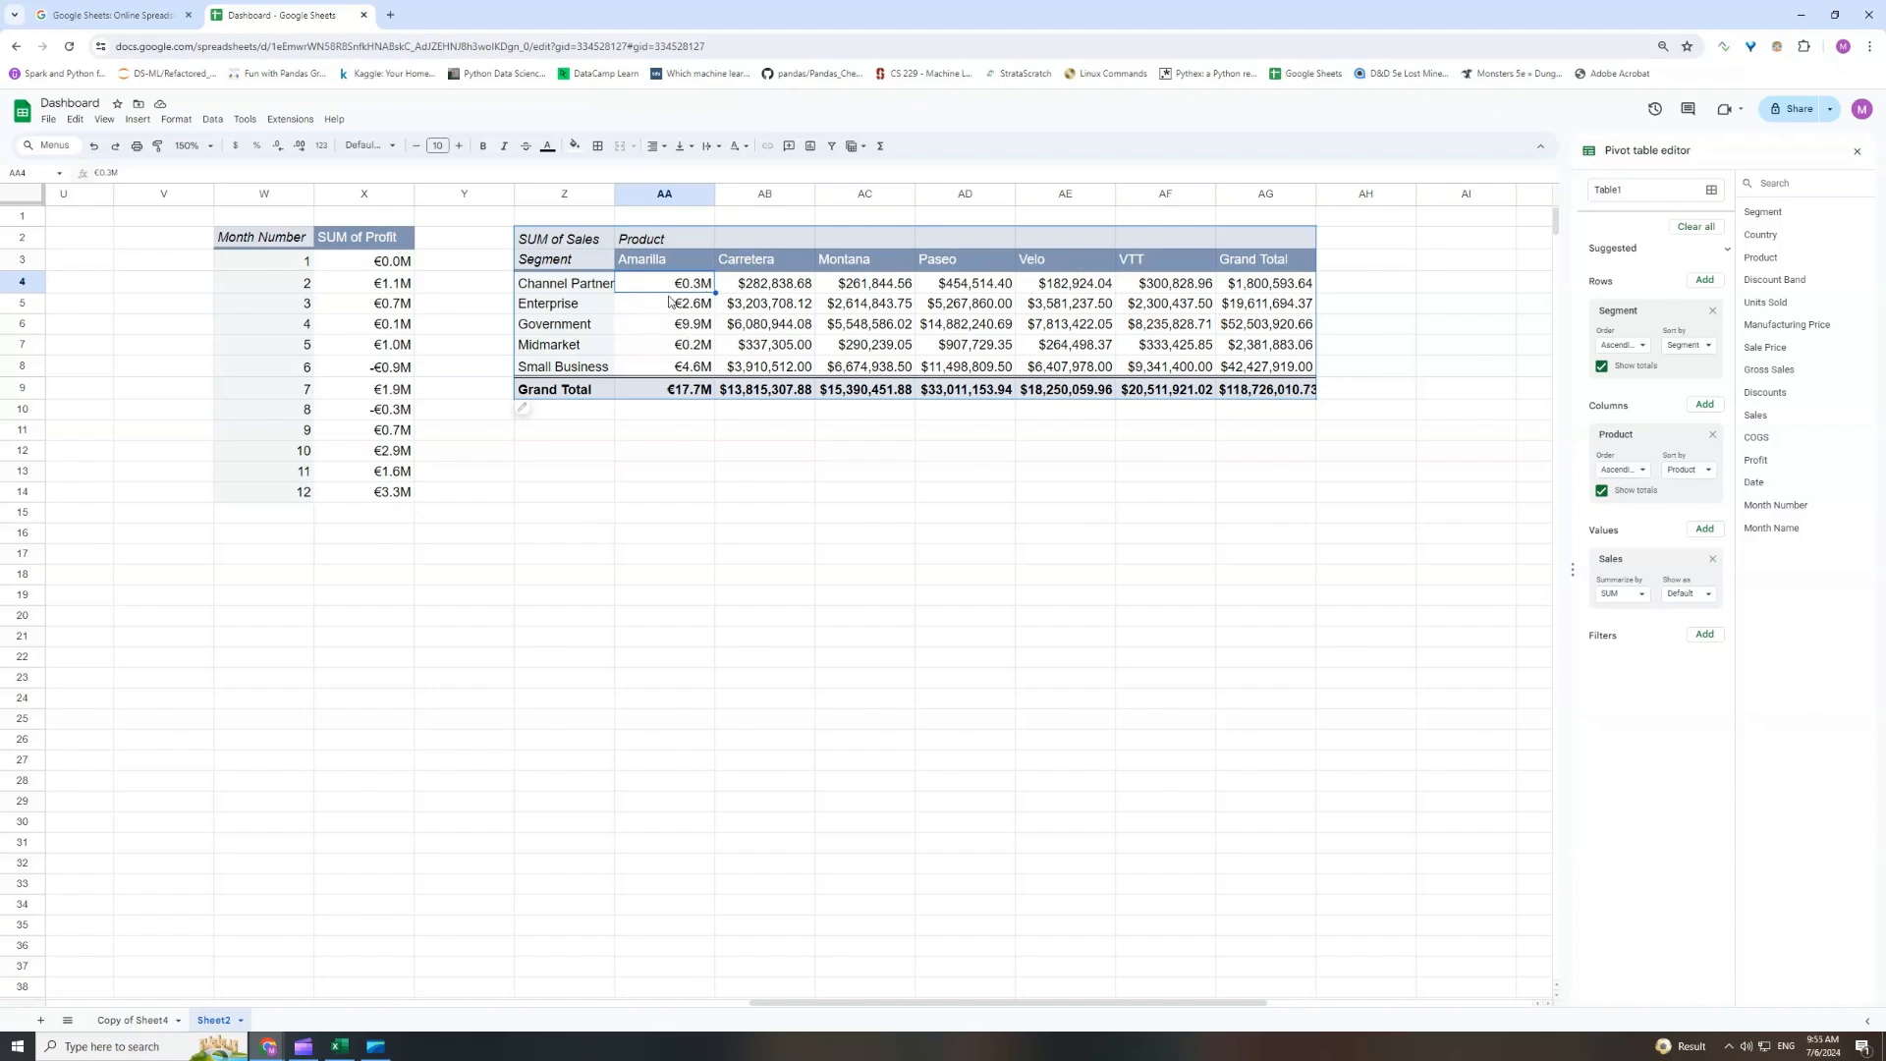
pyautogui.click(158, 146)
pyautogui.moveTo(675, 286); pyautogui.dragTo(1294, 371)
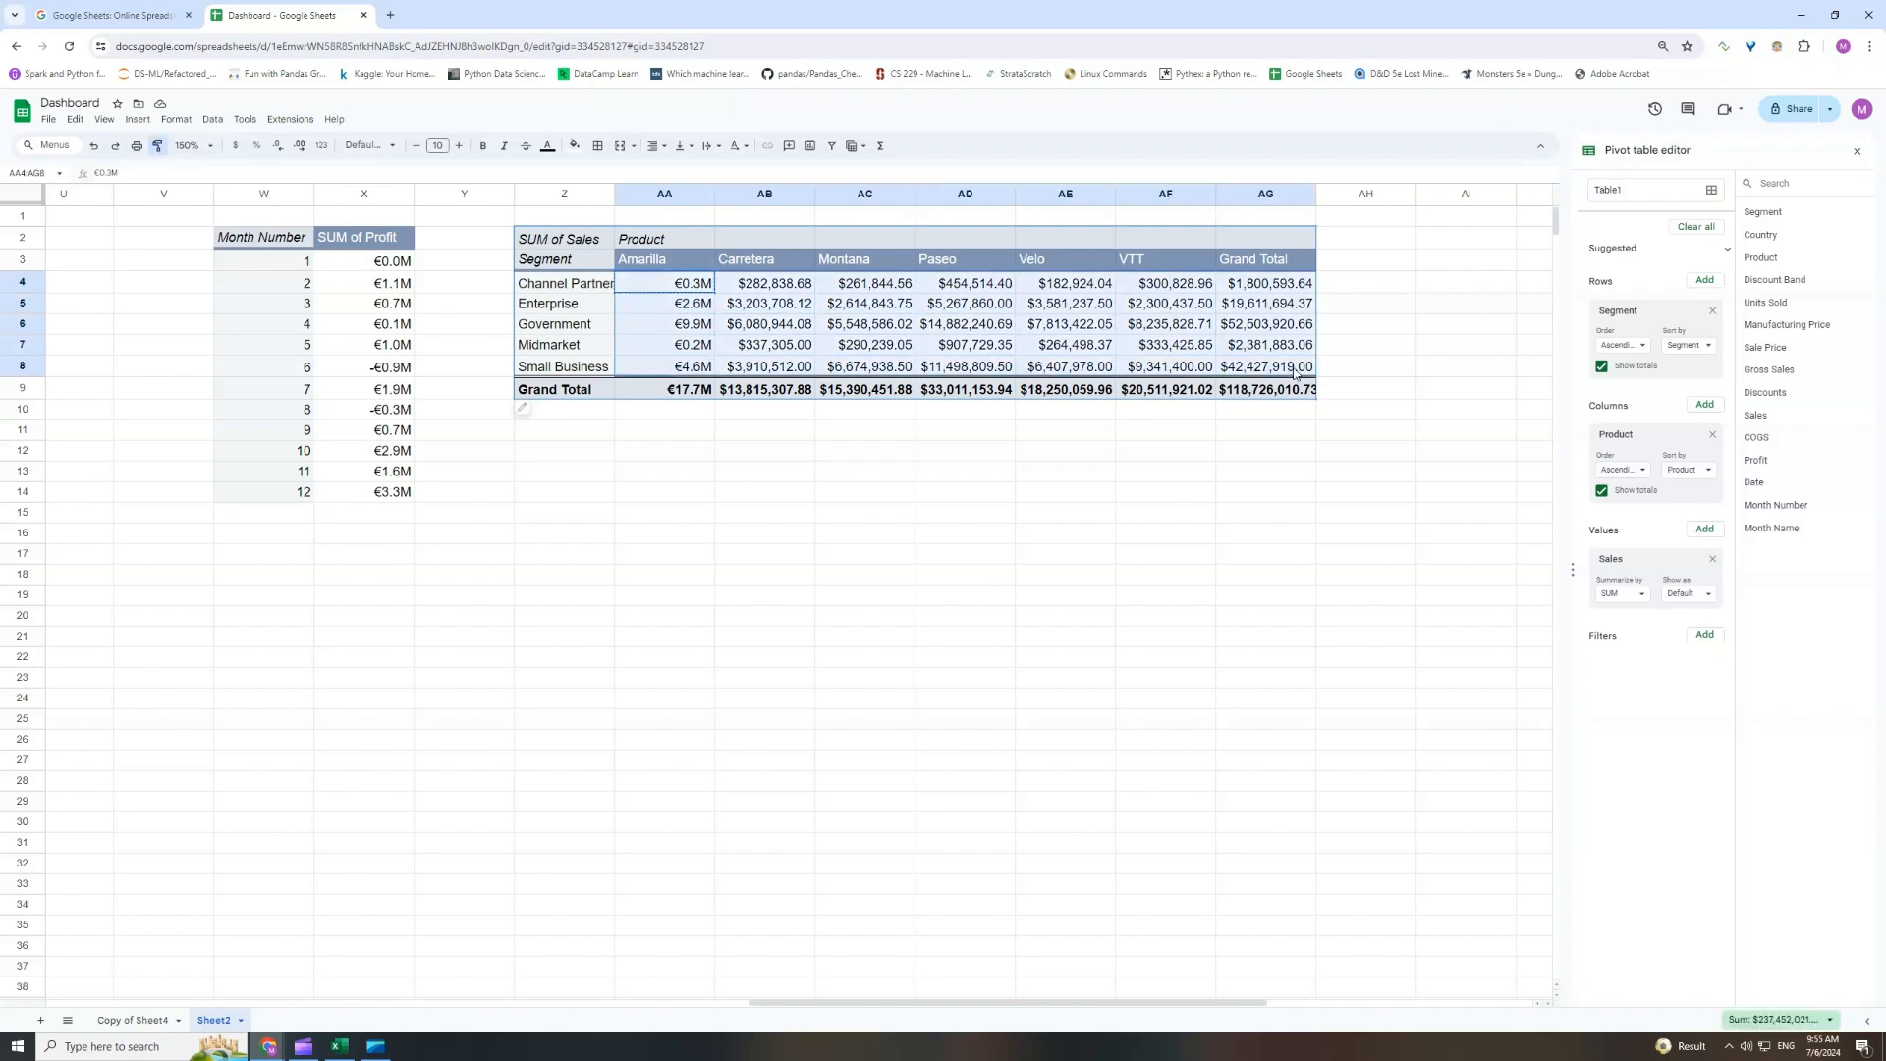
pyautogui.click(968, 432)
pyautogui.click(766, 329)
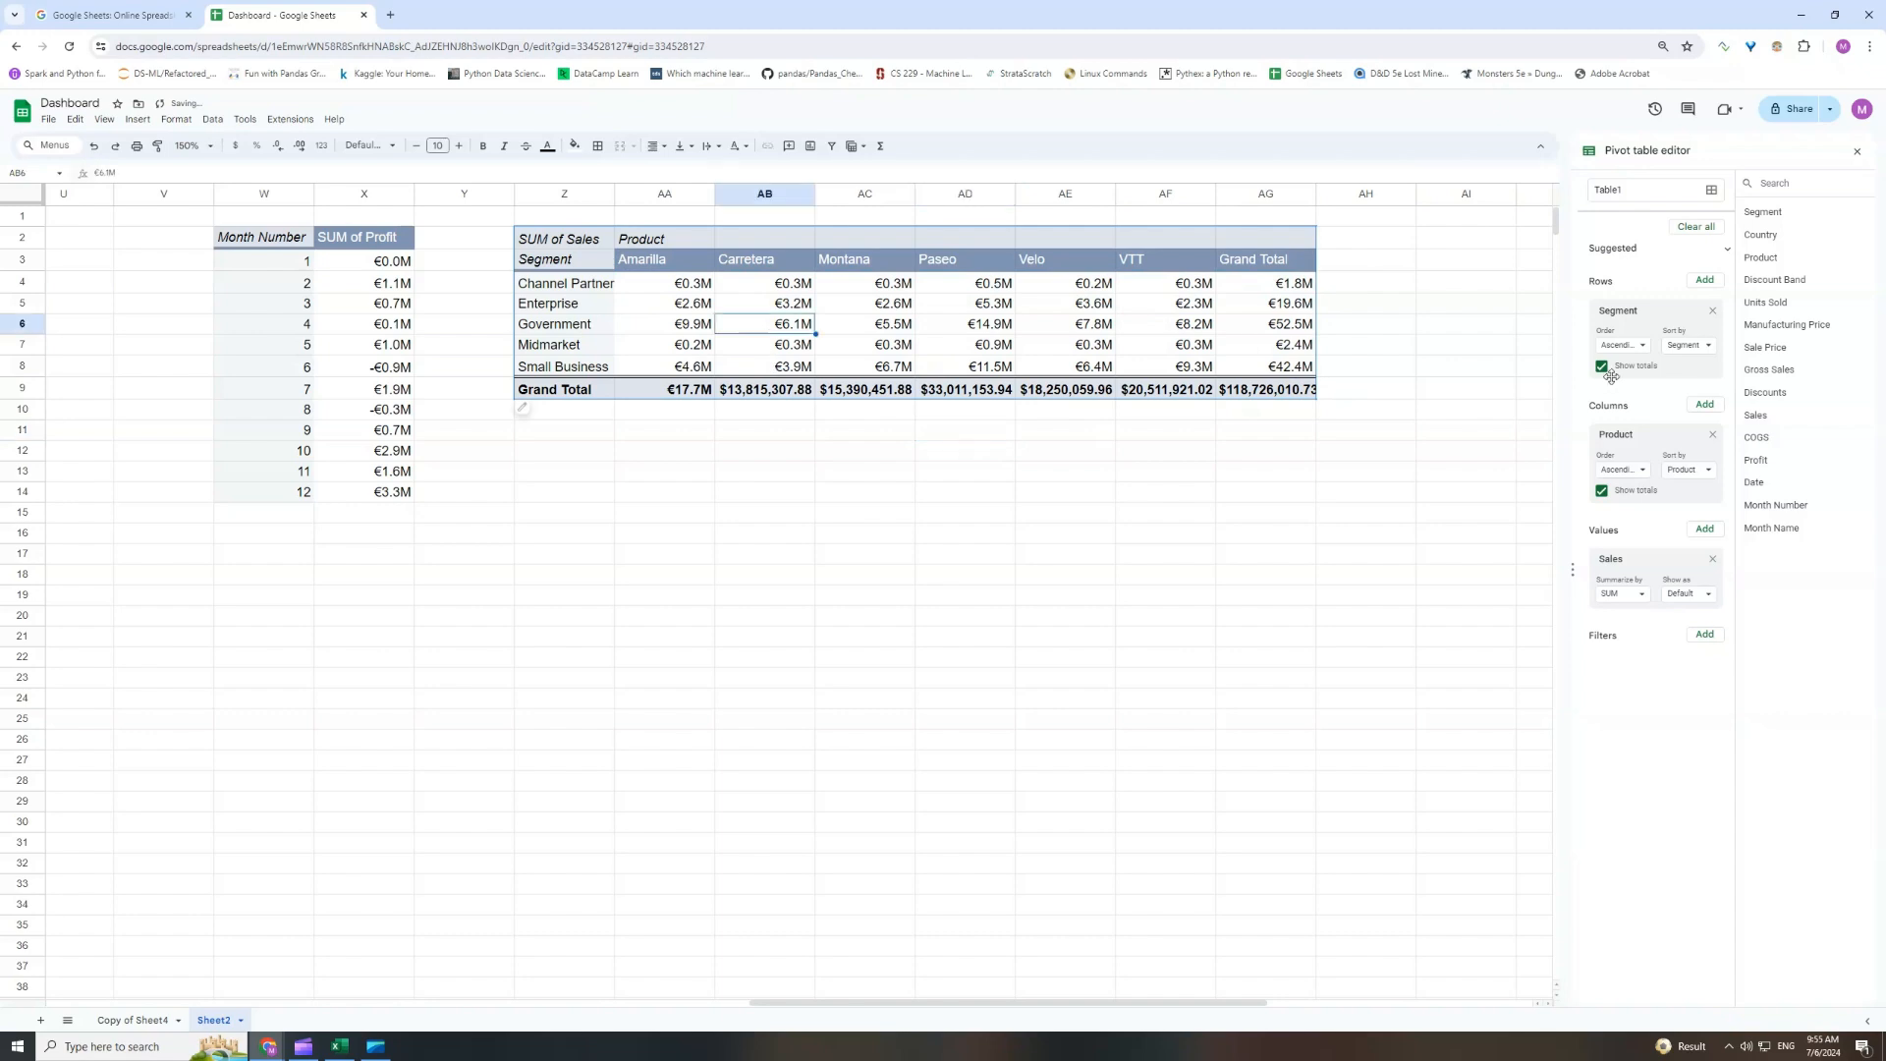
# Turn off the totals for both the Segment rows and the Product columns of the sales pivot table.
pyautogui.click(1602, 366)
pyautogui.click(1602, 490)
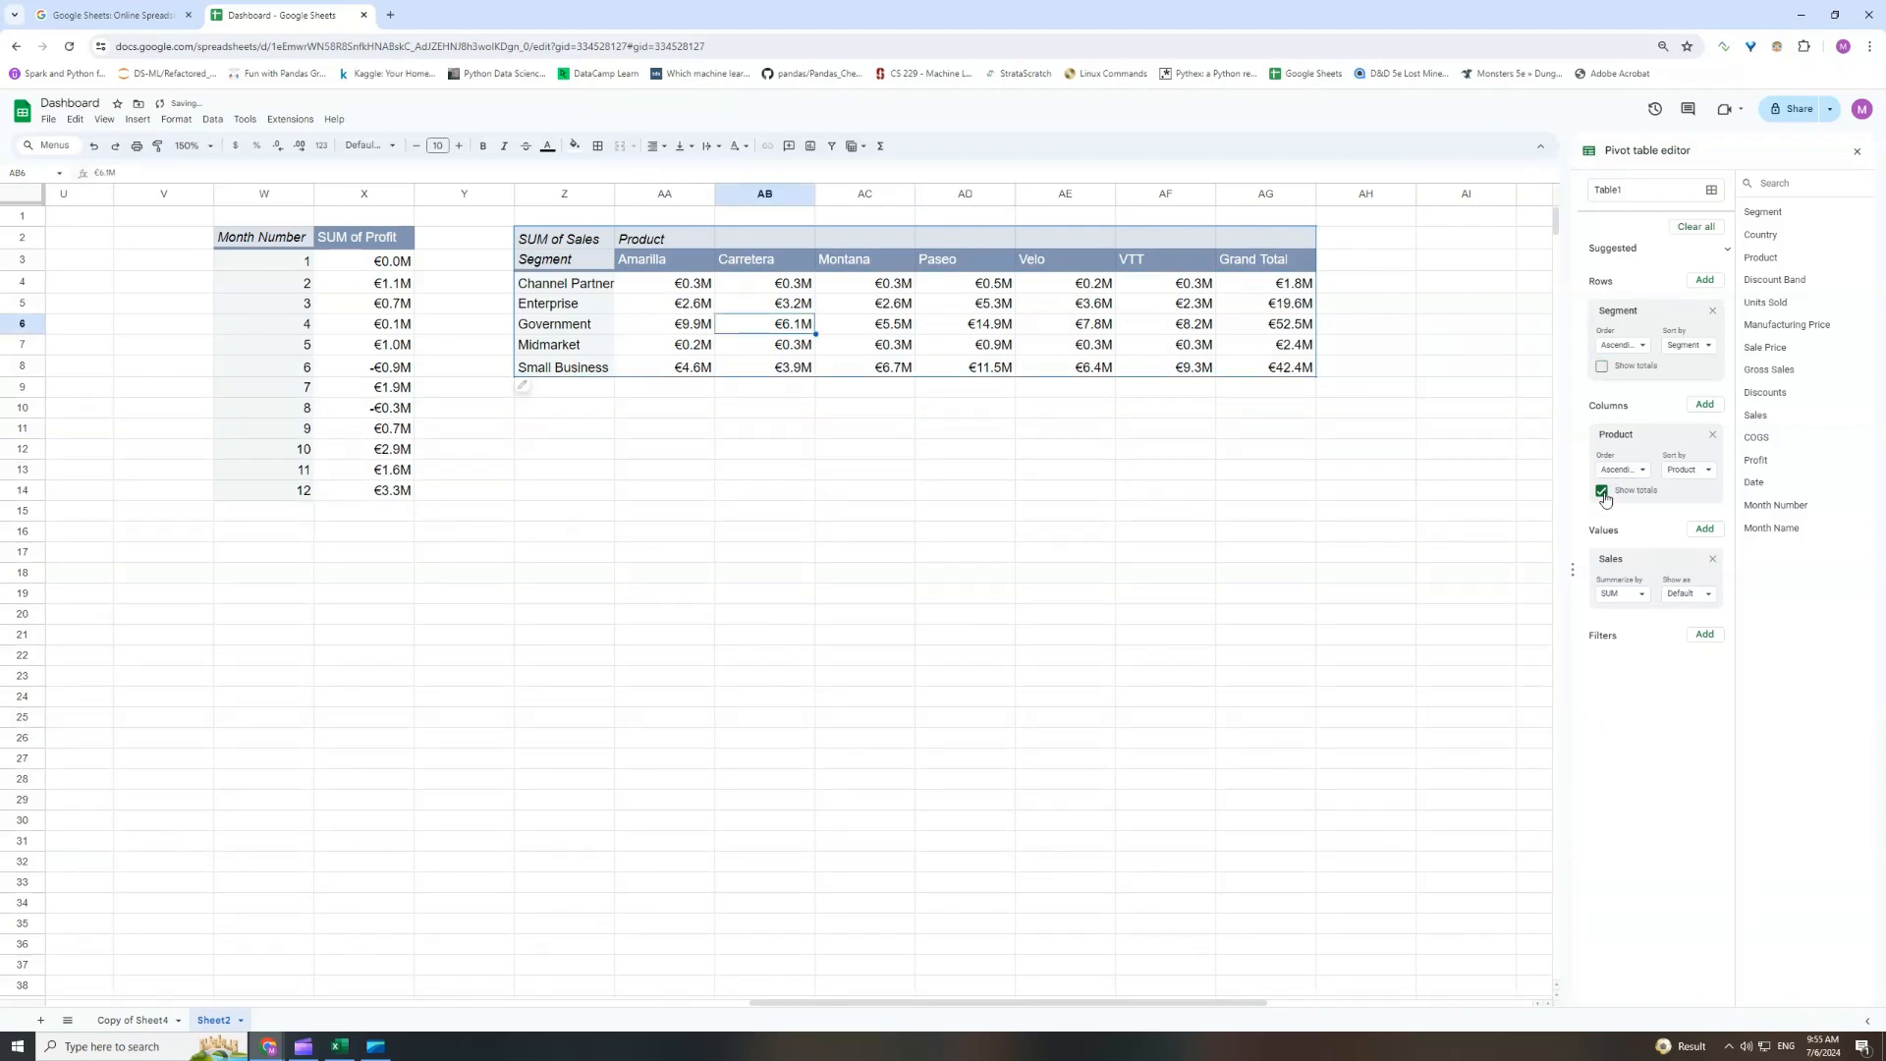
# Insert a chart from the sales pivot range Z3:AF8.
pyautogui.click(1148, 530)
pyautogui.moveTo(557, 265); pyautogui.dragTo(1157, 366)
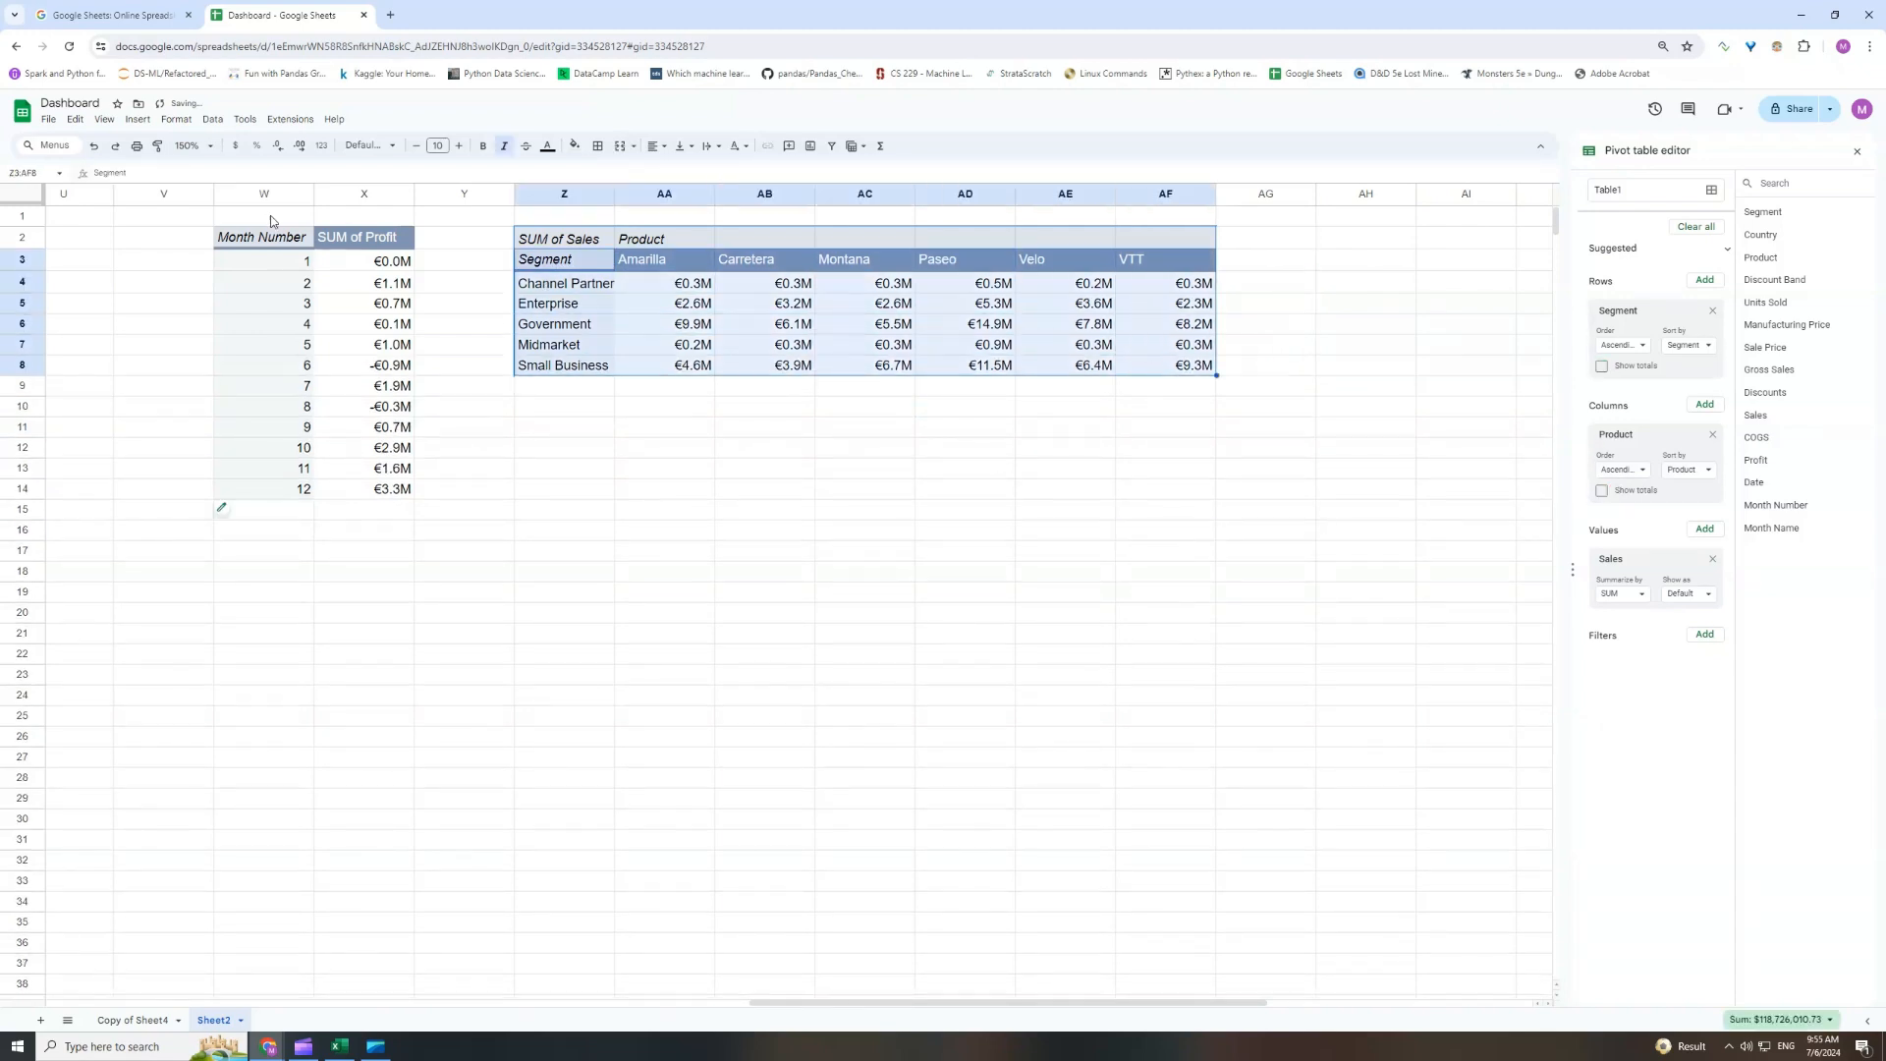
pyautogui.click(137, 120)
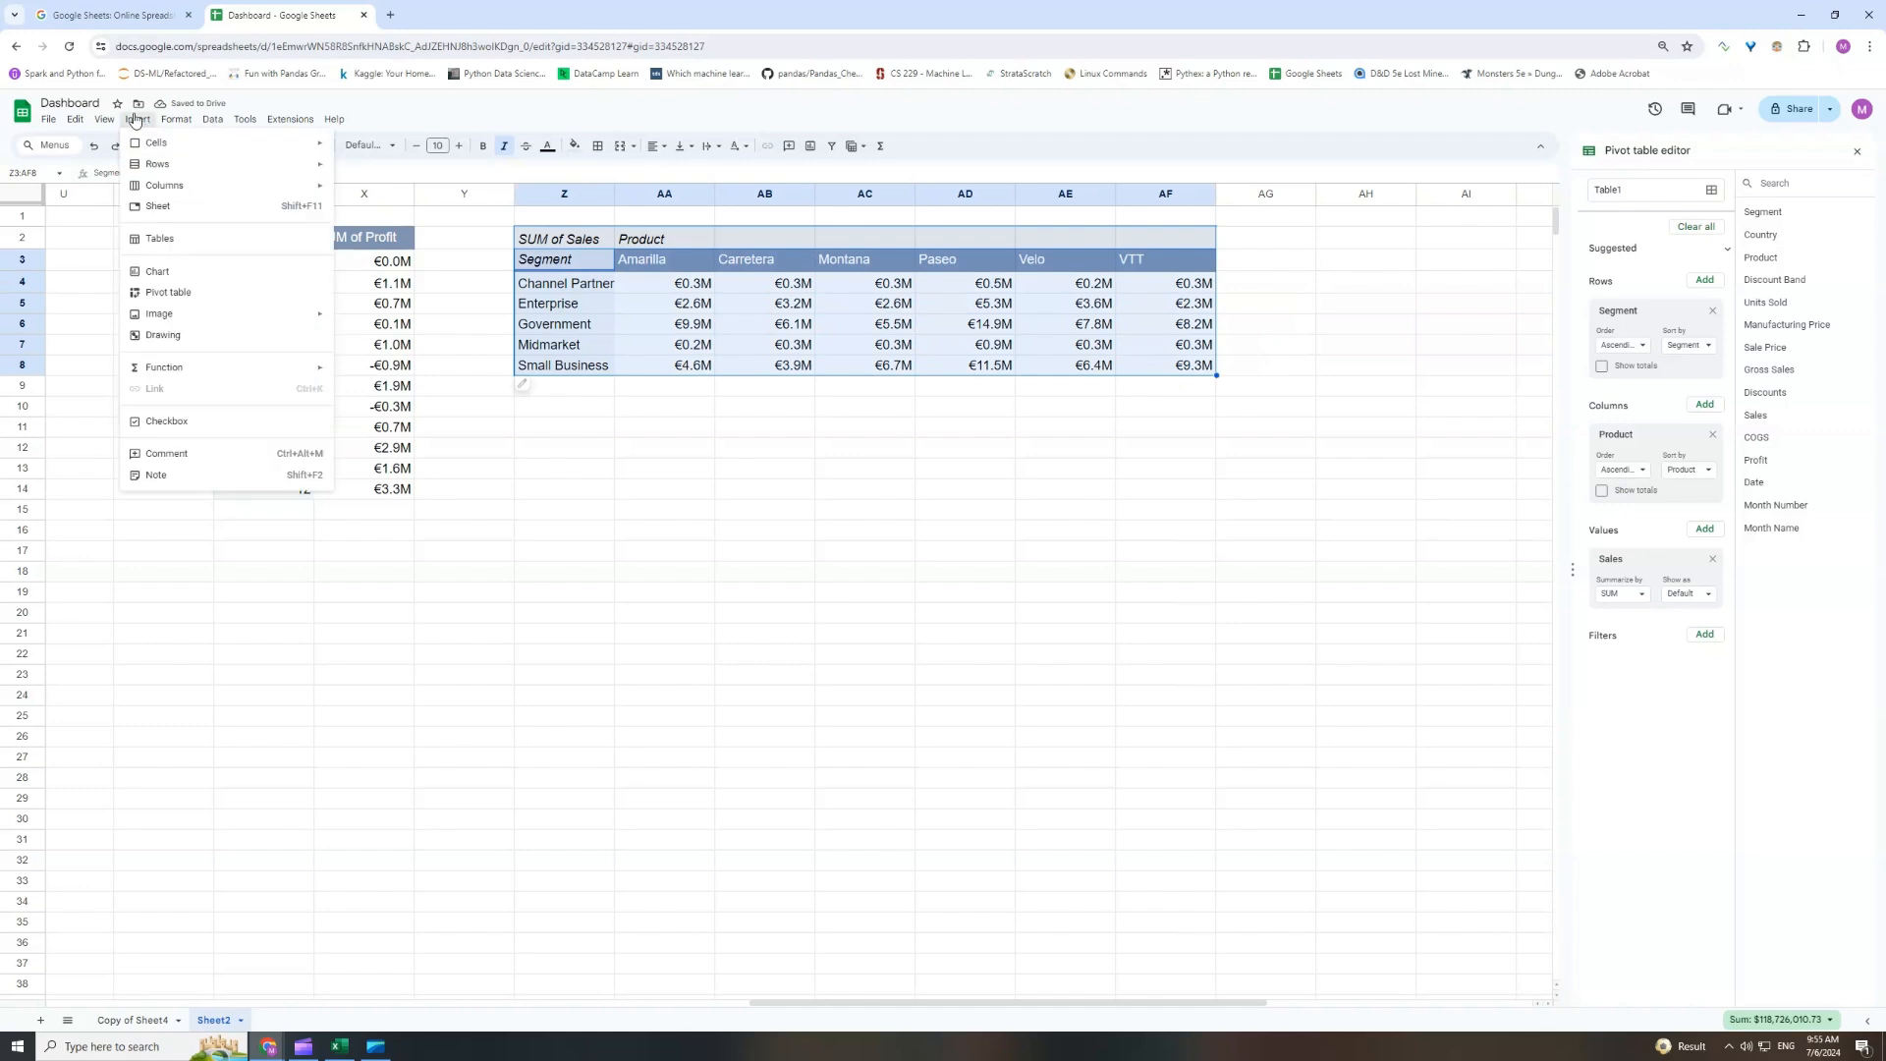
pyautogui.click(176, 273)
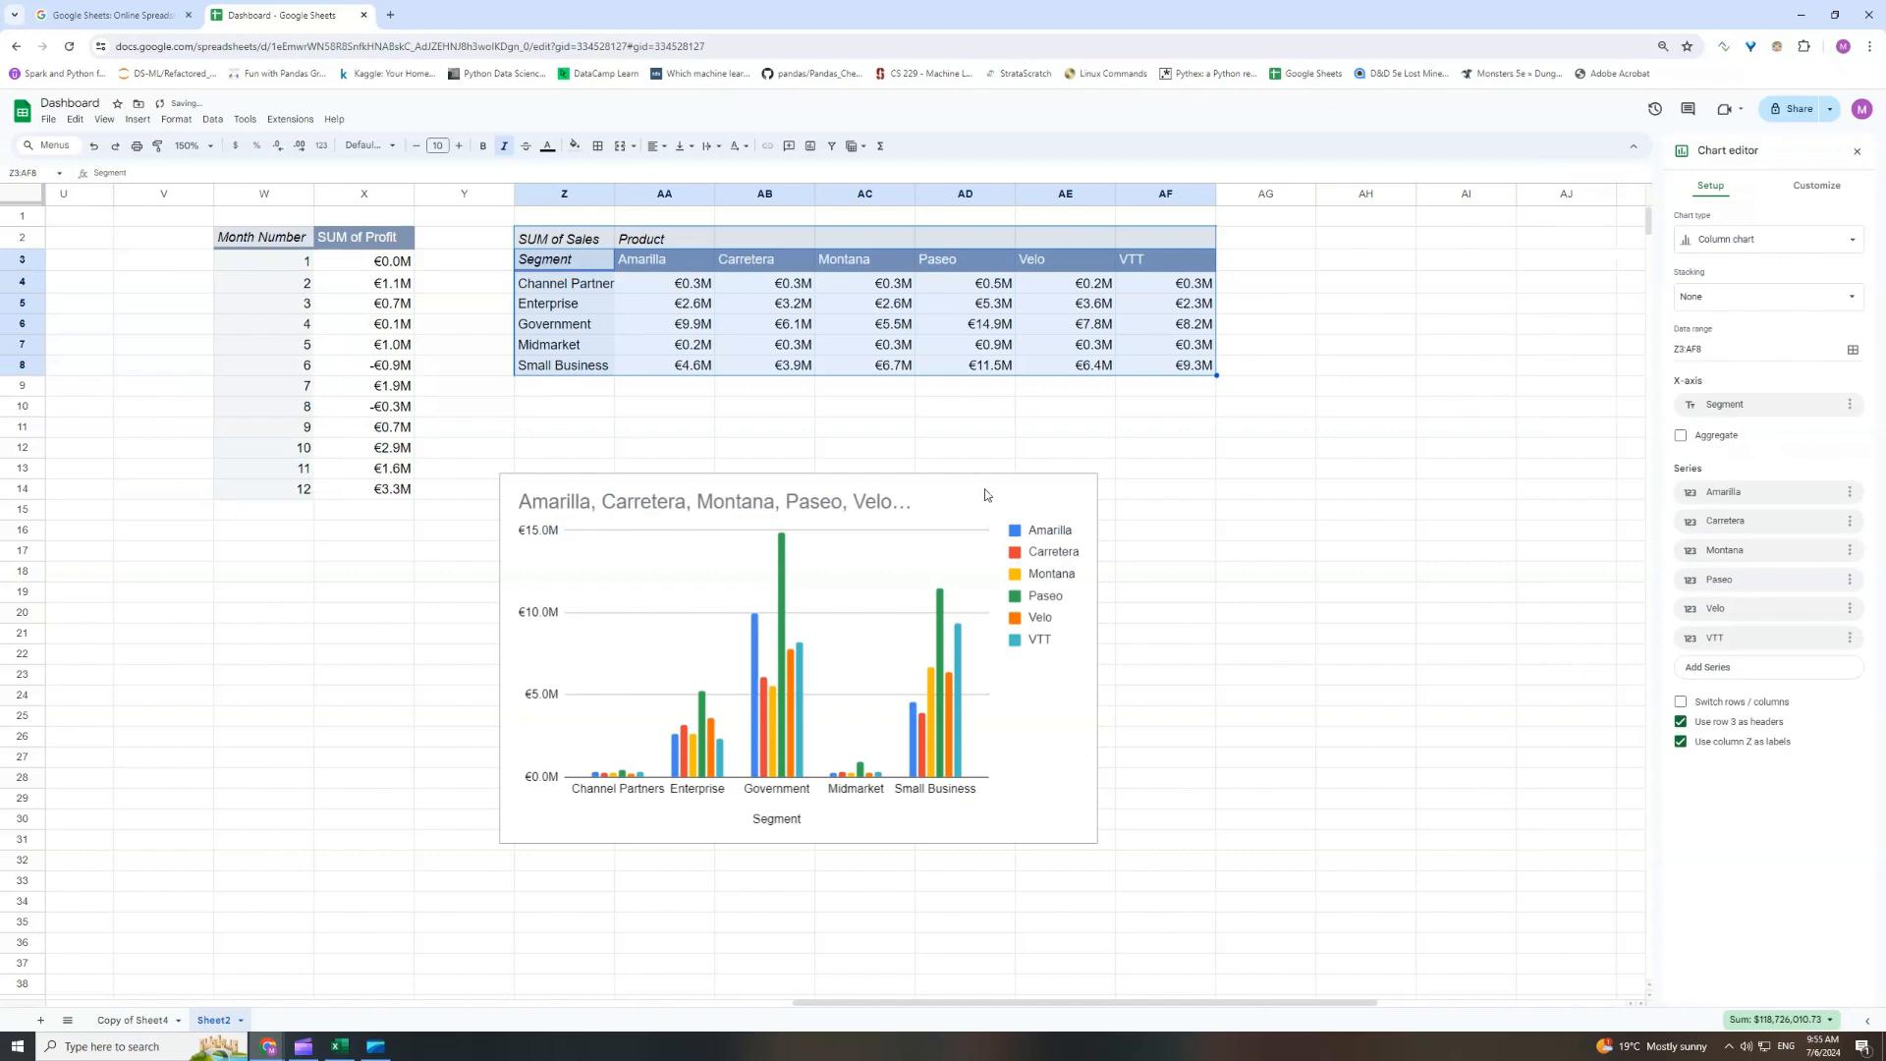
# Widen the column chart to about ten sheet columns and switch its rows and columns so the segments become the series.
pyautogui.moveTo(1012, 489); pyautogui.dragTo(856, 509)
pyautogui.moveTo(945, 689); pyautogui.dragTo(1352, 687)
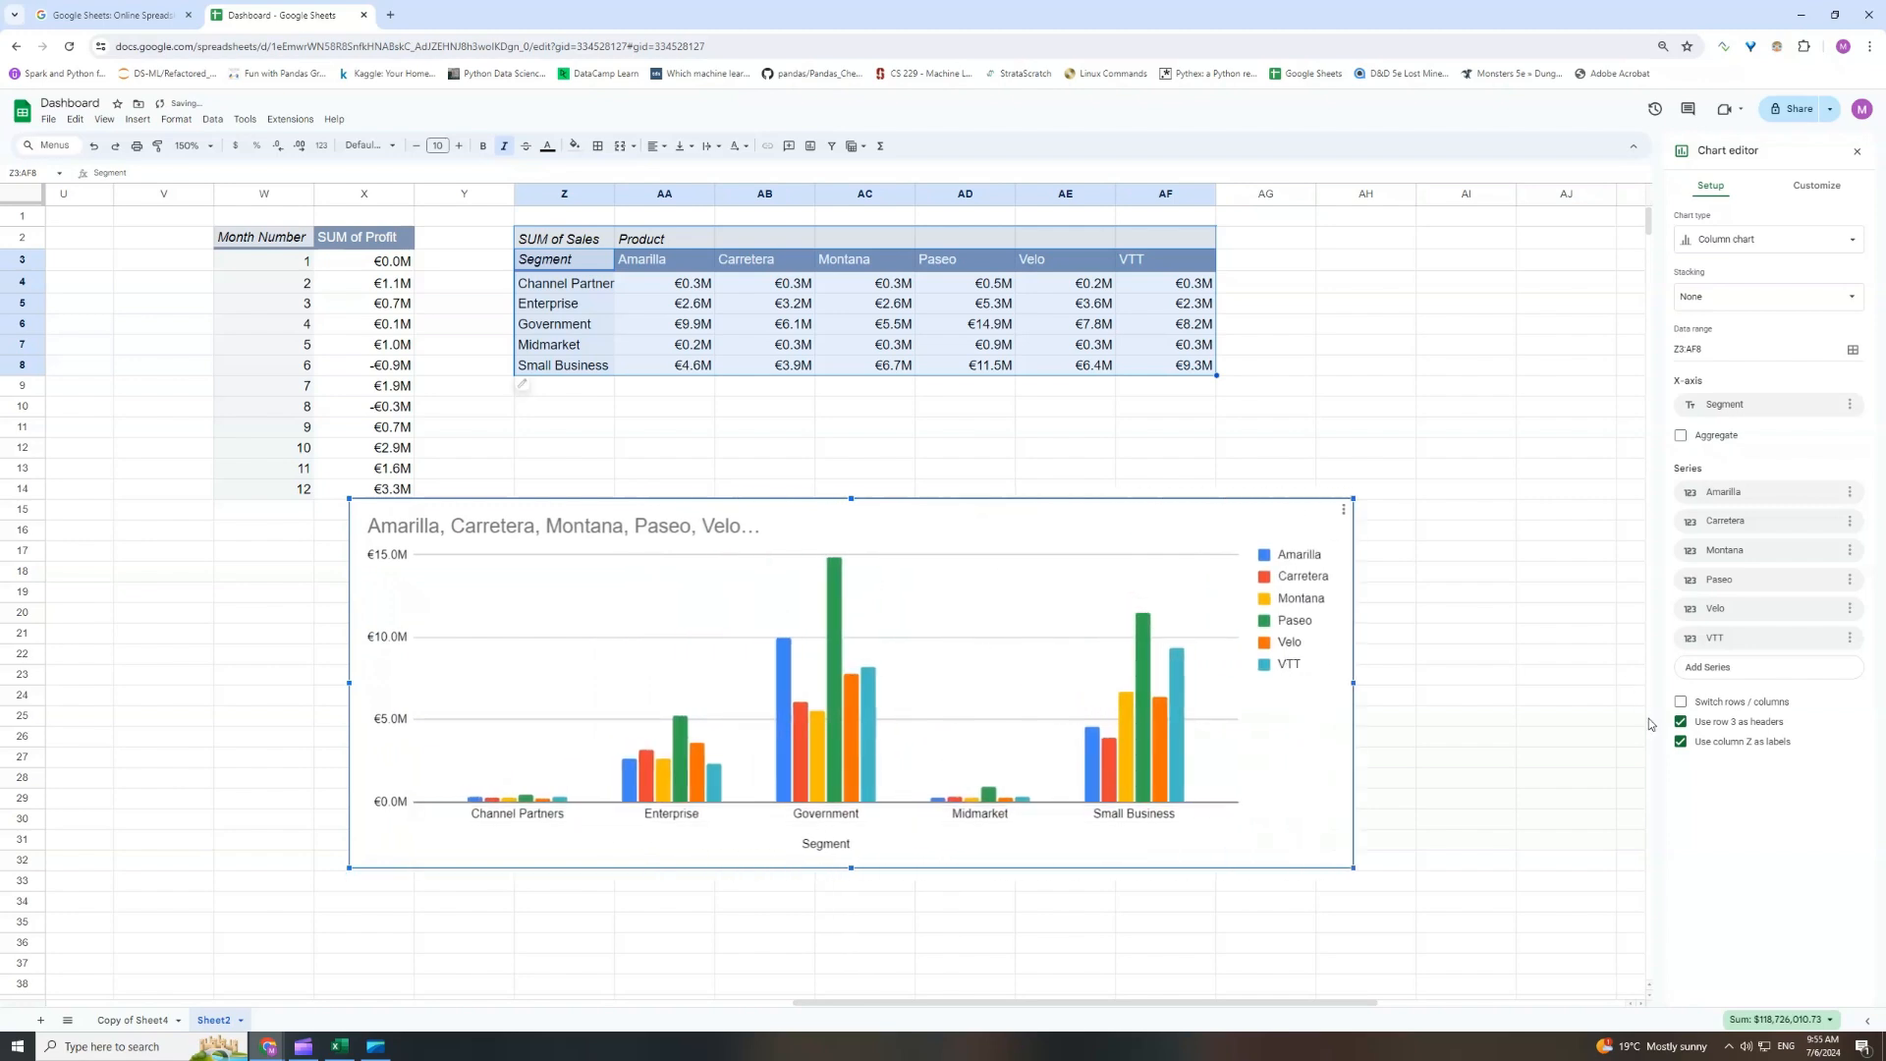
pyautogui.click(1681, 701)
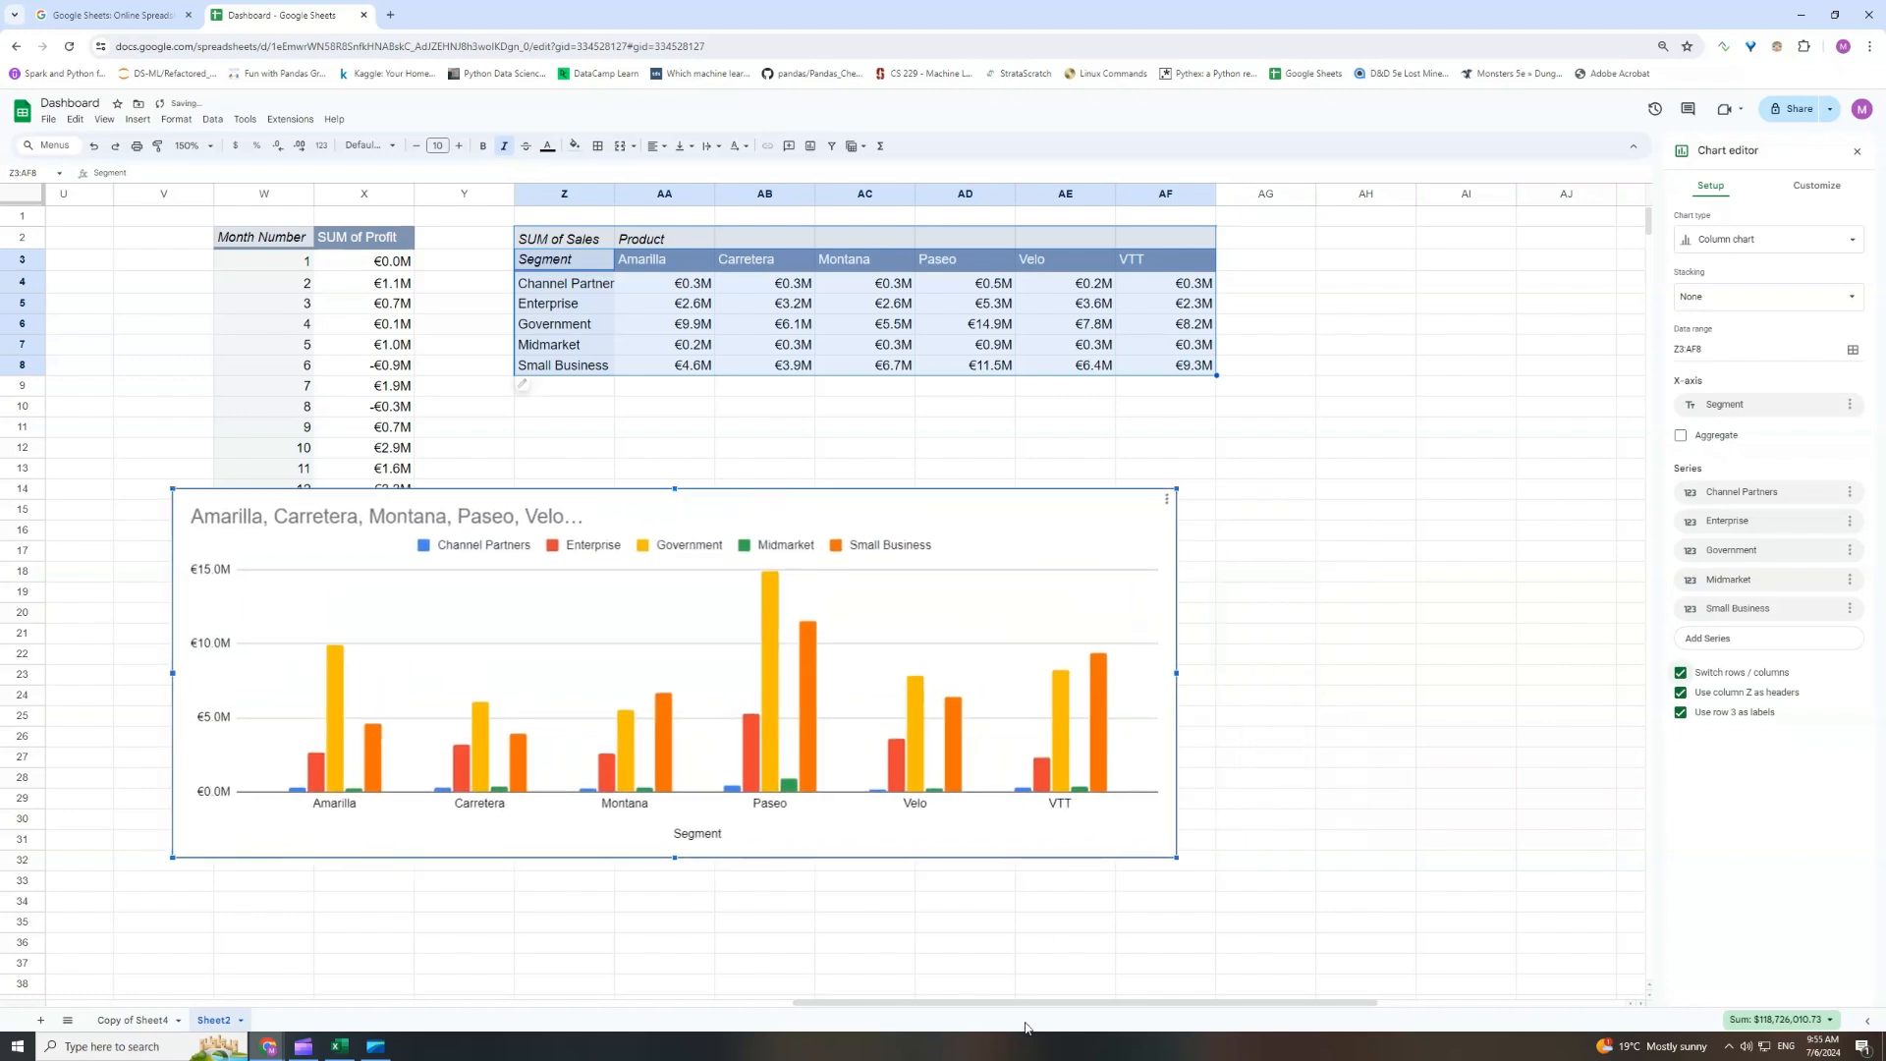
# Move the sales column chart onto the gradient dashboard, directly below the Profit over the Year chart and aligned with its left edge.
pyautogui.moveTo(1012, 1001); pyautogui.dragTo(808, 1004)
pyautogui.moveTo(1267, 509); pyautogui.dragTo(530, 546)
pyautogui.moveTo(981, 997); pyautogui.dragTo(597, 1006)
pyautogui.click(1385, 546)
pyautogui.moveTo(1385, 548); pyautogui.dragTo(629, 608)
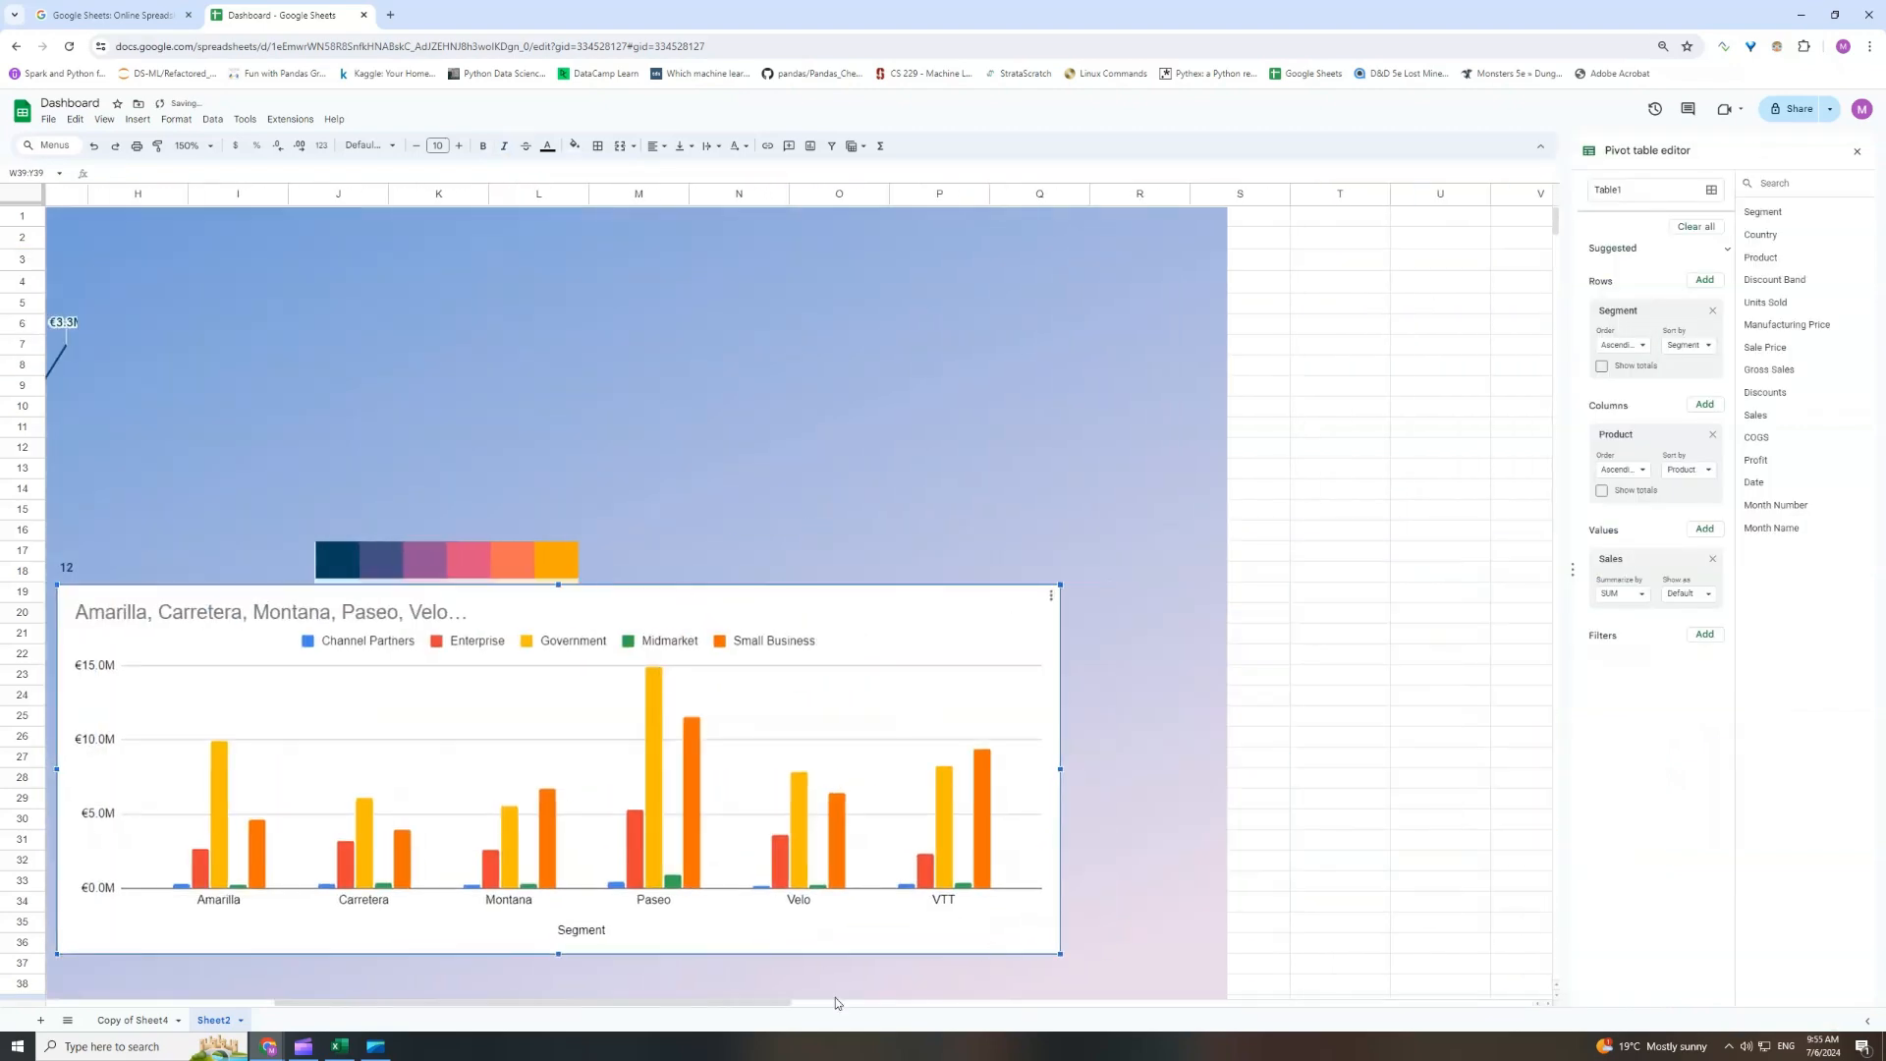
pyautogui.moveTo(744, 1005); pyautogui.dragTo(284, 1007)
pyautogui.moveTo(1326, 607); pyautogui.dragTo(749, 652)
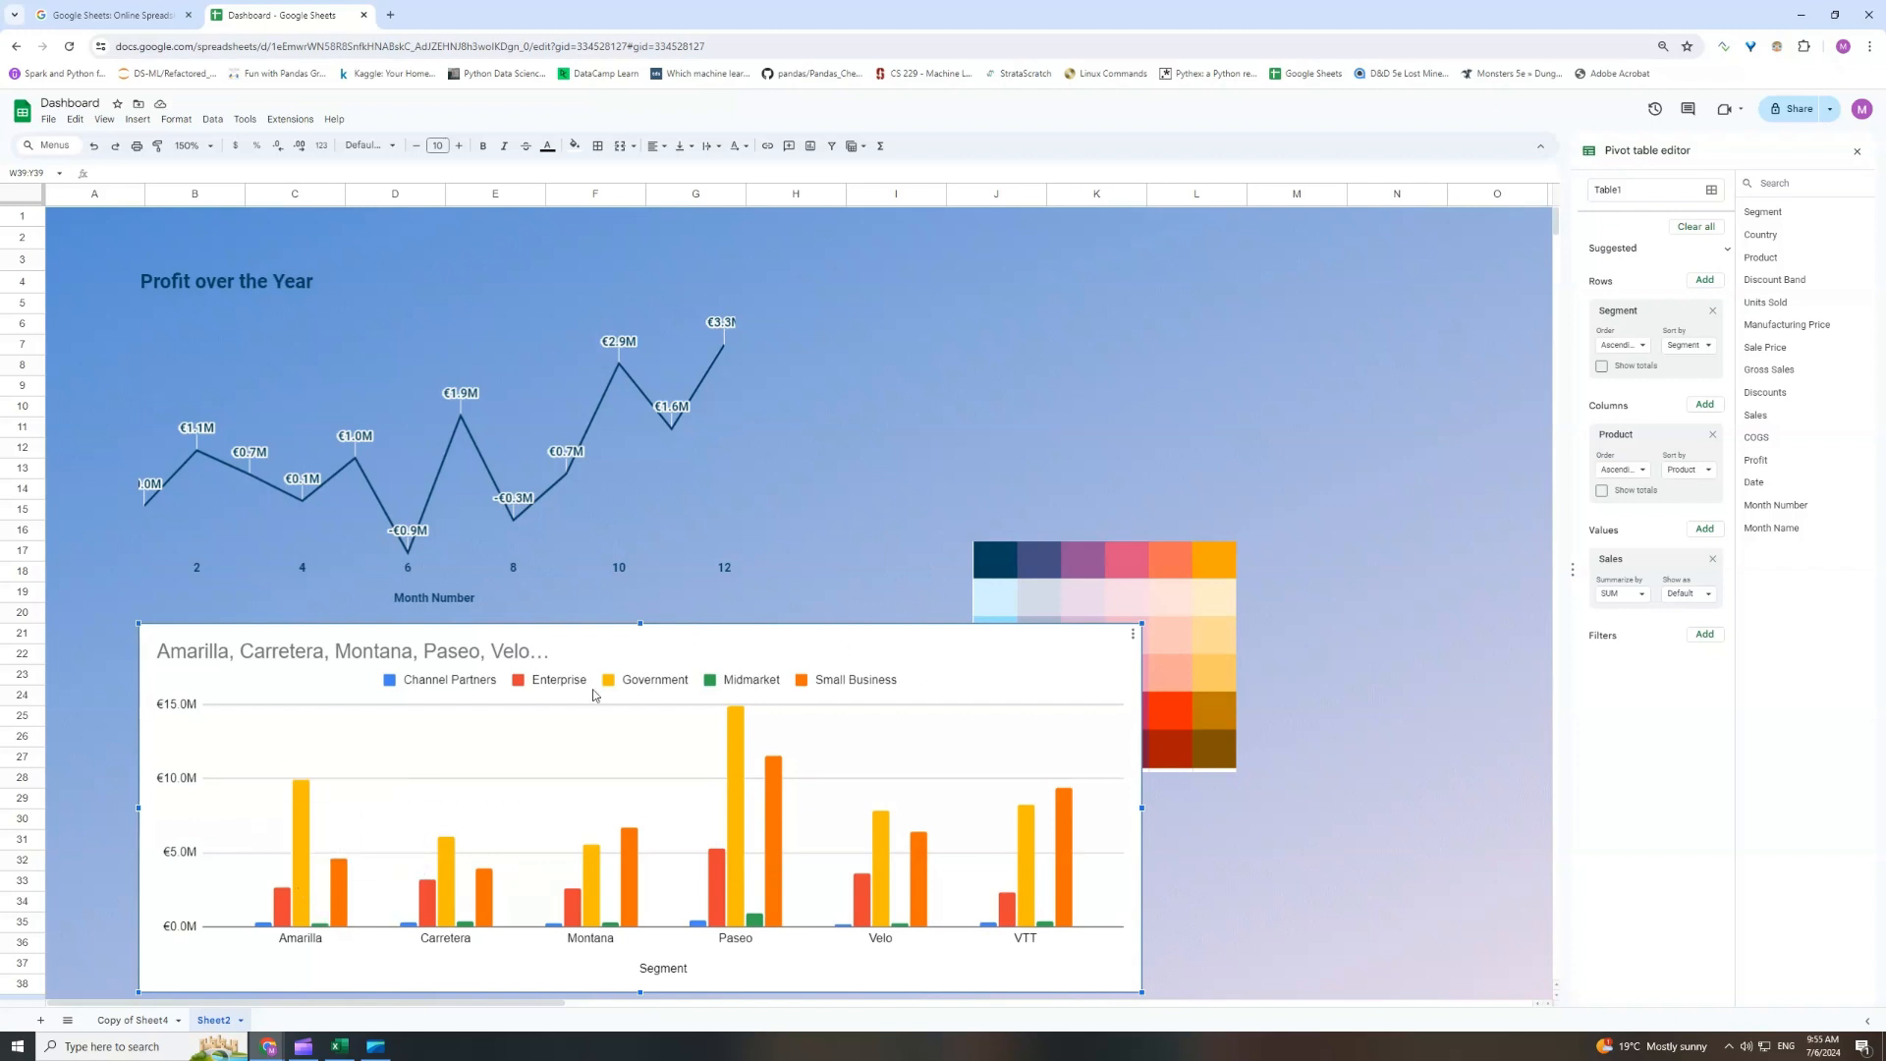
# Set the sales column chart's background color and border color to None.
pyautogui.doubleClick(558, 710)
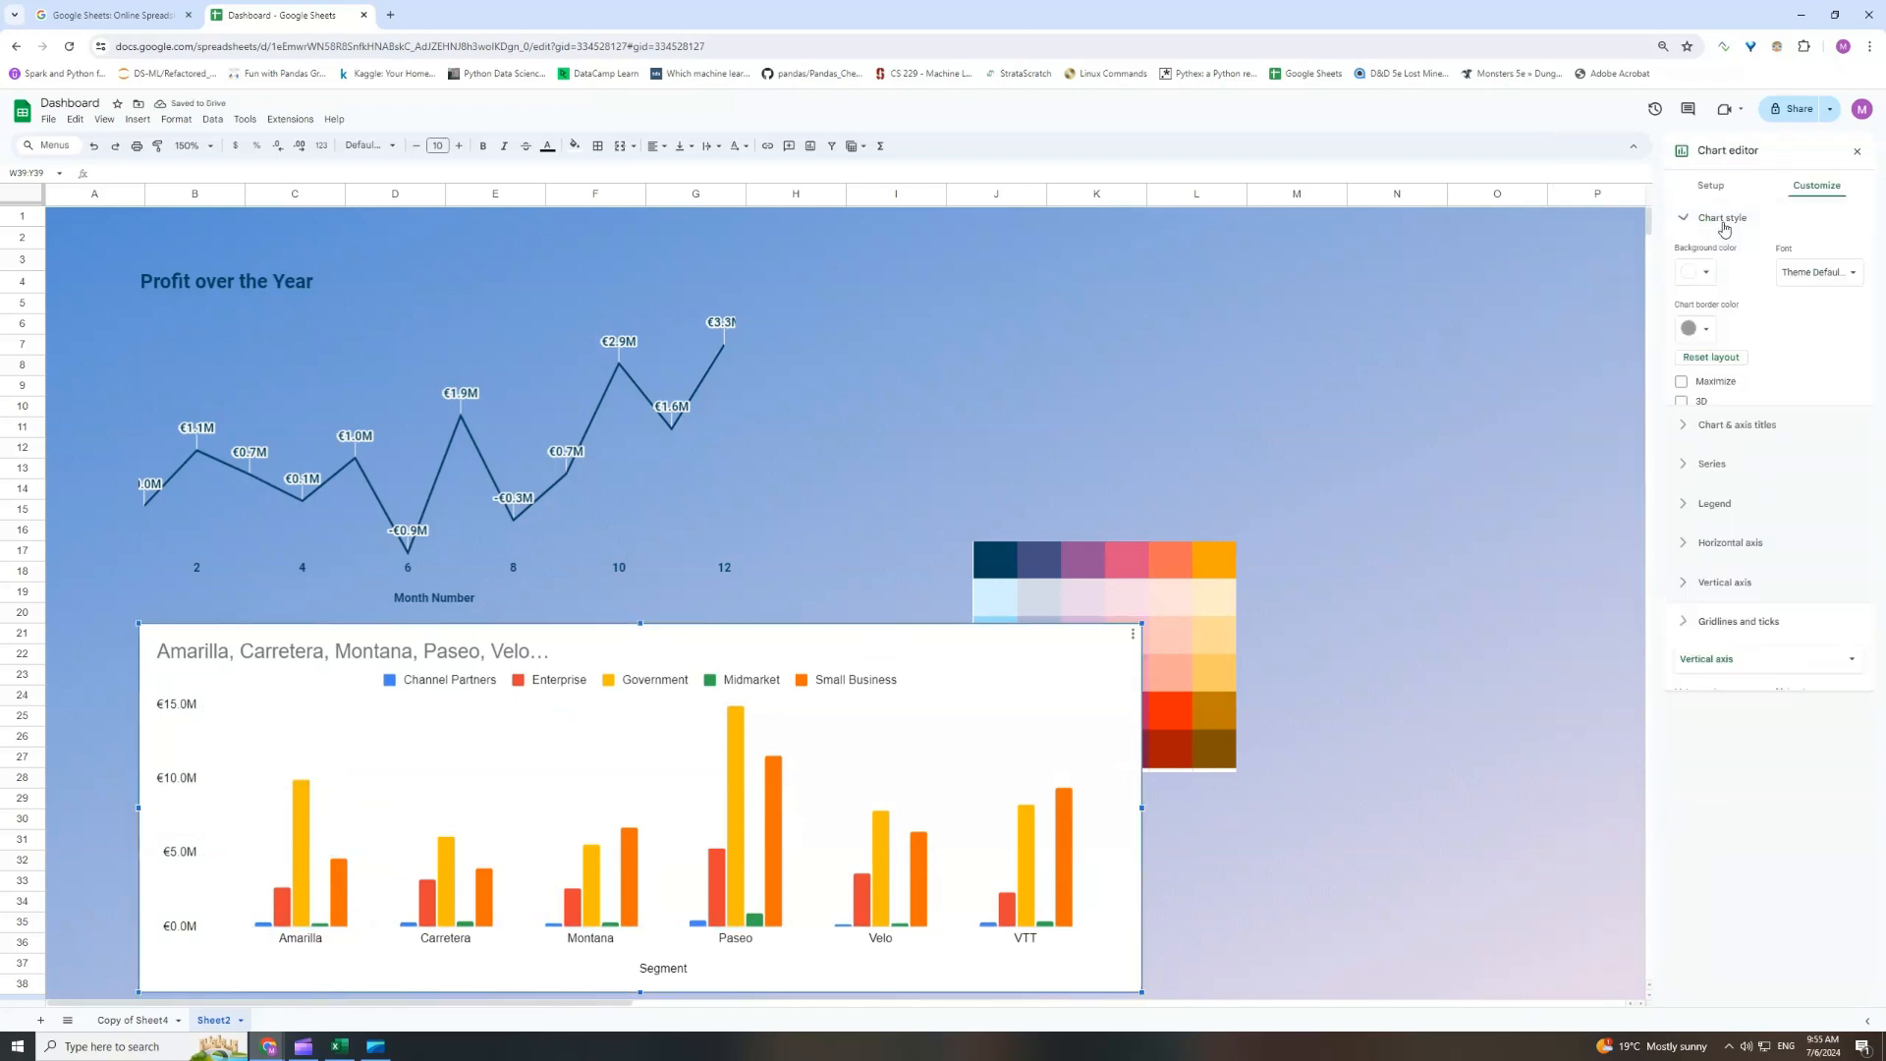
pyautogui.click(1696, 272)
pyautogui.click(1709, 305)
pyautogui.click(1696, 329)
pyautogui.click(1714, 361)
# Position the sales chart's legend at the bottom.
pyautogui.click(653, 679)
pyautogui.click(1767, 391)
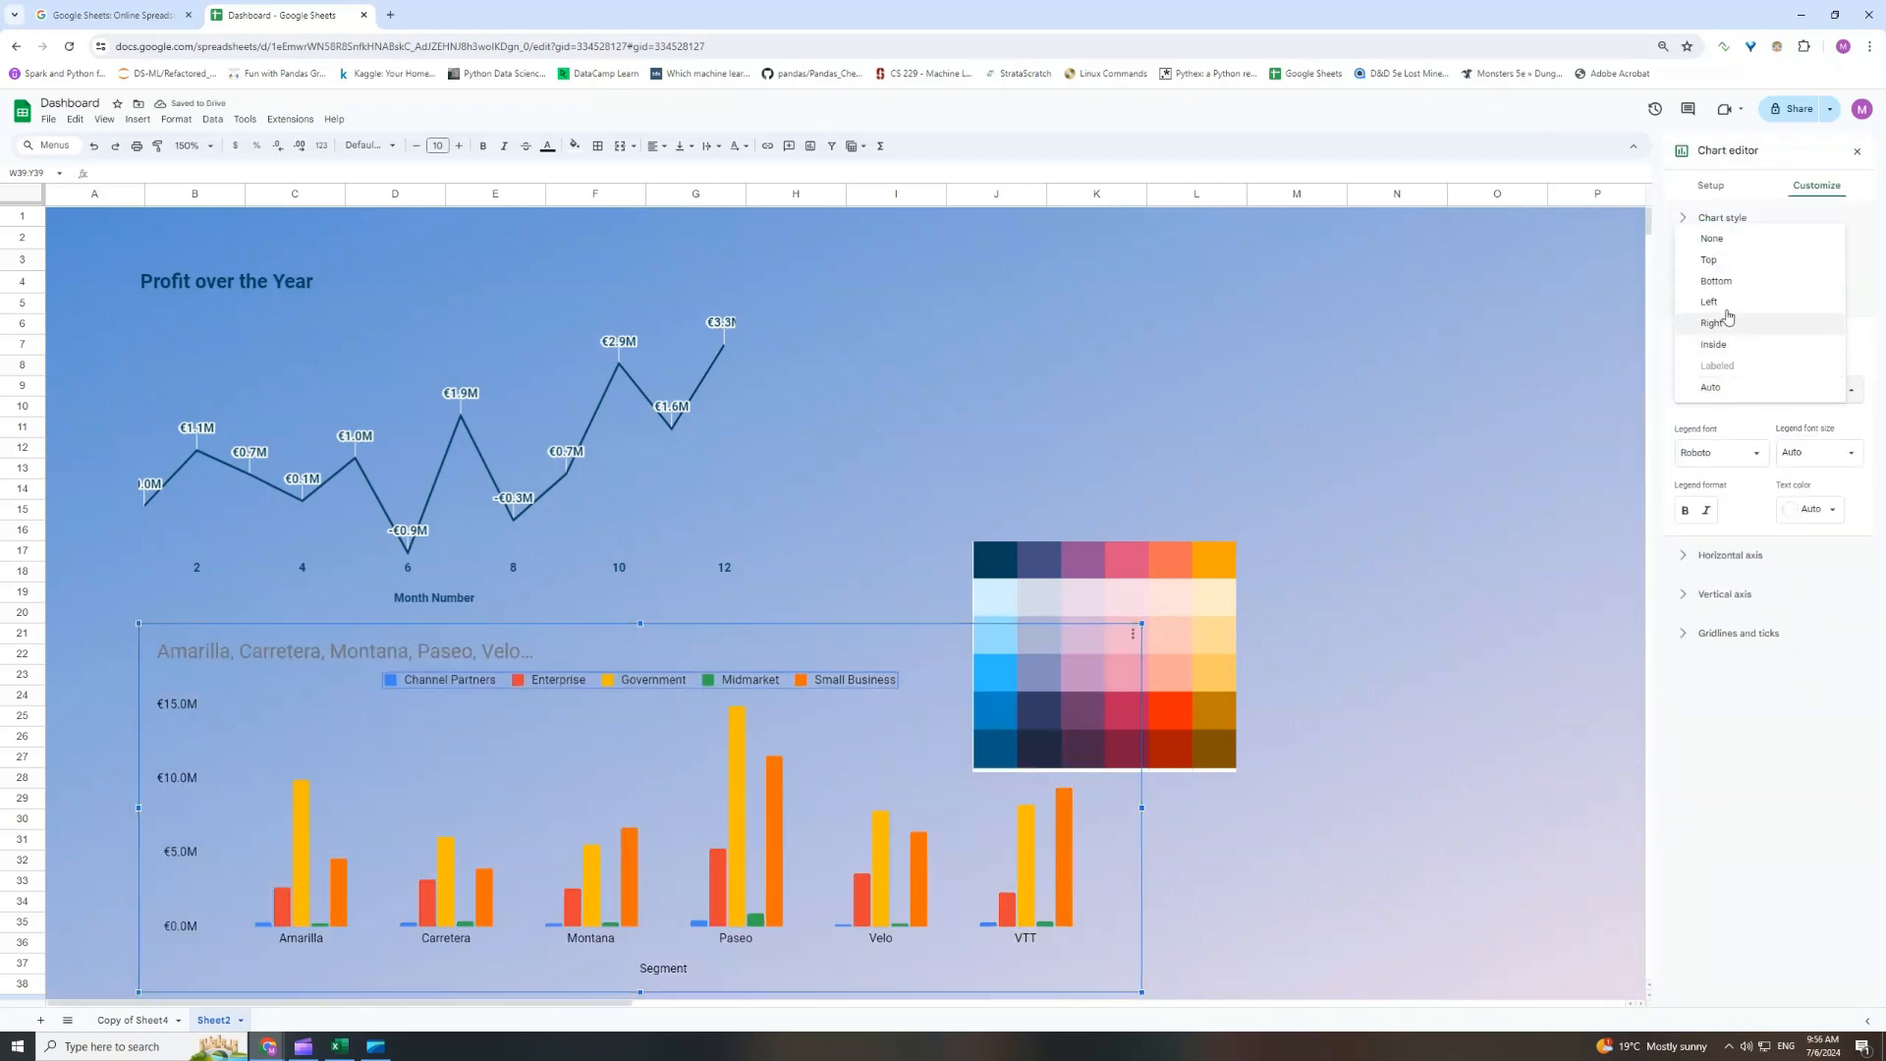
pyautogui.click(1714, 279)
# Delete the Segment axis title and the vertical axis labels from the sales chart.
pyautogui.click(682, 946)
pyautogui.press('Delete')
pyautogui.click(189, 802)
pyautogui.press('Delete')
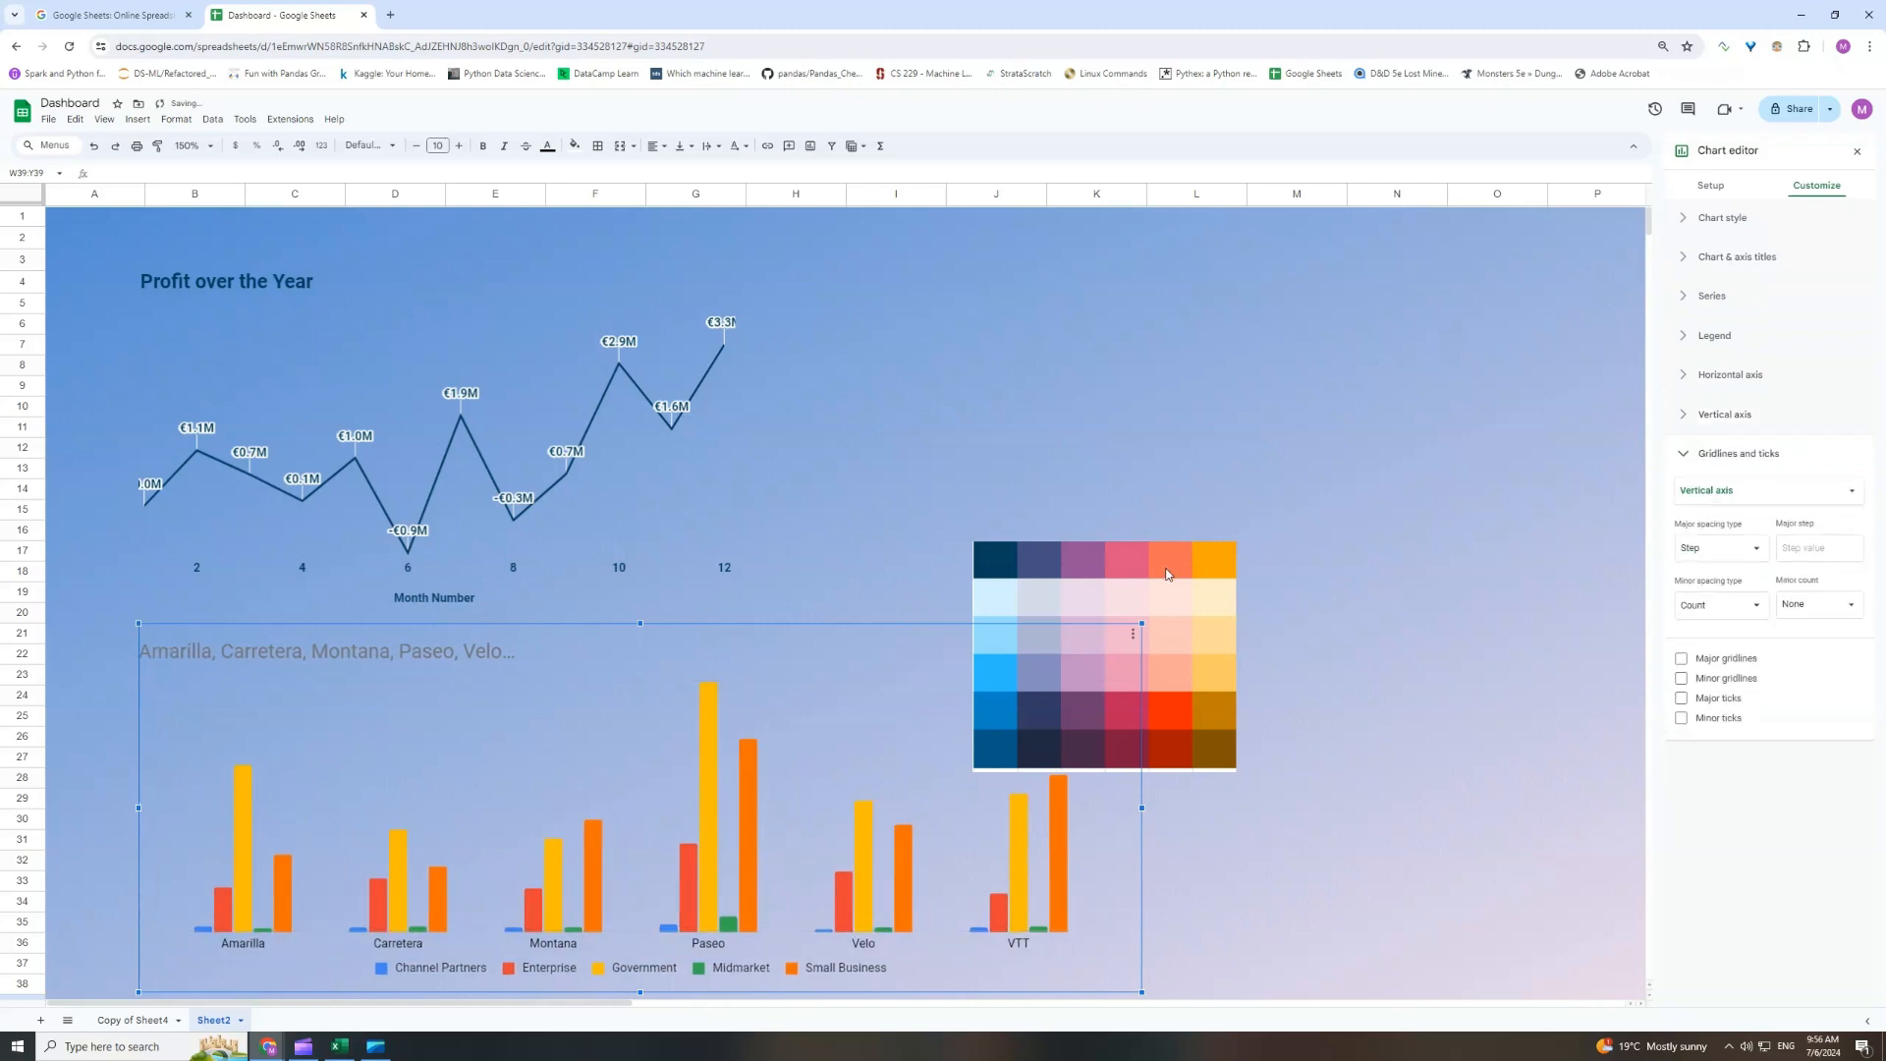
# Move the color palette image clear of the sales chart and change the chart title to "Segment-Product Sales".
pyautogui.moveTo(1142, 681); pyautogui.dragTo(1360, 550)
pyautogui.click(456, 656)
pyautogui.click(455, 656)
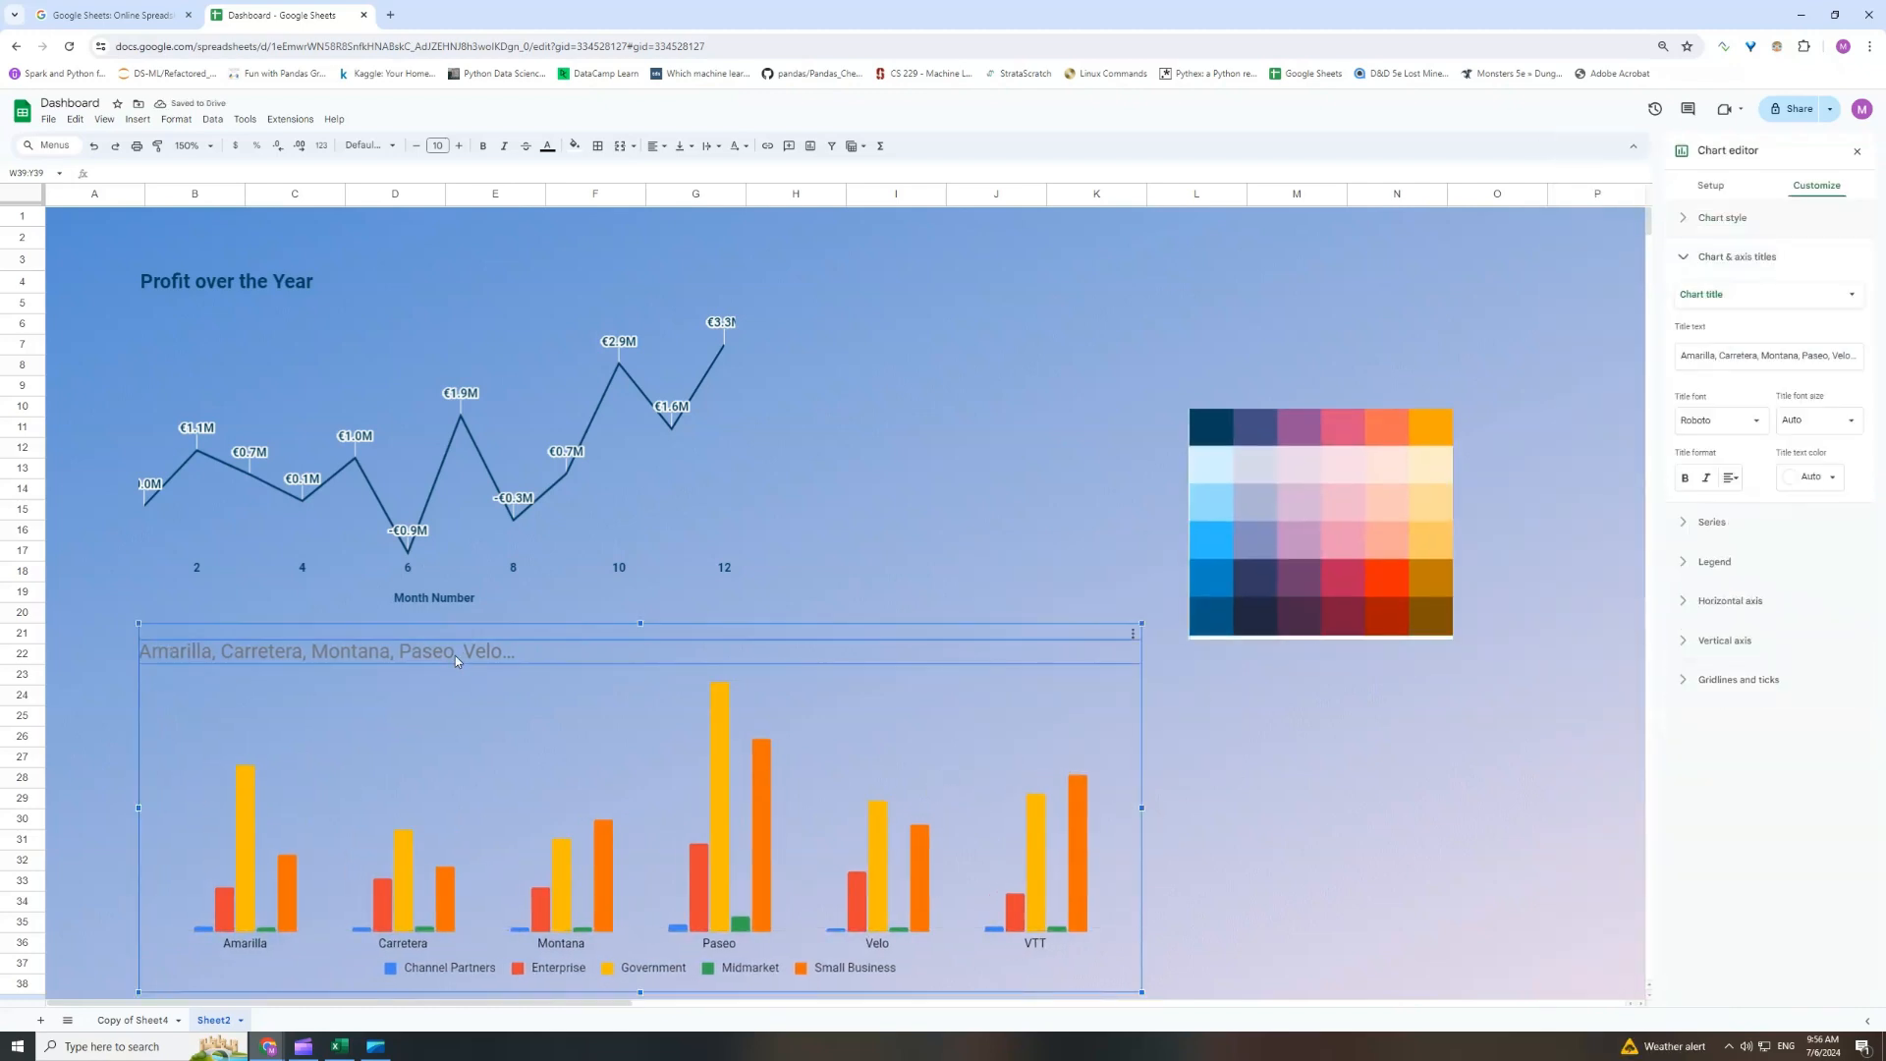
pyautogui.click(455, 656)
pyautogui.write('Segment-Product Sales')
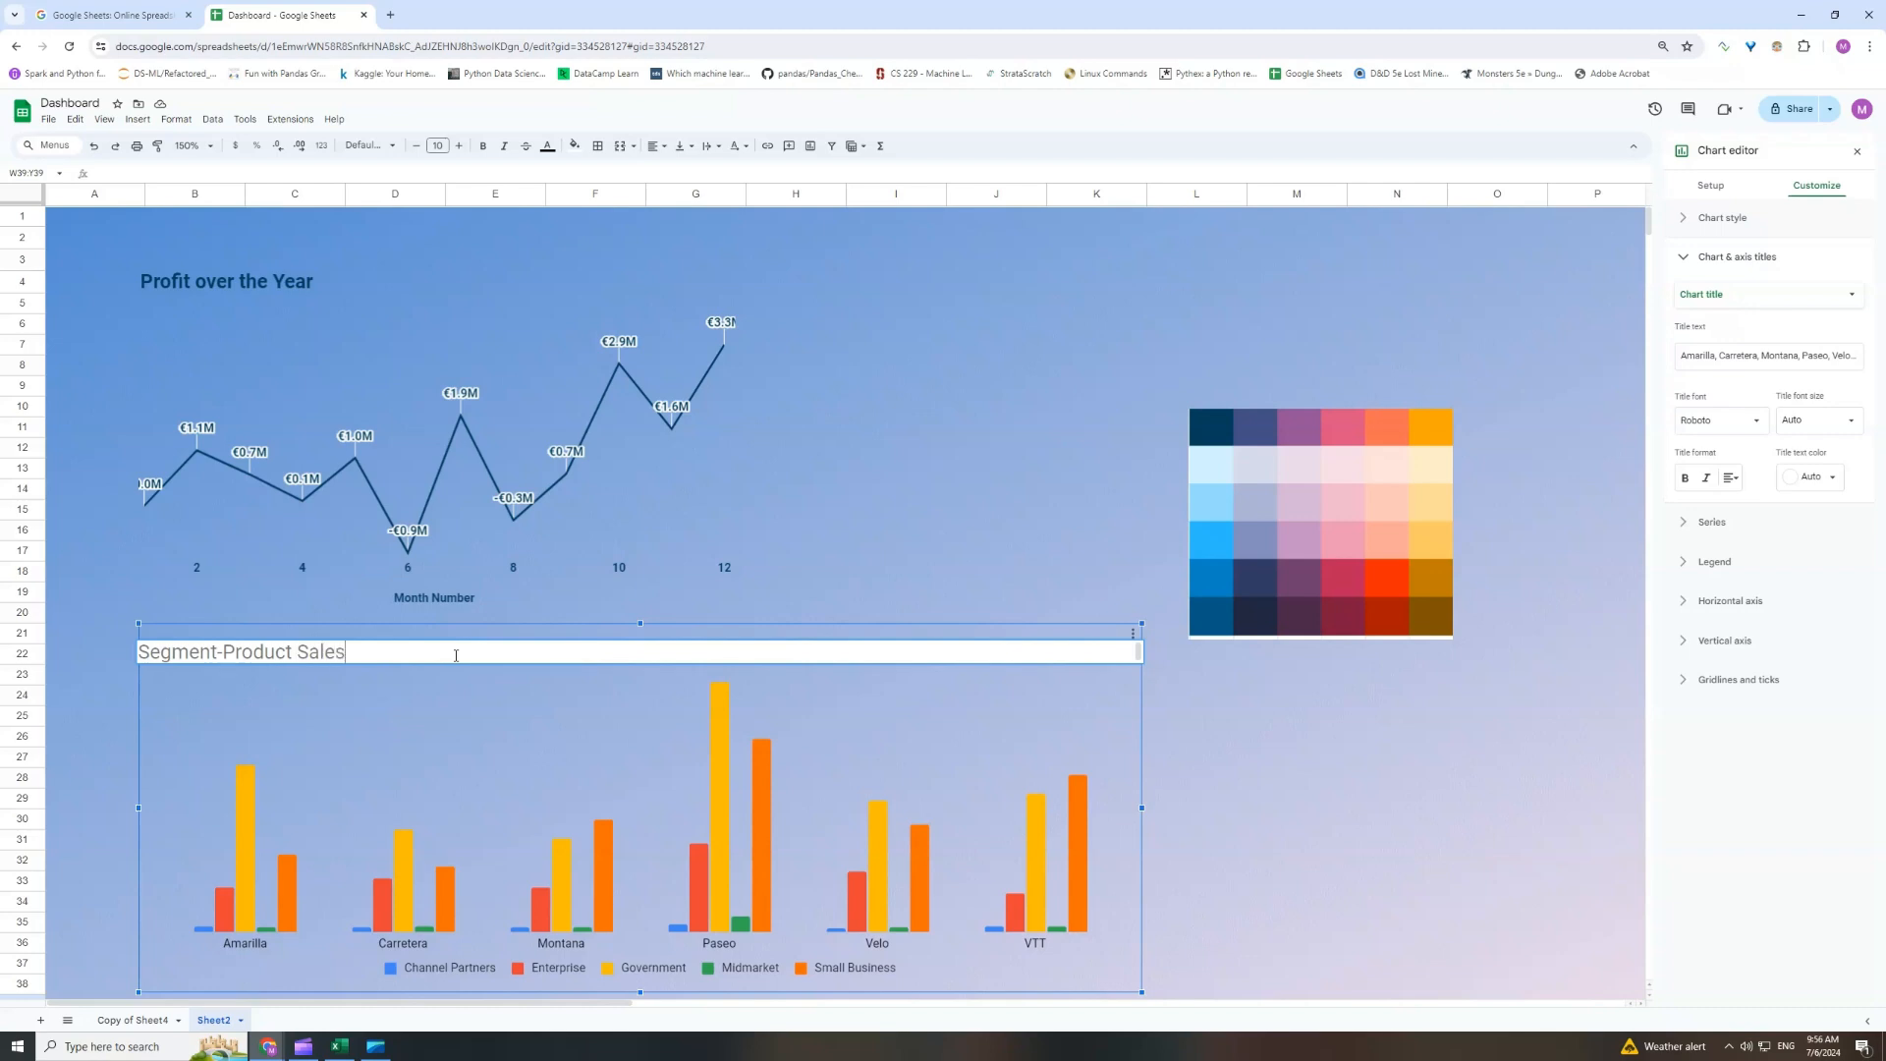
# Make the sales chart's title bold and color it with the dark navy sampled from the palette image.
pyautogui.click(1816, 421)
pyautogui.click(1731, 420)
pyautogui.click(1825, 477)
pyautogui.click(1726, 703)
pyautogui.click(1217, 423)
pyautogui.click(1684, 477)
# Make the horizontal axis product labels bold in the dark navy sampled from the palette image.
pyautogui.click(558, 948)
pyautogui.click(1810, 486)
pyautogui.click(1726, 711)
pyautogui.click(1217, 423)
pyautogui.click(1686, 487)
# Make the sales chart's legend text bold and dark navy, sampling the color from the palette image.
pyautogui.click(590, 968)
pyautogui.click(1810, 510)
pyautogui.click(1706, 735)
pyautogui.click(945, 660)
pyautogui.click(1810, 510)
pyautogui.click(1726, 735)
pyautogui.click(1217, 423)
pyautogui.click(1685, 510)
# Turn on bold data labels for all series of the sales chart.
pyautogui.click(1749, 296)
pyautogui.click(1681, 643)
pyautogui.click(1686, 804)
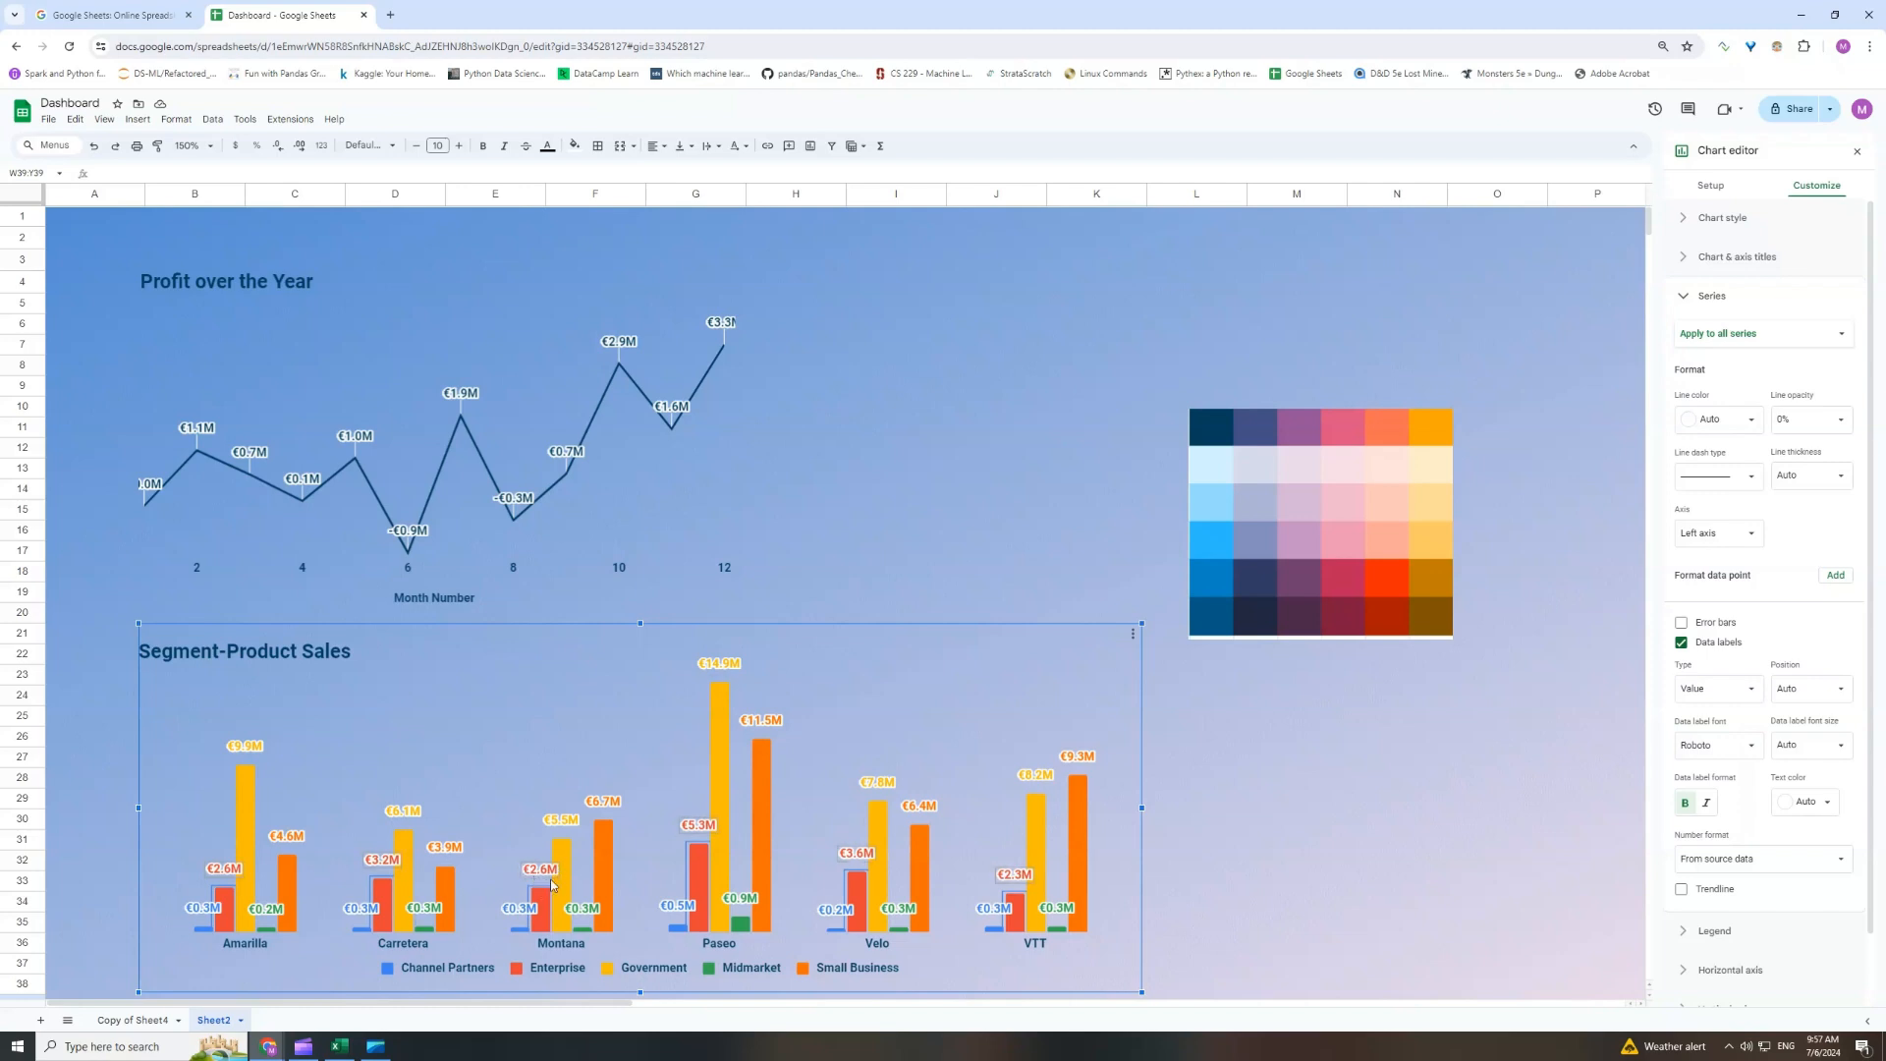
# Extend the sales chart title to "Segment-Product Sales (Millions EUR)".
pyautogui.click(346, 652)
pyautogui.click(365, 653)
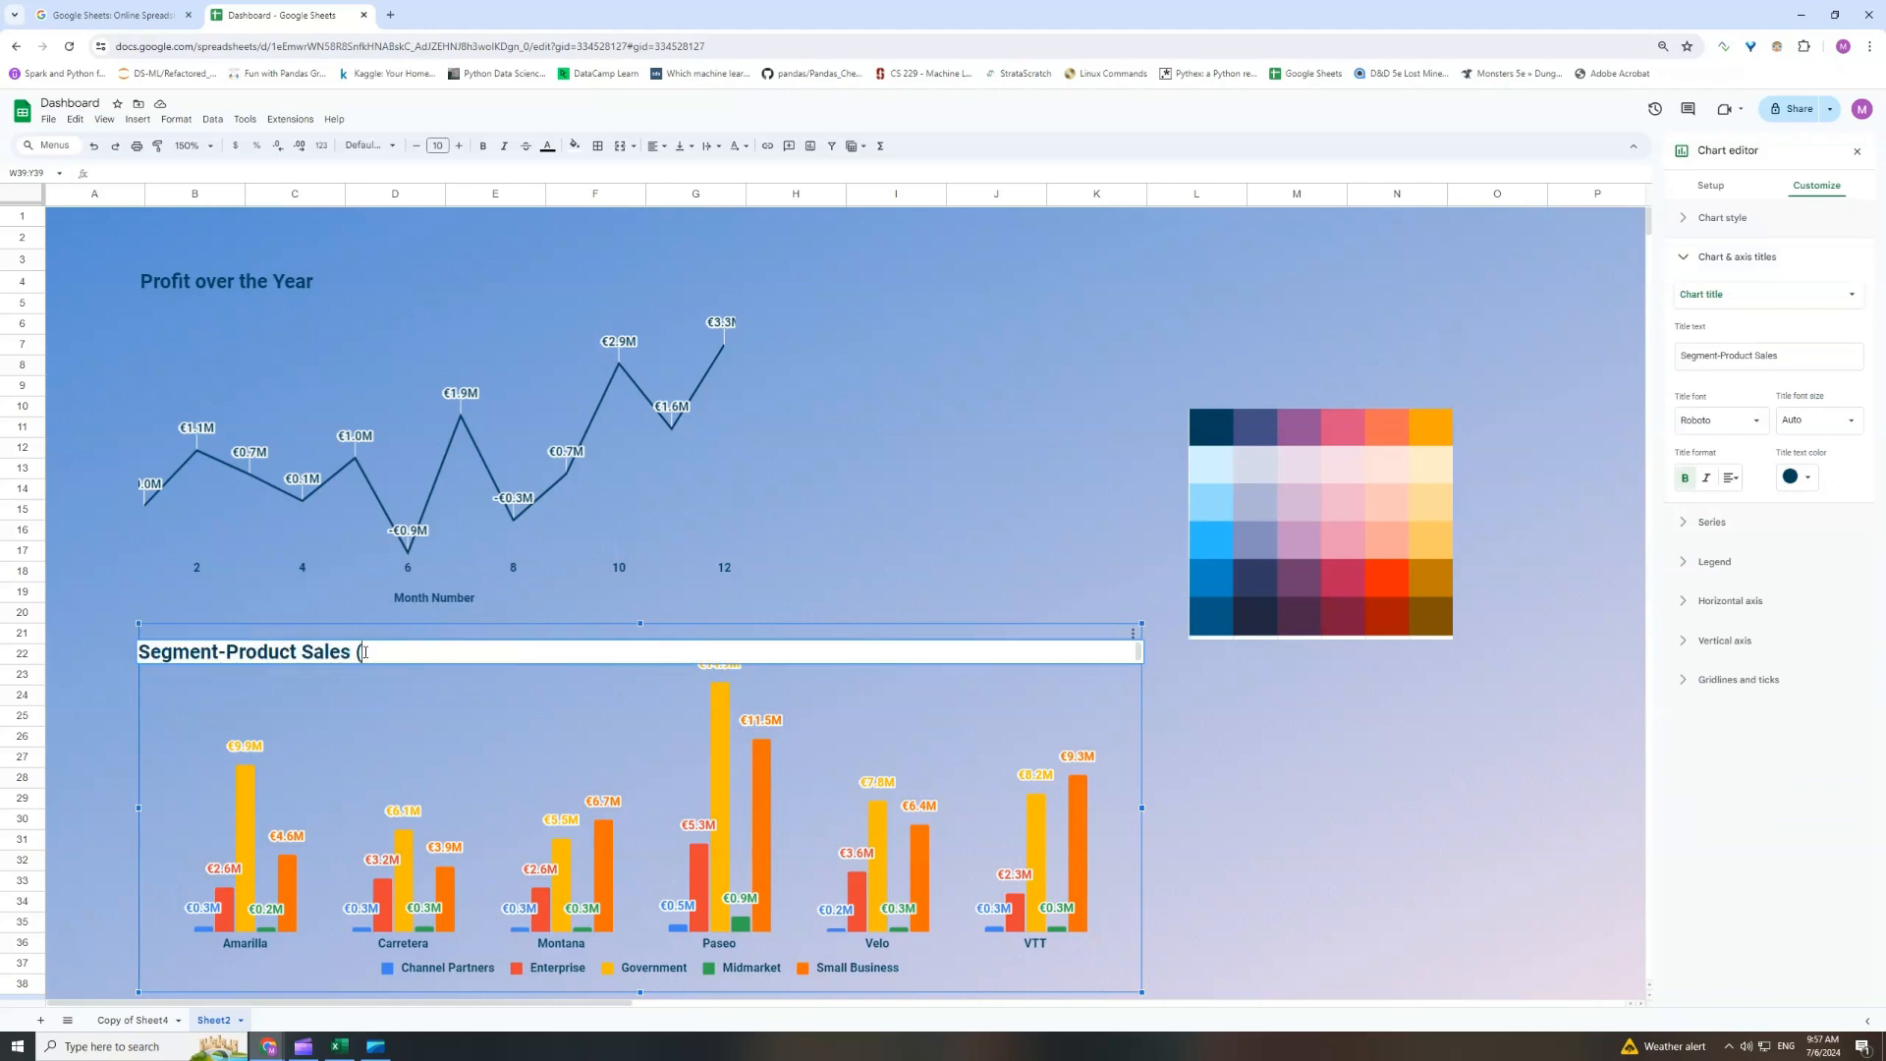
pyautogui.write('(Millions EUR')
# Apply the custom number format [$]0.0,, to the sales pivot values in AA4:AF8.
pyautogui.moveTo(536, 1004); pyautogui.dragTo(1047, 1004)
pyautogui.click(1180, 718)
pyautogui.moveTo(753, 1004); pyautogui.dragTo(1008, 1004)
pyautogui.click(595, 286)
pyautogui.moveTo(705, 303); pyautogui.dragTo(1088, 373)
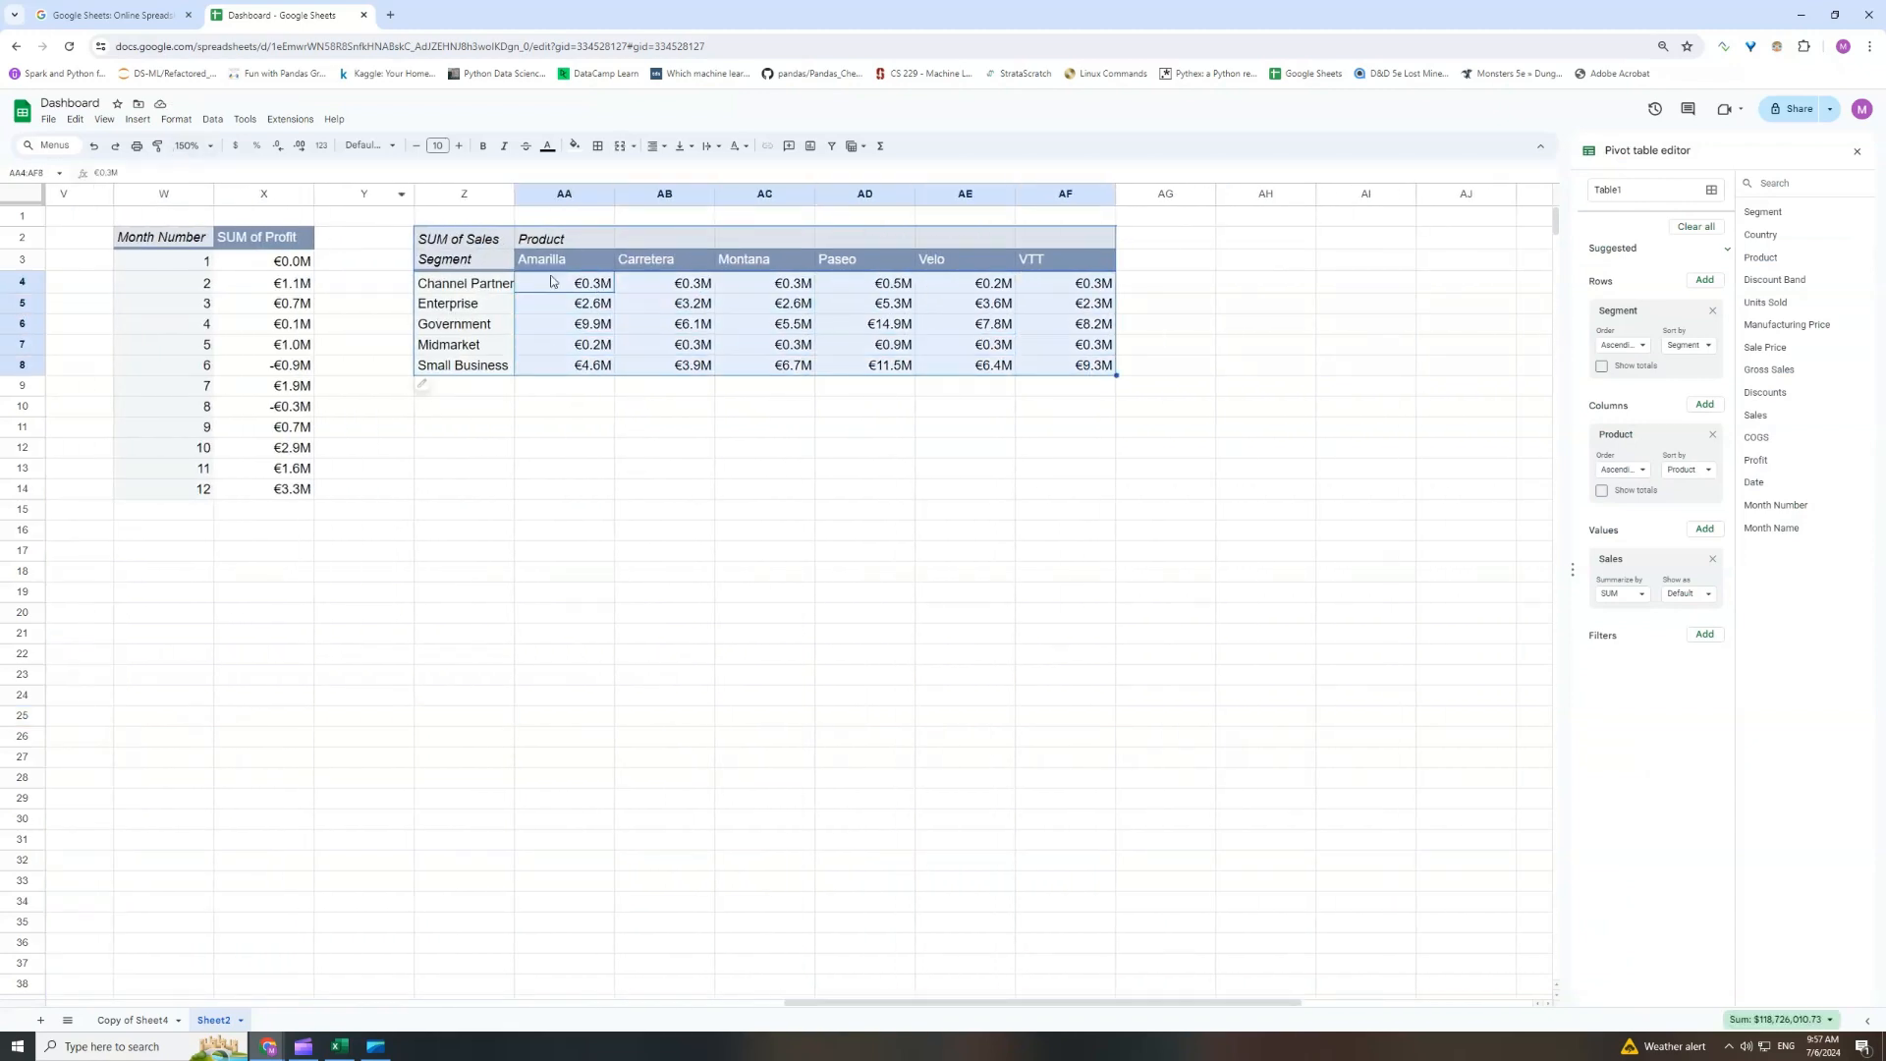
pyautogui.click(177, 119)
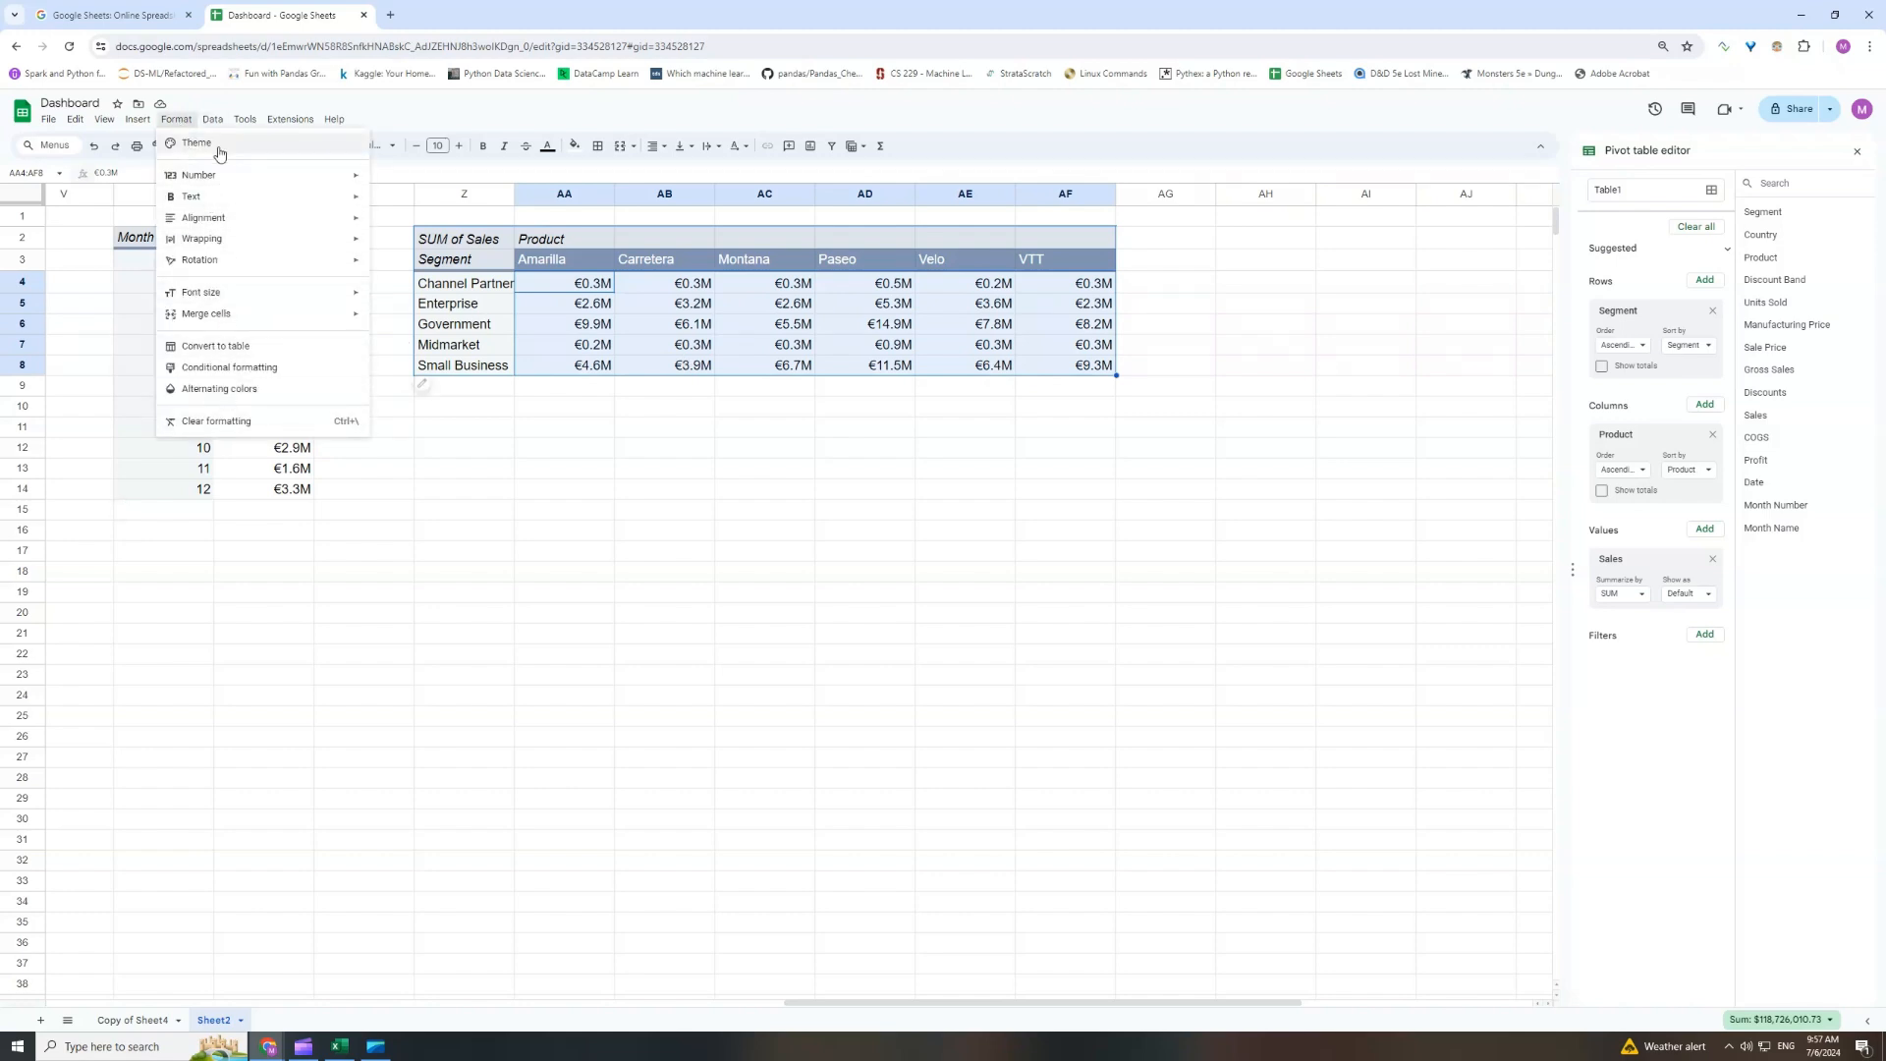
pyautogui.moveTo(218, 179)
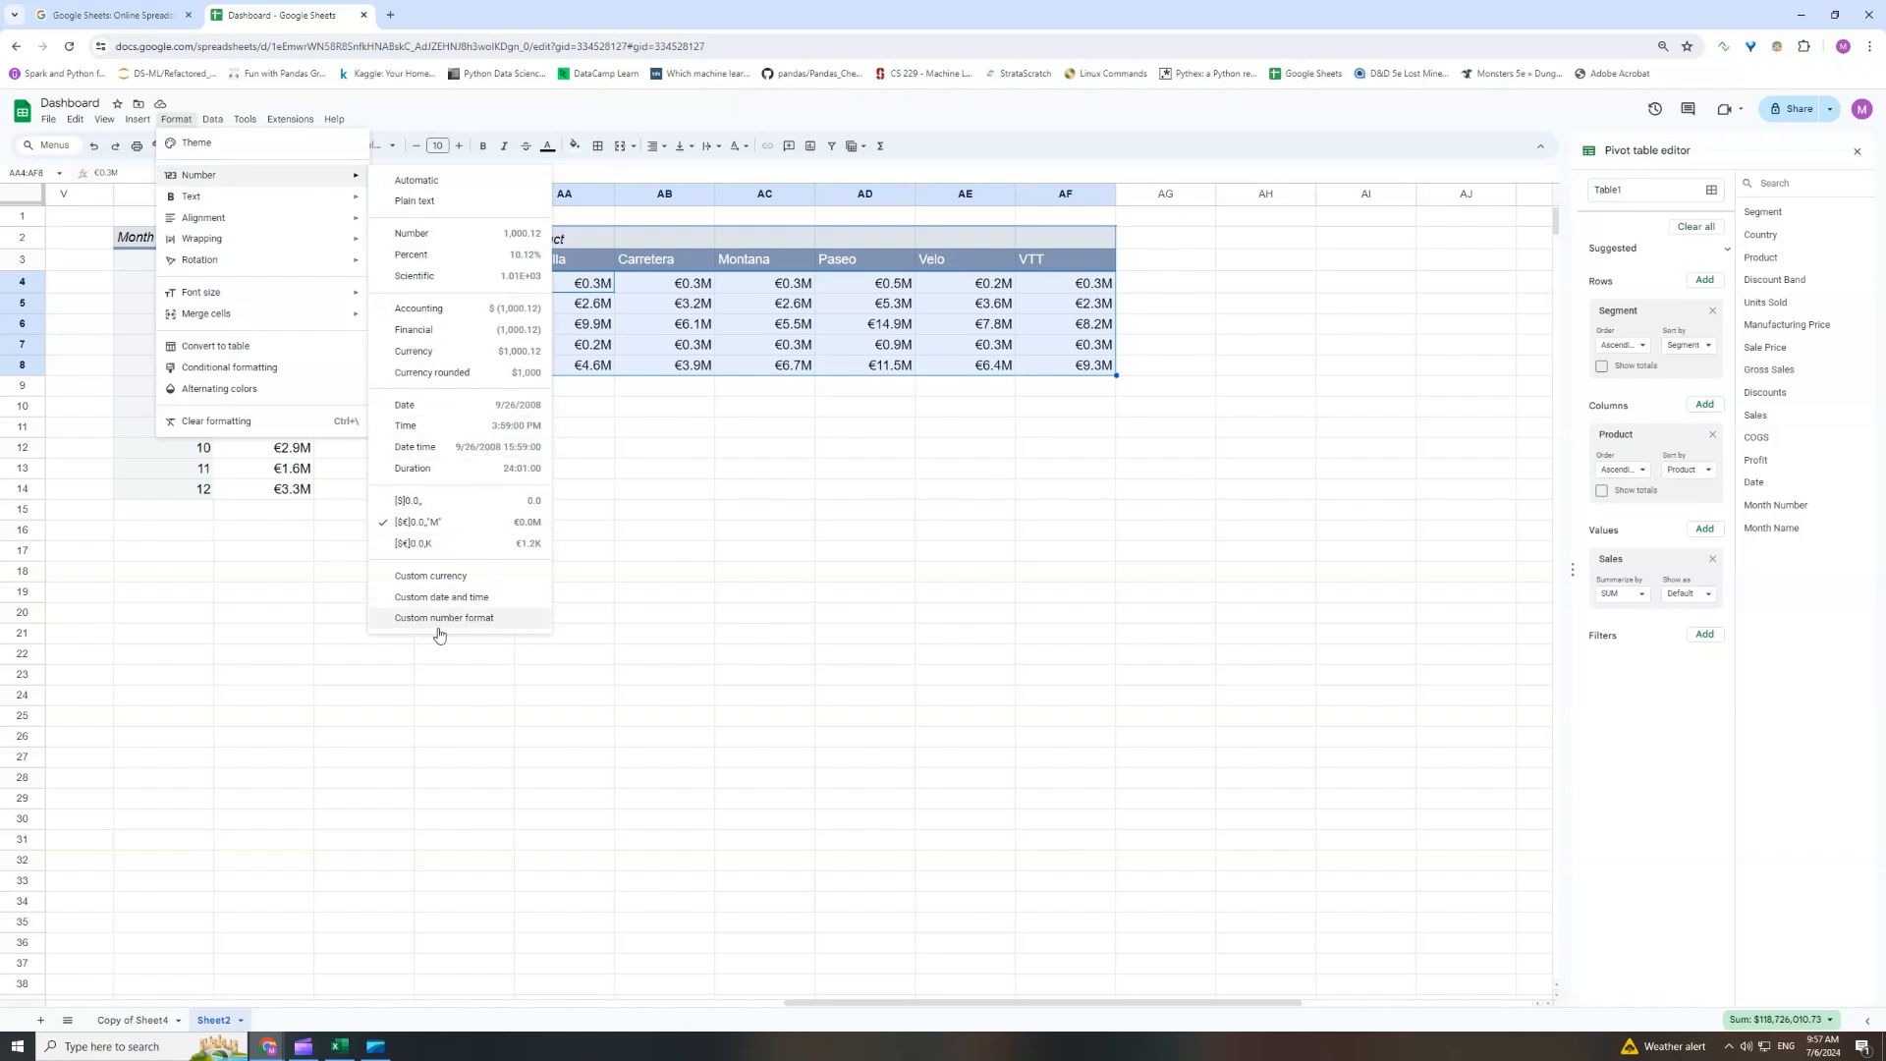
pyautogui.click(434, 501)
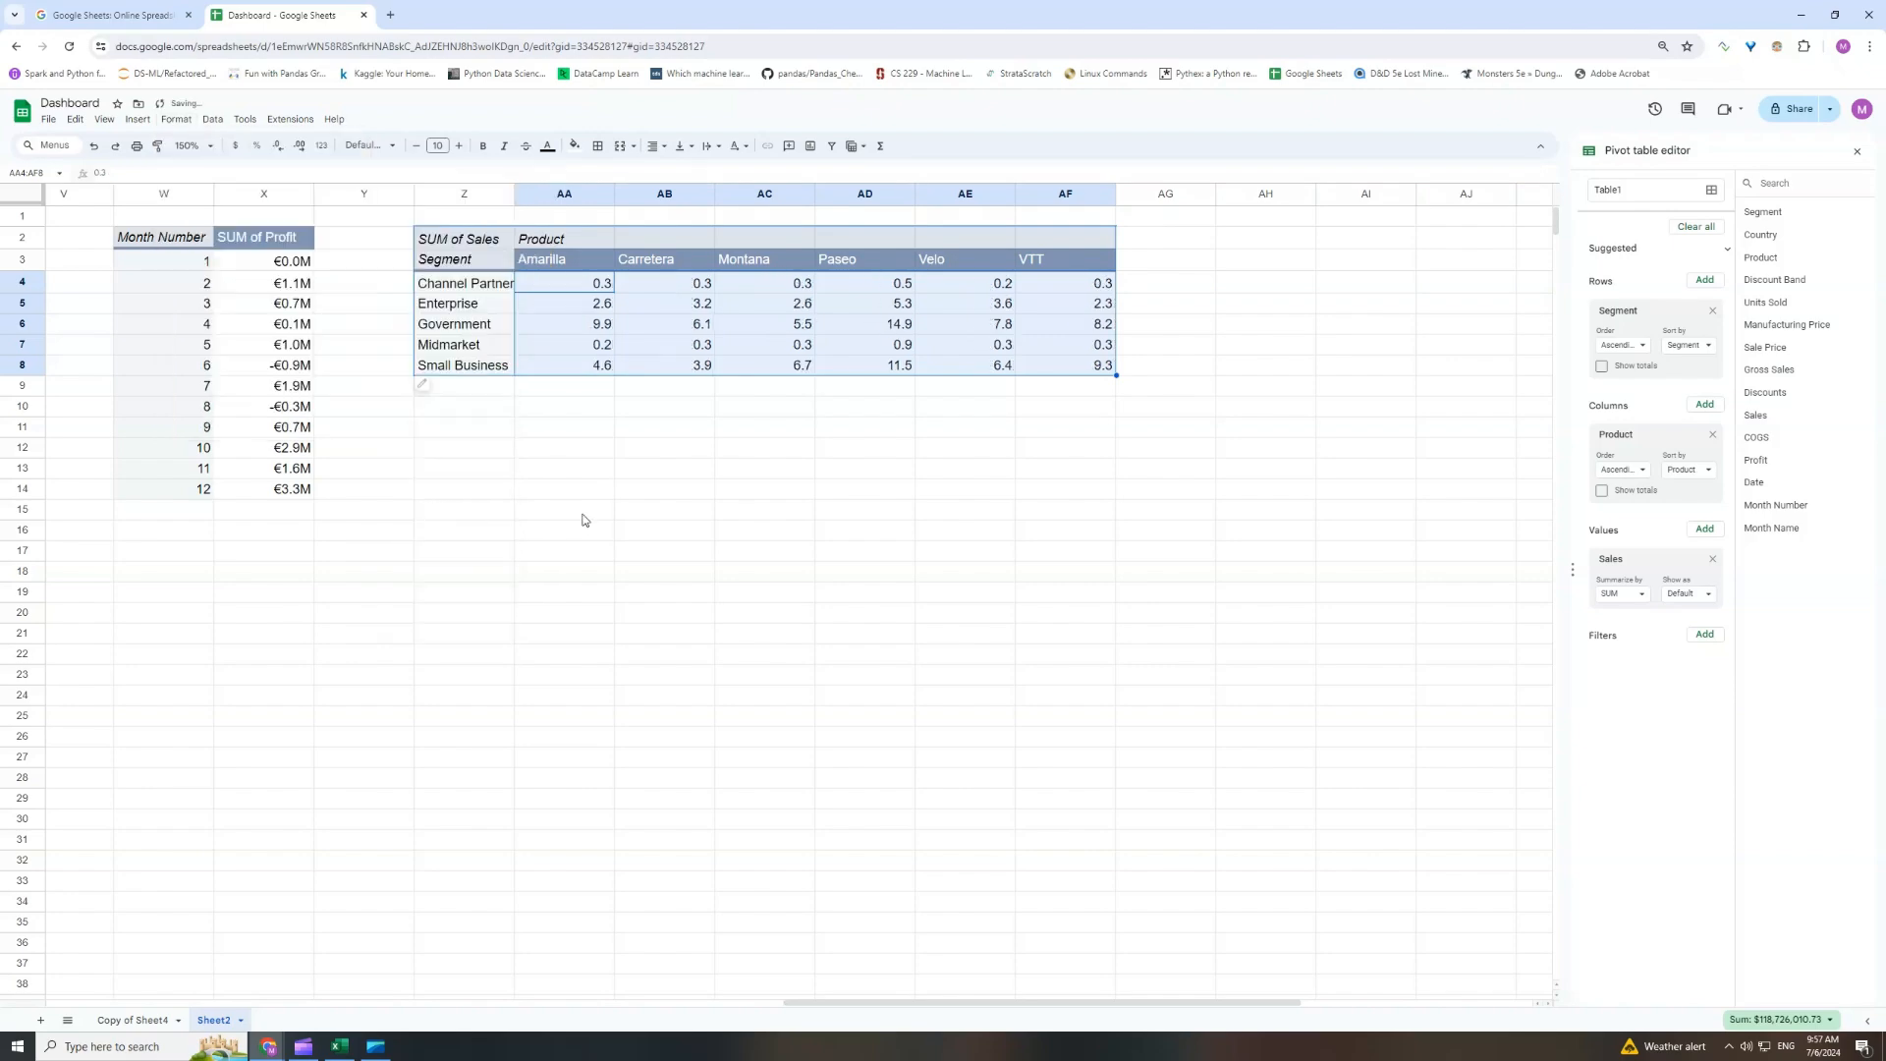
# Fill the Channel Partners series of the sales chart with the palette's slate blue and give its columns a black line.
pyautogui.click(718, 477)
pyautogui.moveTo(909, 997); pyautogui.dragTo(471, 1000)
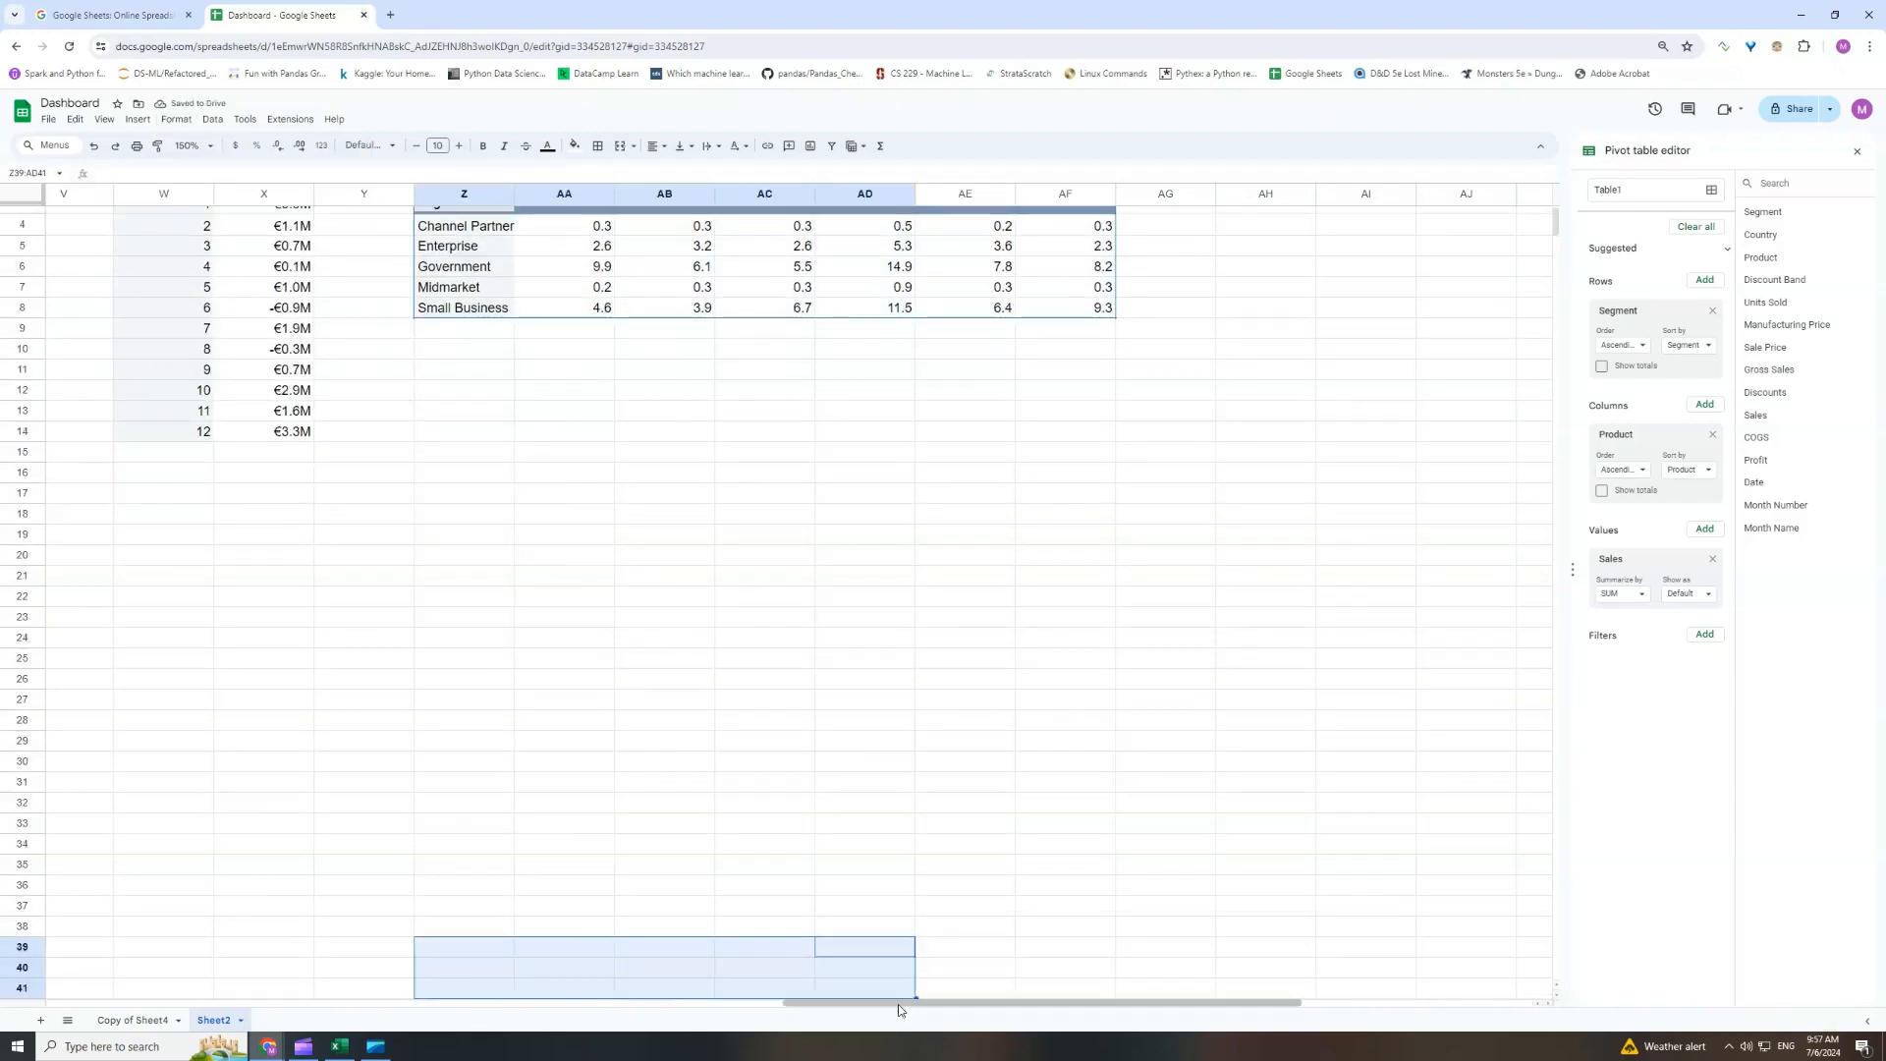
pyautogui.moveTo(905, 1003); pyautogui.dragTo(98, 1004)
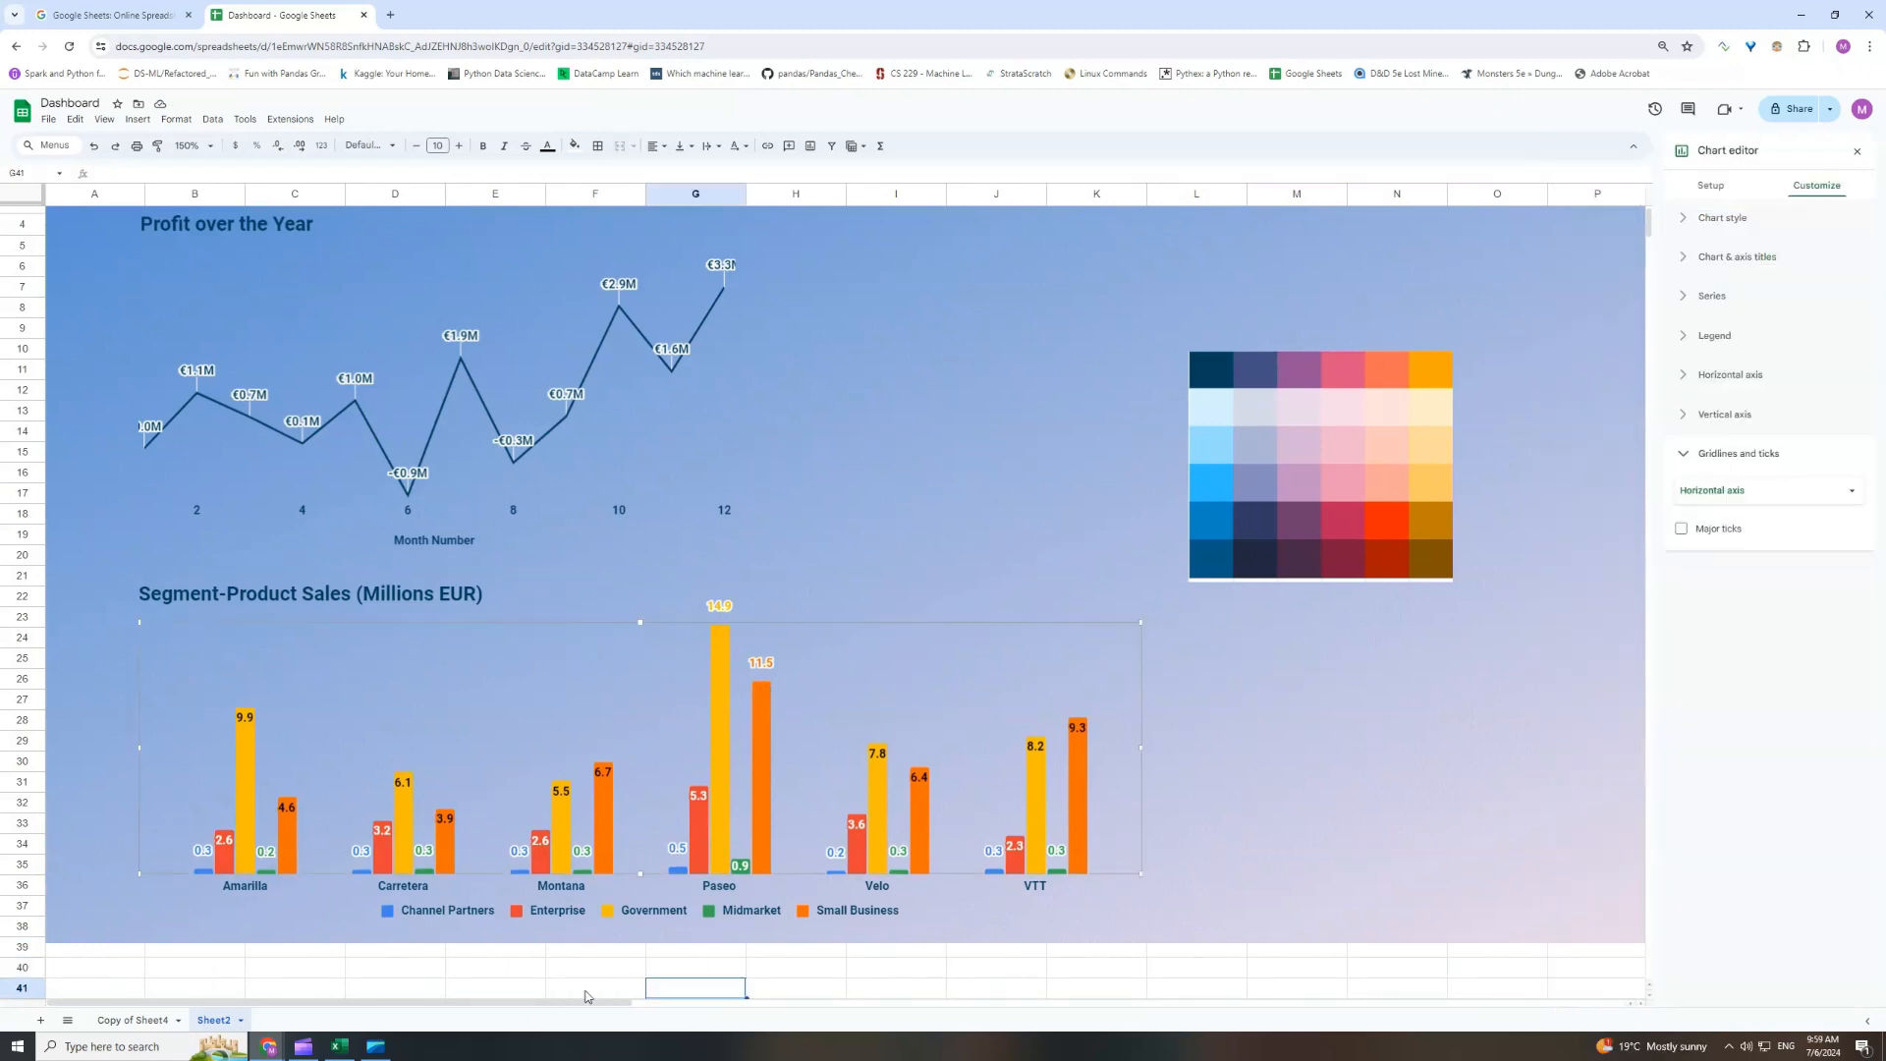
pyautogui.click(588, 974)
pyautogui.click(563, 693)
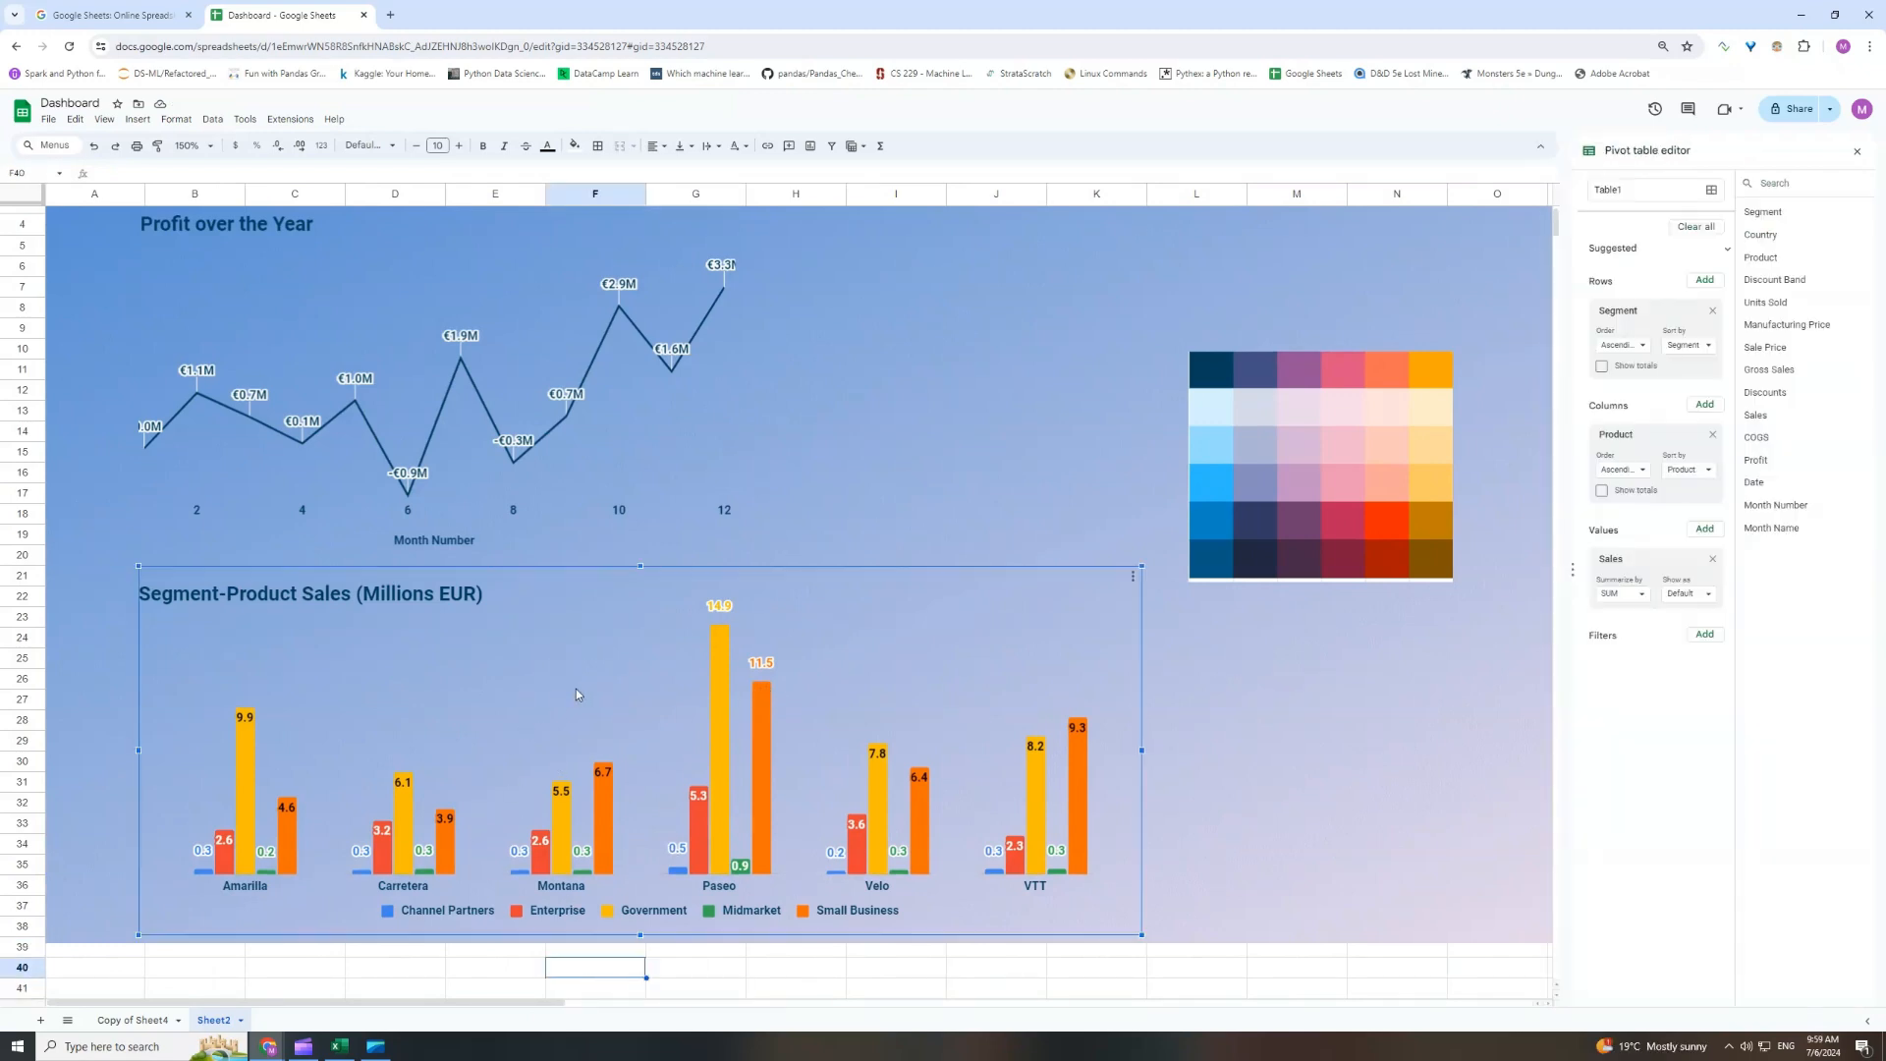
pyautogui.doubleClick(509, 711)
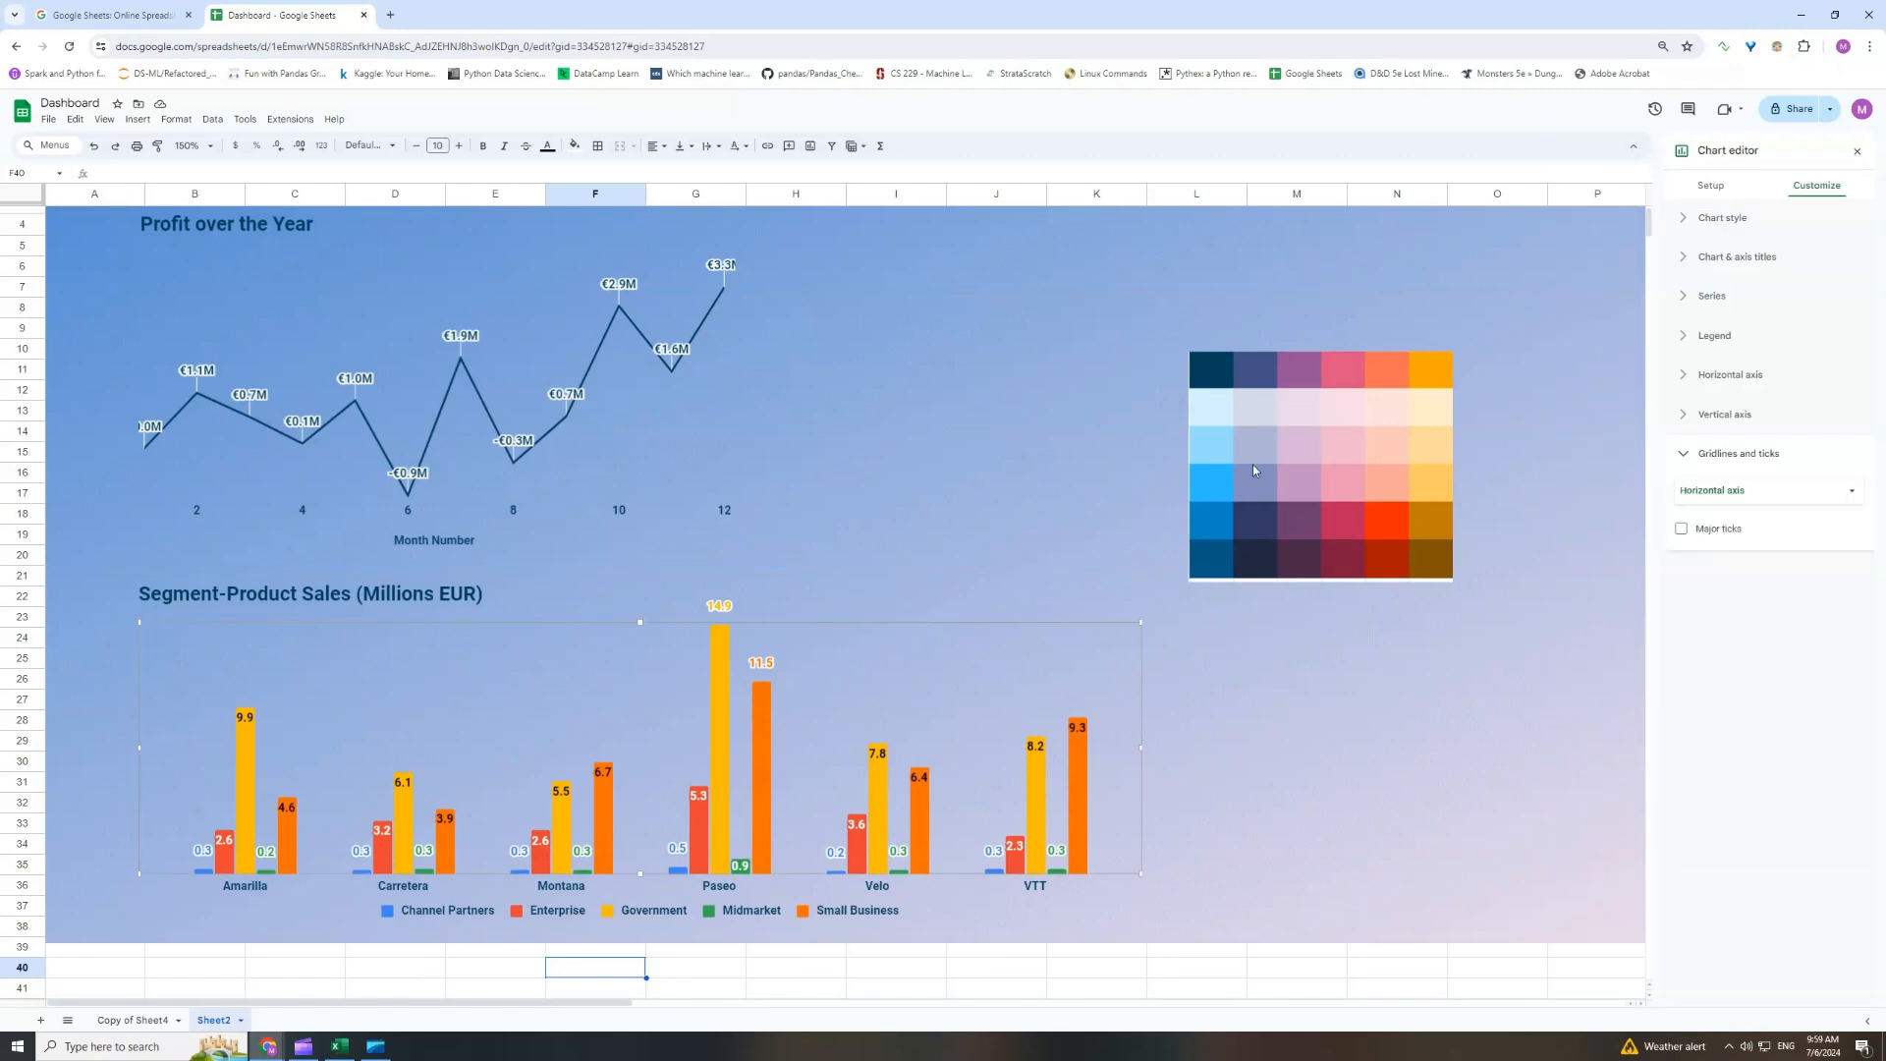
pyautogui.click(205, 872)
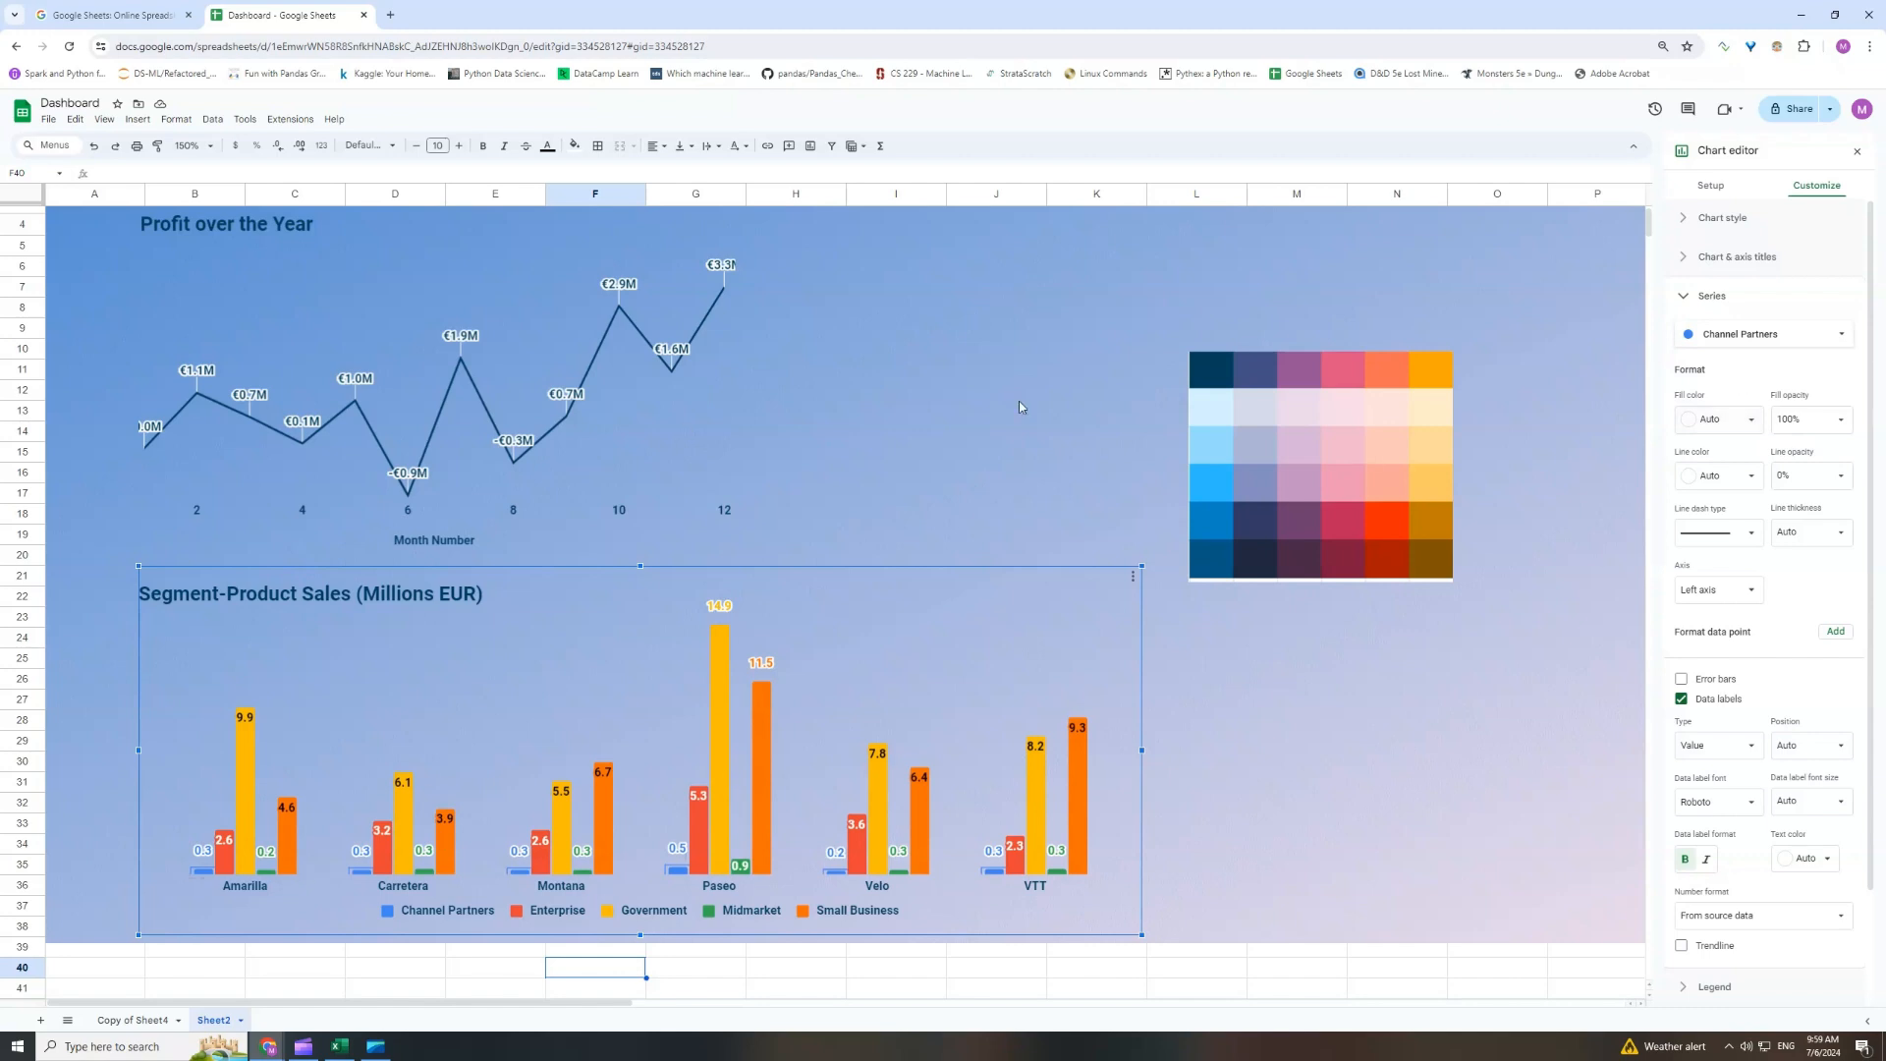
pyautogui.click(1748, 420)
pyautogui.click(1707, 650)
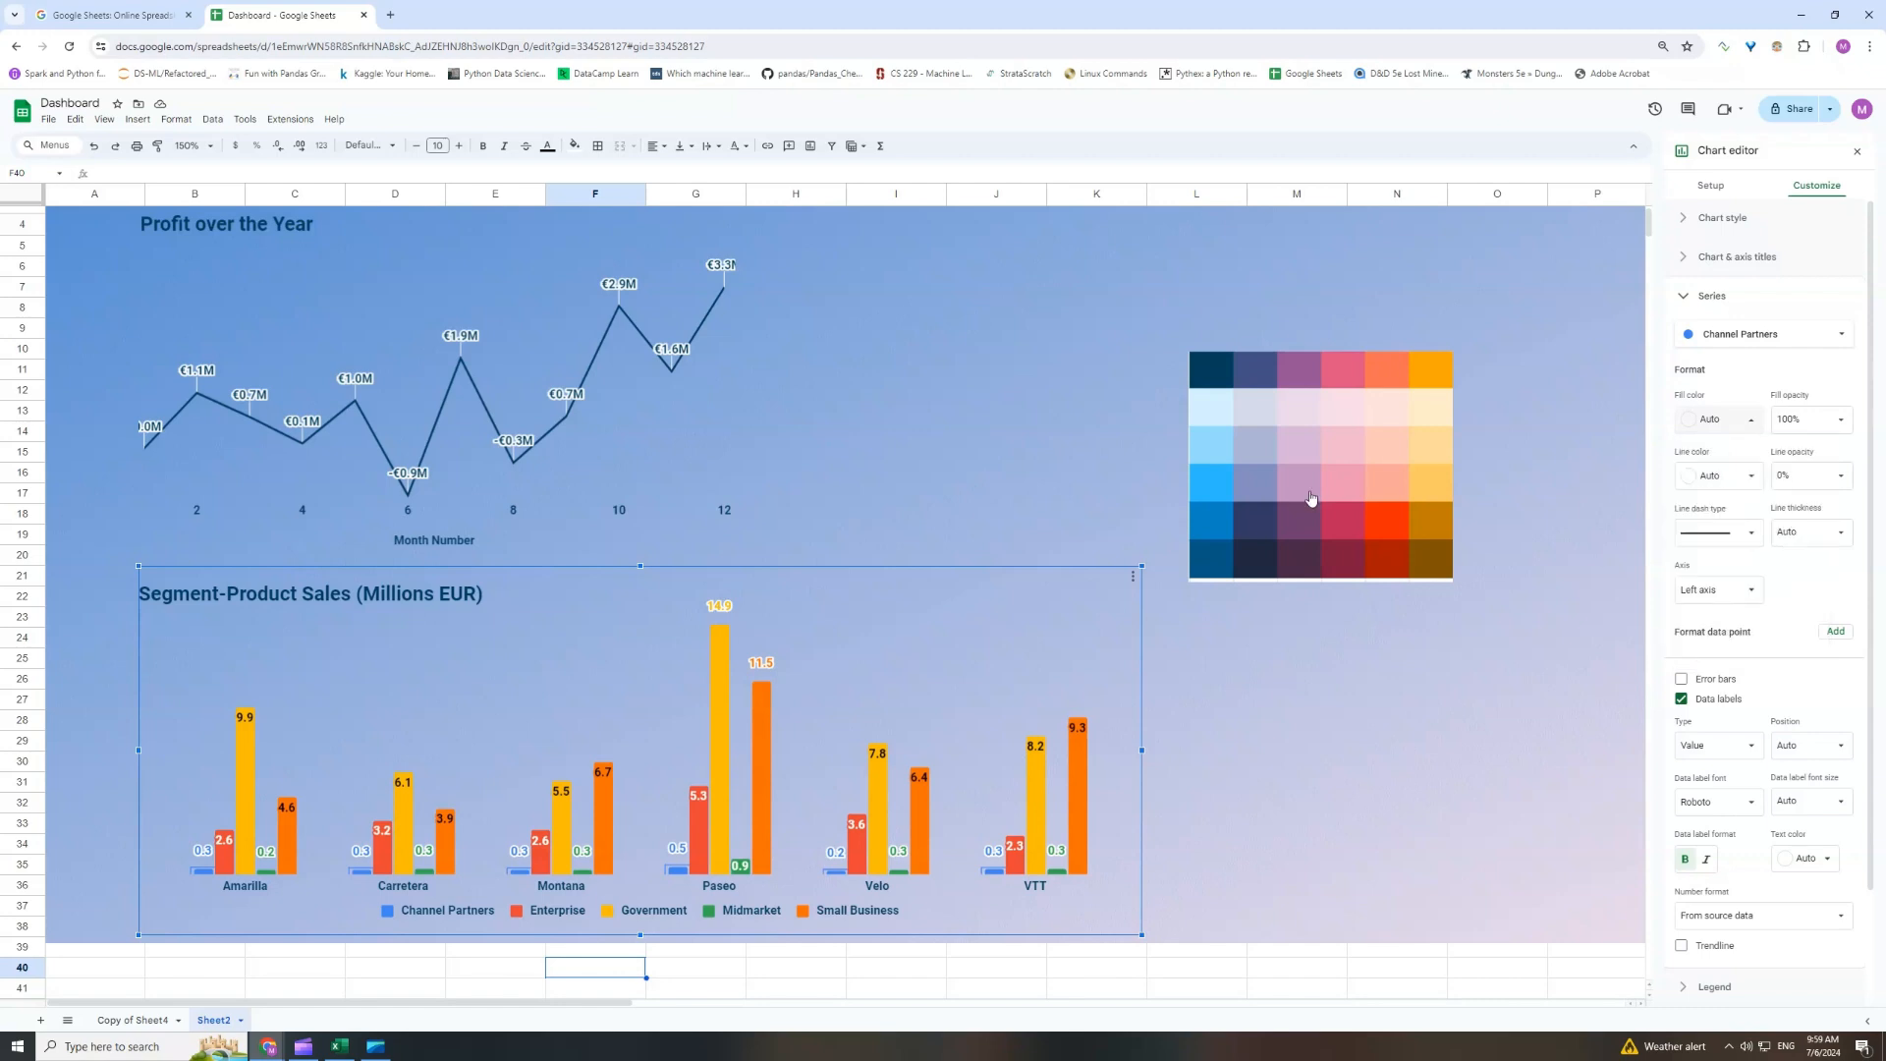
pyautogui.click(1258, 376)
pyautogui.click(1748, 479)
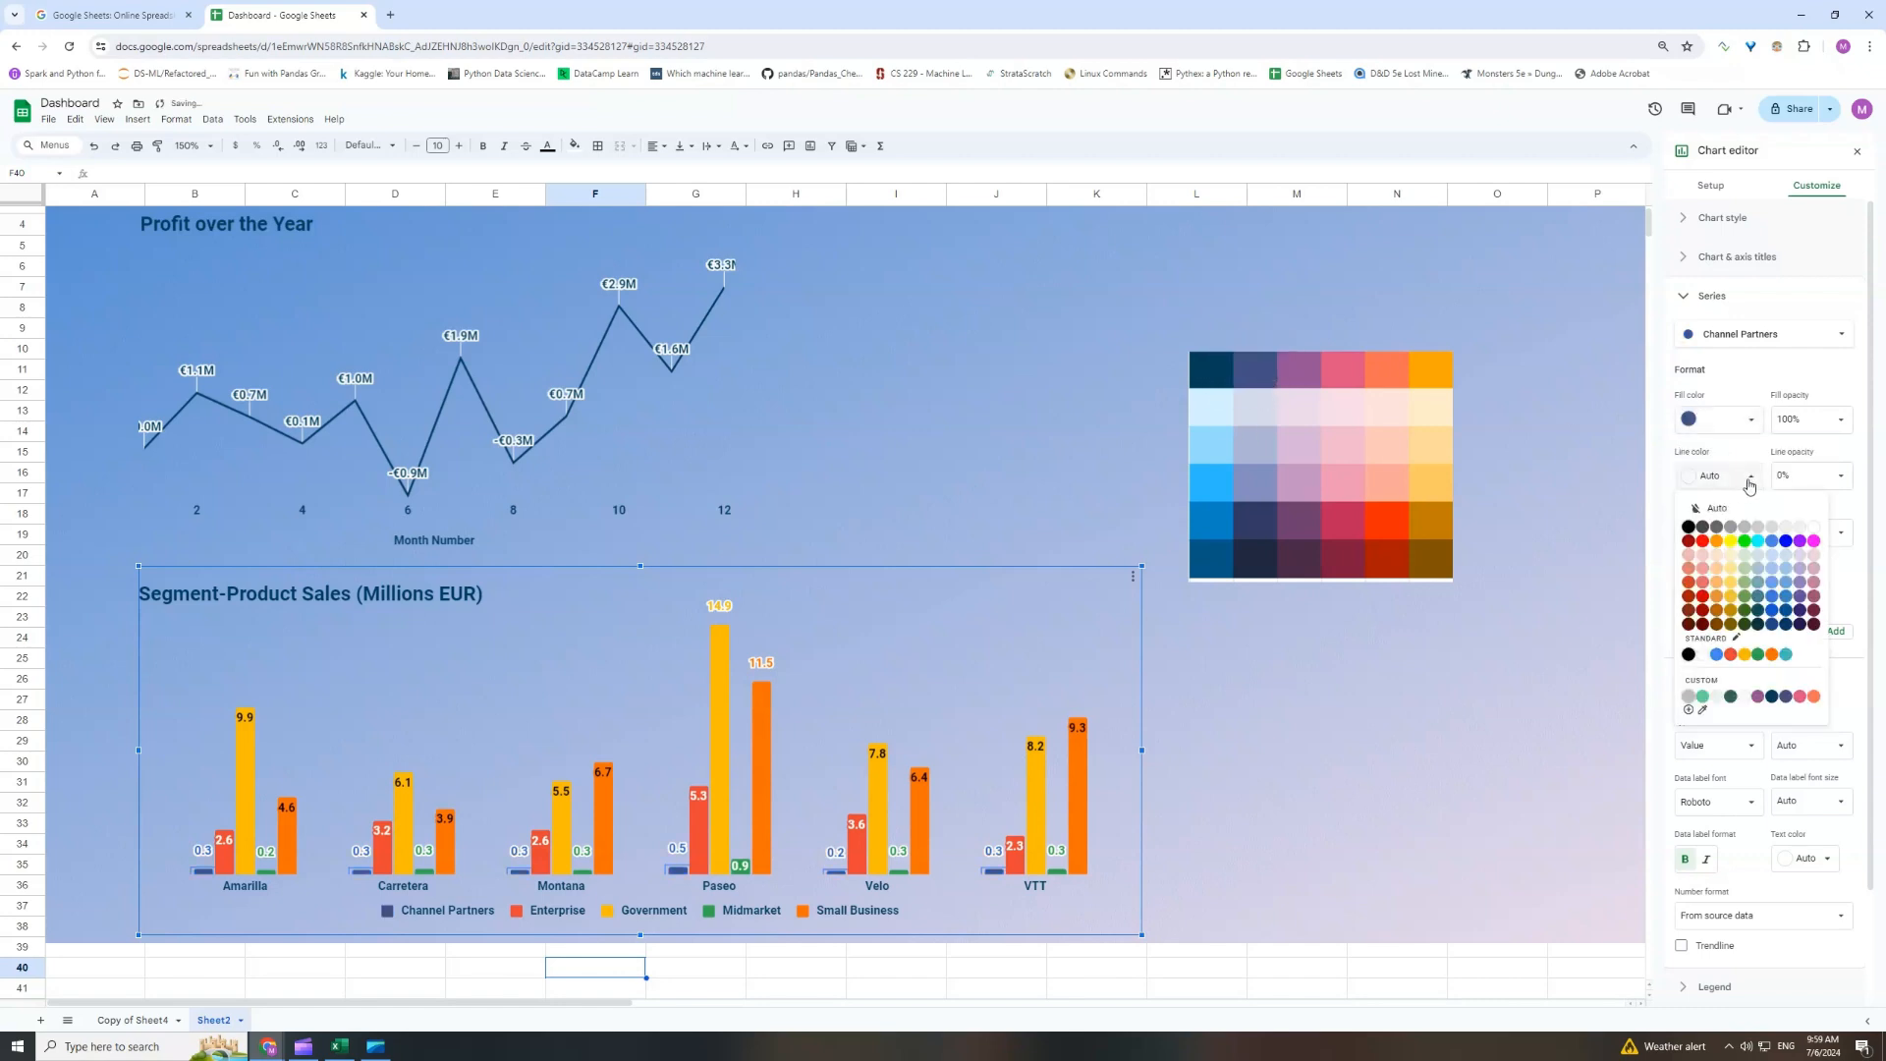
pyautogui.click(1689, 529)
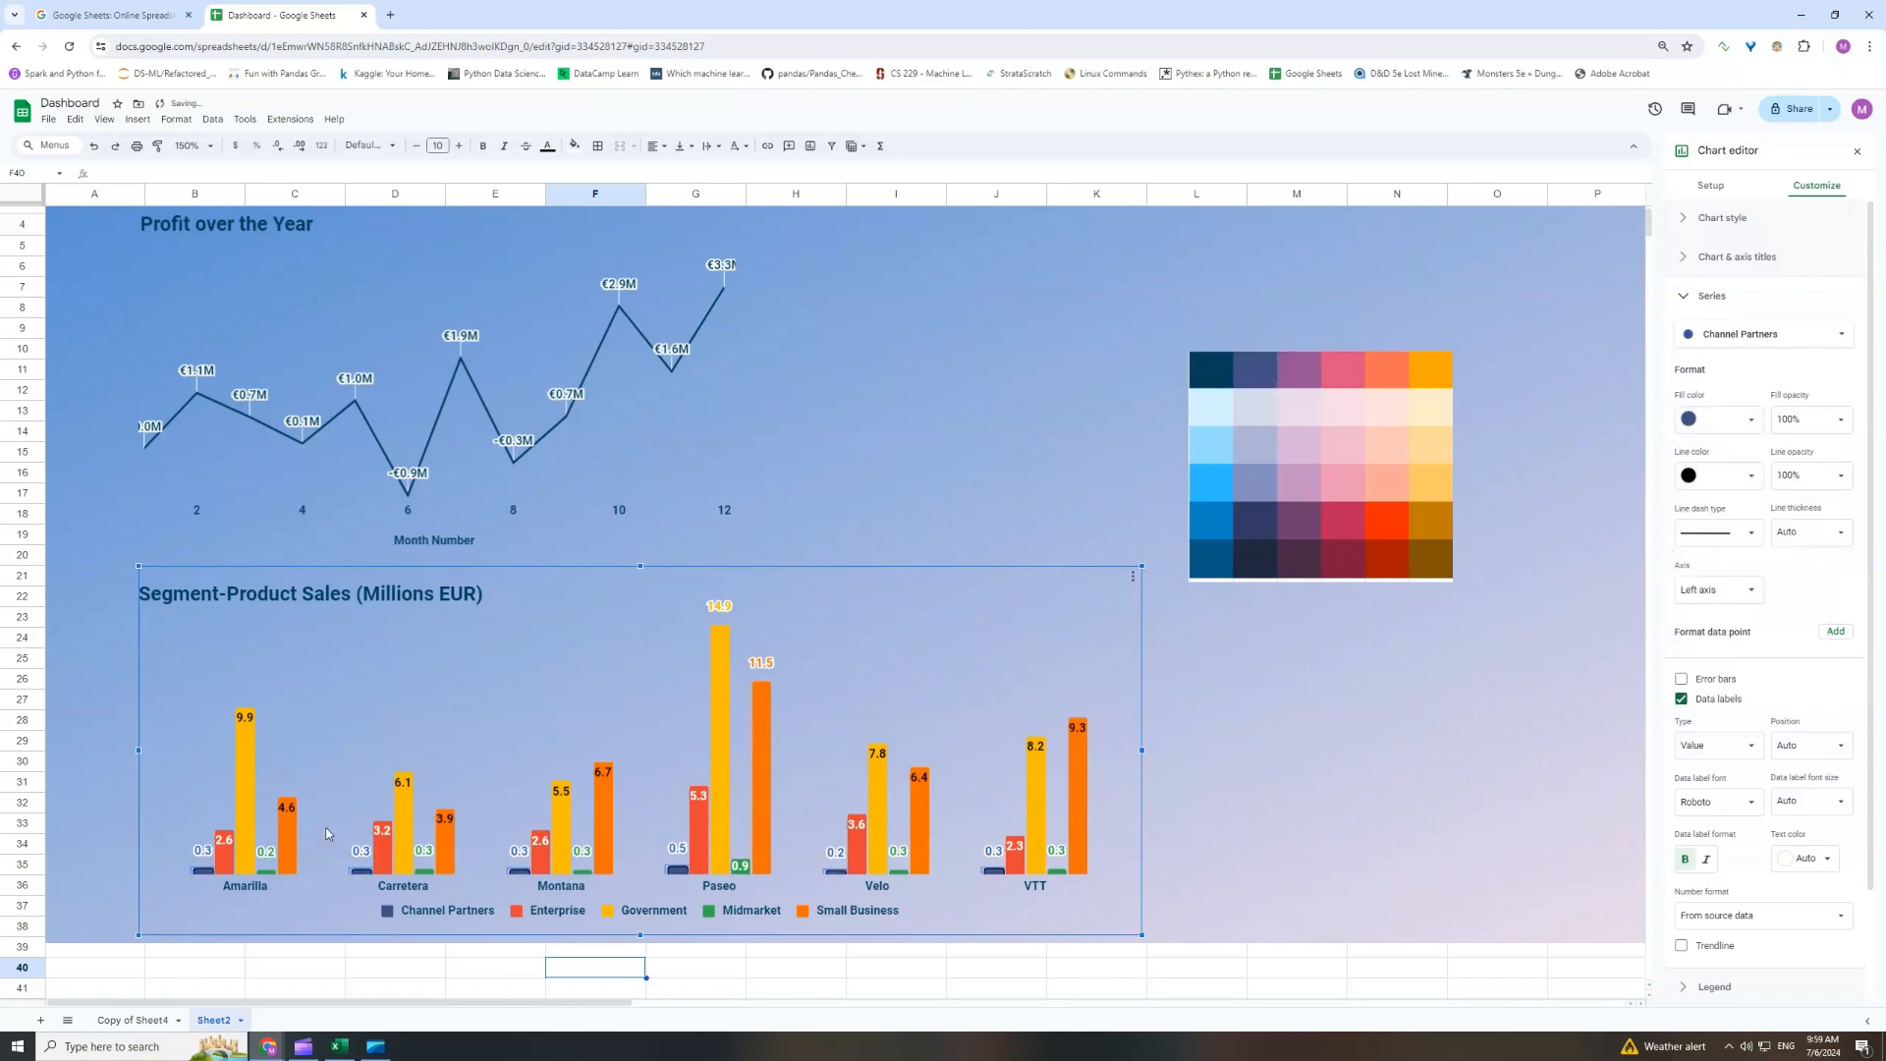
# Fill the Enterprise series with the palette's purple and give its columns a black line.
pyautogui.click(220, 863)
pyautogui.click(1749, 421)
pyautogui.click(1724, 658)
pyautogui.click(1294, 378)
pyautogui.click(1749, 477)
pyautogui.click(1689, 529)
# Fill the Government series with the palette's pink and give its columns a black line.
pyautogui.click(244, 815)
pyautogui.click(1741, 422)
pyautogui.click(1724, 658)
pyautogui.click(1342, 382)
pyautogui.click(1736, 476)
pyautogui.click(1688, 527)
# Fill the Midmarket series with the palette's coral and give its columns a black line.
pyautogui.click(740, 867)
pyautogui.click(1737, 421)
pyautogui.click(1702, 653)
pyautogui.click(1379, 377)
pyautogui.click(1737, 476)
pyautogui.click(1689, 527)
# Fill the Small Business series with the palette's orange-yellow and give its columns a black line.
pyautogui.click(761, 785)
pyautogui.click(1749, 420)
pyautogui.click(1702, 654)
pyautogui.click(1430, 373)
pyautogui.click(1737, 476)
pyautogui.click(1689, 528)
pyautogui.click(1216, 994)
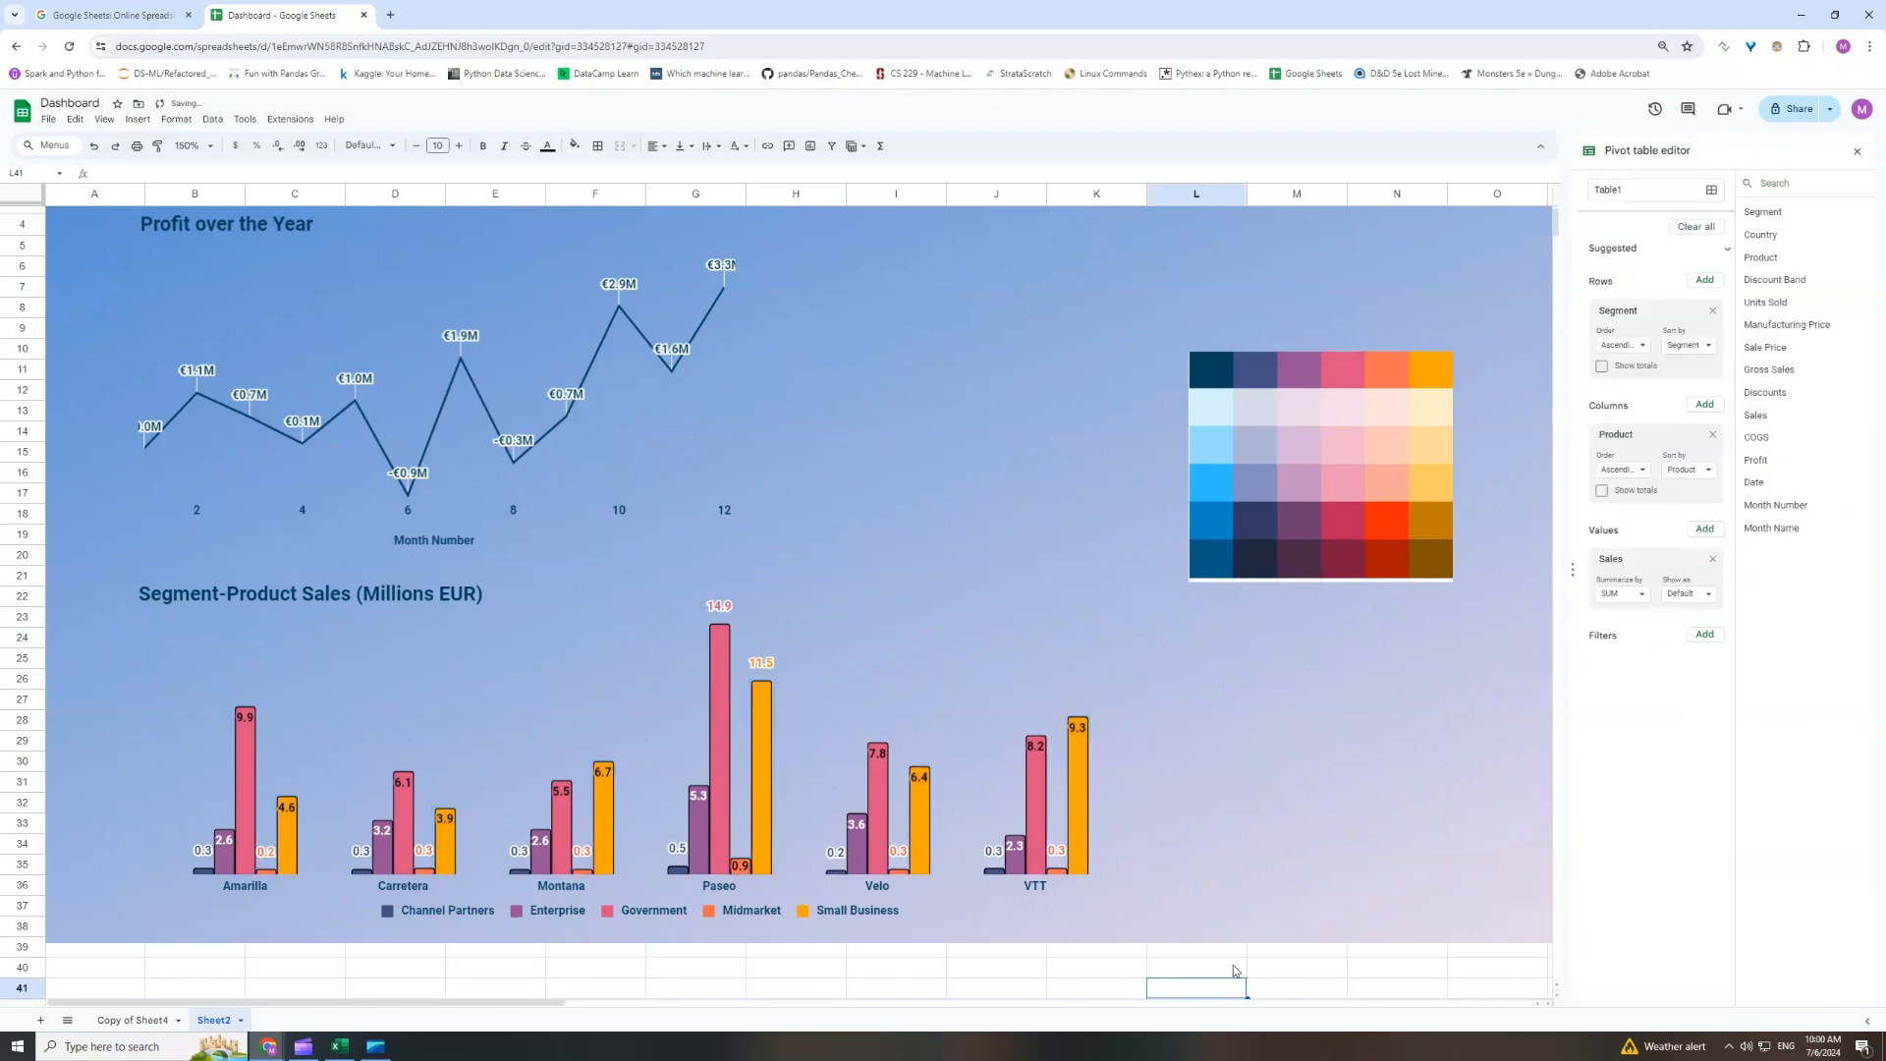
pyautogui.click(629, 700)
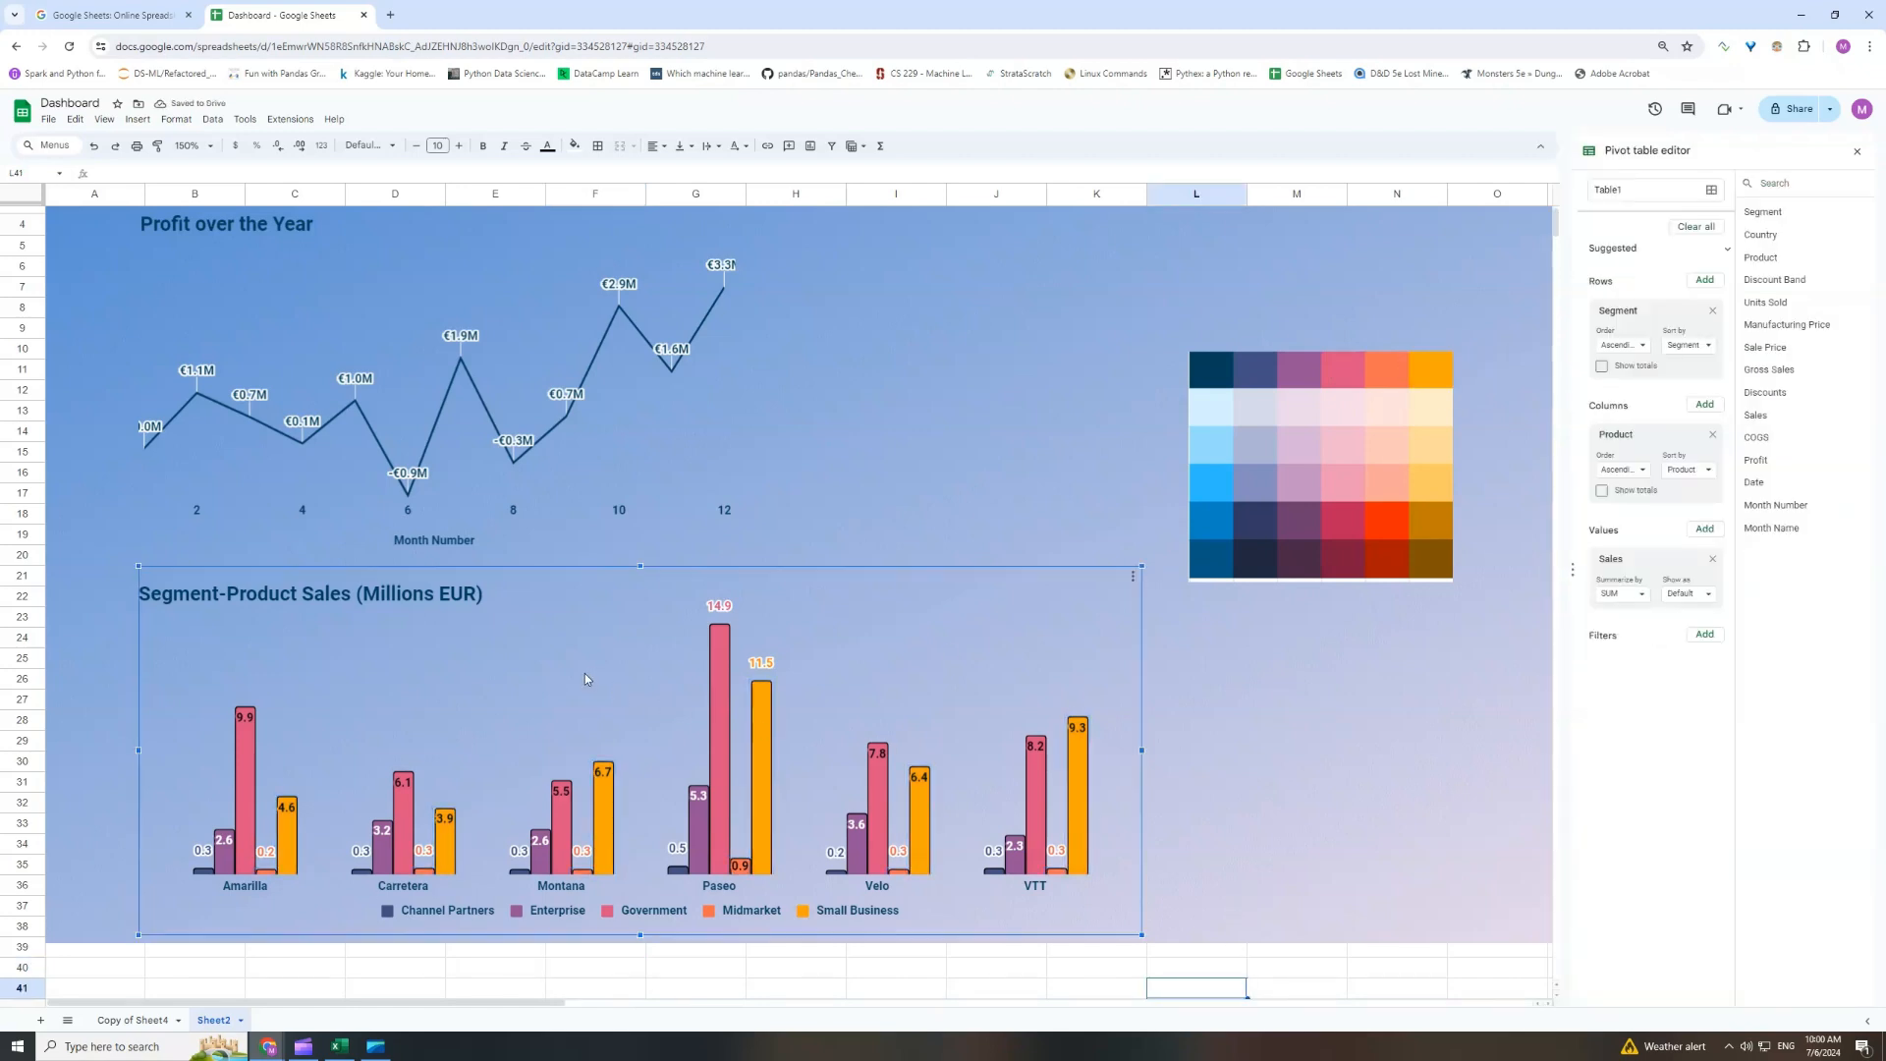
pyautogui.moveTo(586, 678); pyautogui.dragTo(585, 674)
pyautogui.click(794, 969)
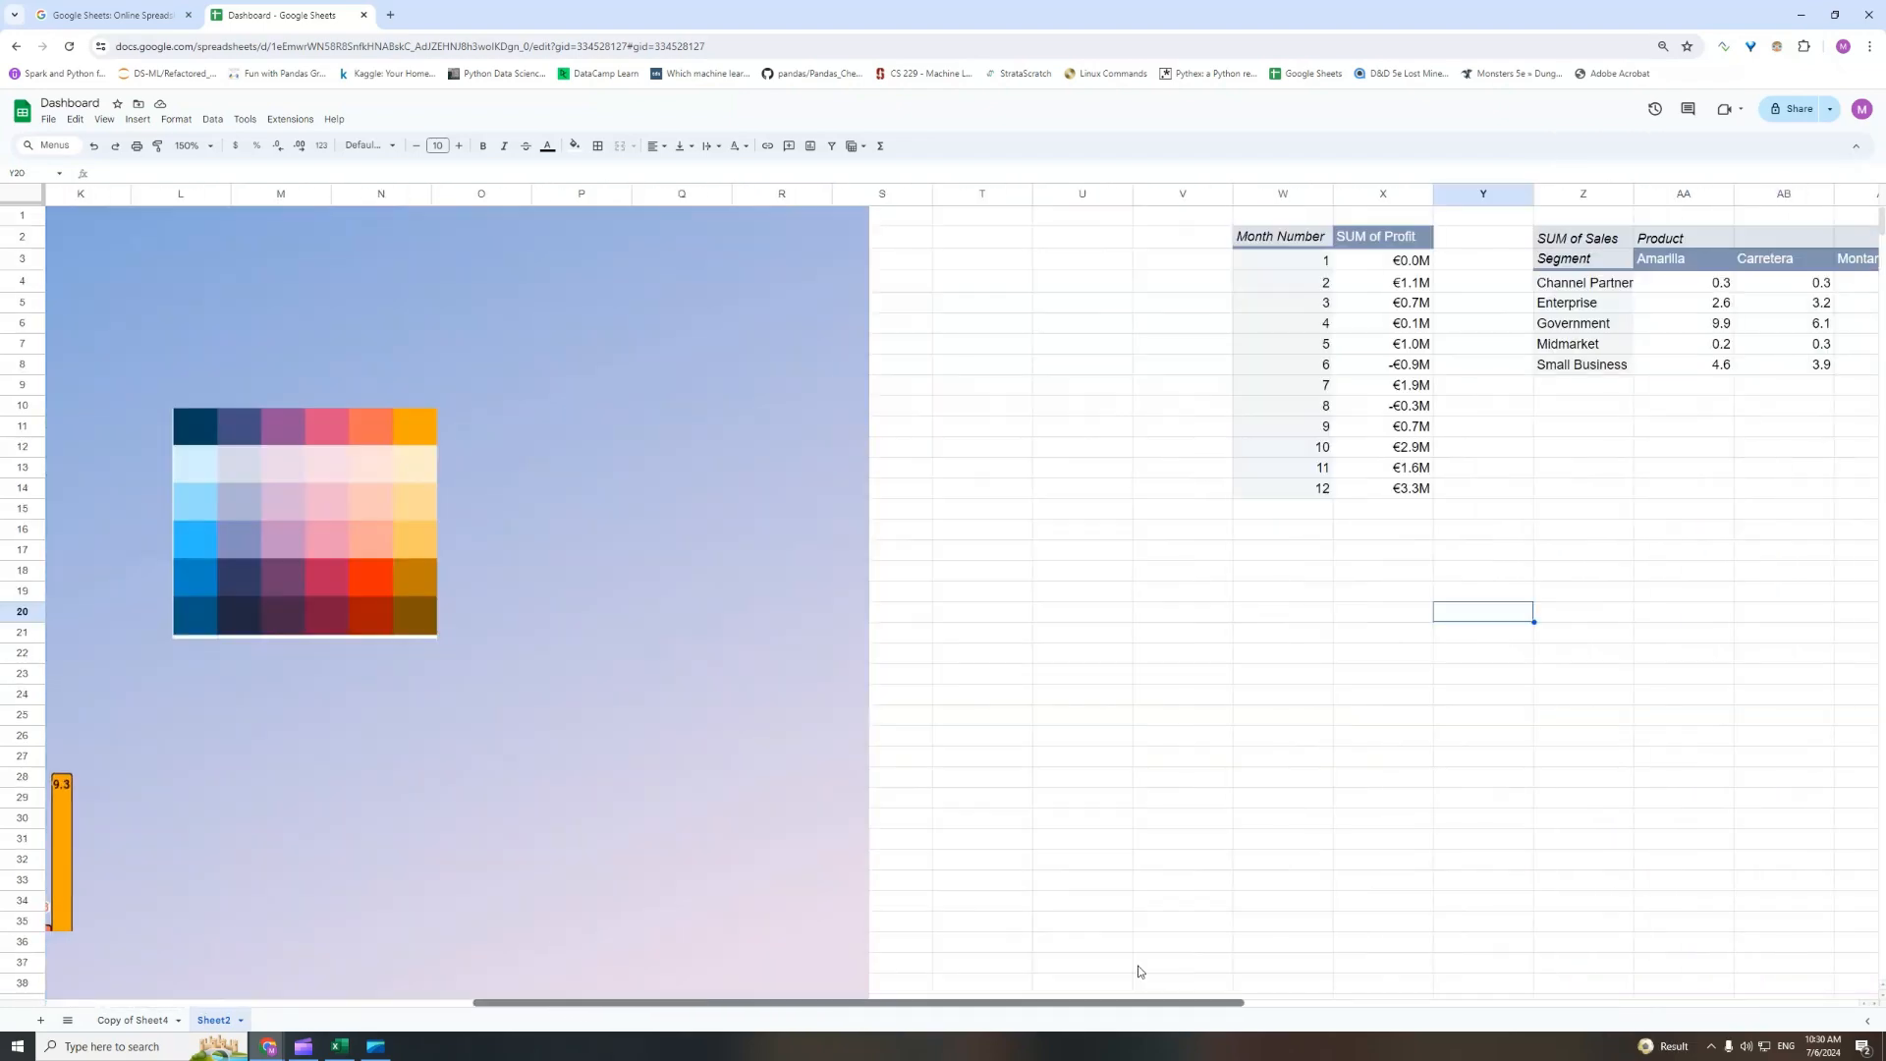
# Copy the sales pivot table in Z2:AF8 and paste it at AH2.
pyautogui.hscroll(10, 1309, 796)
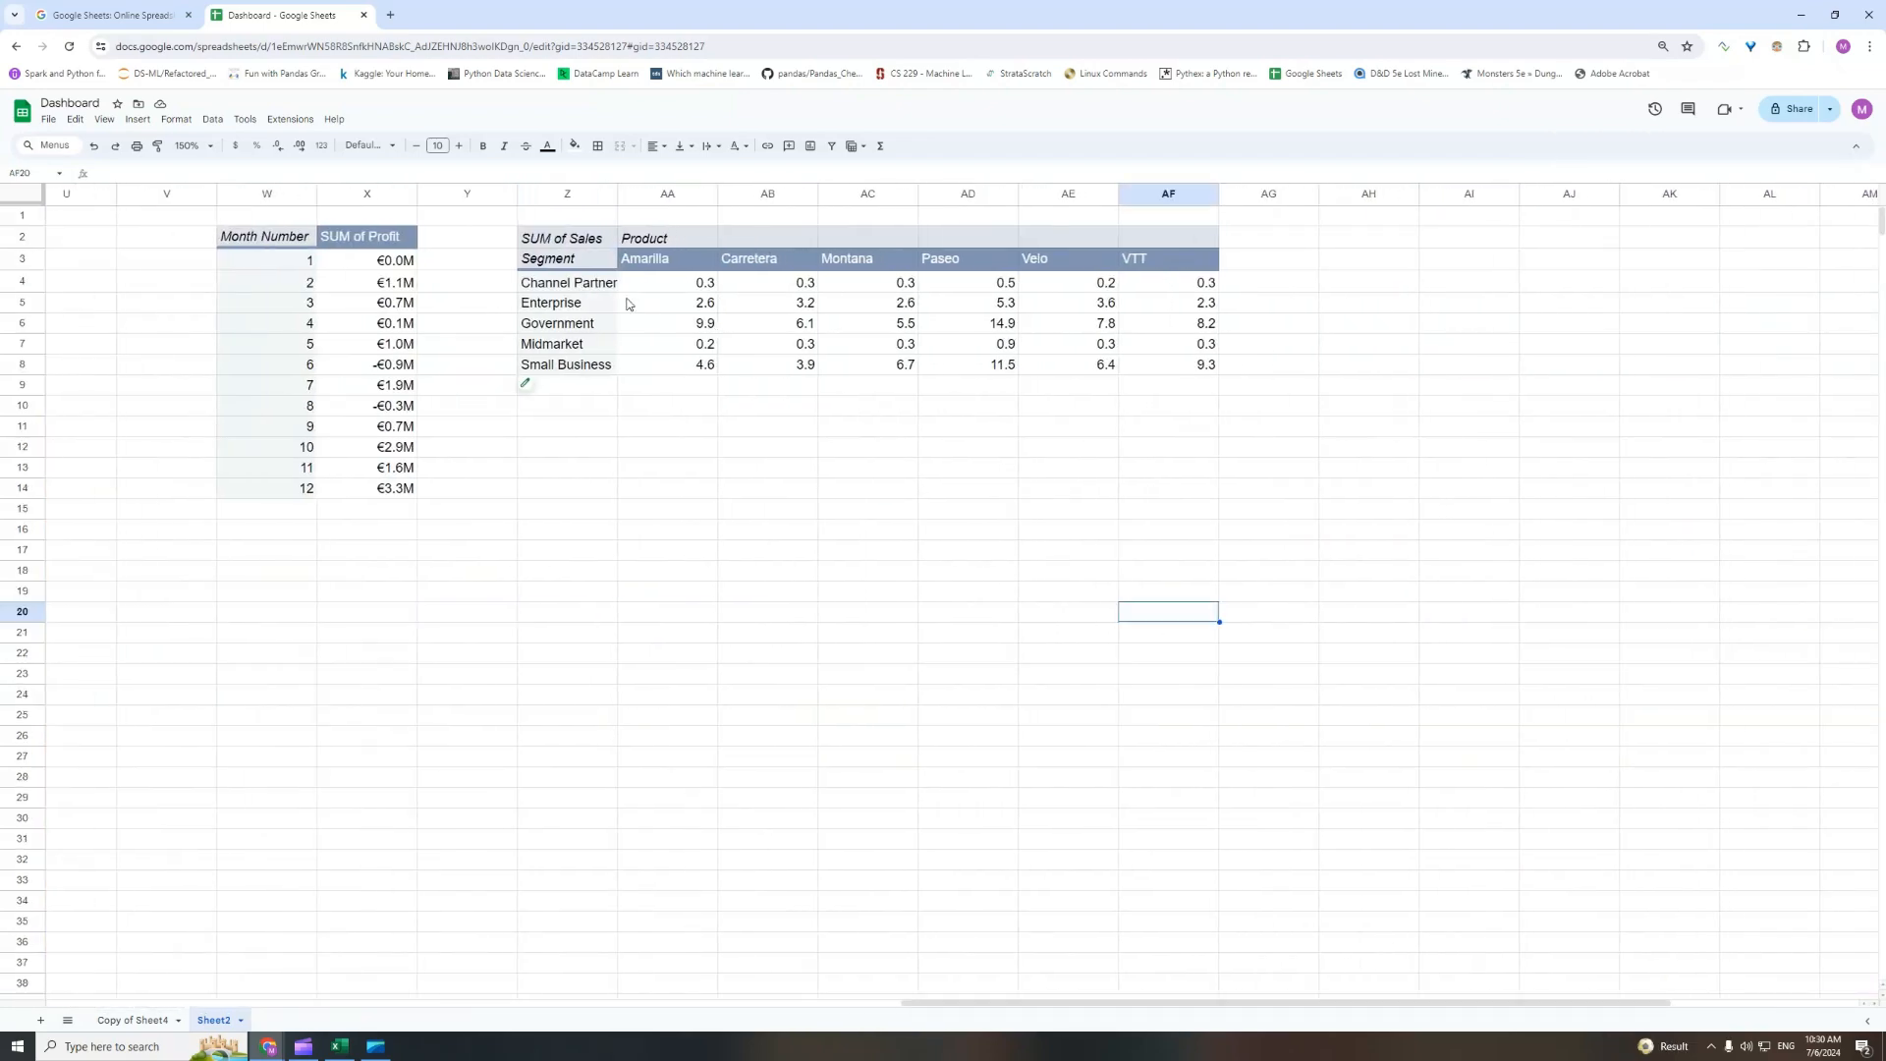
pyautogui.moveTo(568, 245); pyautogui.dragTo(1166, 366)
pyautogui.hotkey('ctrl', 'c')
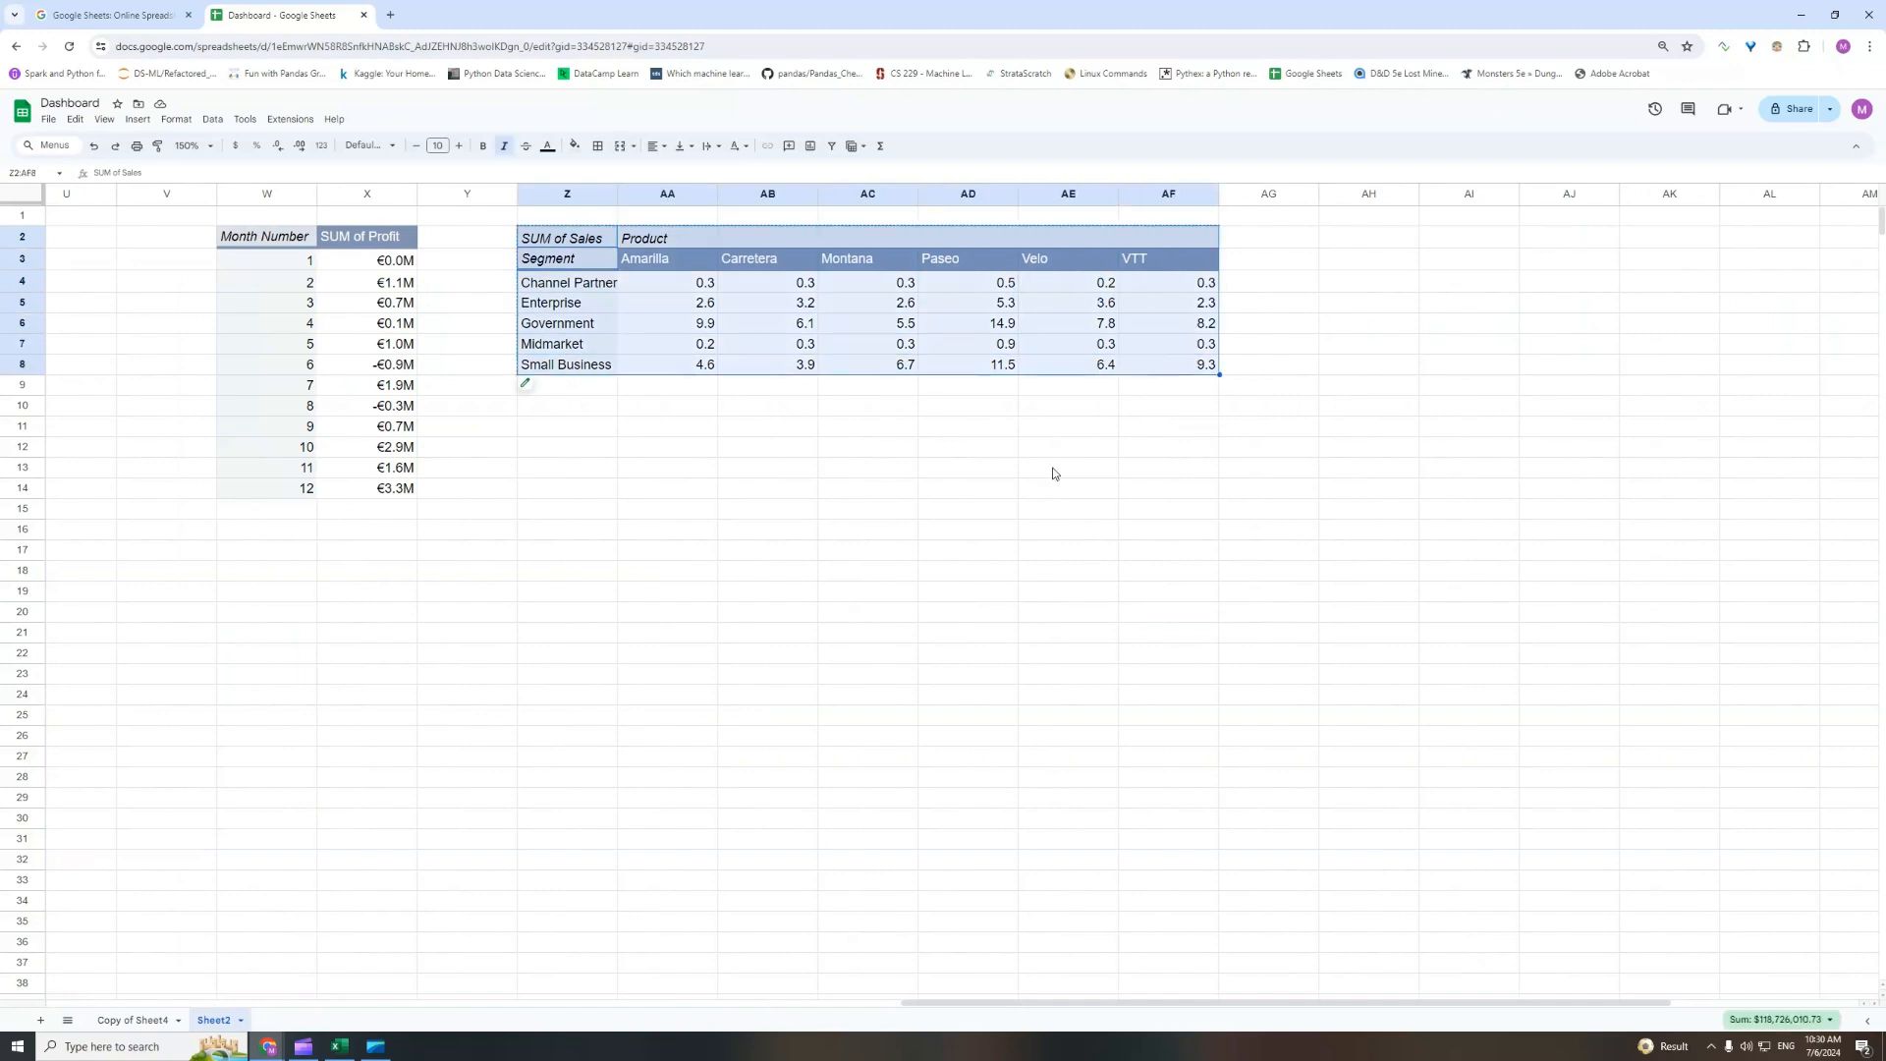
pyautogui.click(1068, 462)
pyautogui.click(1349, 237)
pyautogui.hotkey('ctrl', 'v')
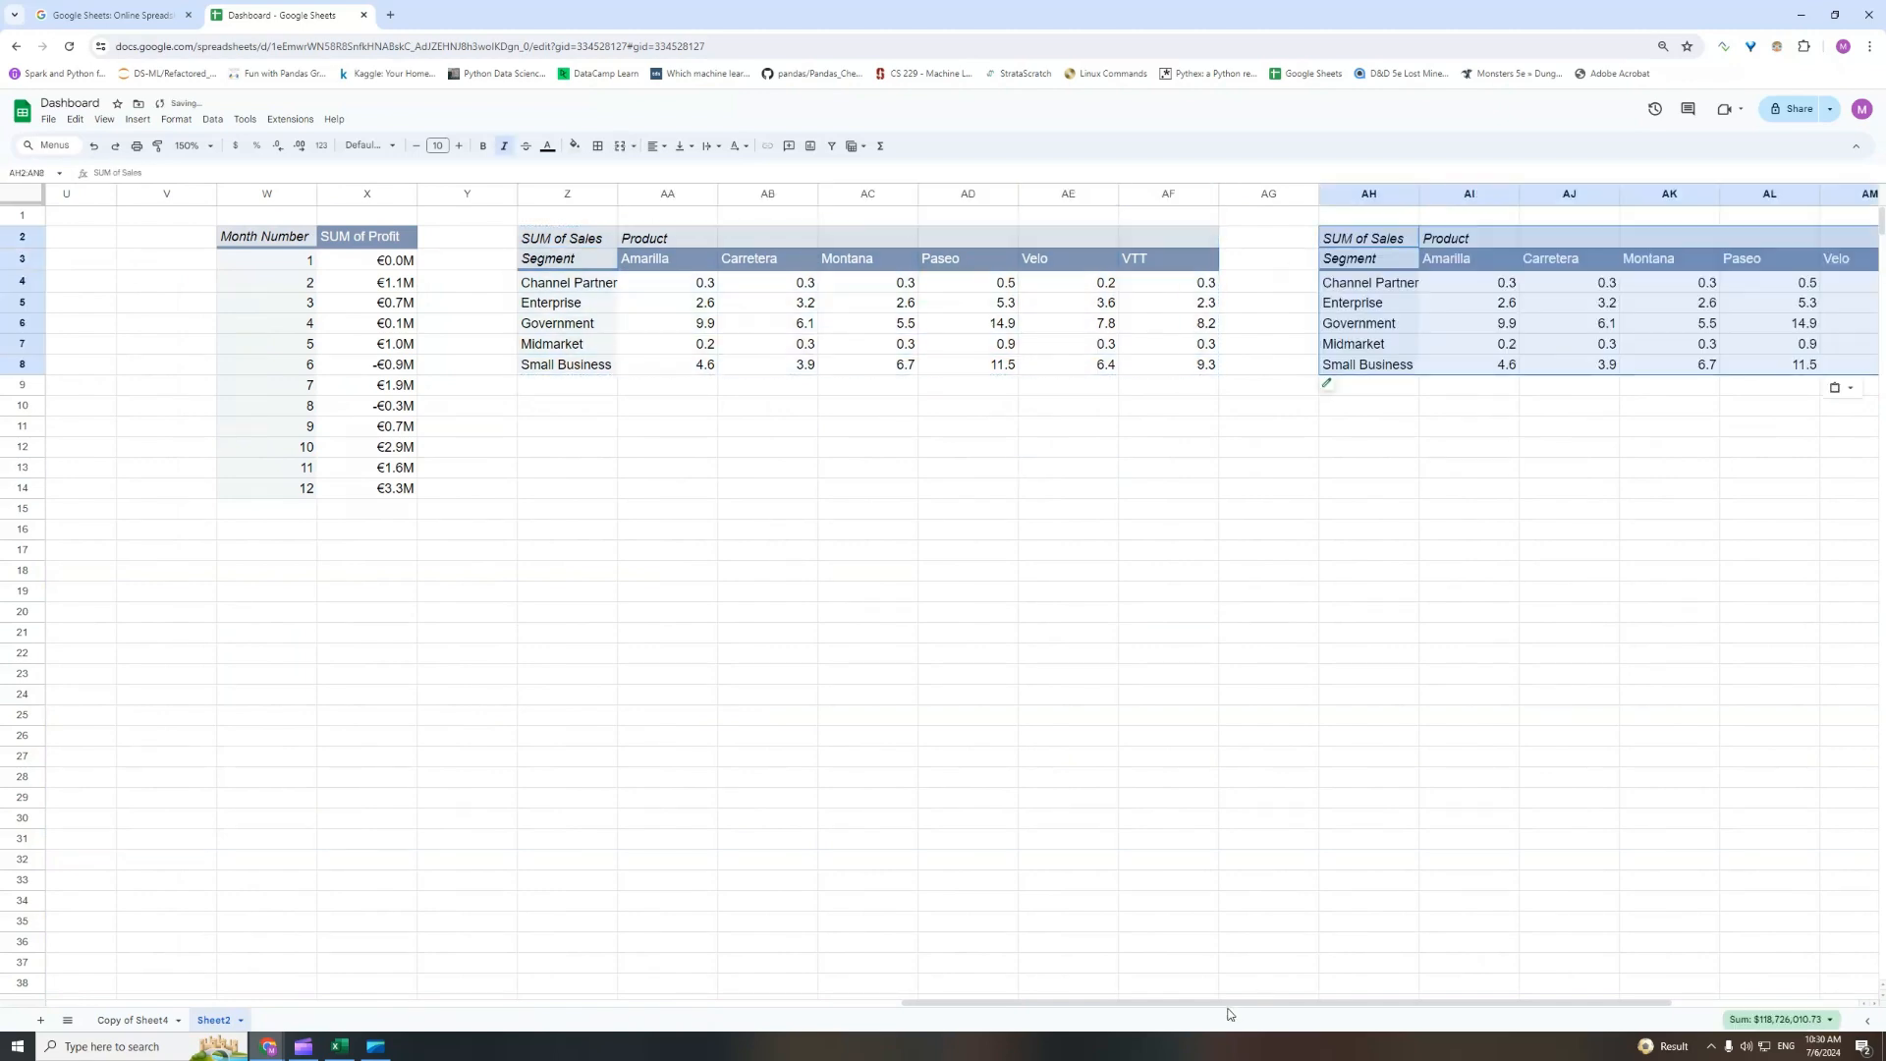
# Remove the Product column field, the Segment row field and the Sales value field from the copied pivot table at AH2.
pyautogui.hscroll(5, 1215, 595)
pyautogui.click(884, 384)
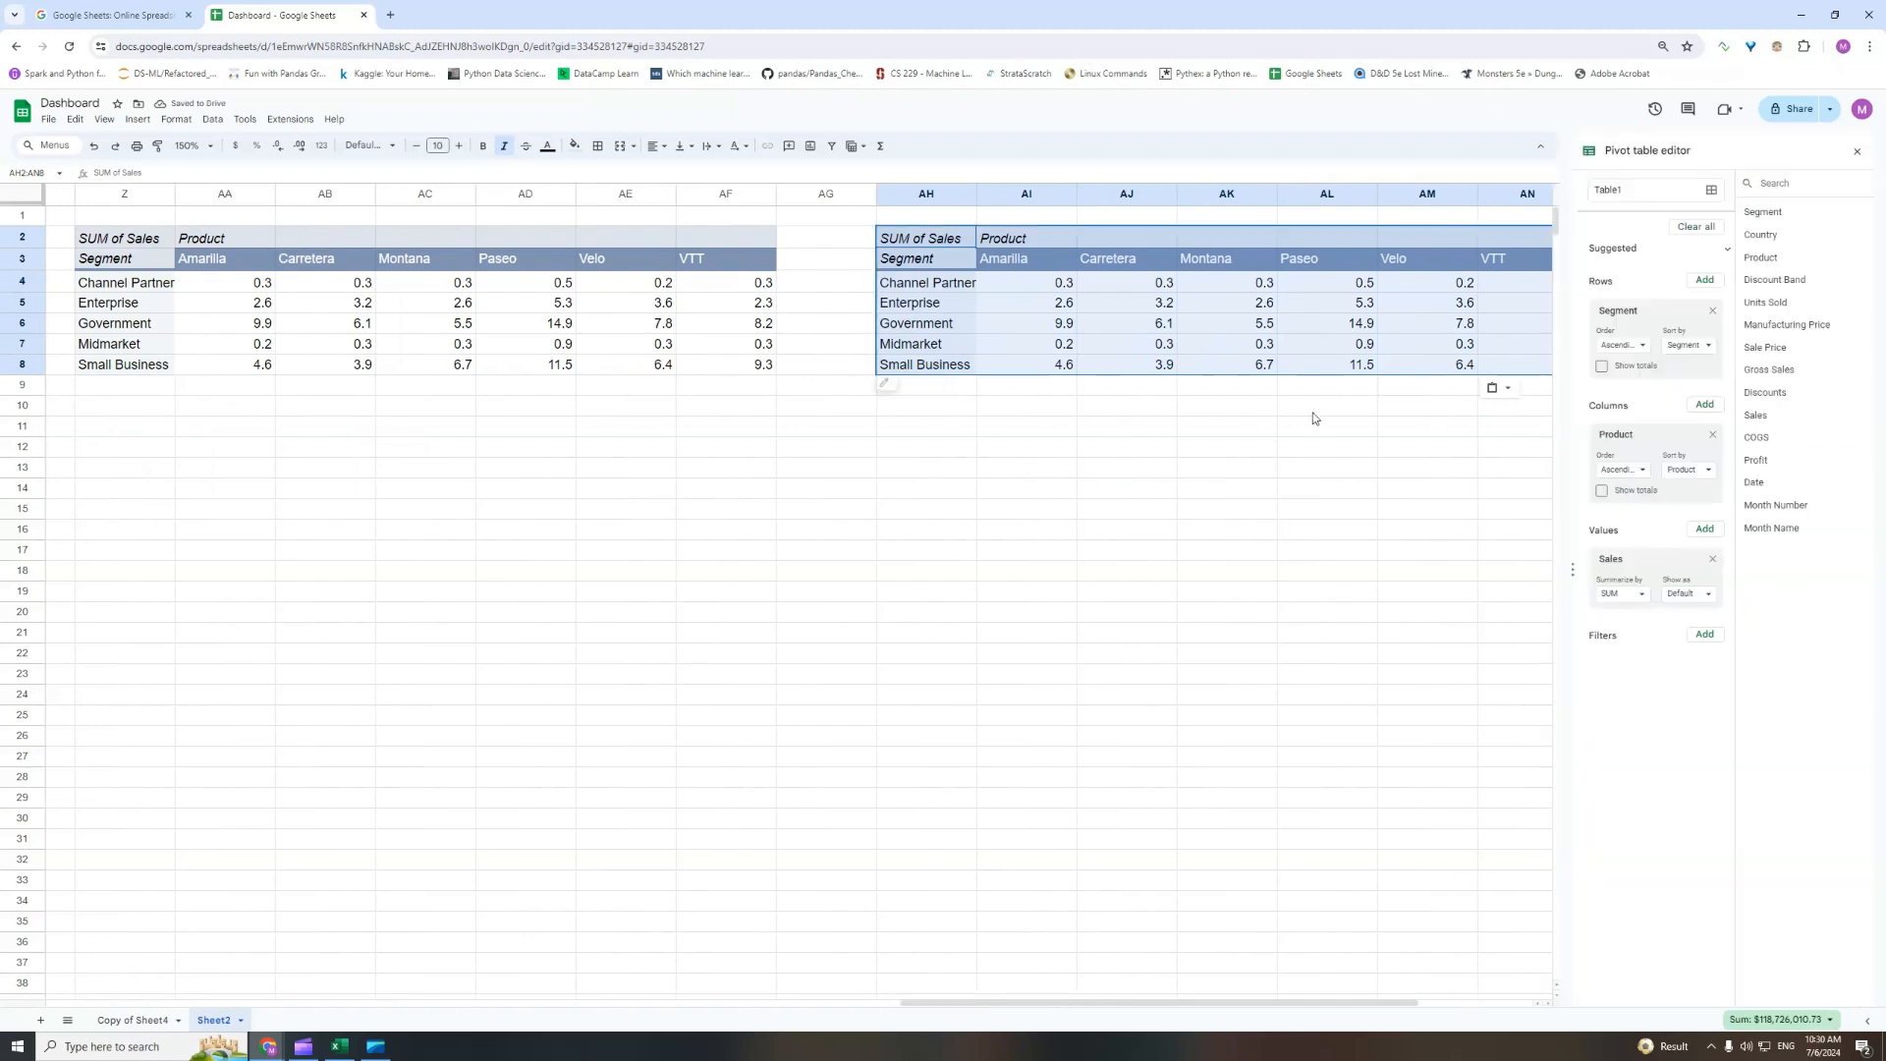
pyautogui.click(1712, 436)
pyautogui.click(1712, 311)
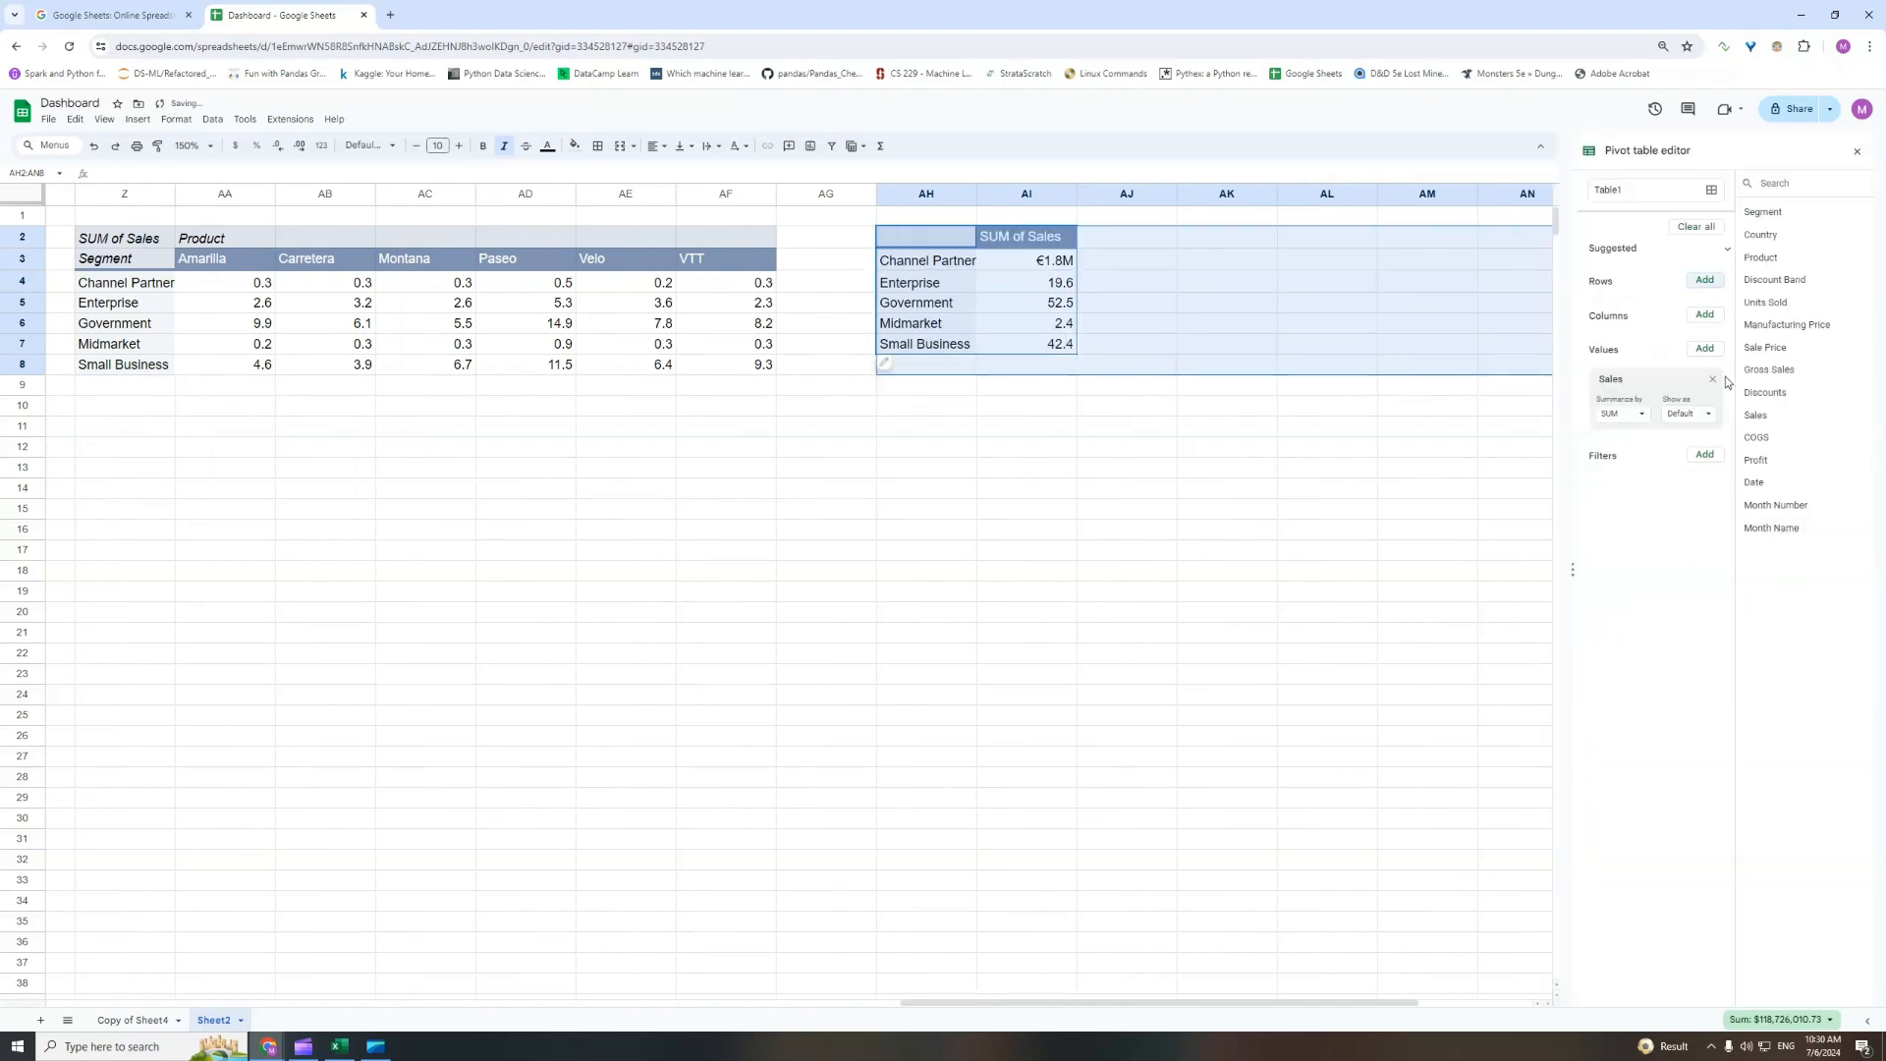
pyautogui.click(1713, 382)
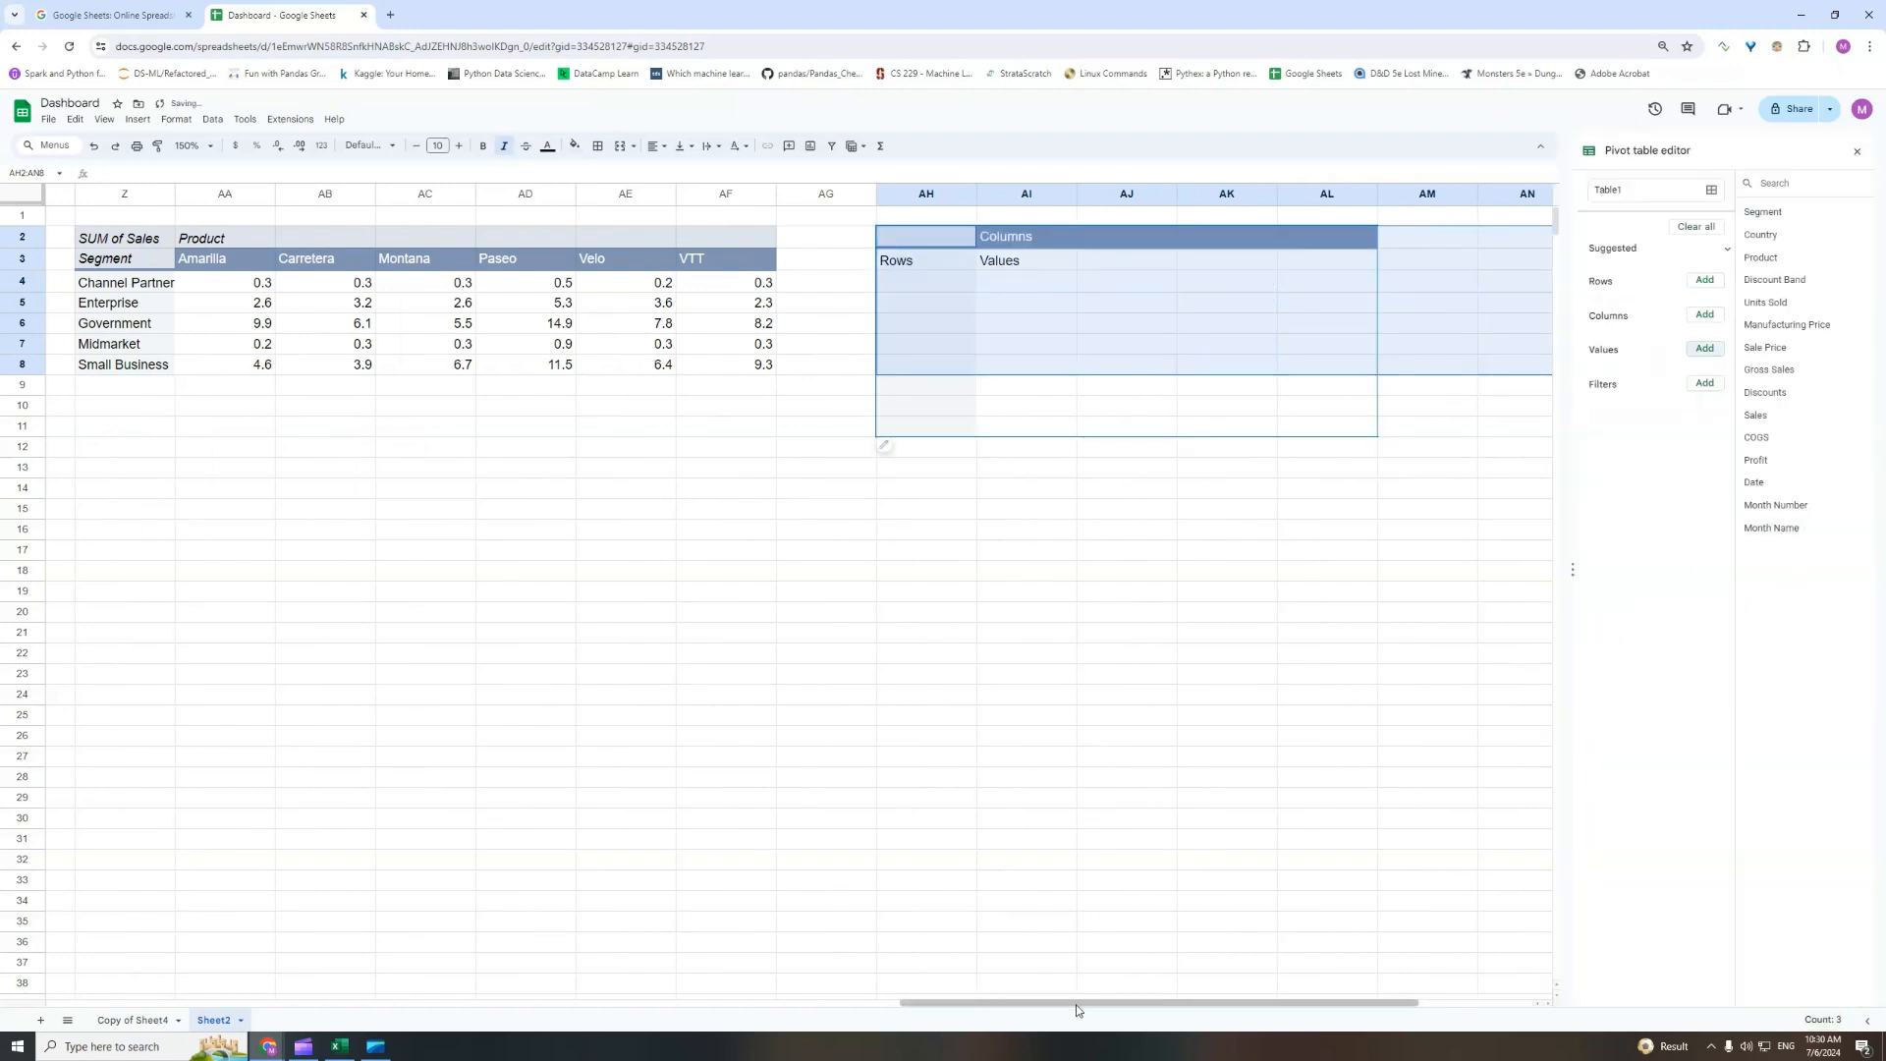
# Add COGS as the summed value and Product as the row field of the pivot table at AH2.
pyautogui.hscroll(3, 973, 332)
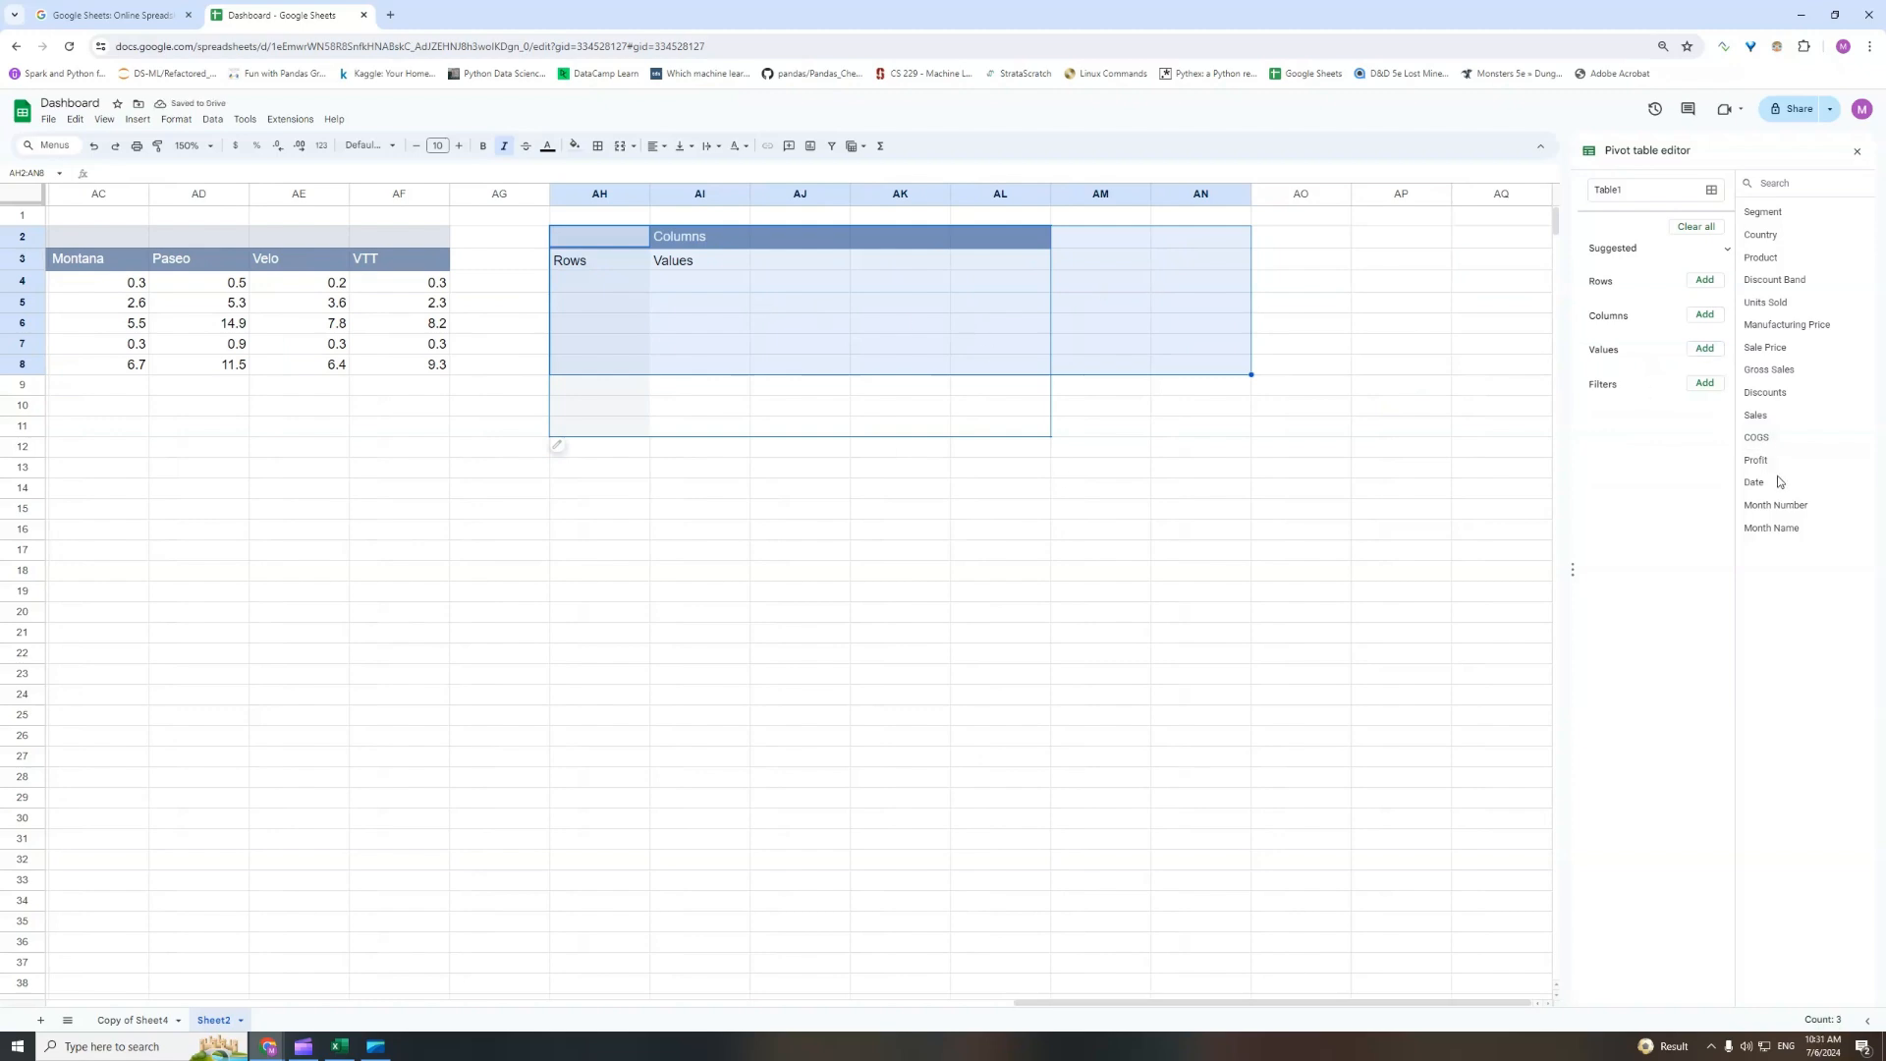
pyautogui.moveTo(1756, 438); pyautogui.dragTo(1596, 368)
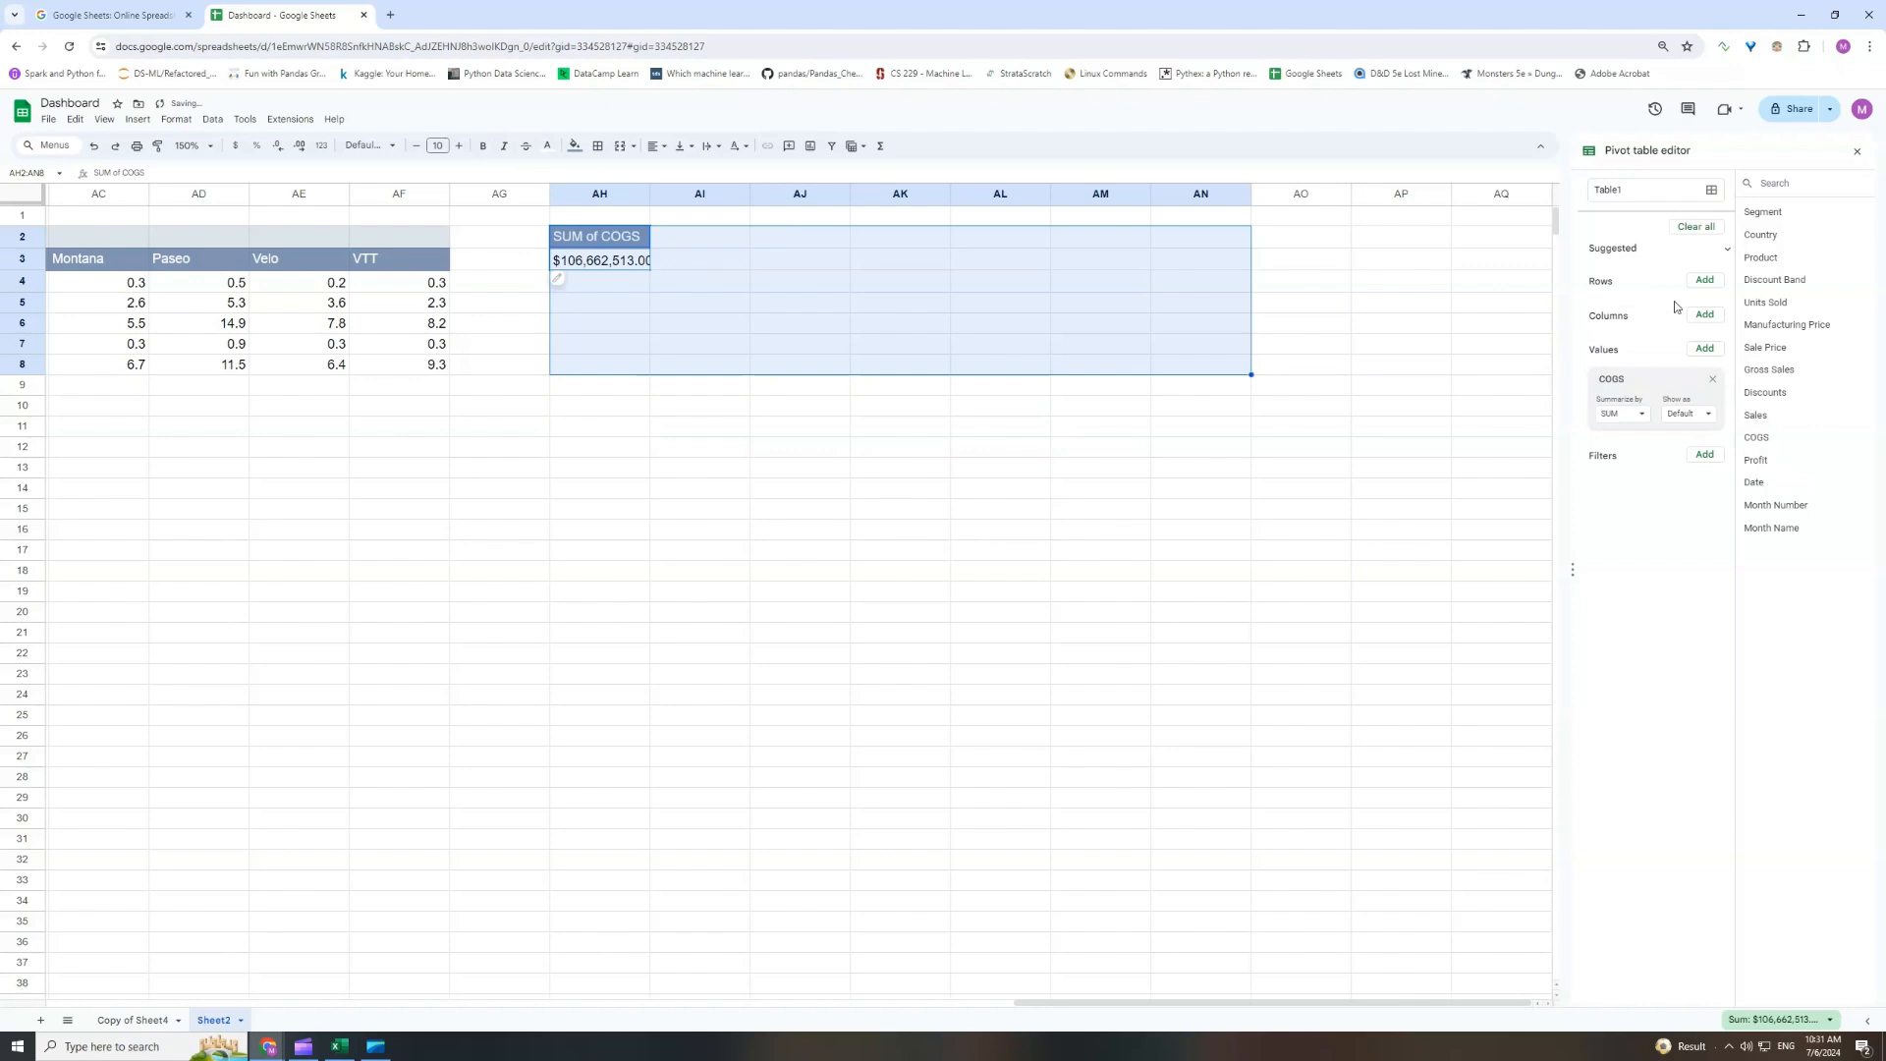
pyautogui.moveTo(1769, 257); pyautogui.dragTo(1611, 314)
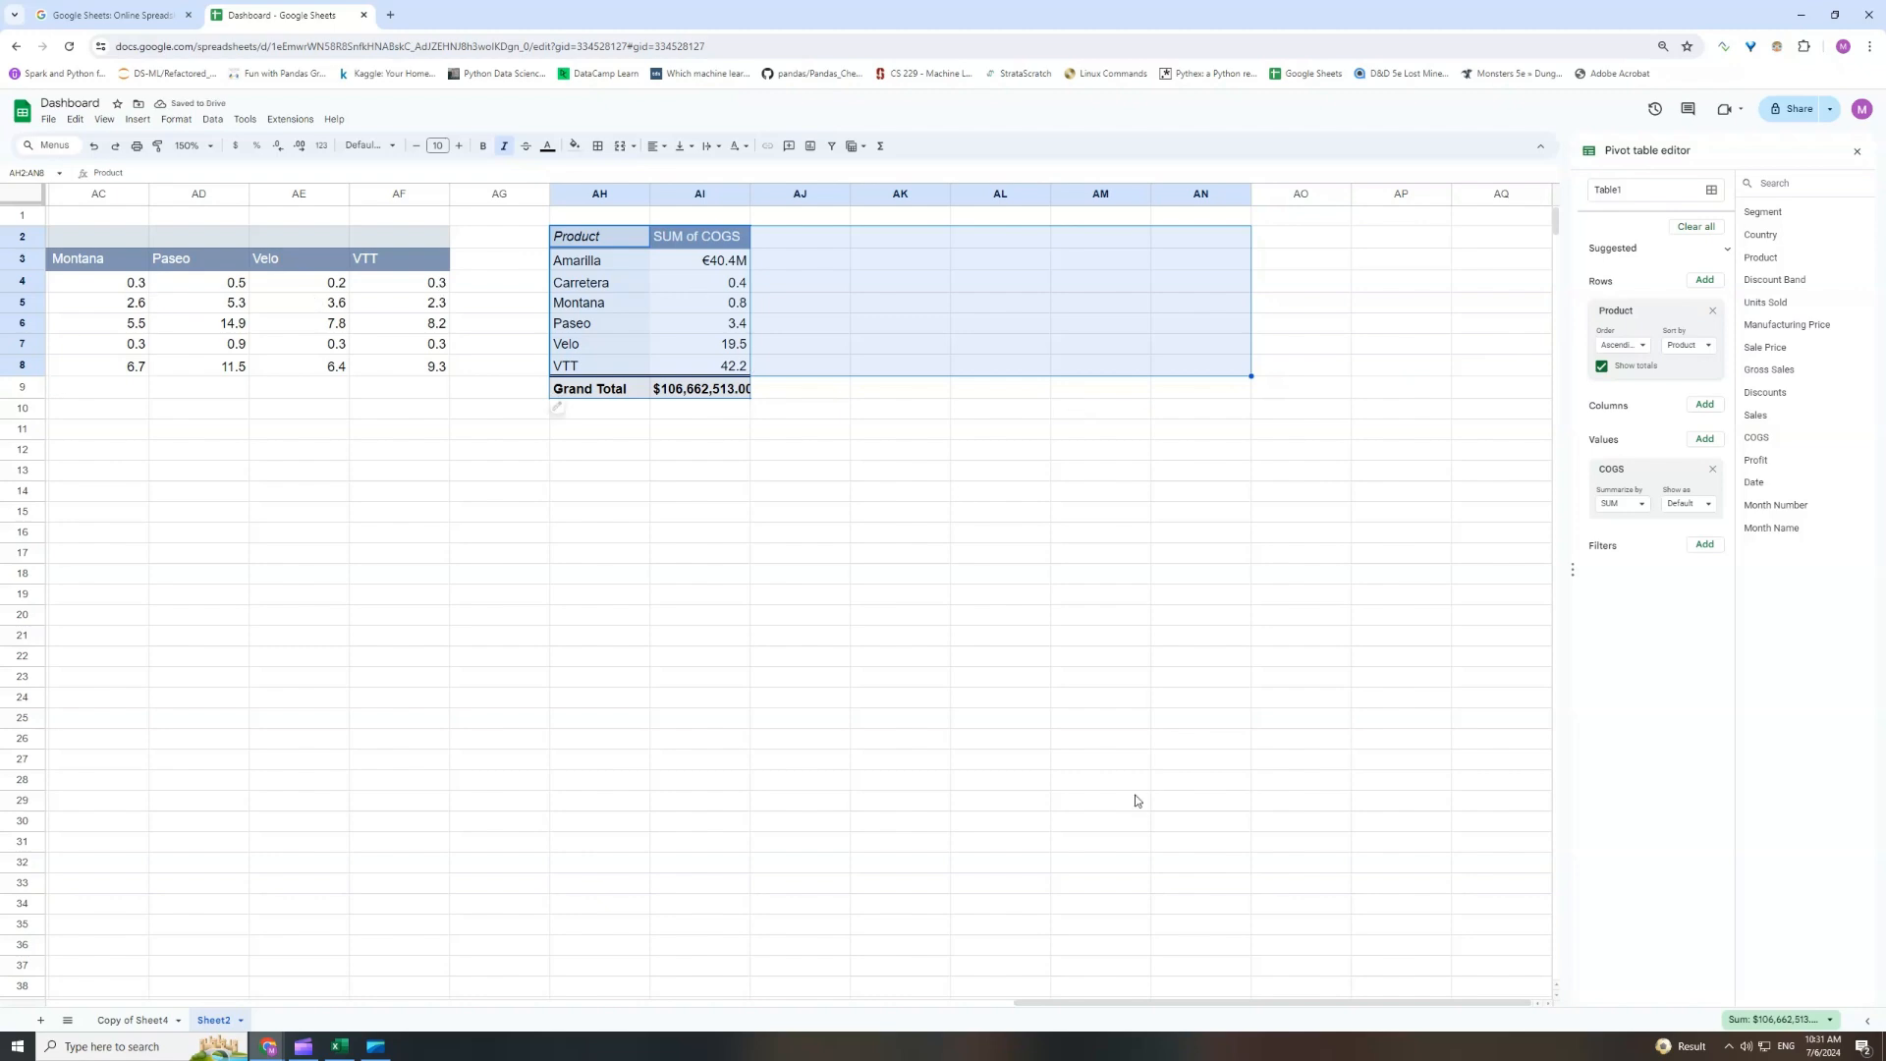
# Copy the euro-millions format from AI3 to AI4:AI8 and turn off the Product totals in the COGS pivot table.
pyautogui.moveTo(1136, 1004); pyautogui.dragTo(1004, 1006)
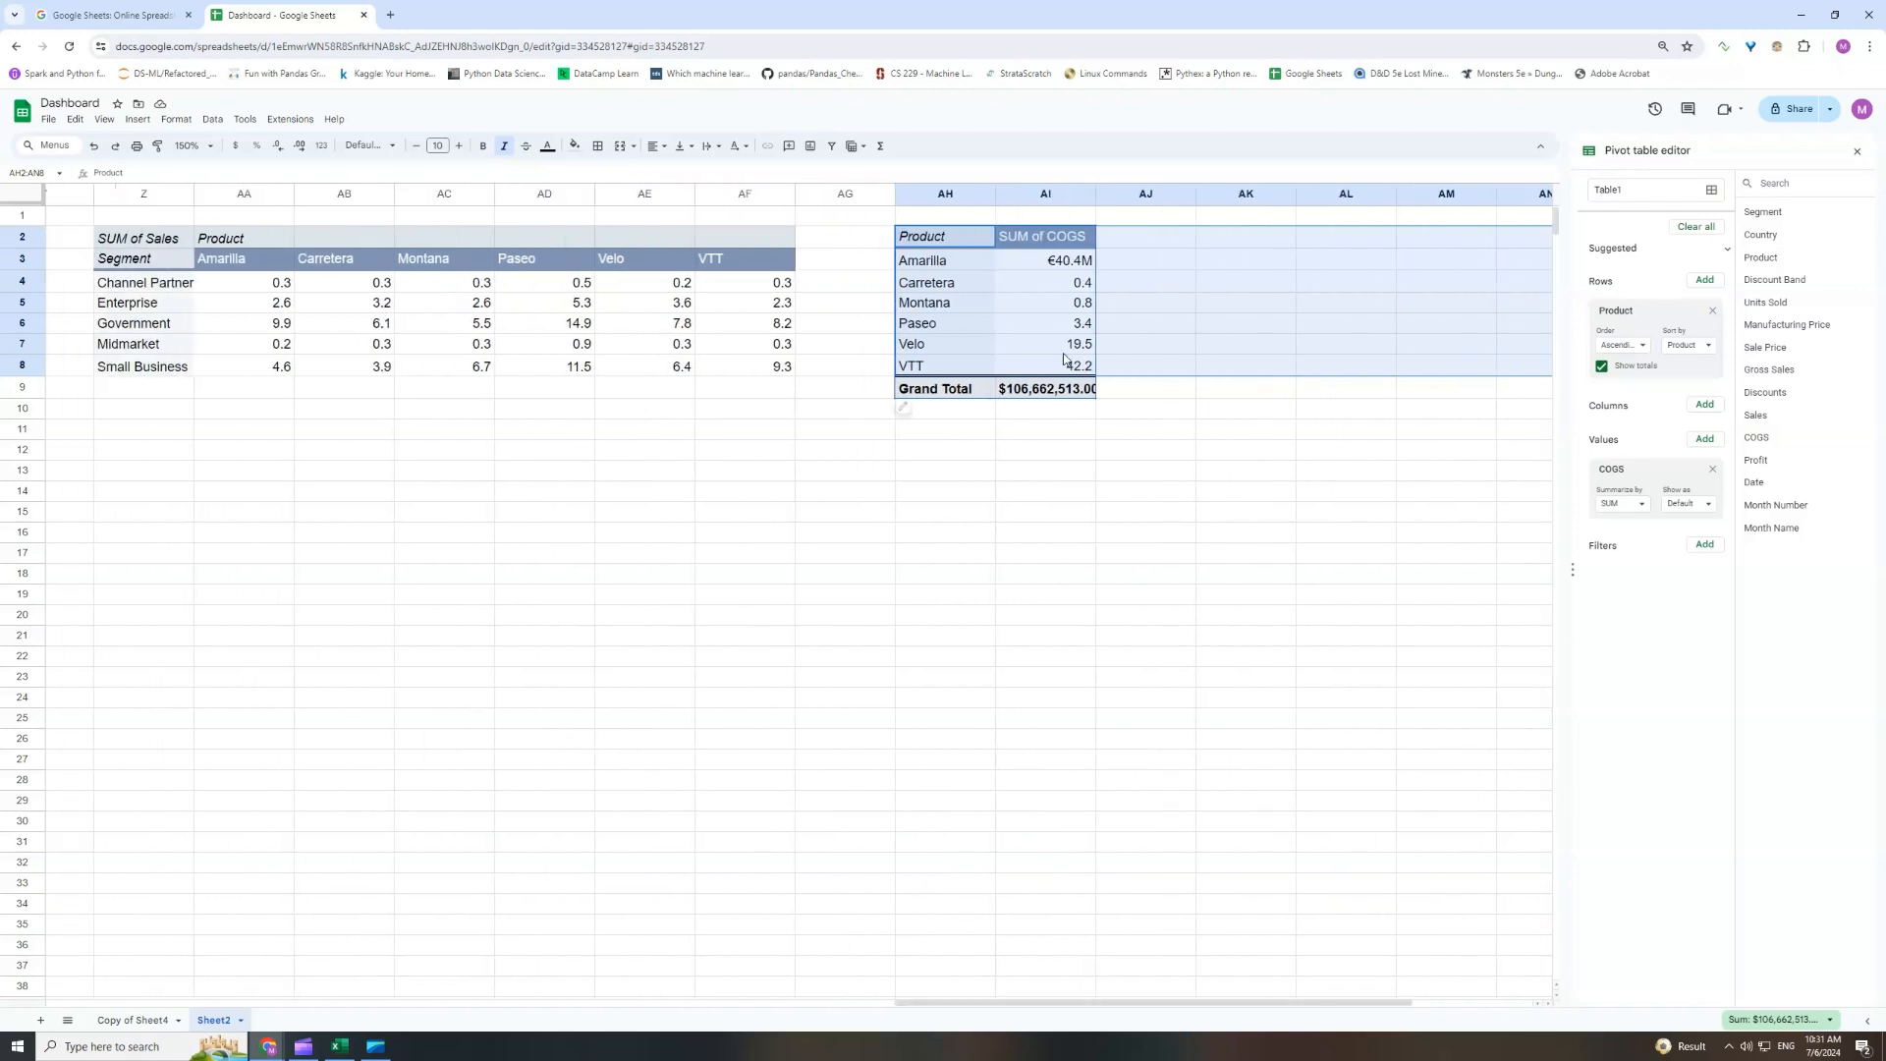
pyautogui.click(1069, 262)
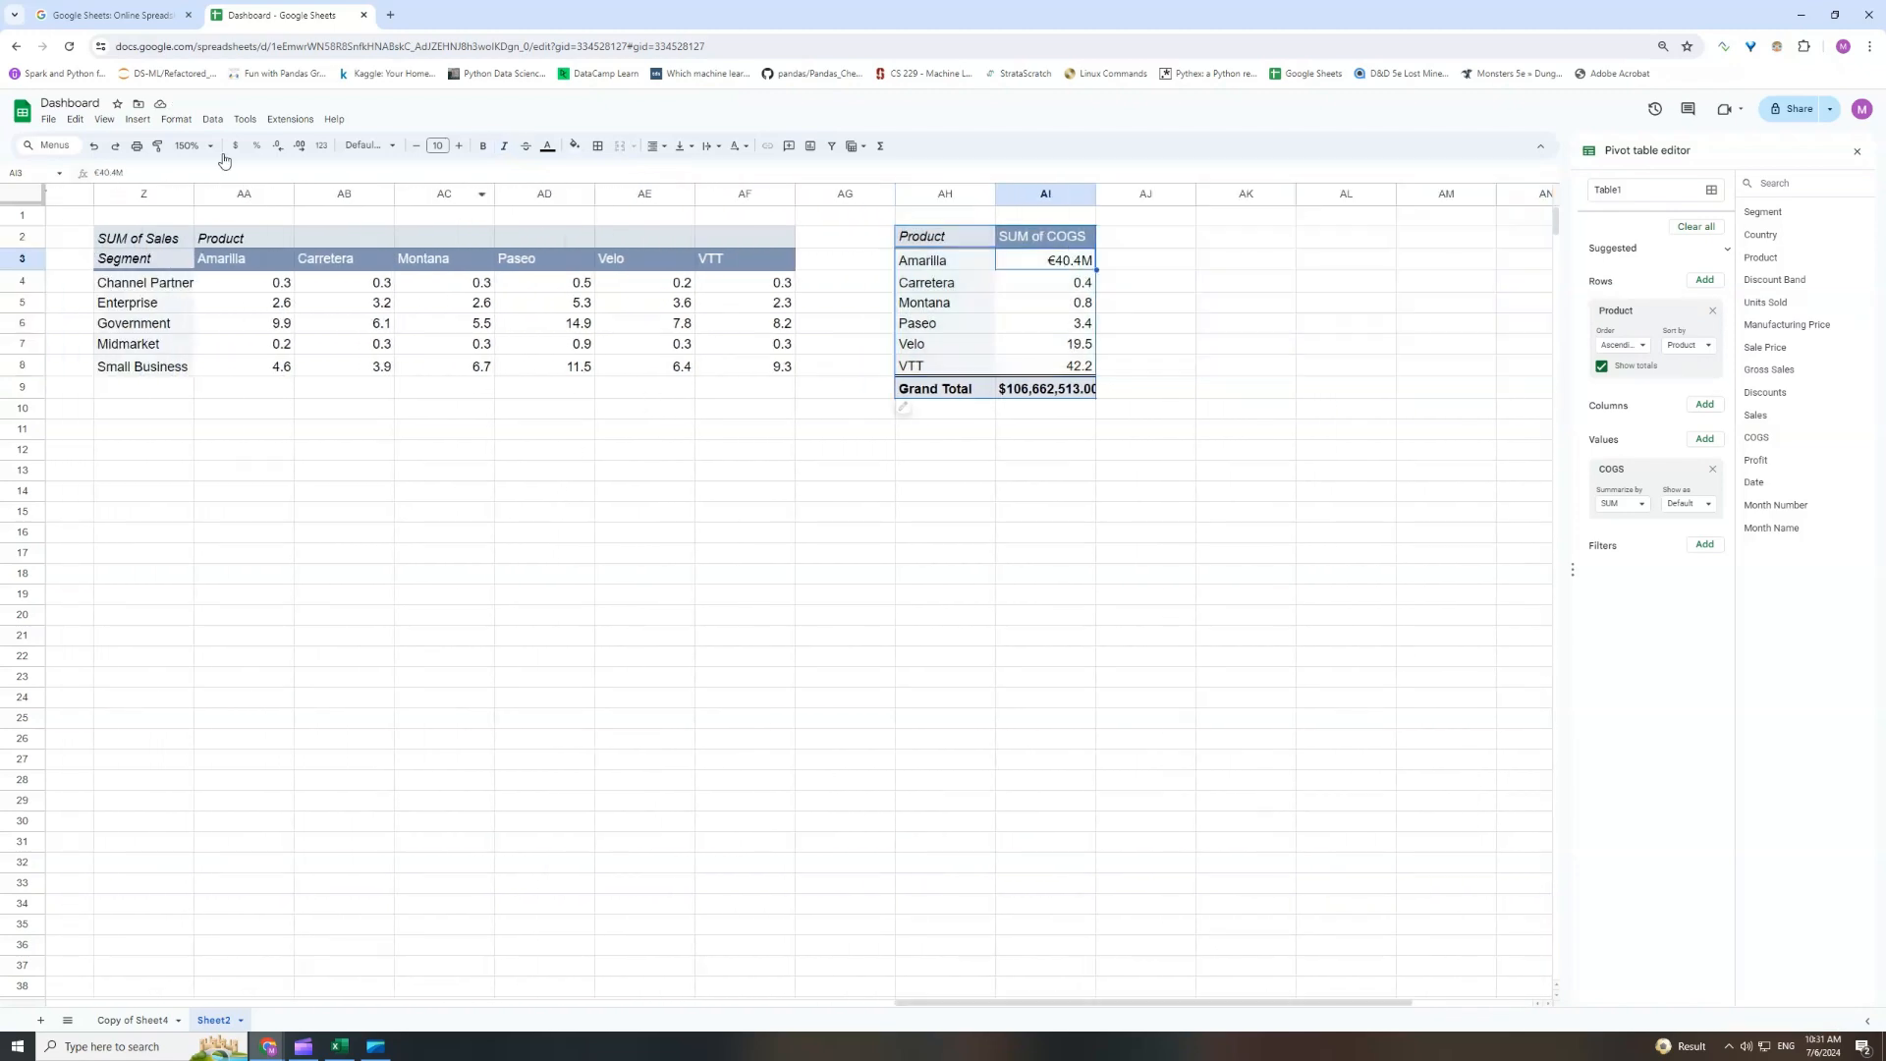
pyautogui.click(162, 147)
pyautogui.moveTo(1049, 280); pyautogui.dragTo(1075, 367)
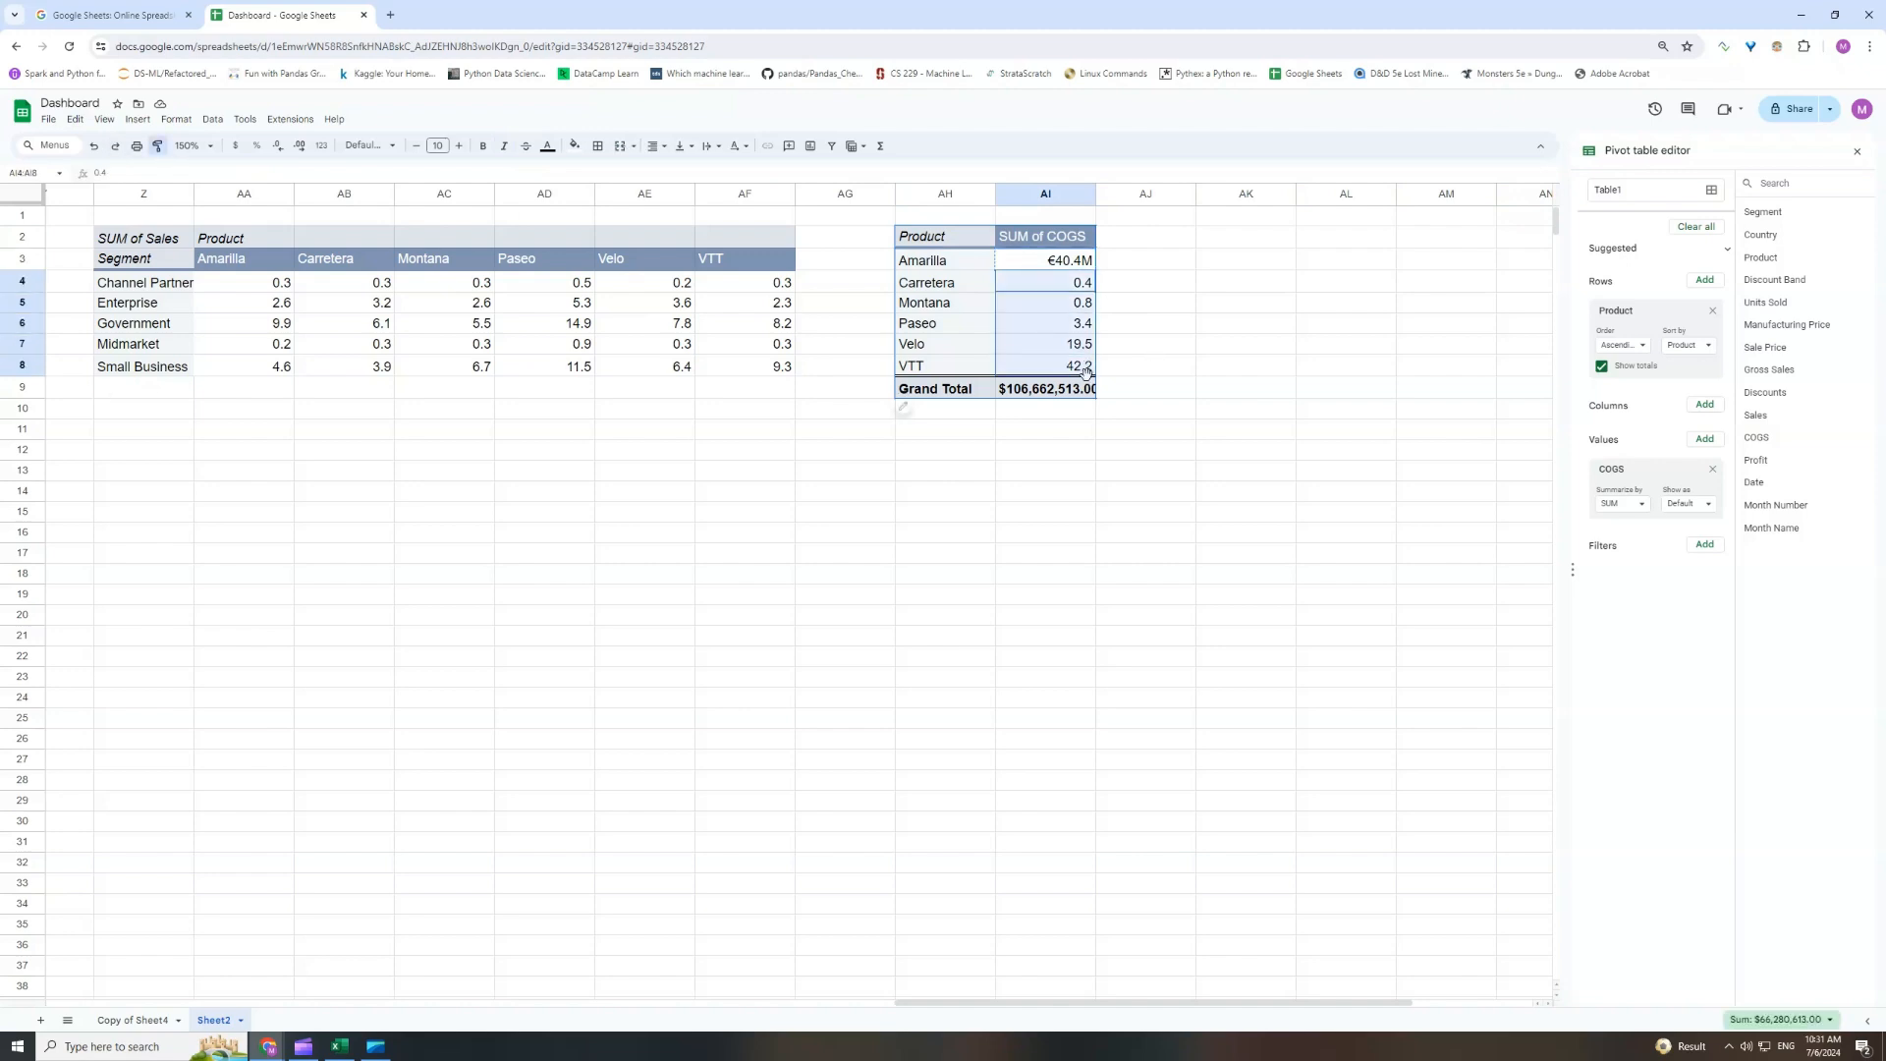
pyautogui.click(1179, 519)
pyautogui.click(1602, 365)
pyautogui.click(1066, 309)
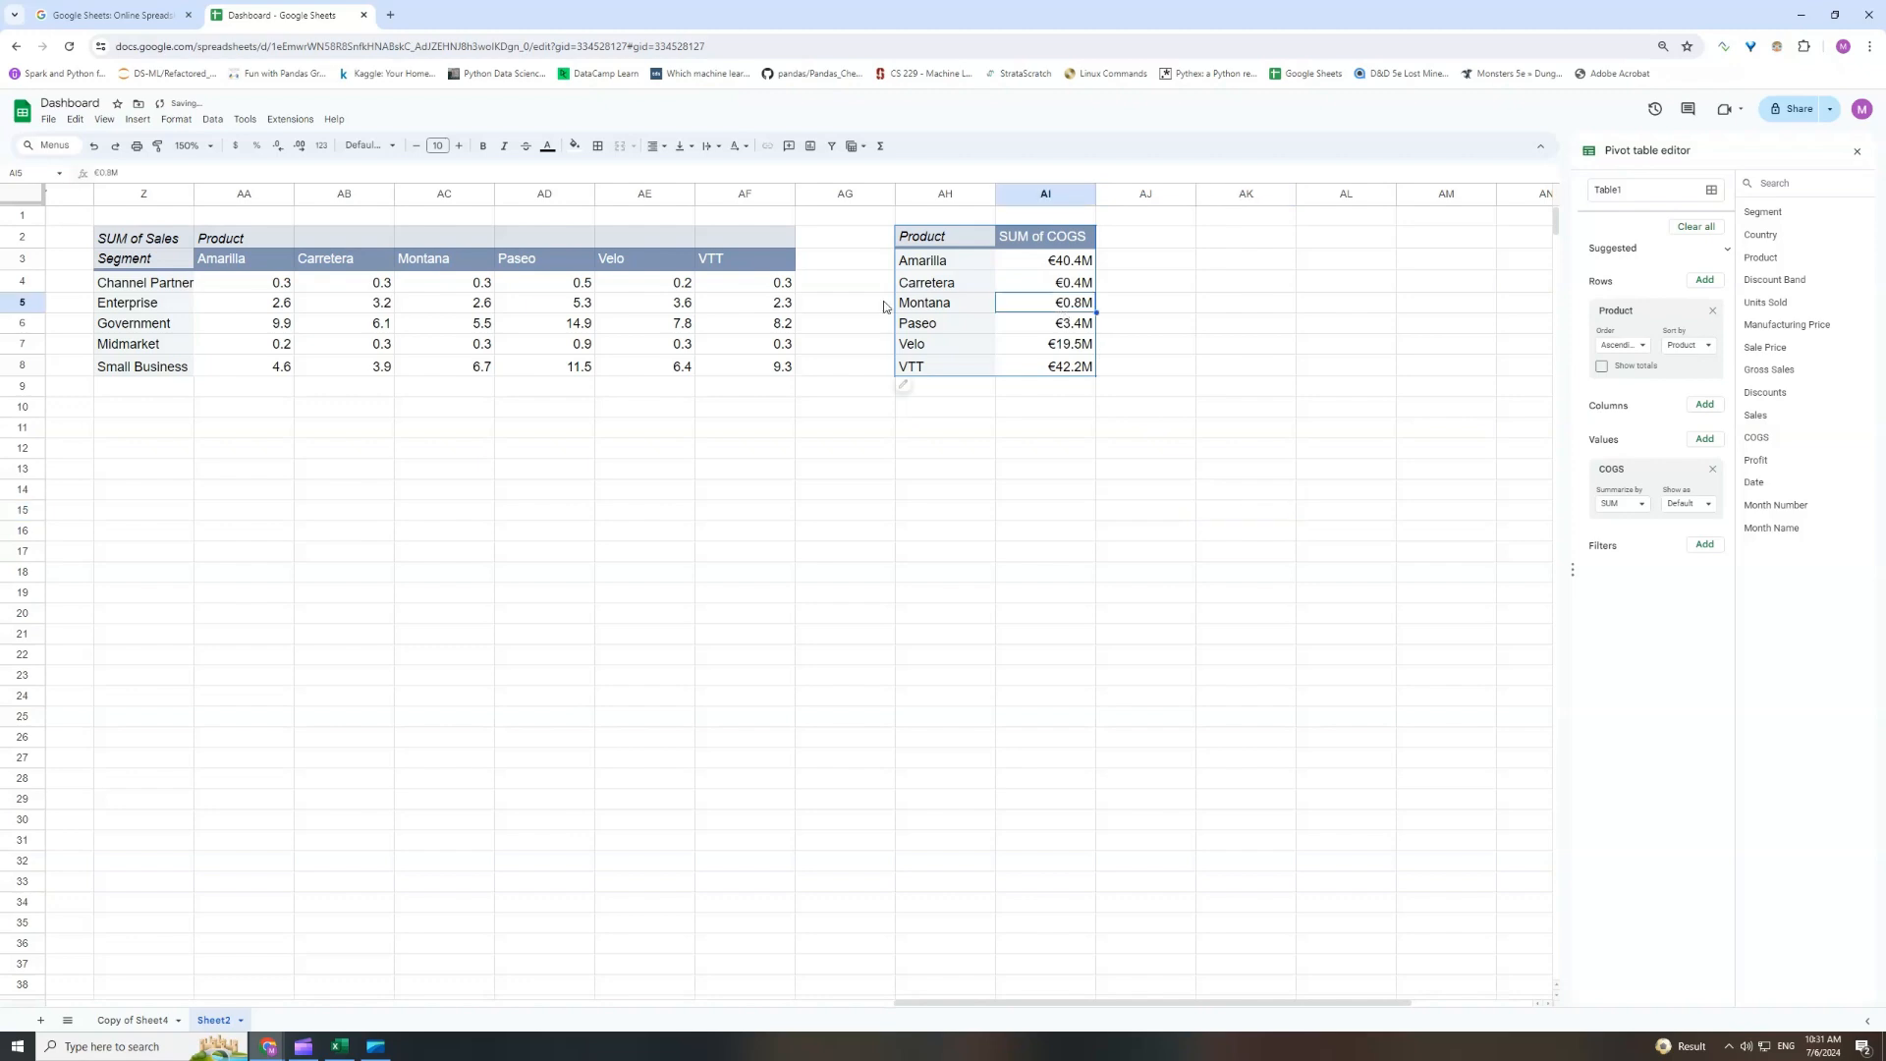
# Insert a pie chart from the COGS pivot table and place it beside the profit line chart on the gradient background.
pyautogui.click(140, 121)
pyautogui.click(182, 272)
pyautogui.moveTo(1002, 484); pyautogui.dragTo(424, 441)
pyautogui.moveTo(1072, 999); pyautogui.dragTo(692, 999)
pyautogui.moveTo(905, 426); pyautogui.dragTo(474, 330)
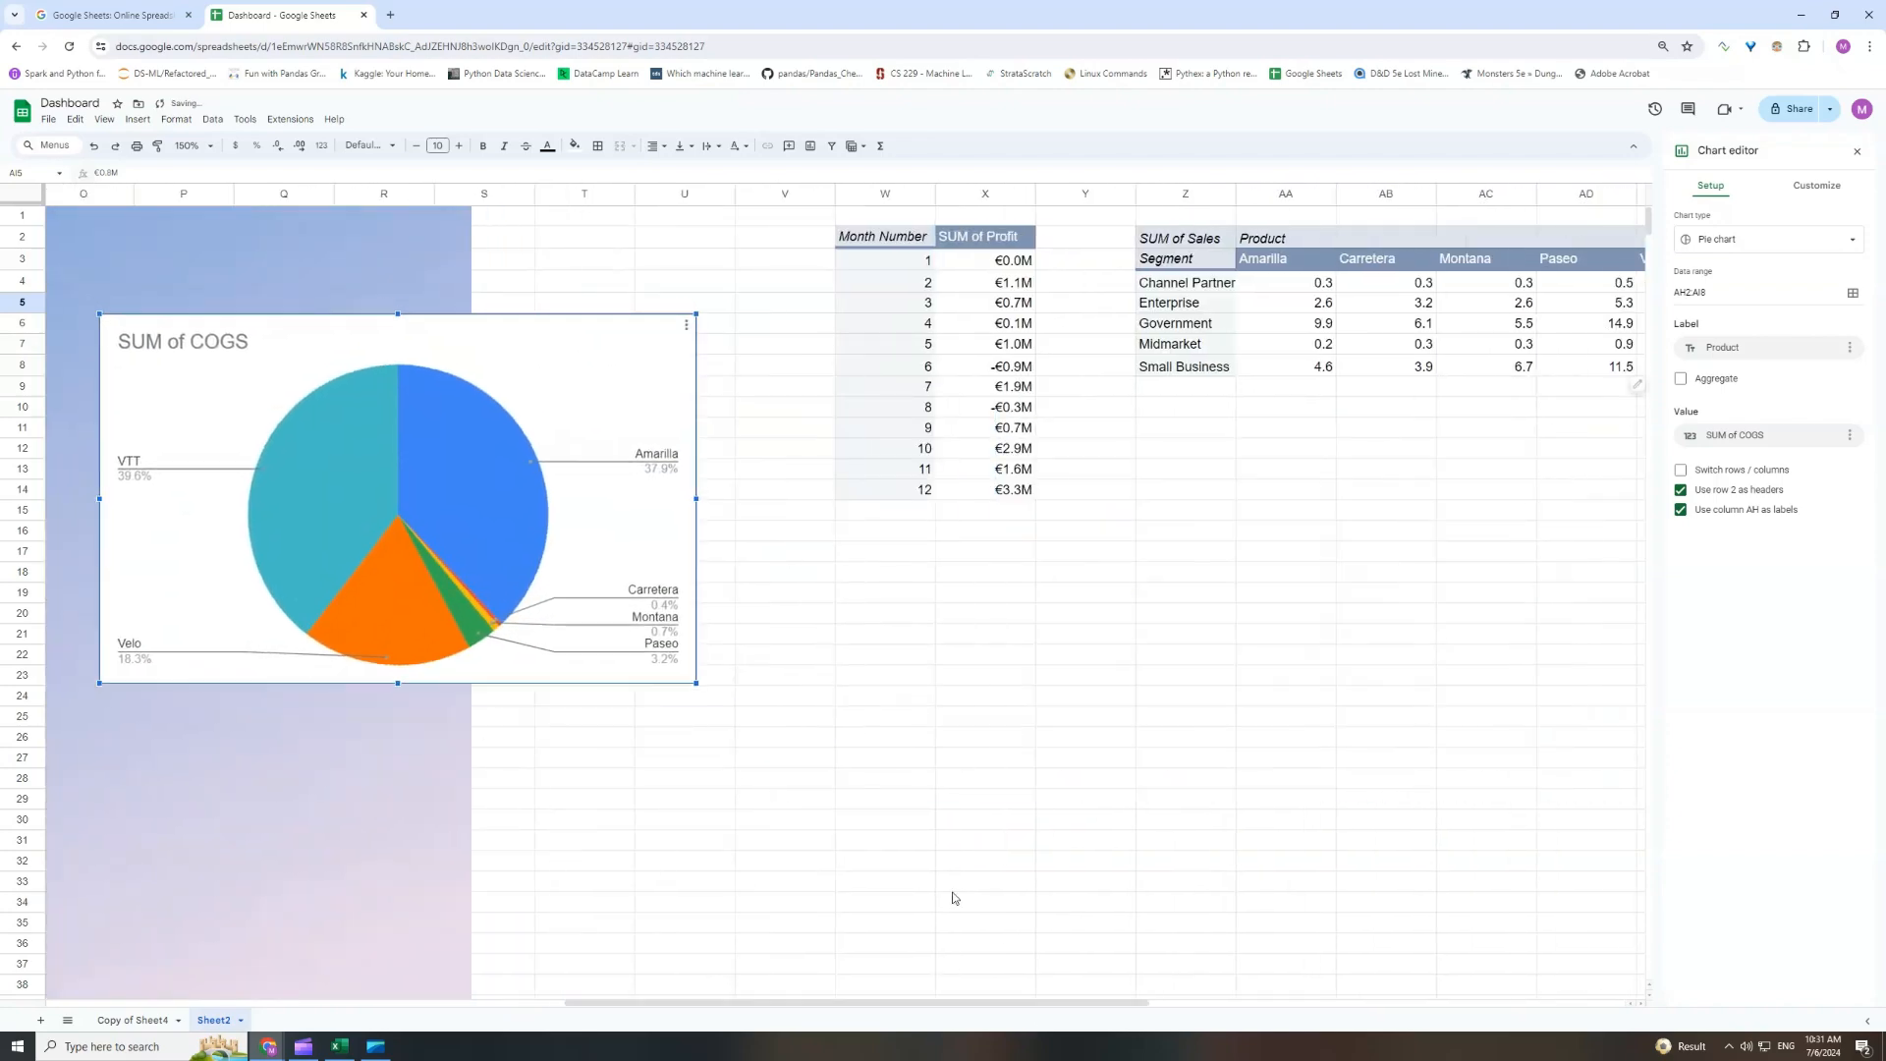
pyautogui.moveTo(842, 1003); pyautogui.dragTo(470, 992)
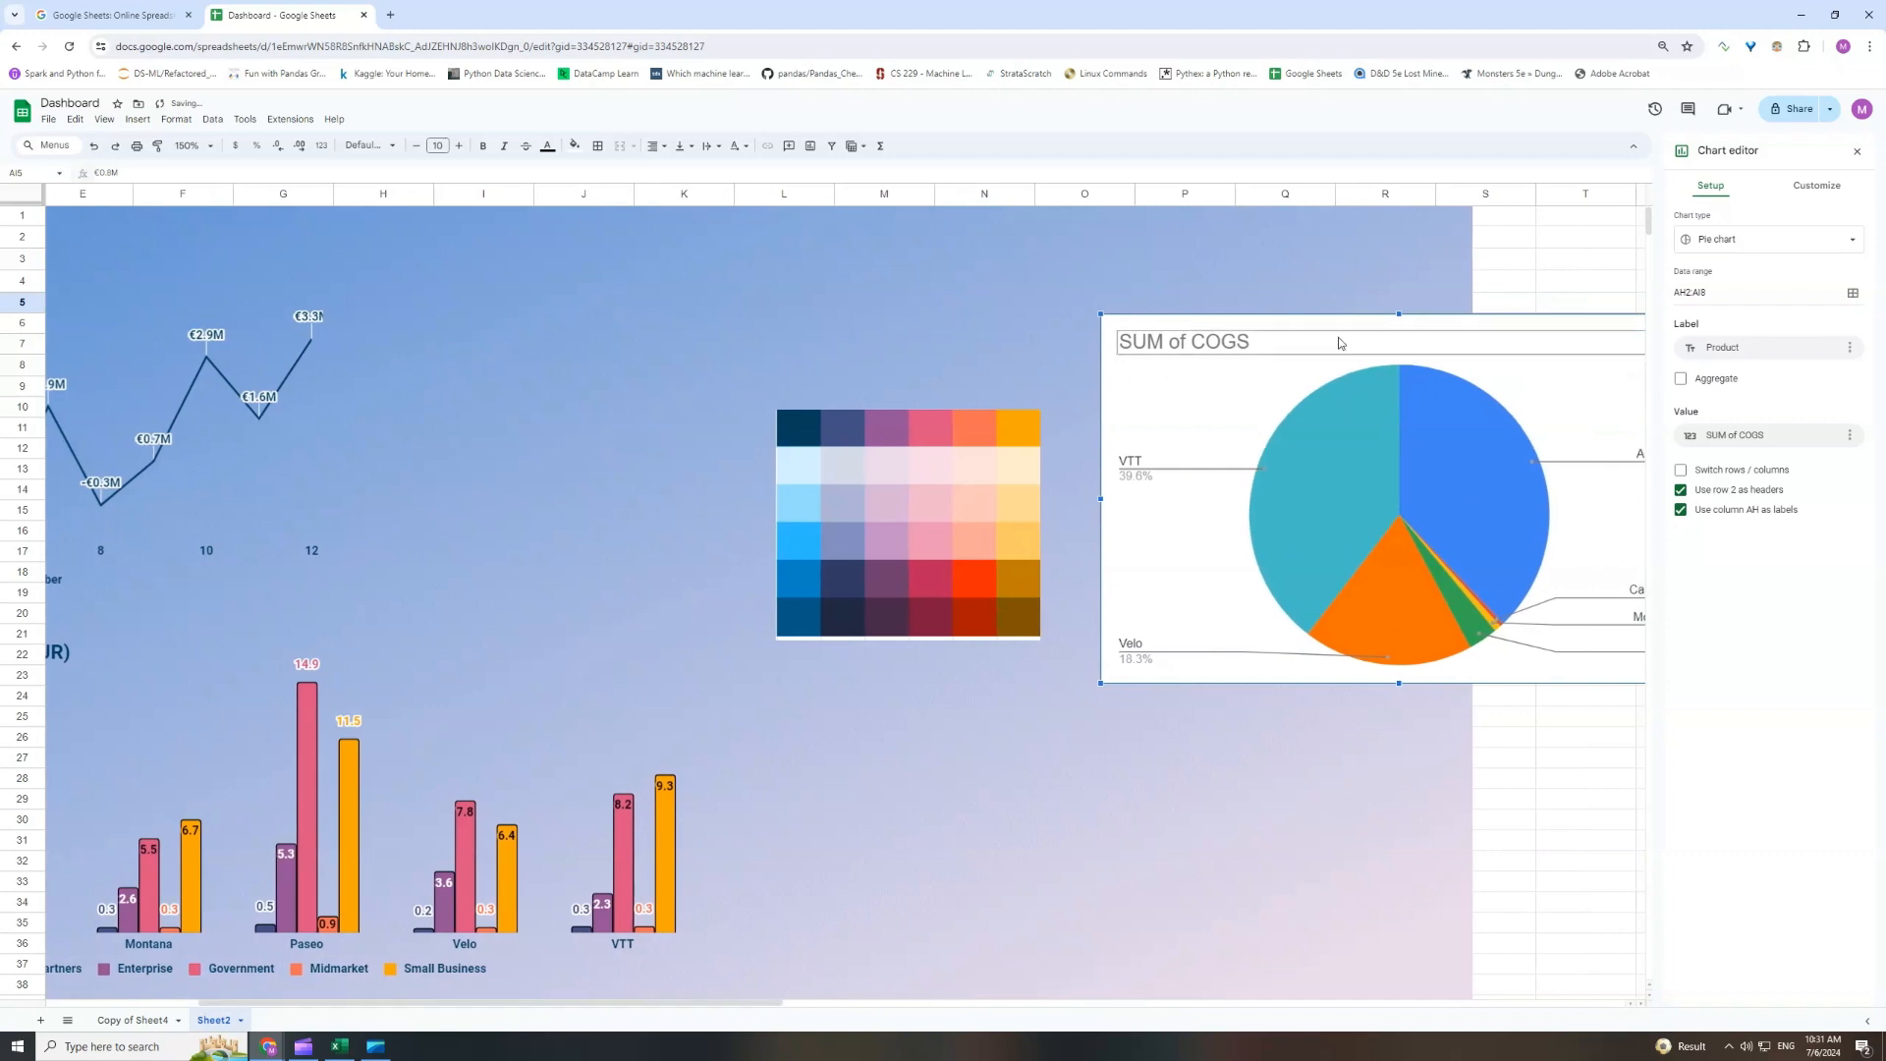
pyautogui.moveTo(1334, 334); pyautogui.dragTo(602, 254)
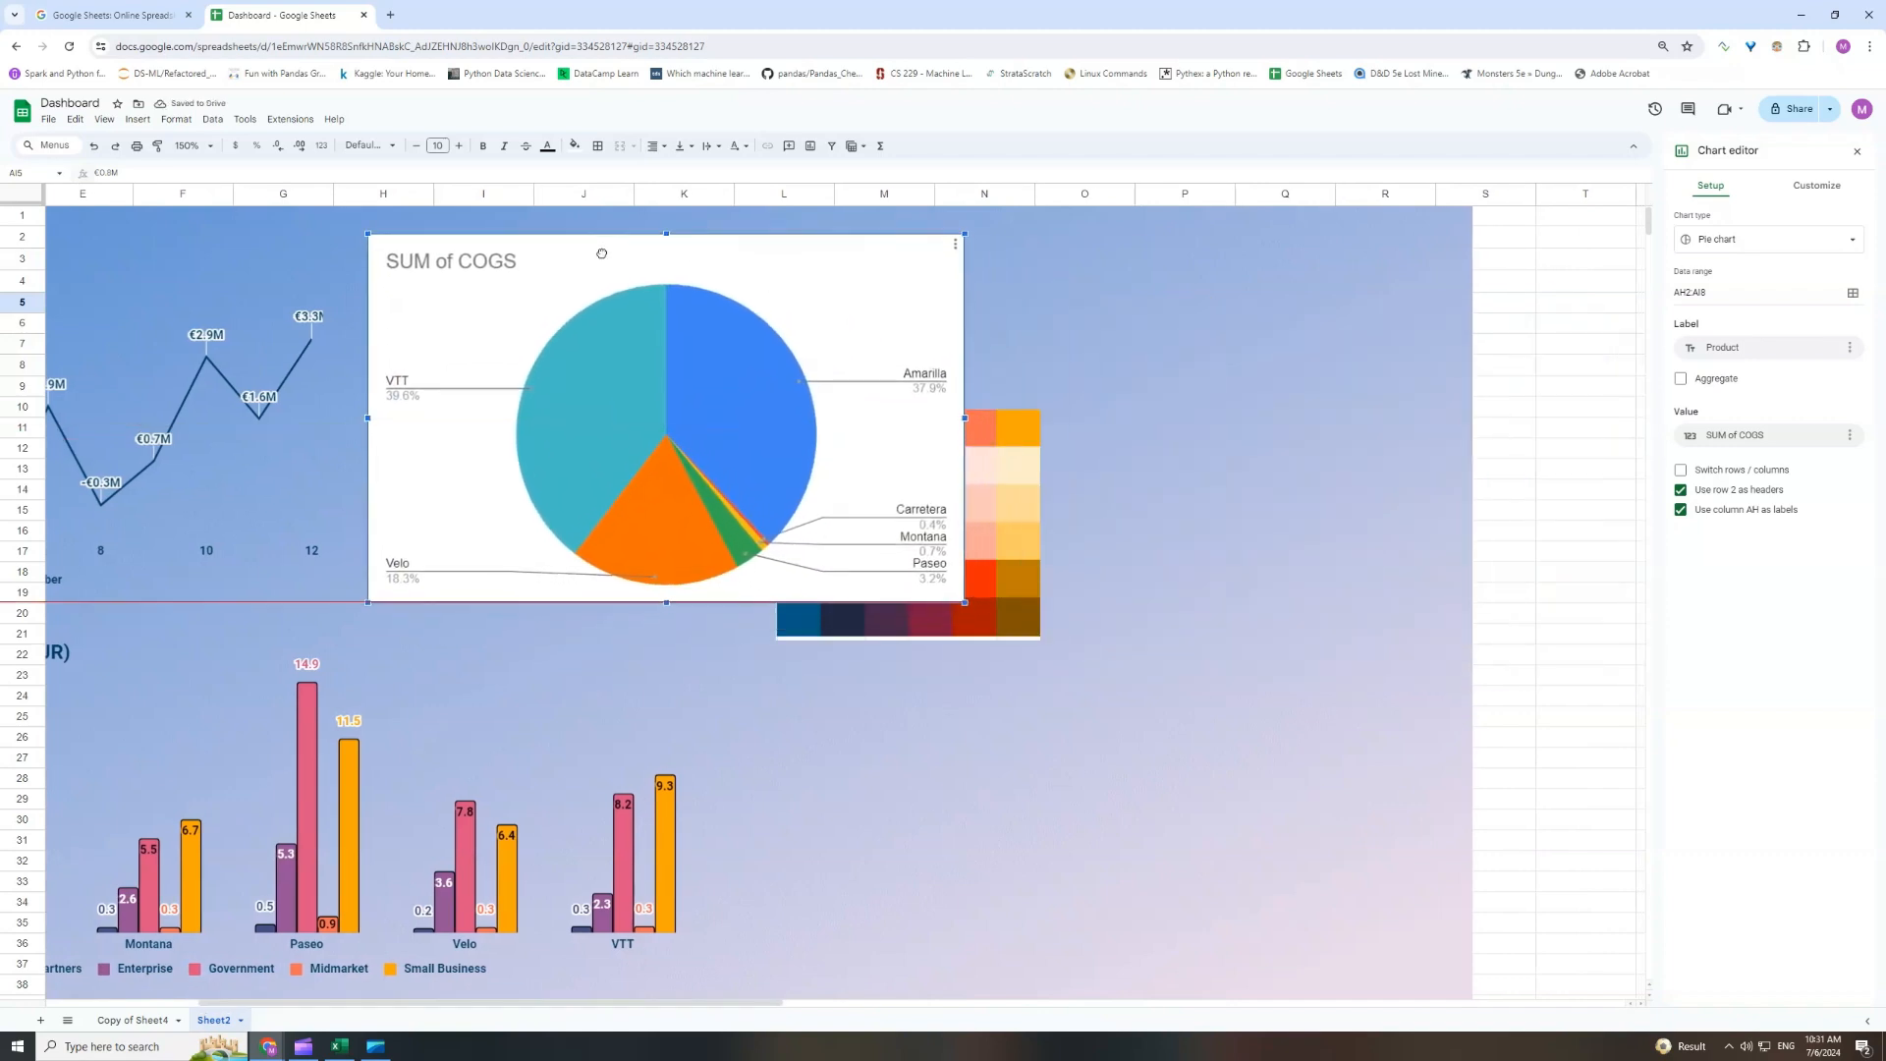
# Set the pie chart's background to none and turn it into a doughnut chart.
pyautogui.click(1816, 185)
pyautogui.click(1722, 217)
pyautogui.click(1702, 280)
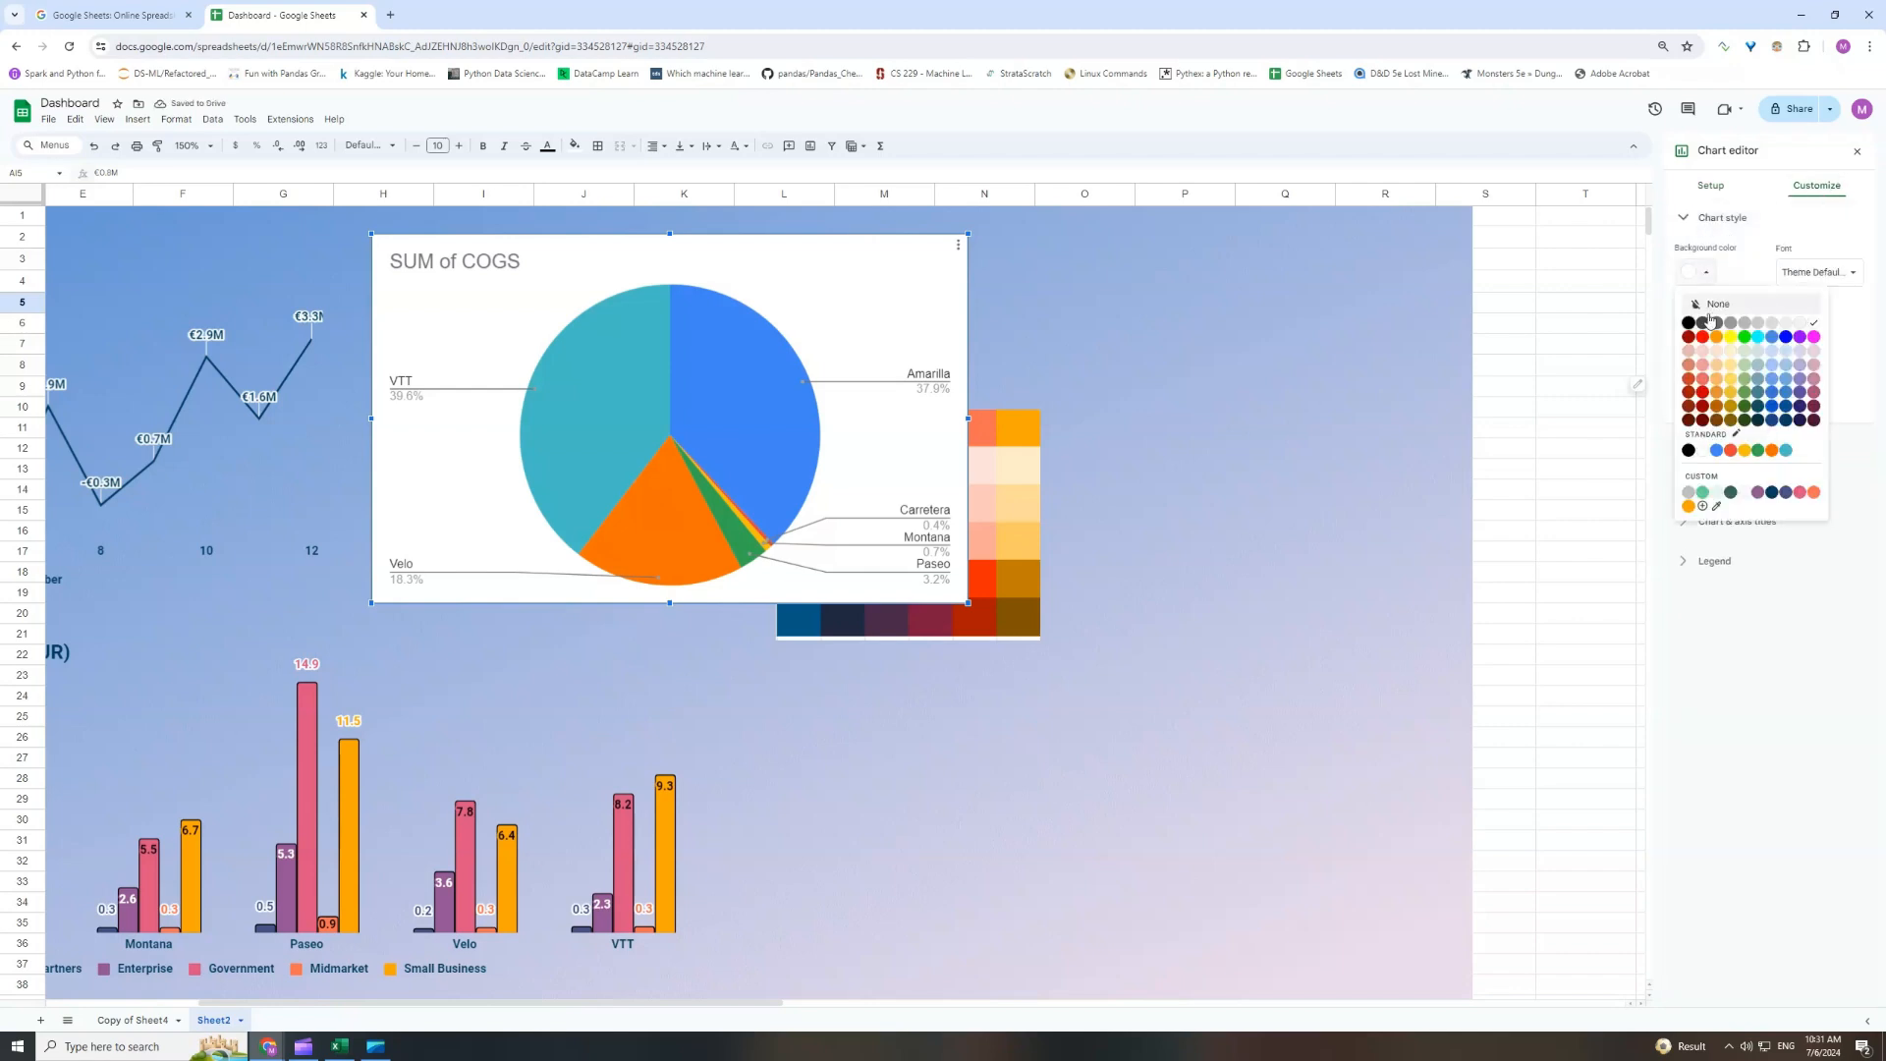
pyautogui.click(1711, 304)
pyautogui.click(1700, 329)
pyautogui.click(1711, 360)
# Title the doughnut chart "Costs of Products" and resize it to a compact size that still leaves room for the product labels.
pyautogui.doubleClick(490, 264)
pyautogui.write('Costs of Products')
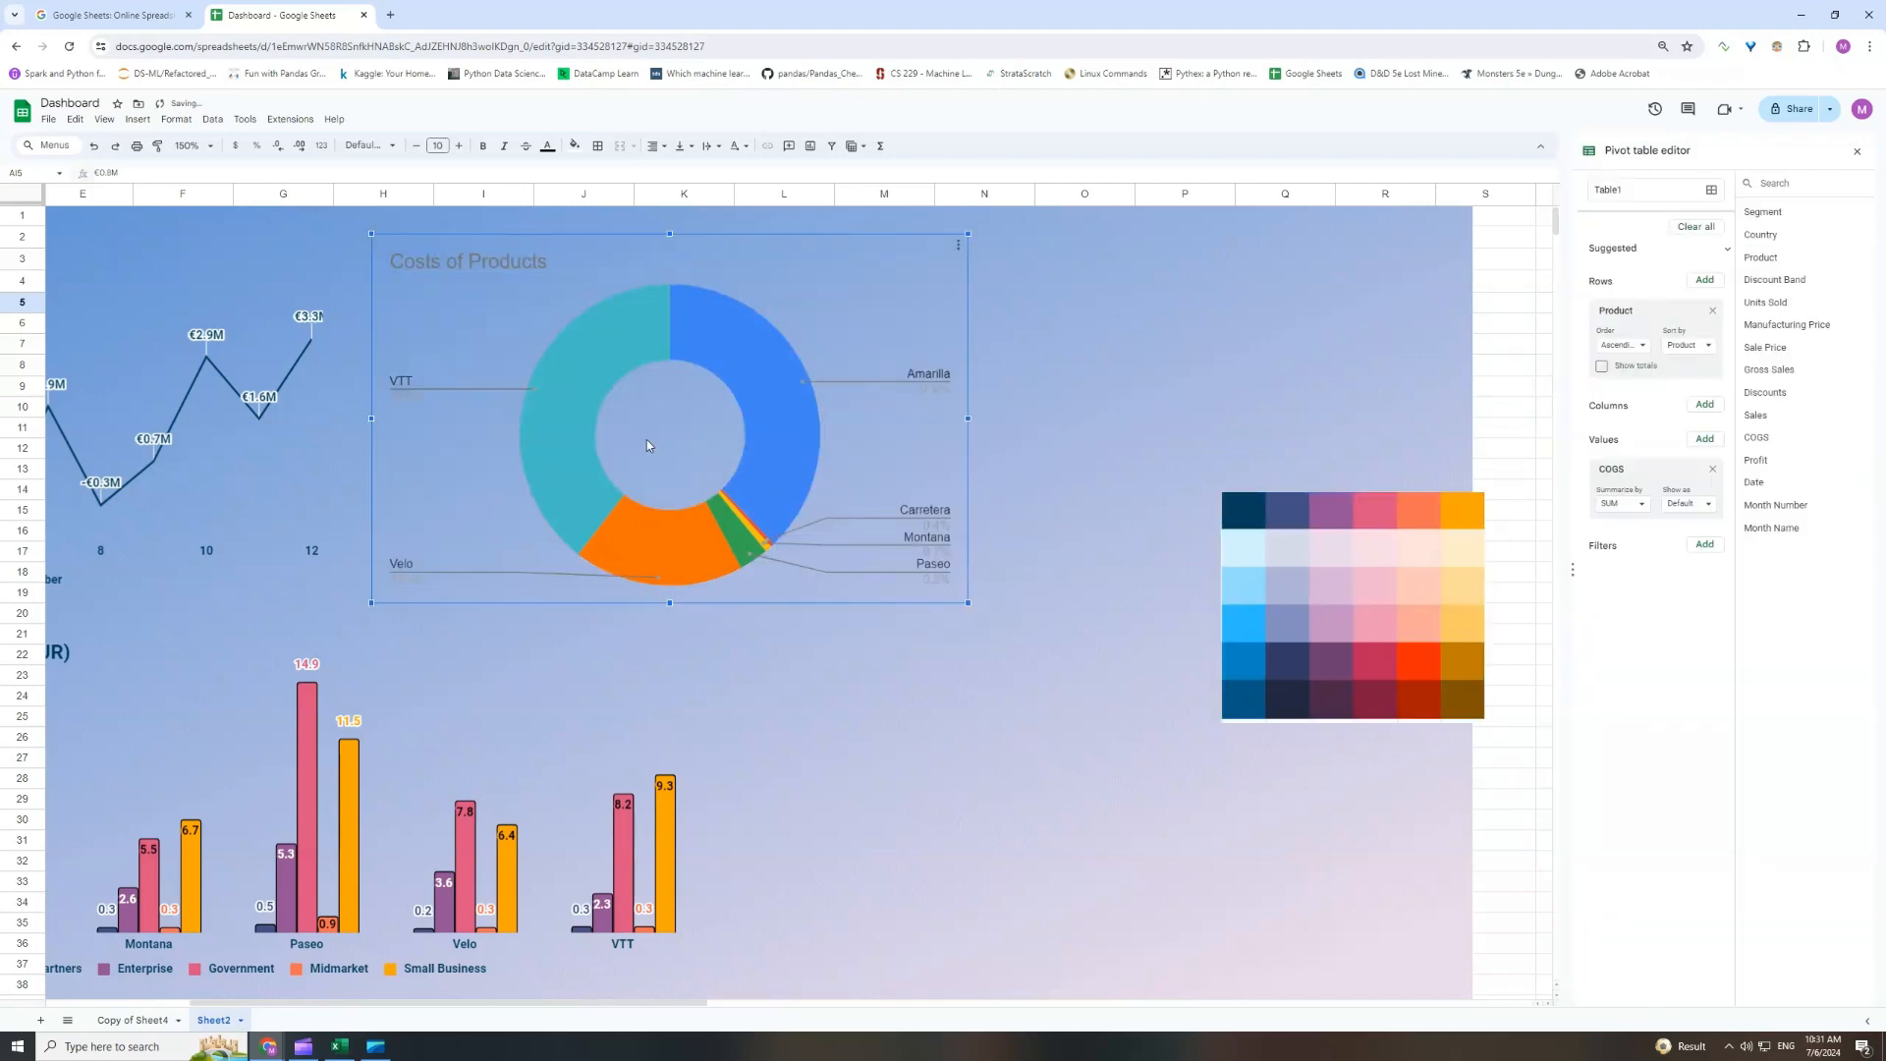
pyautogui.moveTo(967, 419); pyautogui.dragTo(729, 436)
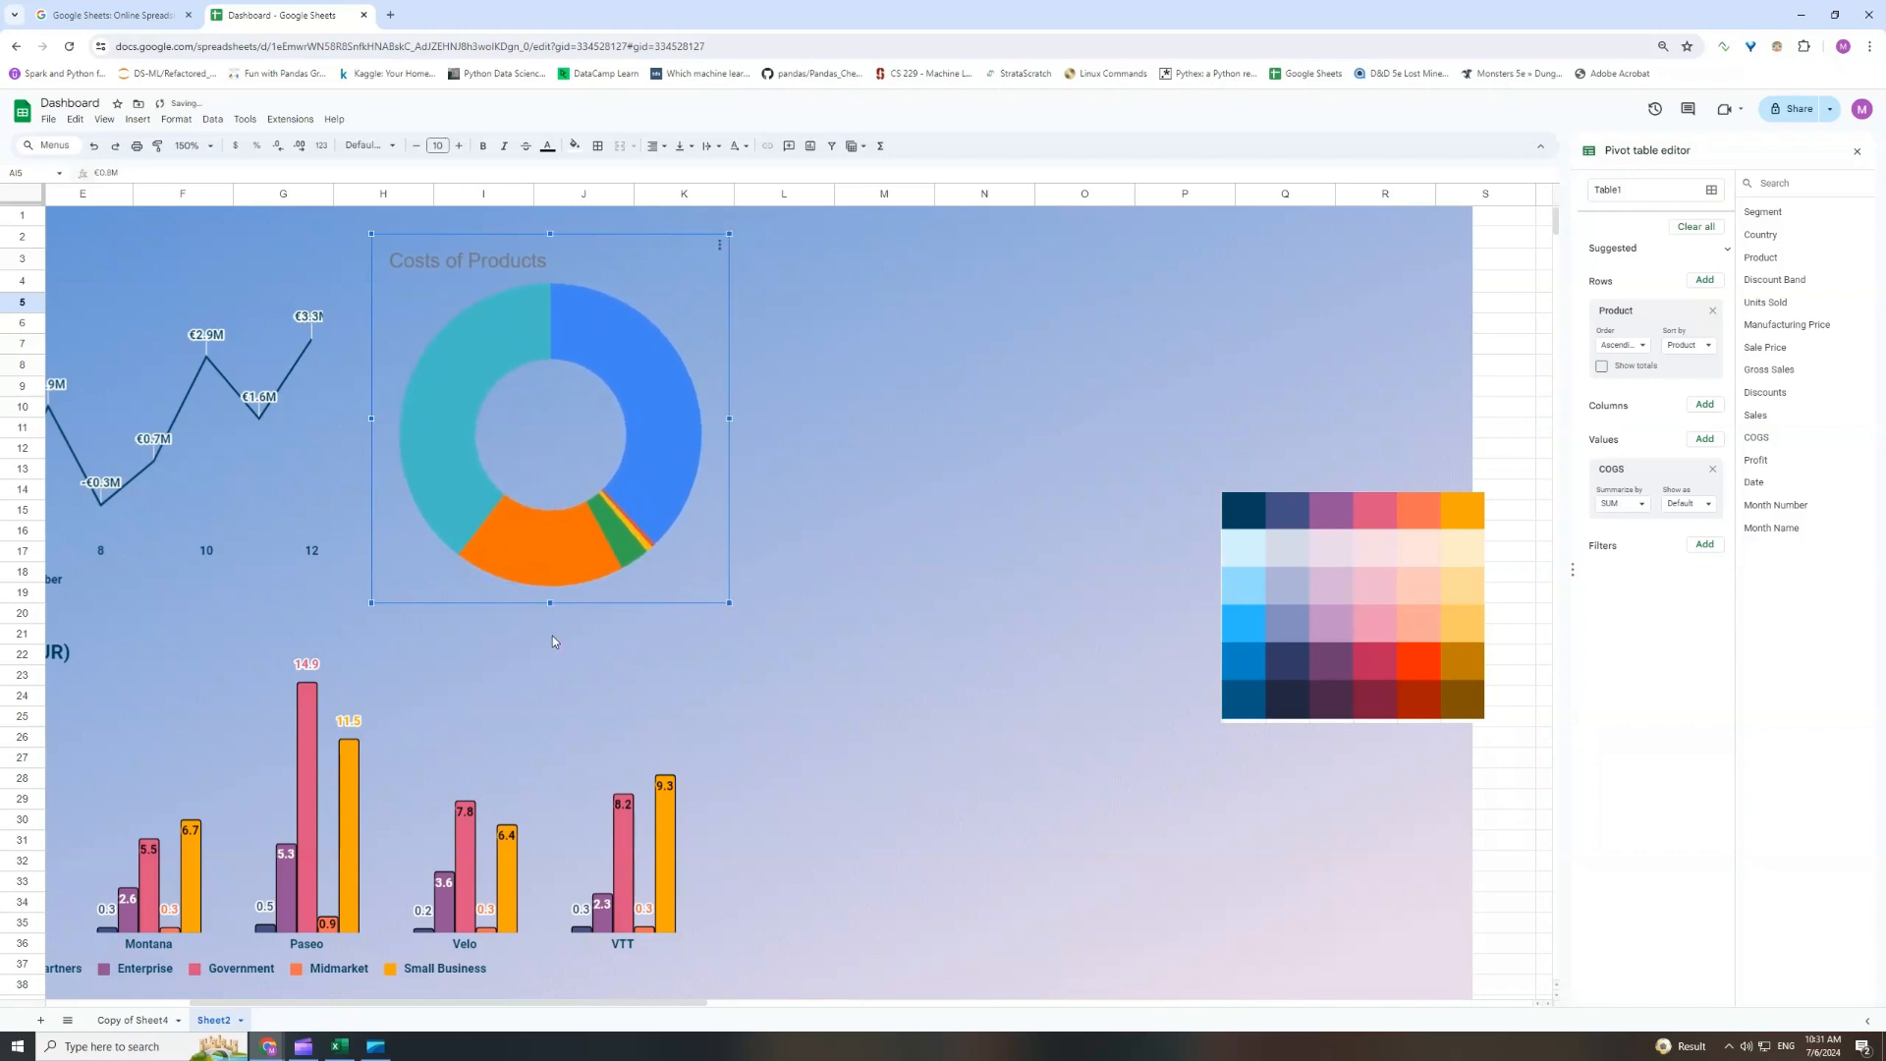
pyautogui.doubleClick(617, 445)
pyautogui.click(1744, 492)
pyautogui.click(1719, 257)
pyautogui.click(1707, 616)
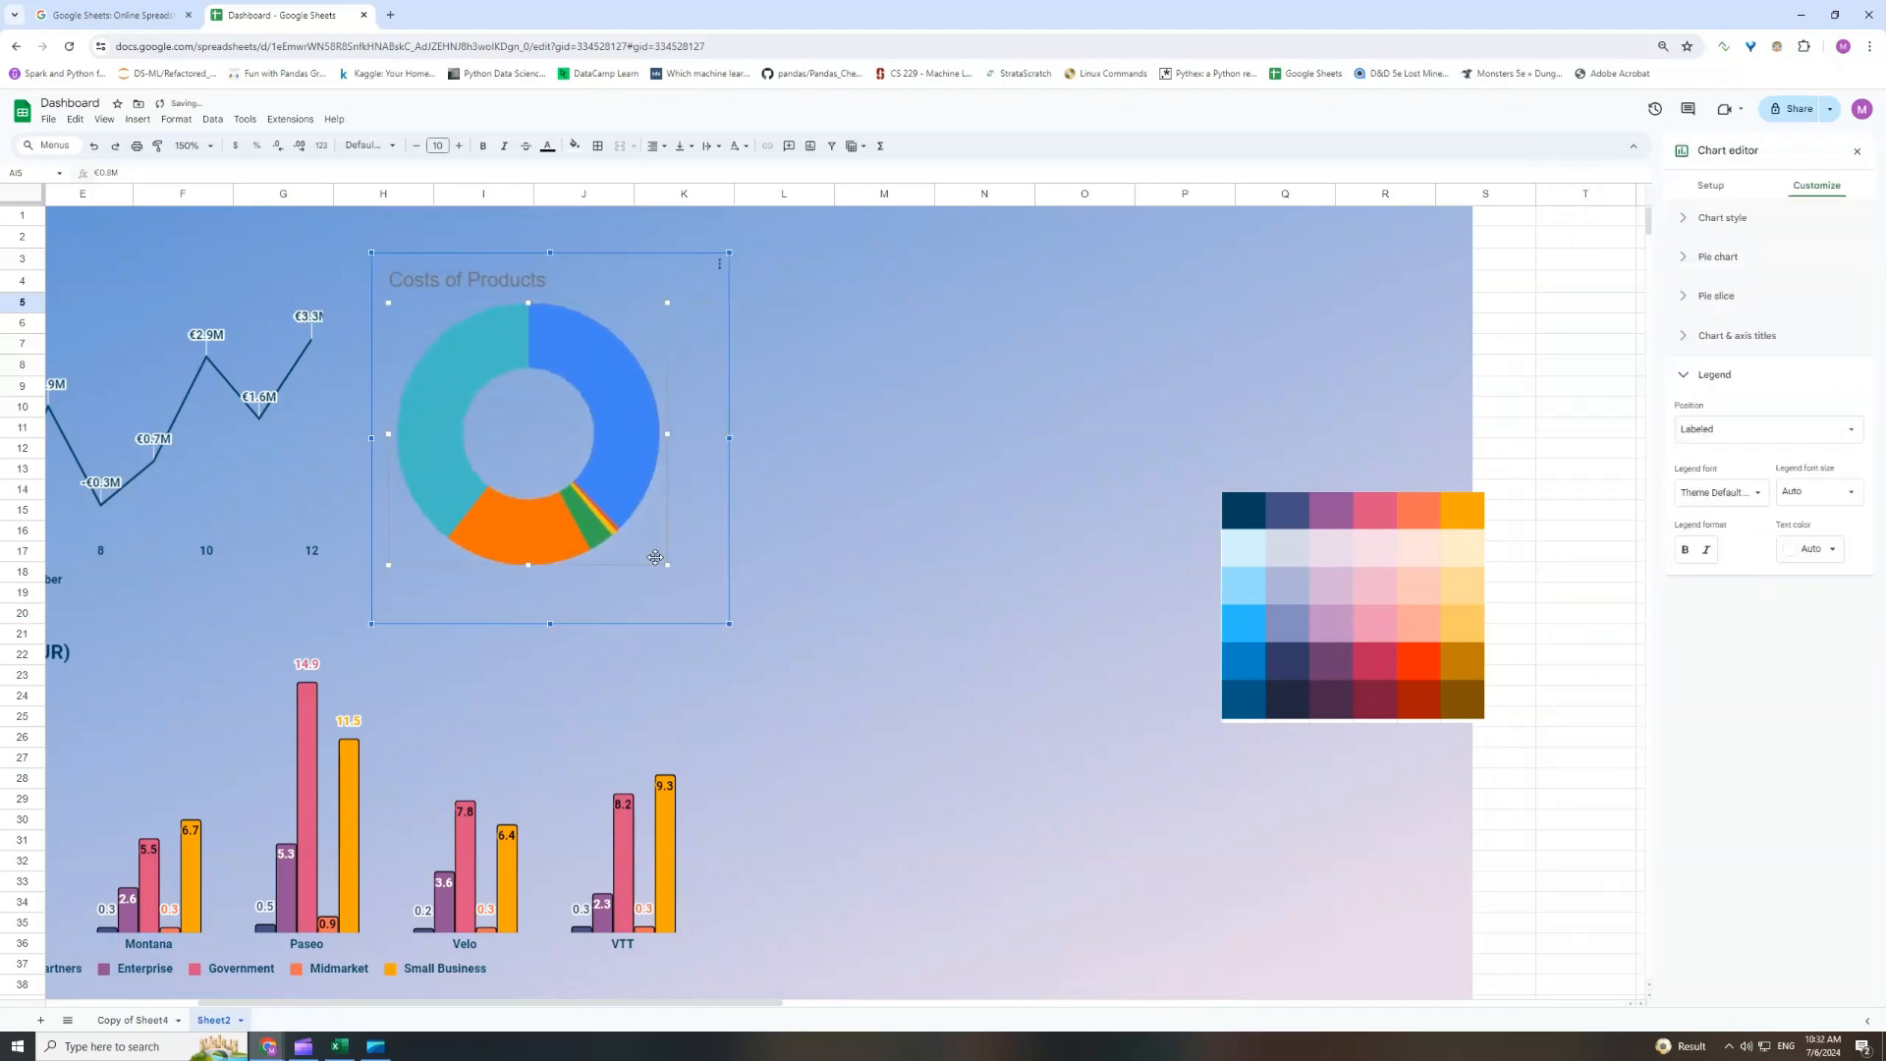
pyautogui.moveTo(728, 438); pyautogui.dragTo(837, 438)
pyautogui.moveTo(603, 624); pyautogui.dragTo(602, 573)
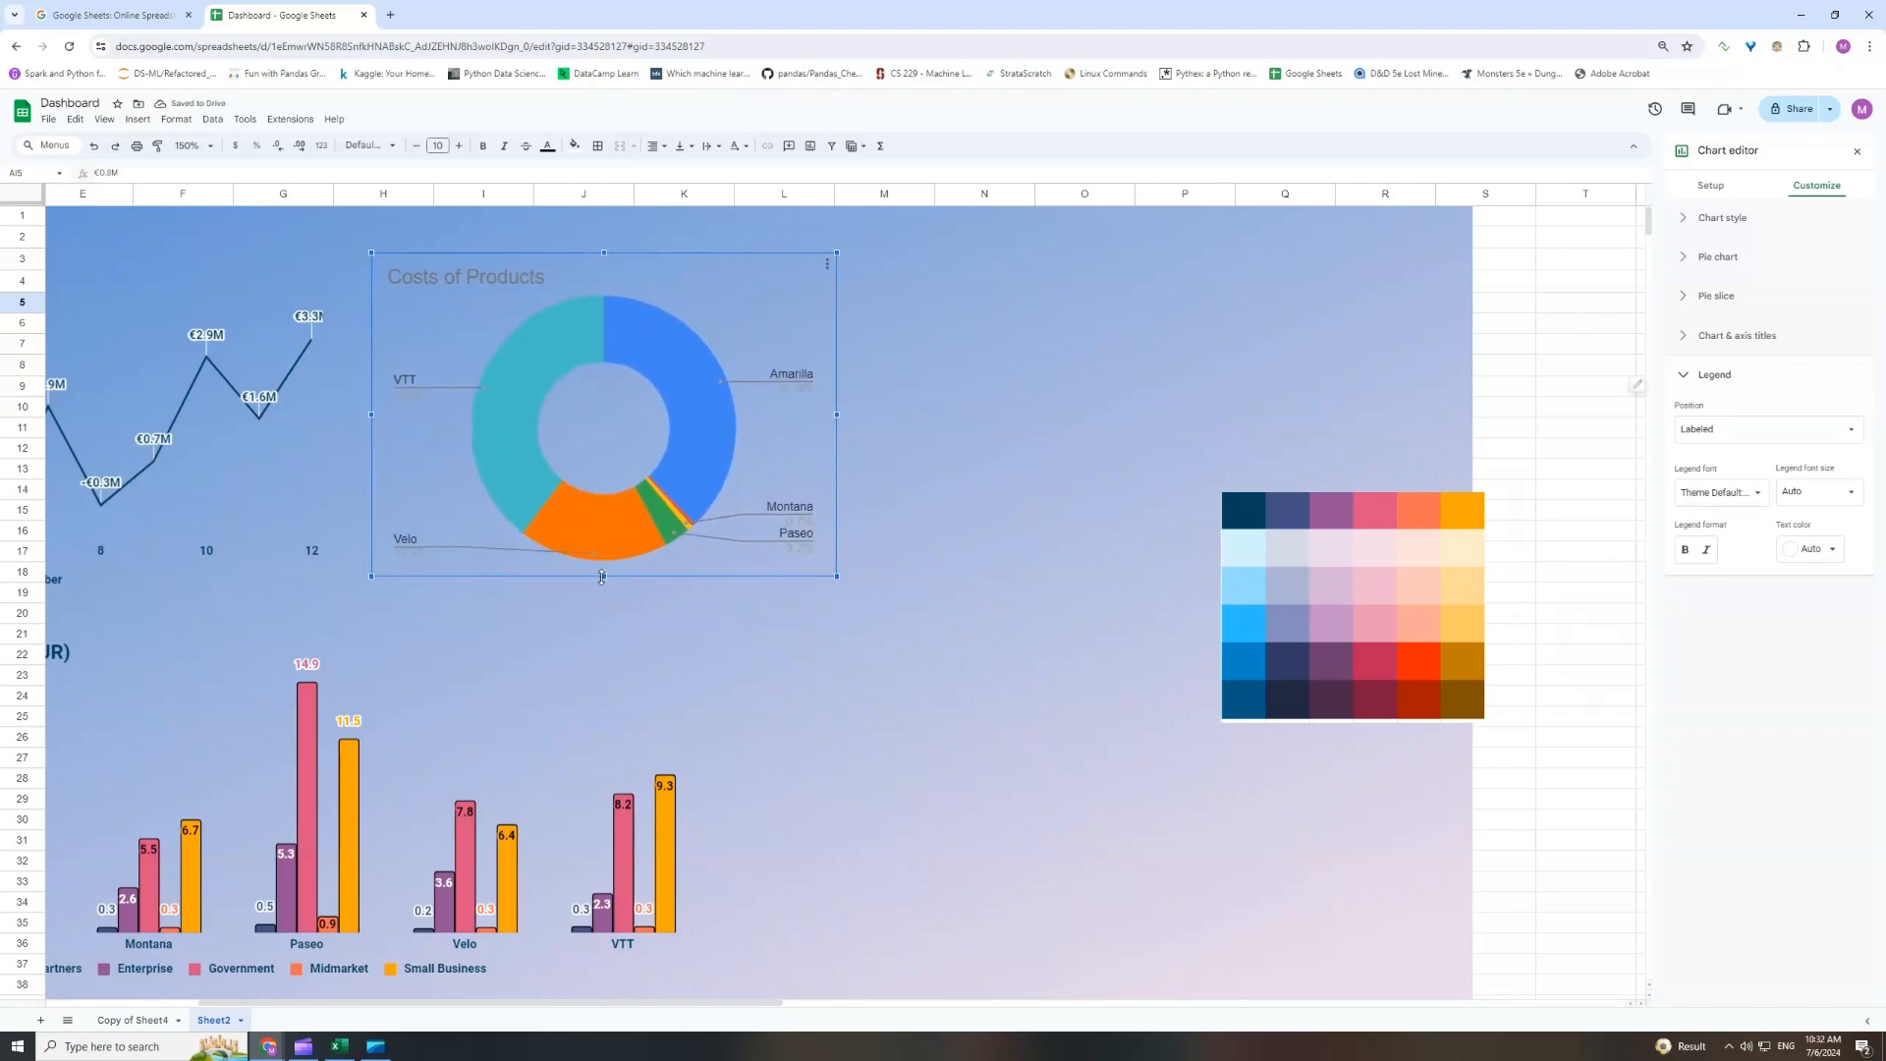
# Widen the Segment-Product Sales chart to the doughnut chart's right edge and enlarge the doughnut within its own chart.
pyautogui.hscroll(-4, 838, 863)
pyautogui.click(1232, 811)
pyautogui.moveTo(1234, 810); pyautogui.dragTo(1251, 811)
pyautogui.click(1131, 401)
pyautogui.moveTo(1017, 299); pyautogui.dragTo(1012, 284)
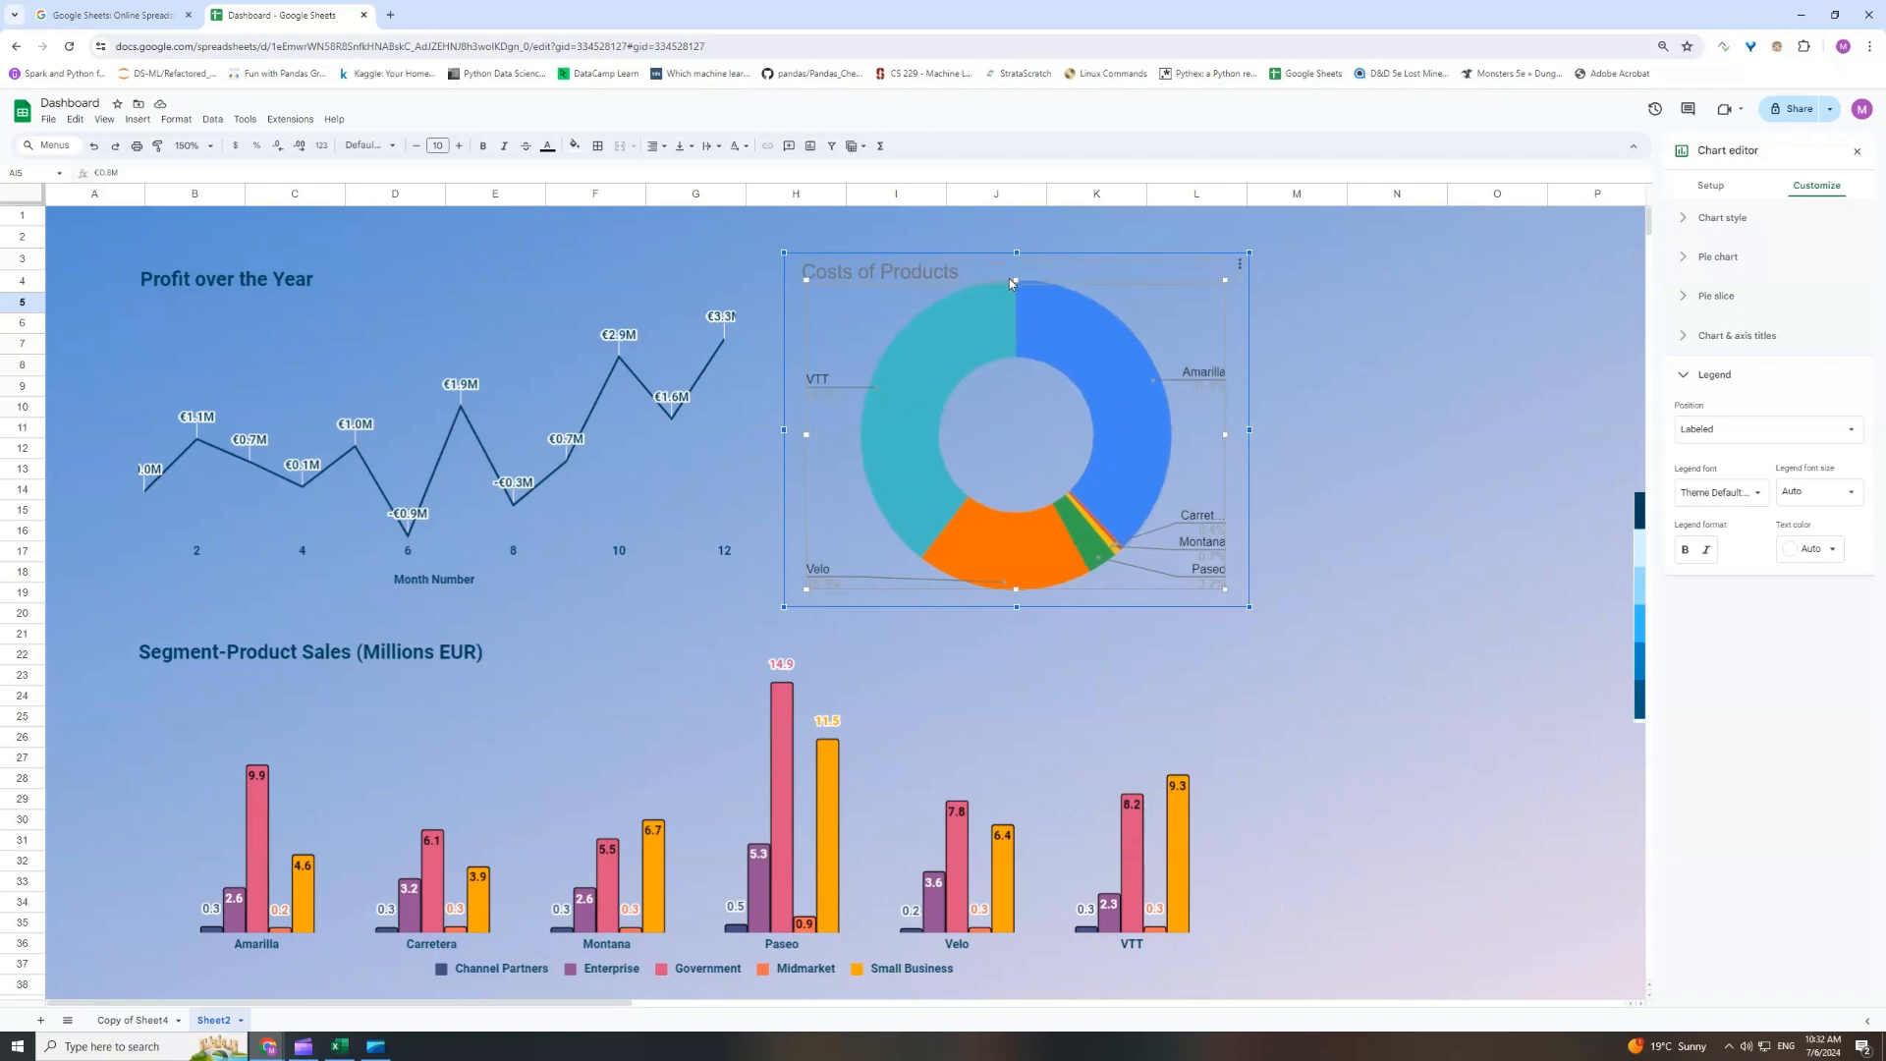
# Colour the Amarilla, Carretera and Montana slices with the palette's dark navy, indigo and purple.
pyautogui.click(1811, 549)
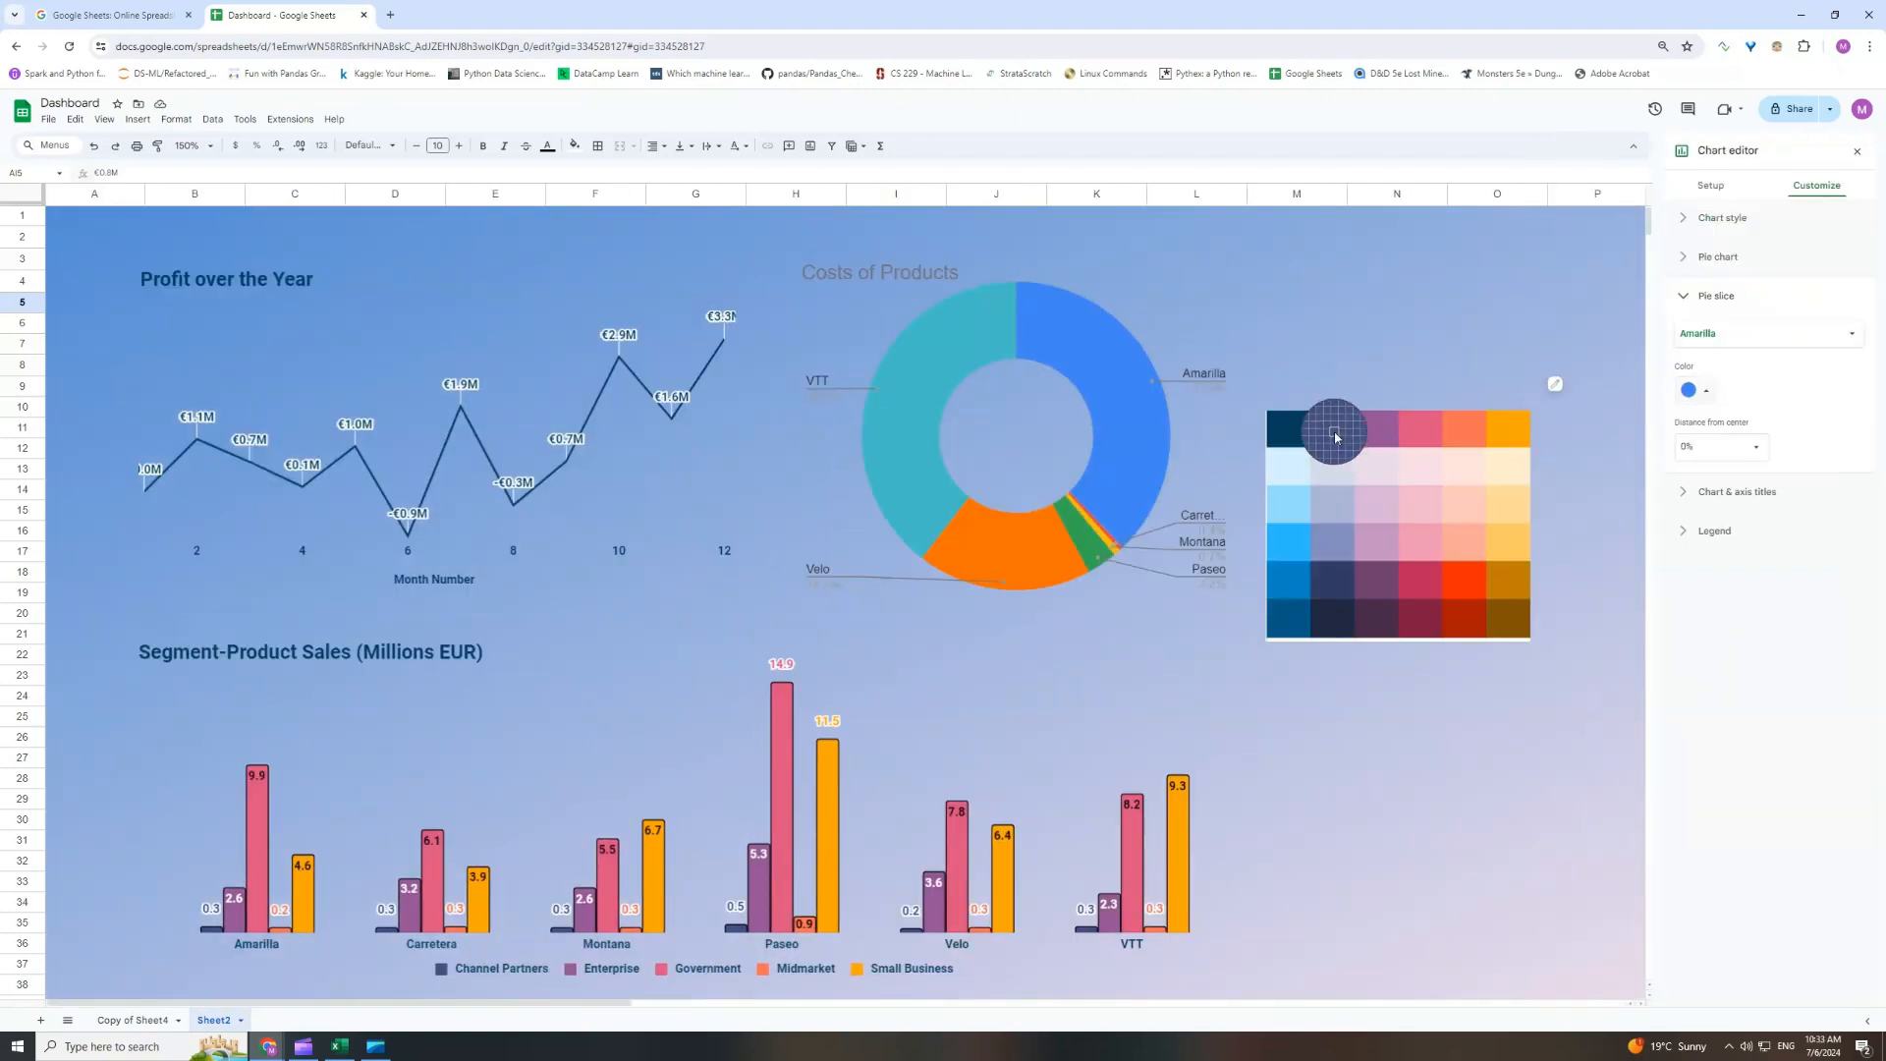
pyautogui.click(1285, 429)
pyautogui.click(1766, 334)
pyautogui.click(1714, 361)
pyautogui.click(1694, 390)
pyautogui.click(1695, 619)
pyautogui.click(1333, 430)
pyautogui.click(1767, 334)
pyautogui.click(1714, 362)
pyautogui.click(1374, 431)
# Colour the Paseo, Velo and VTT slices with the palette's pink, coral and orange-yellow, and outline the slices in black.
pyautogui.click(1767, 334)
pyautogui.click(1714, 361)
pyautogui.click(1695, 390)
pyautogui.click(1699, 622)
pyautogui.click(1420, 430)
pyautogui.click(1766, 334)
pyautogui.click(1714, 362)
pyautogui.click(1510, 429)
pyautogui.click(1766, 334)
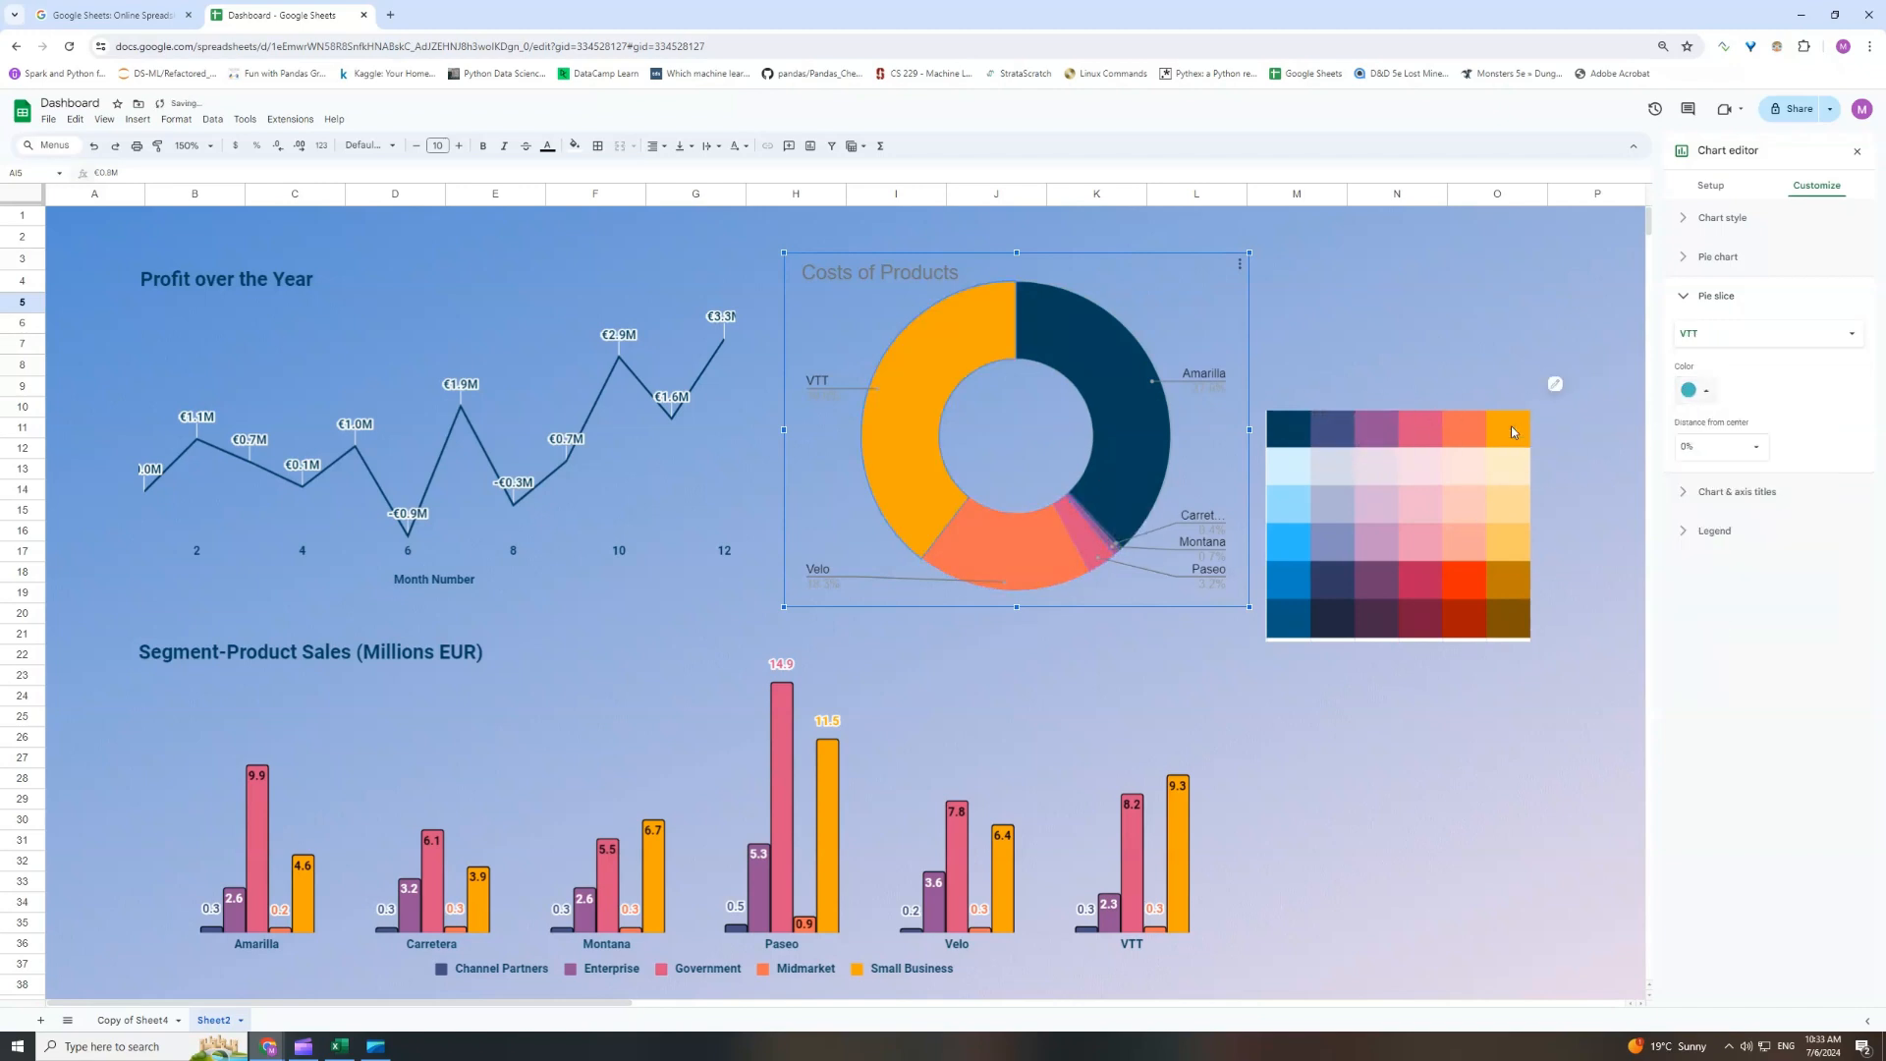
pyautogui.click(1714, 361)
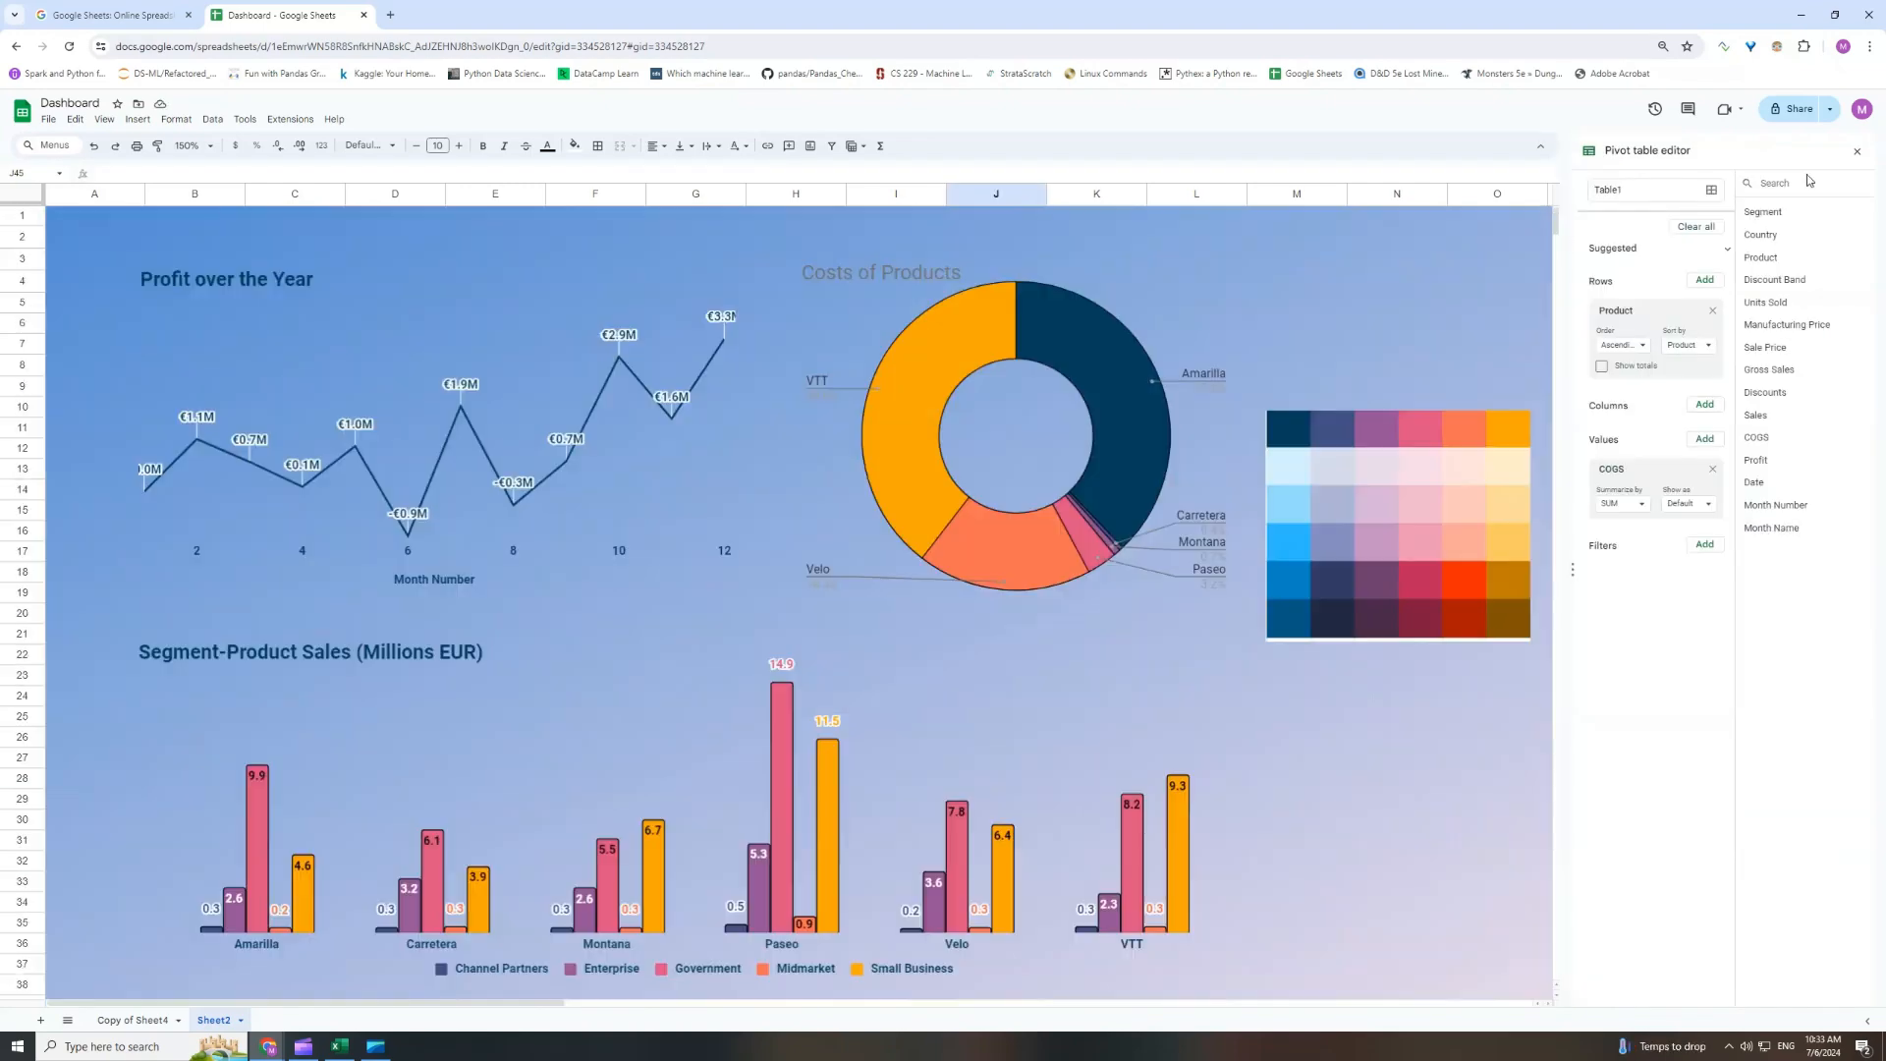
# Make the doughnut chart's title and slice labels bold dark navy and close the chart editor.
pyautogui.click(1857, 150)
pyautogui.doubleClick(1016, 429)
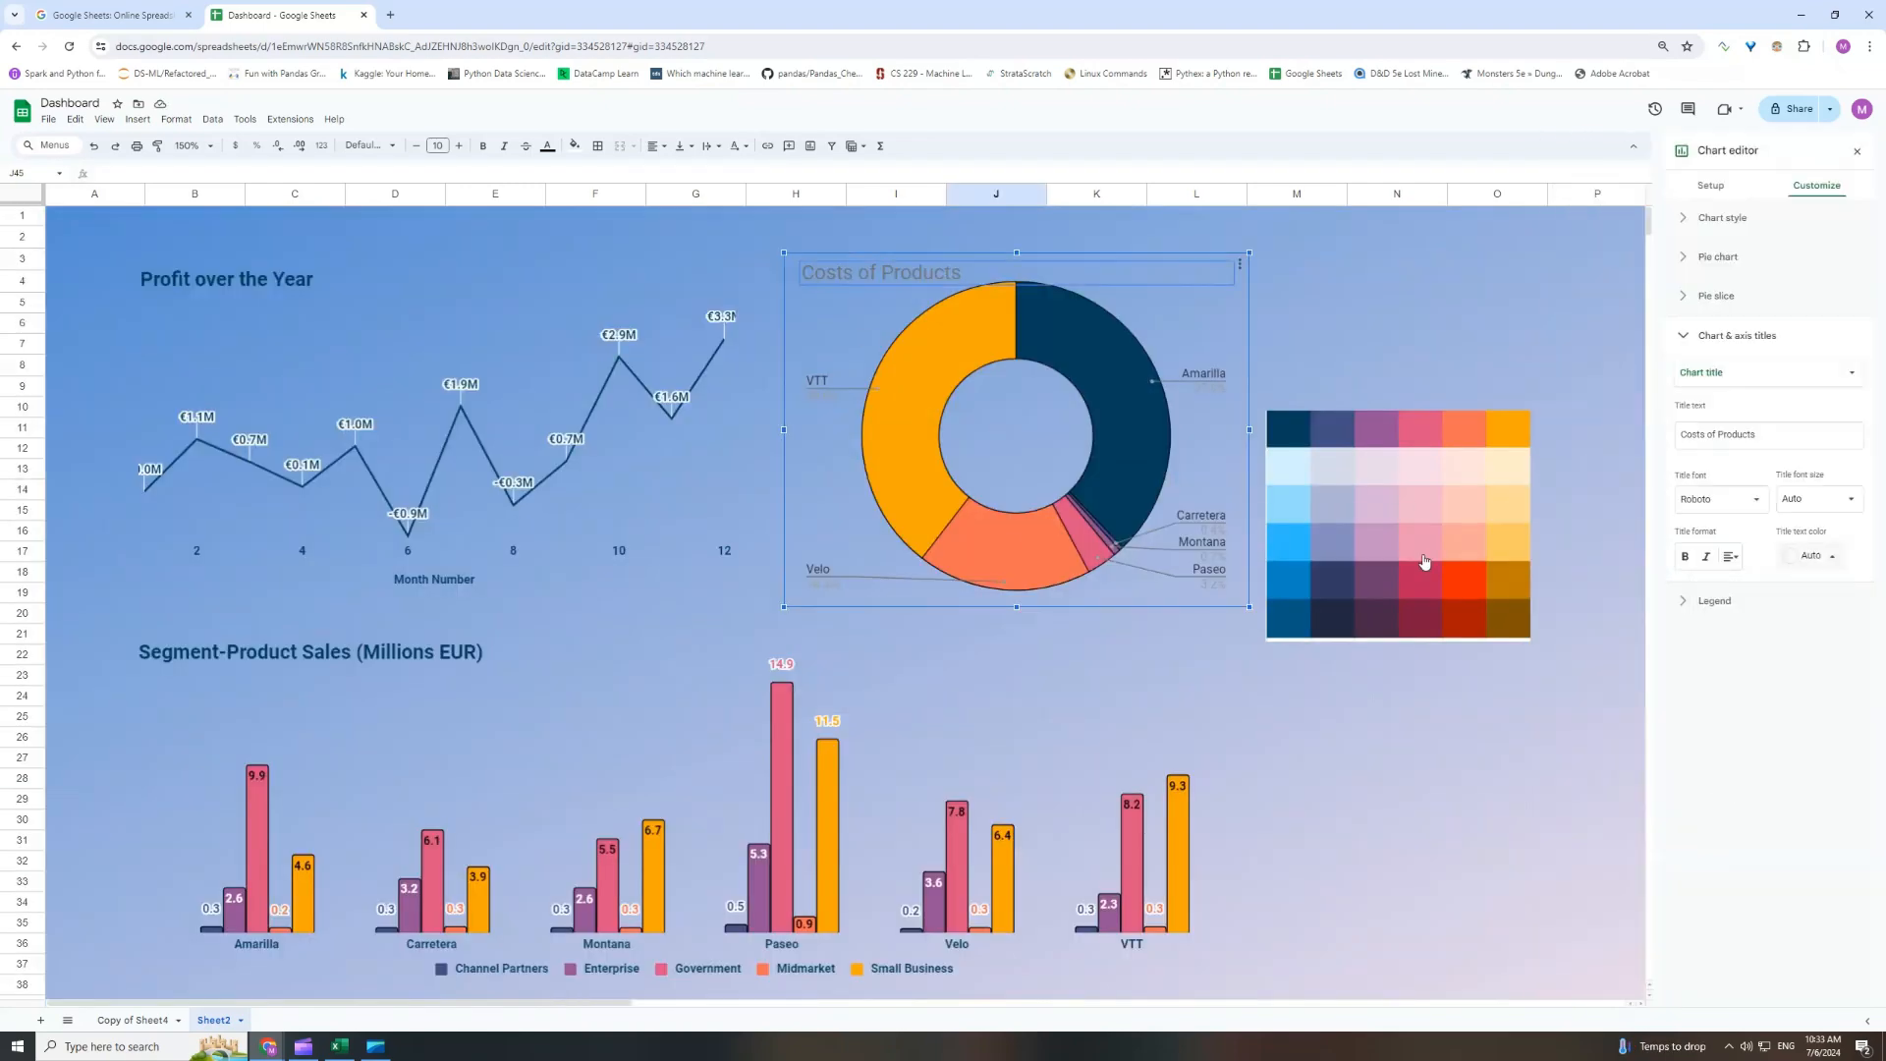
pyautogui.click(1684, 556)
pyautogui.click(1201, 543)
pyautogui.click(1810, 556)
pyautogui.click(1728, 783)
pyautogui.click(1685, 556)
pyautogui.click(1857, 150)
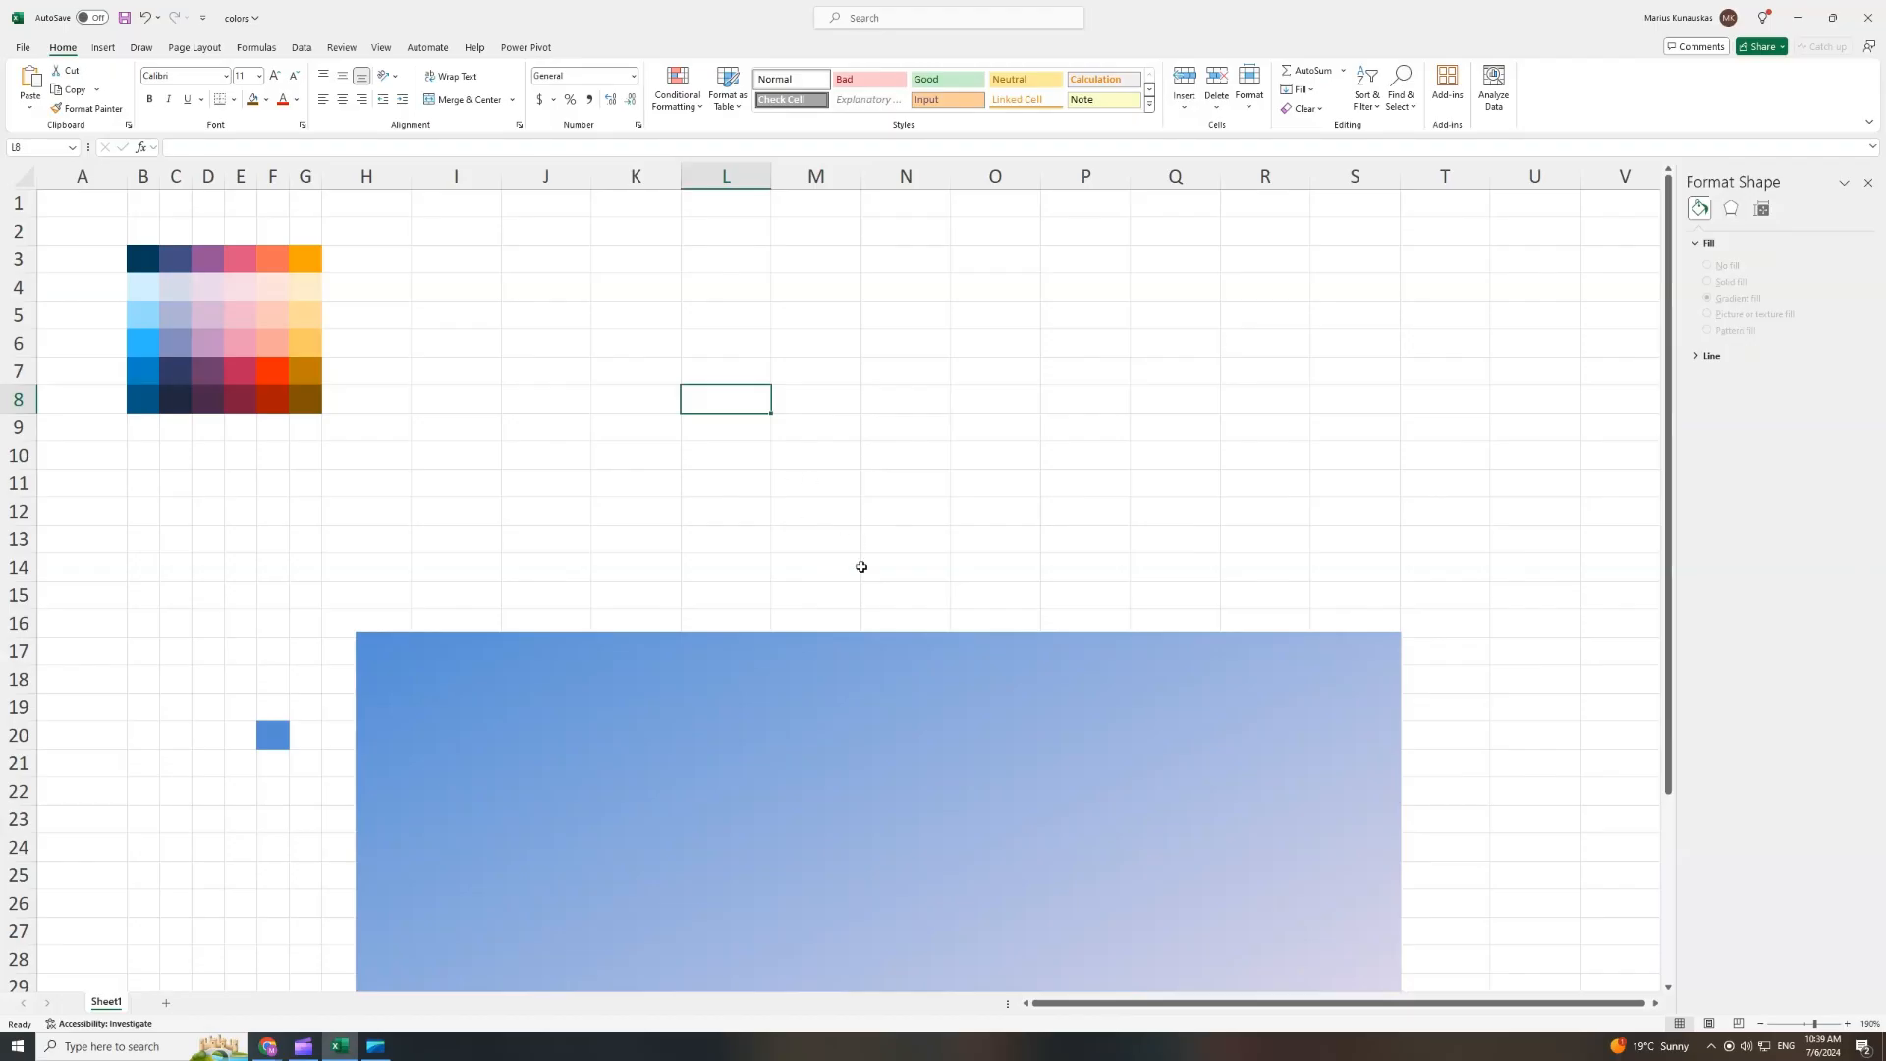
# In the Excel colors workbook, duplicate the gradient rectangle above the original and shrink the copy to about 3.05 by 1.75 inches.
pyautogui.click(854, 755)
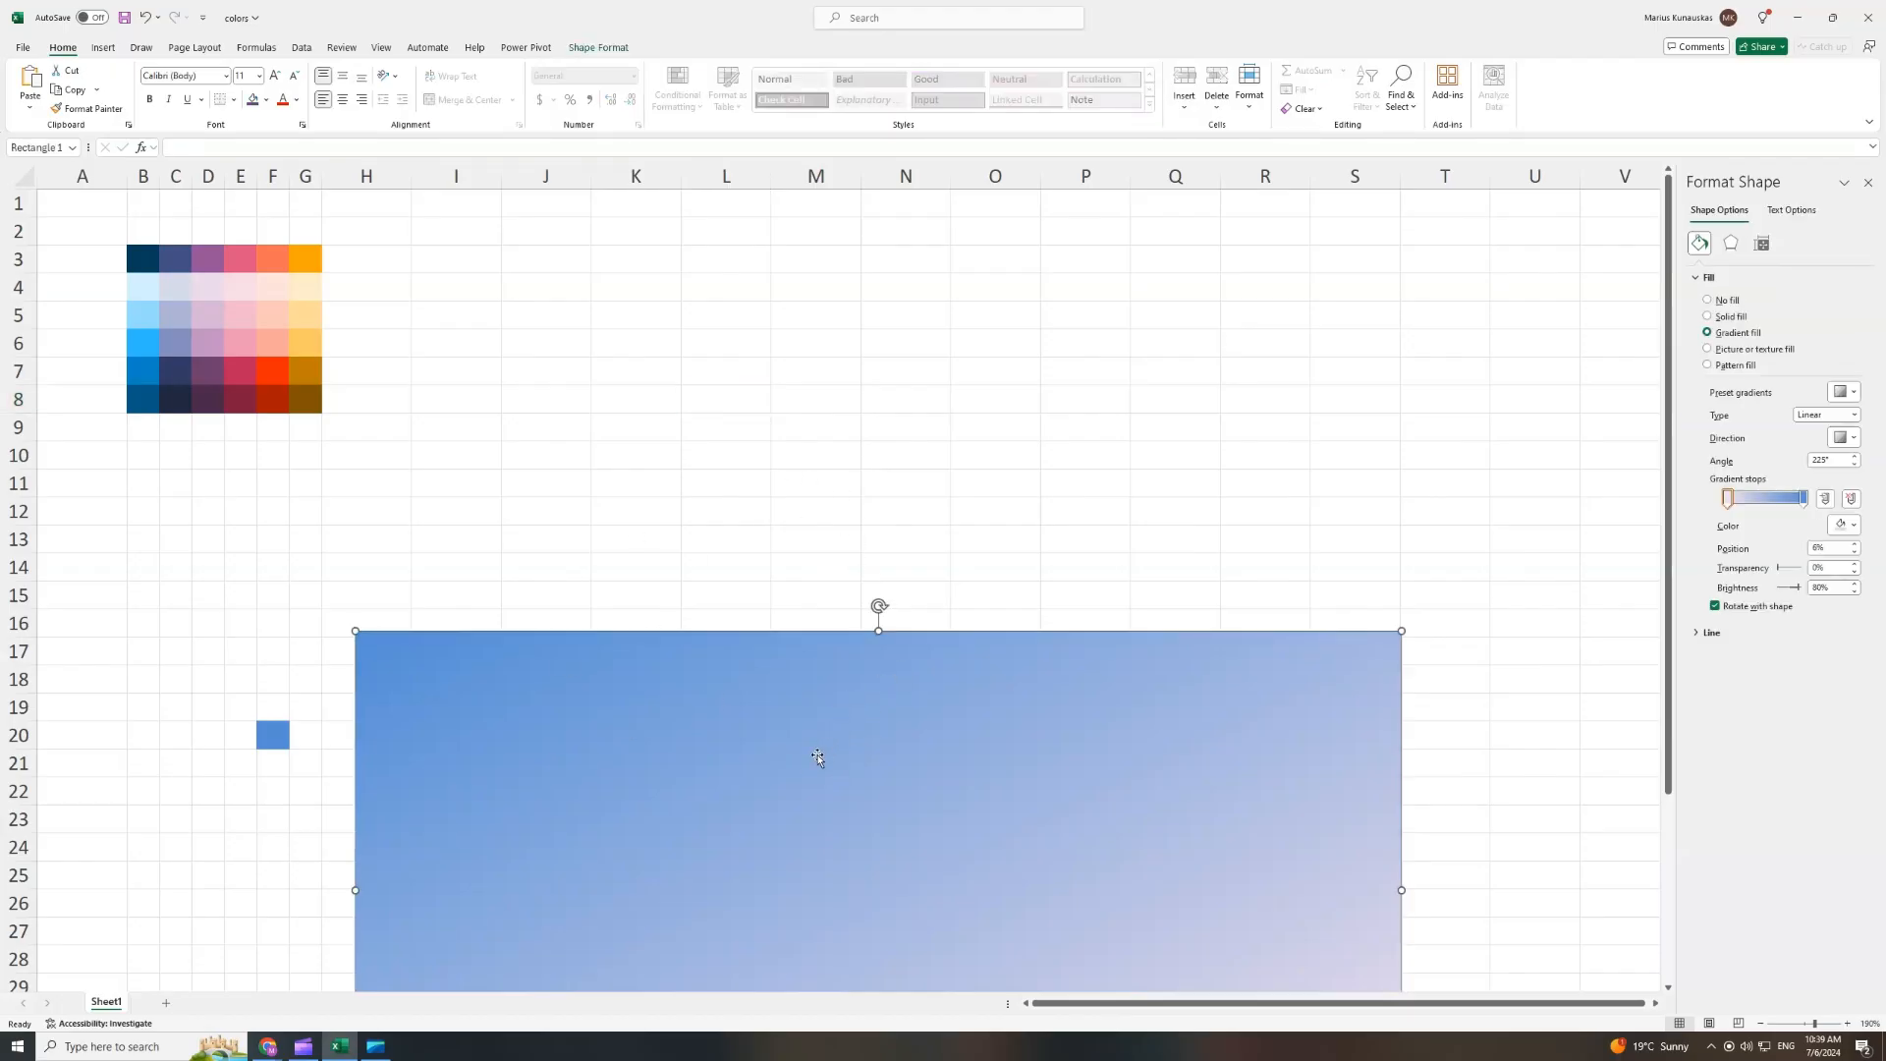
pyautogui.click(696, 438)
pyautogui.hotkey('ctrl', 'v')
pyautogui.moveTo(1006, 649); pyautogui.dragTo(686, 481)
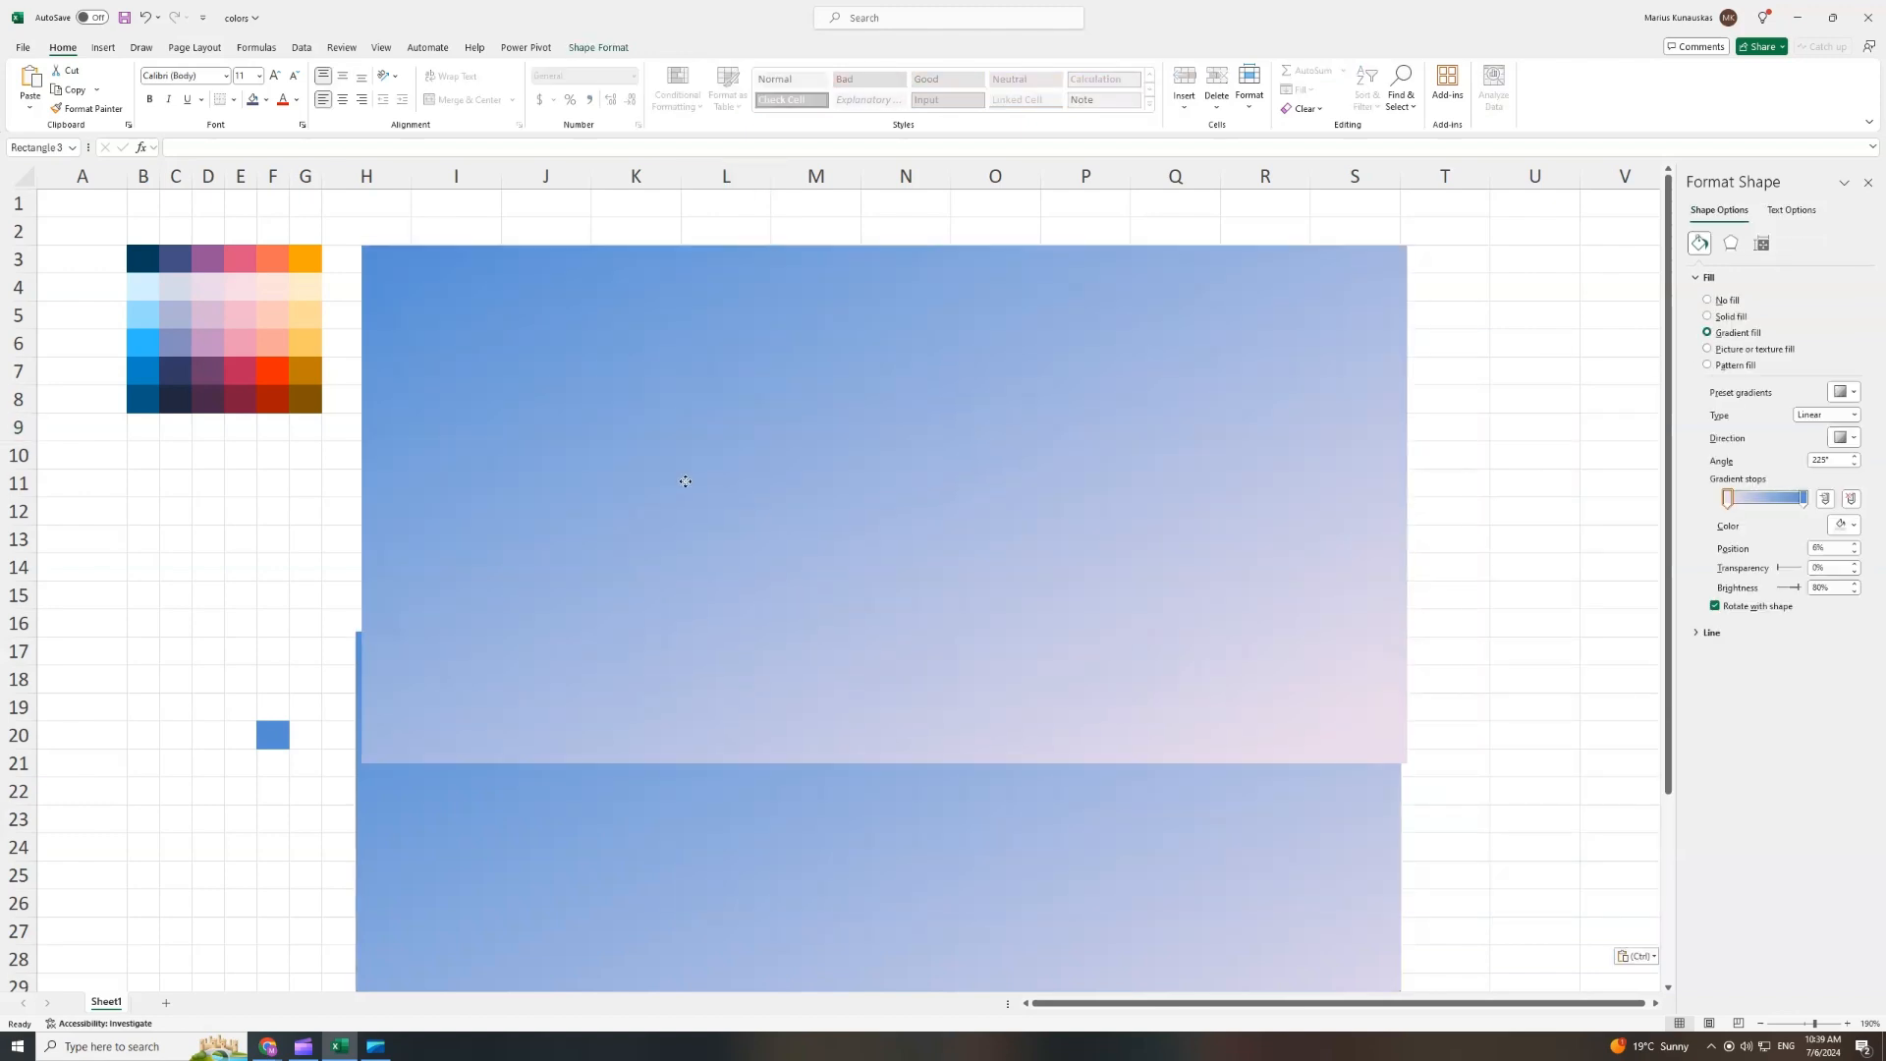
pyautogui.moveTo(1405, 767); pyautogui.dragTo(863, 510)
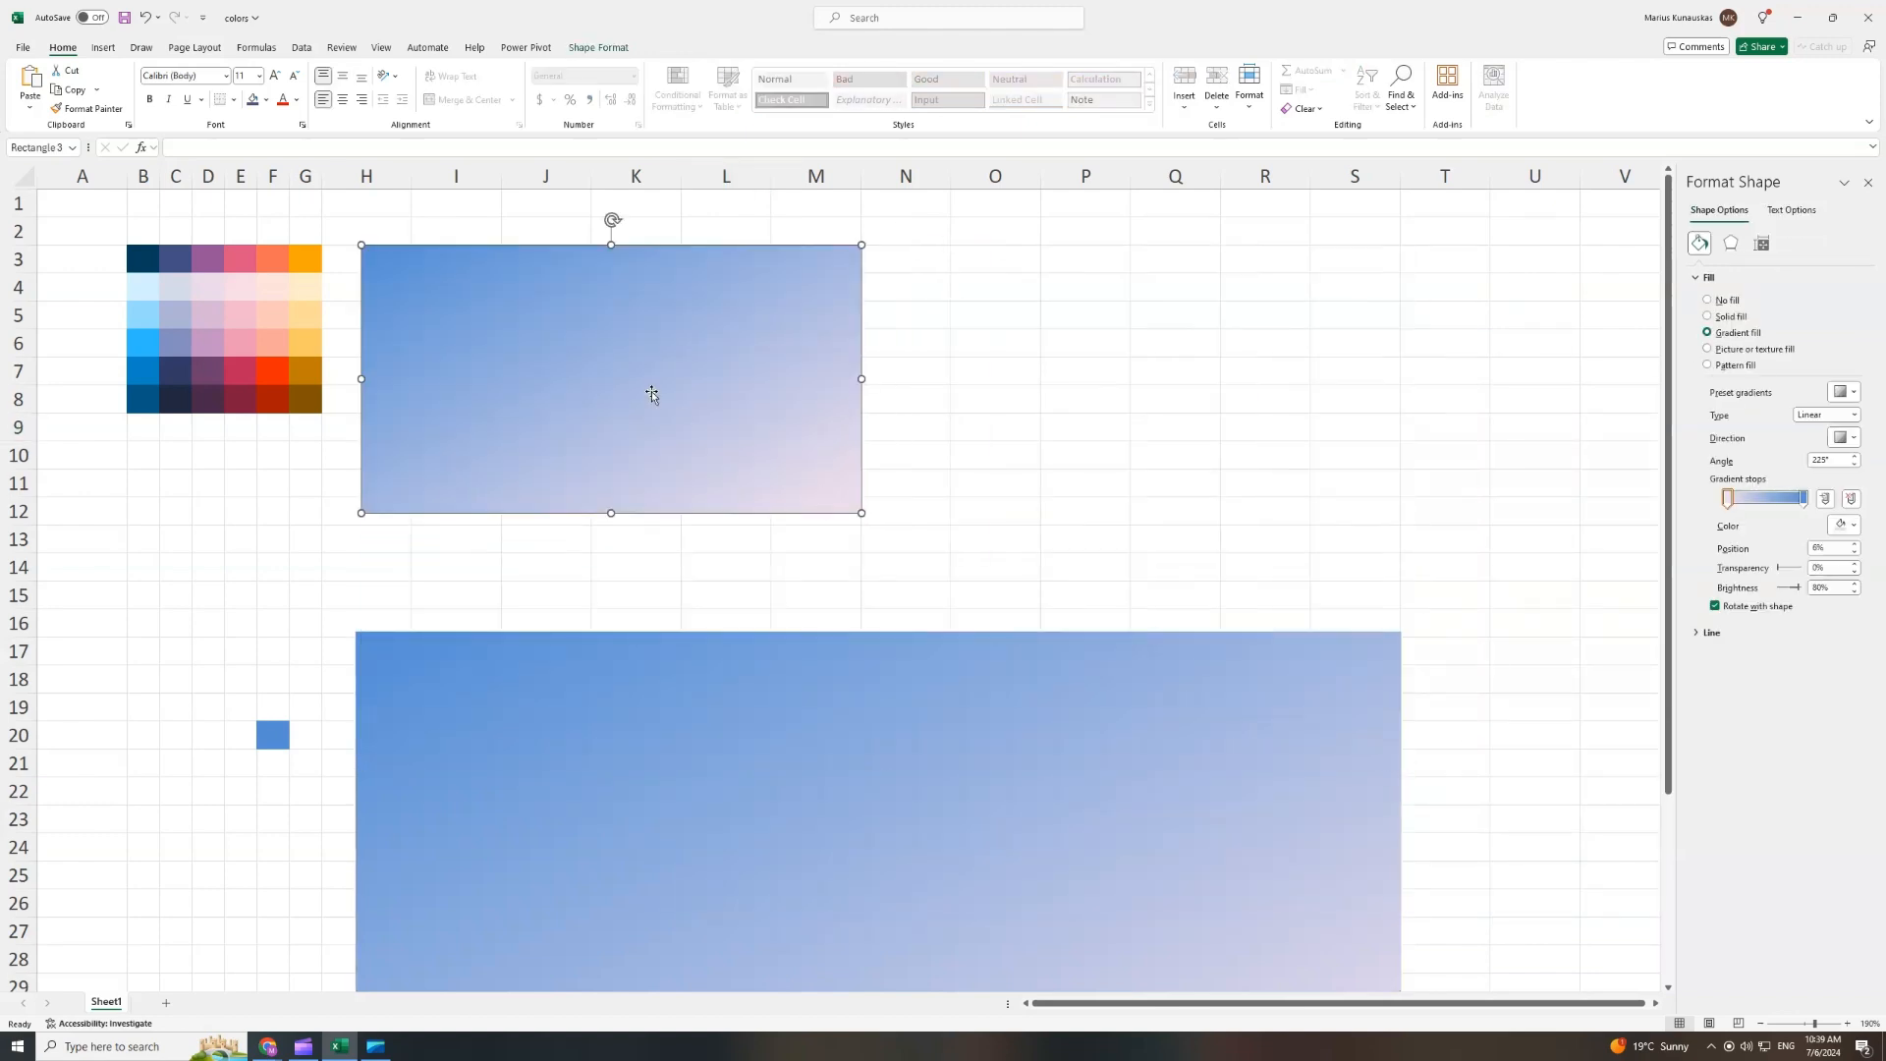
pyautogui.moveTo(659, 335); pyautogui.dragTo(820, 369)
pyautogui.moveTo(775, 293); pyautogui.dragTo(774, 311)
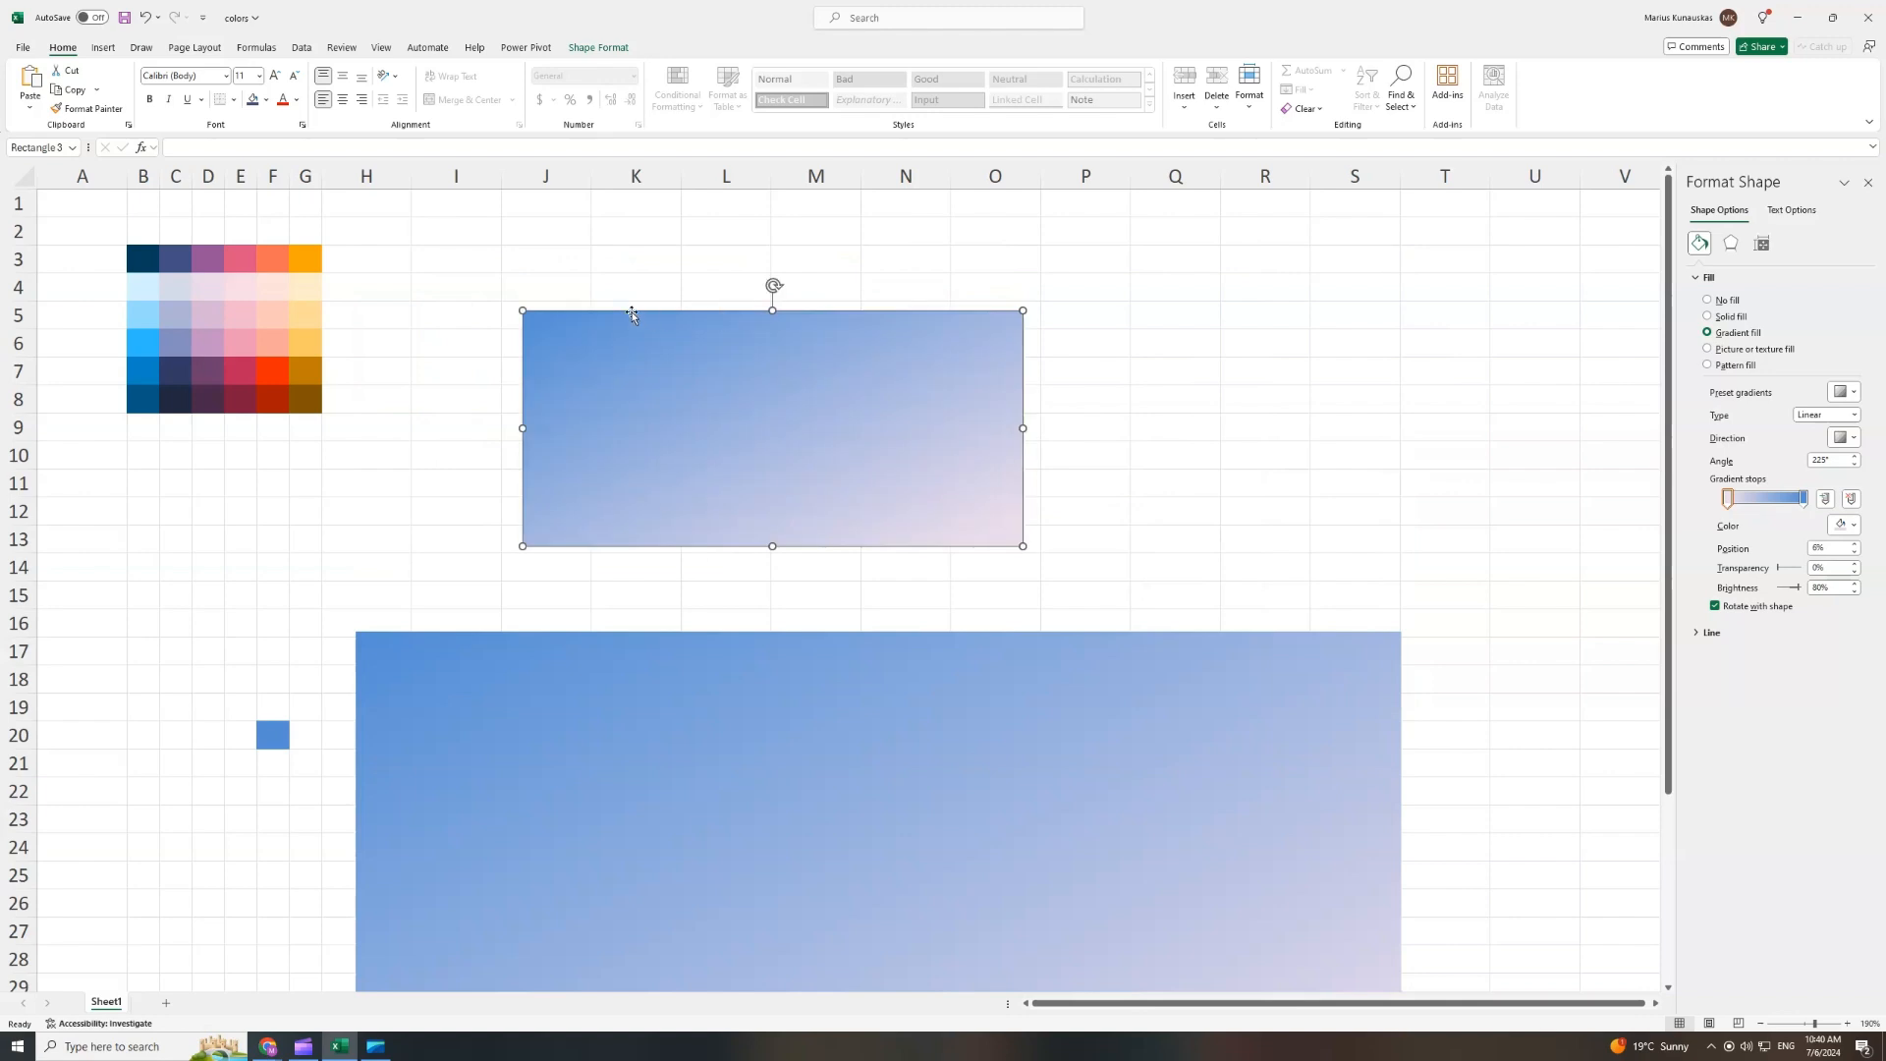
pyautogui.moveTo(521, 430); pyautogui.dragTo(612, 428)
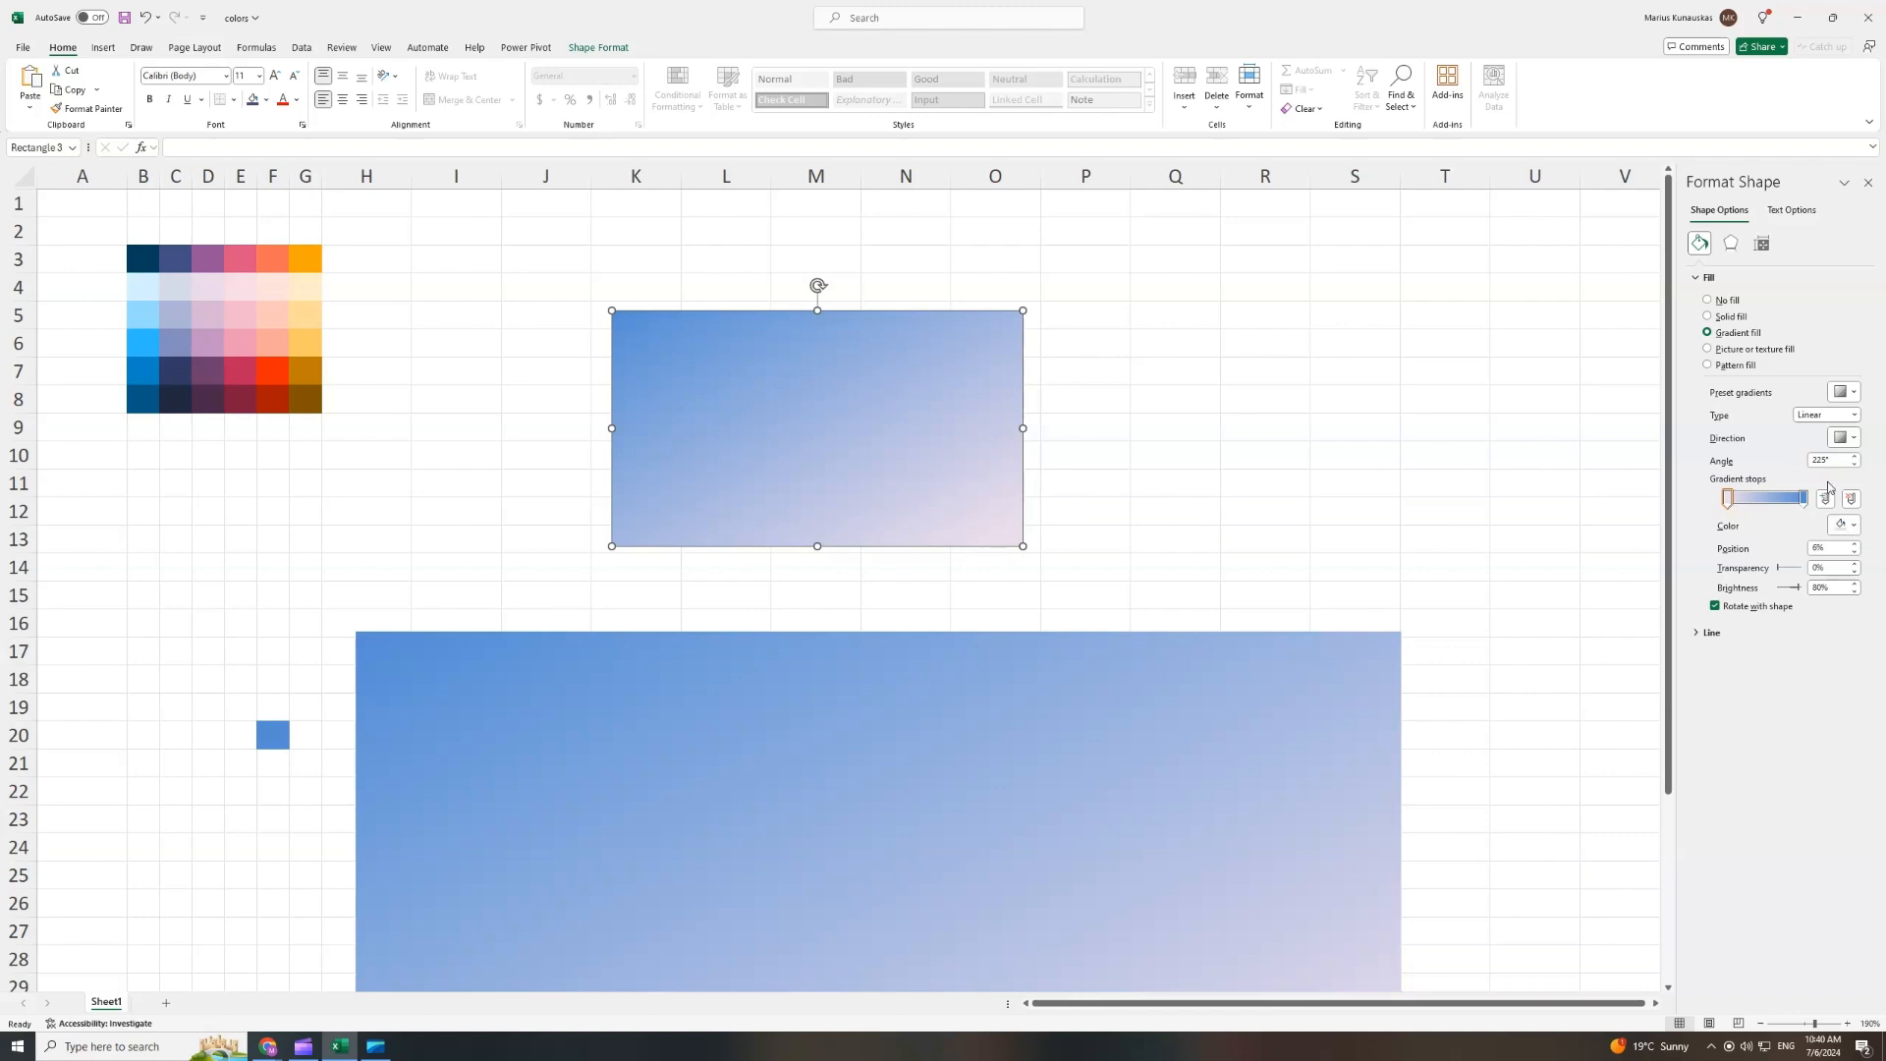
# Set the small rectangle's light gradient stop to the theme's palest orange-yellow tint.
pyautogui.click(1843, 524)
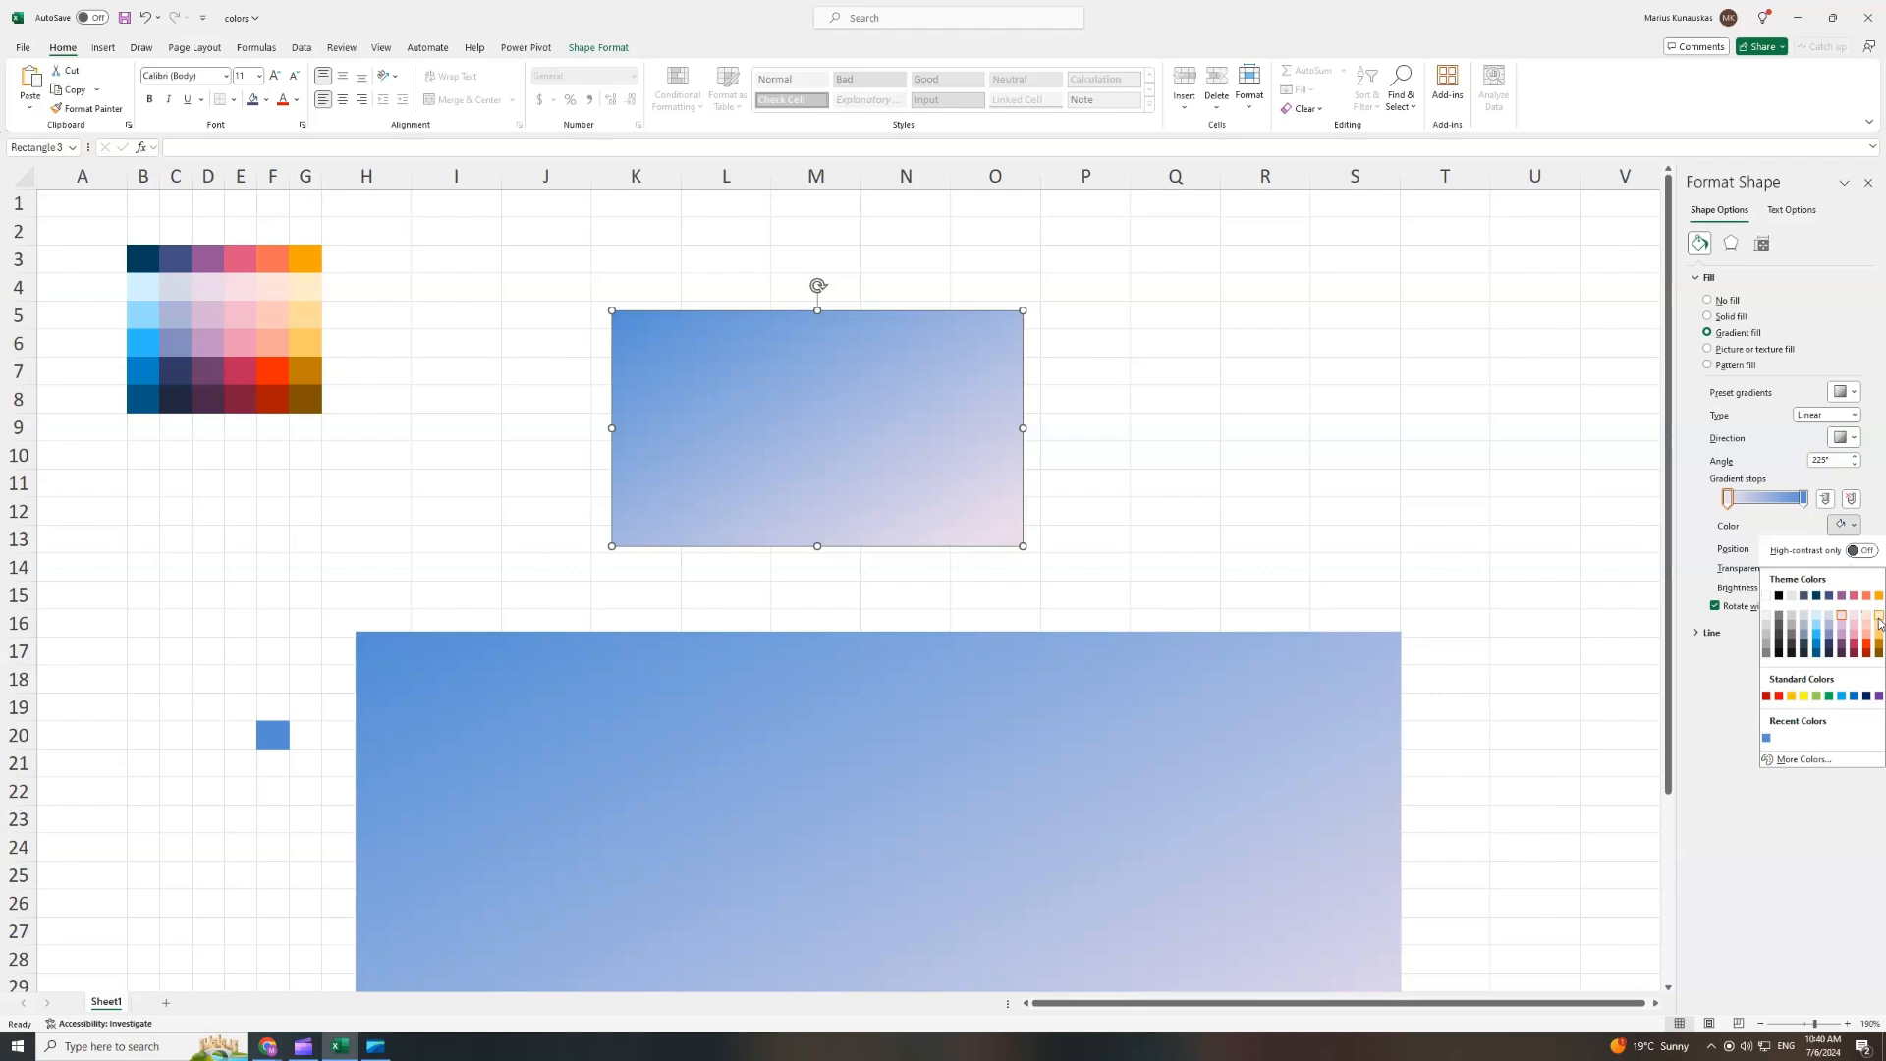
pyautogui.click(1878, 618)
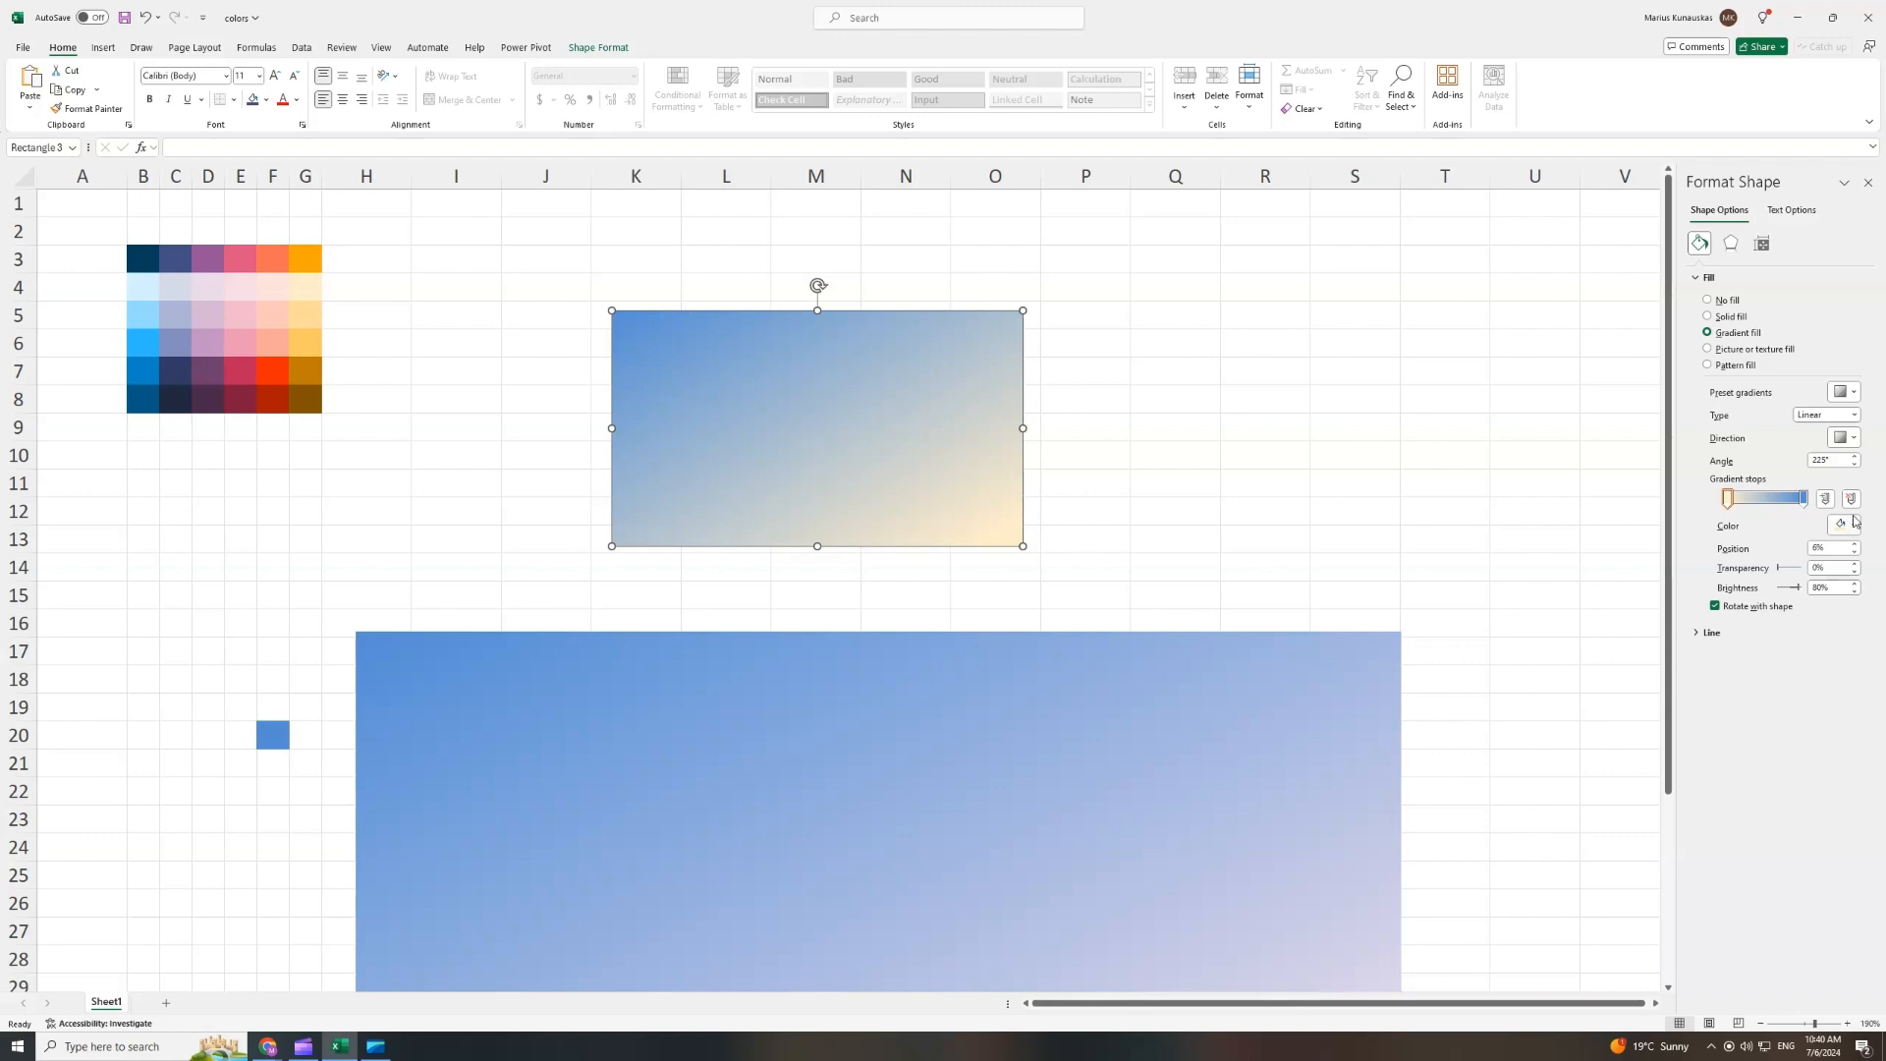
pyautogui.moveTo(779, 421); pyautogui.dragTo(771, 406)
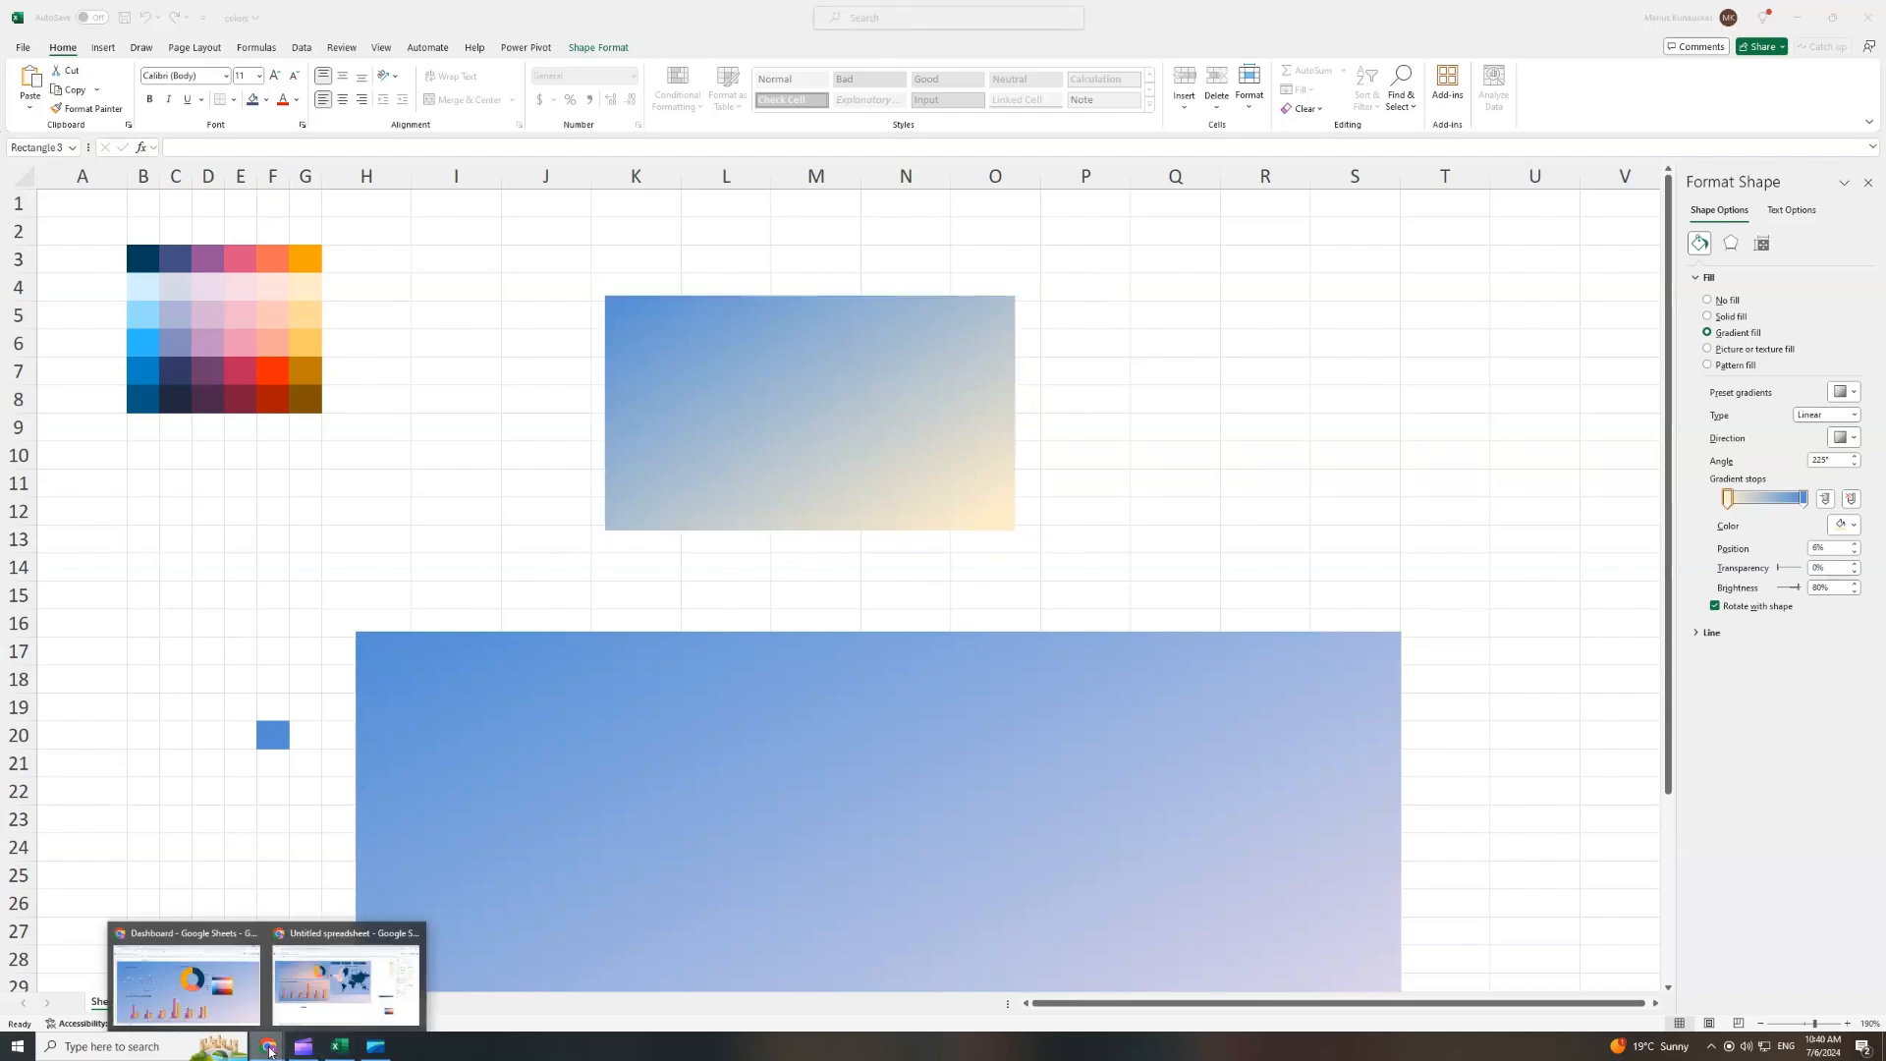
# Try a copy of the blue-to-cream rectangle over the profit chart in the Google Sheets dashboard, and delete it.
pyautogui.click(234, 999)
pyautogui.scroll(-3, 593, 786)
pyautogui.click(544, 755)
pyautogui.hotkey('ctrl', 'v')
pyautogui.moveTo(744, 935); pyautogui.dragTo(656, 570)
pyautogui.scroll(2, 656, 570)
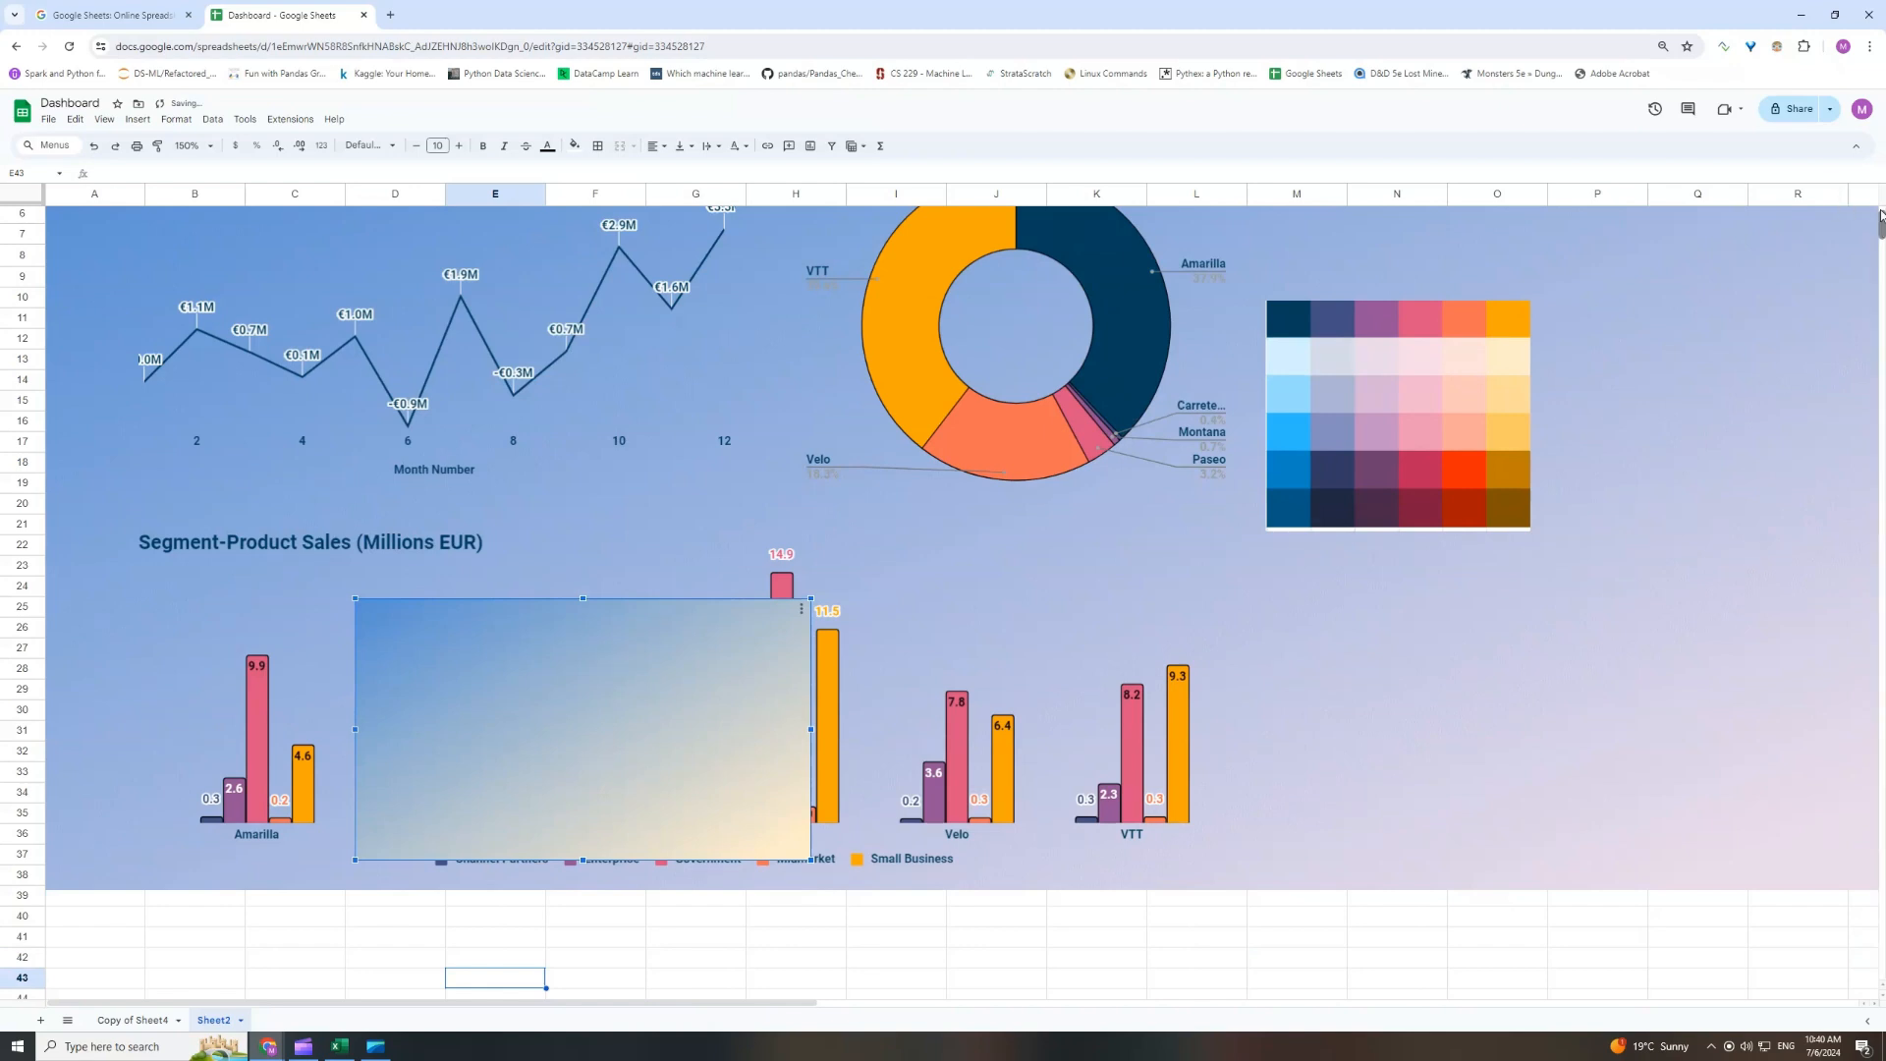
pyautogui.scroll(2, 540, 710)
pyautogui.moveTo(541, 711); pyautogui.dragTo(372, 431)
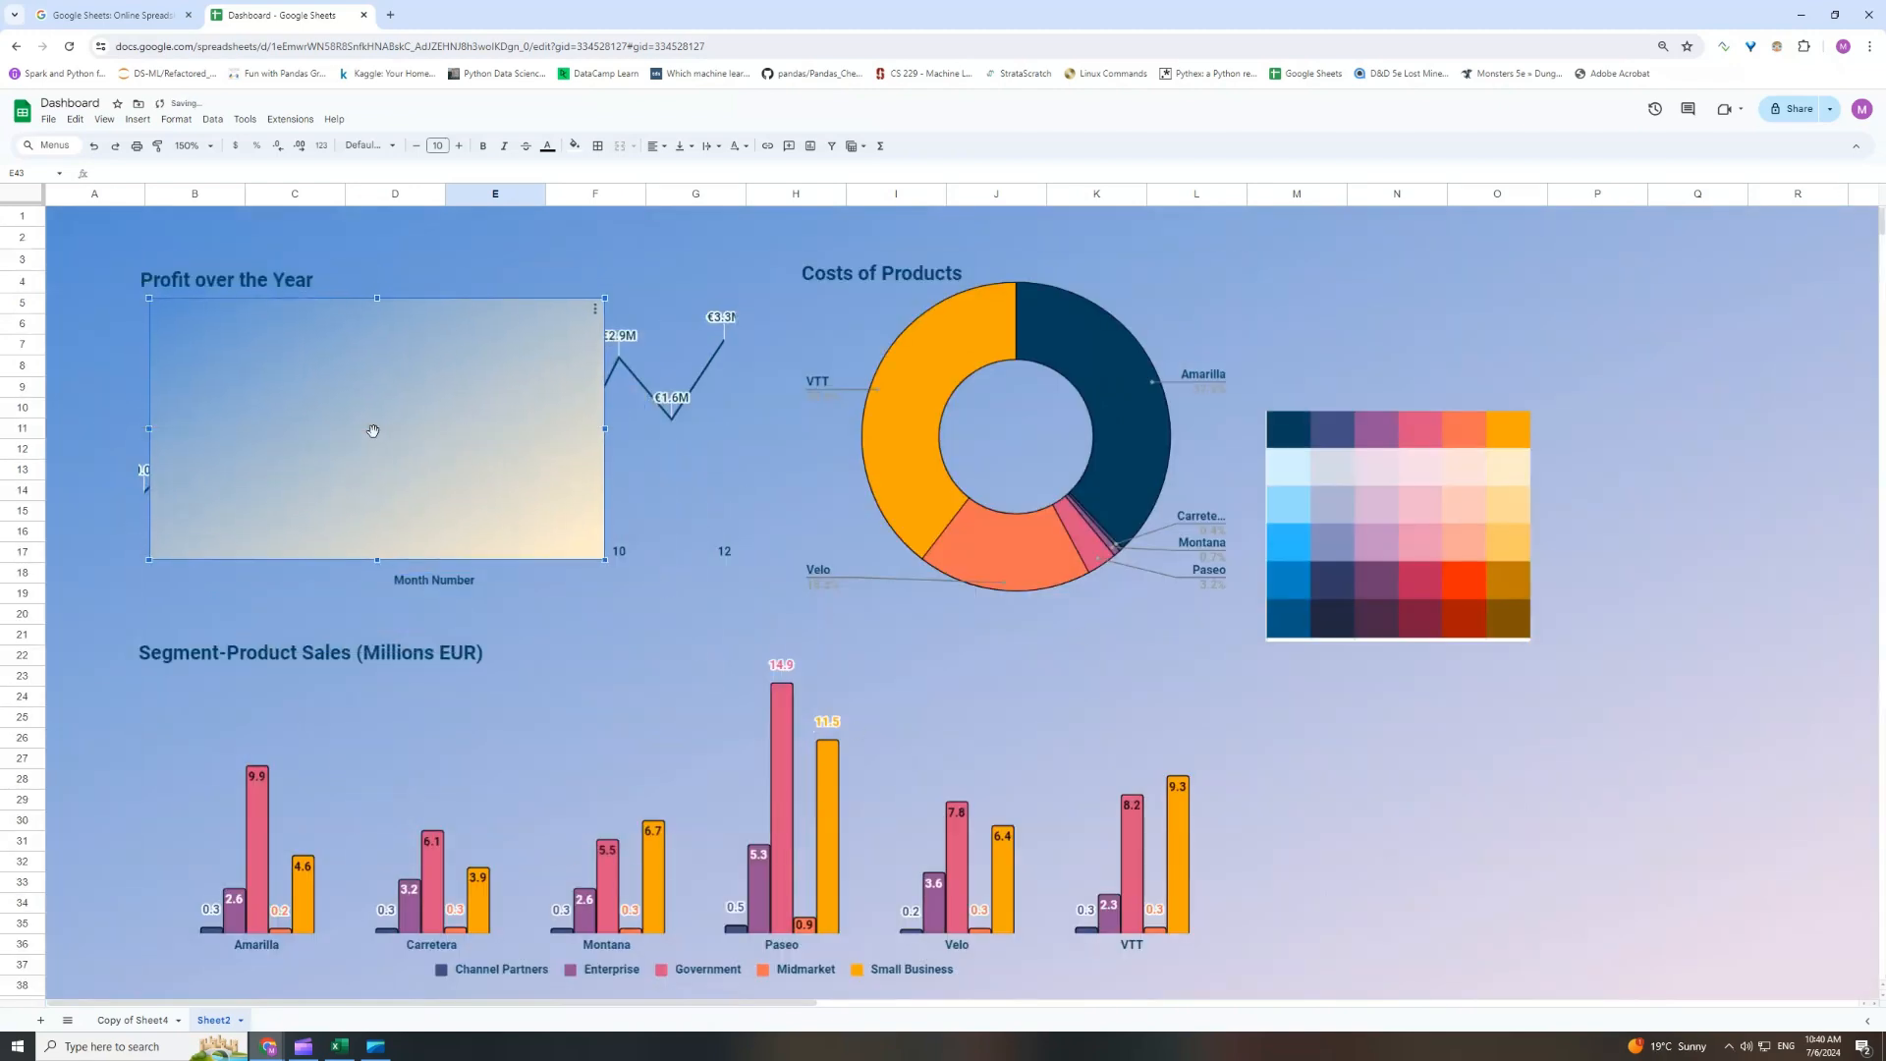
pyautogui.press('Delete')
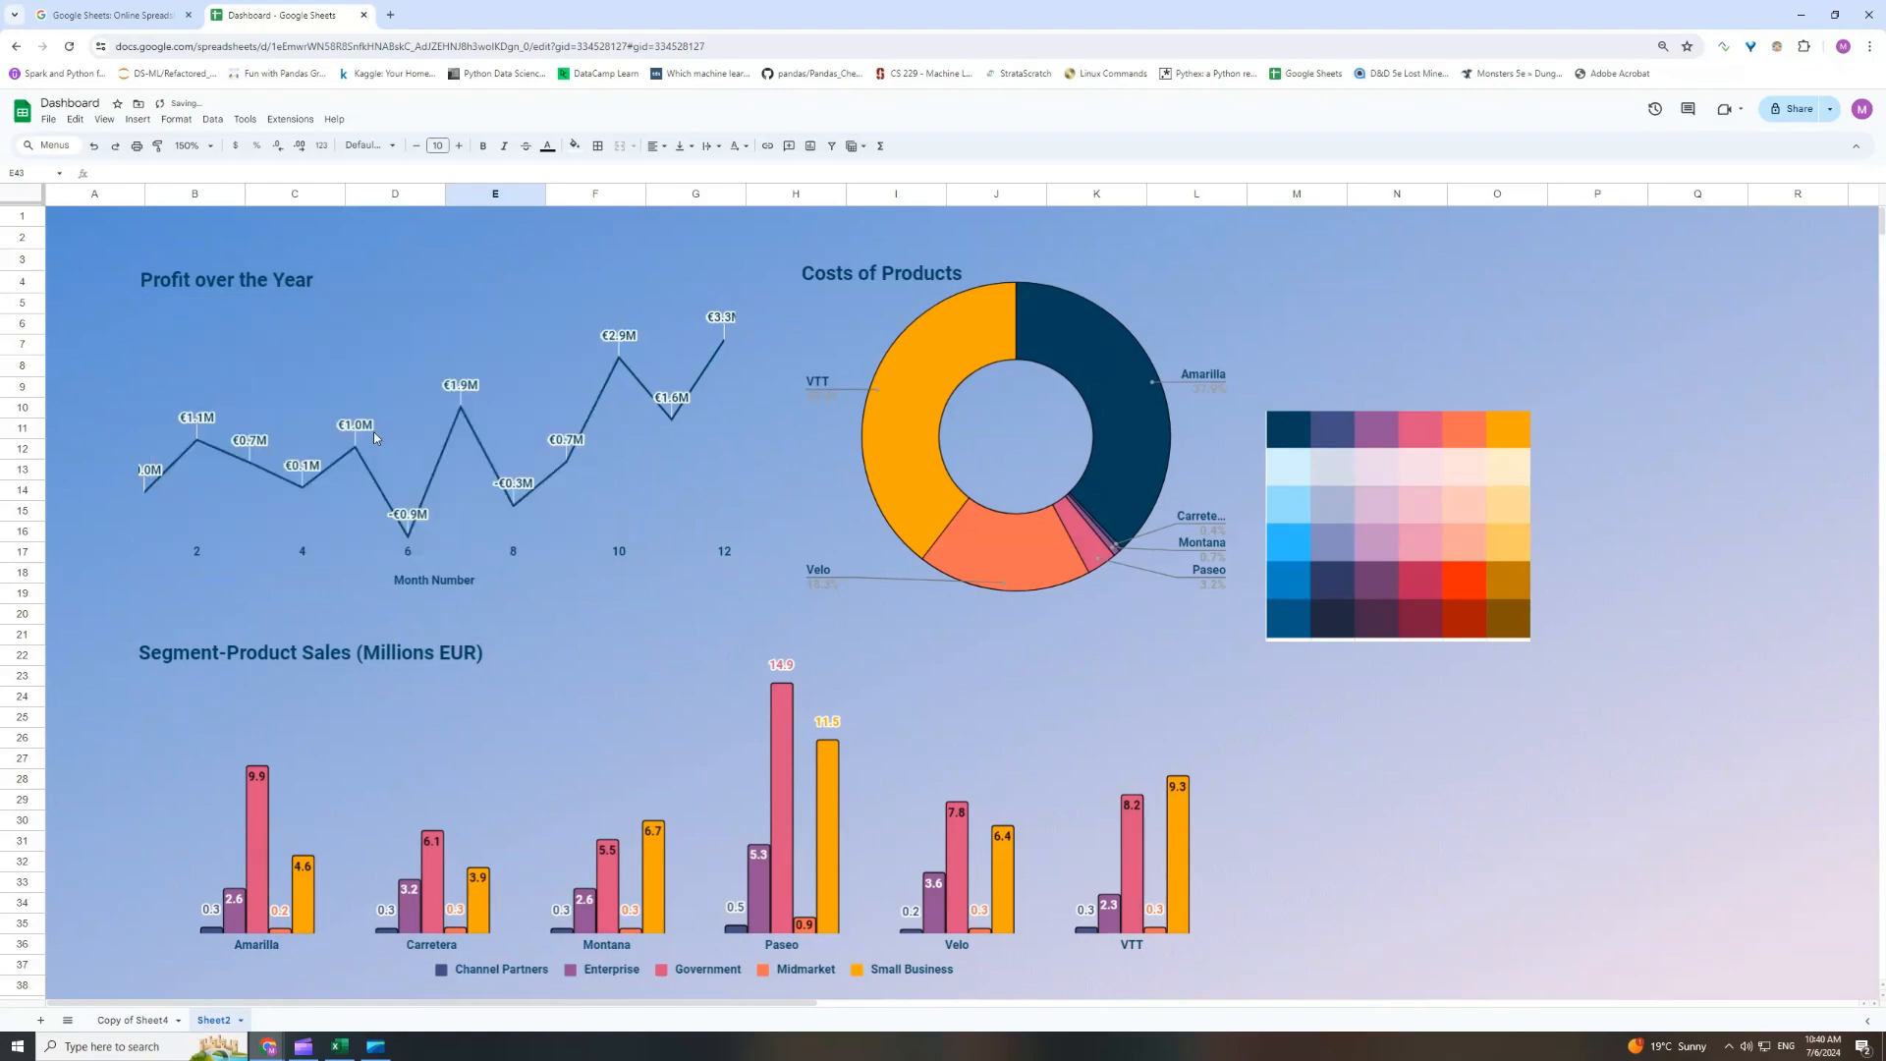
# In the Excel colors workbook, set the small blue-to-cream rectangle's outline to white and copy the shape.
pyautogui.click(339, 1047)
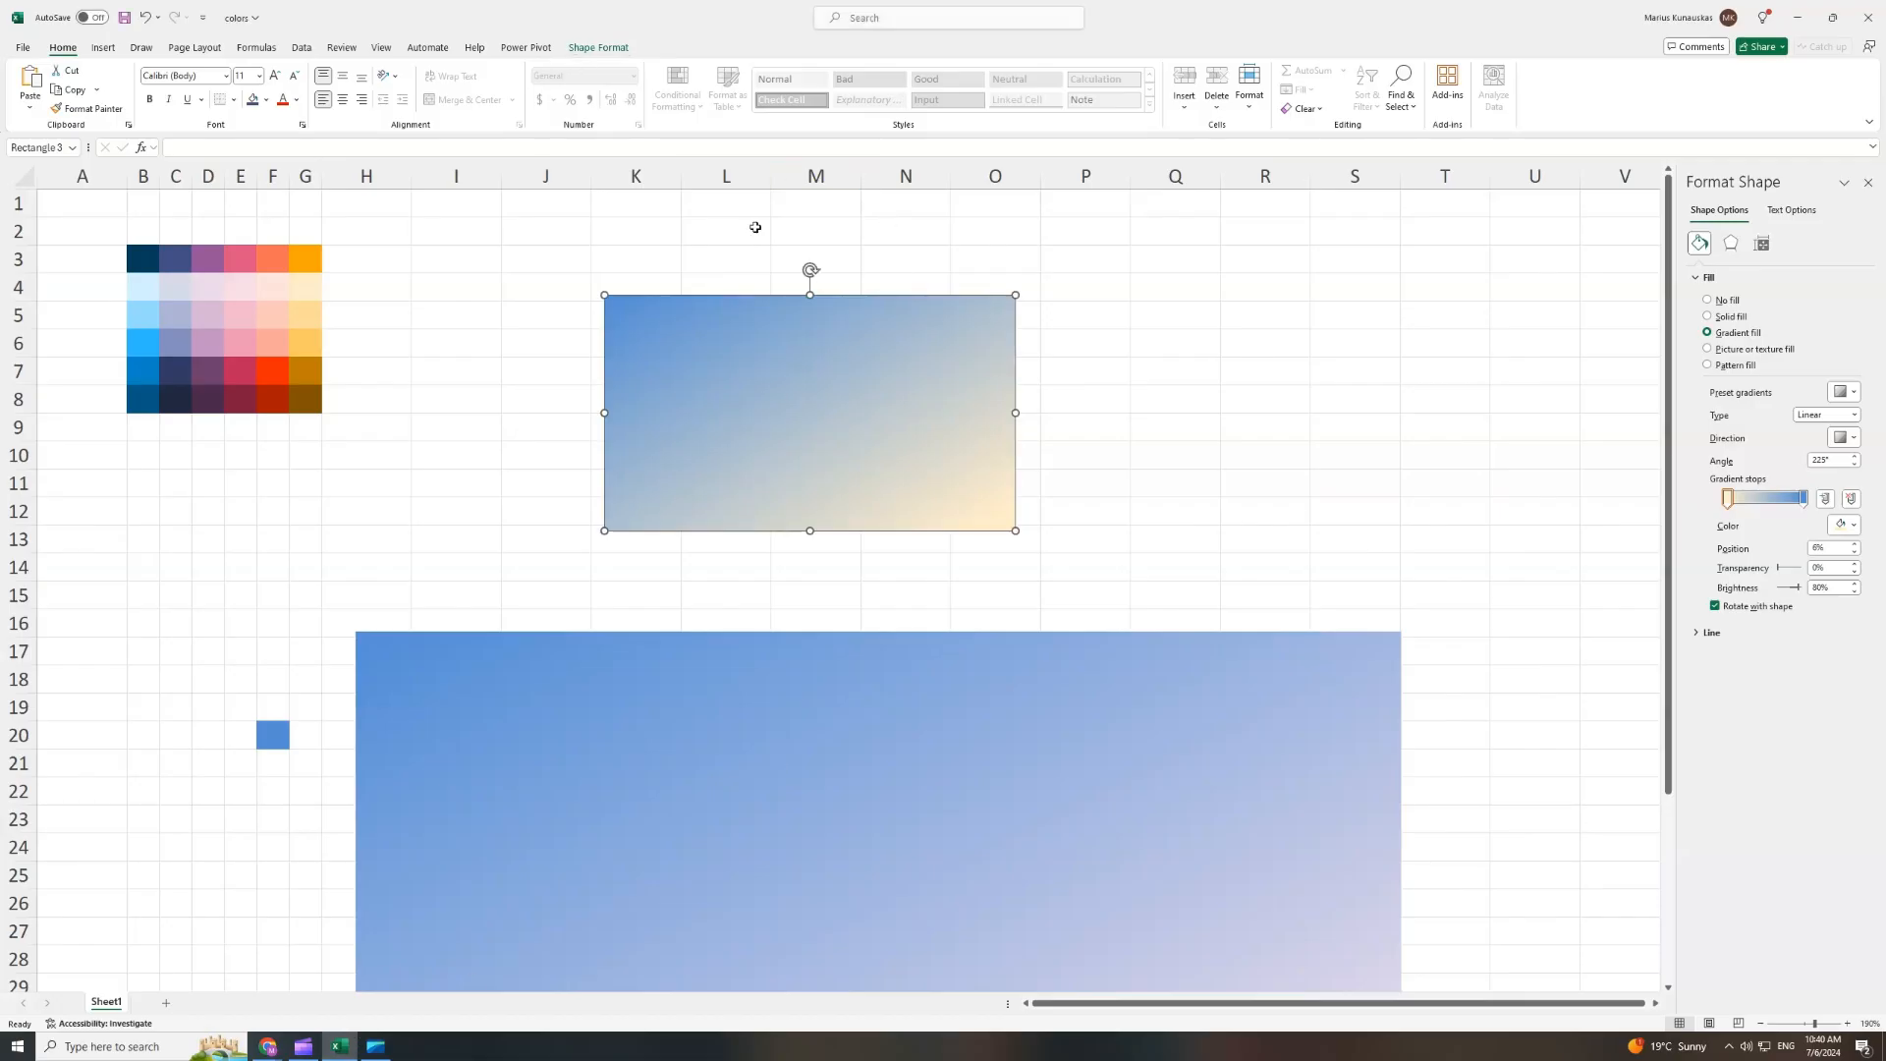
pyautogui.click(597, 51)
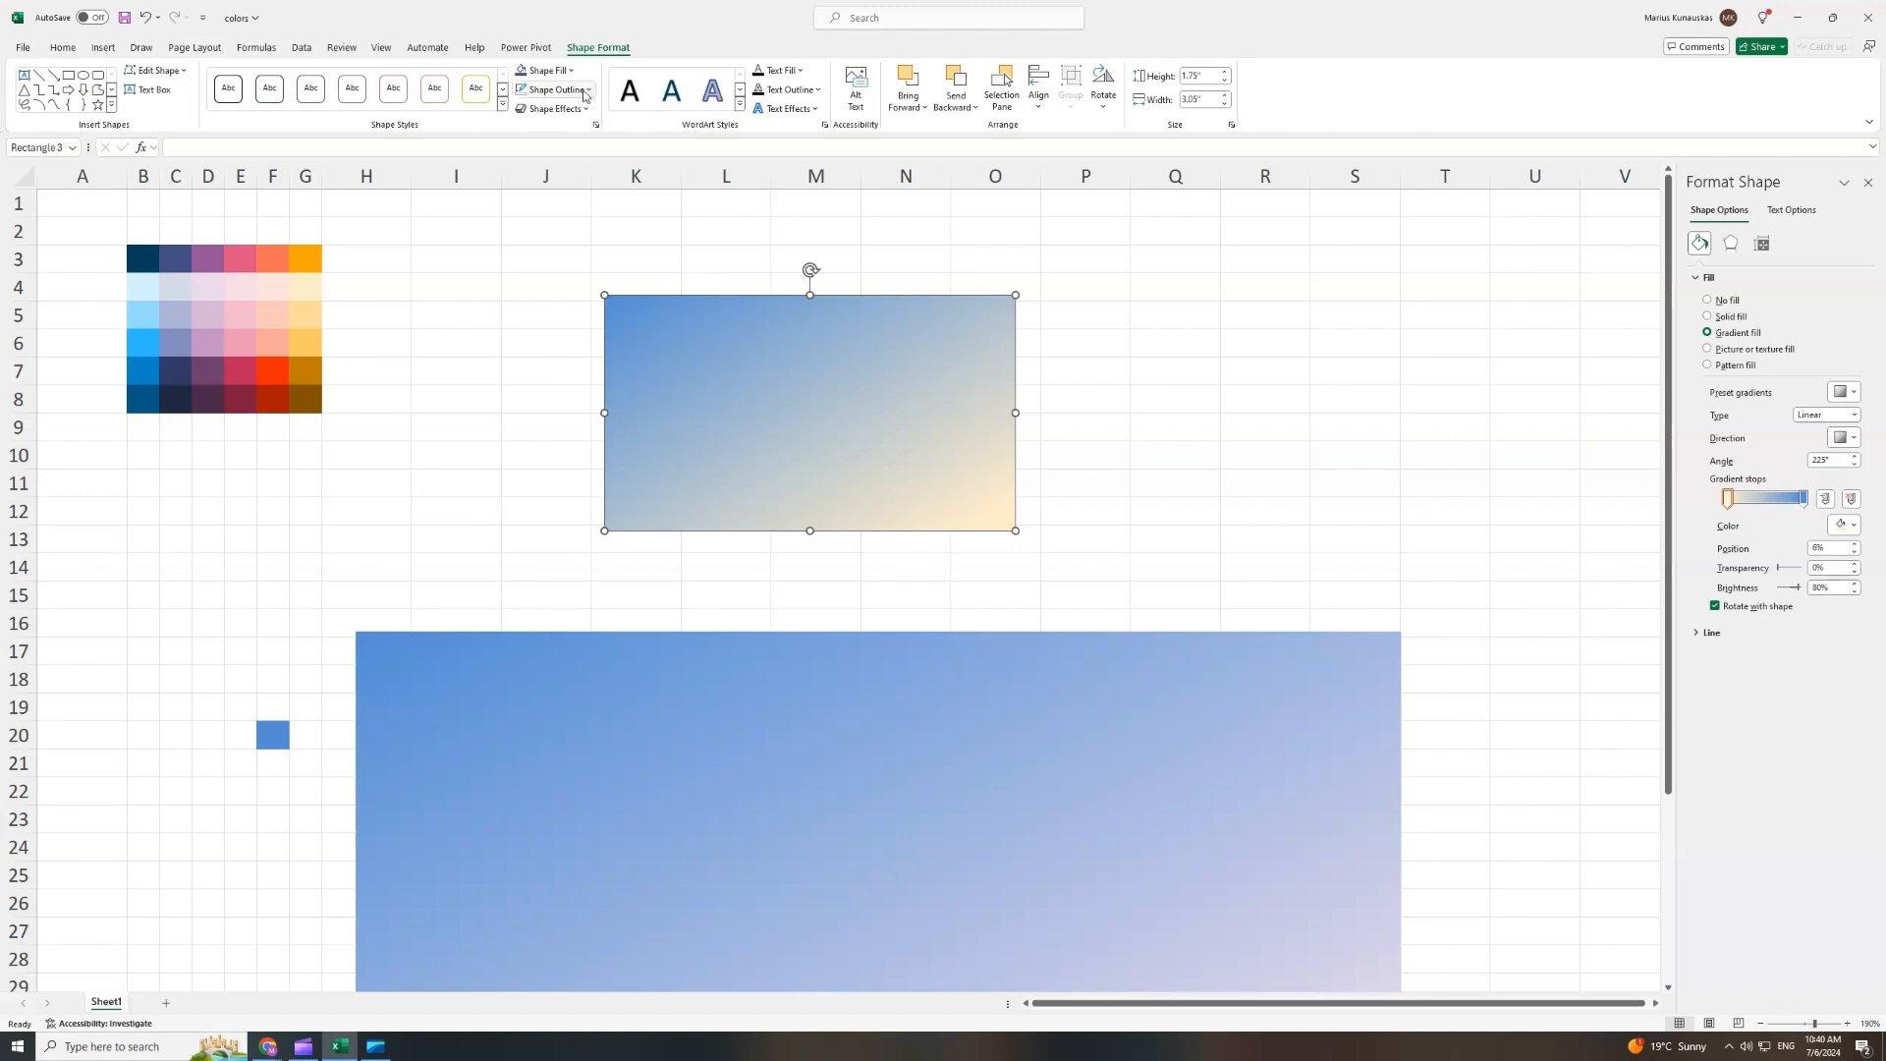
pyautogui.click(1174, 343)
pyautogui.click(776, 388)
pyautogui.click(588, 91)
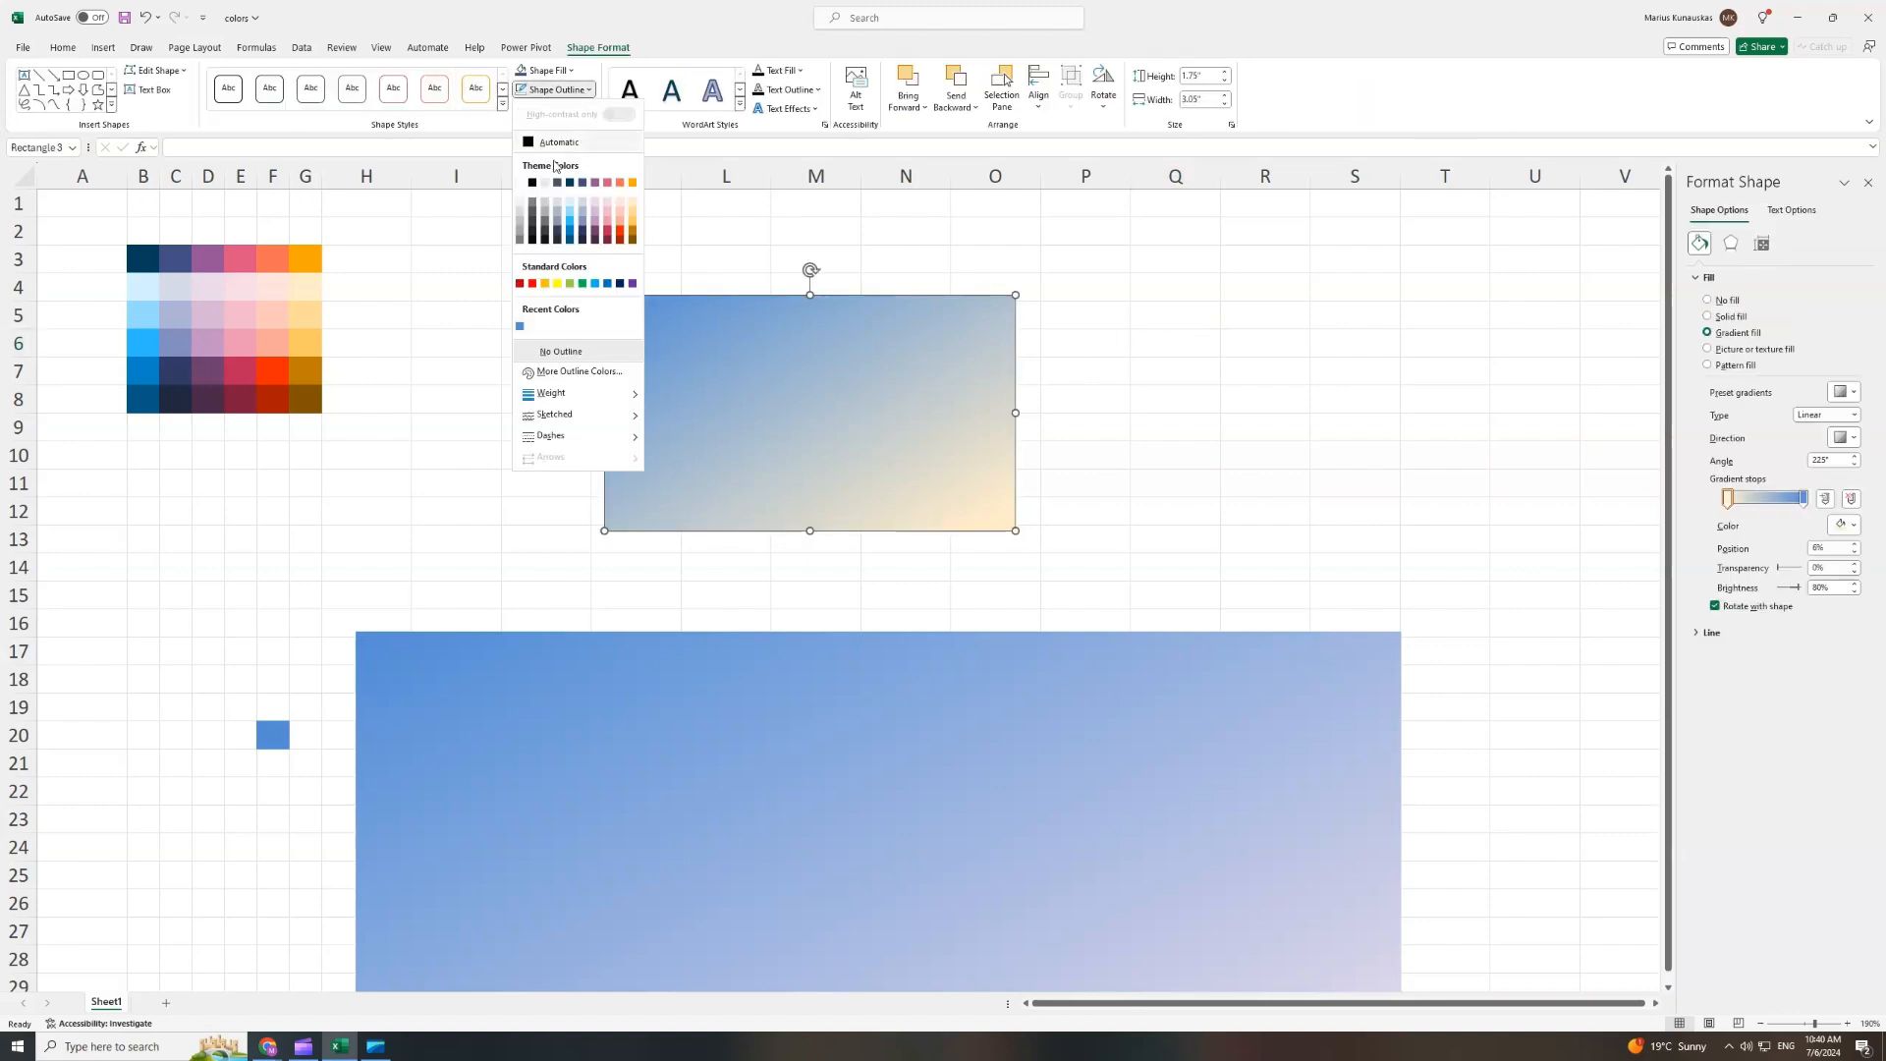
pyautogui.click(522, 183)
pyautogui.click(1174, 428)
pyautogui.click(799, 391)
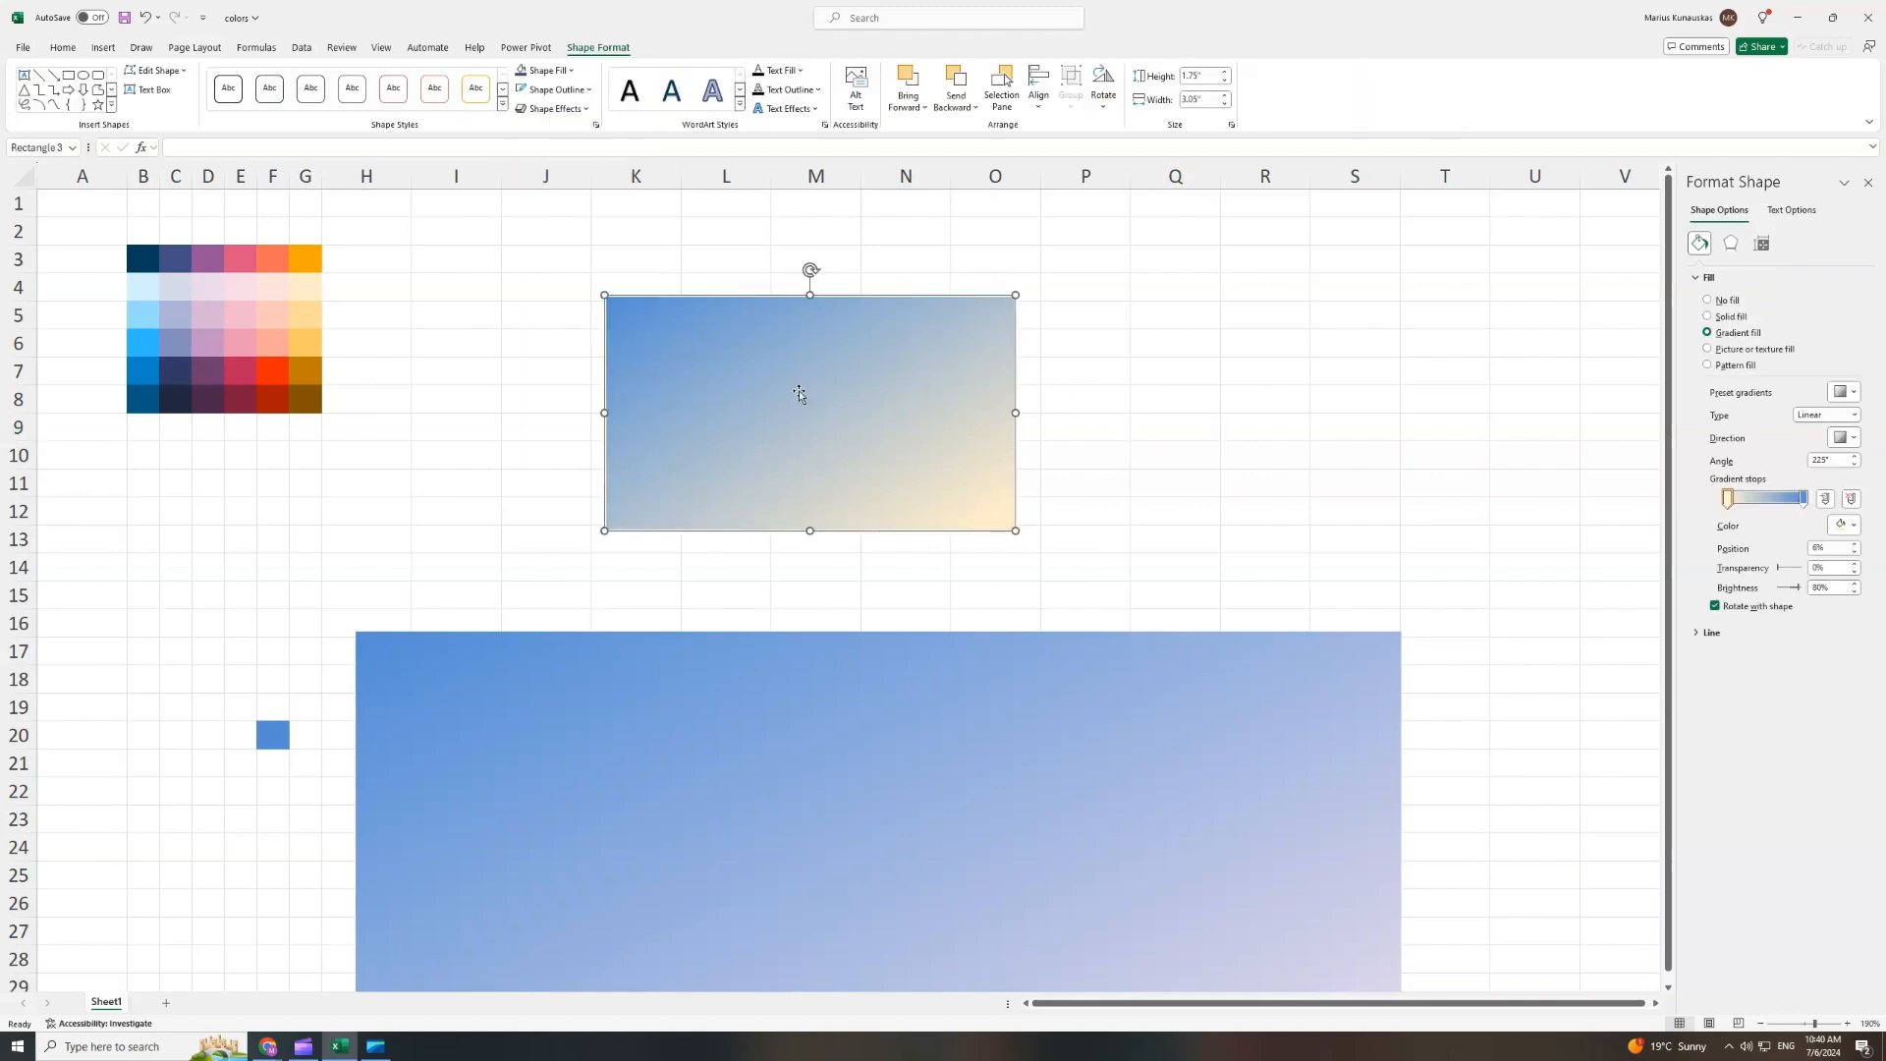
# Paste the white-outlined gradient rectangle into the Google Sheets dashboard and stretch it over the Profit over the Year chart.
pyautogui.click(1798, 14)
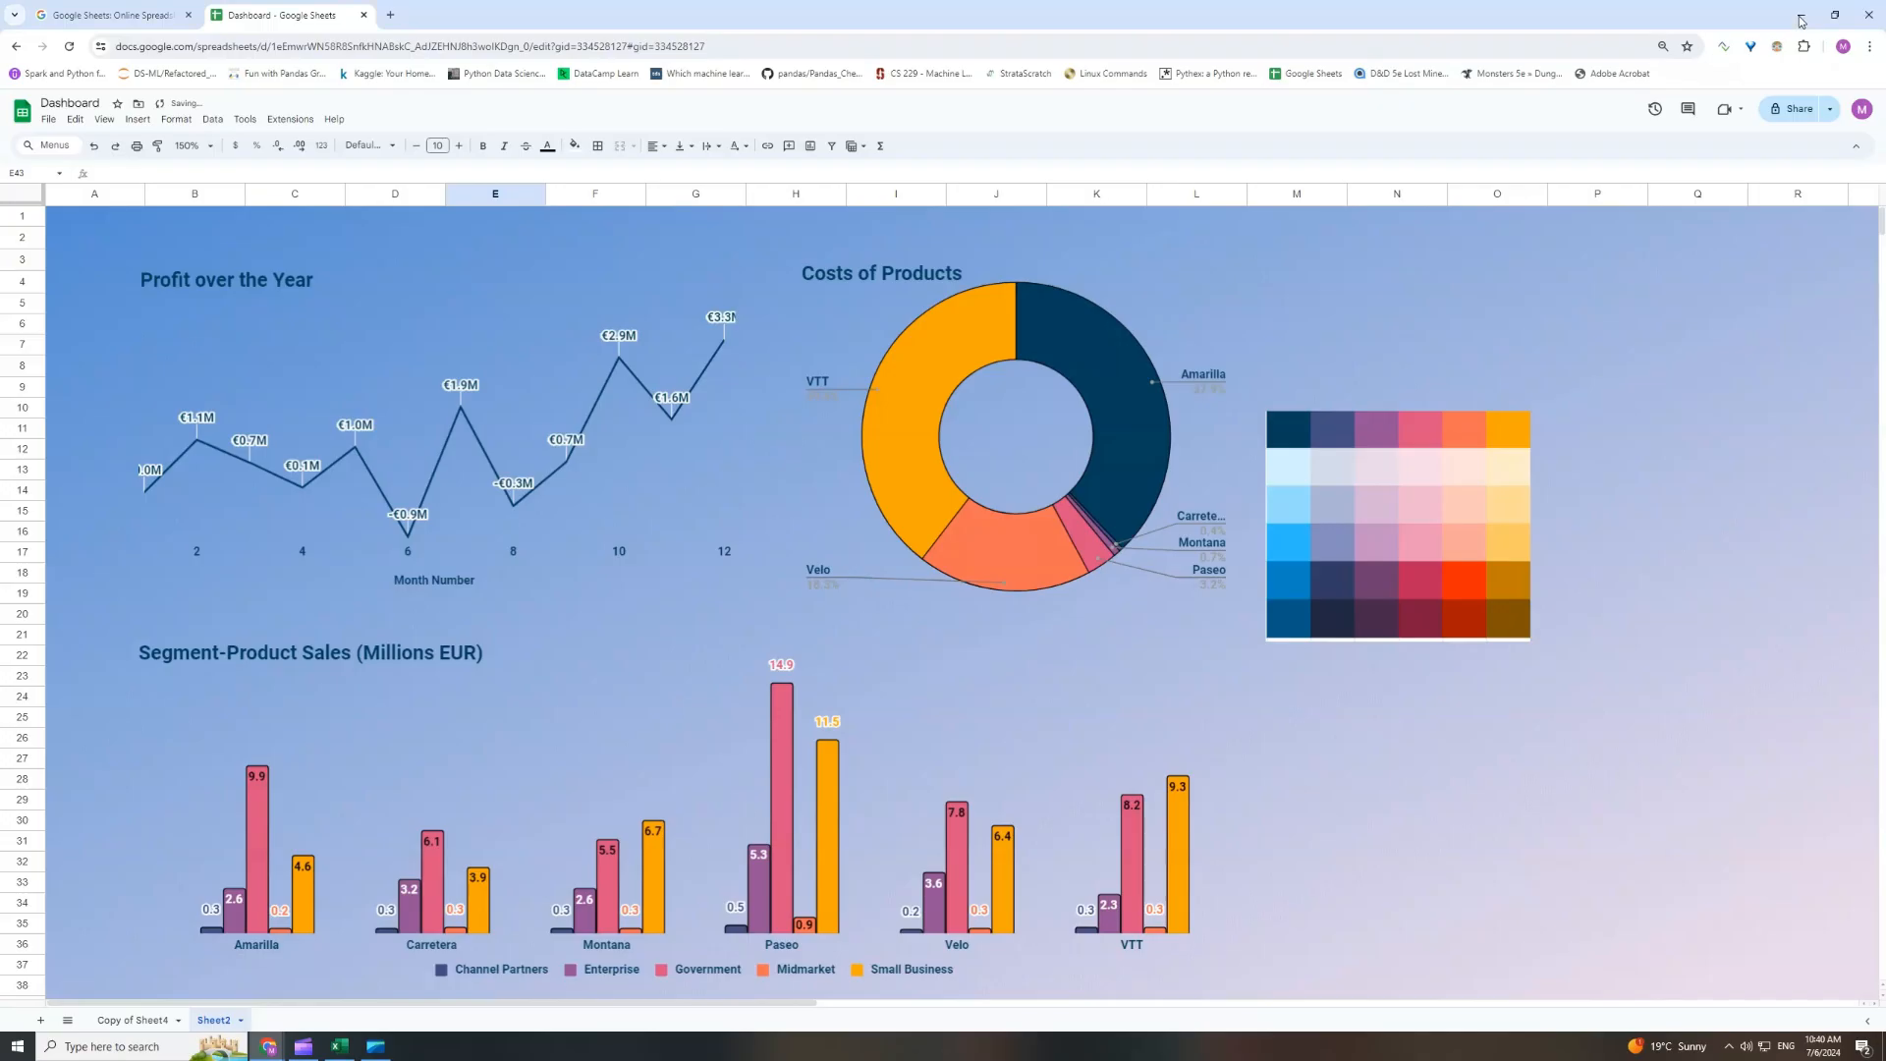
pyautogui.scroll(-2, 568, 923)
pyautogui.hotkey('ctrl', 'v')
pyautogui.moveTo(568, 923); pyautogui.dragTo(224, 262)
pyautogui.moveTo(244, 400); pyautogui.dragTo(180, 400)
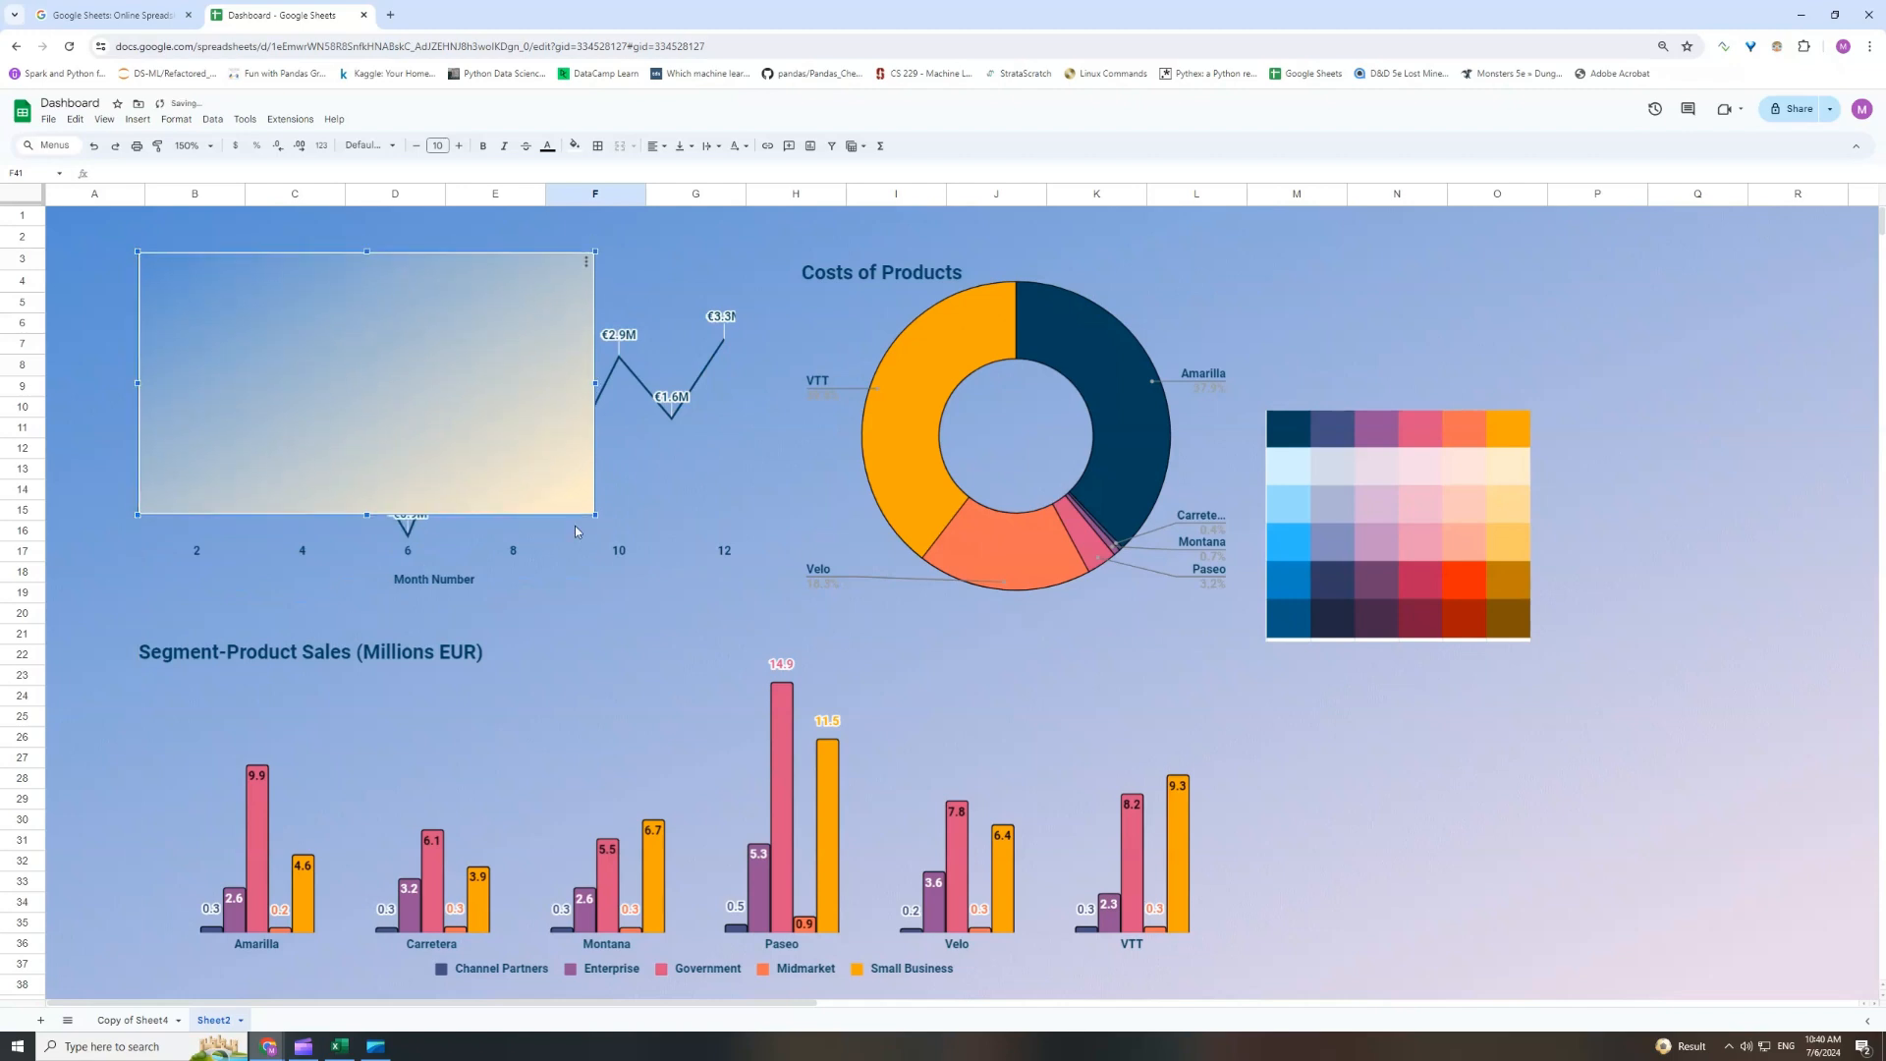
pyautogui.moveTo(586, 511); pyautogui.dragTo(734, 594)
pyautogui.moveTo(734, 422); pyautogui.dragTo(753, 422)
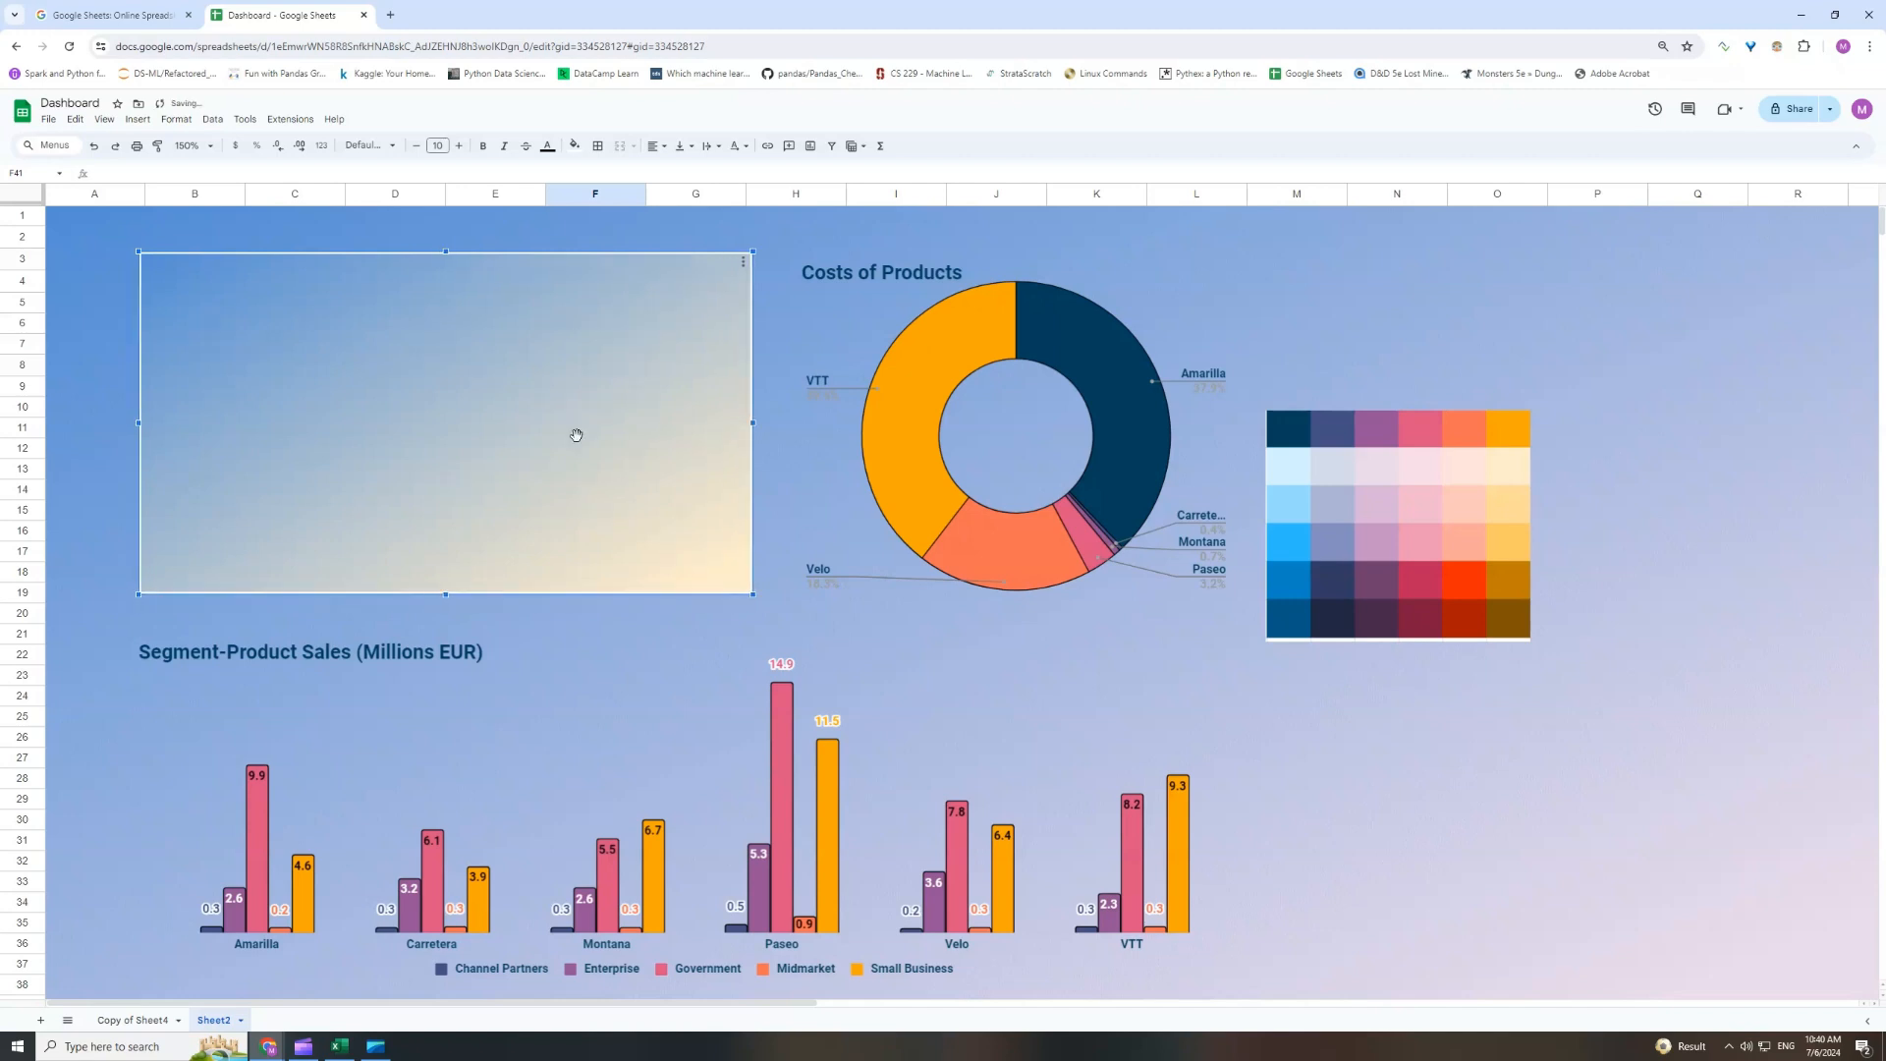
# Shift the panel off the profit chart, paste a copy of the chart below the dashboard, and delete the original.
pyautogui.moveTo(561, 462); pyautogui.dragTo(496, 437)
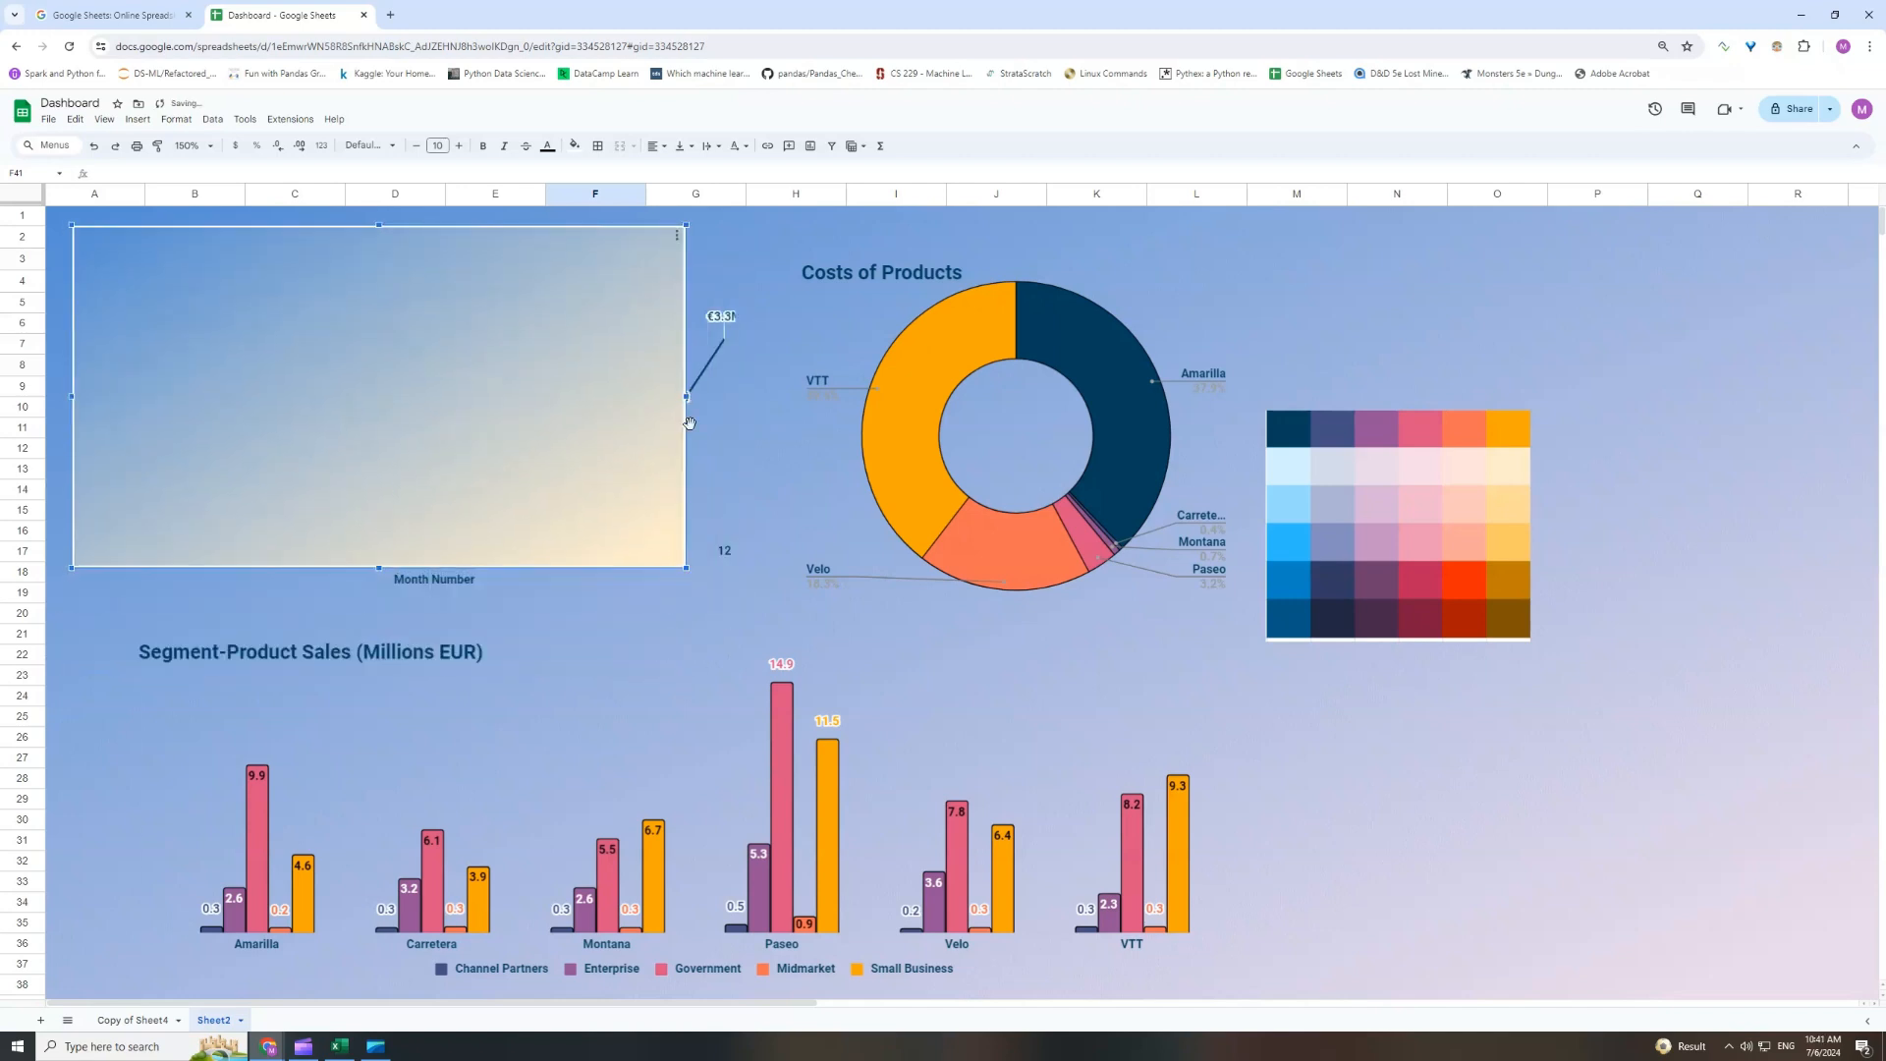
pyautogui.click(725, 414)
pyautogui.moveTo(696, 395); pyautogui.dragTo(760, 573)
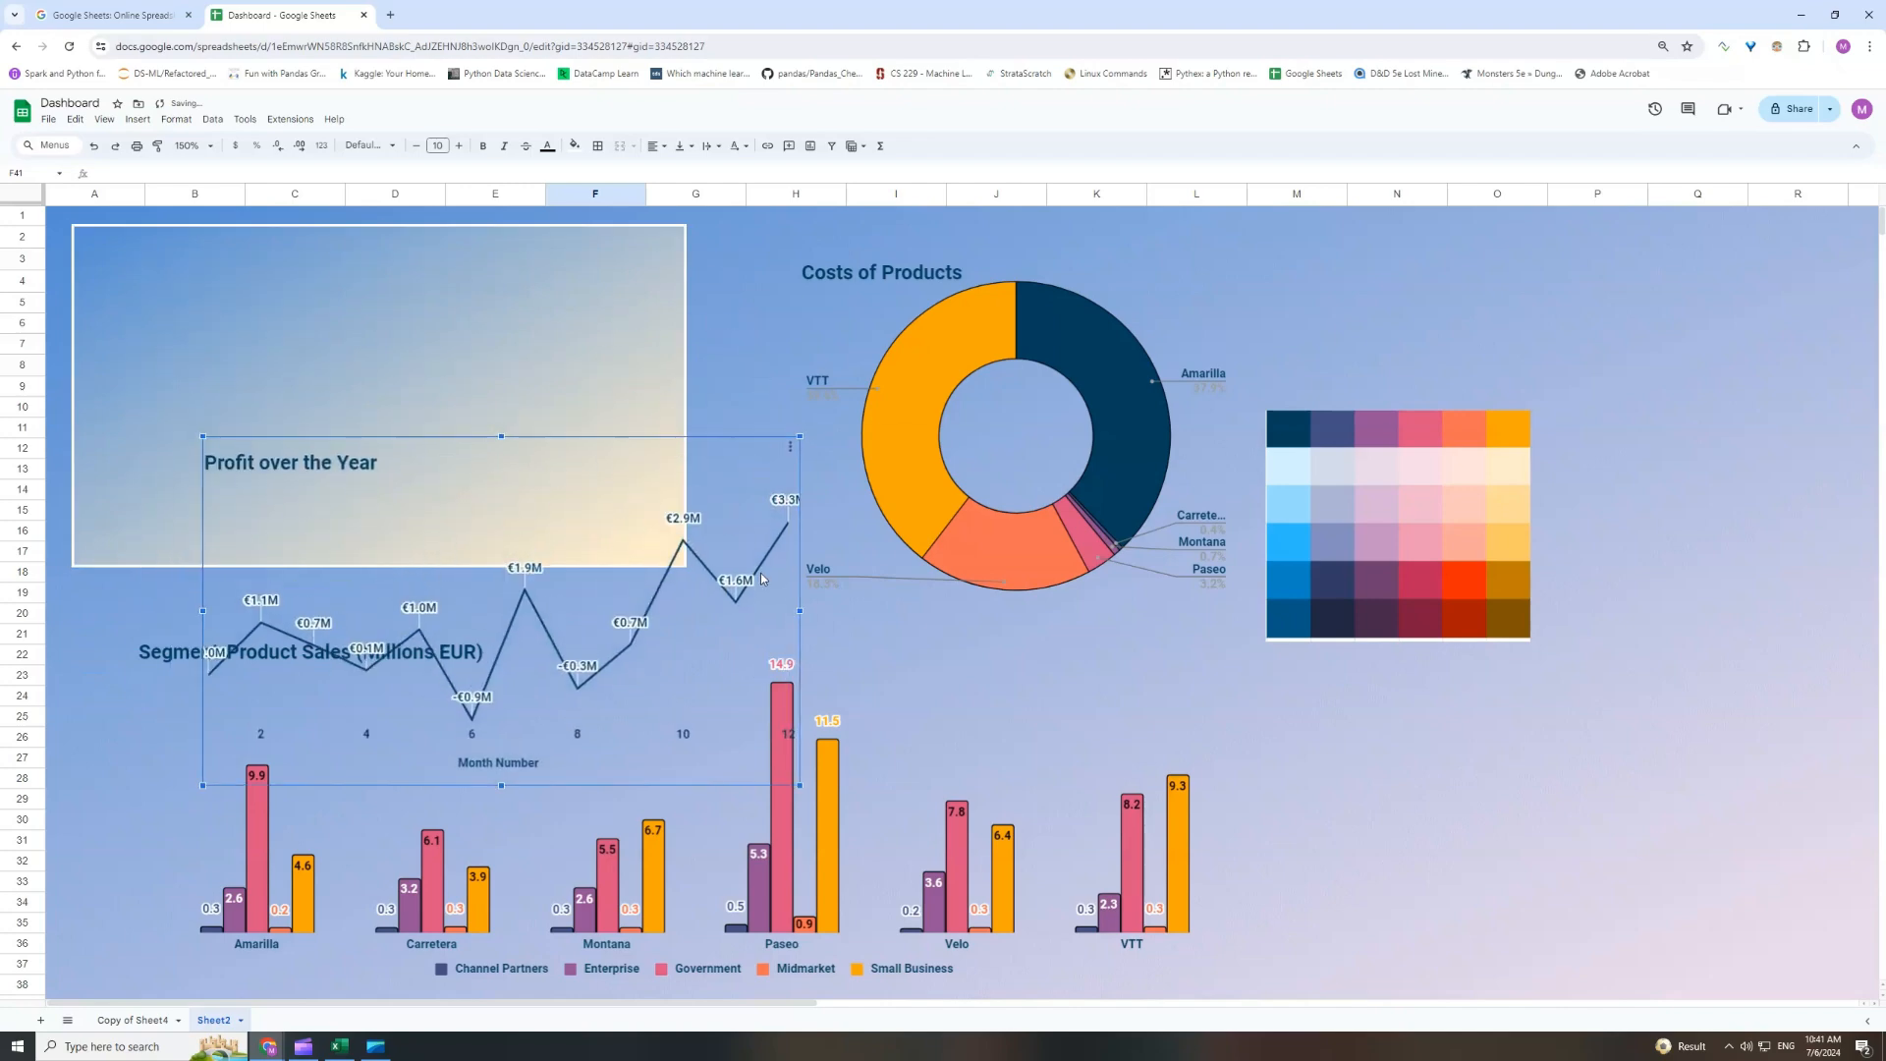
pyautogui.hotkey('ctrl', 'x')
pyautogui.scroll(-8, 960, 708)
pyautogui.click(588, 479)
pyautogui.hotkey('ctrl', 'v')
pyautogui.moveTo(779, 643); pyautogui.dragTo(401, 481)
pyautogui.scroll(10, 399, 481)
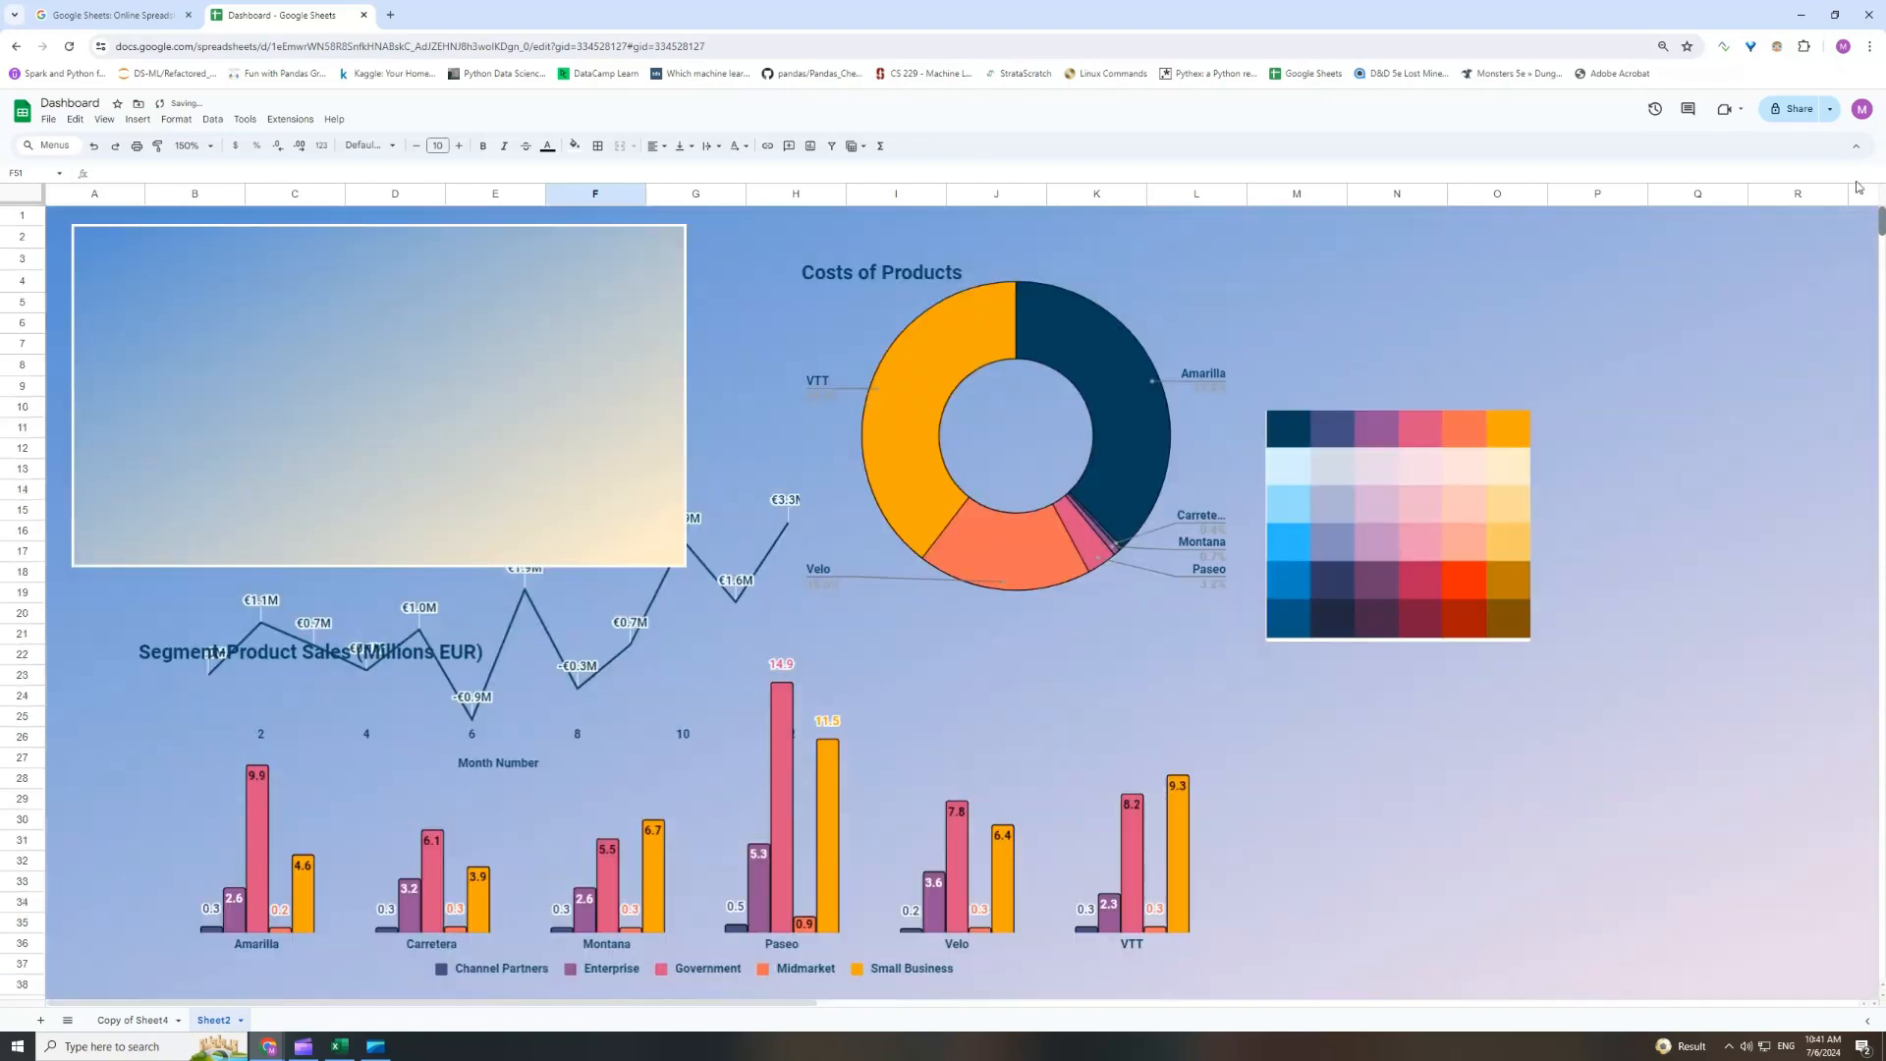
pyautogui.click(591, 617)
pyautogui.press('Delete')
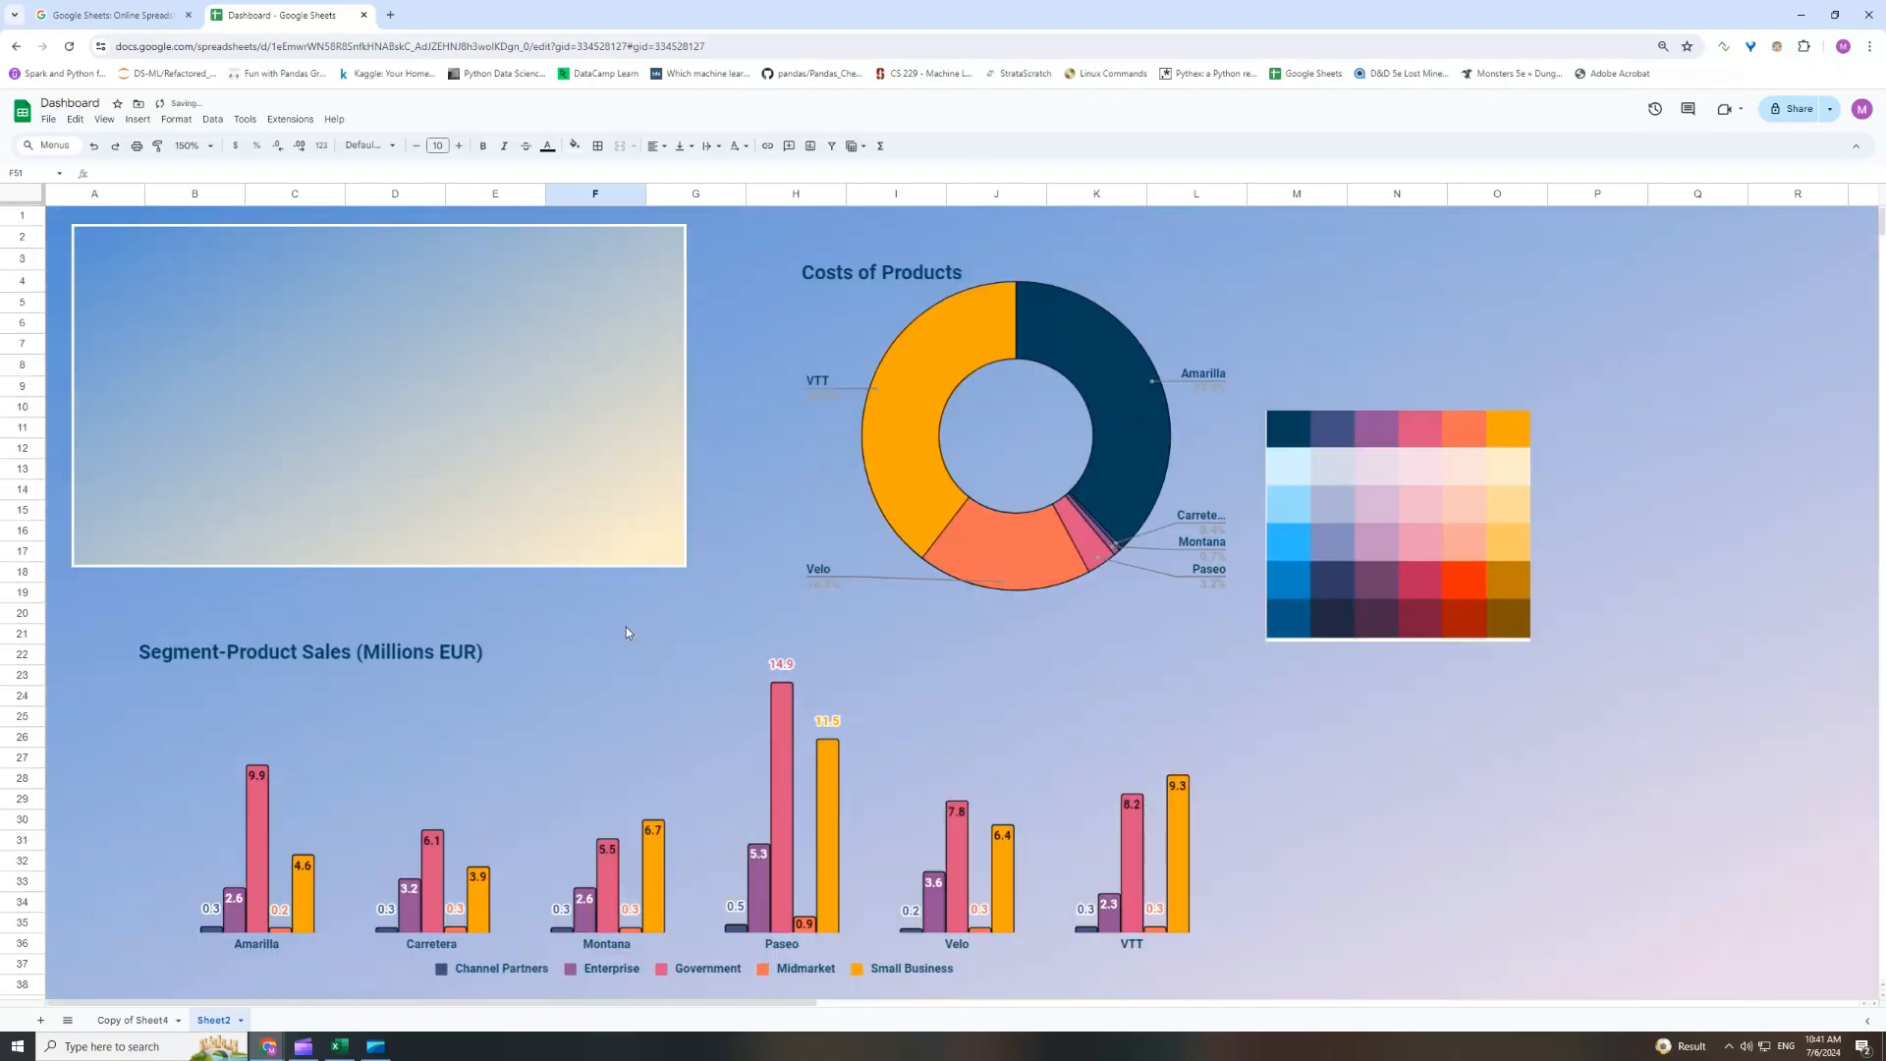
# Move the pasted Profit over the Year chart up from below the dashboard onto the gradient panel.
pyautogui.scroll(-5, 678, 701)
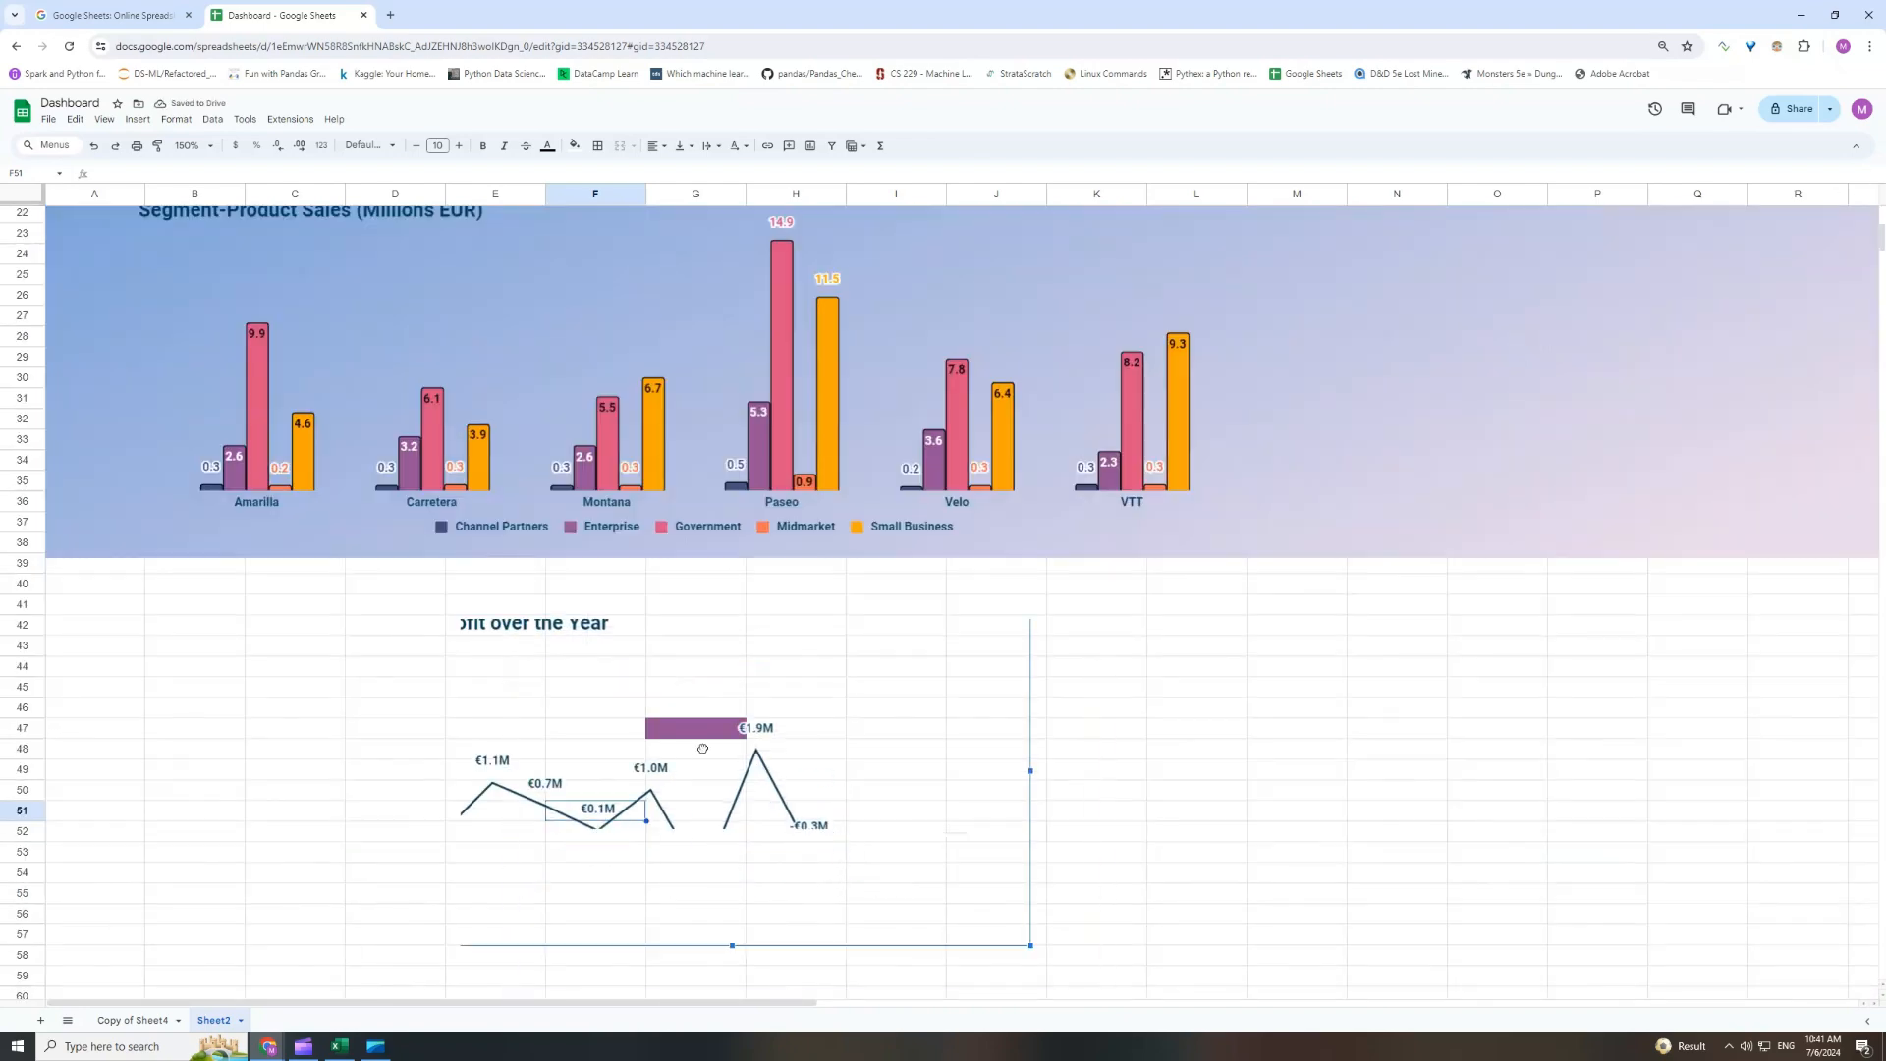
pyautogui.moveTo(783, 869); pyautogui.dragTo(728, 518)
pyautogui.moveTo(1882, 239); pyautogui.dragTo(1882, 212)
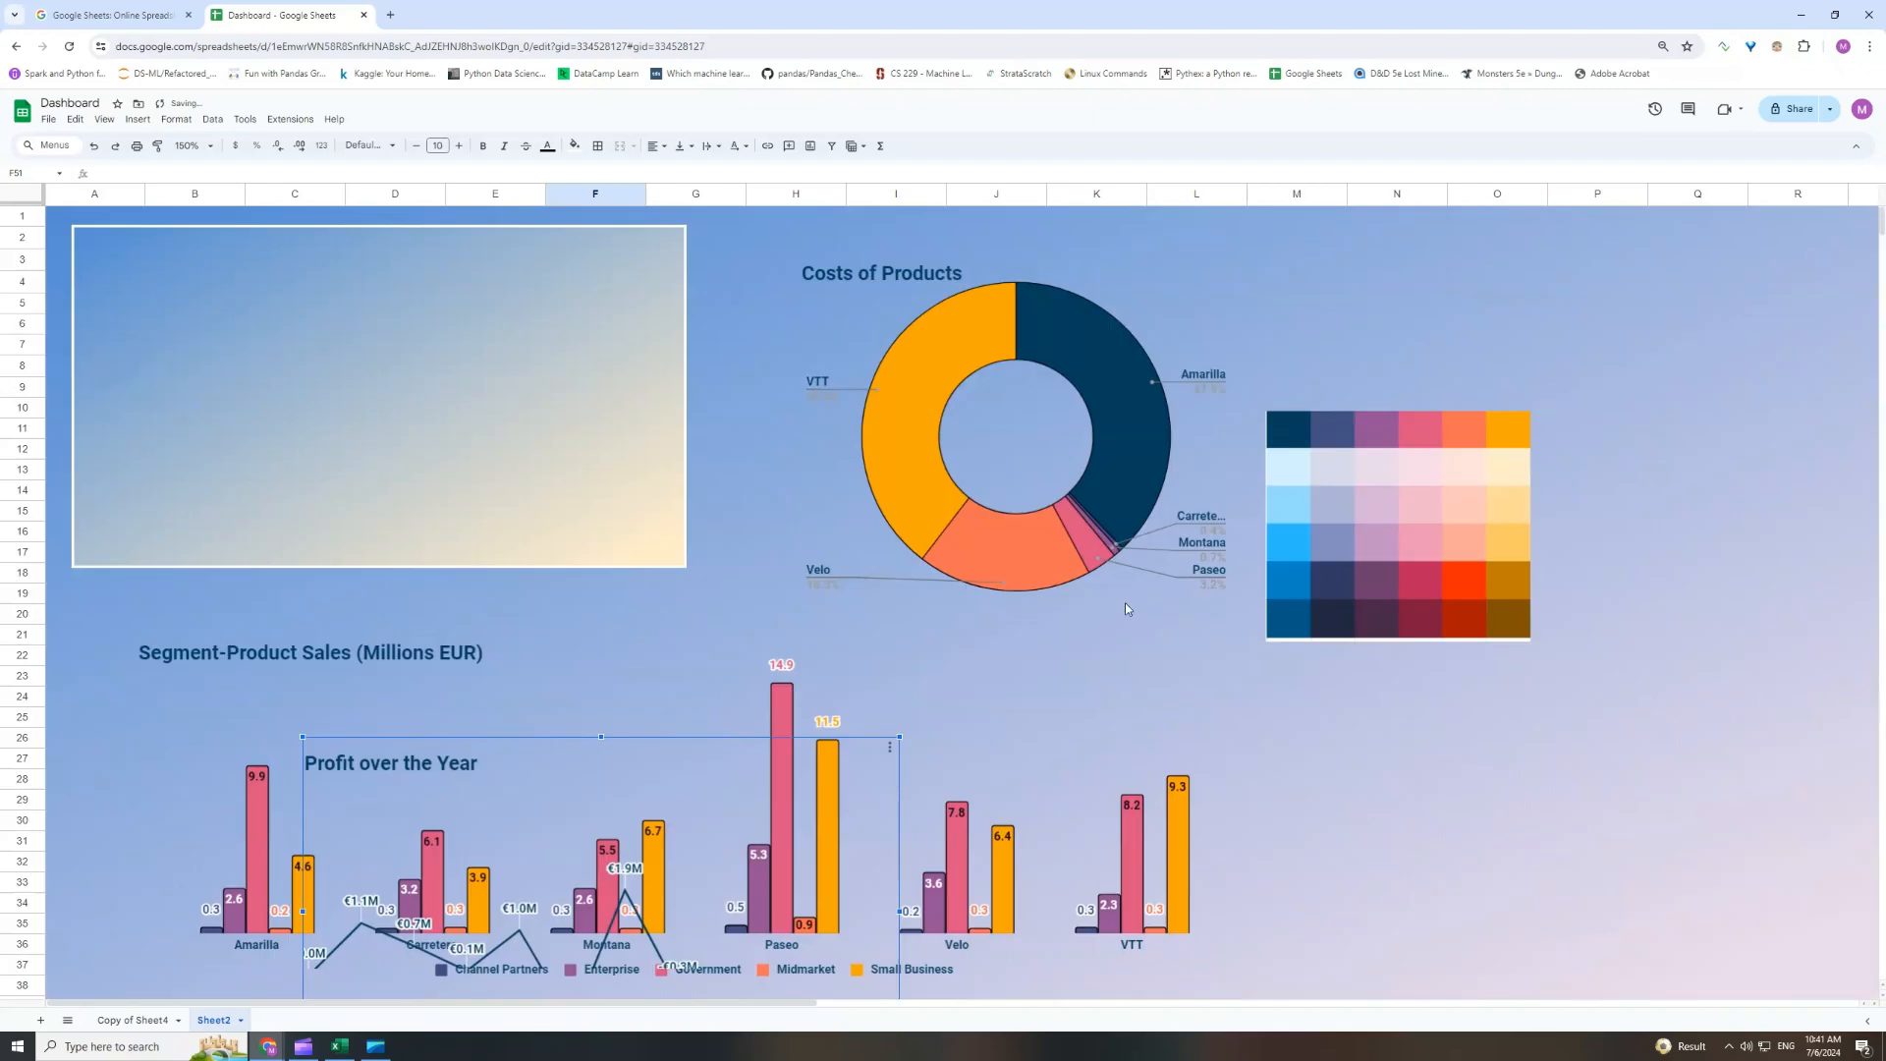
pyautogui.moveTo(660, 793); pyautogui.dragTo(574, 321)
pyautogui.click(136, 431)
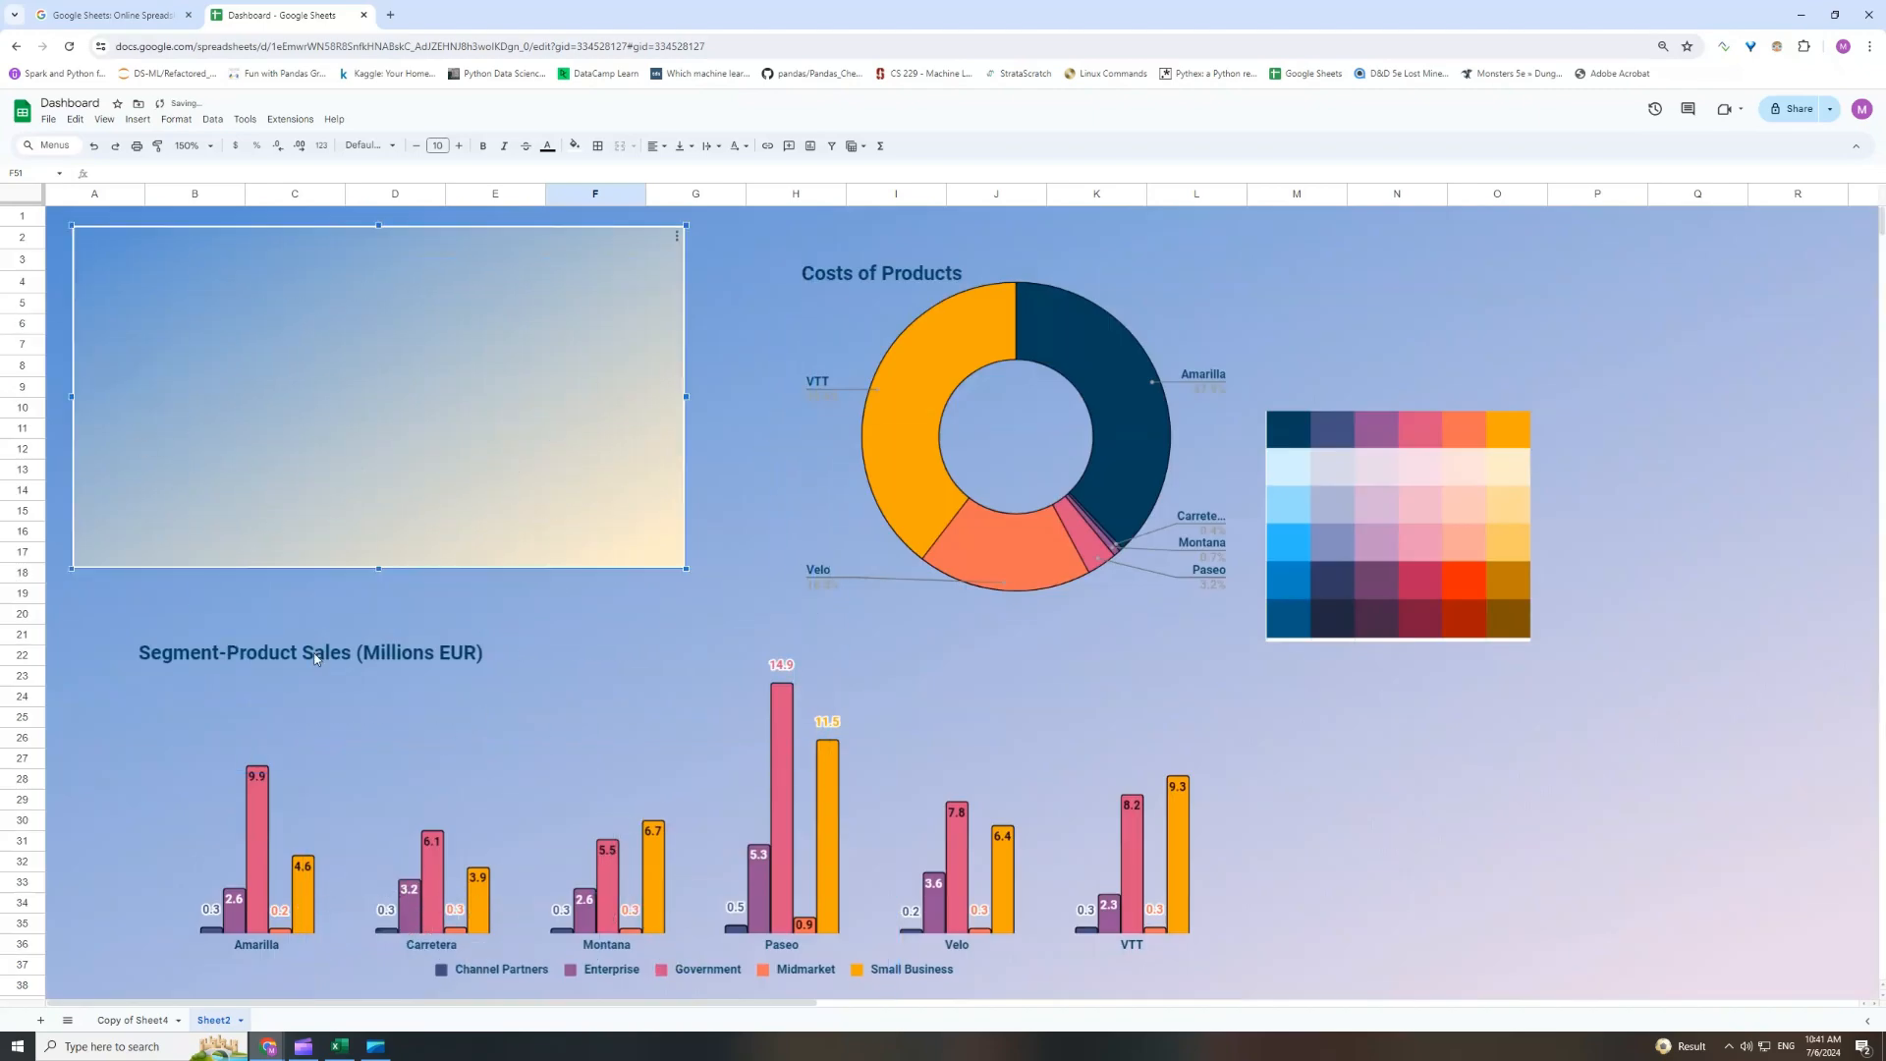
# Redraw the dashboard by switching to Copy of Sheet4 and back to Sheet2.
pyautogui.scroll(-2, 574, 808)
pyautogui.scroll(2, 574, 807)
pyautogui.scroll(-5, 1391, 922)
pyautogui.click(1335, 872)
pyautogui.scroll(4, 1229, 664)
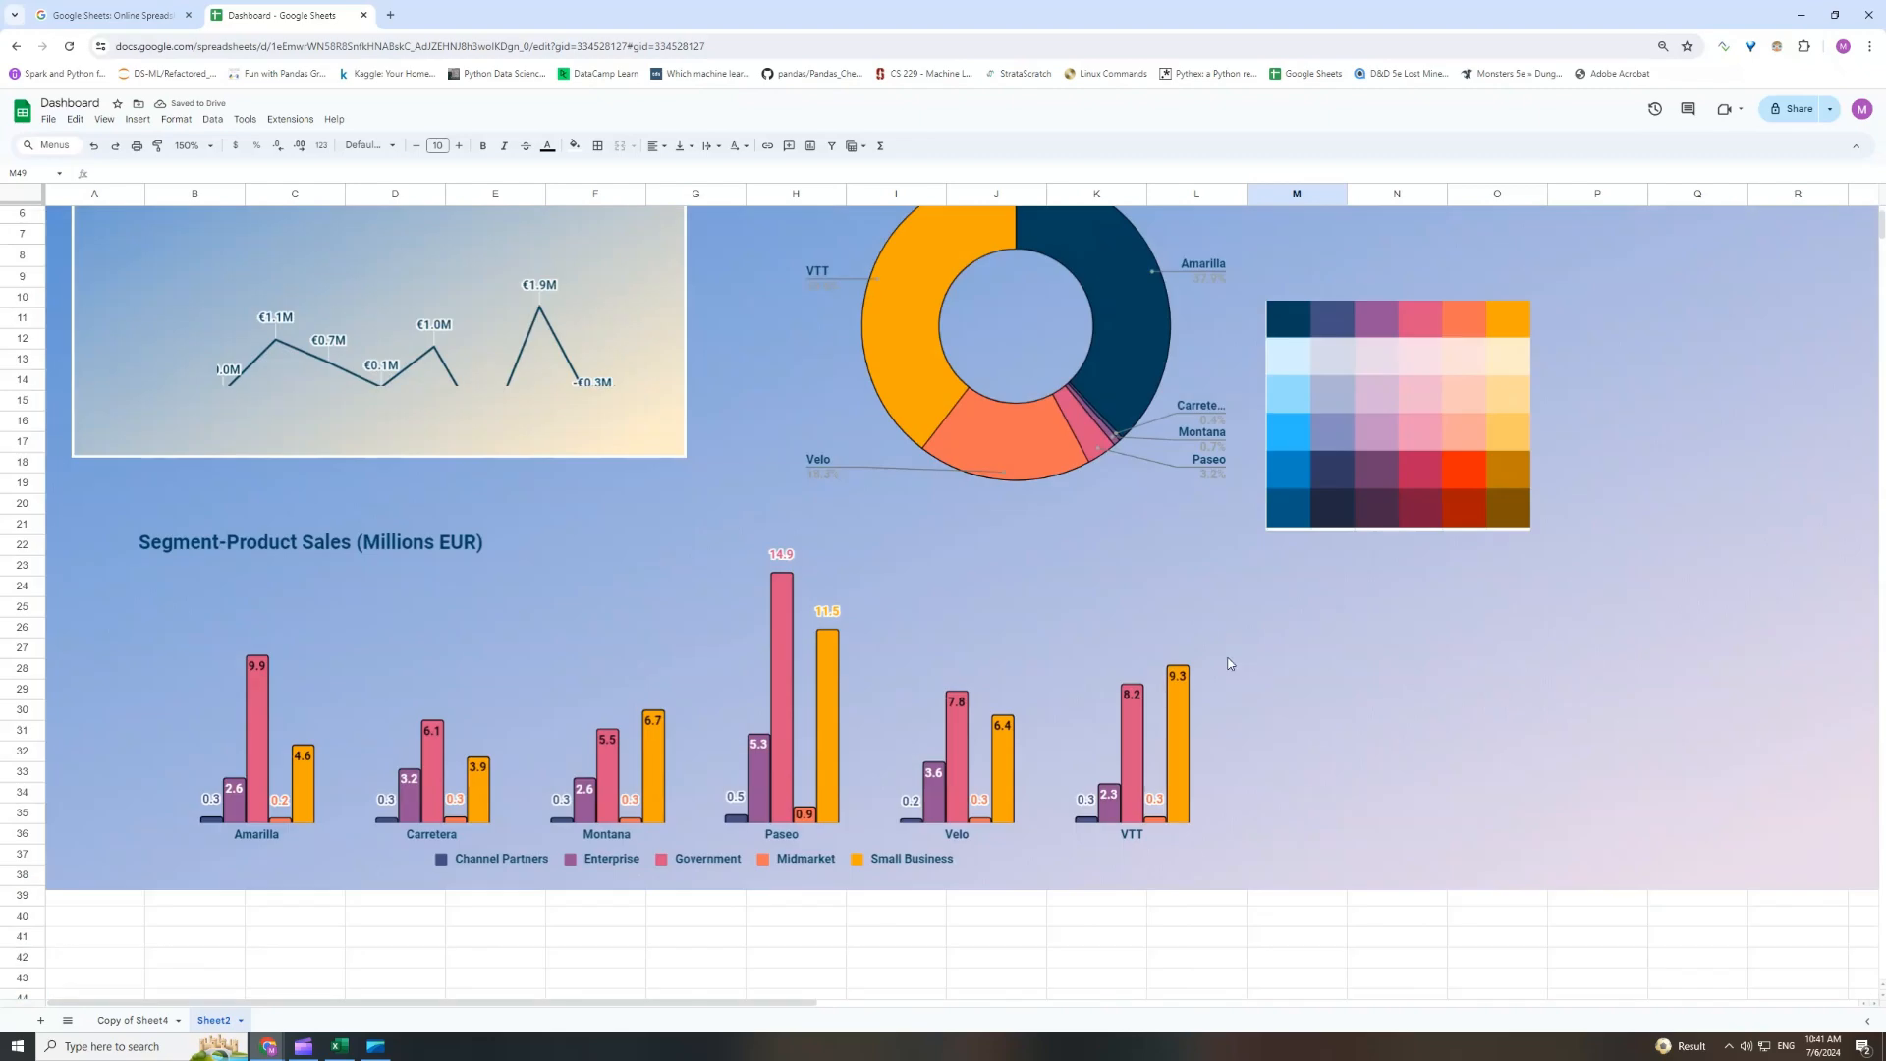
pyautogui.click(132, 1019)
pyautogui.click(213, 1020)
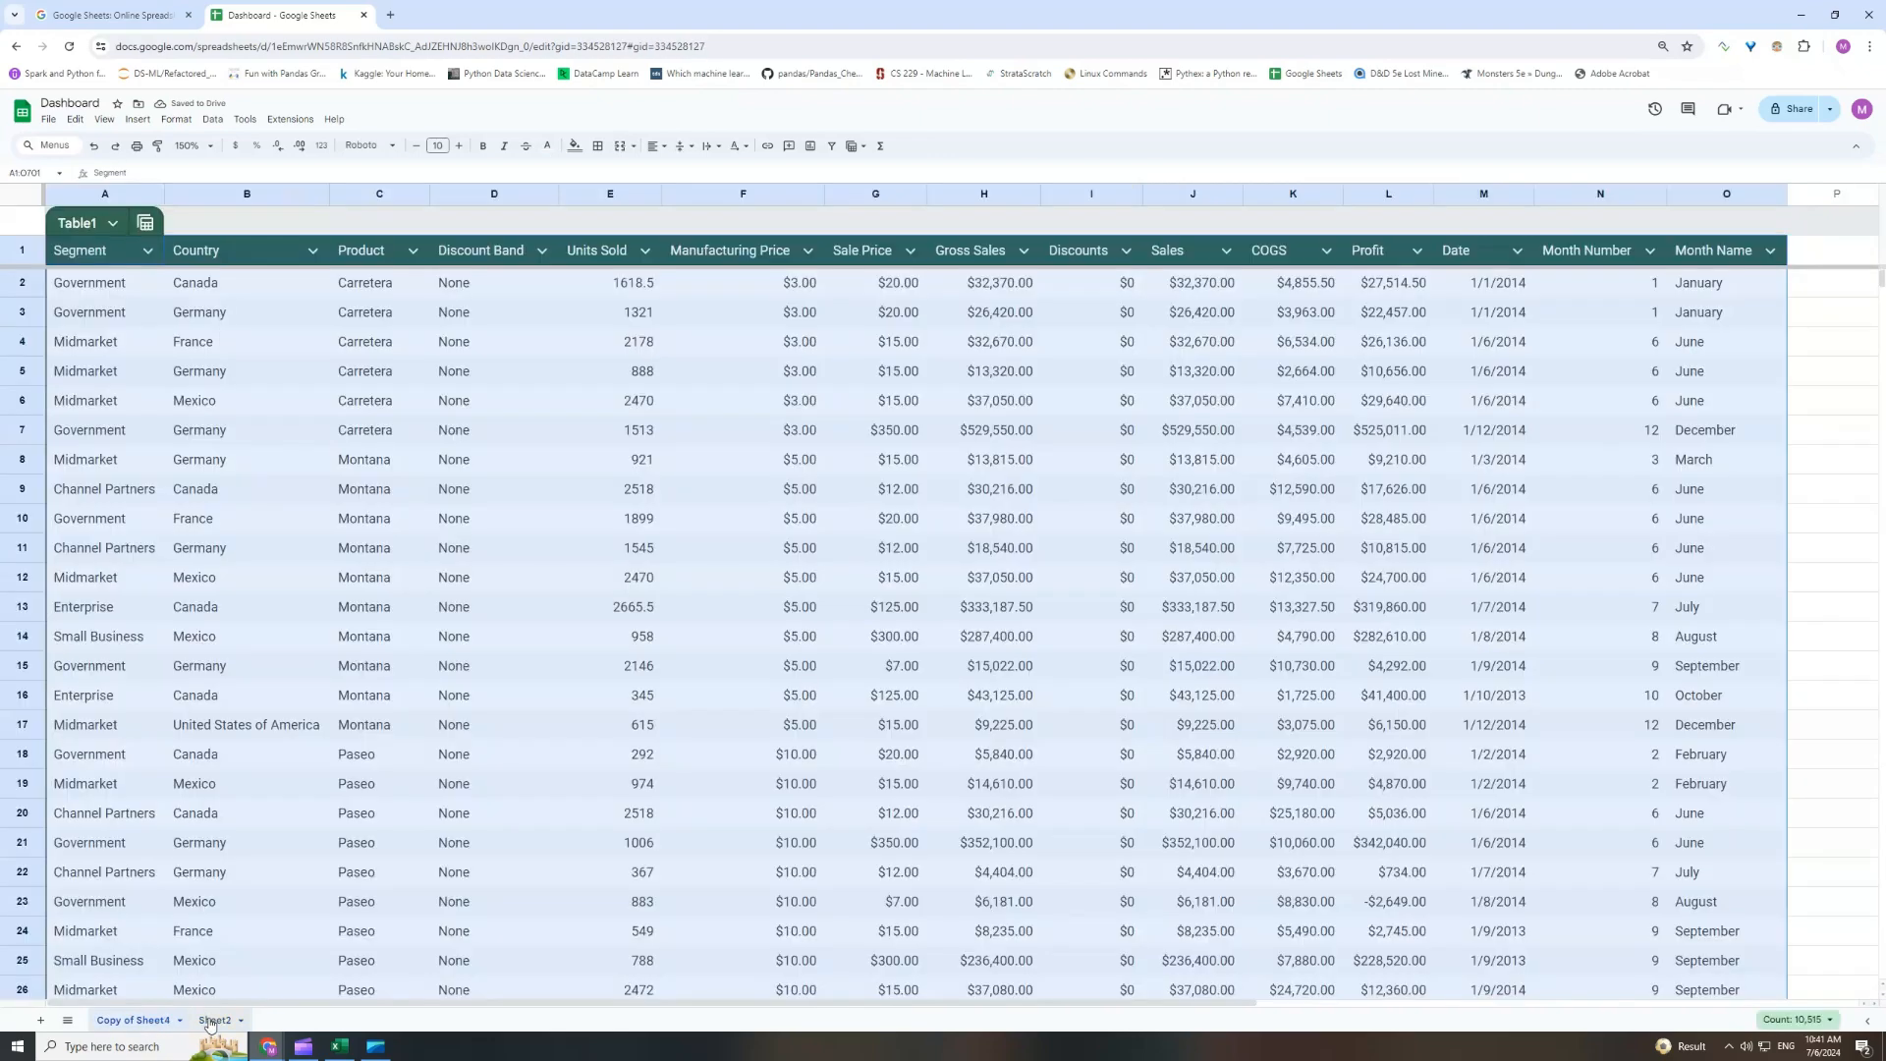
# Align the blue-to-cream panel behind the Profit over the Year chart.
pyautogui.click(157, 321)
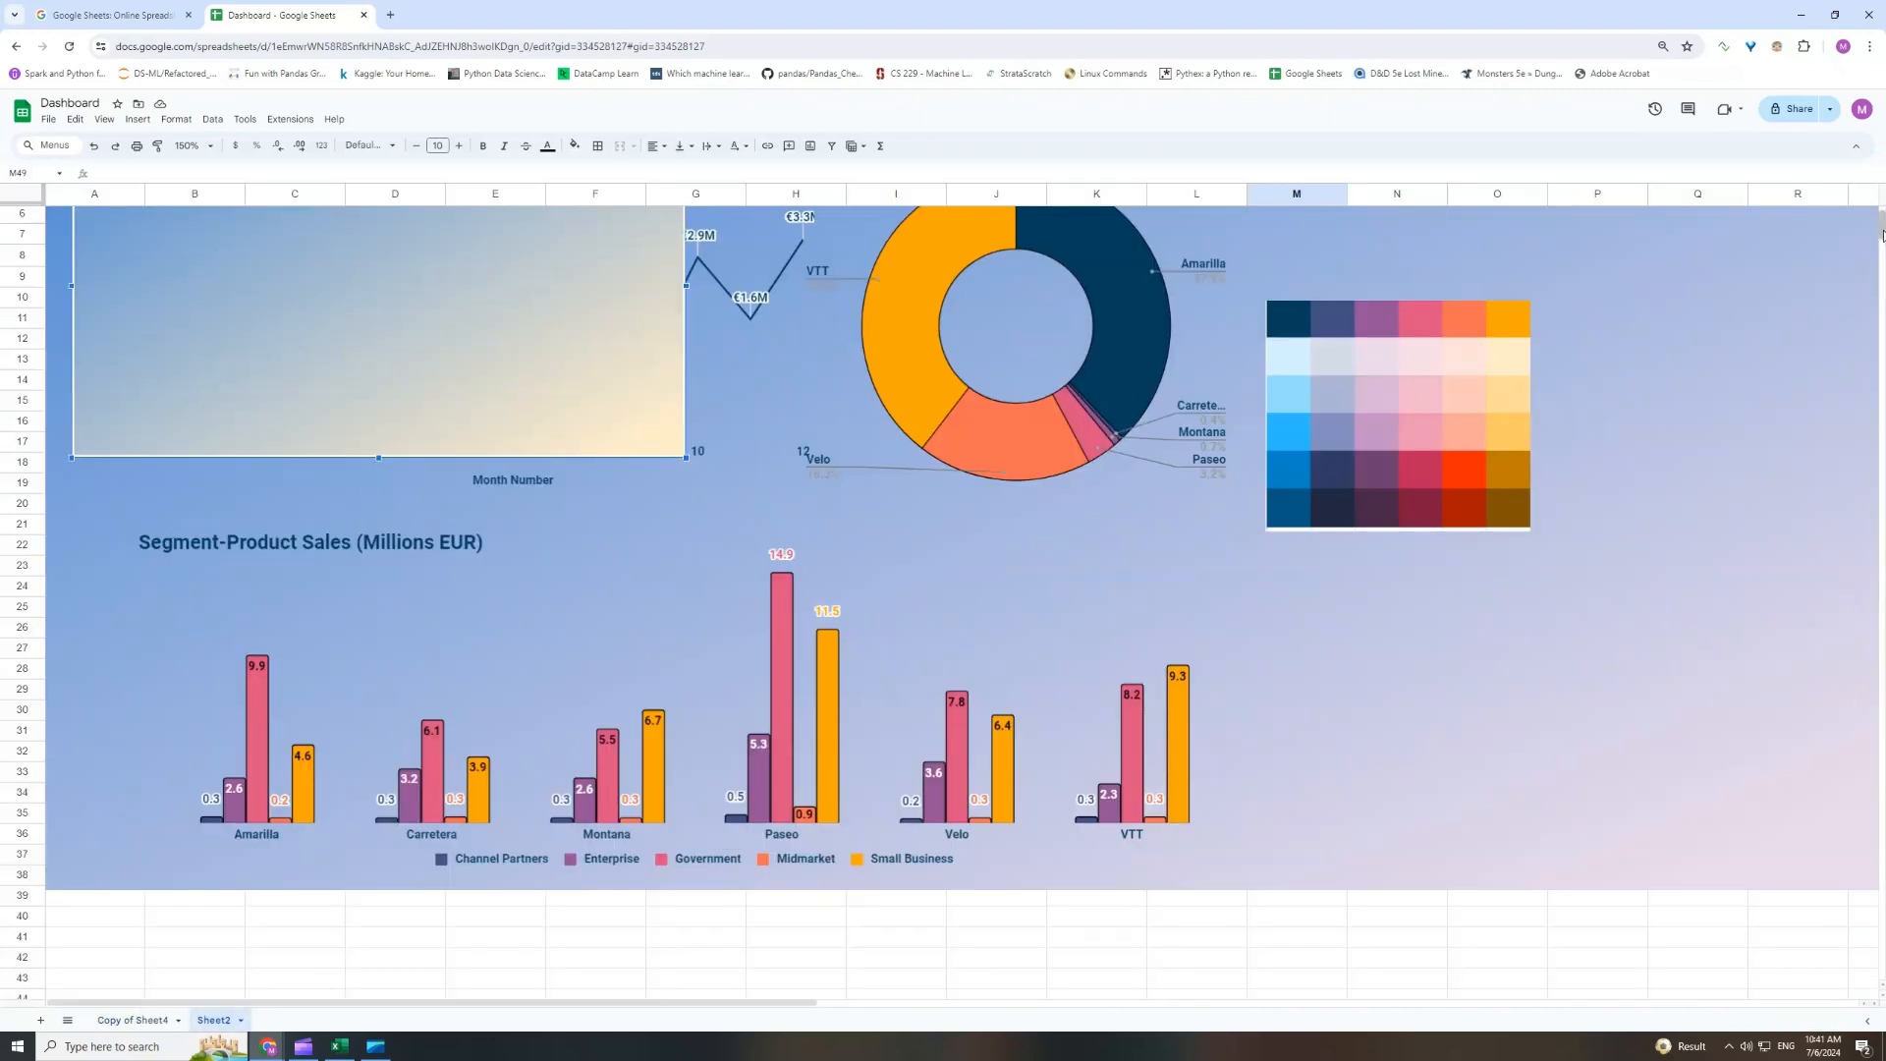
pyautogui.moveTo(1883, 232); pyautogui.dragTo(1883, 193)
pyautogui.moveTo(252, 366); pyautogui.dragTo(327, 513)
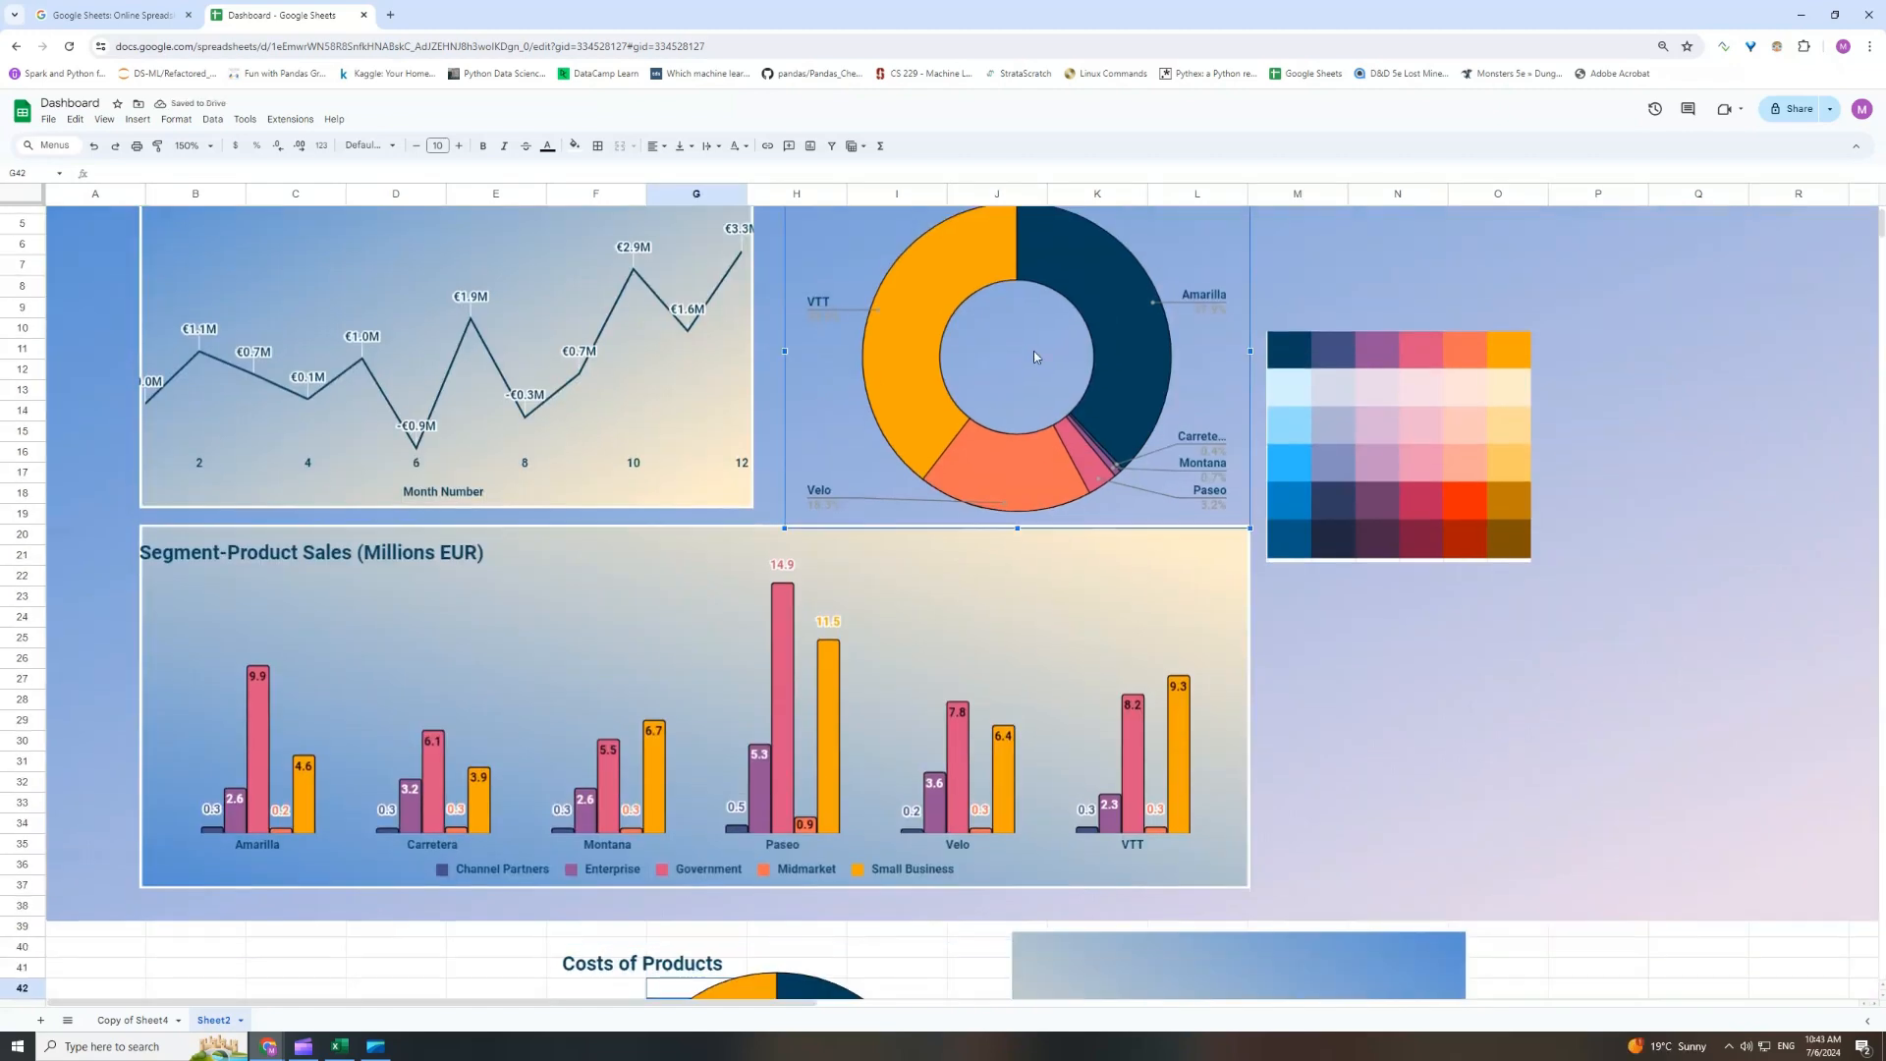
# Place the cream-to-blue panel beside the profit chart and move the copied Costs of Products doughnut chart onto it.
pyautogui.moveTo(1228, 973); pyautogui.dragTo(1008, 363)
pyautogui.moveTo(753, 338)
pyautogui.mouseDown()
pyautogui.moveTo(775, 338)
pyautogui.moveTo(718, 337)
pyautogui.moveTo(775, 338)
pyautogui.mouseUp()
pyautogui.scroll(-3, 855, 688)
pyautogui.click(853, 926)
pyautogui.moveTo(853, 926); pyautogui.dragTo(1115, 529)
pyautogui.scroll(4, 1115, 528)
pyautogui.moveTo(1091, 835); pyautogui.dragTo(1091, 514)
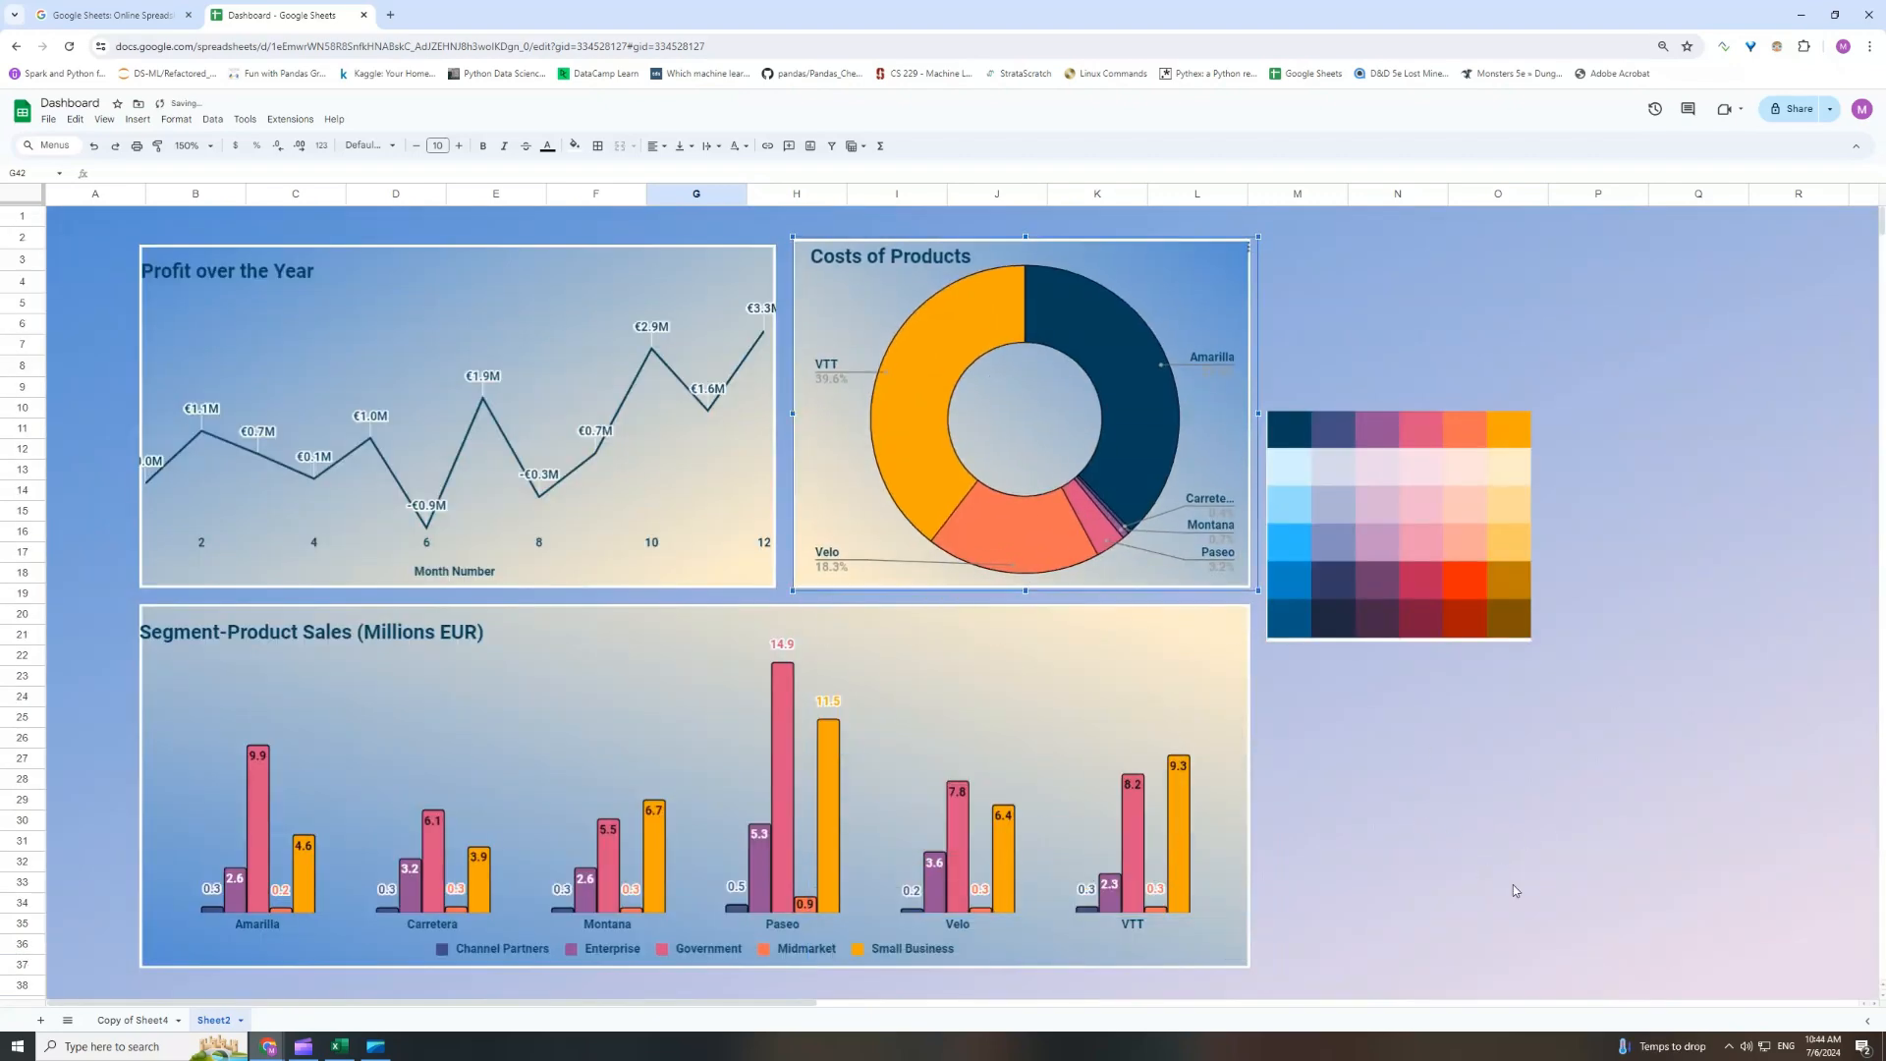
# Move the color palette image slightly farther away from the dashboard charts.
pyautogui.click(1417, 569)
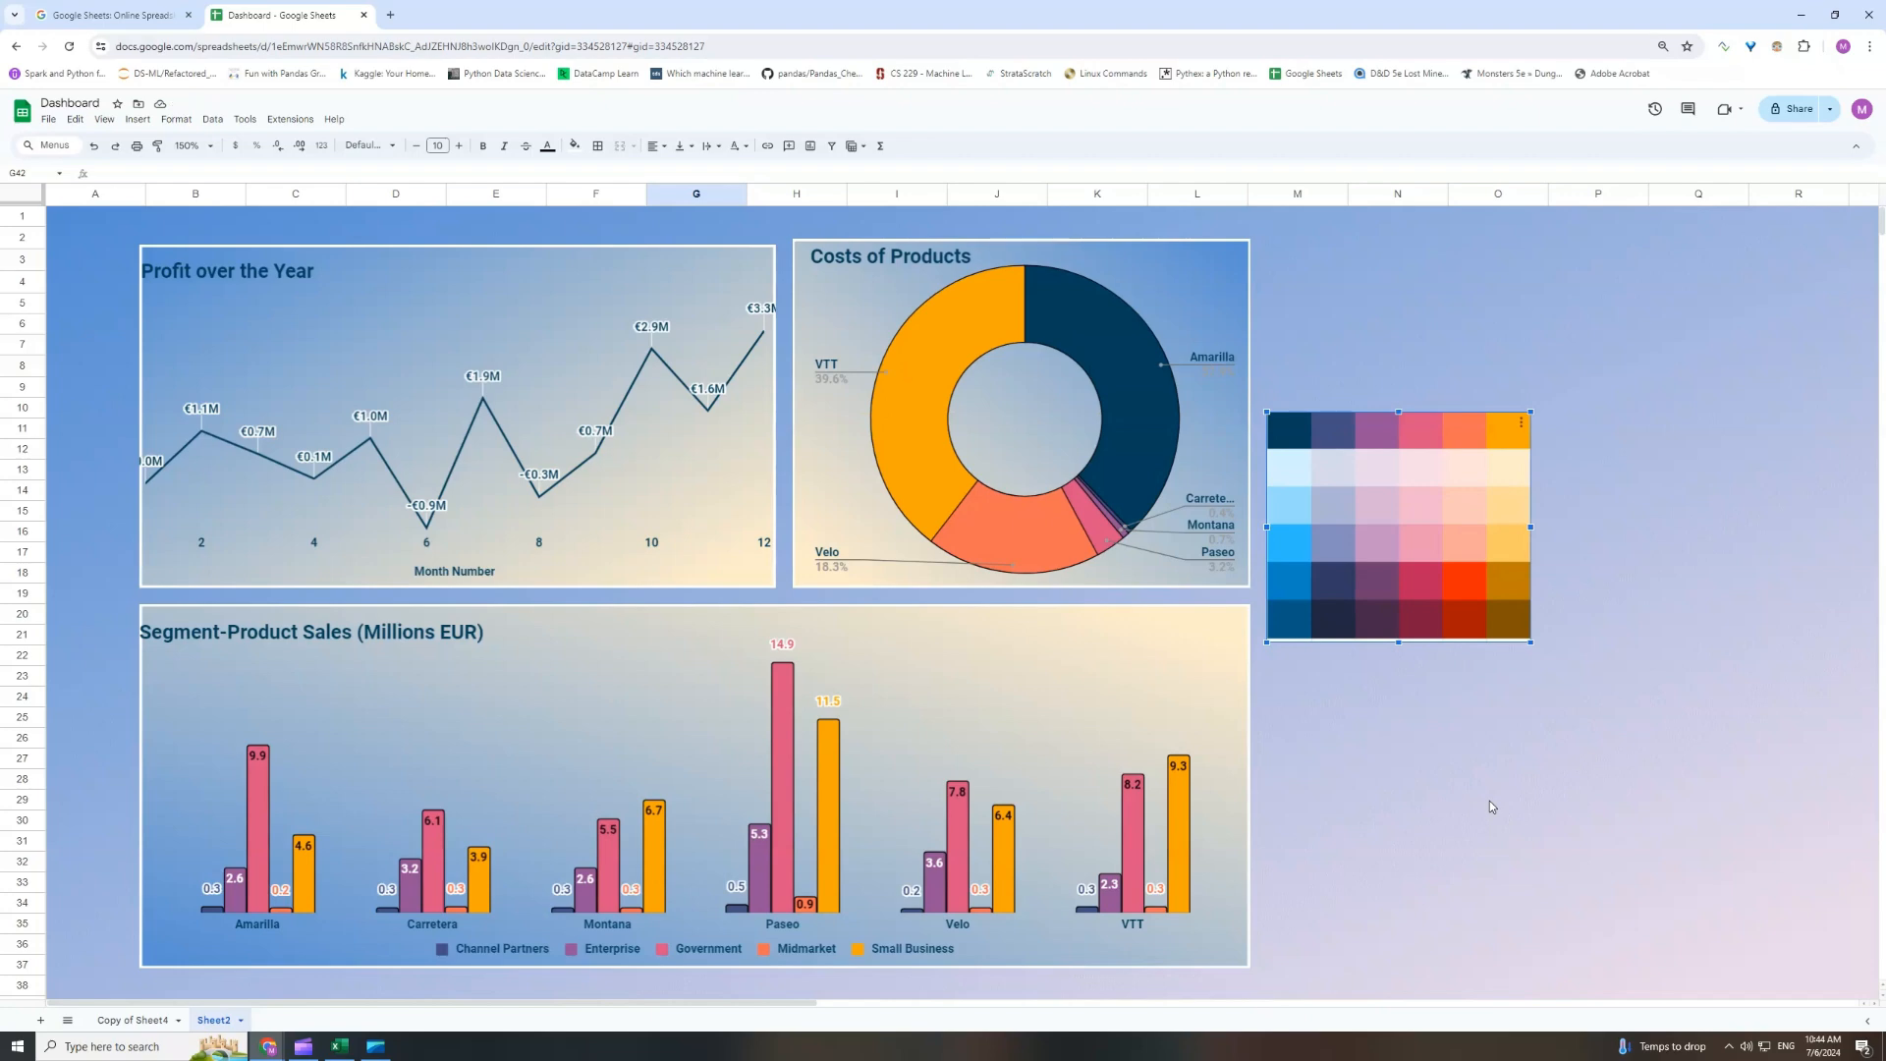
pyautogui.moveTo(1364, 545); pyautogui.dragTo(1432, 567)
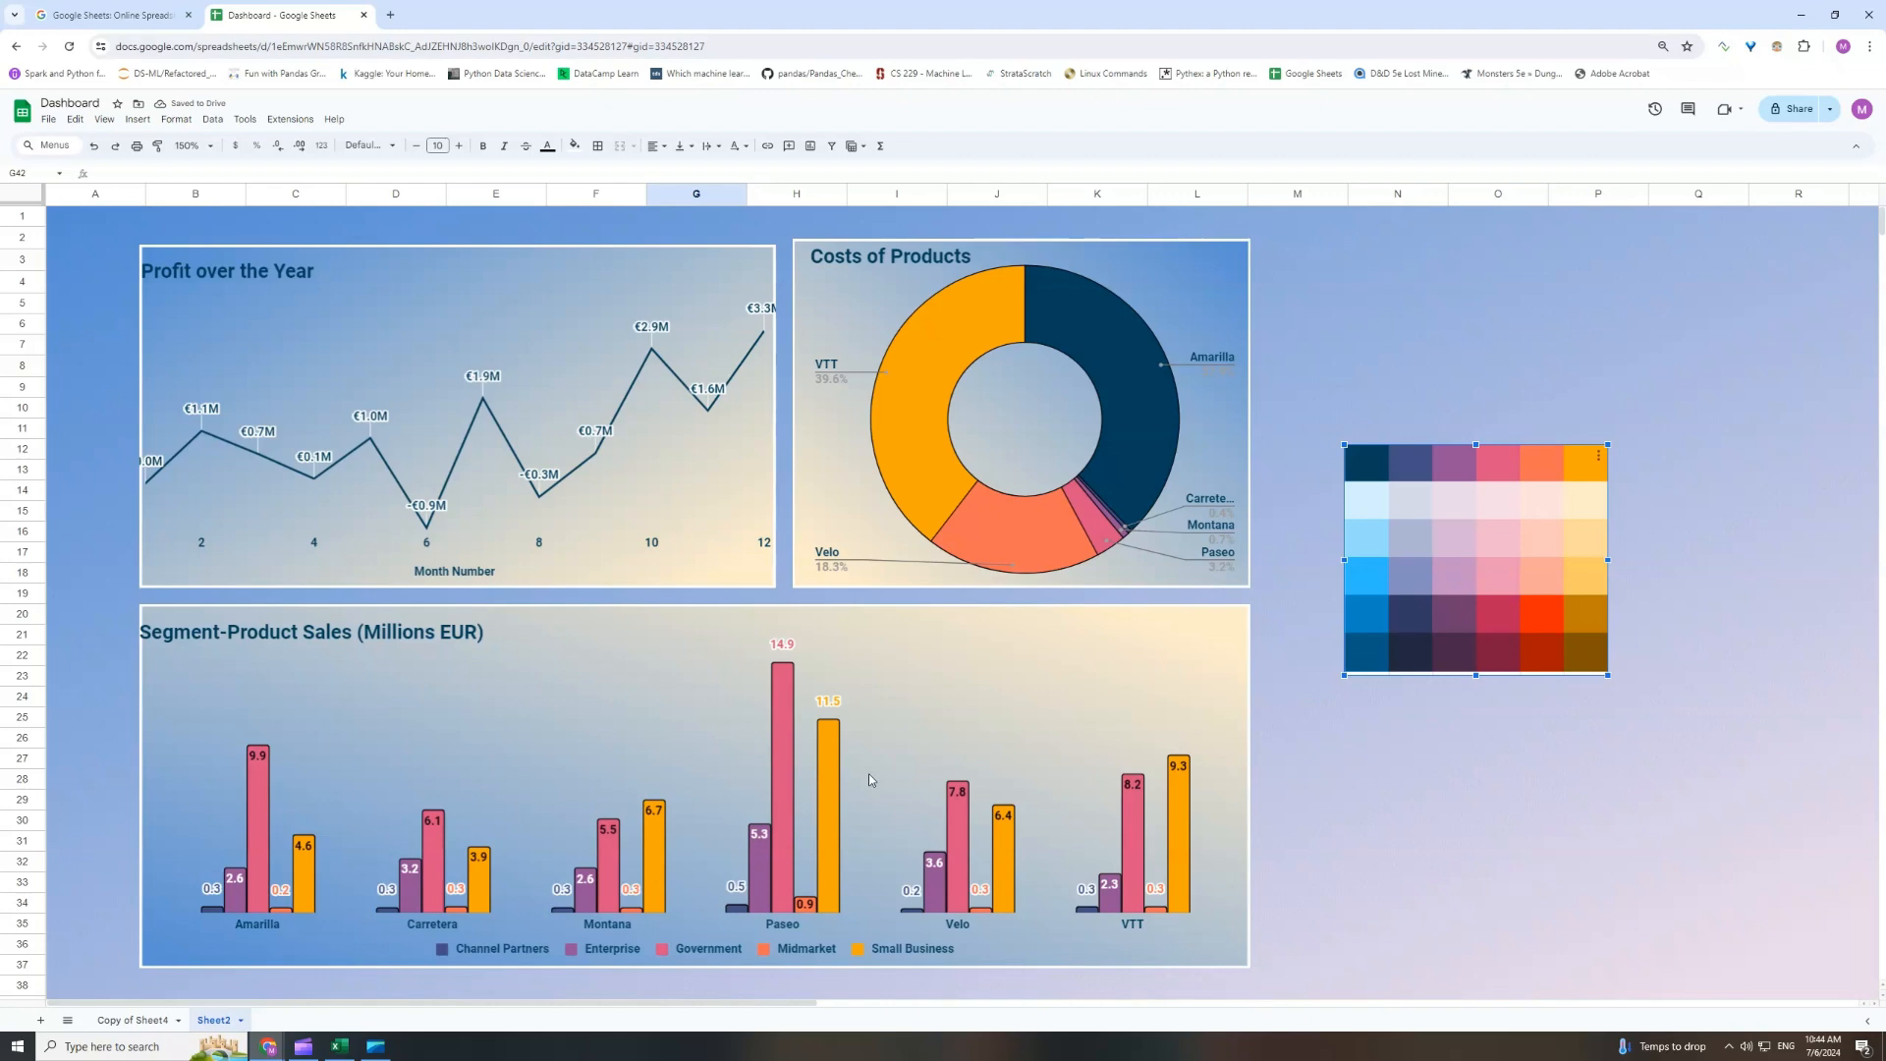
# Copy the product COGS pivot table and paste the copy at AK2.
pyautogui.moveTo(560, 1002); pyautogui.dragTo(1525, 1011)
pyautogui.click(1270, 428)
pyautogui.moveTo(1169, 239); pyautogui.dragTo(1293, 372)
pyautogui.hotkey('ctrl', 'c')
pyautogui.click(1446, 243)
pyautogui.hotkey('ctrl', 'v')
pyautogui.click(1571, 283)
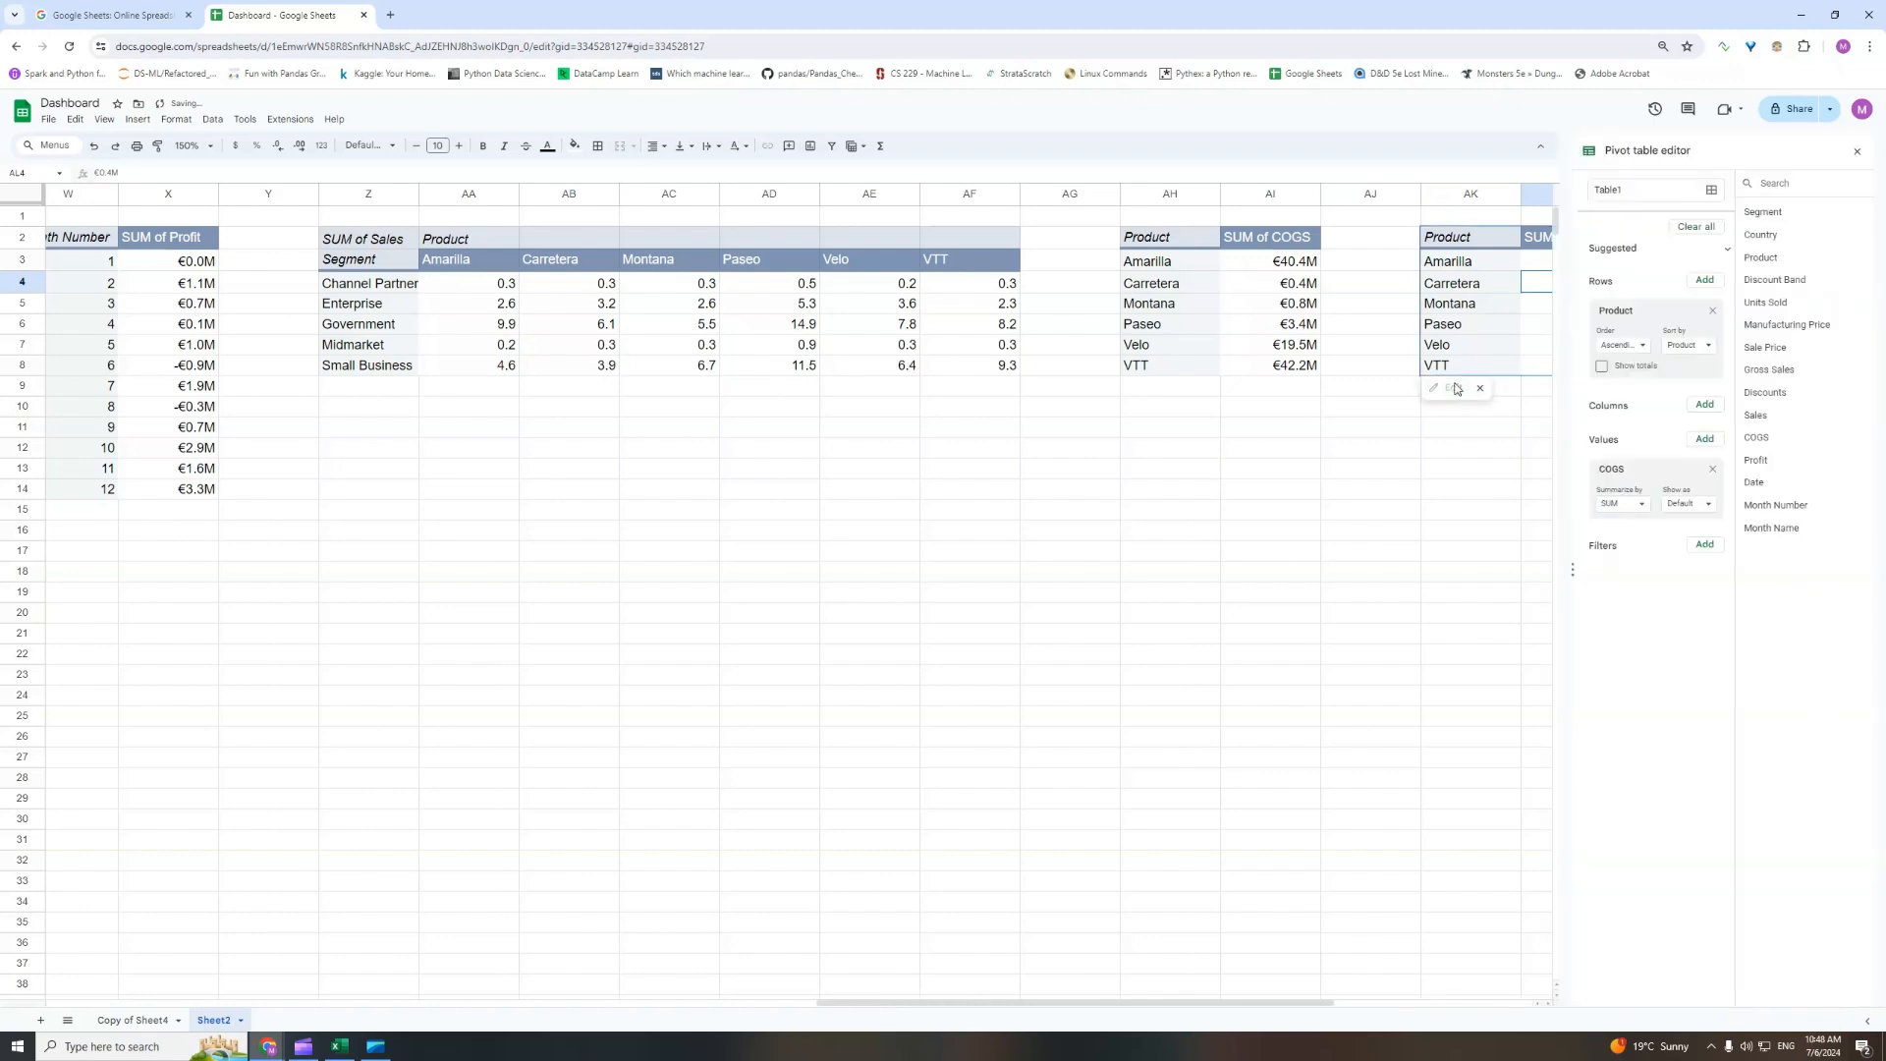
# Change the copied pivot table to Country rows and summed Profit values, with row totals turned off.
pyautogui.moveTo(1100, 1005); pyautogui.dragTo(1201, 1005)
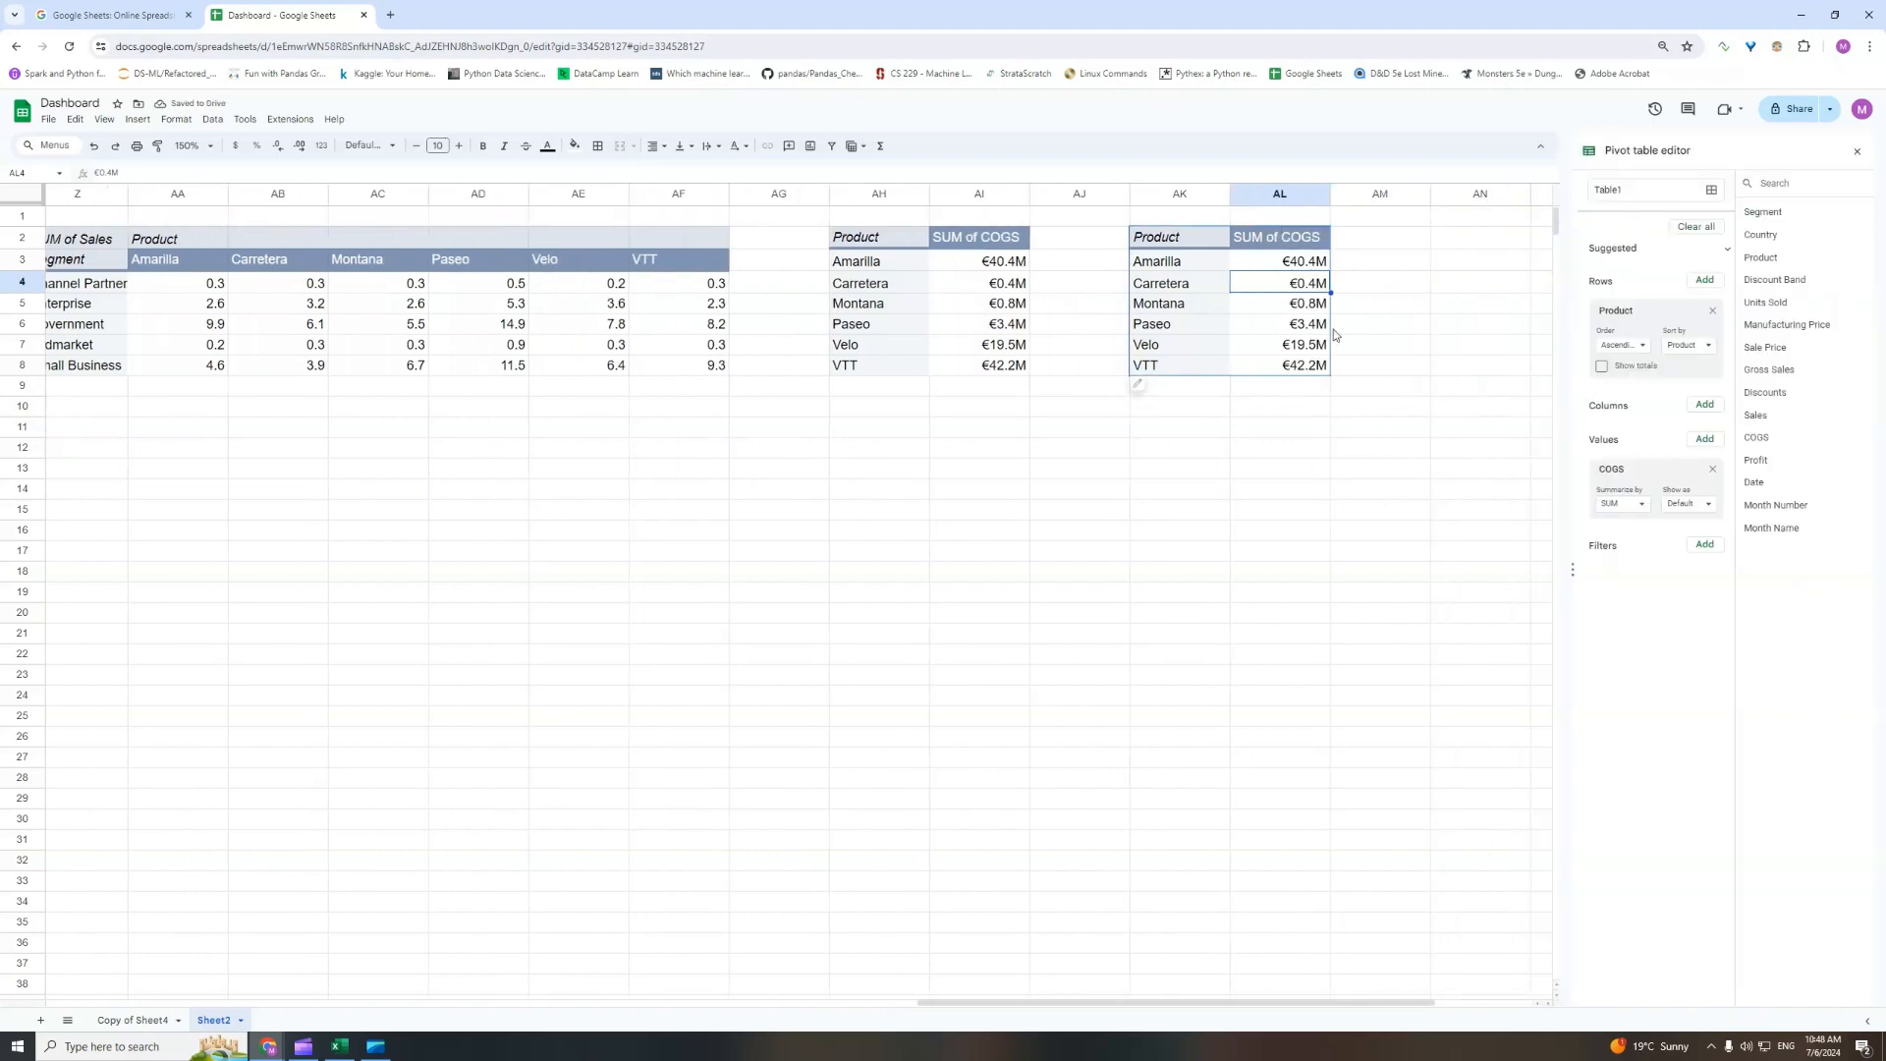
pyautogui.click(1712, 466)
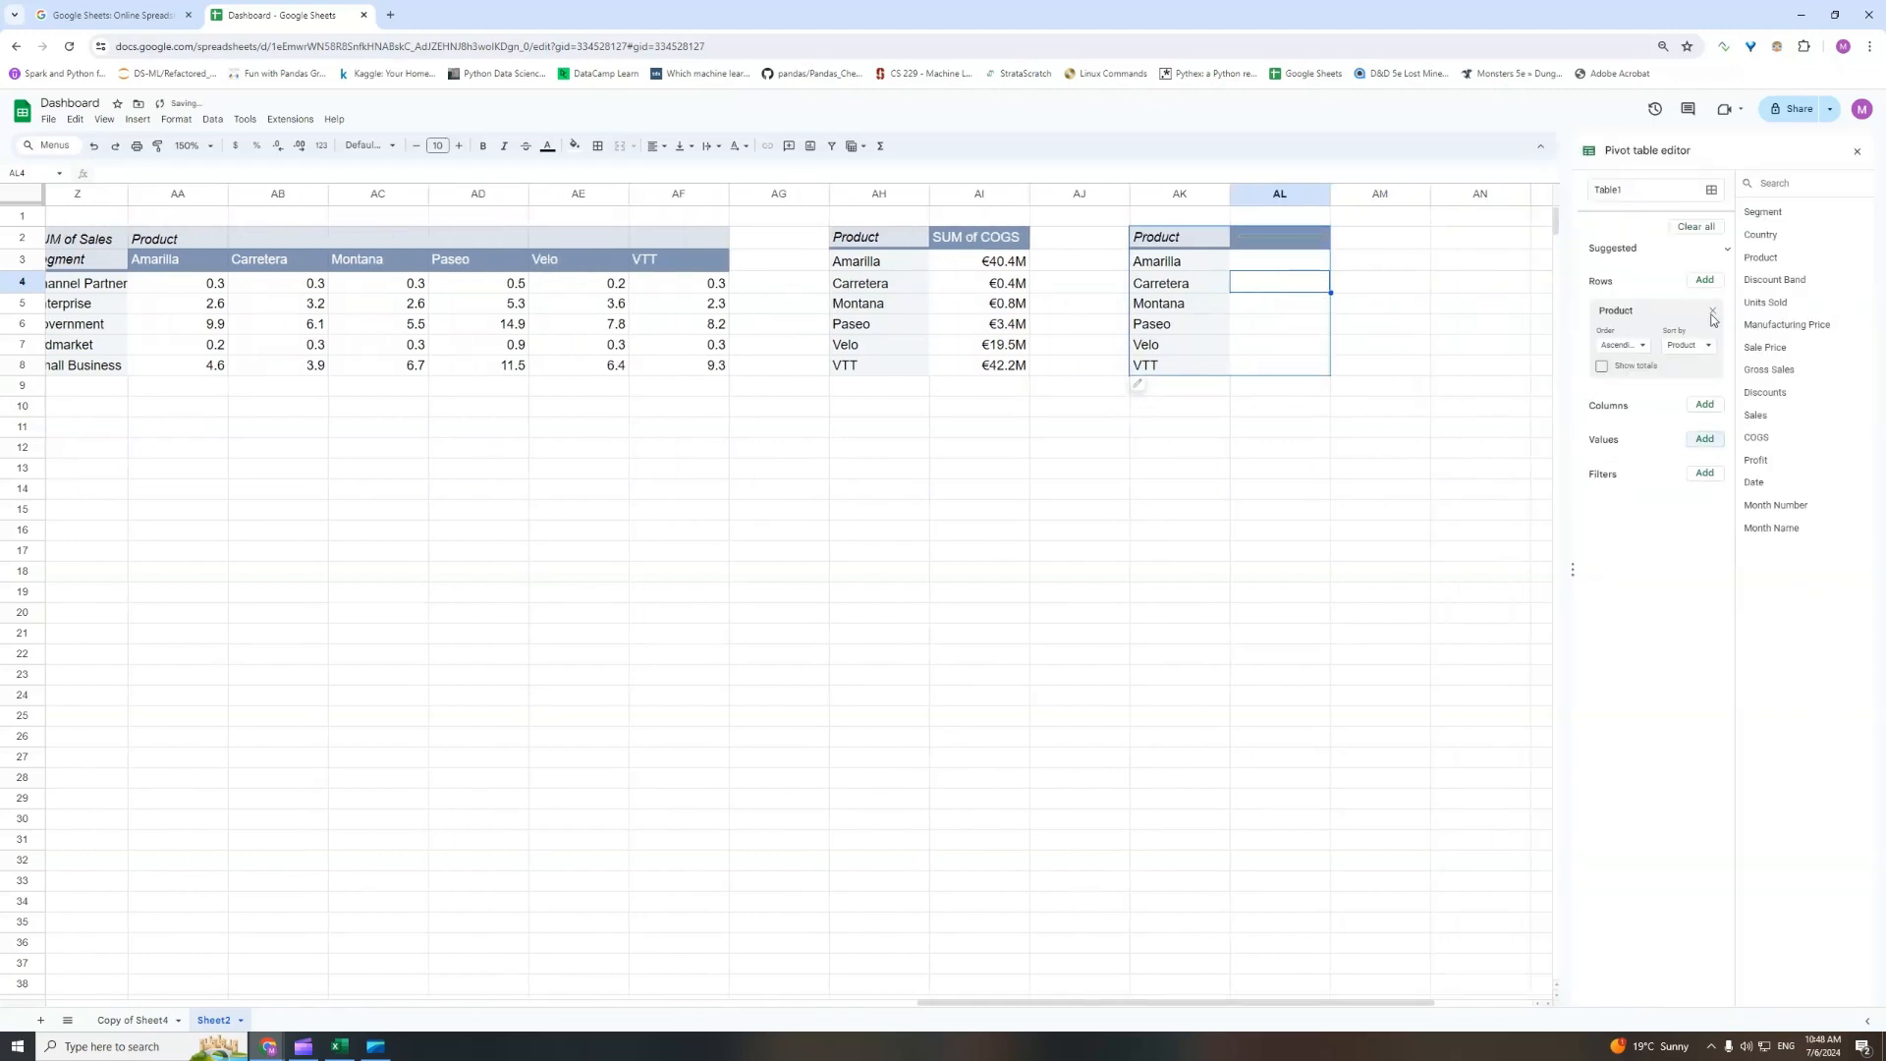
pyautogui.click(1712, 311)
pyautogui.moveTo(1768, 240); pyautogui.dragTo(1642, 308)
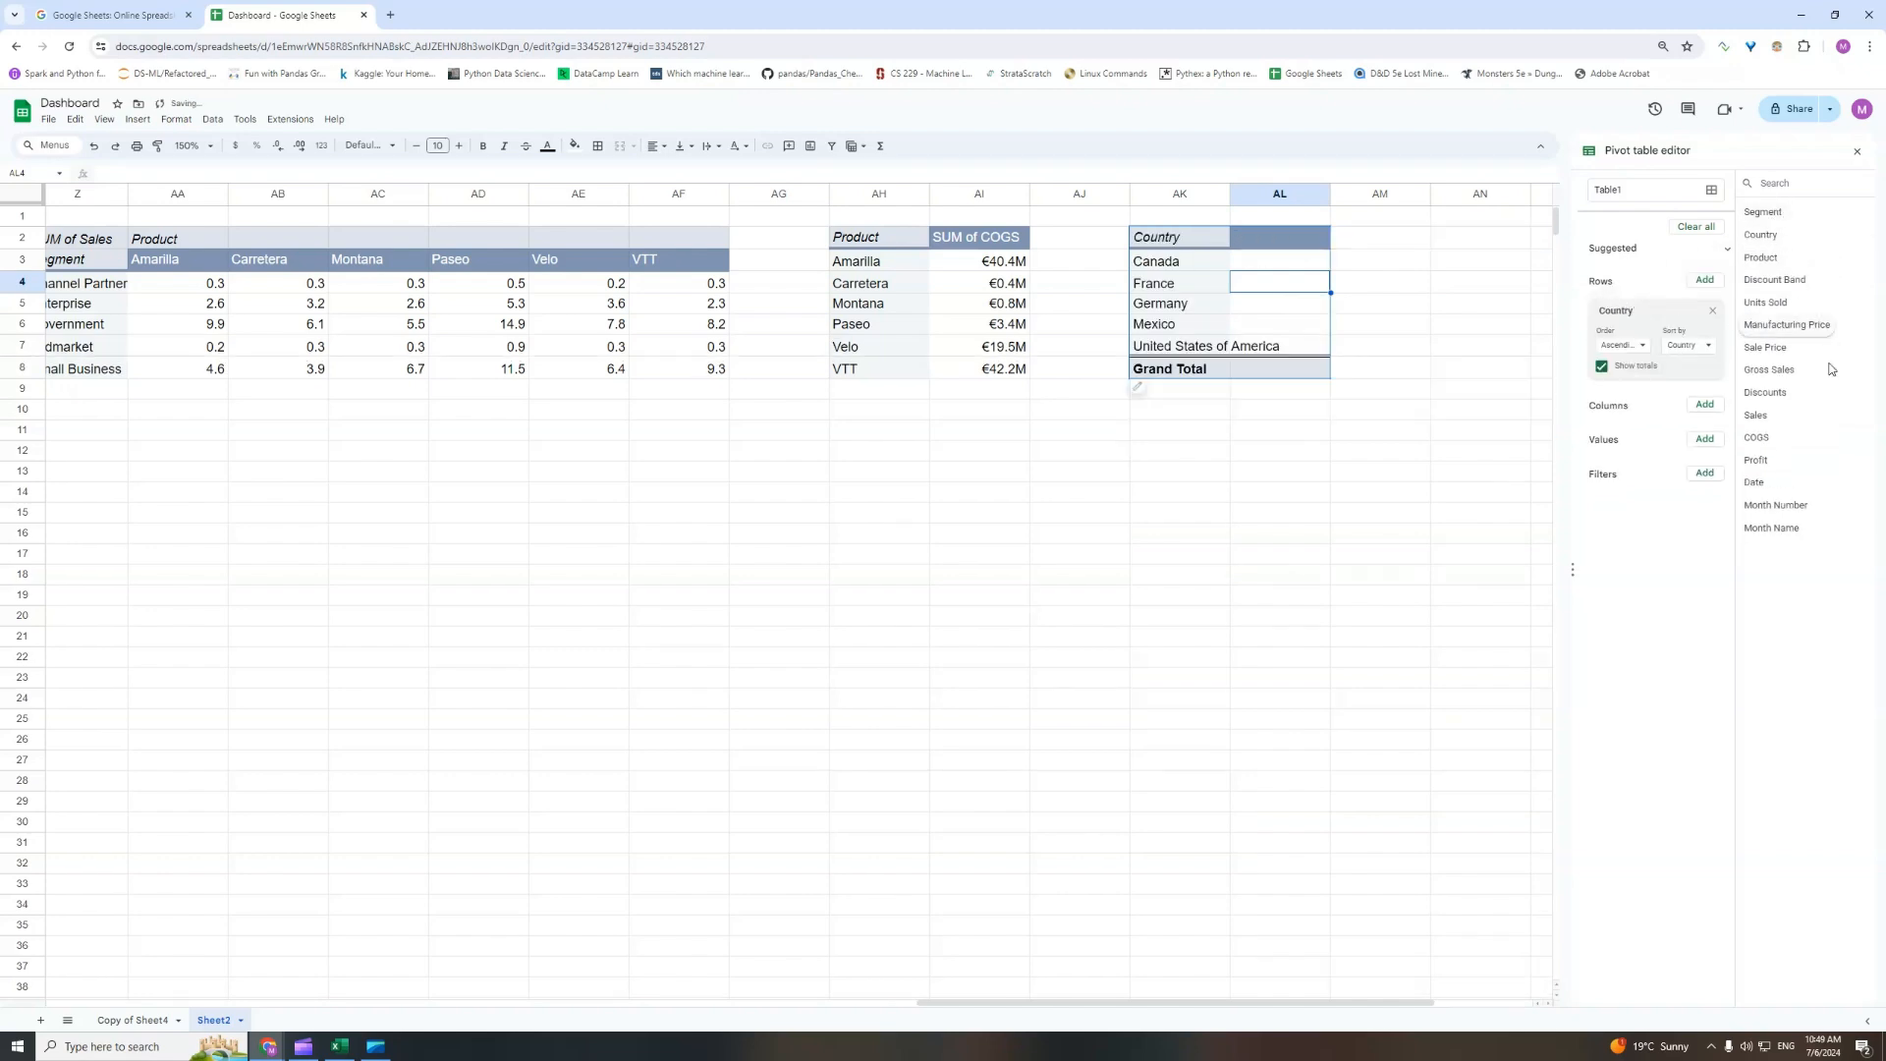
pyautogui.moveTo(1761, 468); pyautogui.dragTo(1630, 447)
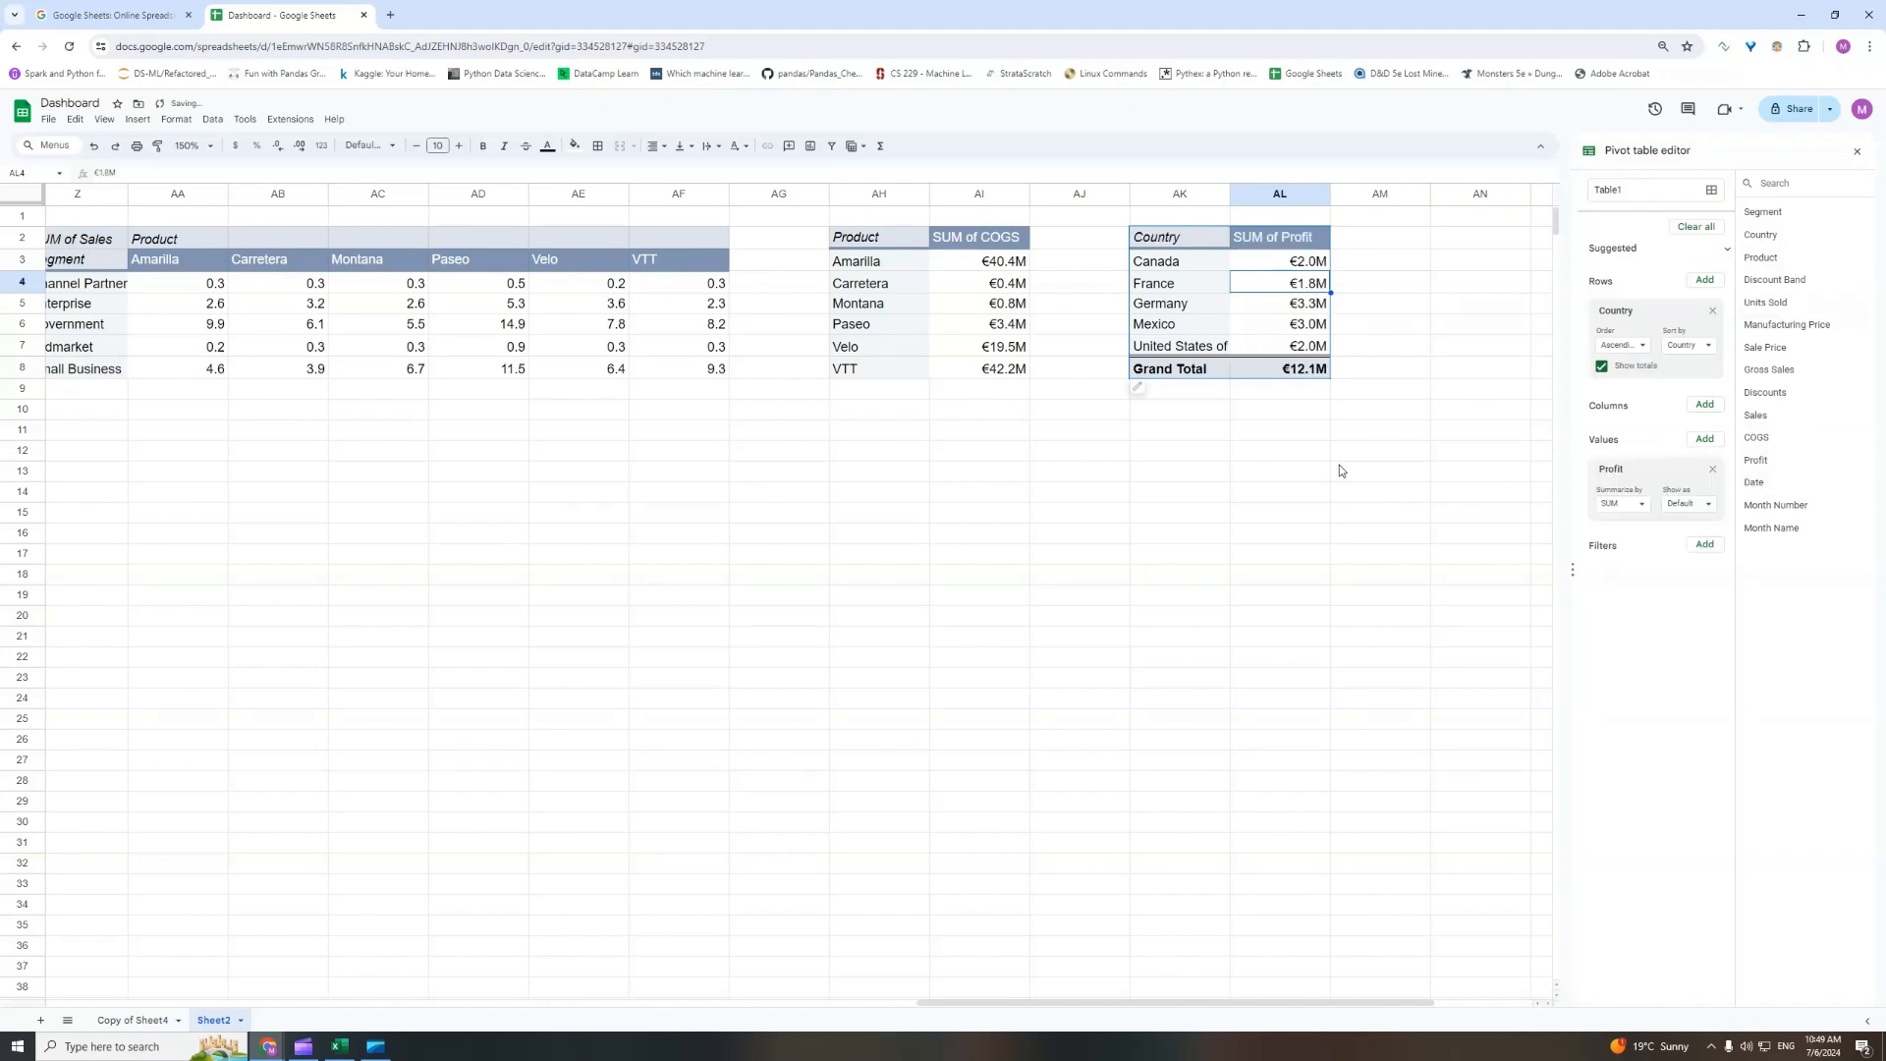
pyautogui.click(1601, 367)
# Insert a chart from the country profit pivot table AK2:AL7 and make it a geo chart.
pyautogui.moveTo(1164, 242); pyautogui.dragTo(1280, 350)
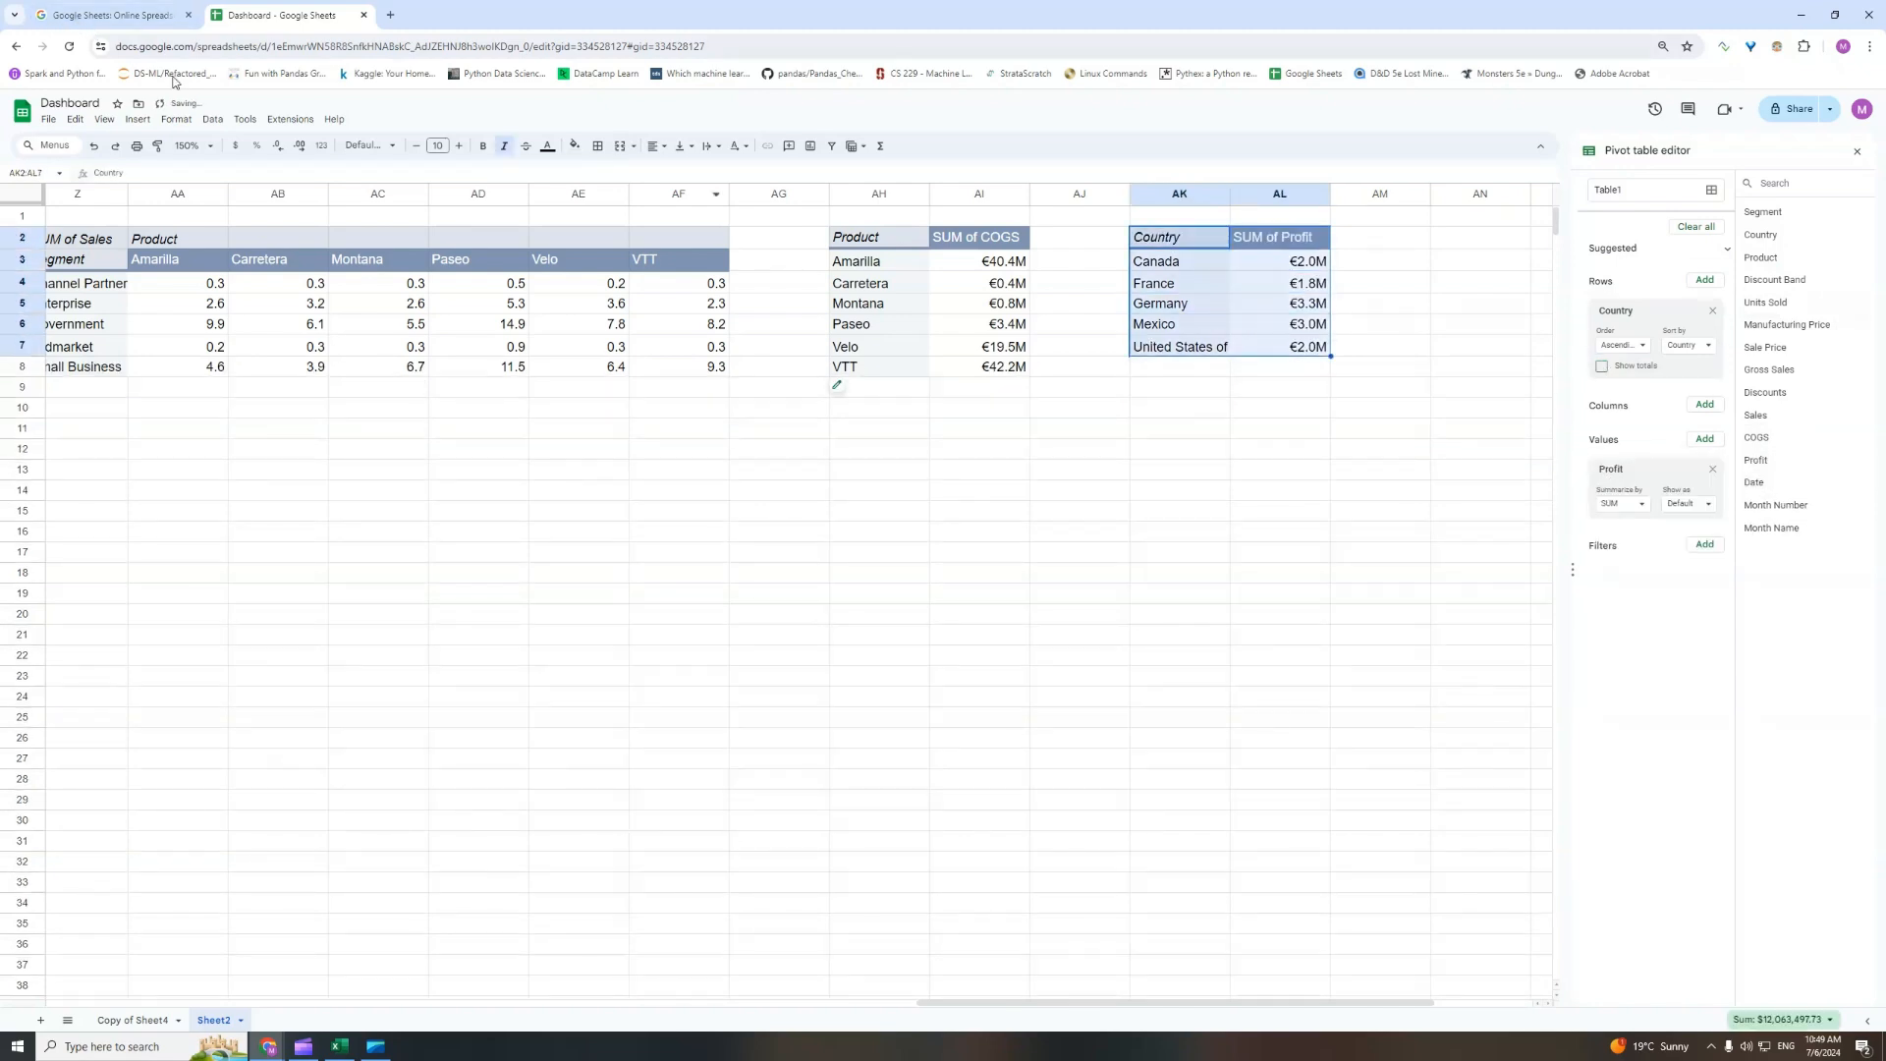
pyautogui.click(137, 119)
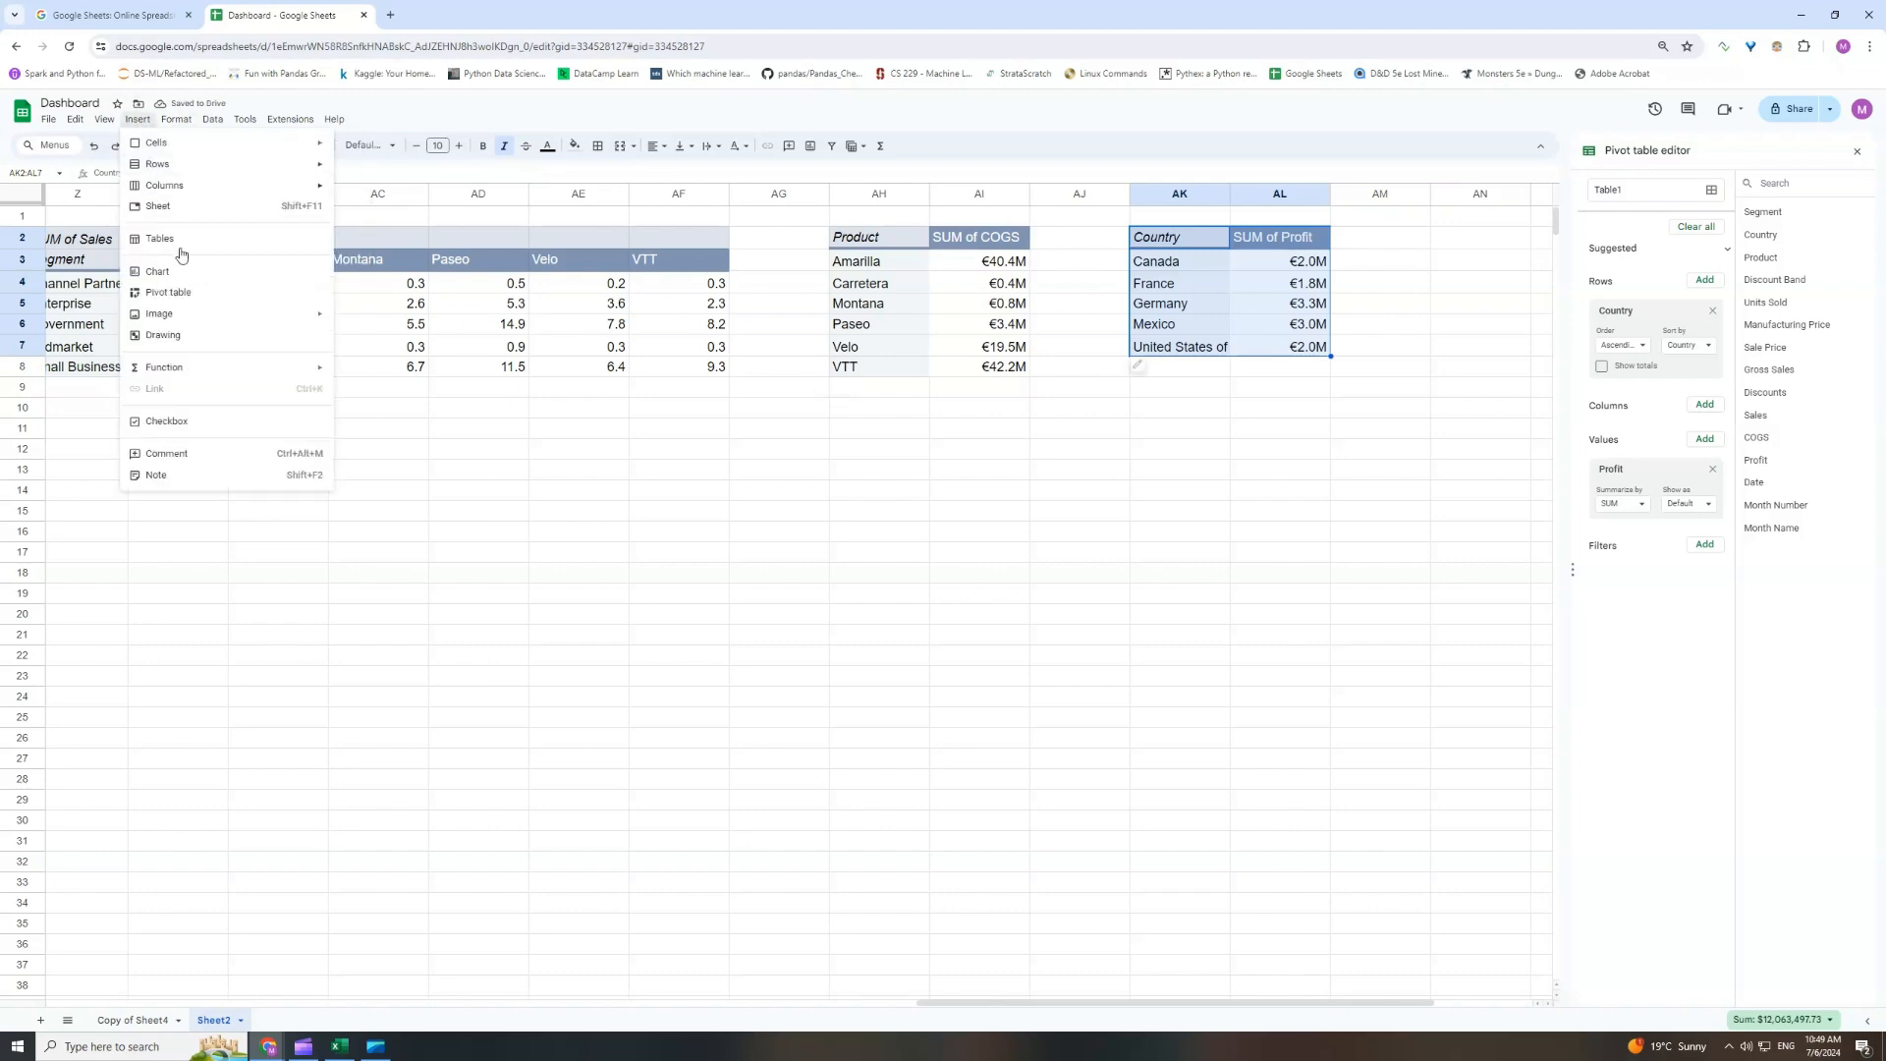
pyautogui.click(186, 269)
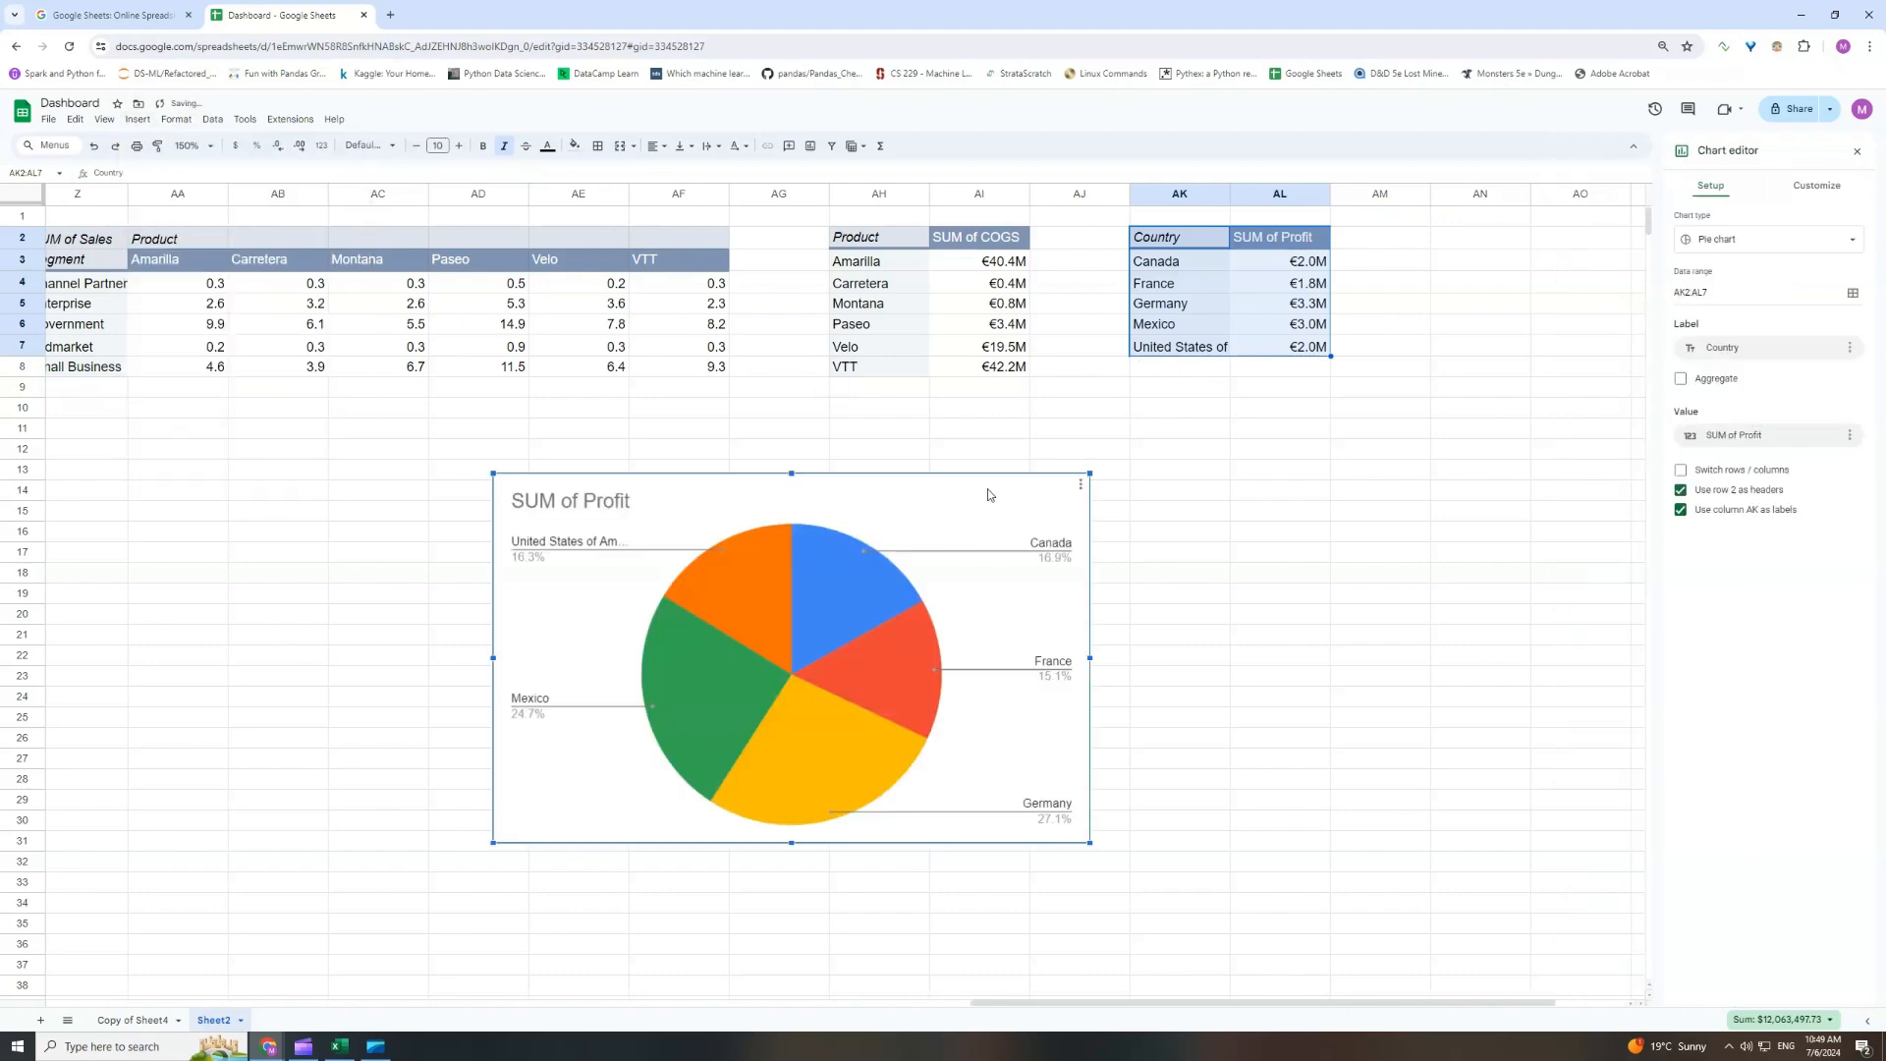
pyautogui.click(1736, 241)
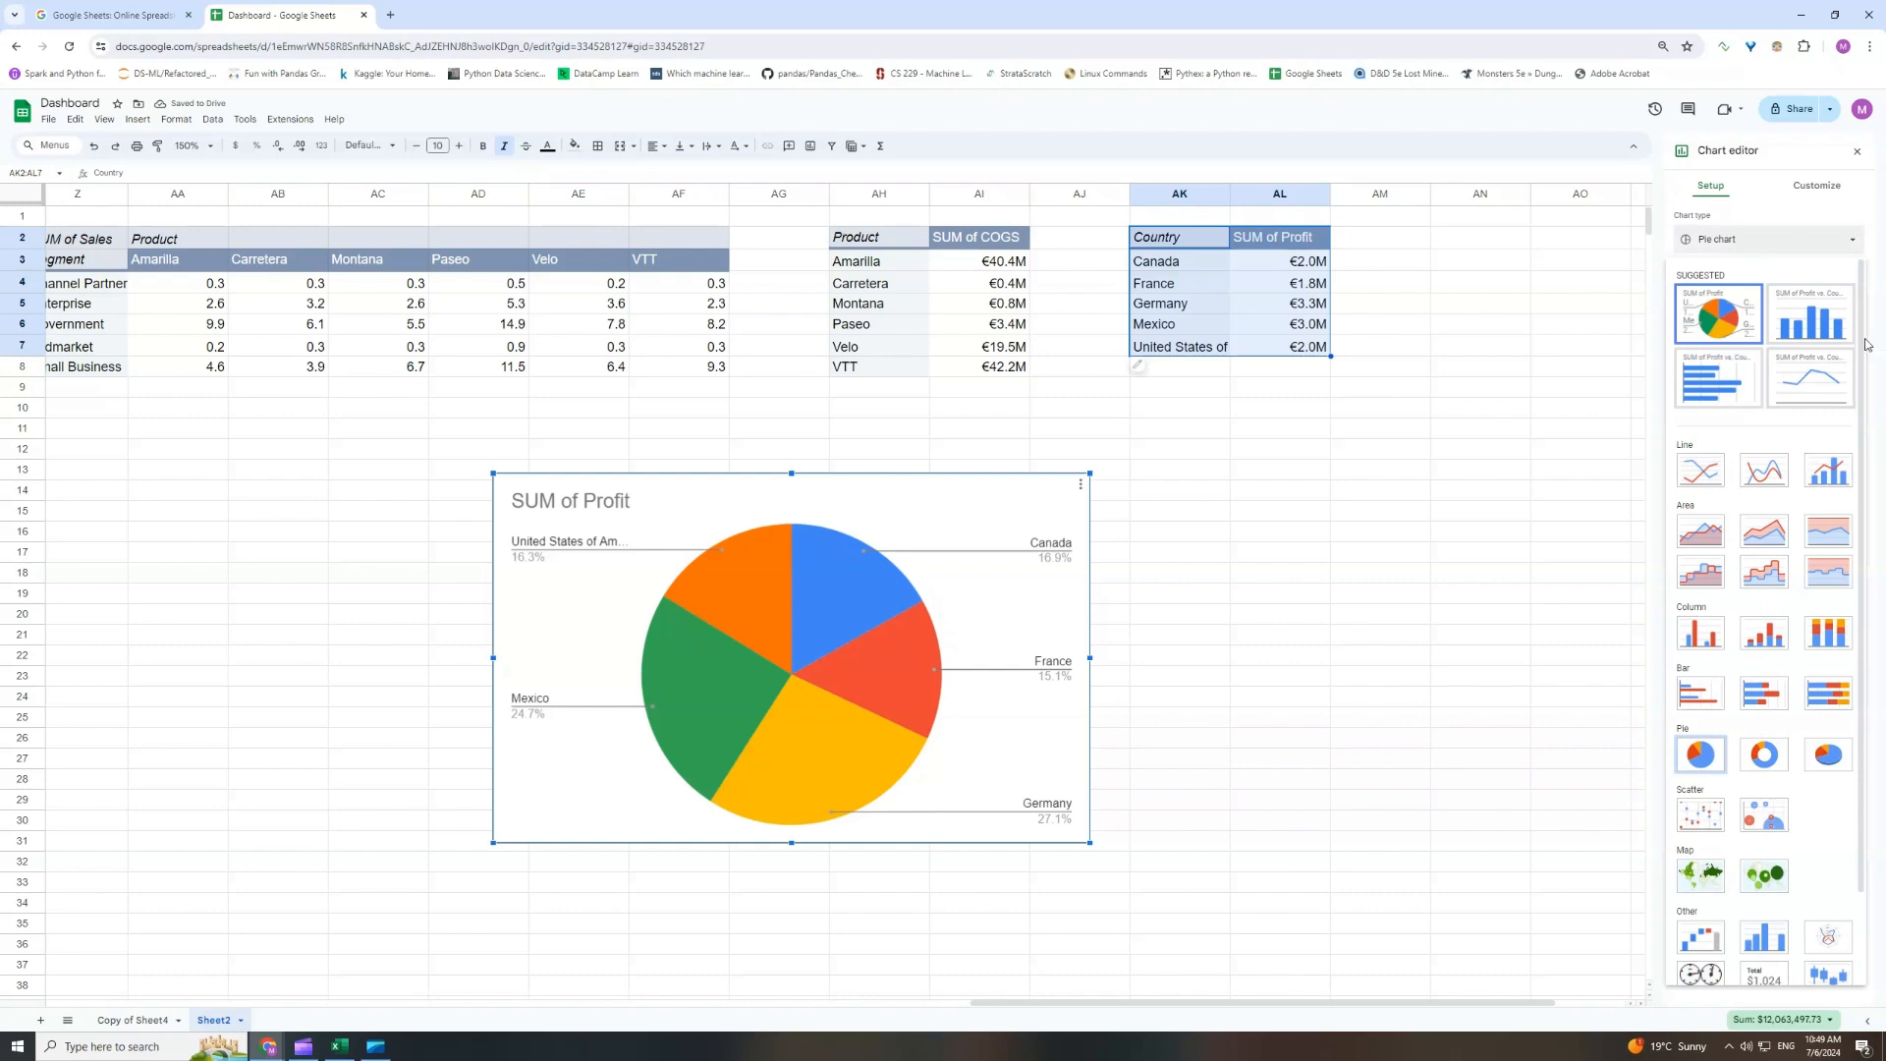
pyautogui.scroll(-2, 1836, 576)
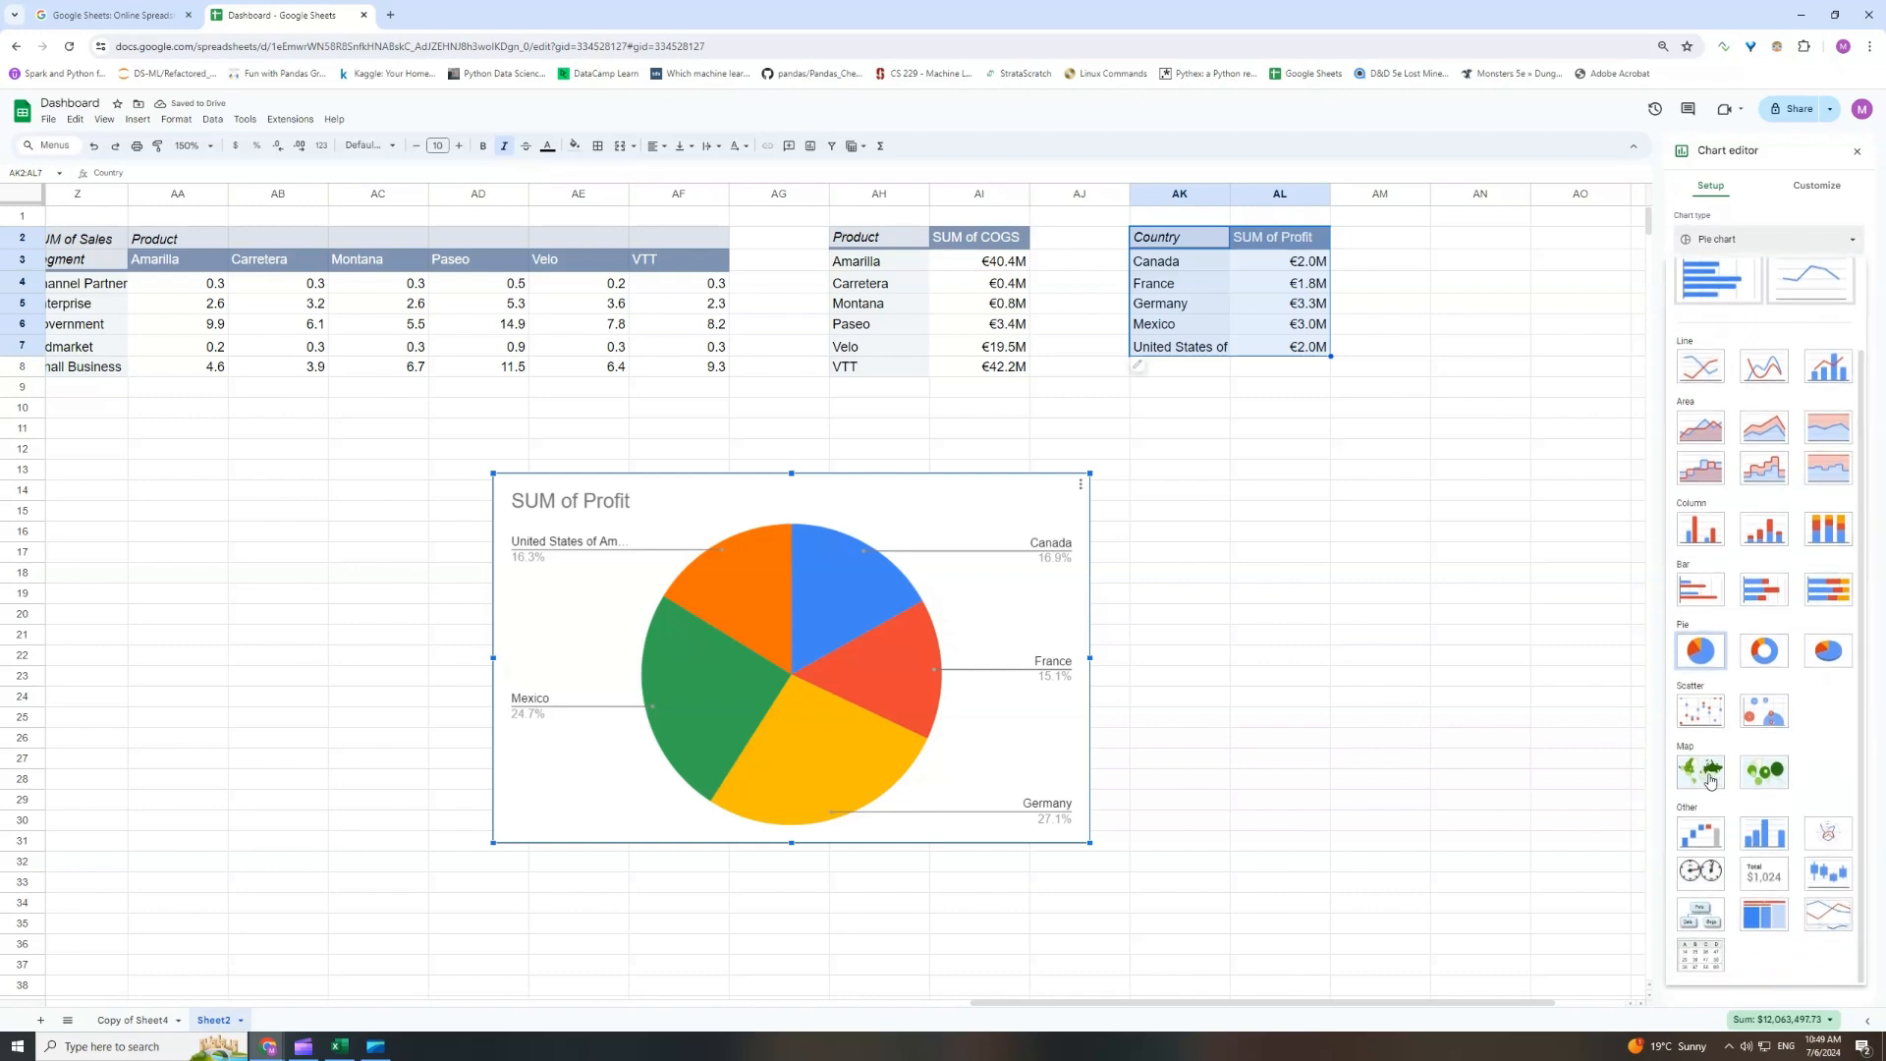
pyautogui.click(1709, 781)
# Move the geo chart onto the dashboard background next to the doughnut chart, and the color palette out to column T.
pyautogui.moveTo(961, 484); pyautogui.dragTo(755, 465)
pyautogui.moveTo(1075, 1000); pyautogui.dragTo(906, 1002)
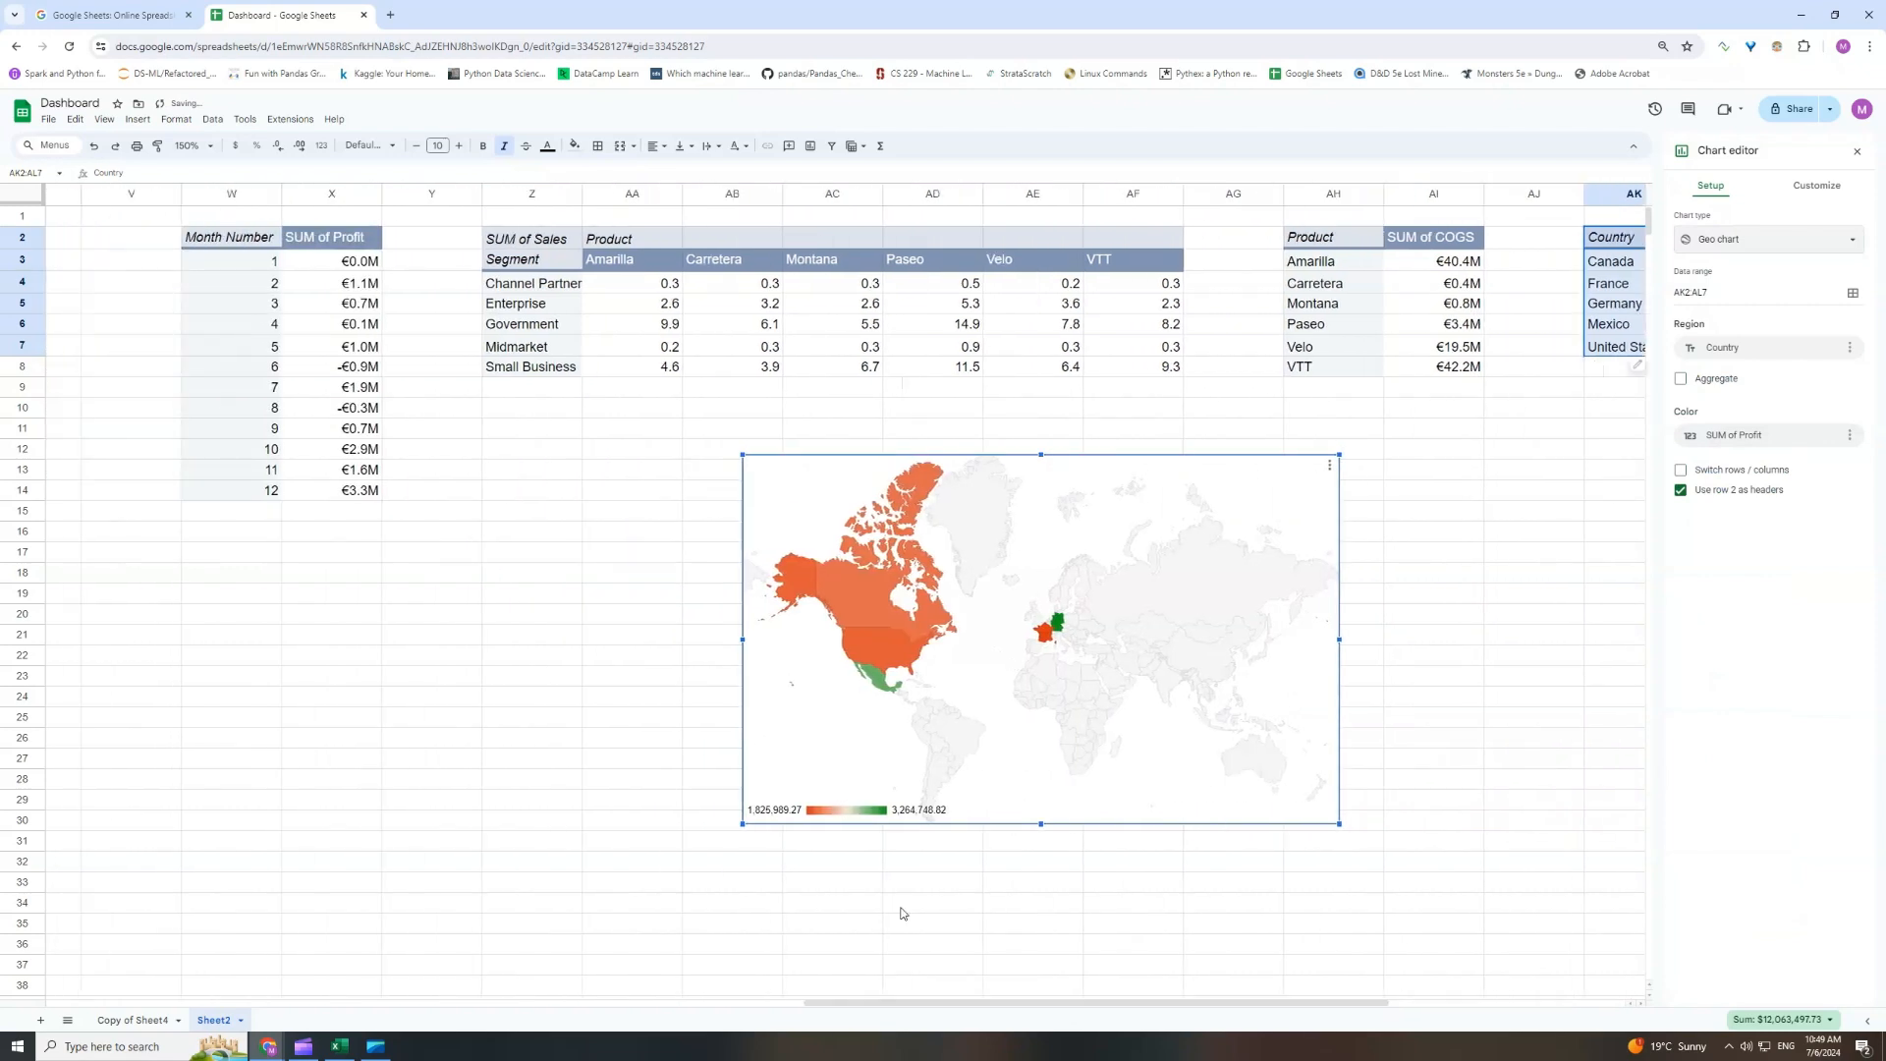
pyautogui.moveTo(1191, 463); pyautogui.dragTo(860, 439)
pyautogui.moveTo(1156, 1003); pyautogui.dragTo(975, 996)
pyautogui.moveTo(1345, 450); pyautogui.dragTo(699, 389)
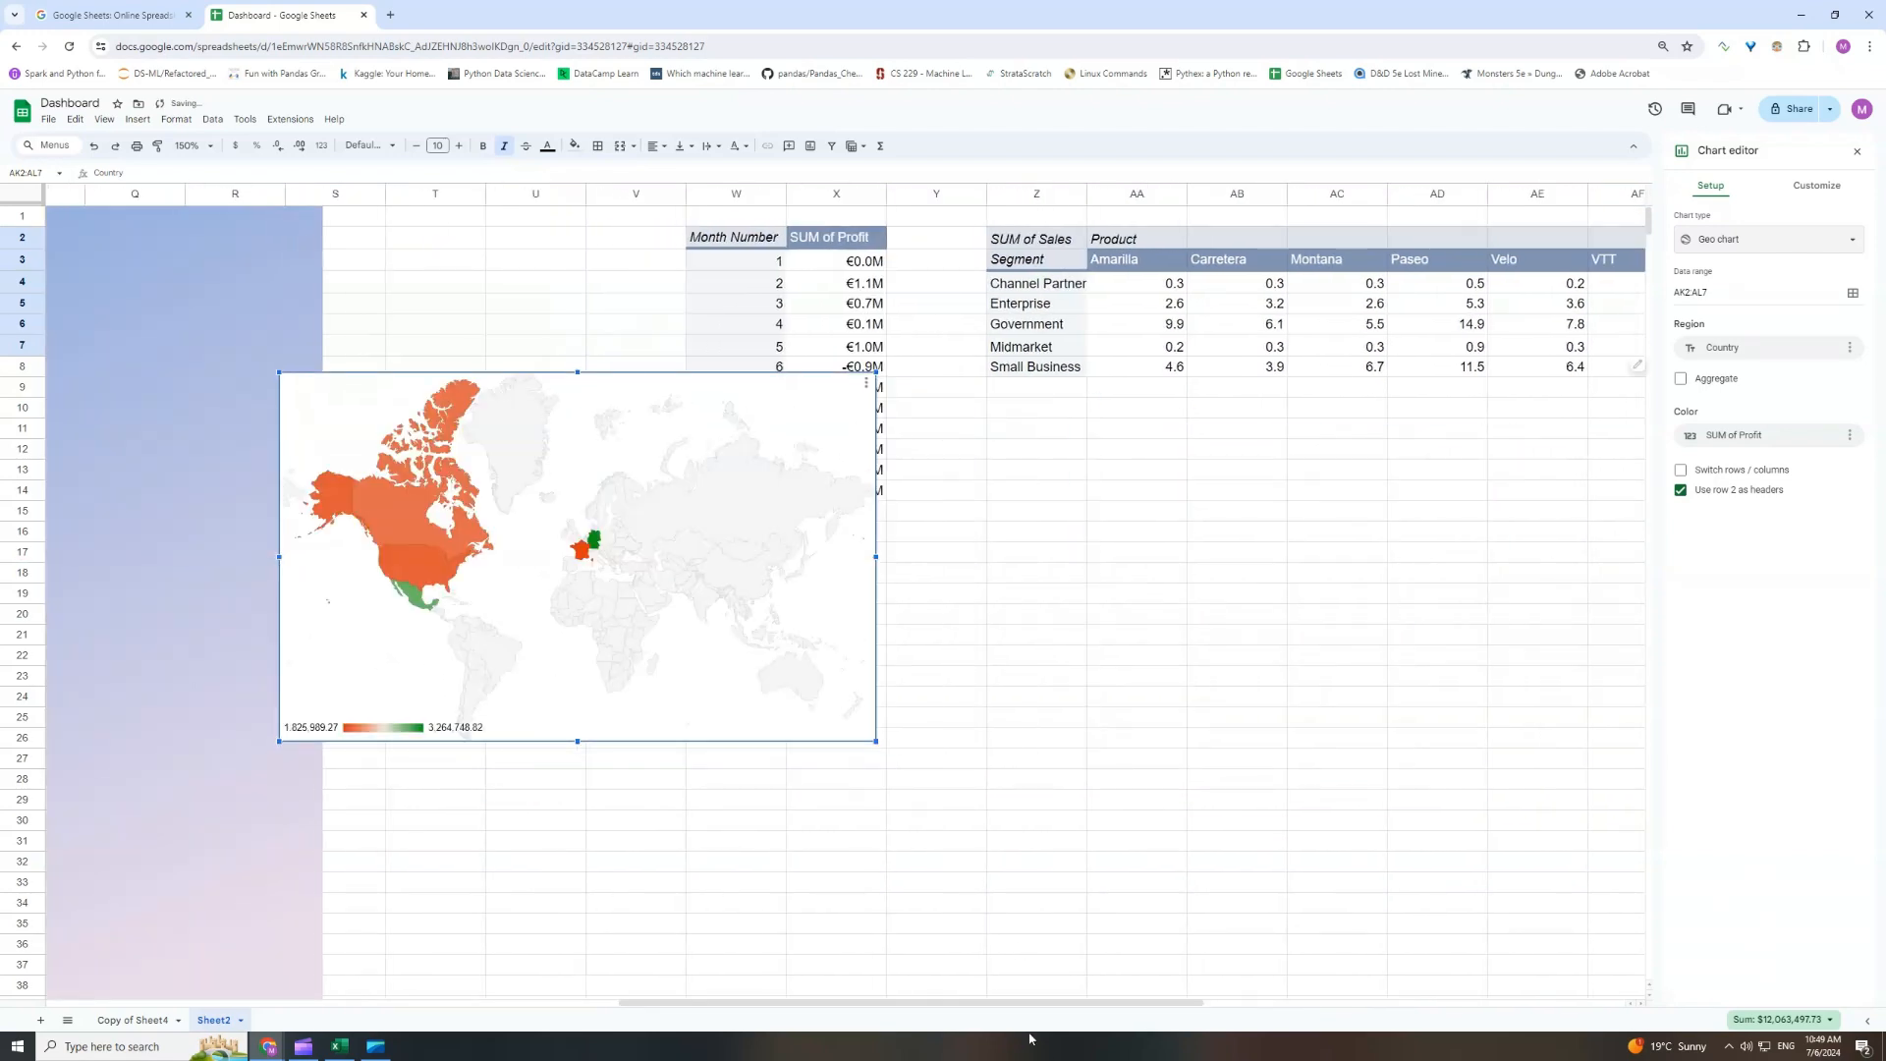
pyautogui.moveTo(1033, 1003); pyautogui.dragTo(822, 933)
pyautogui.click(513, 527)
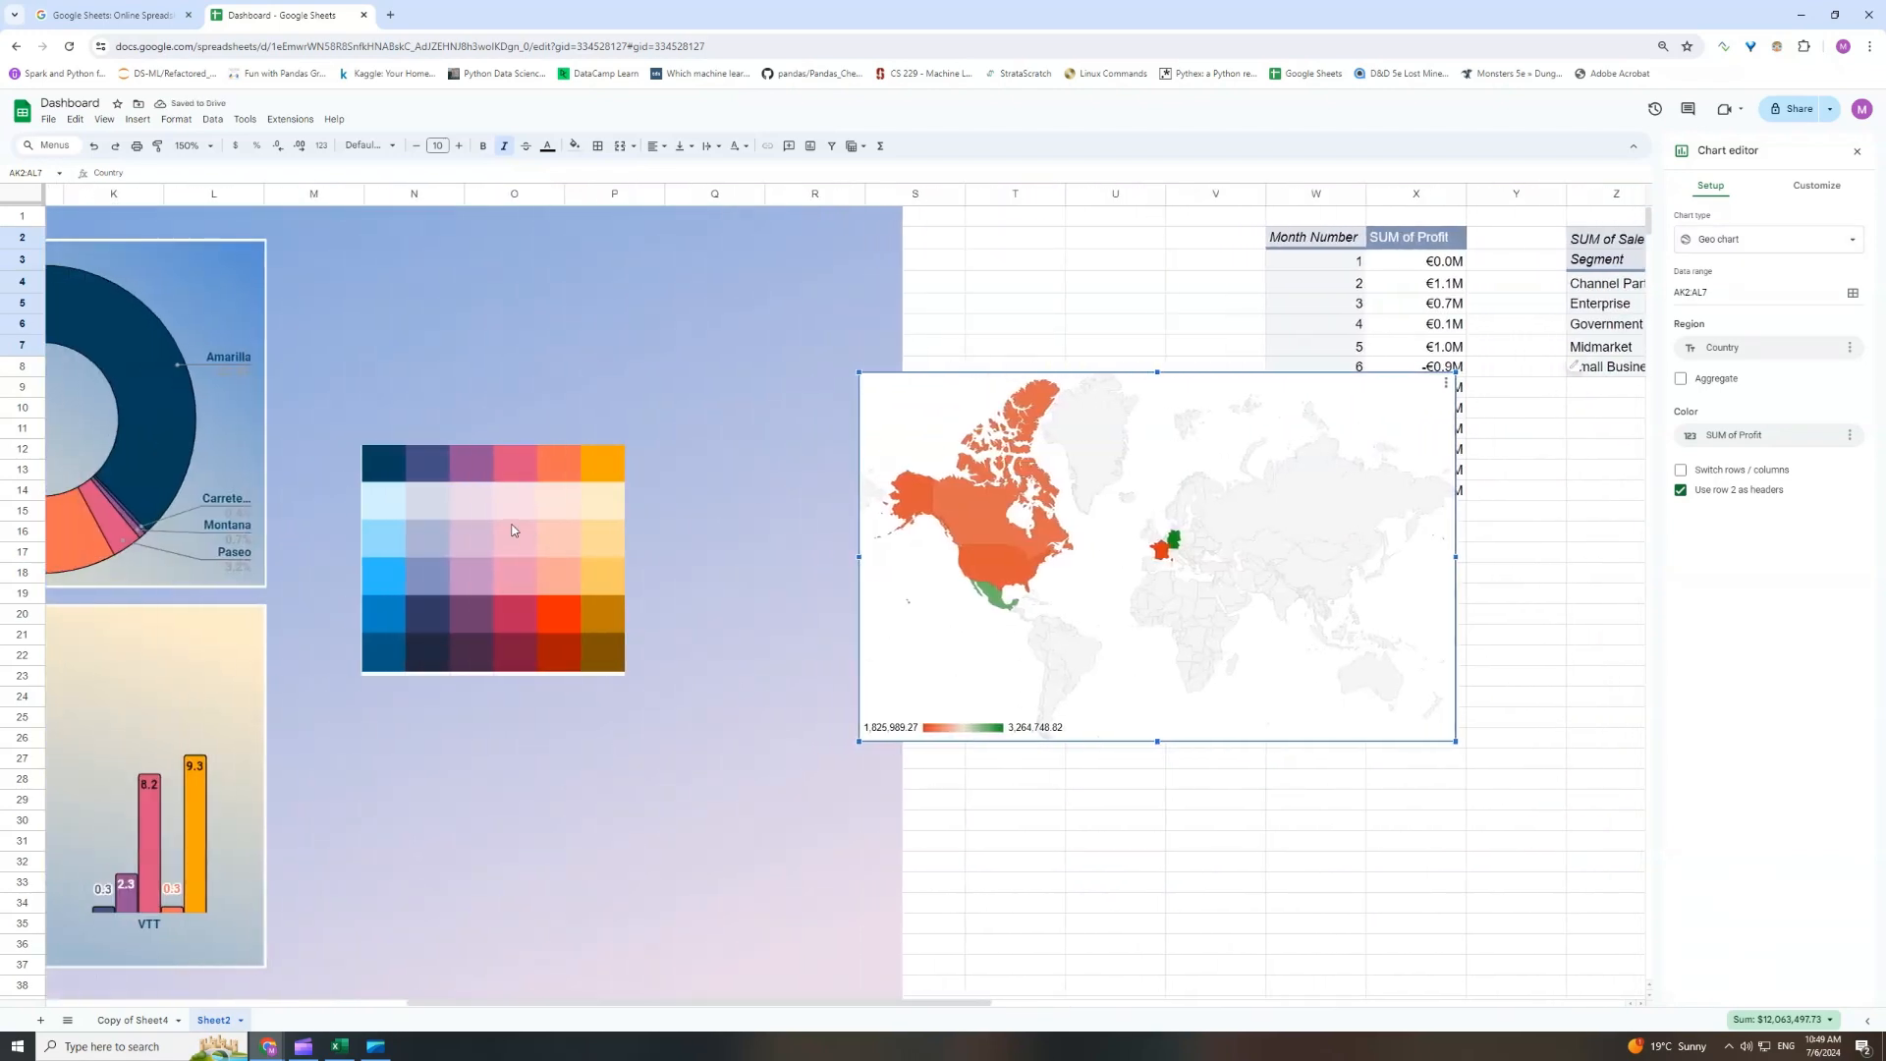
pyautogui.moveTo(499, 622); pyautogui.dragTo(1136, 965)
pyautogui.moveTo(1370, 395); pyautogui.dragTo(788, 438)
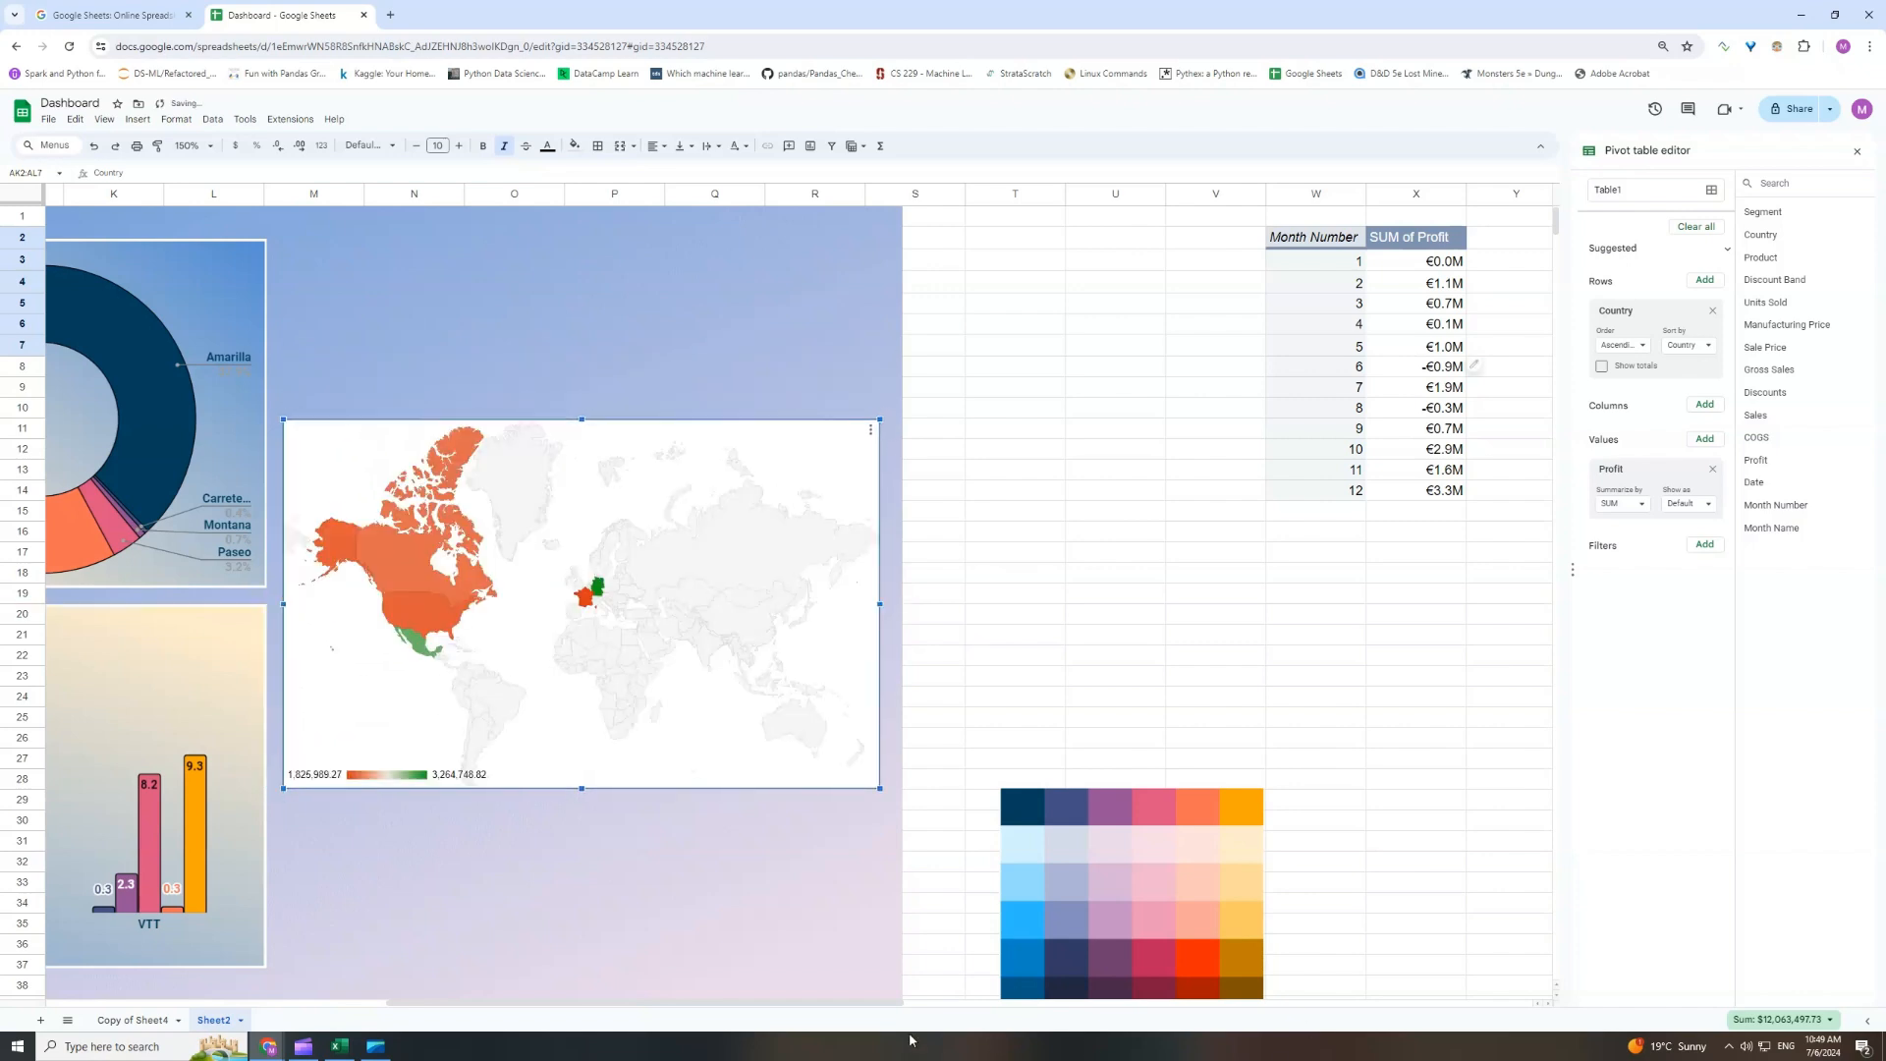
# Enlarge the geo chart to span rows 7 to 30 and reach almost to the background's outer edge in column R.
pyautogui.moveTo(833, 1004); pyautogui.dragTo(701, 1015)
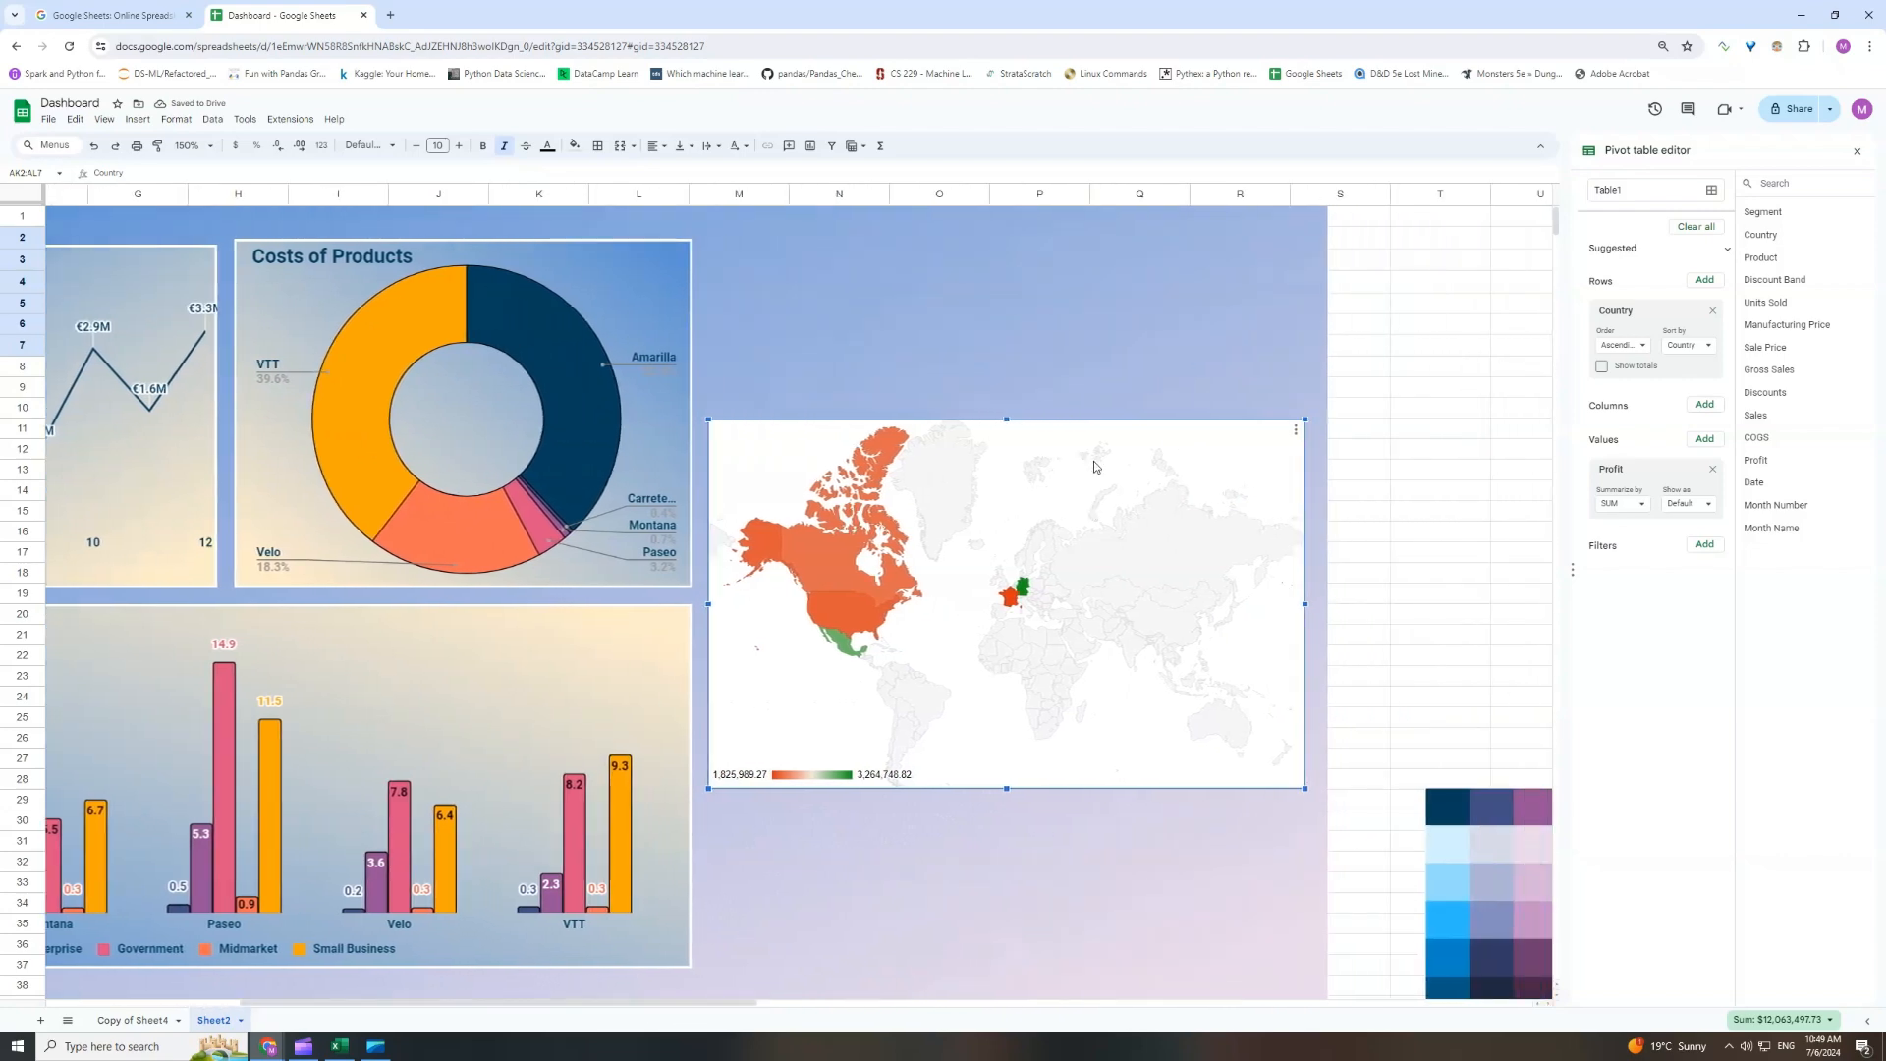
pyautogui.moveTo(1007, 419); pyautogui.dragTo(1007, 337)
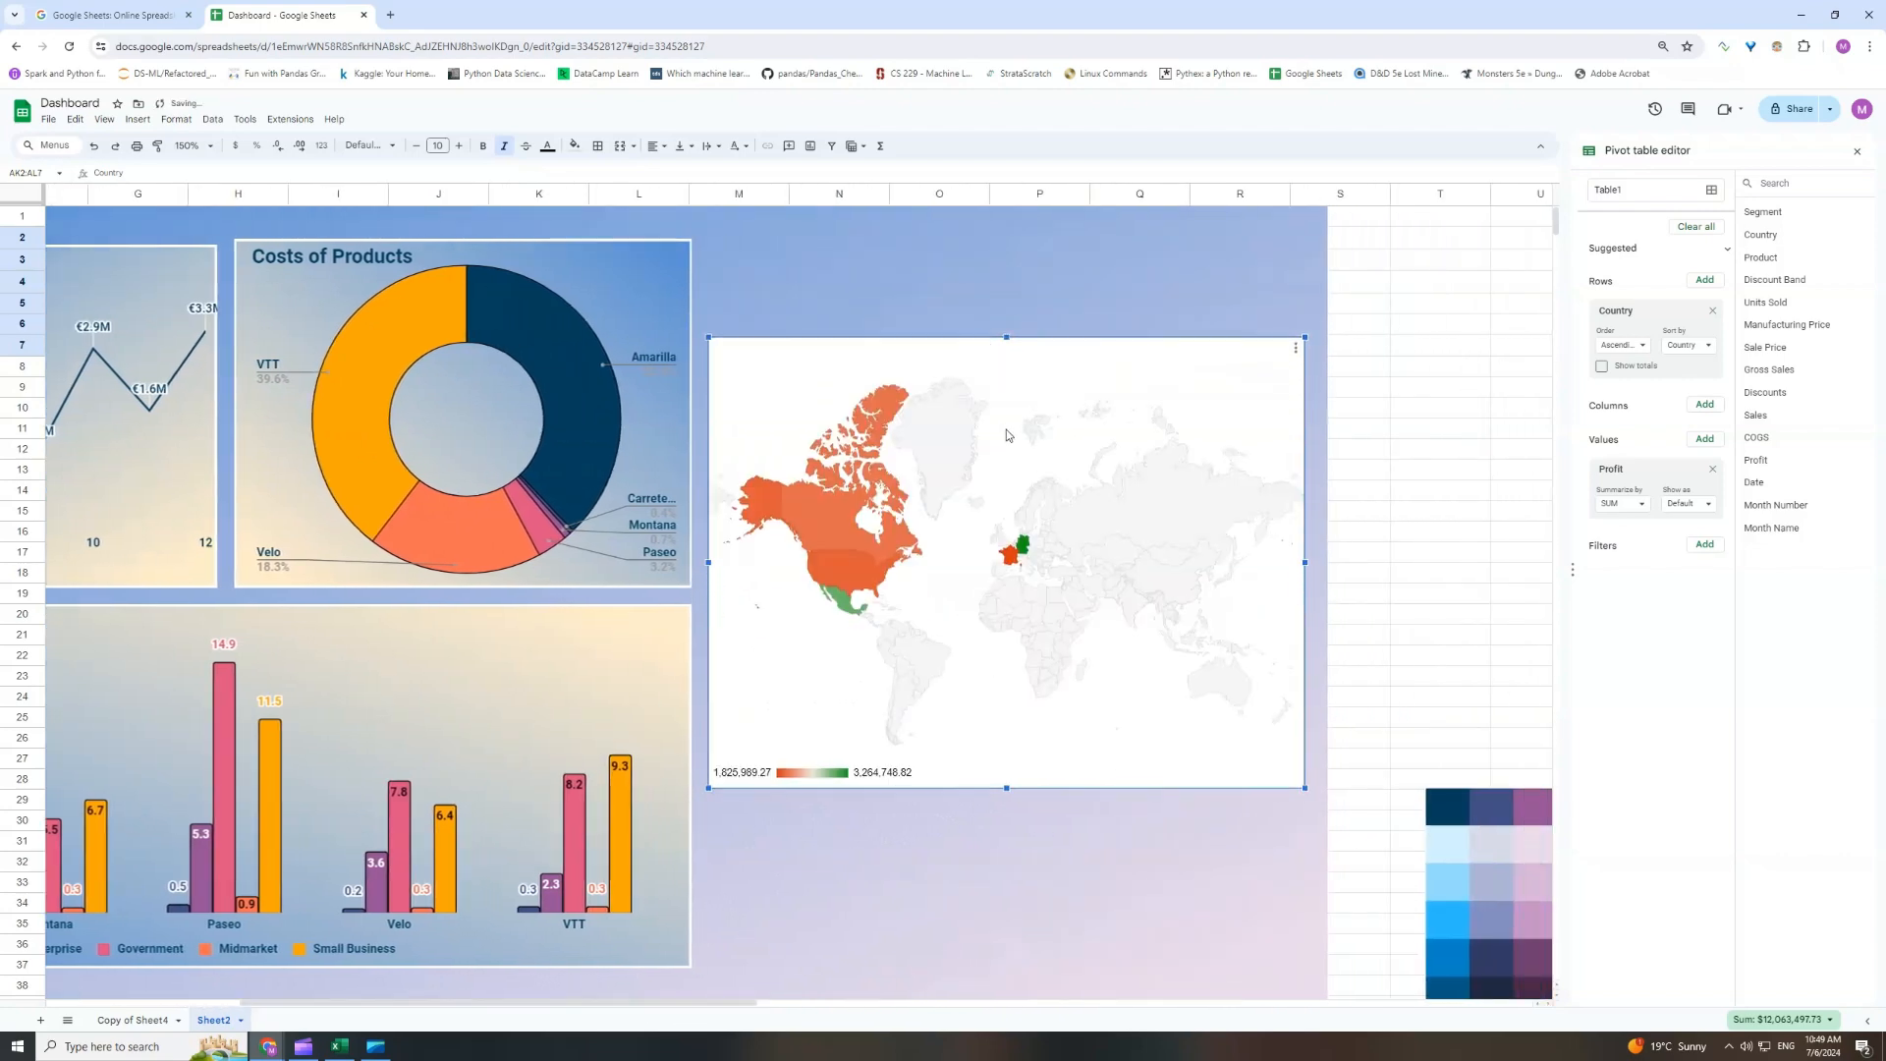
pyautogui.moveTo(1005, 788); pyautogui.dragTo(1006, 831)
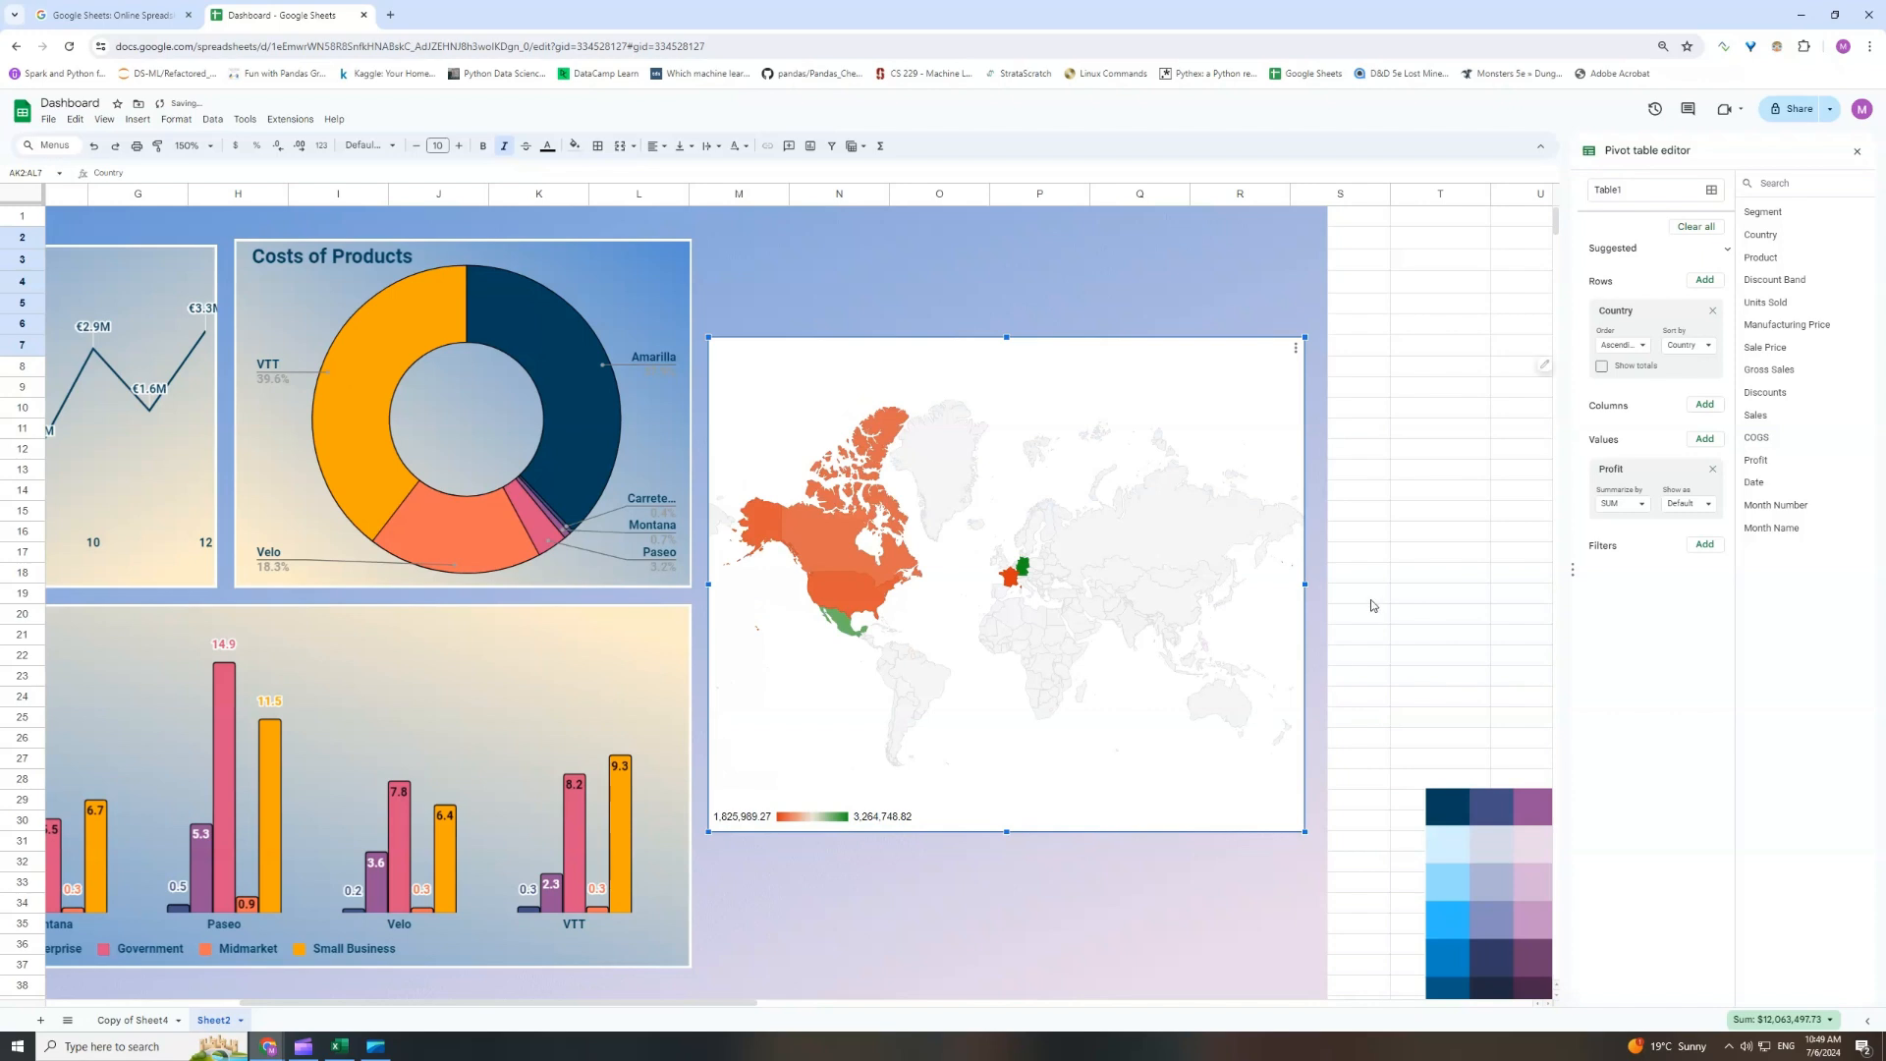
pyautogui.moveTo(1308, 585); pyautogui.dragTo(1319, 584)
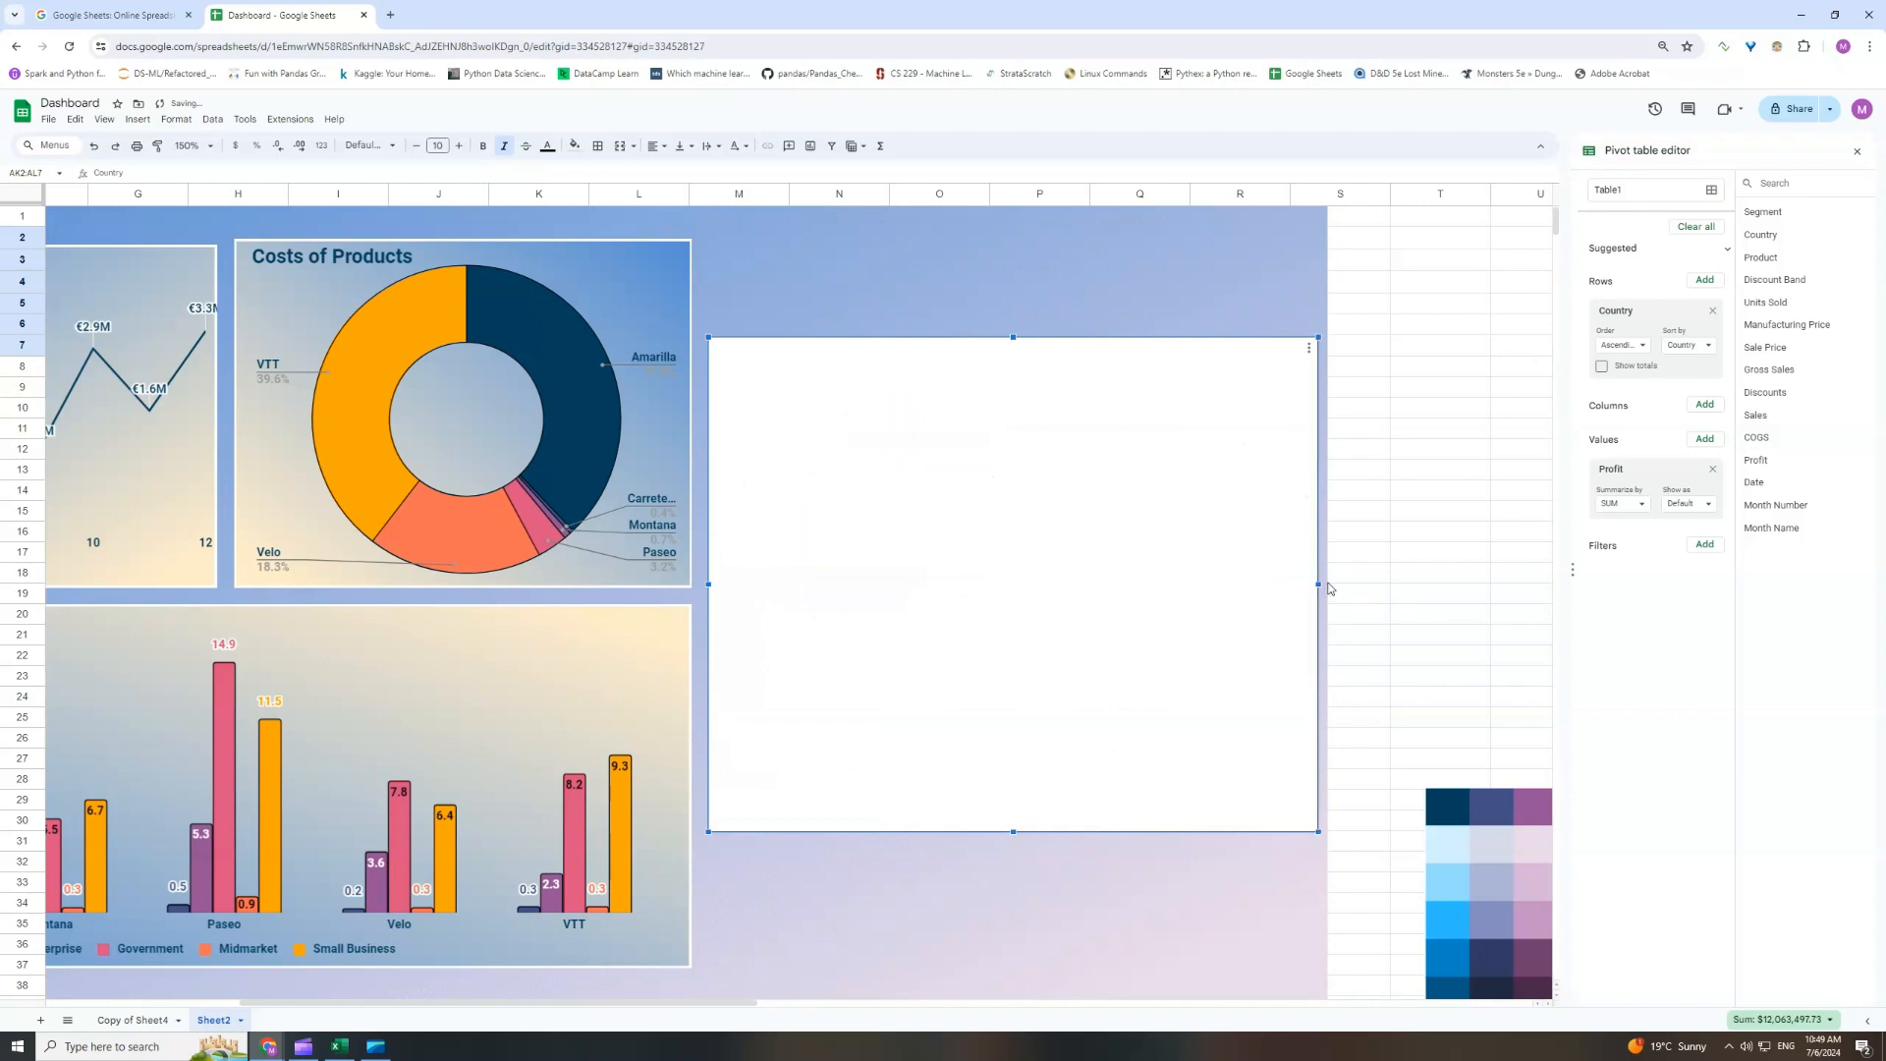
pyautogui.click(1440, 552)
# Try setting the geo chart's background color and border color to None.
pyautogui.doubleClick(1025, 382)
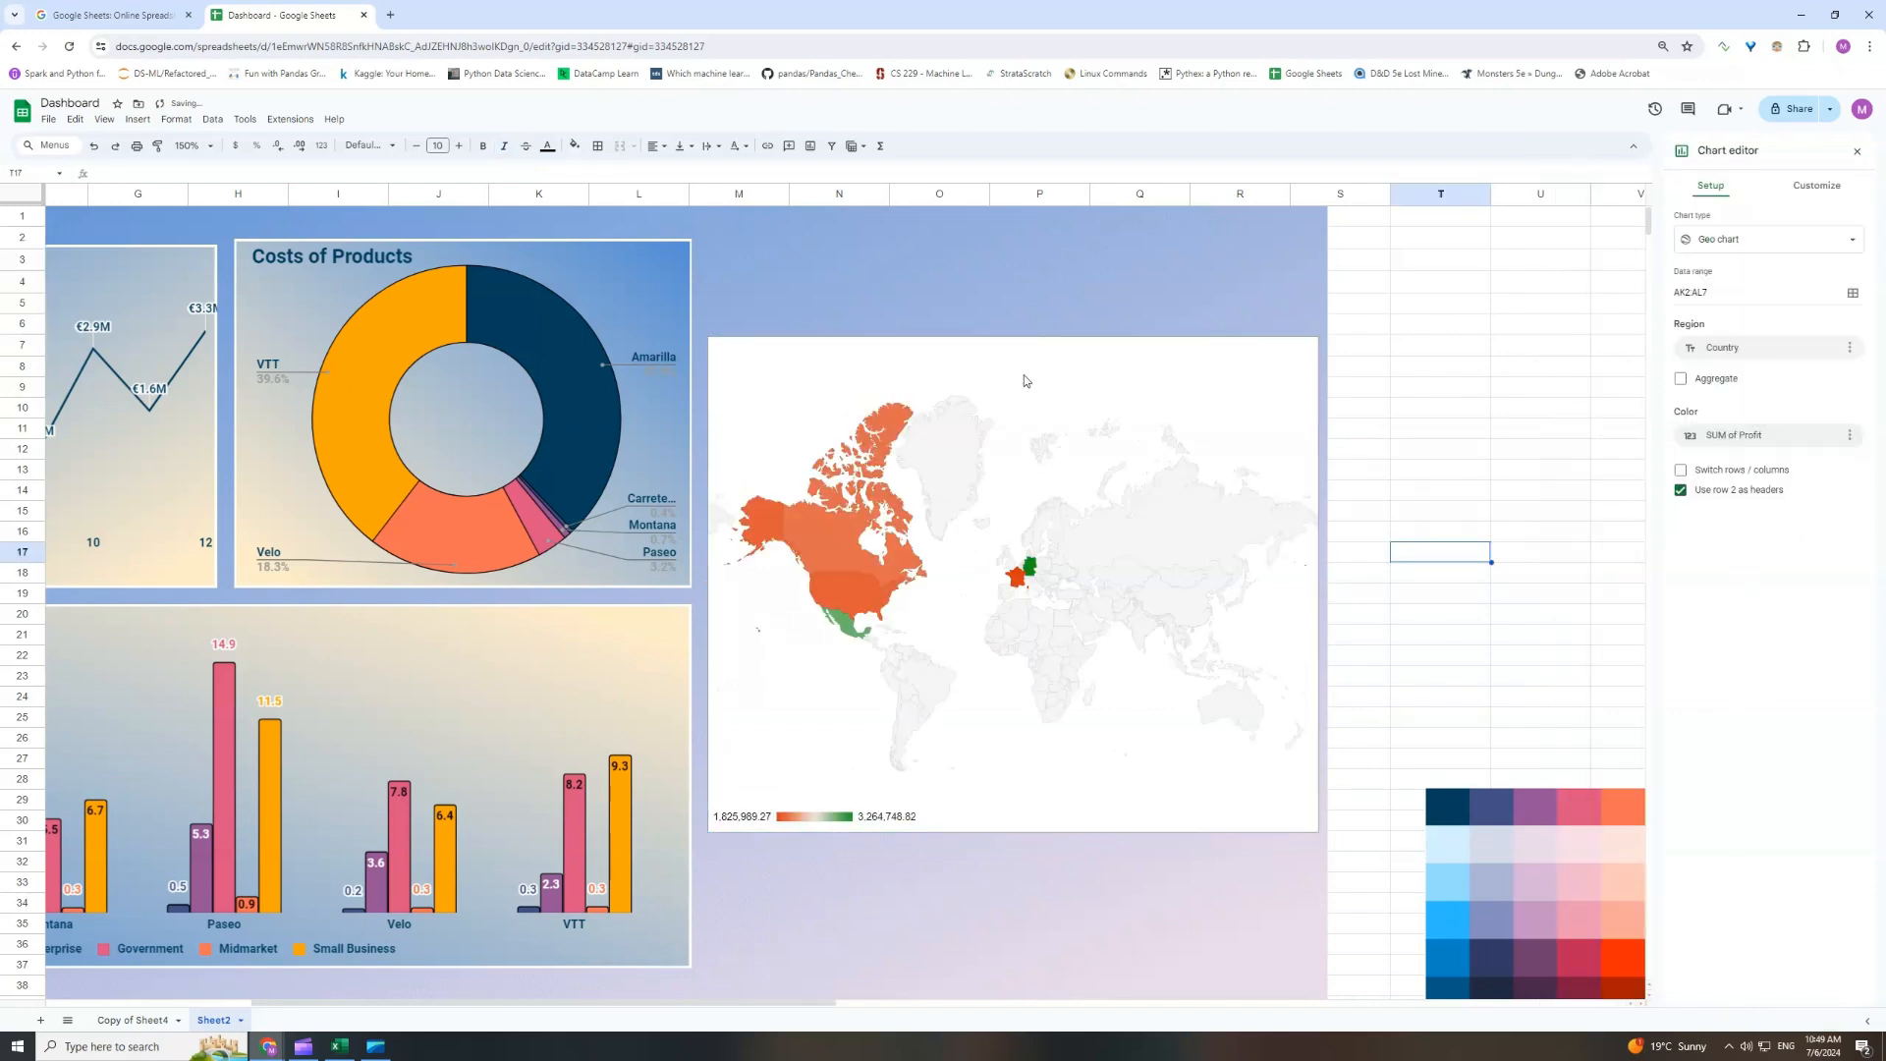
pyautogui.click(1081, 394)
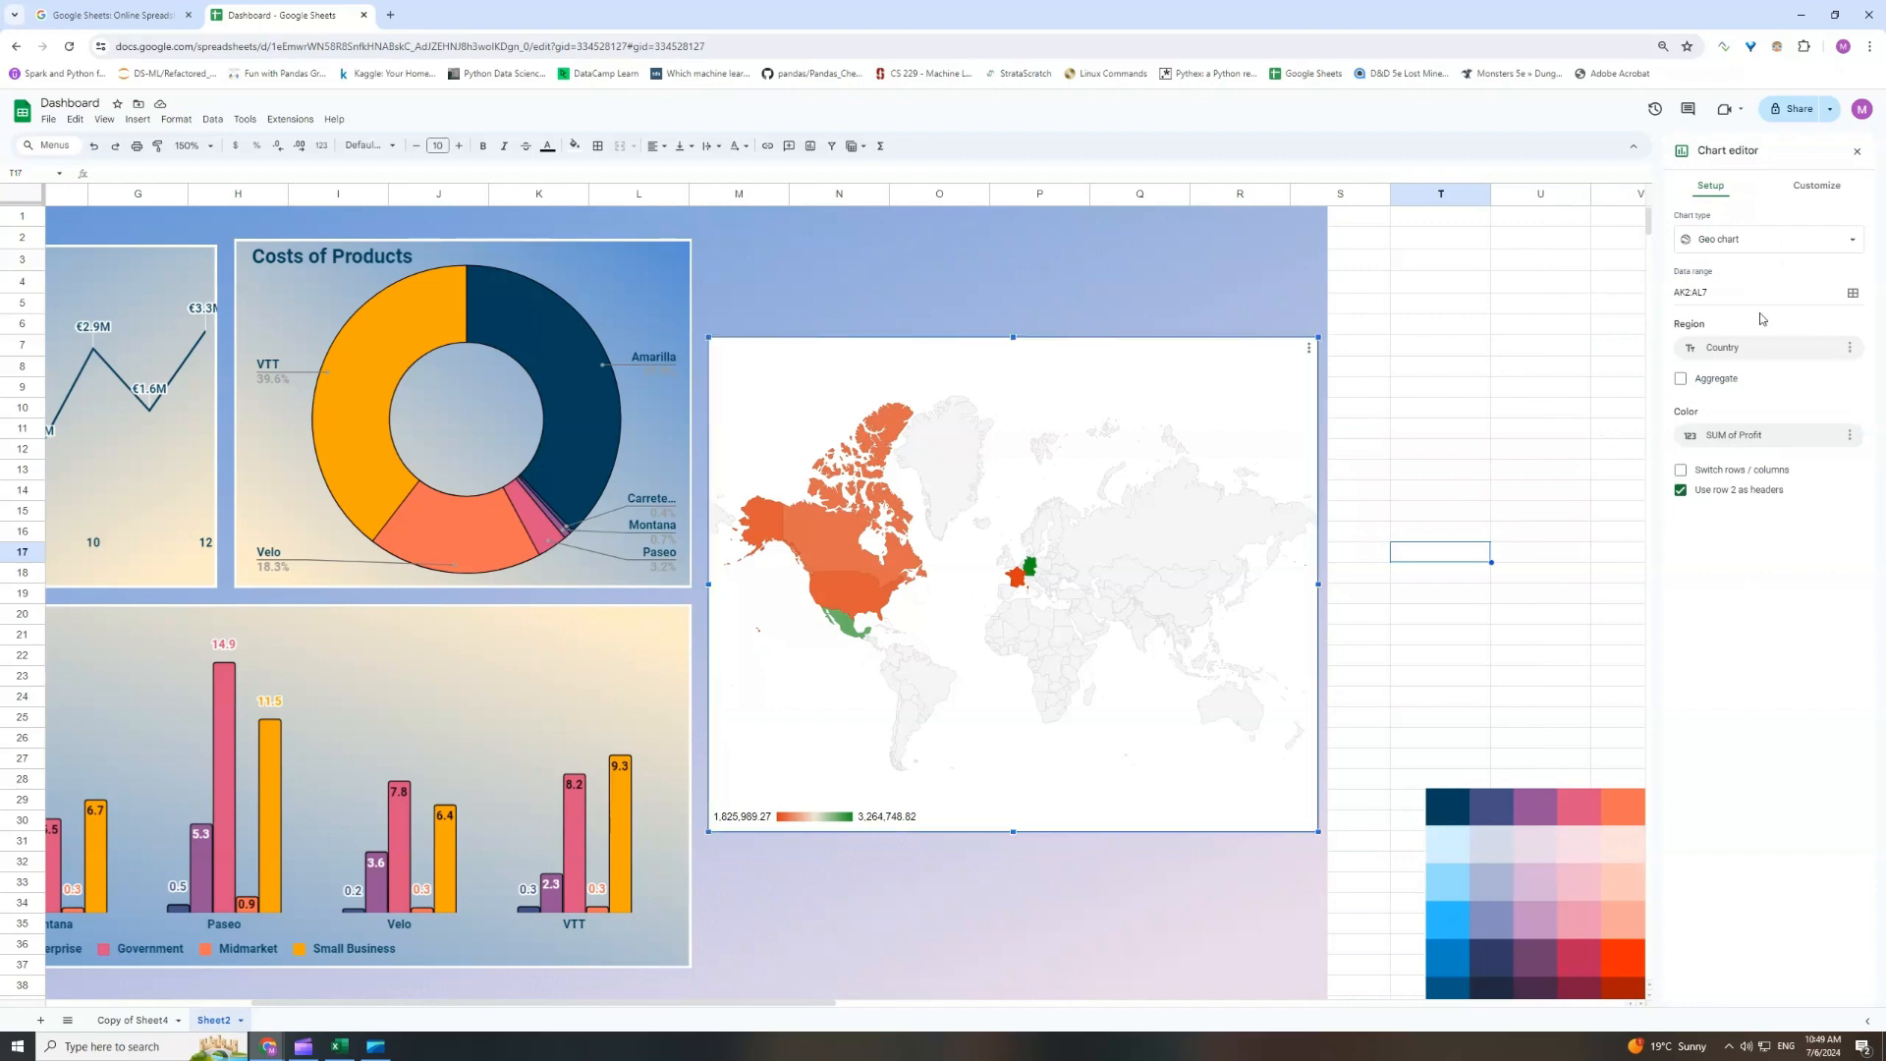
pyautogui.click(1819, 193)
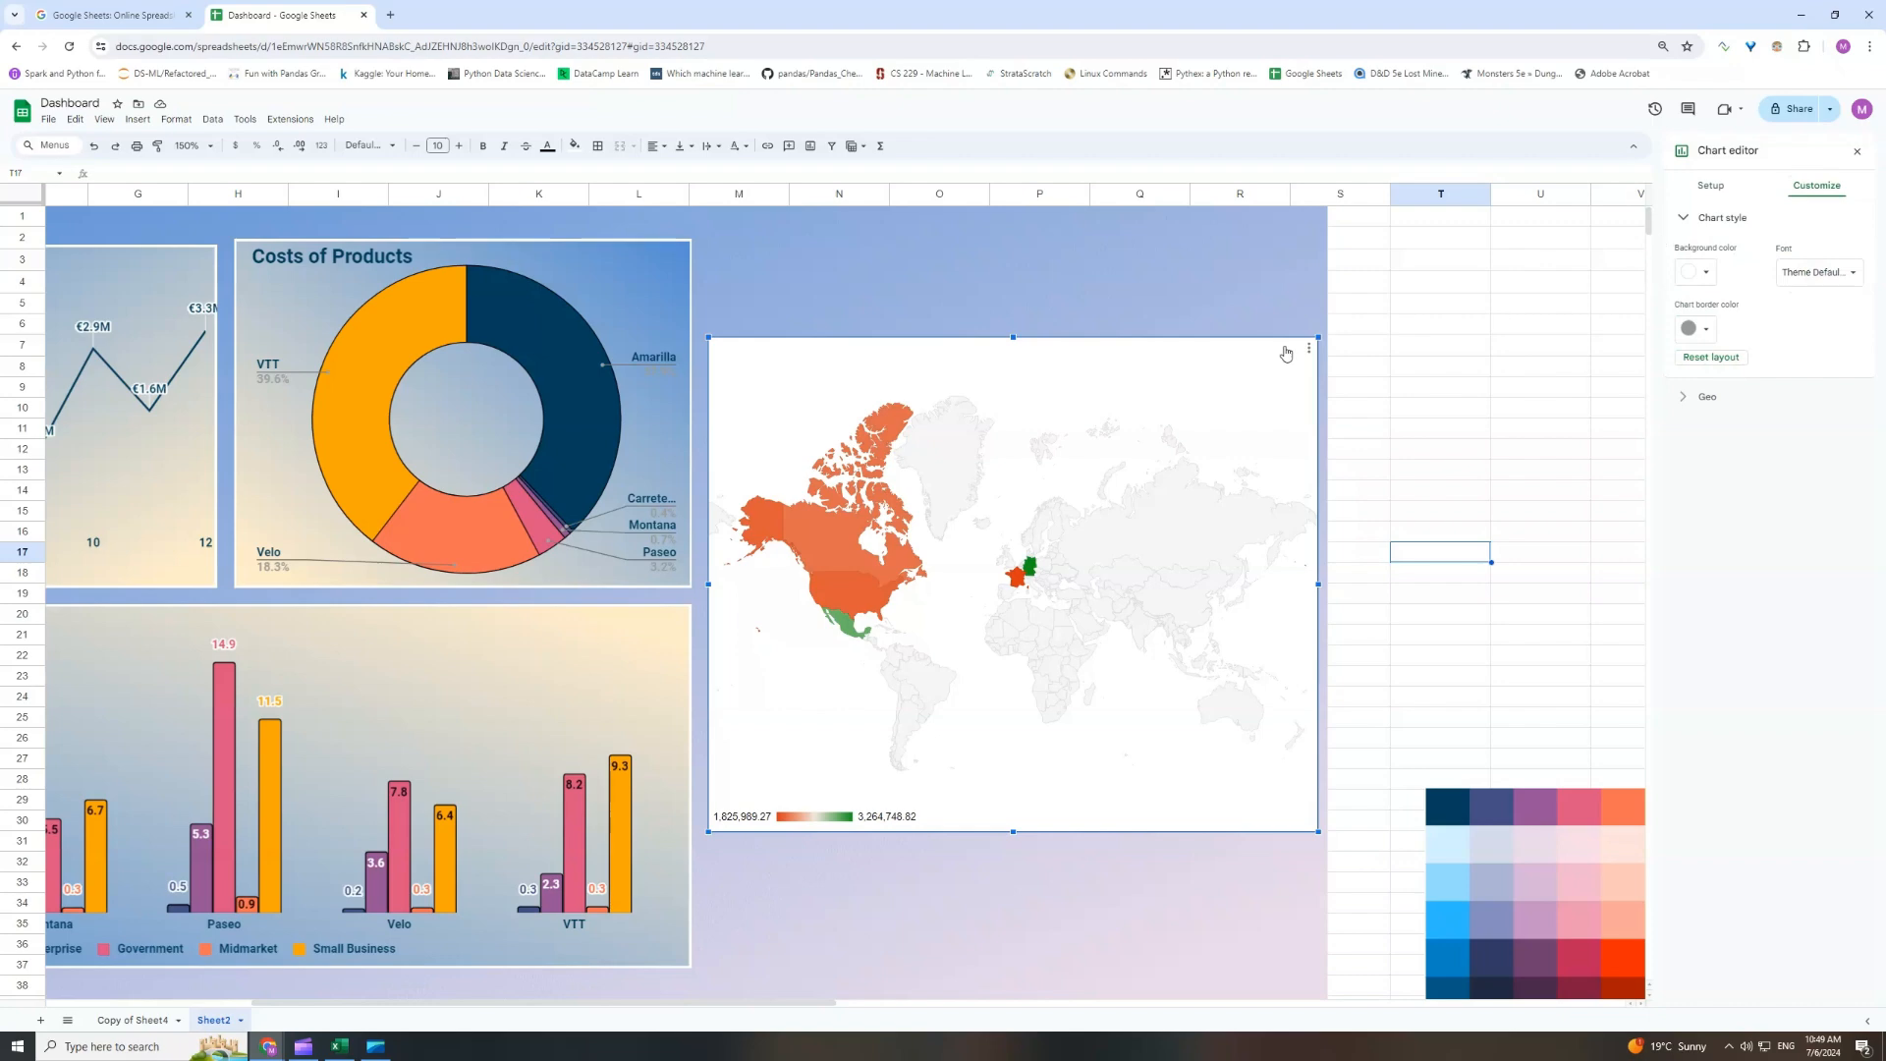
pyautogui.click(1696, 272)
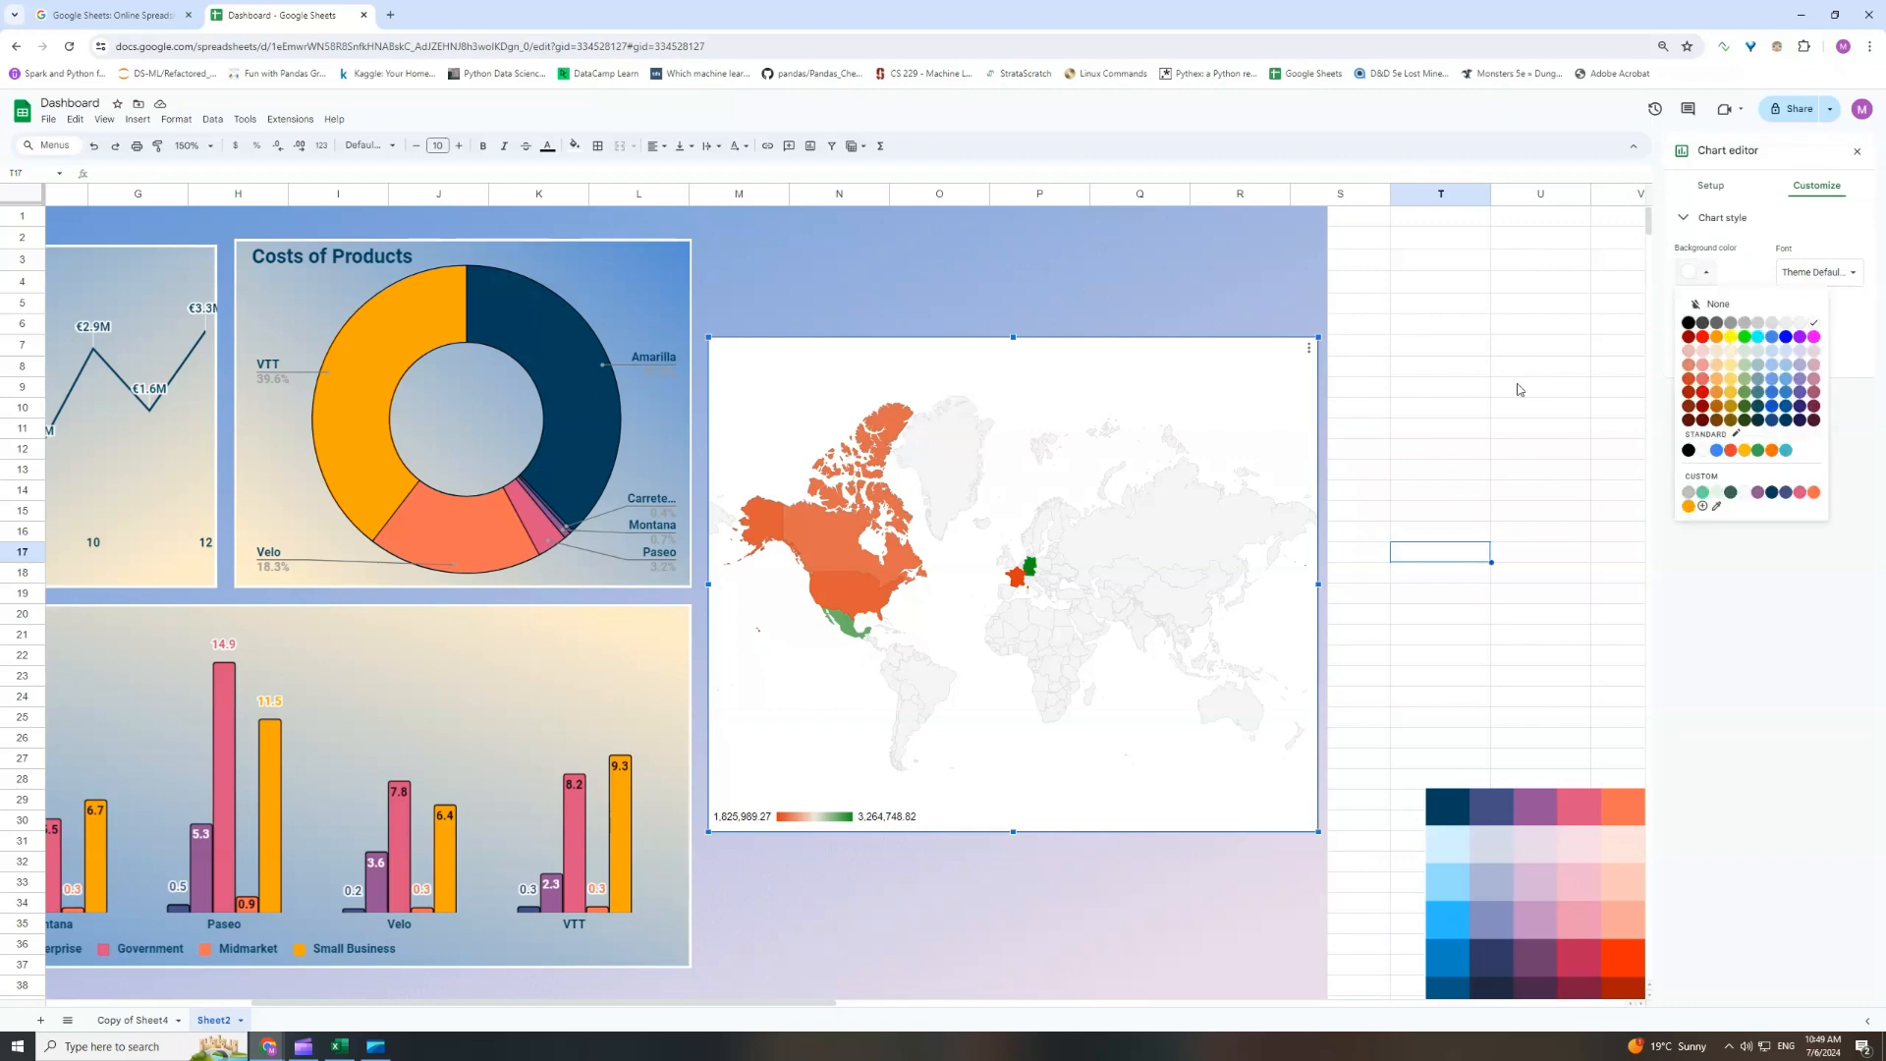
pyautogui.click(1711, 306)
pyautogui.click(1700, 328)
pyautogui.click(1712, 363)
pyautogui.click(1440, 388)
pyautogui.click(769, 404)
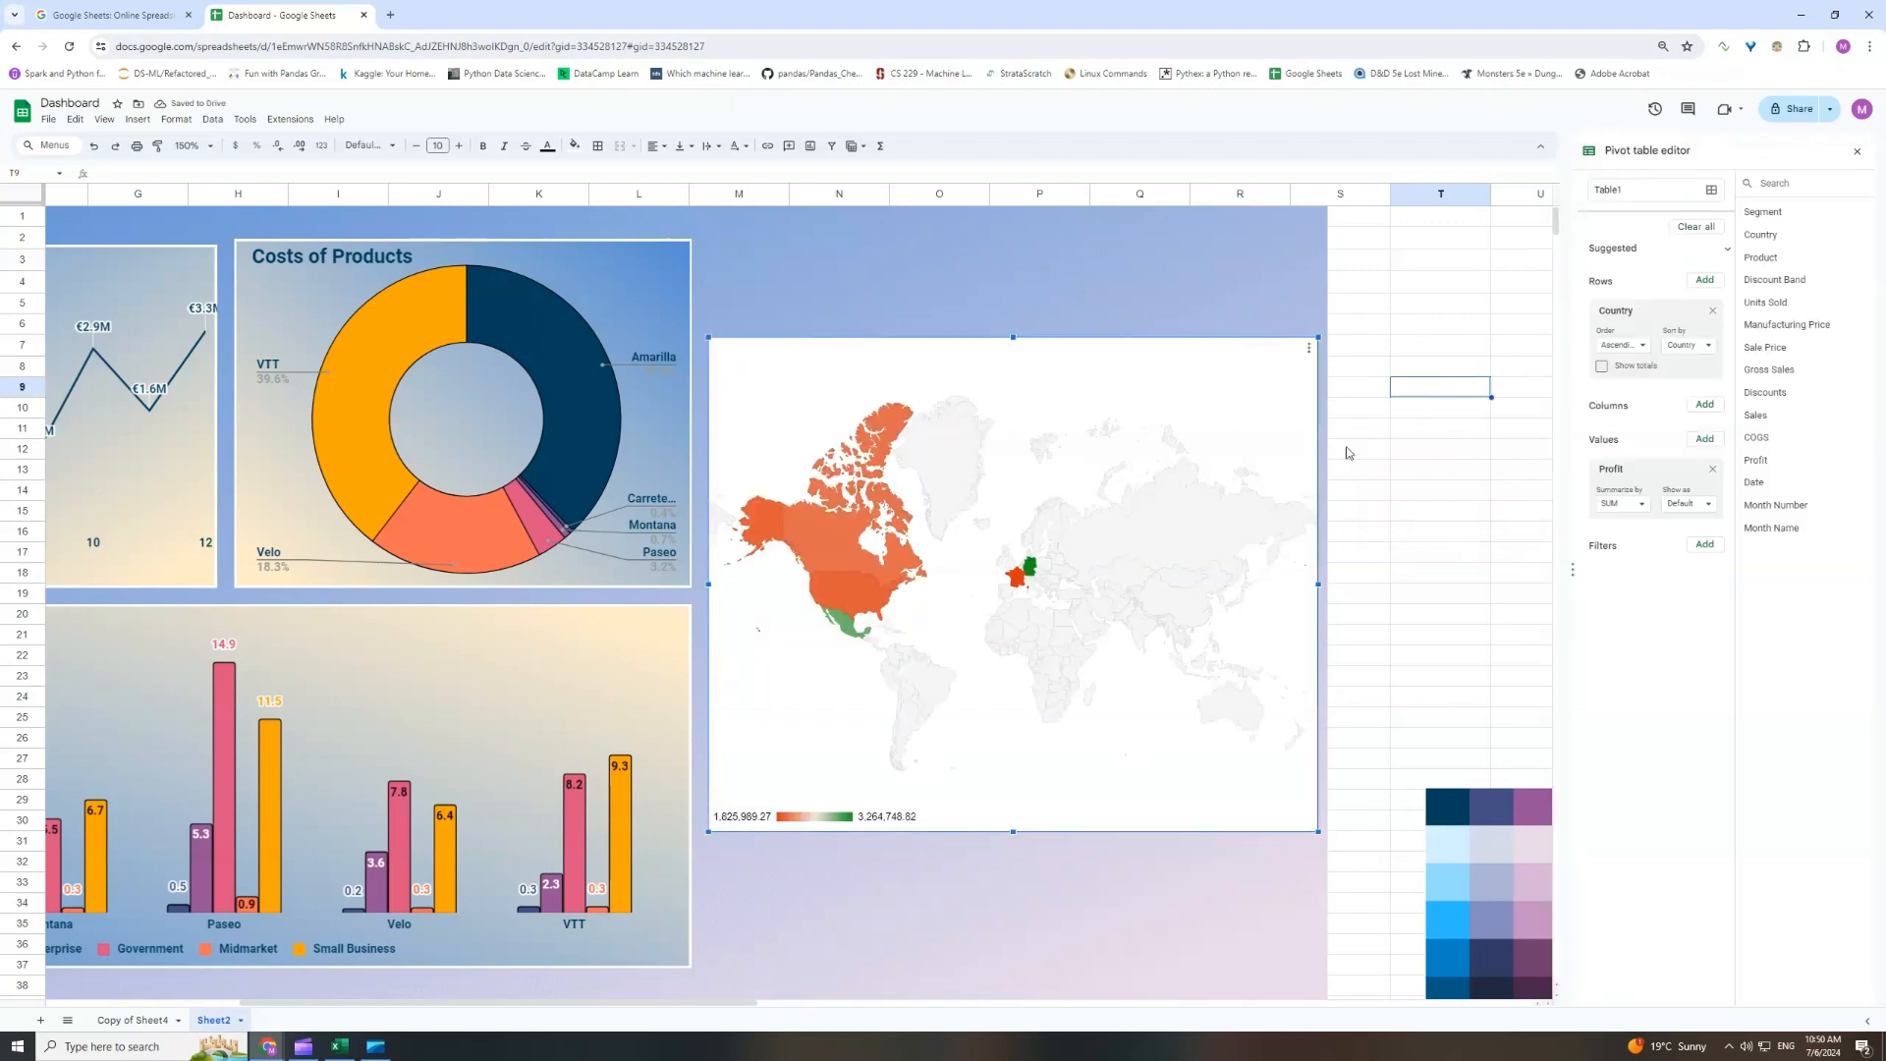
pyautogui.click(1444, 400)
# Set the geo chart's background to the color sampled from the dashboard background just above it and its border color to white.
pyautogui.doubleClick(1081, 380)
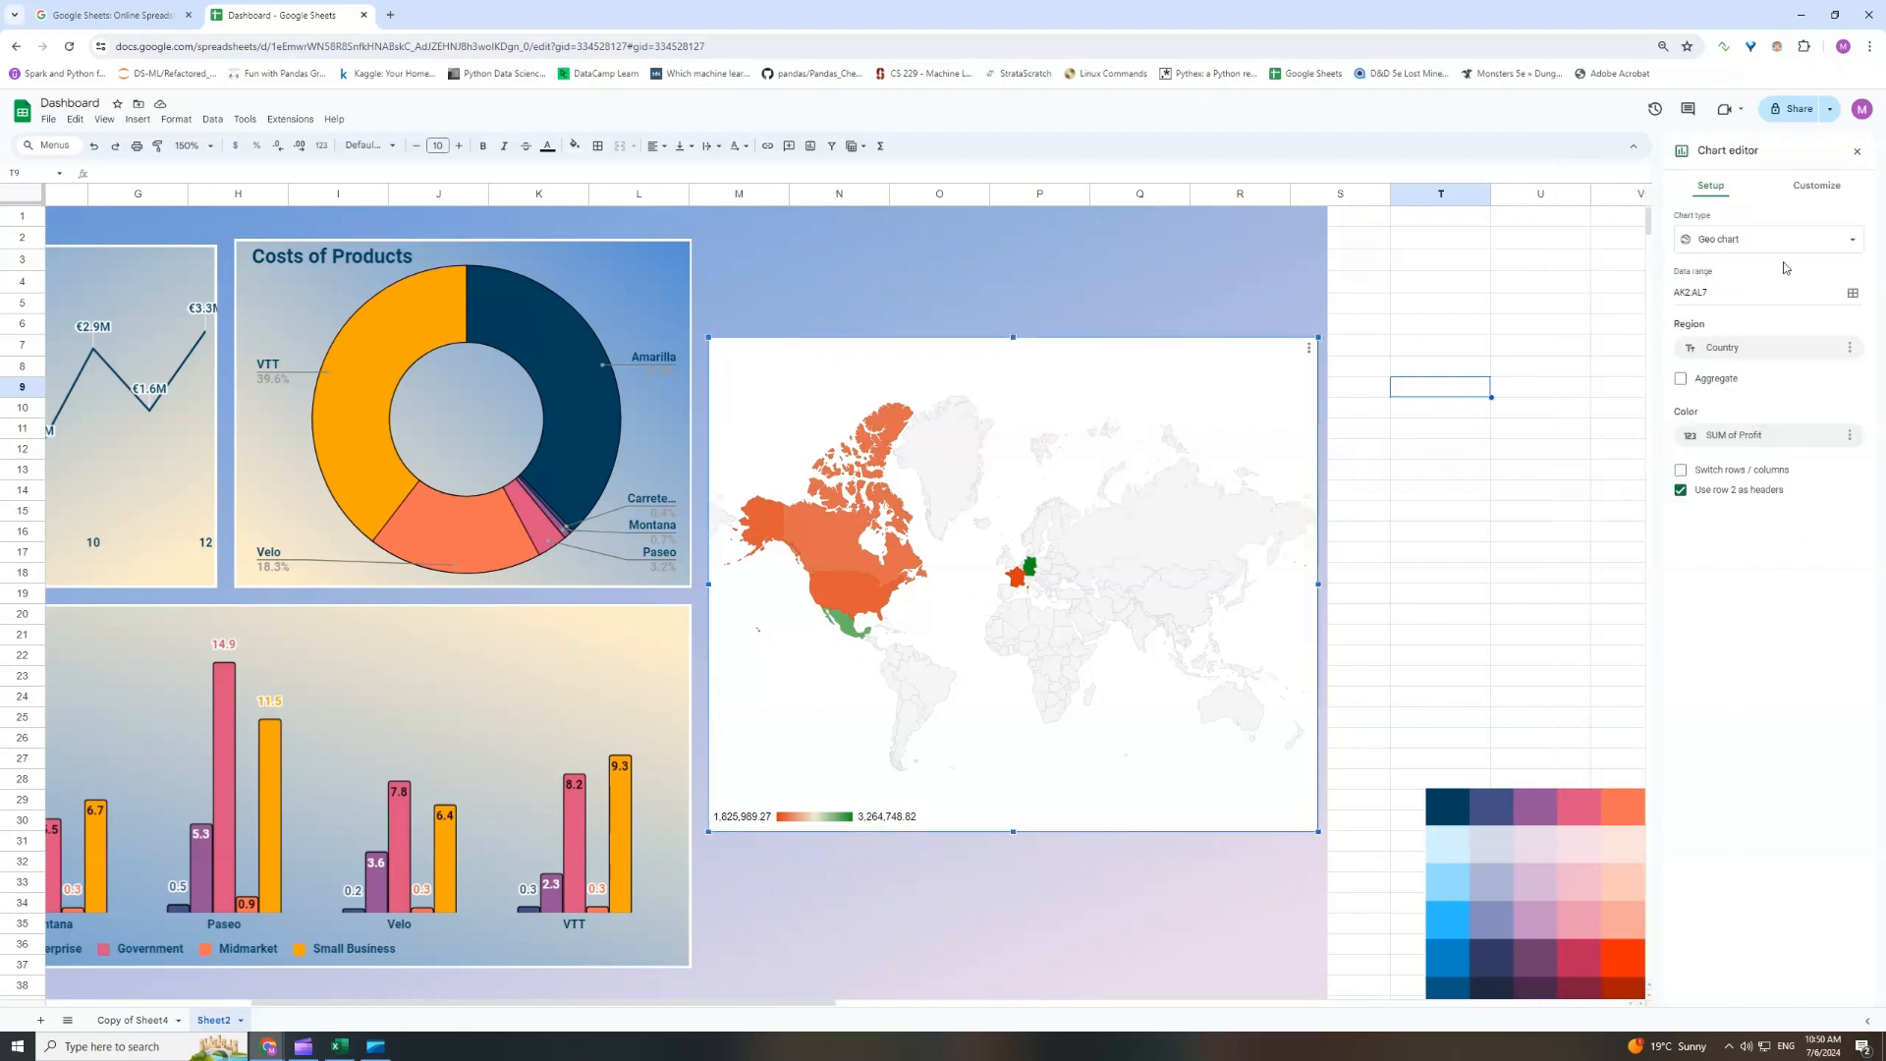
pyautogui.click(1814, 192)
pyautogui.click(1715, 218)
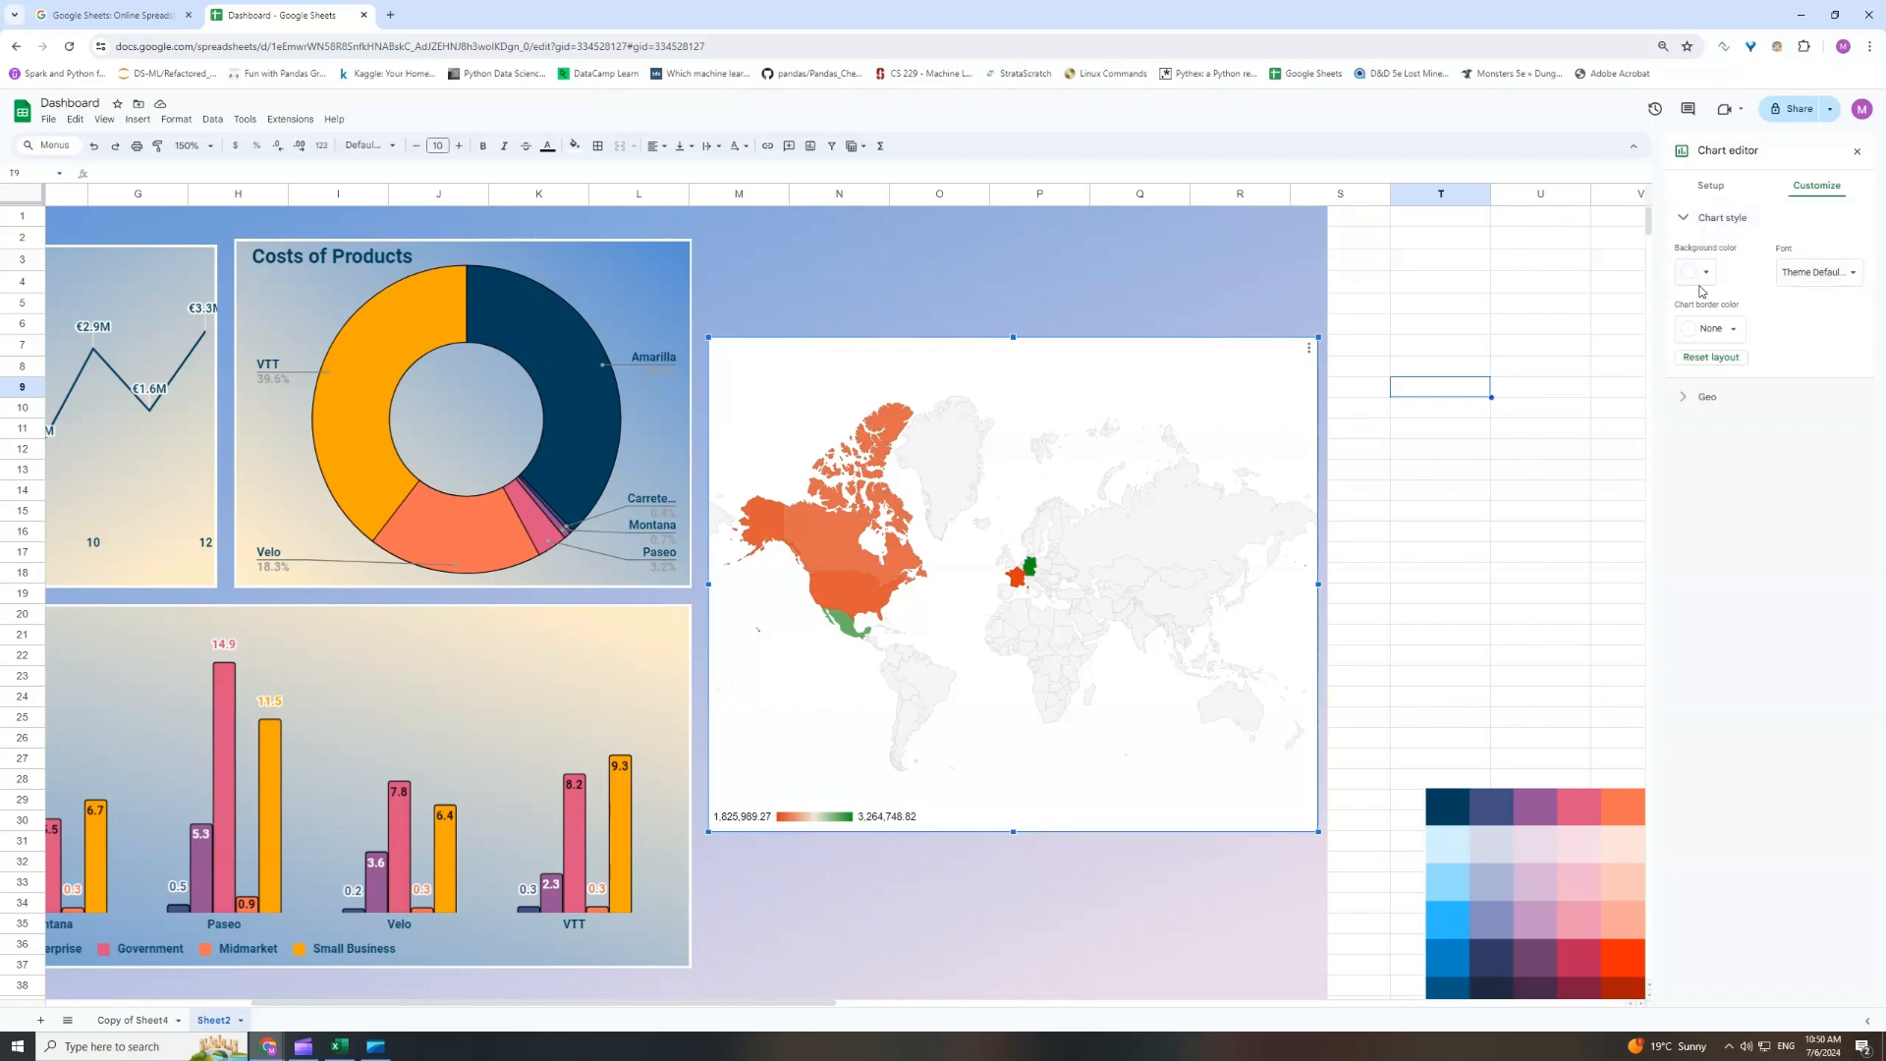
pyautogui.click(1700, 275)
pyautogui.click(1715, 507)
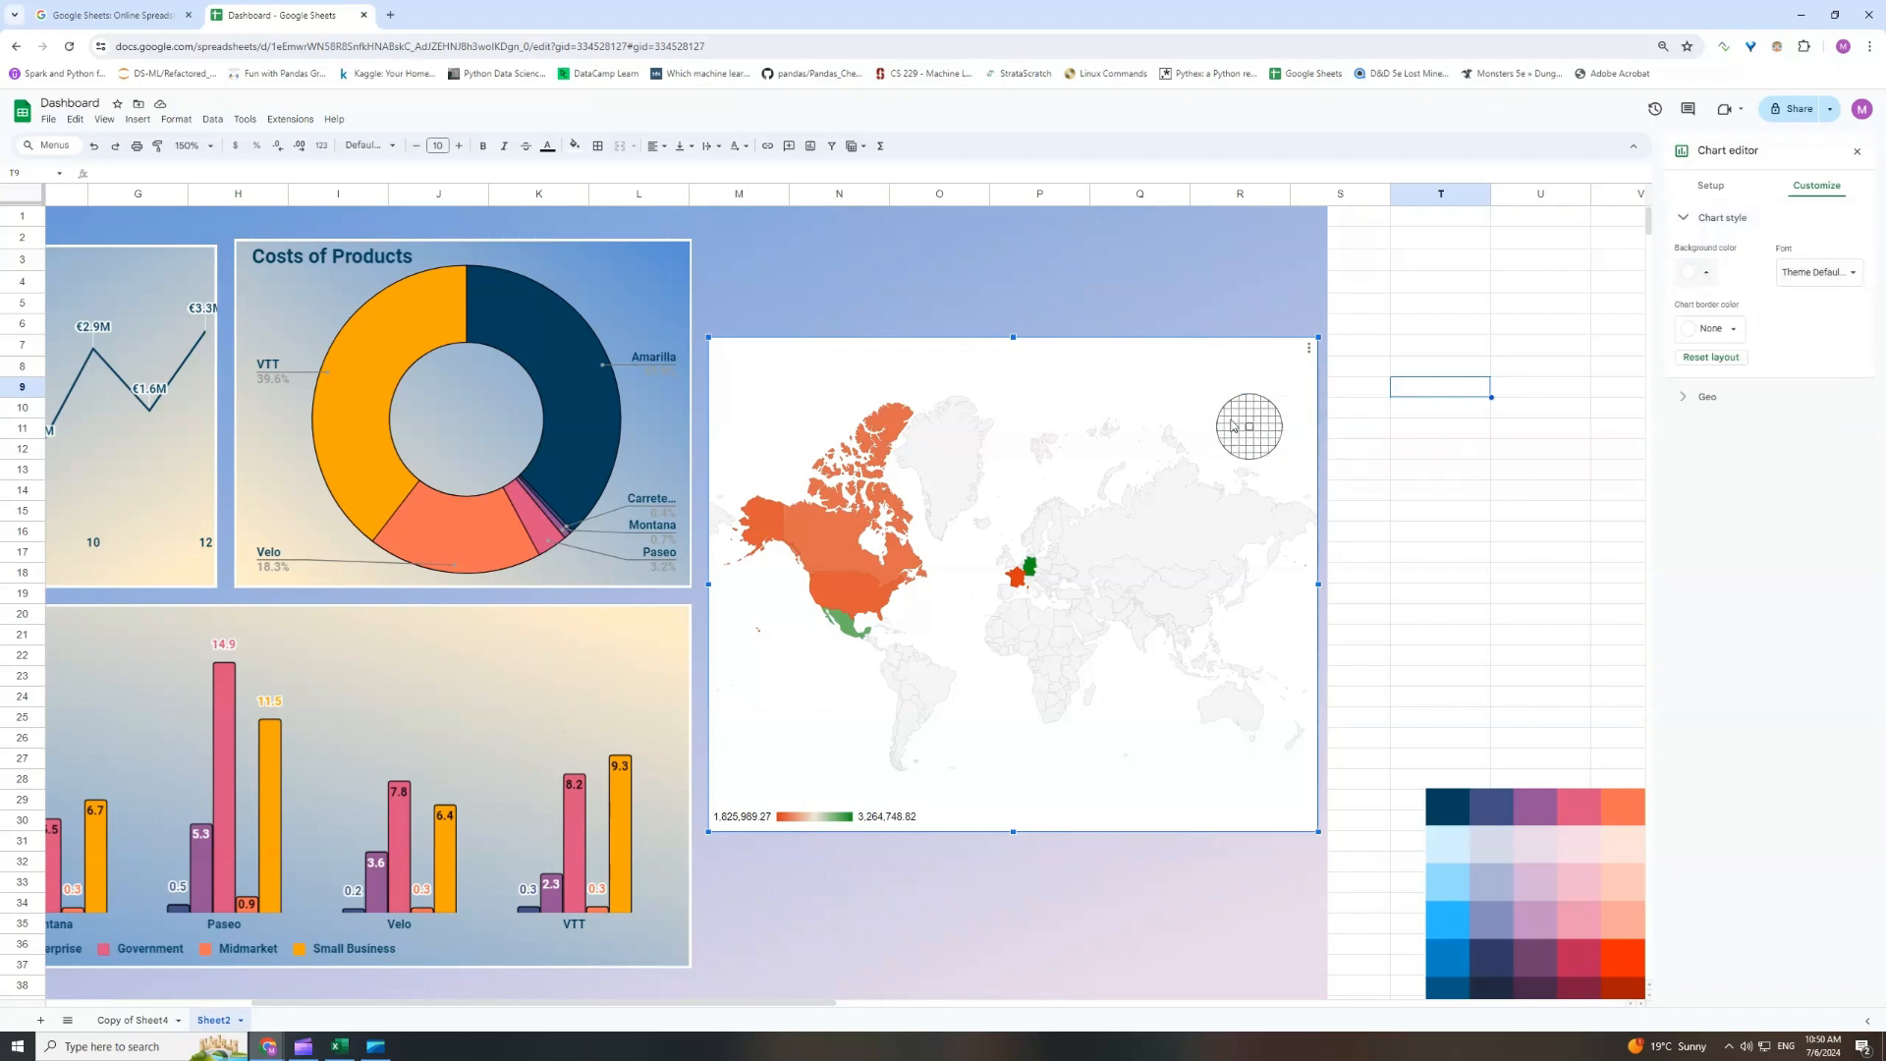
pyautogui.click(1232, 266)
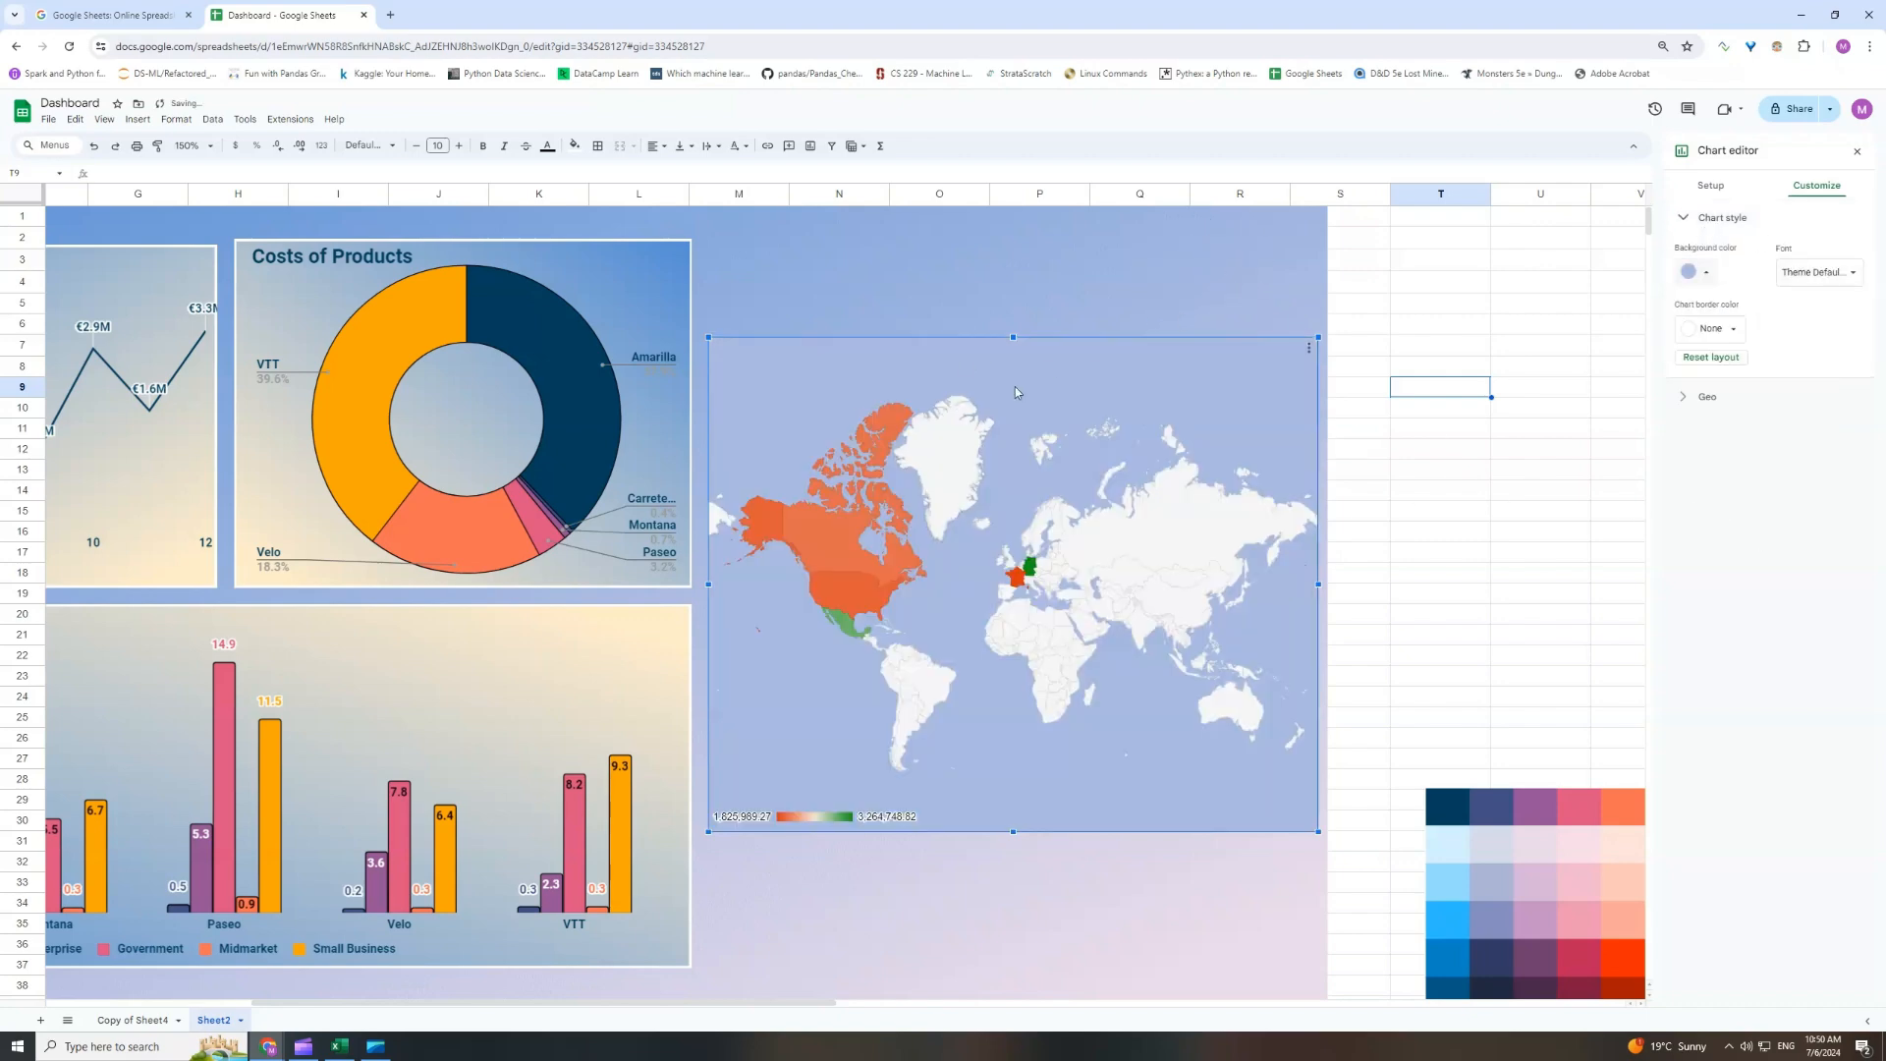
pyautogui.click(1731, 331)
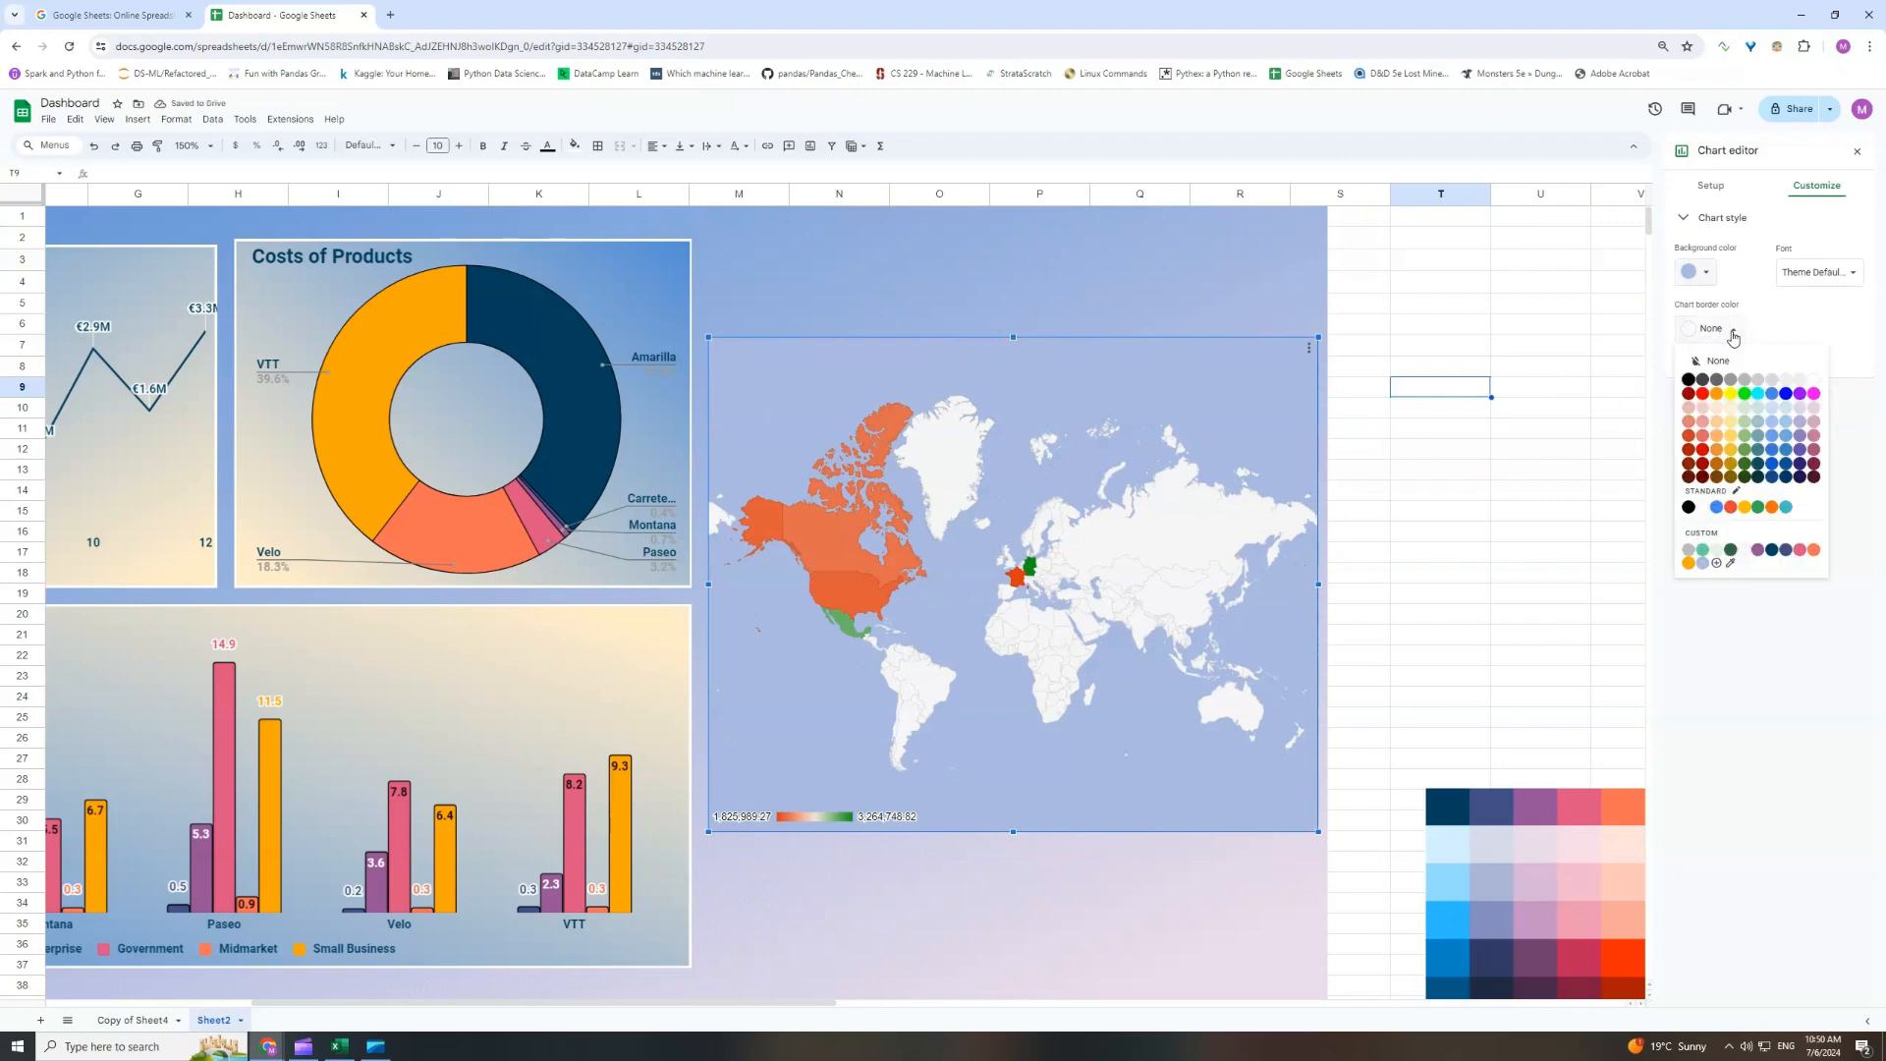
pyautogui.click(1817, 383)
pyautogui.click(1500, 432)
# Move the color palette image up beside the geo chart, so it starts at about row 17 in columns T to V.
pyautogui.moveTo(746, 1012); pyautogui.dragTo(841, 1010)
pyautogui.click(1246, 885)
pyautogui.moveTo(1204, 895); pyautogui.dragTo(1196, 531)
# Set the geo chart's Min color to the palette's lightest orange tint, sampled from the palette image.
pyautogui.doubleClick(551, 608)
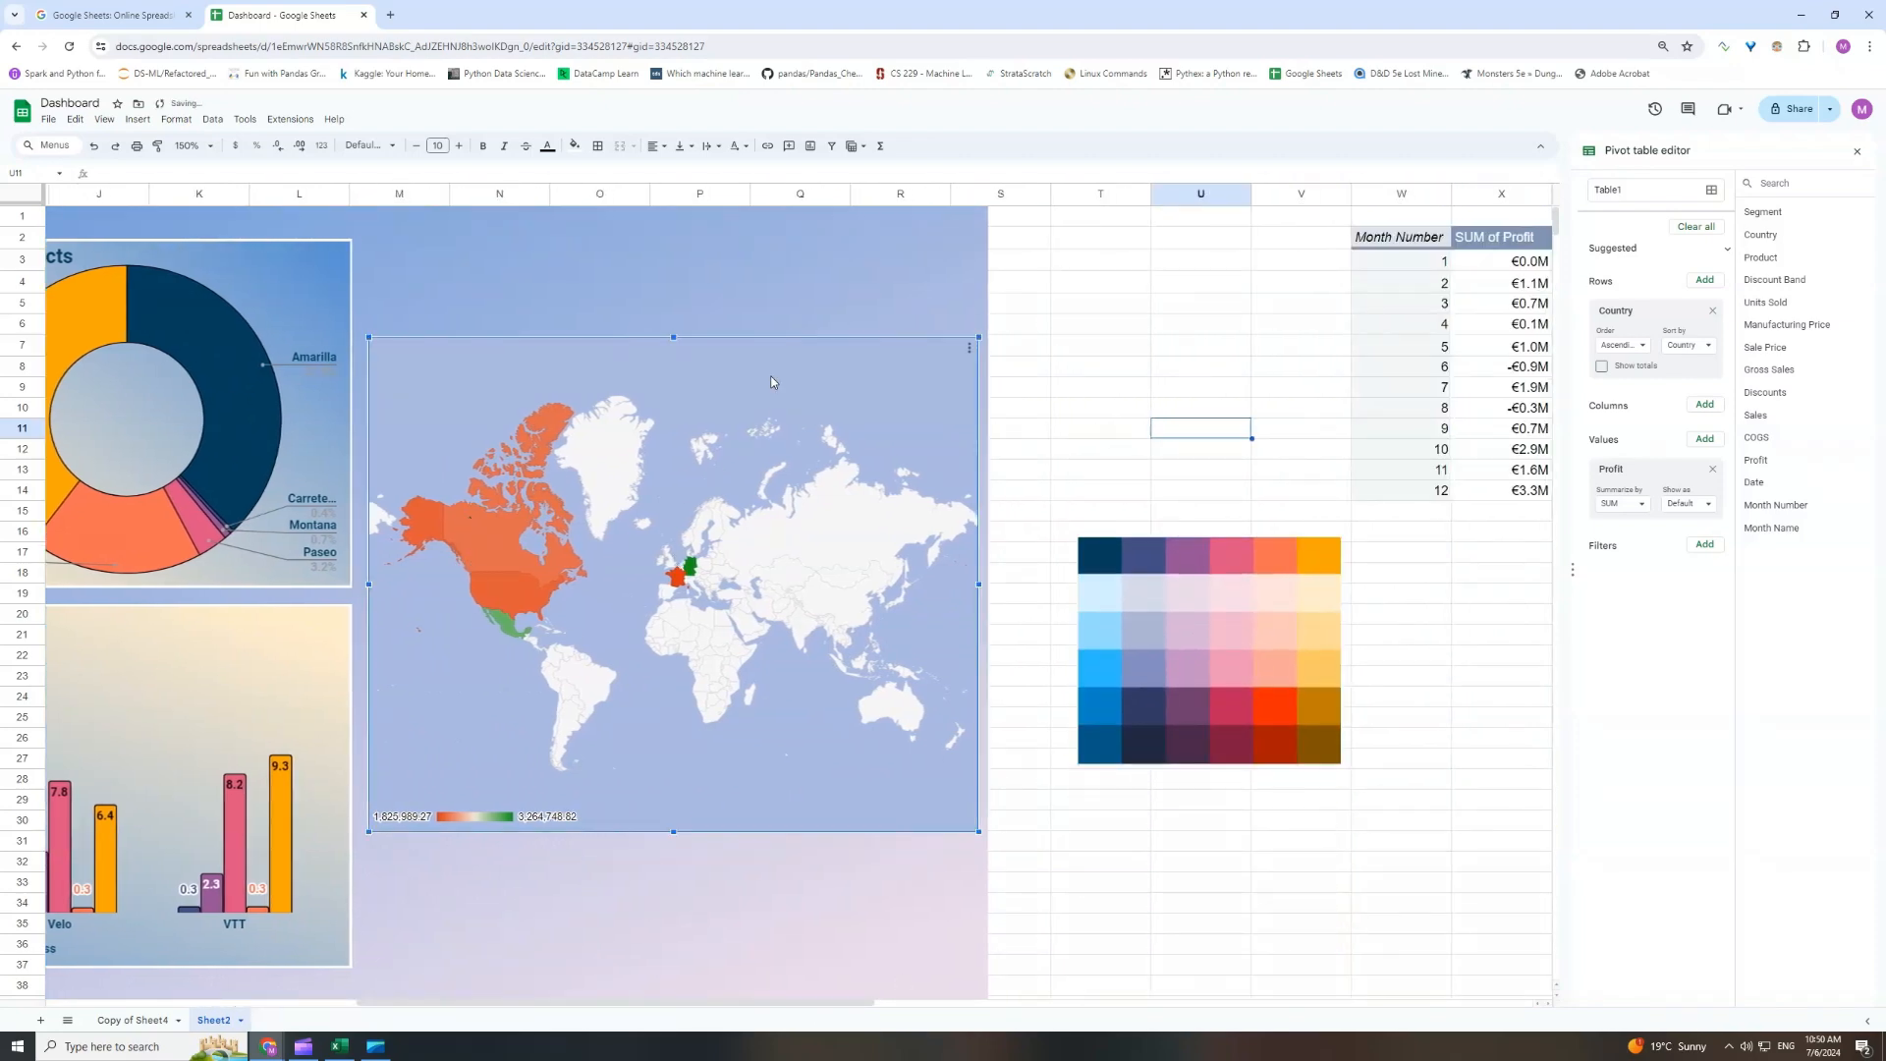
pyautogui.click(1817, 186)
pyautogui.click(1704, 261)
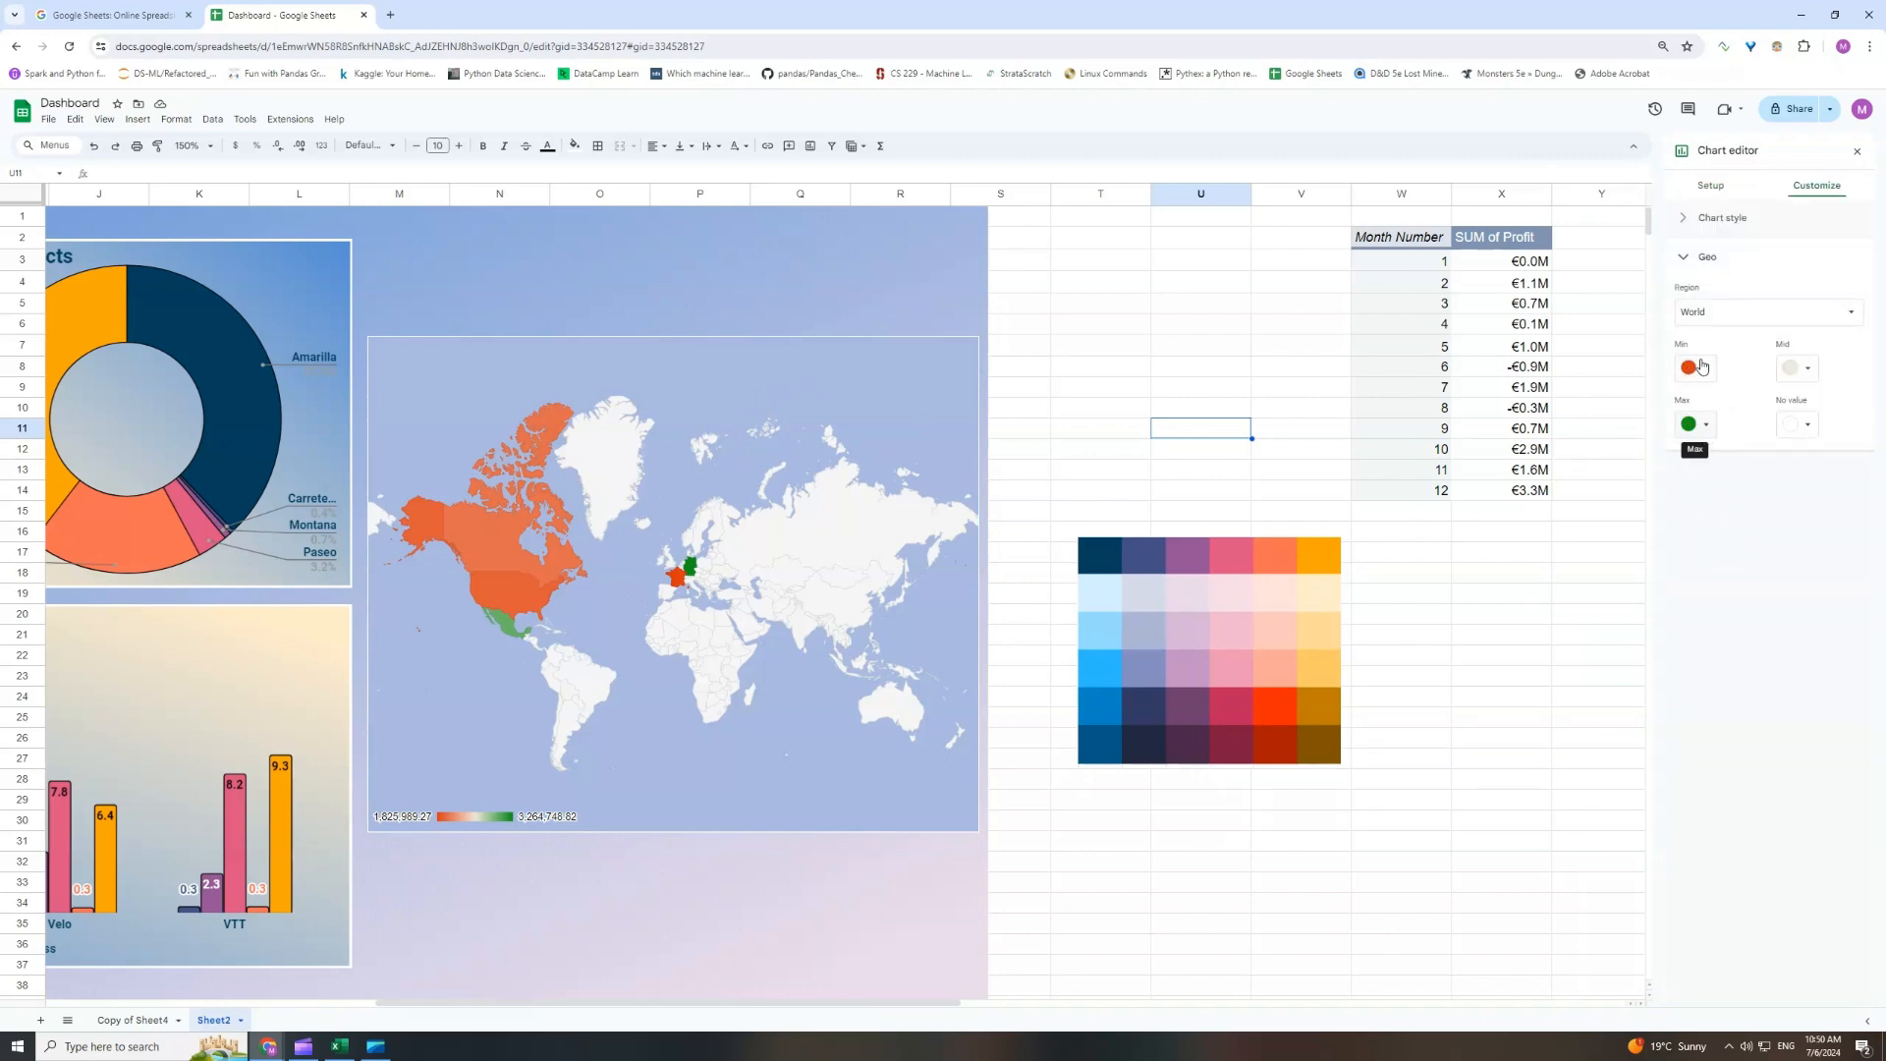
pyautogui.click(1706, 369)
pyautogui.click(1730, 584)
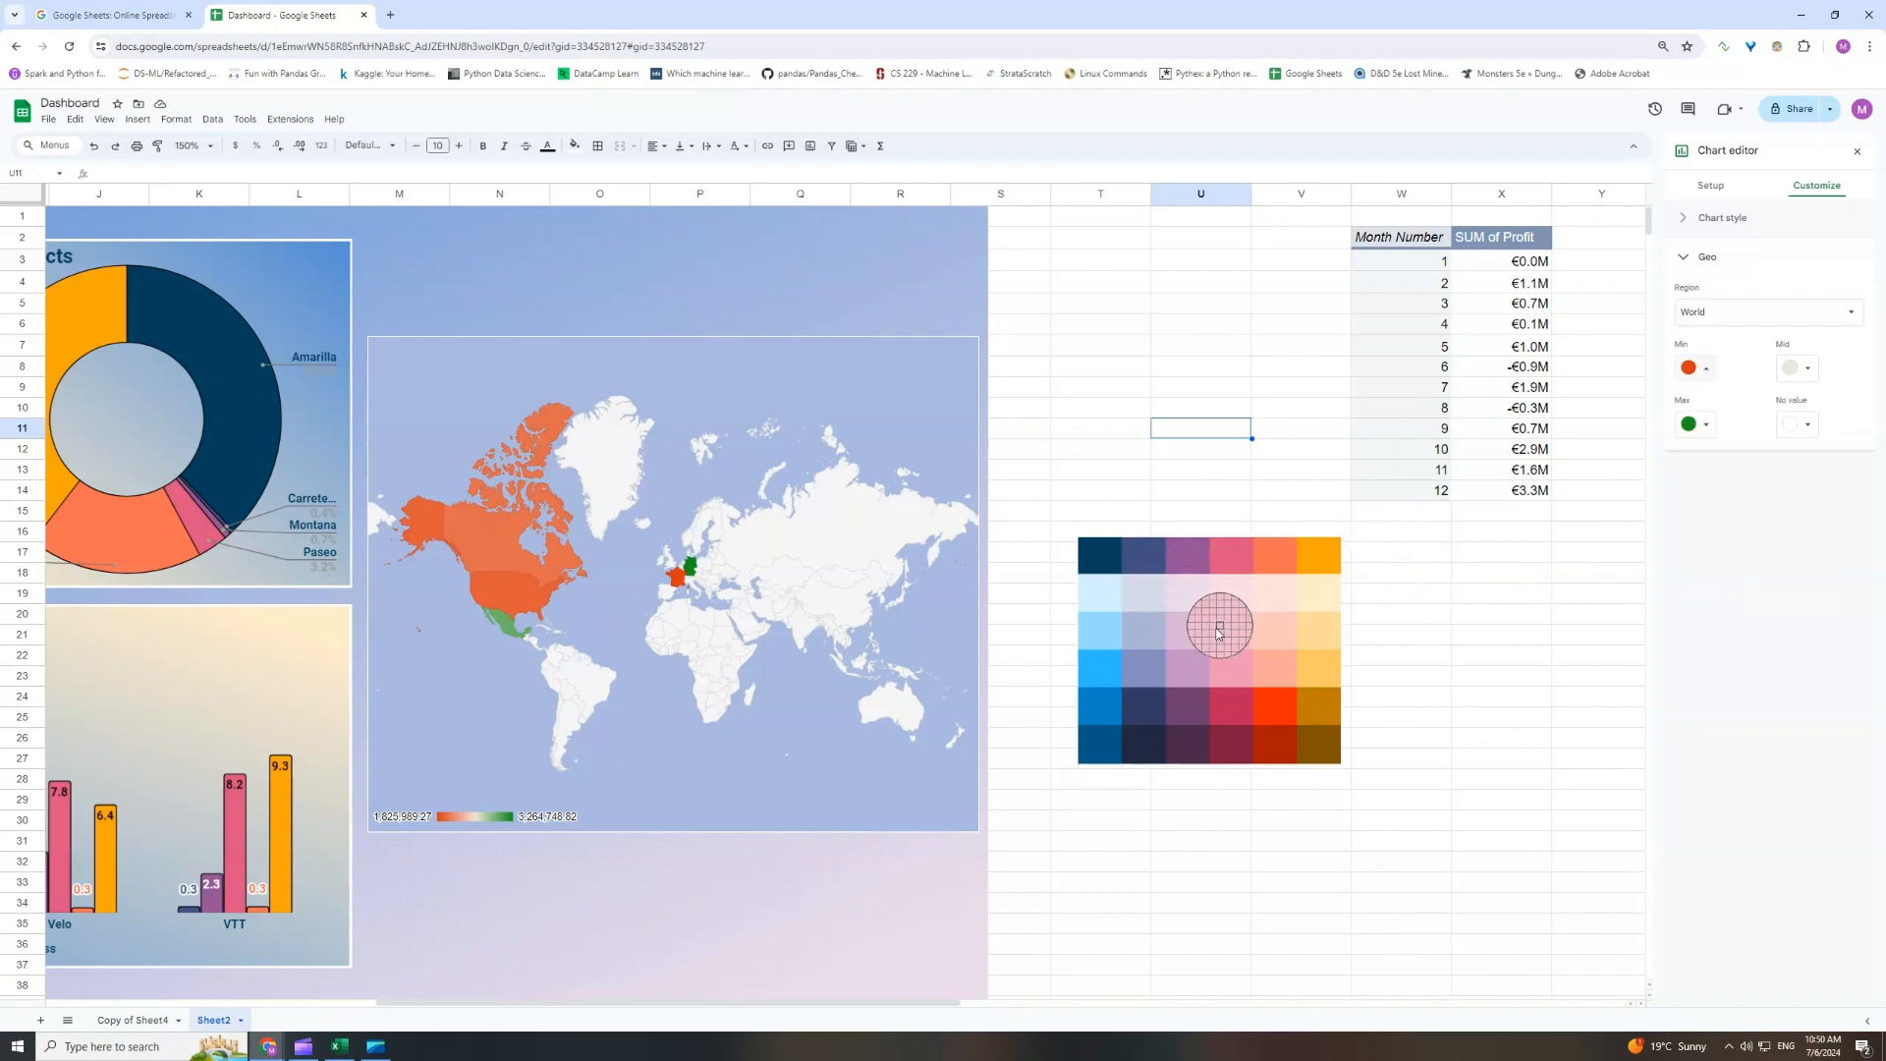
pyautogui.click(1275, 601)
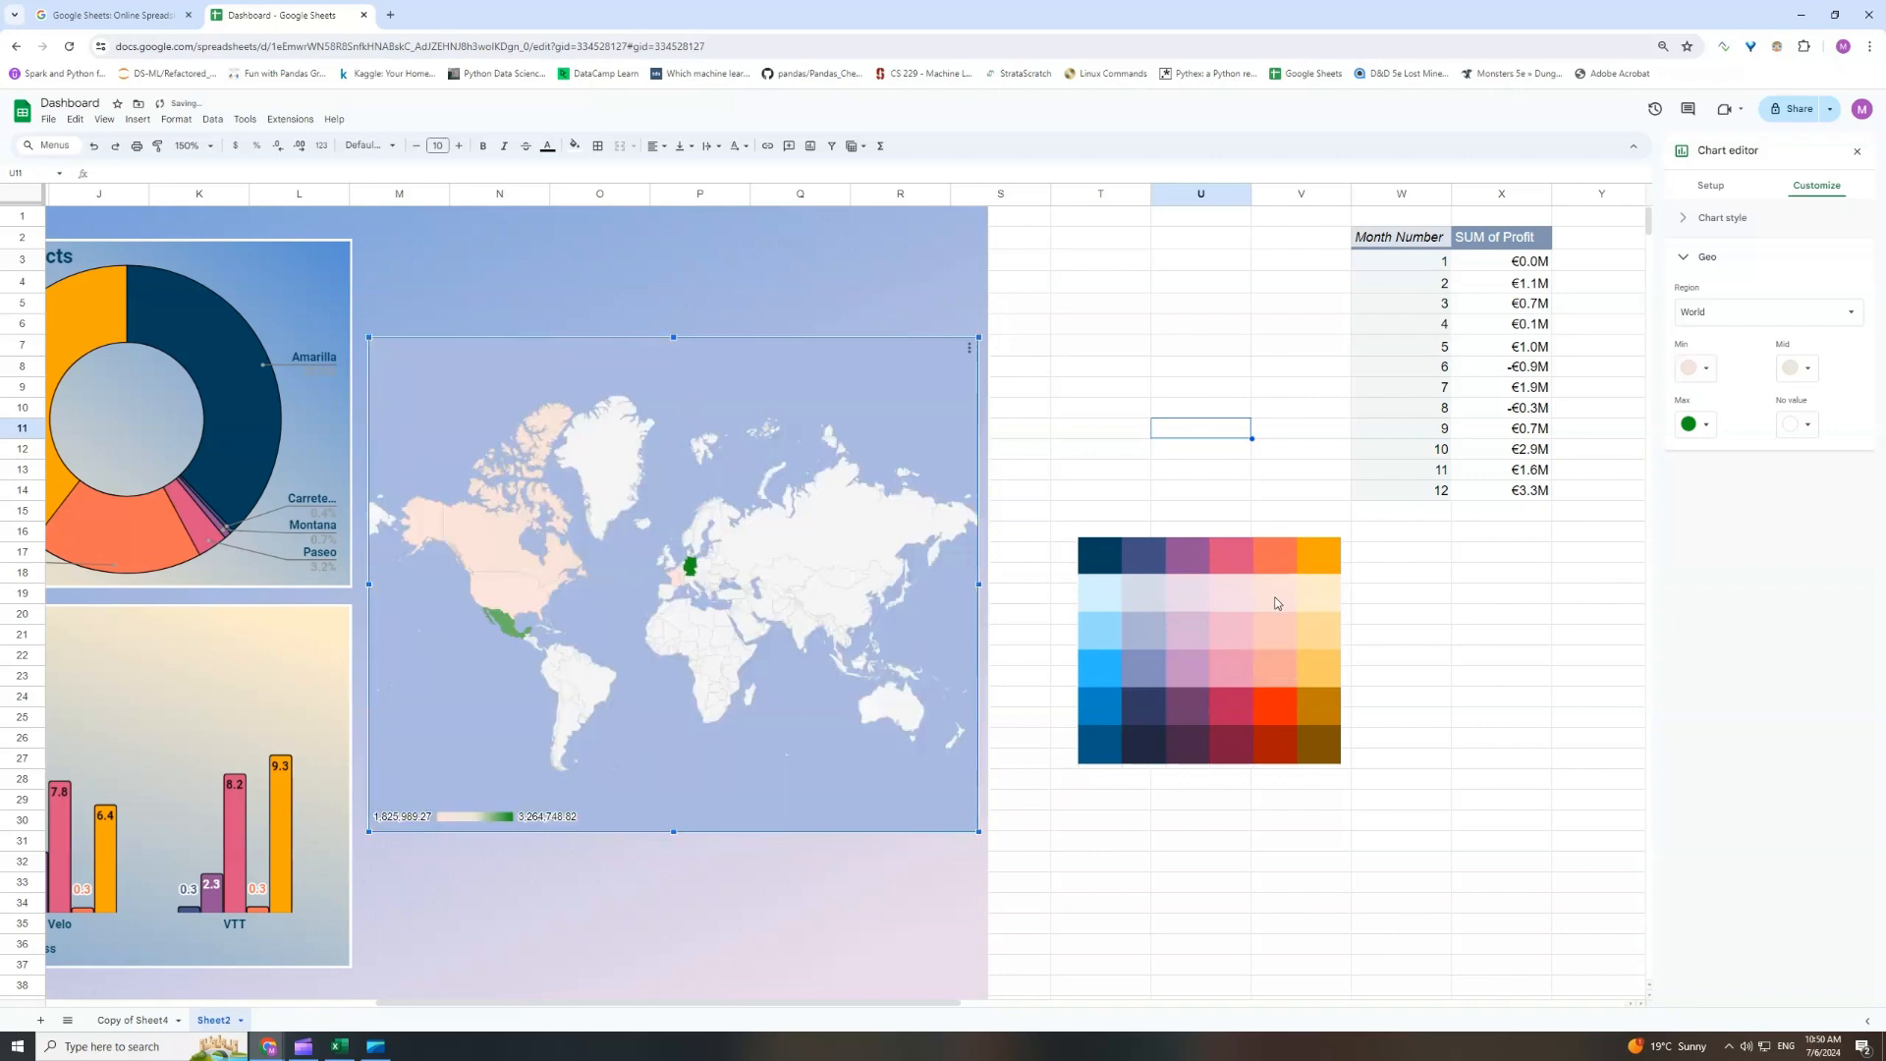
# Sample the palette's vivid orange-red for the geo chart's Max color and its dark navy for the No value color.
pyautogui.click(1696, 424)
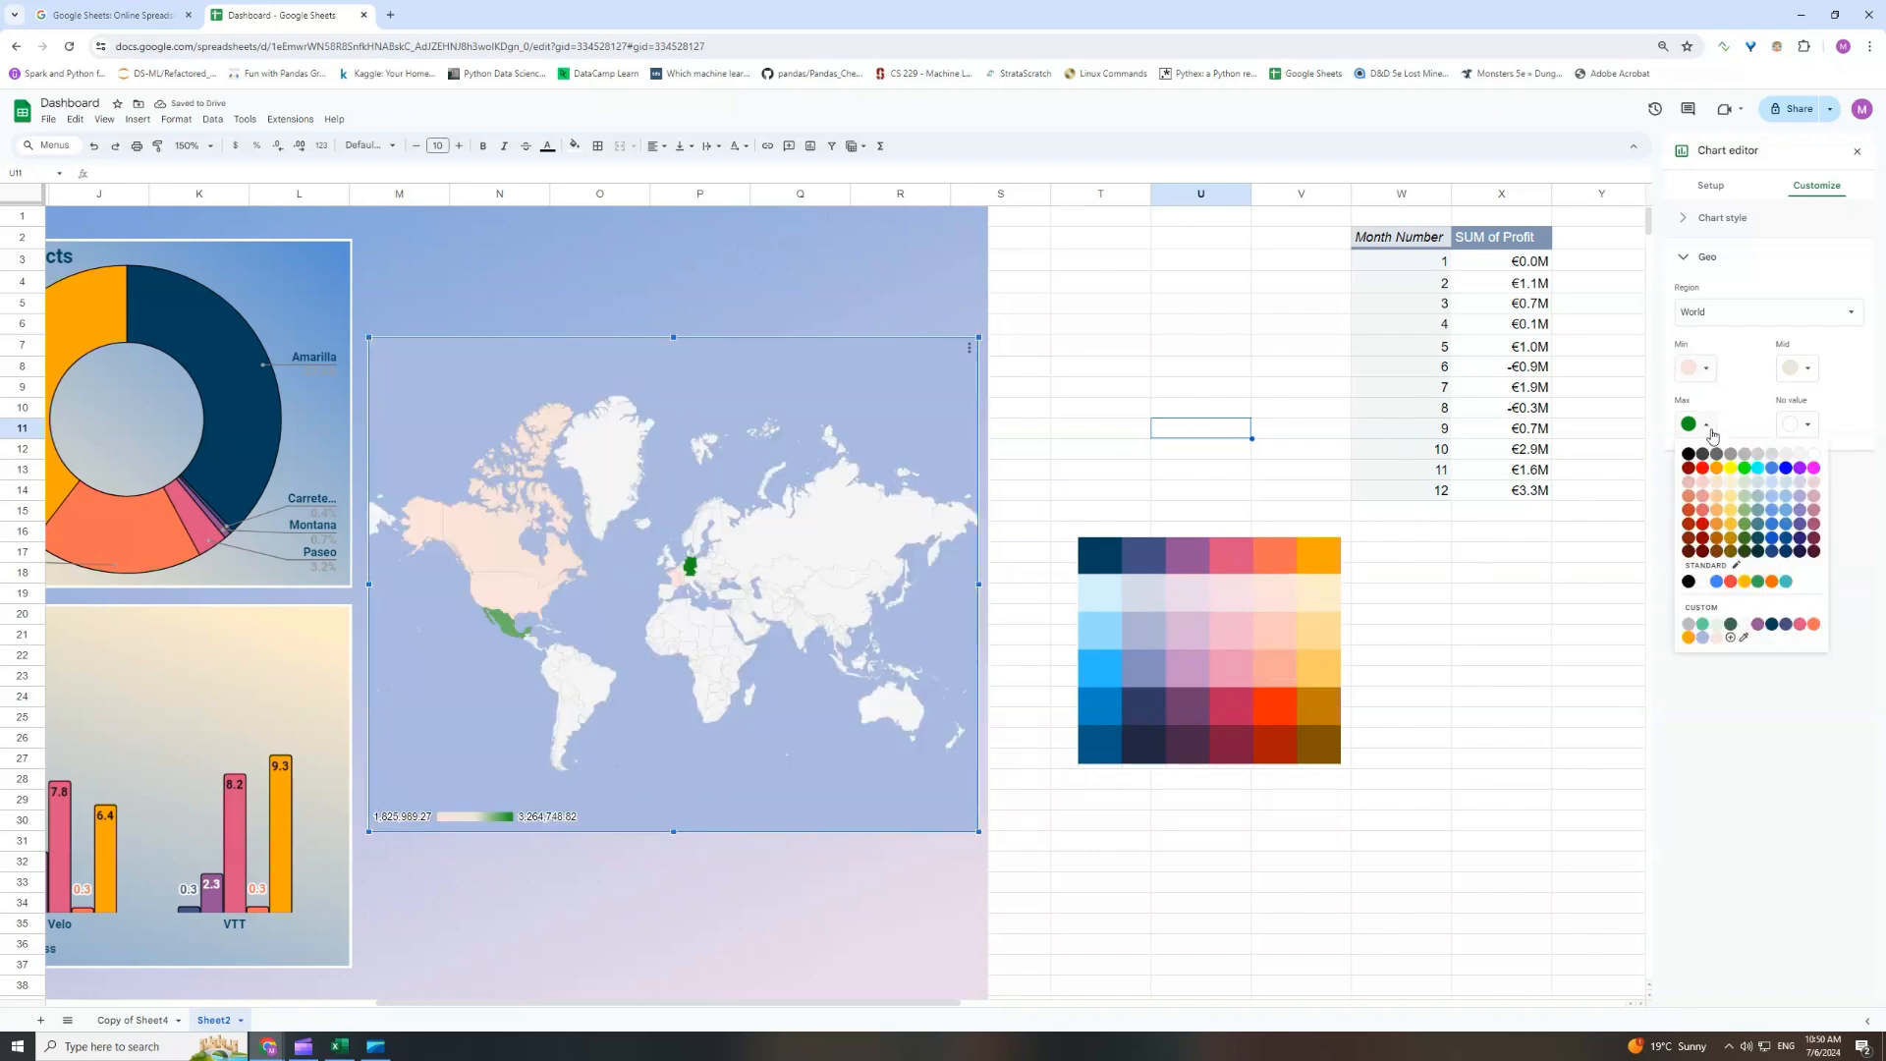
pyautogui.click(1745, 639)
pyautogui.click(1281, 706)
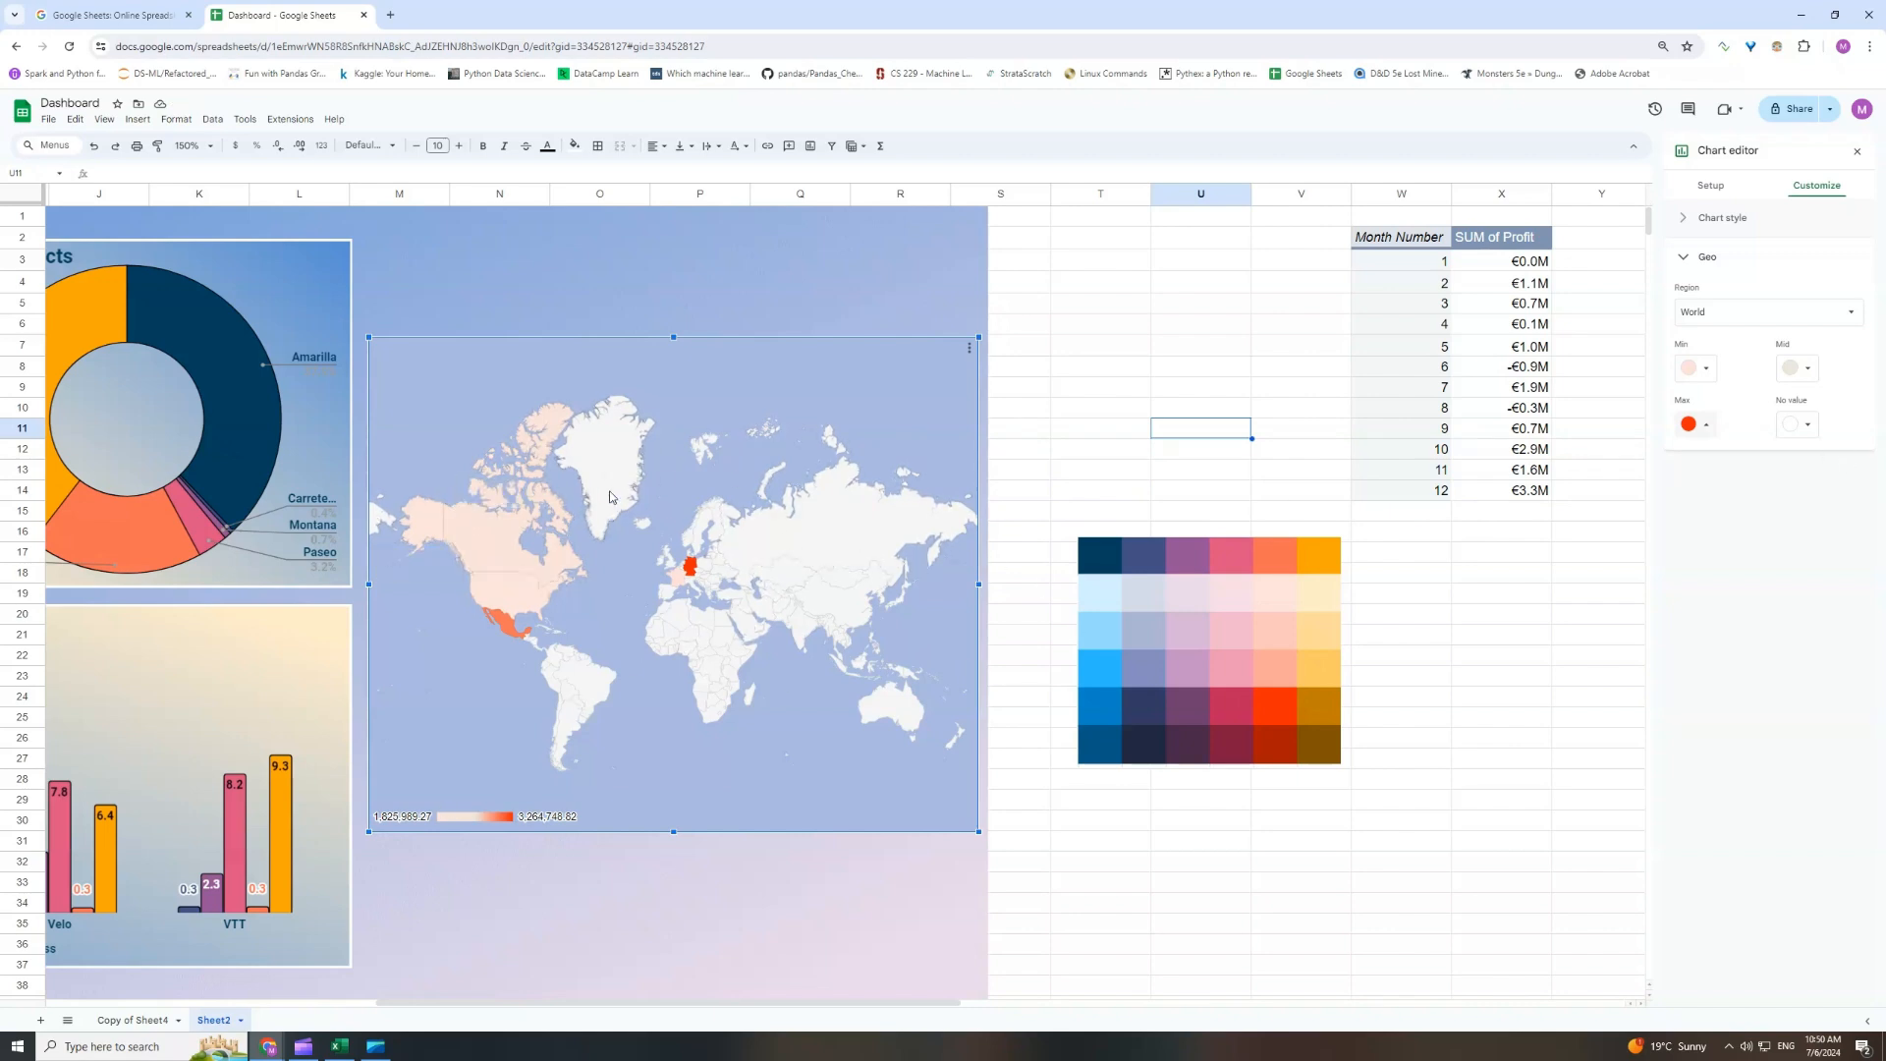
pyautogui.click(1808, 425)
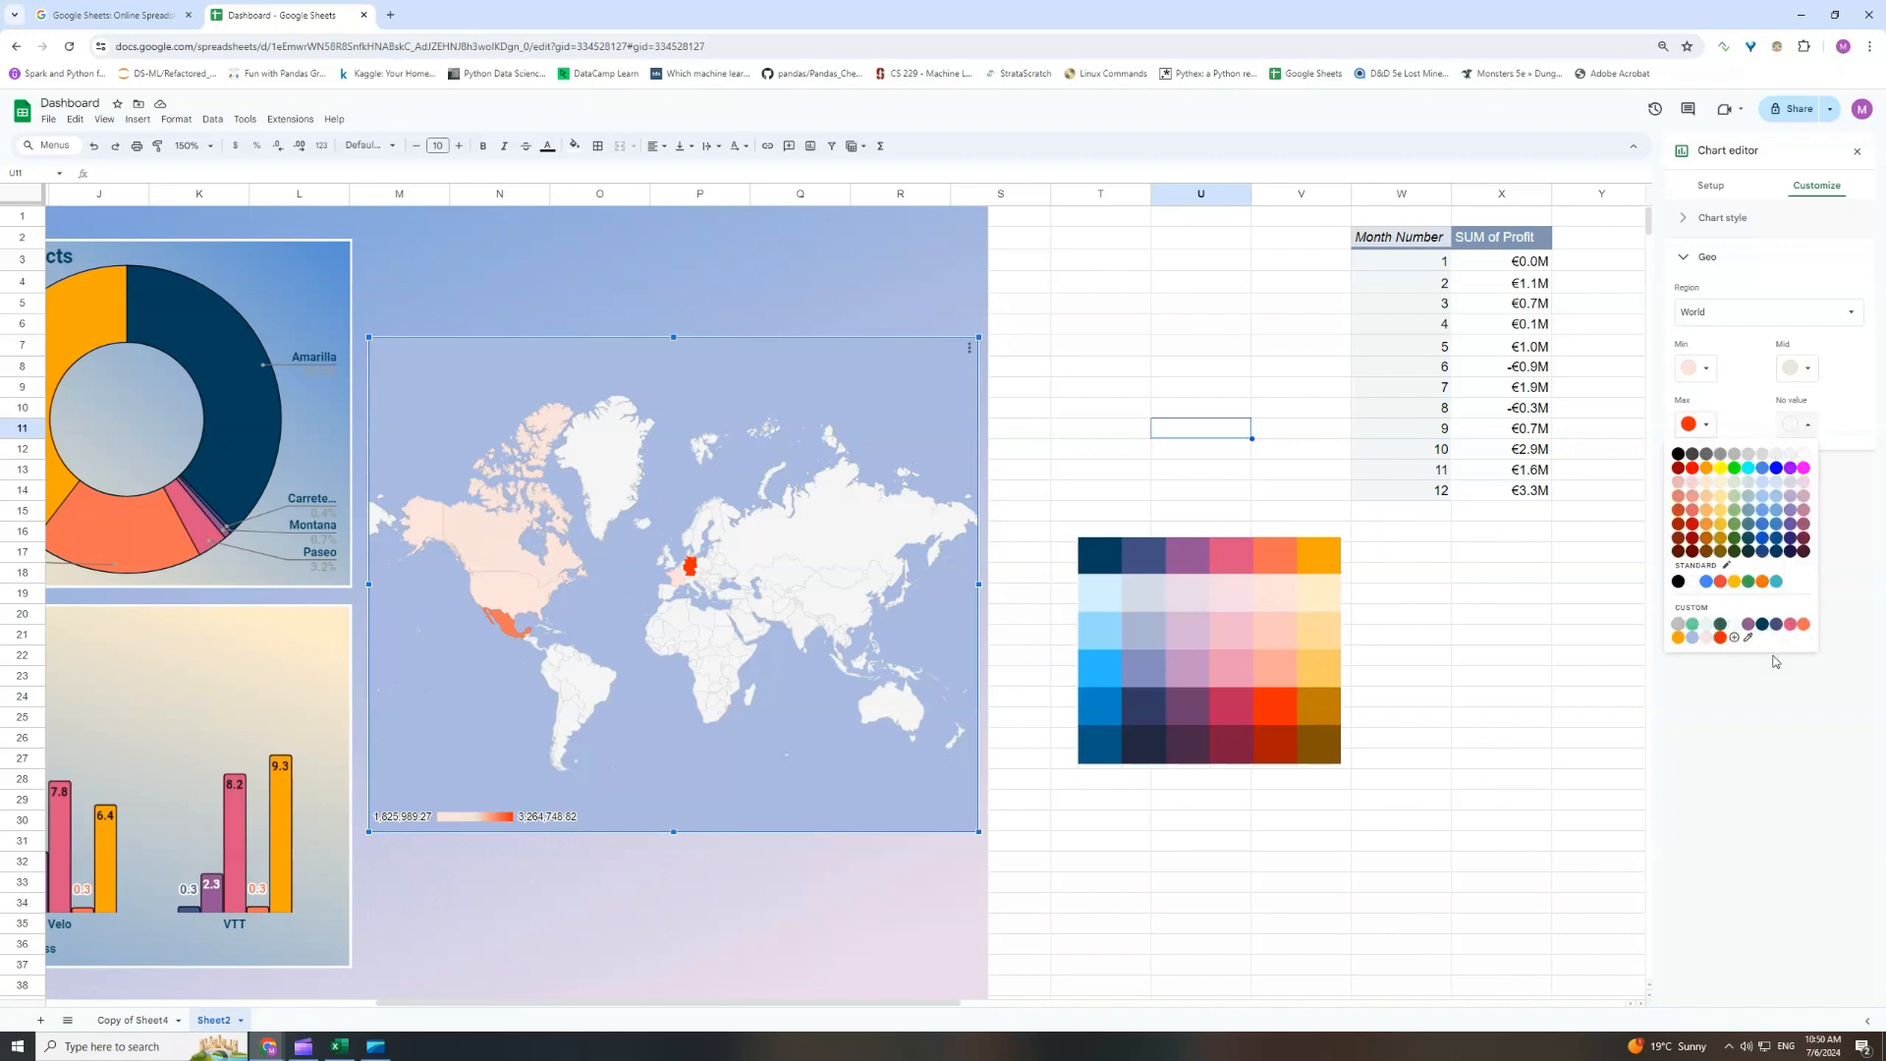
pyautogui.click(1748, 637)
pyautogui.click(1101, 555)
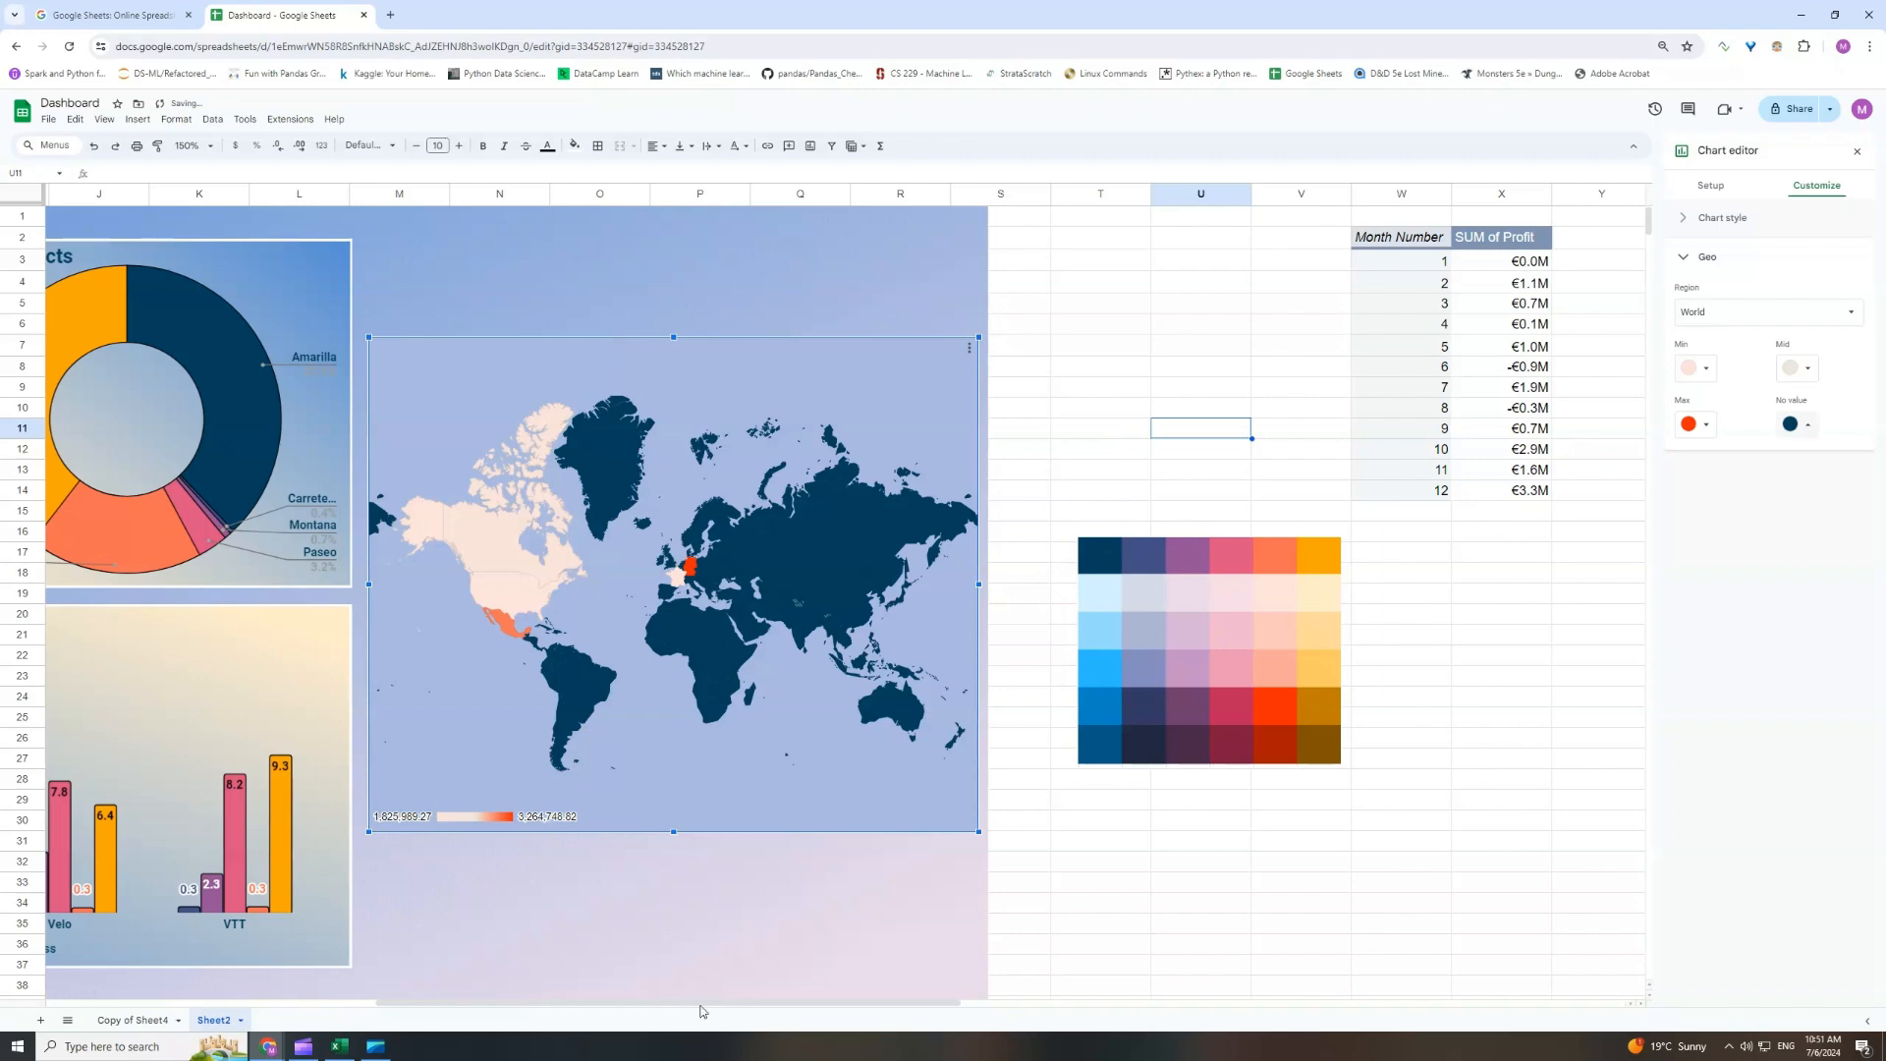
pyautogui.moveTo(705, 999); pyautogui.dragTo(544, 999)
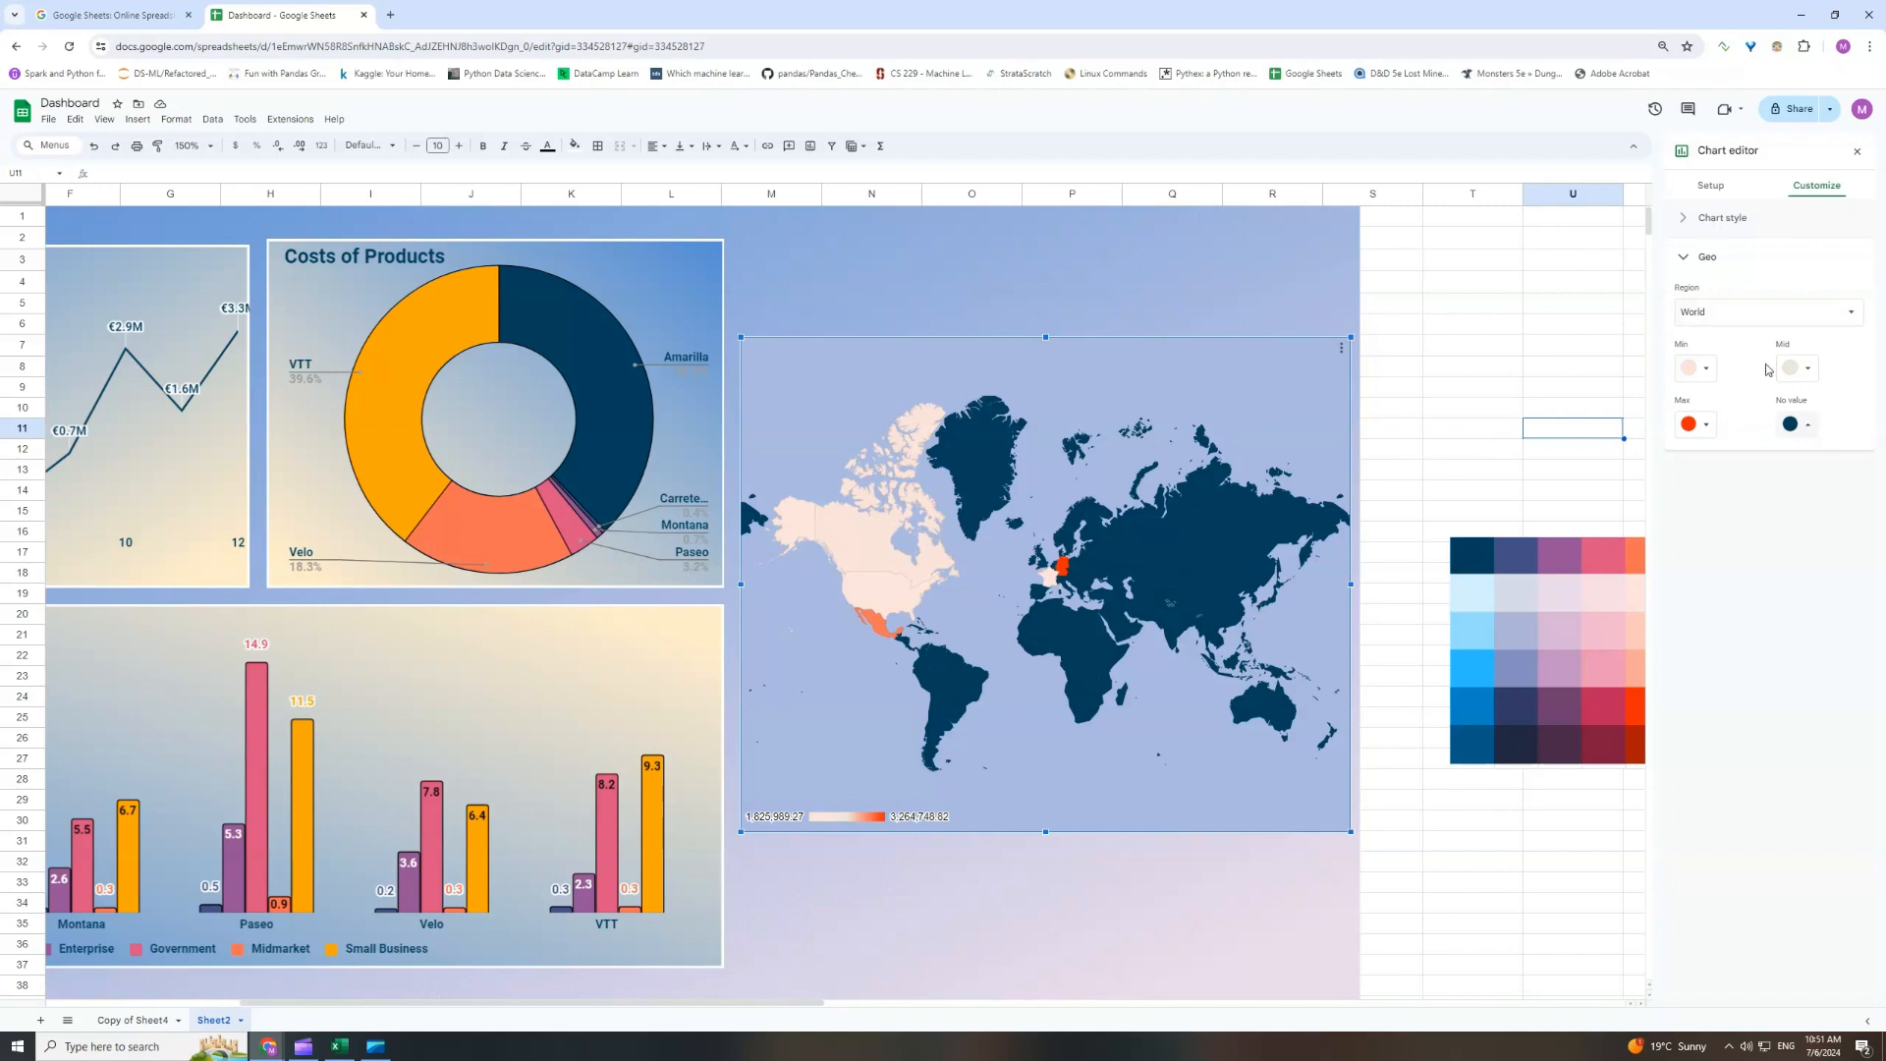
pyautogui.click(1686, 217)
pyautogui.click(1707, 395)
pyautogui.click(1434, 890)
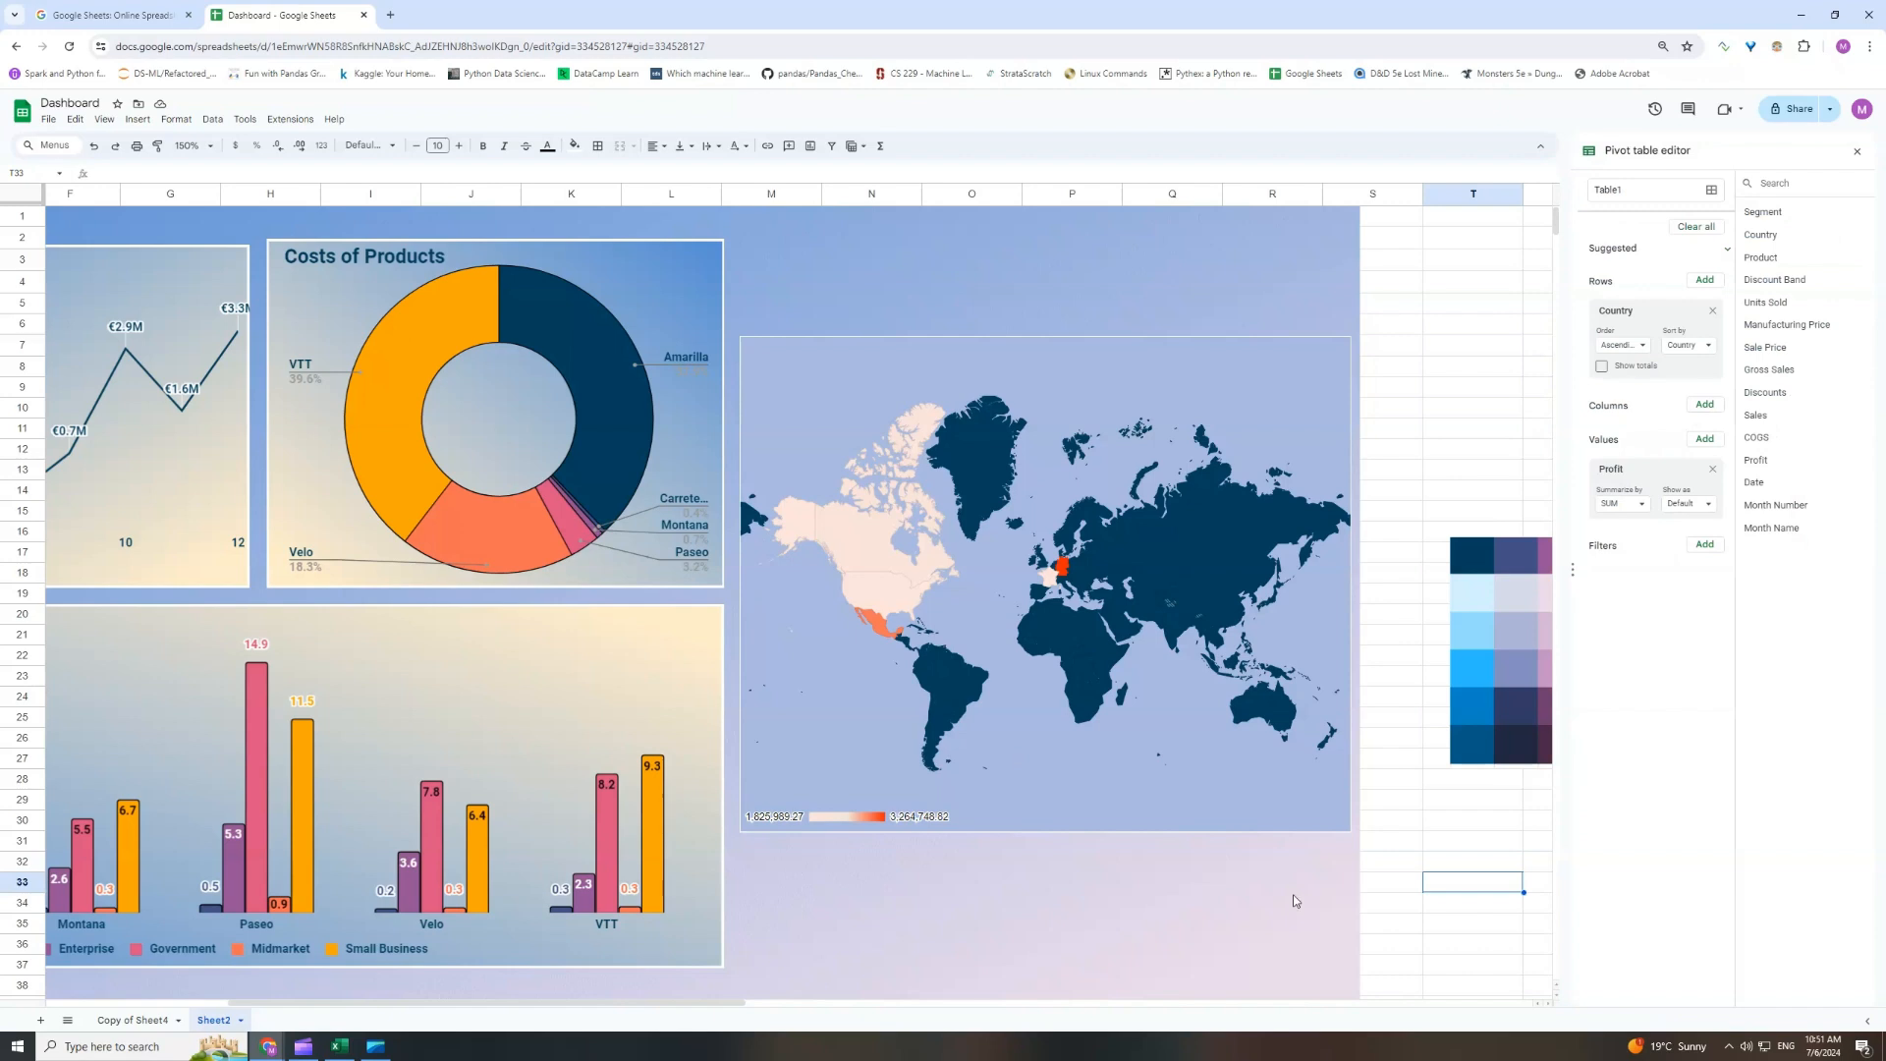
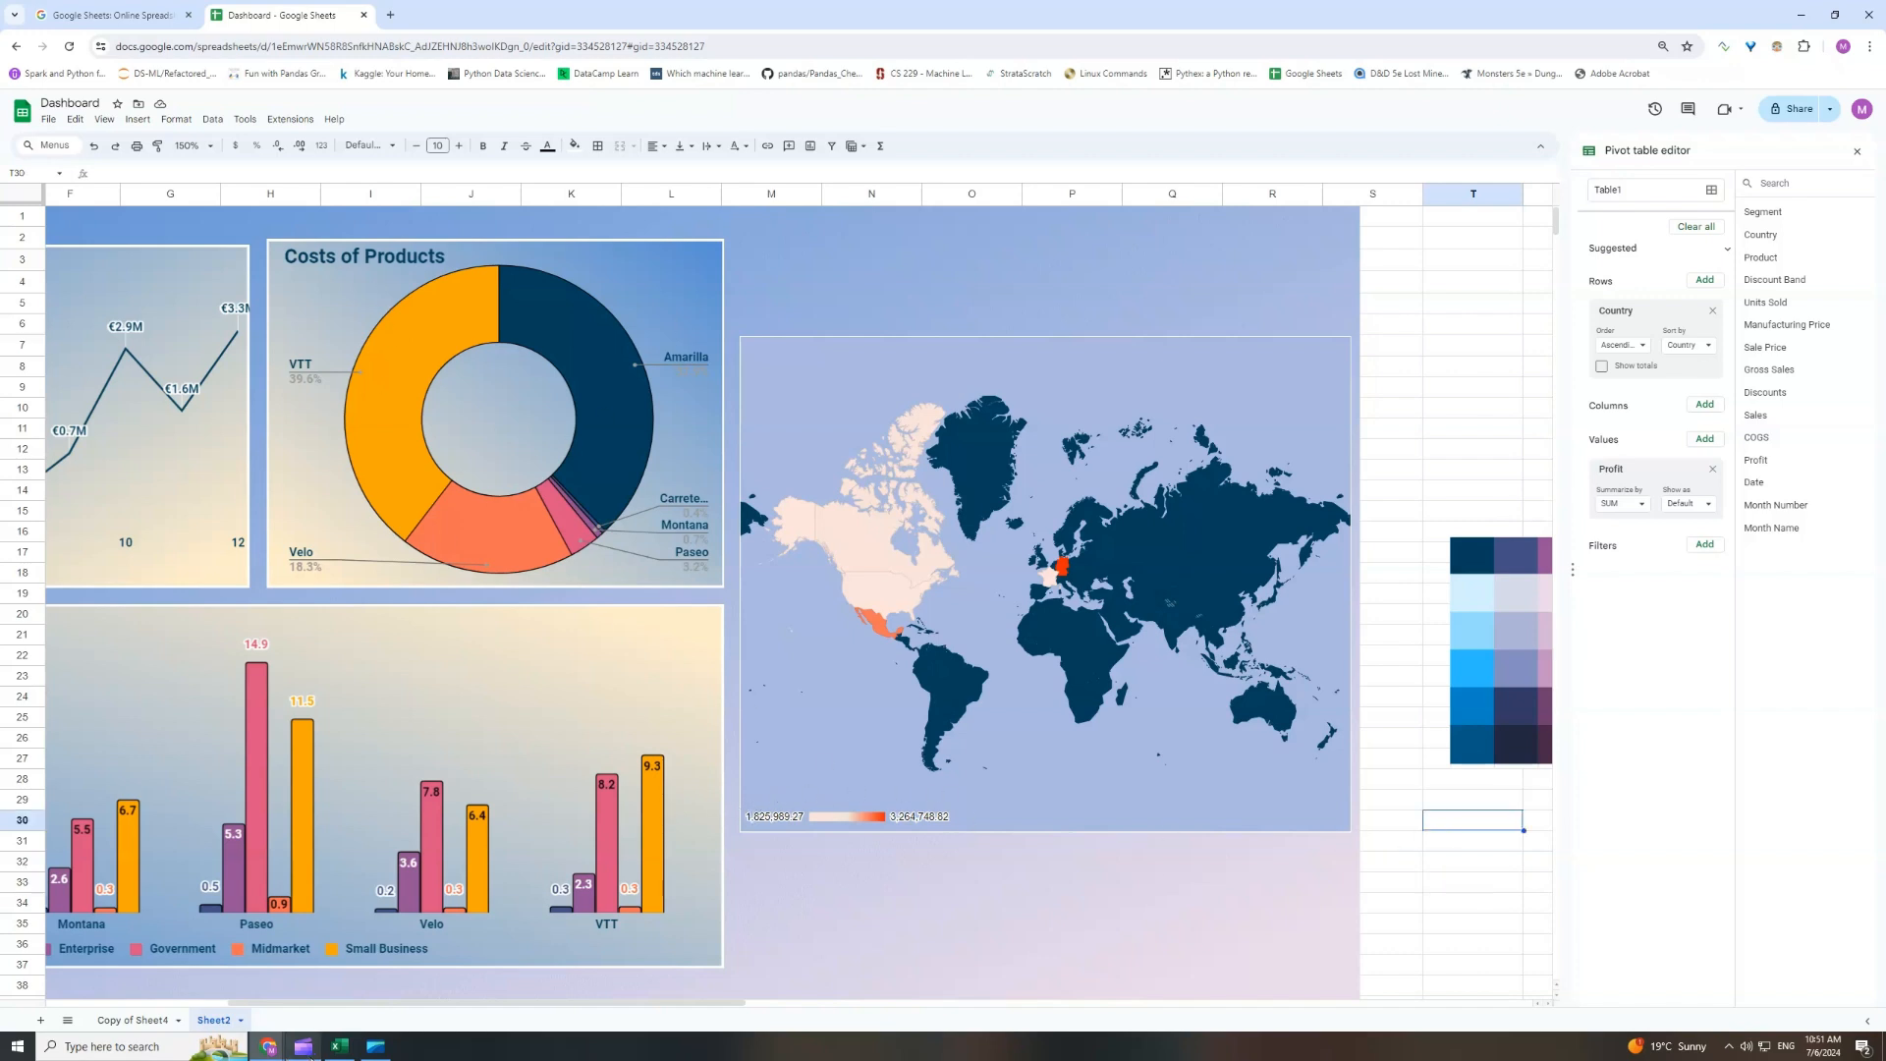
# Switch to the colors workbook in Excel and draw a rectangle about 2.06" wide and 0.75" high with no outline.
pyautogui.click(339, 1046)
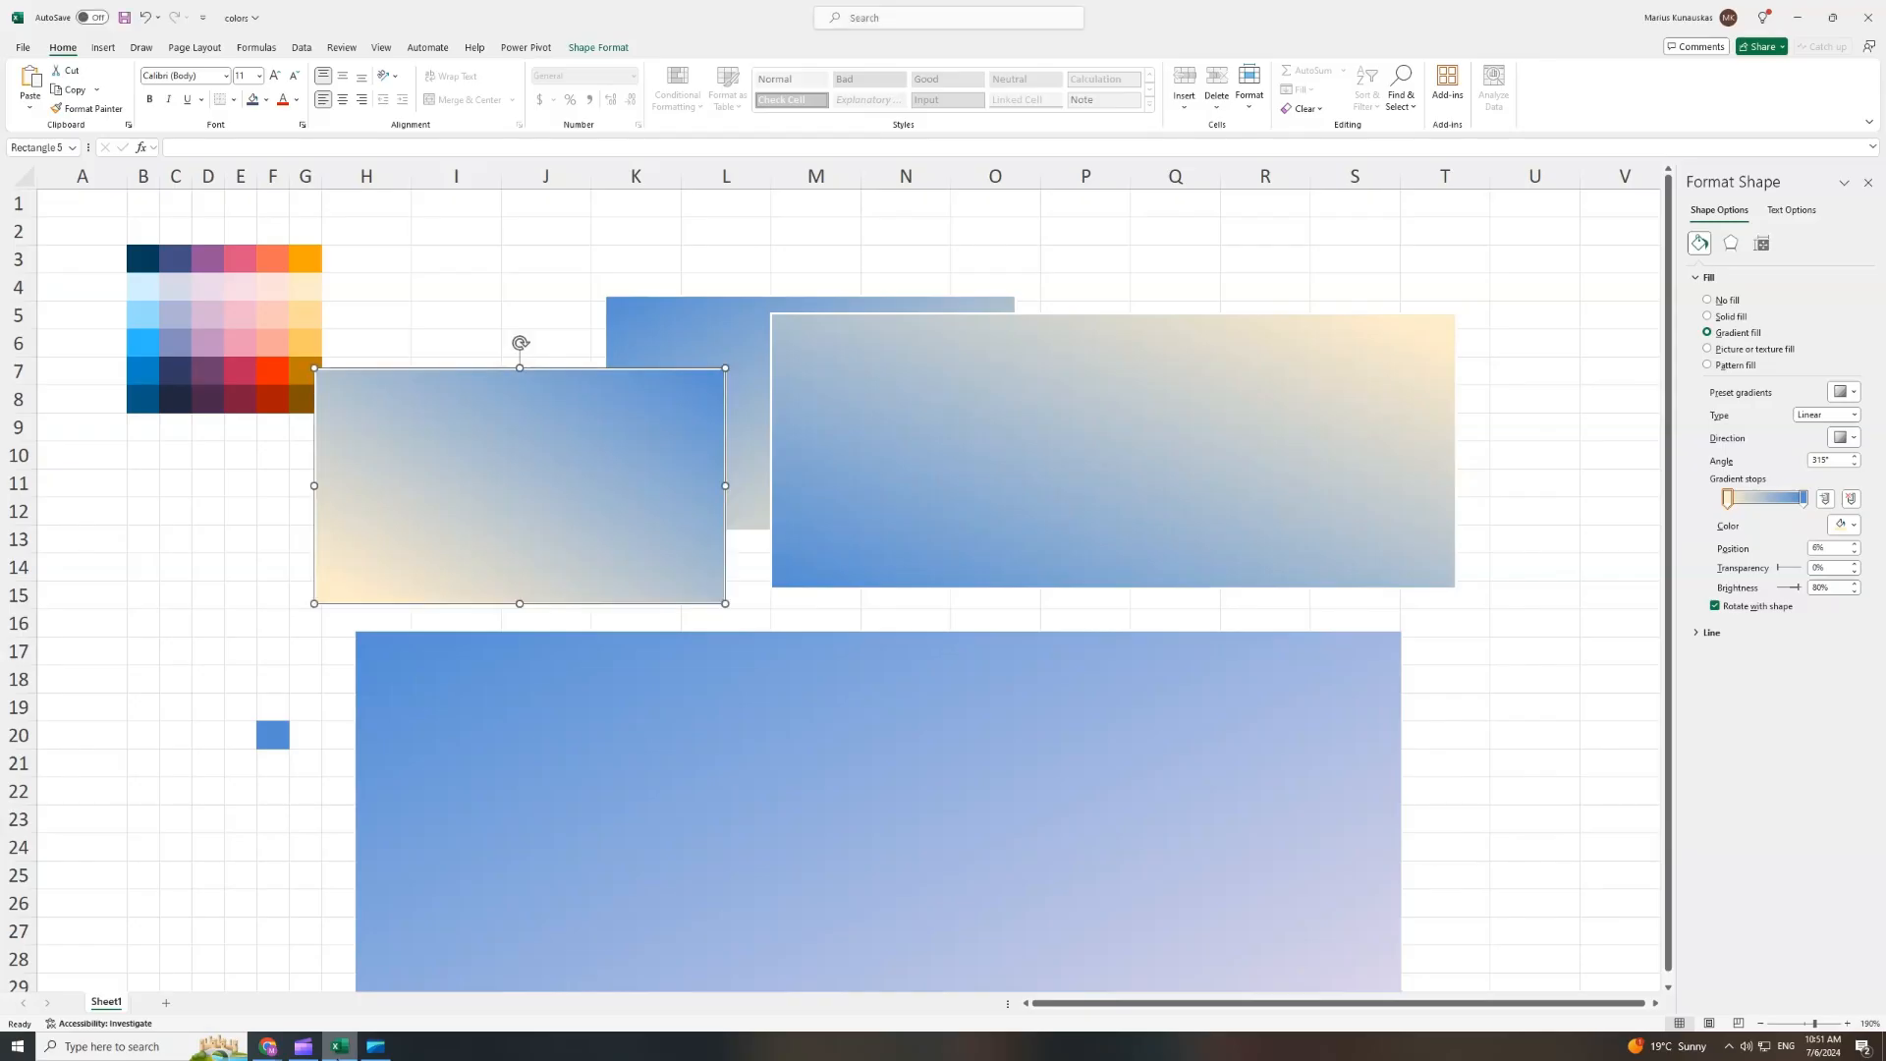
pyautogui.click(207, 629)
pyautogui.click(201, 737)
pyautogui.click(91, 49)
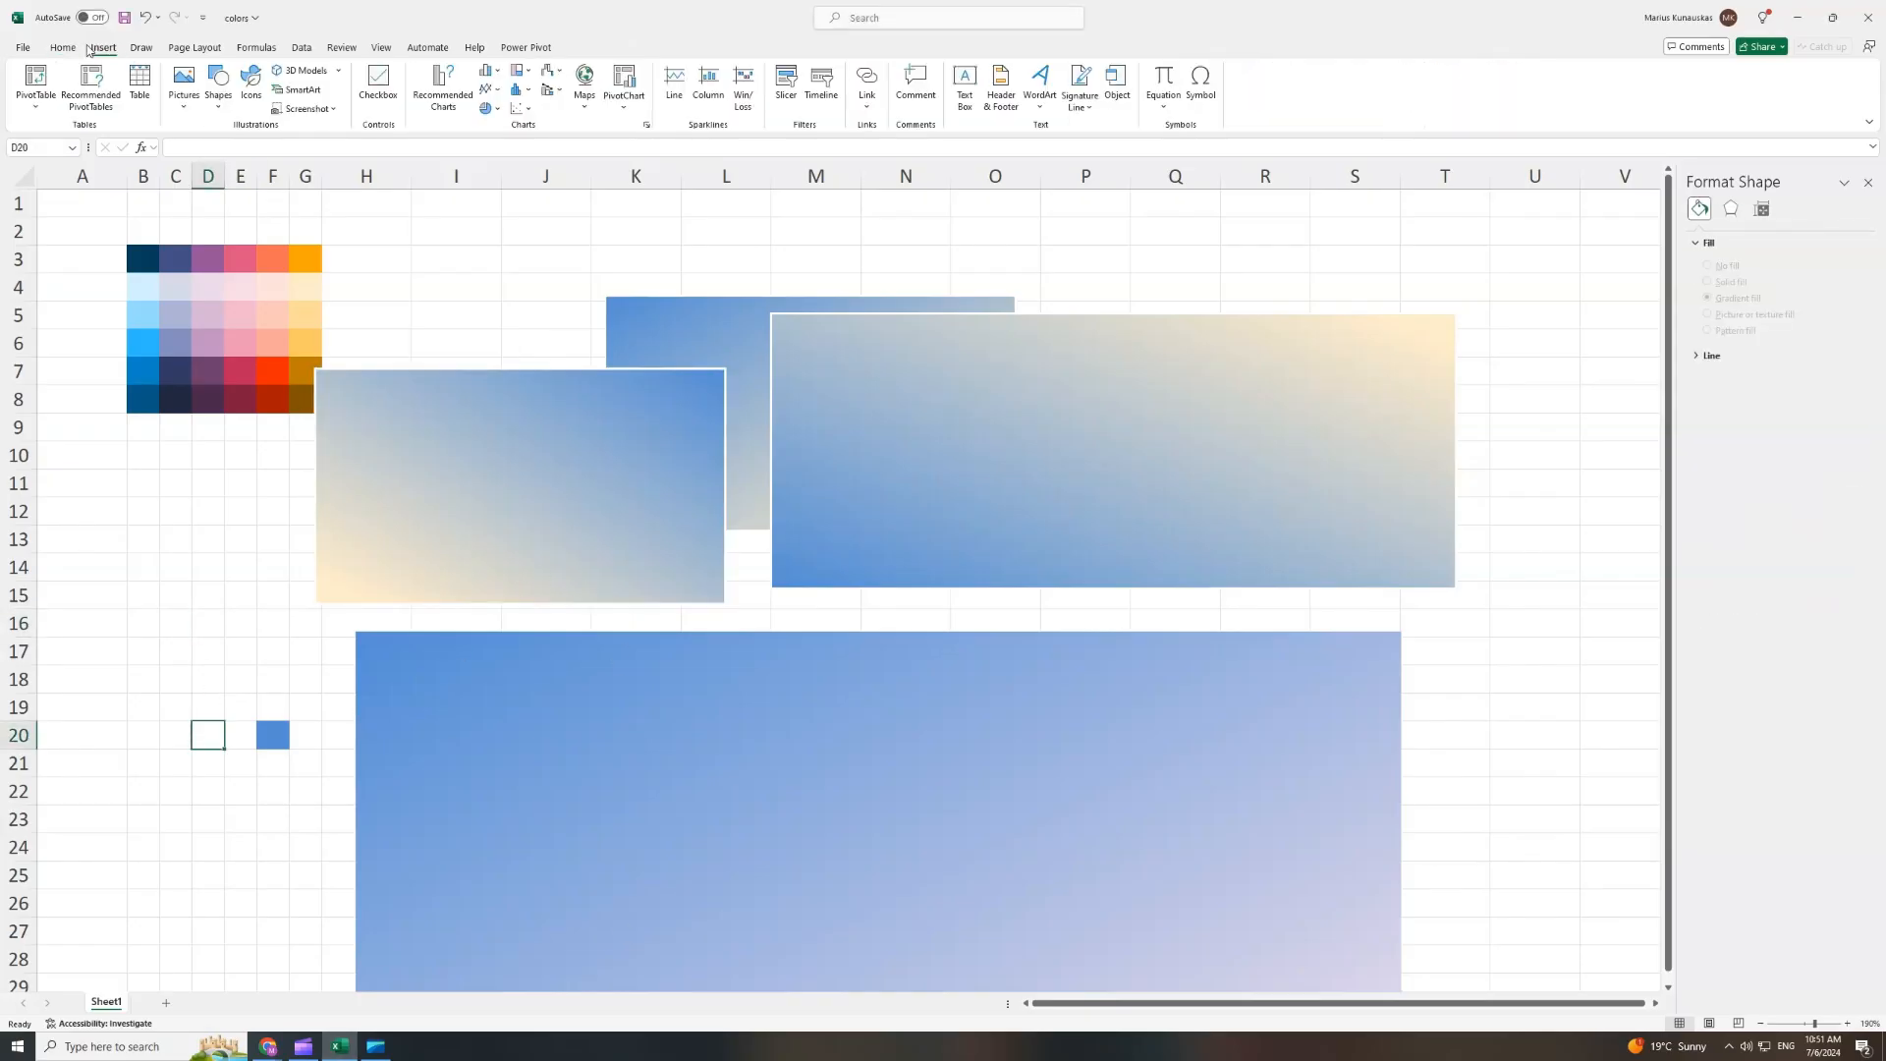
pyautogui.click(216, 110)
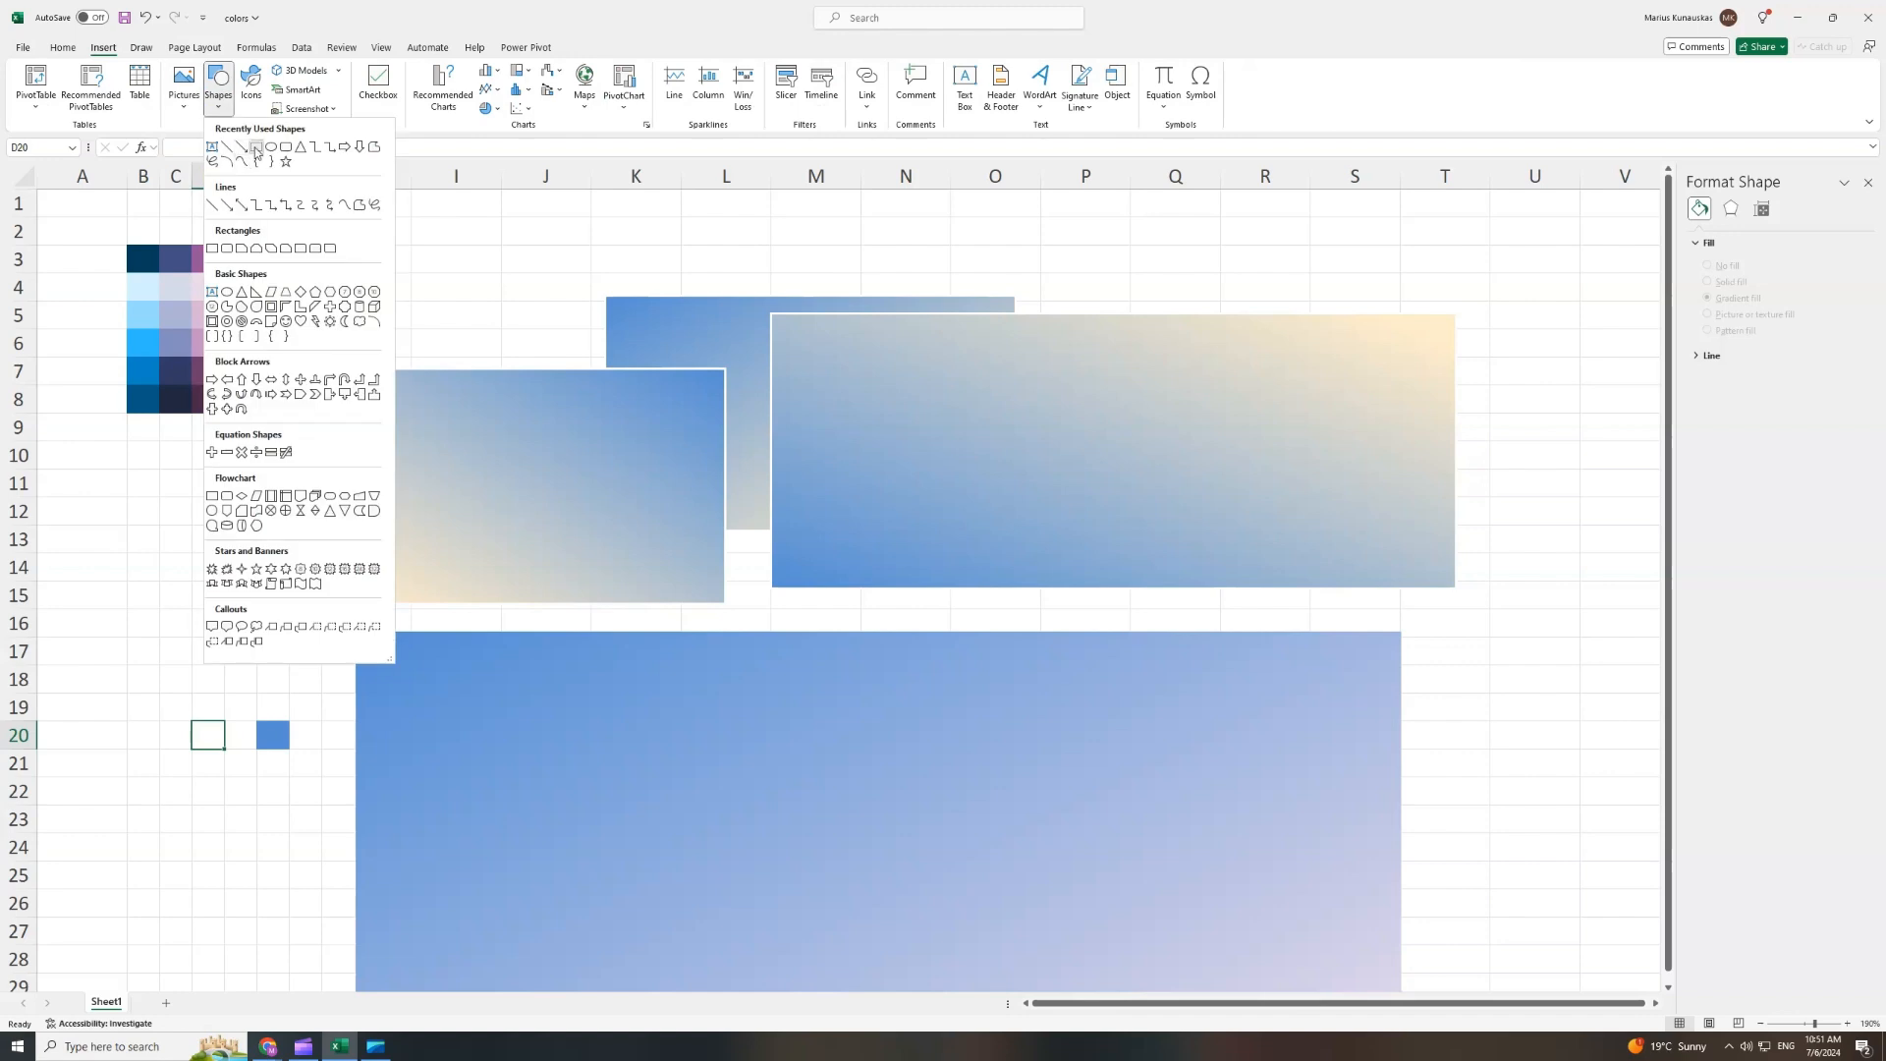
pyautogui.click(256, 150)
pyautogui.moveTo(89, 547); pyautogui.dragTo(365, 649)
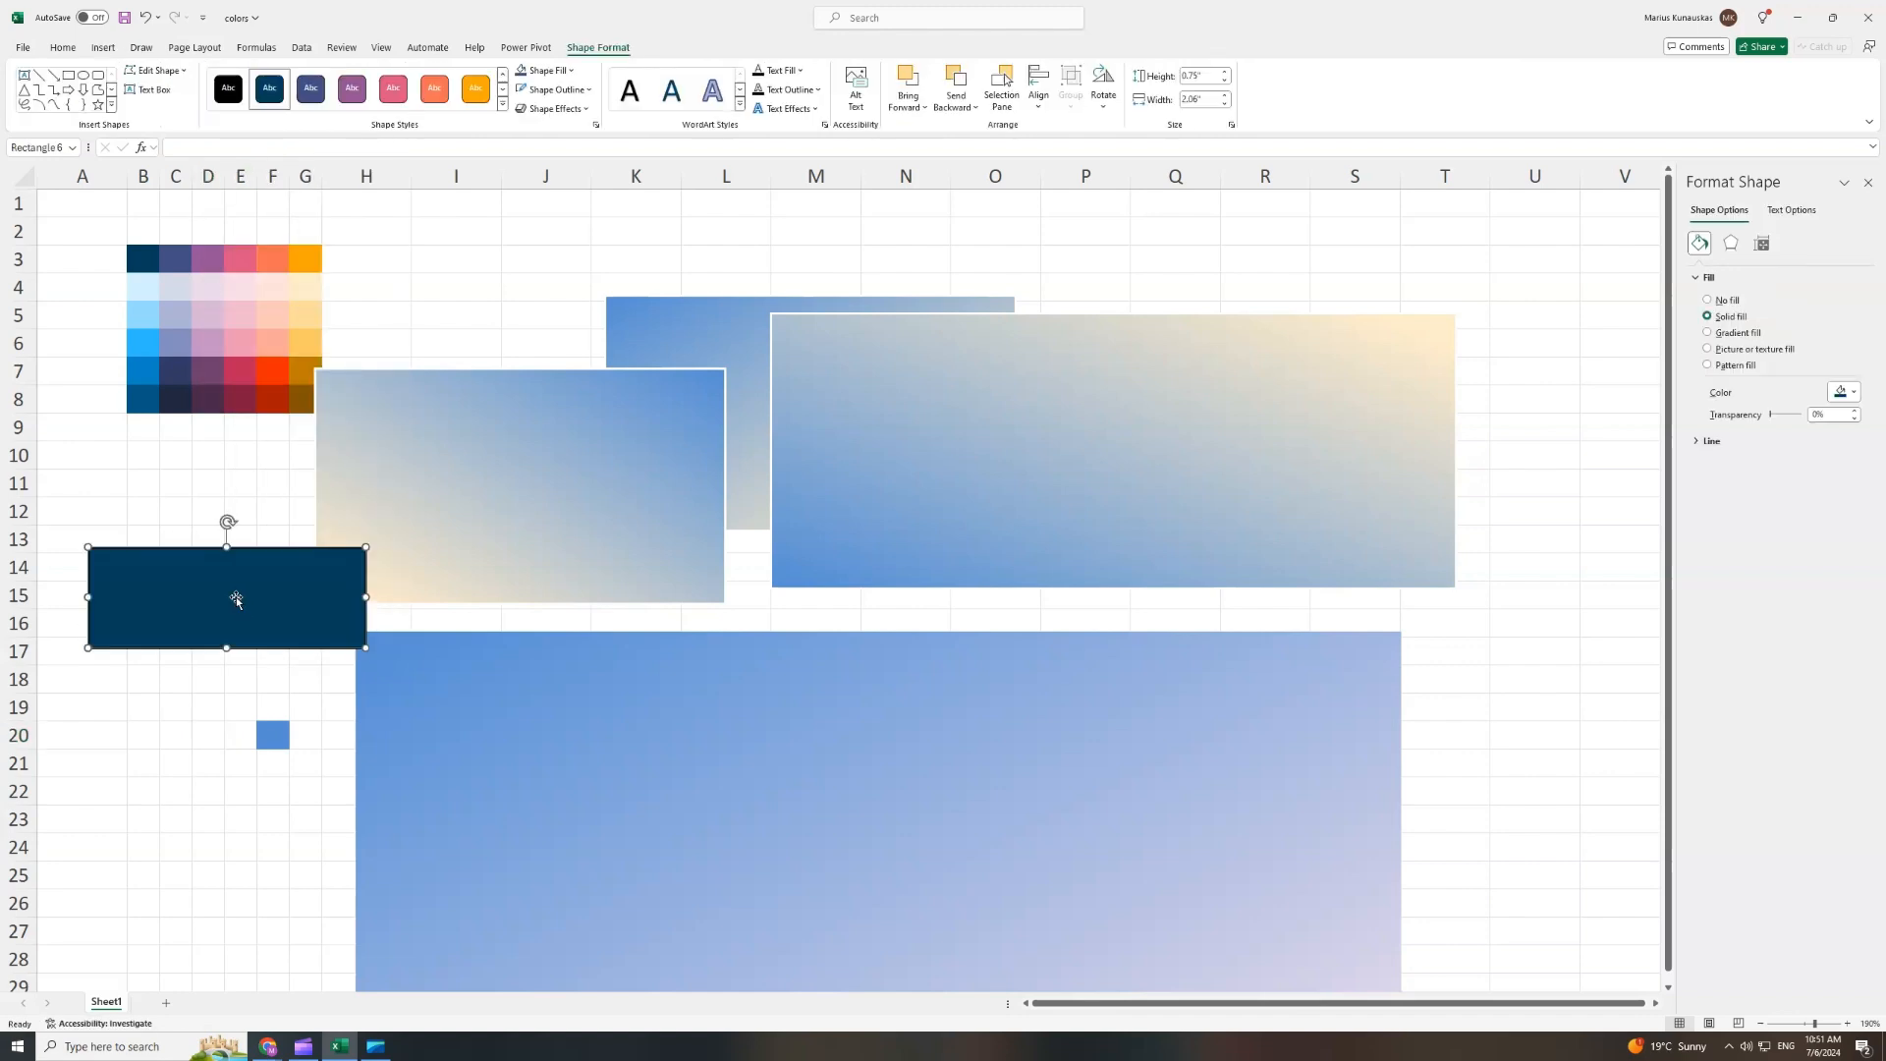
pyautogui.click(565, 92)
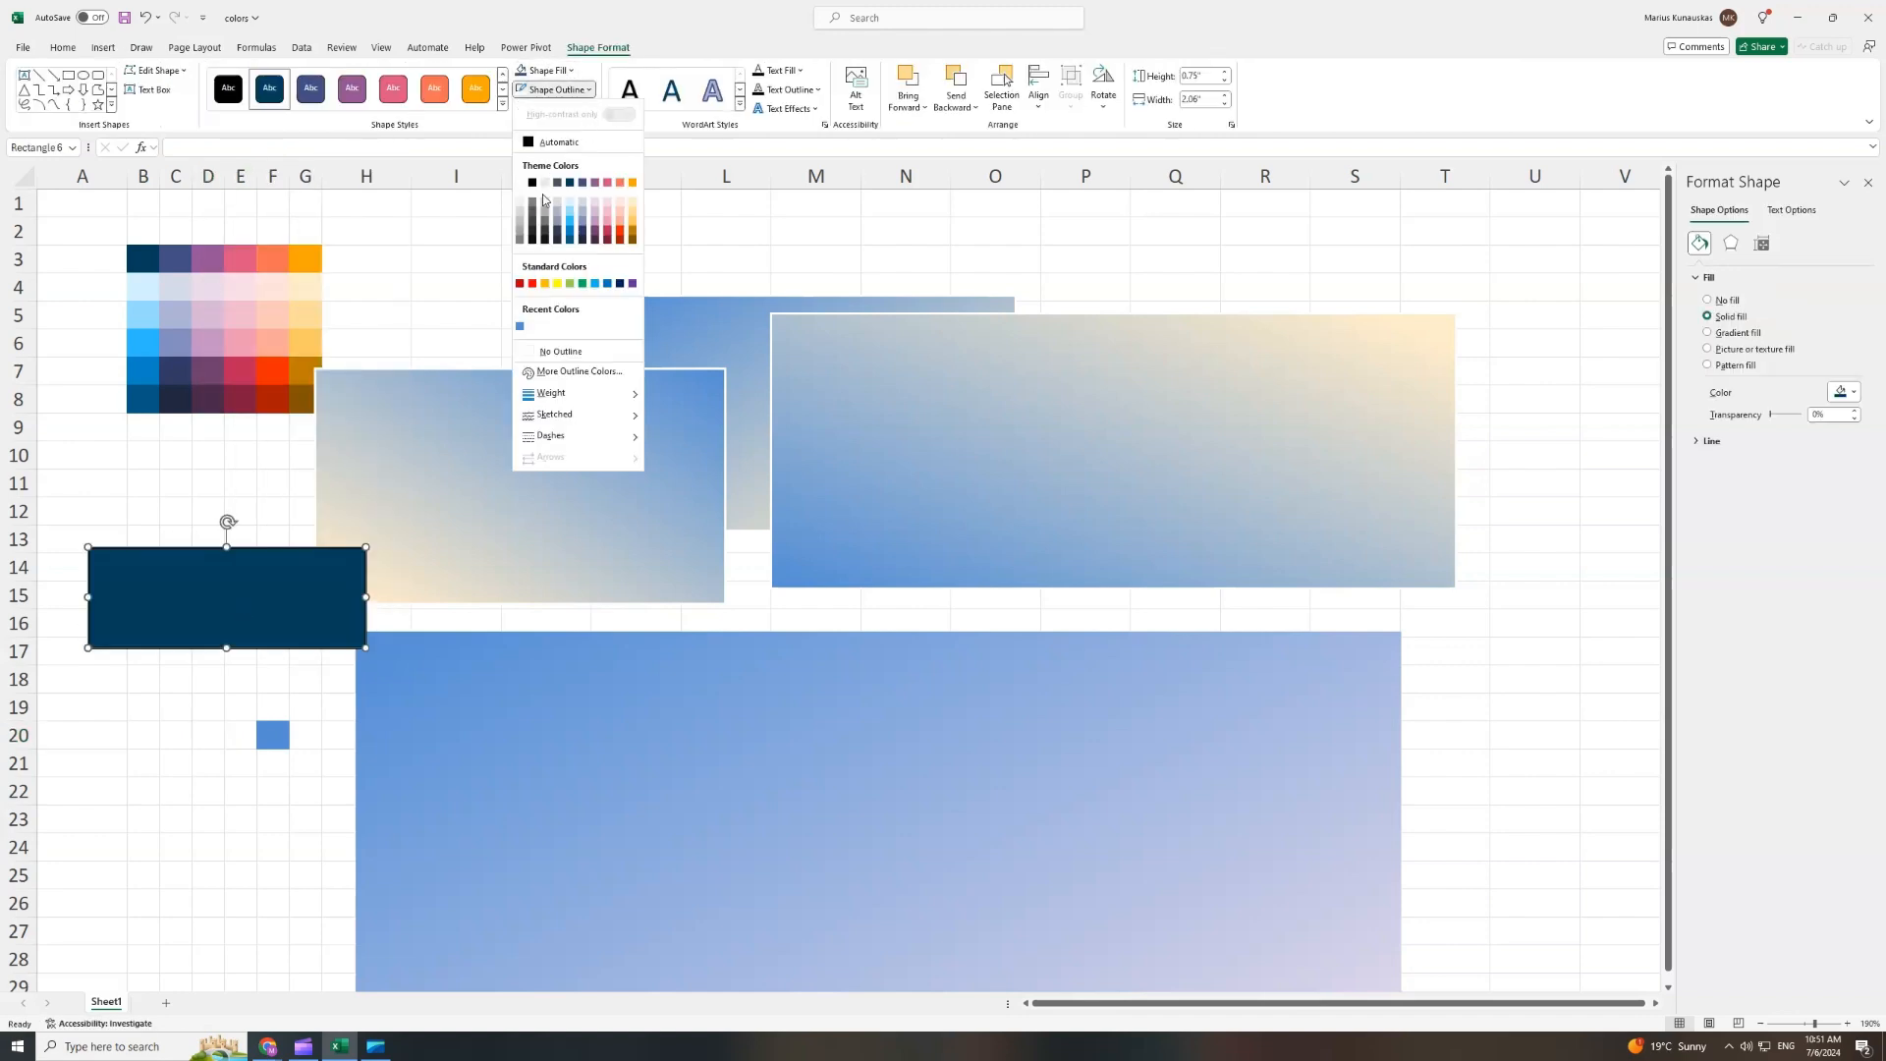
pyautogui.click(566, 354)
# Shrink the Excel window, return to the Google Sheets dashboard and copy the hex code of the geo chart's background color.
pyautogui.doubleClick(604, 20)
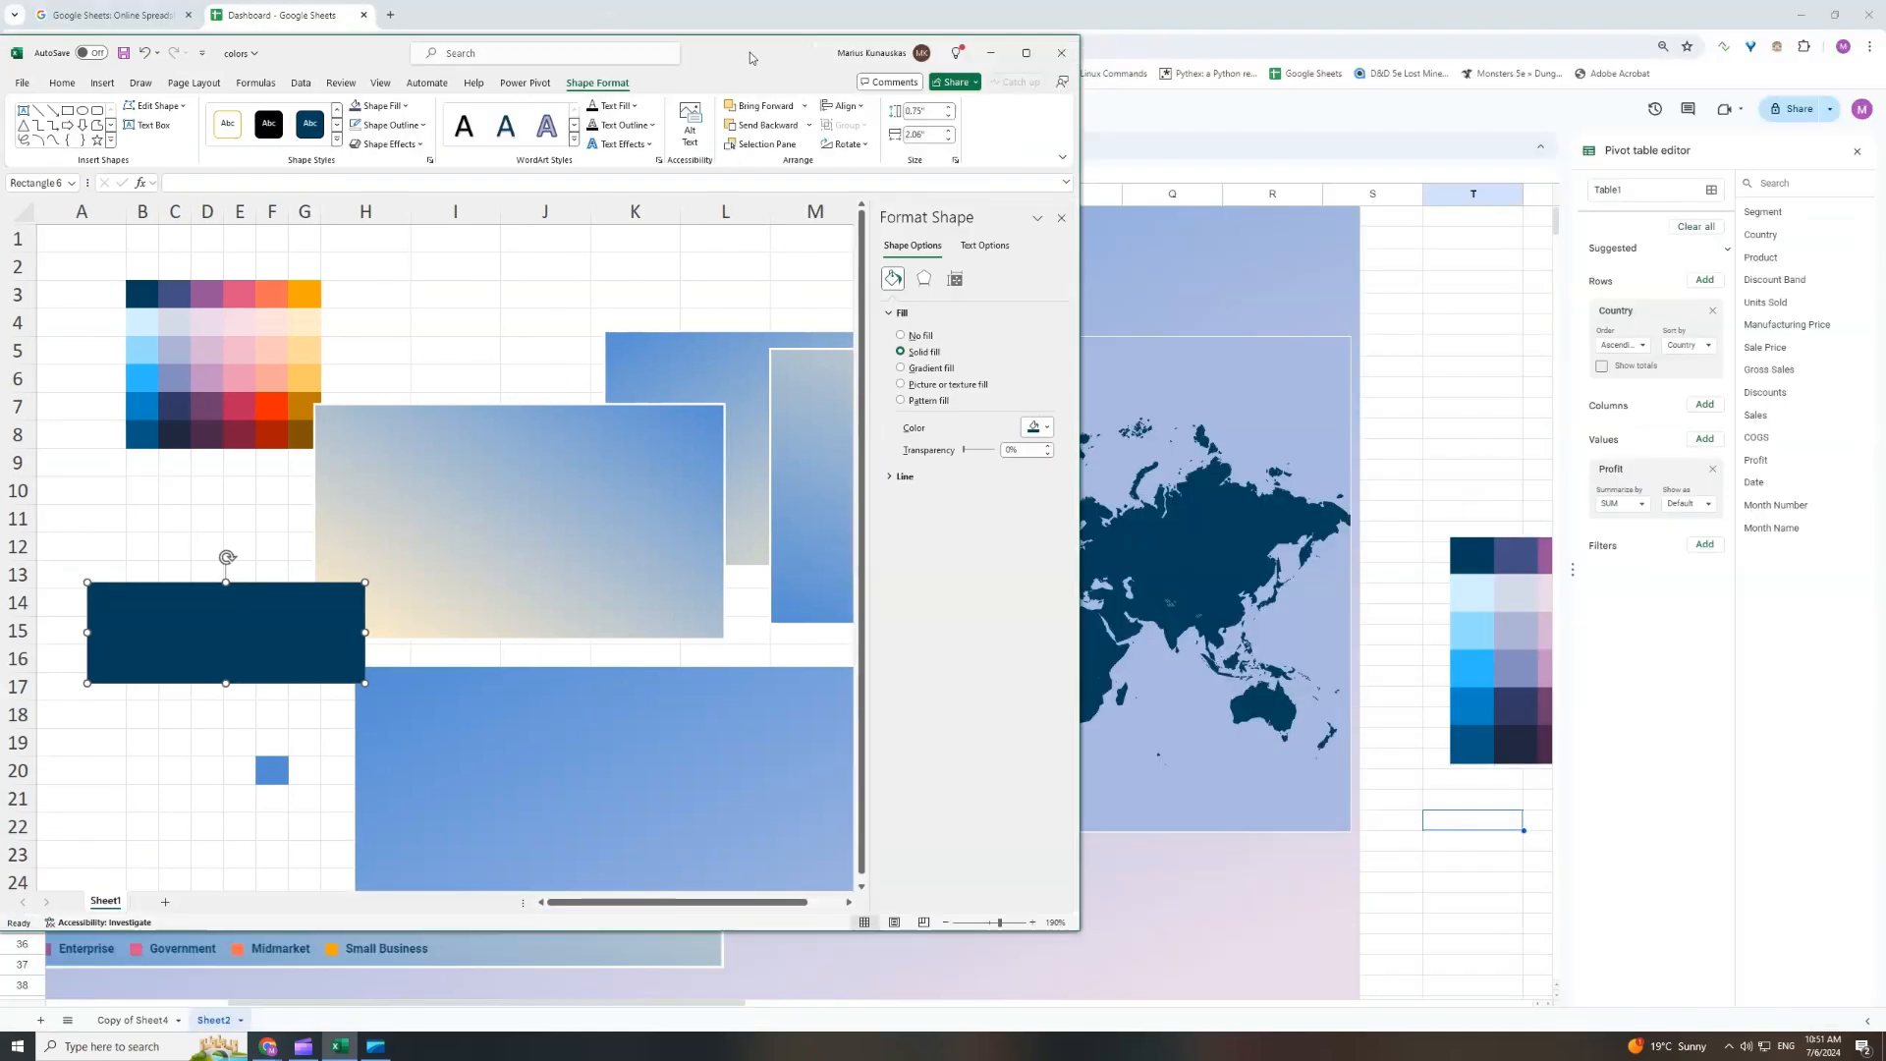
pyautogui.click(1251, 391)
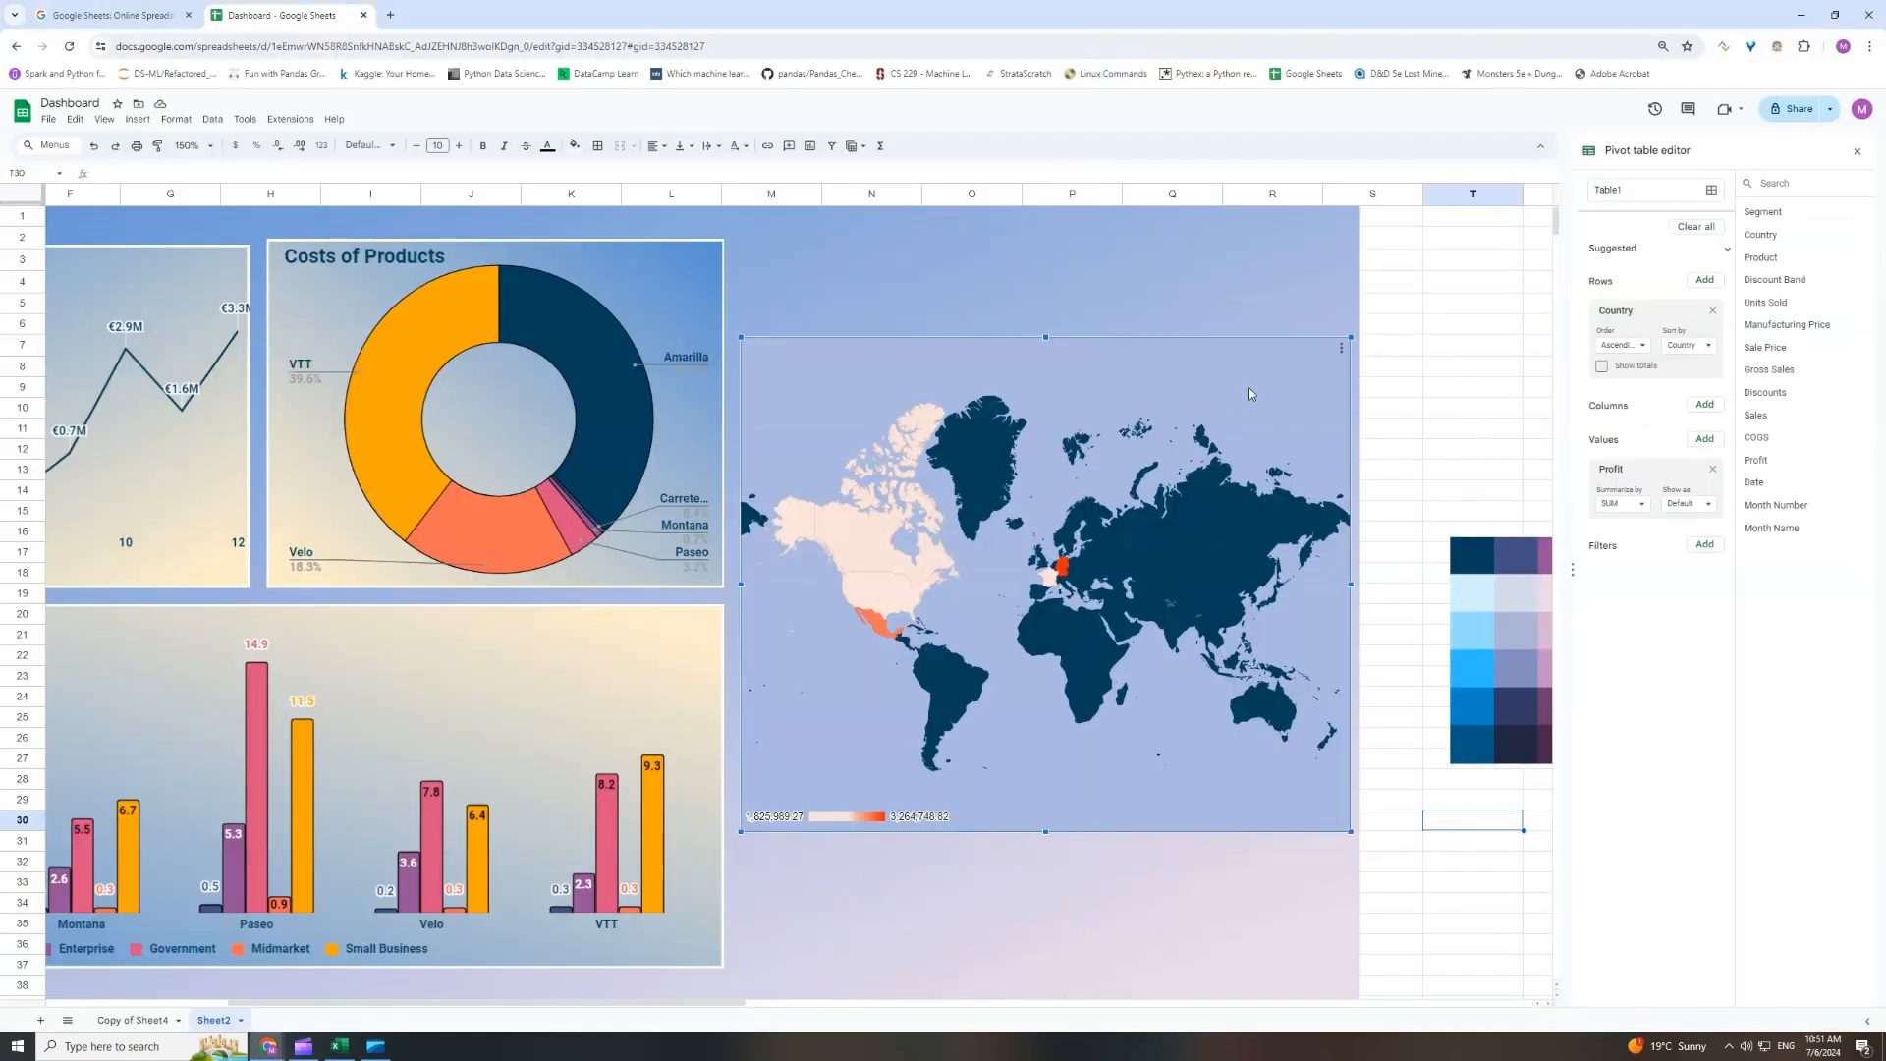
pyautogui.doubleClick(1329, 371)
pyautogui.click(1816, 186)
pyautogui.click(1724, 218)
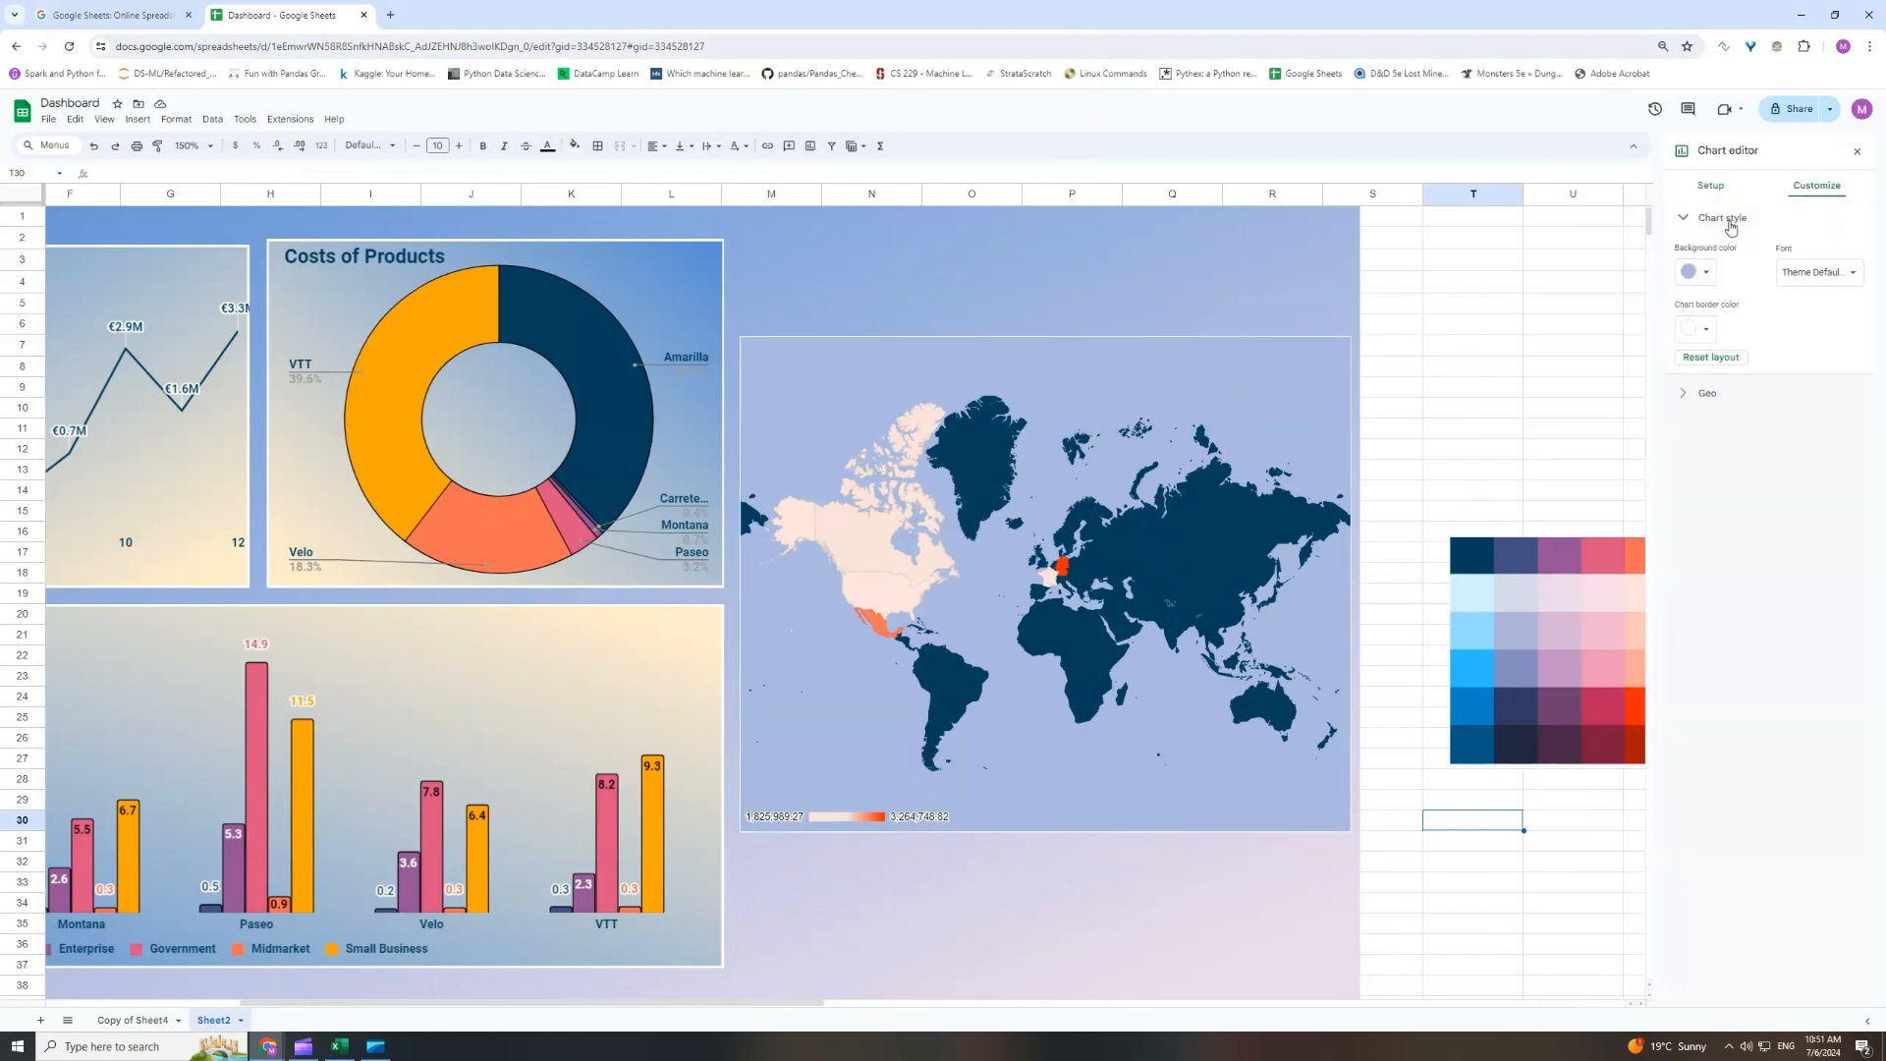
pyautogui.click(1700, 273)
pyautogui.click(1708, 480)
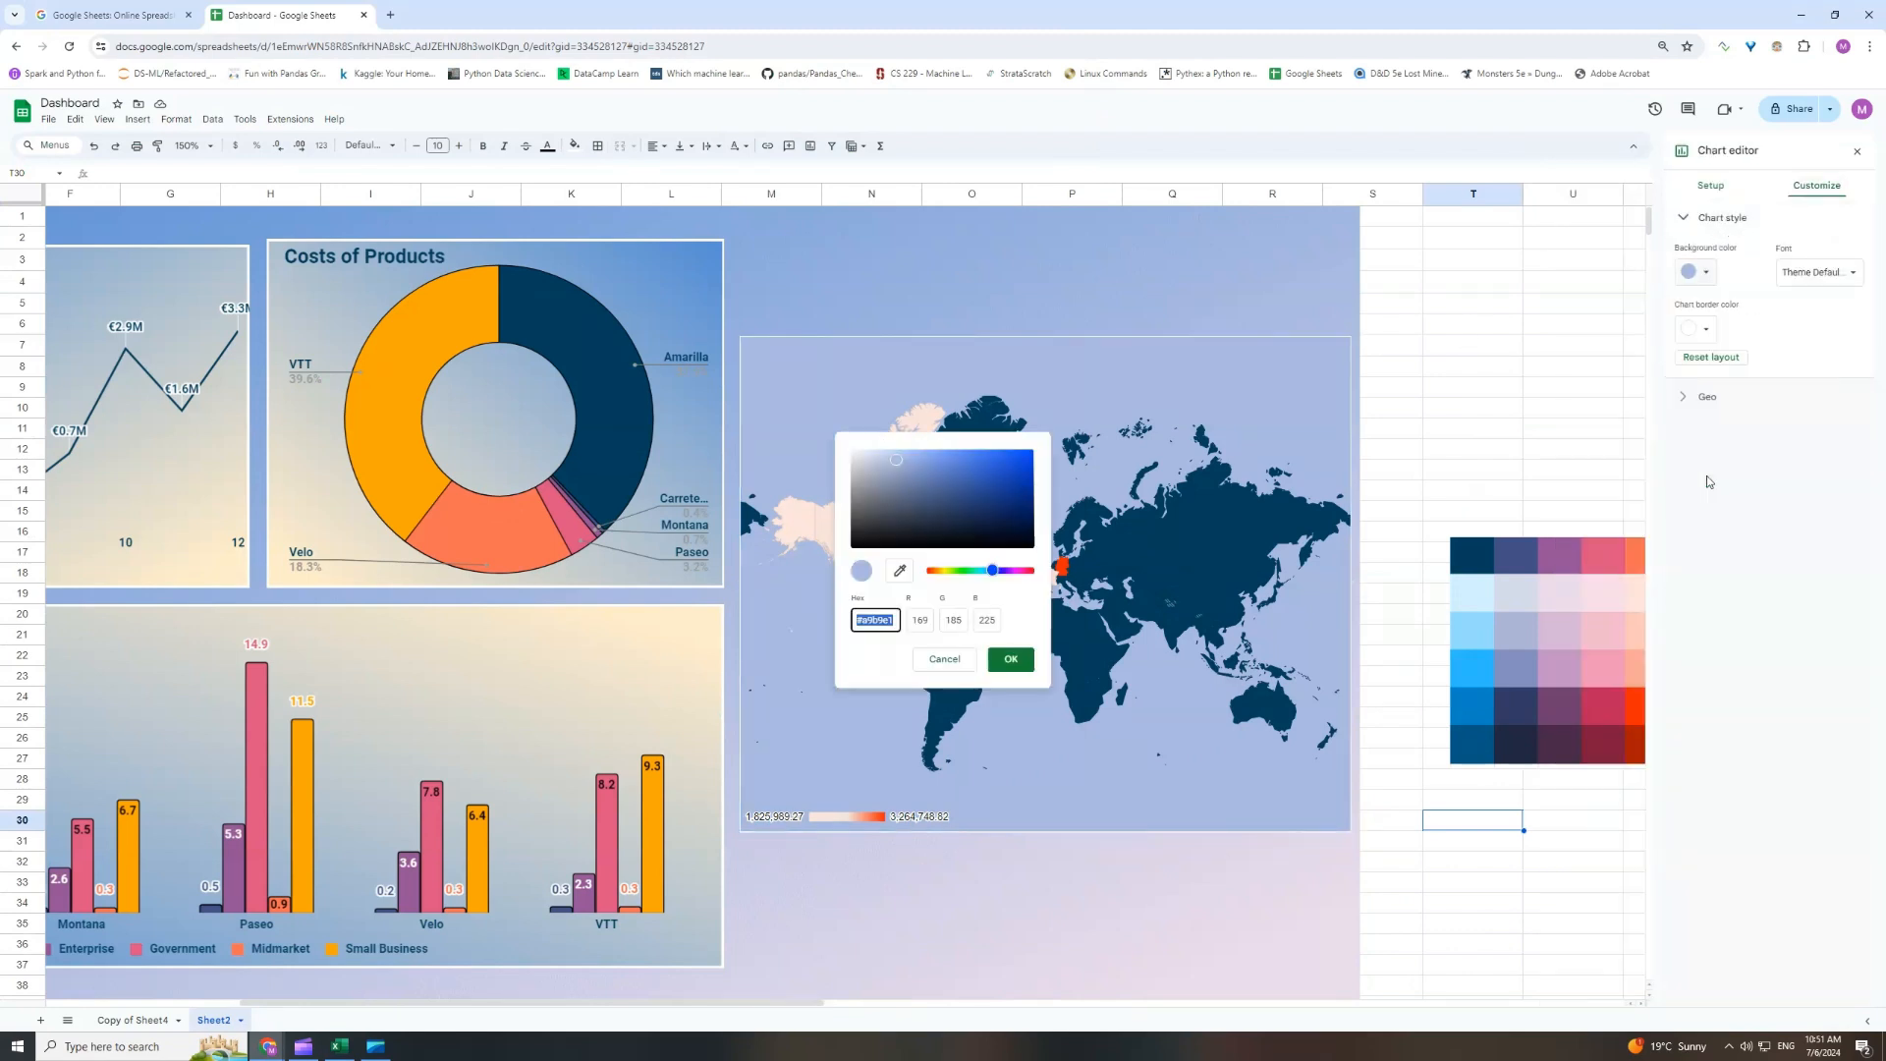
pyautogui.moveTo(891, 623); pyautogui.dragTo(861, 623)
pyautogui.hotkey('ctrl', 'c')
pyautogui.click(1053, 440)
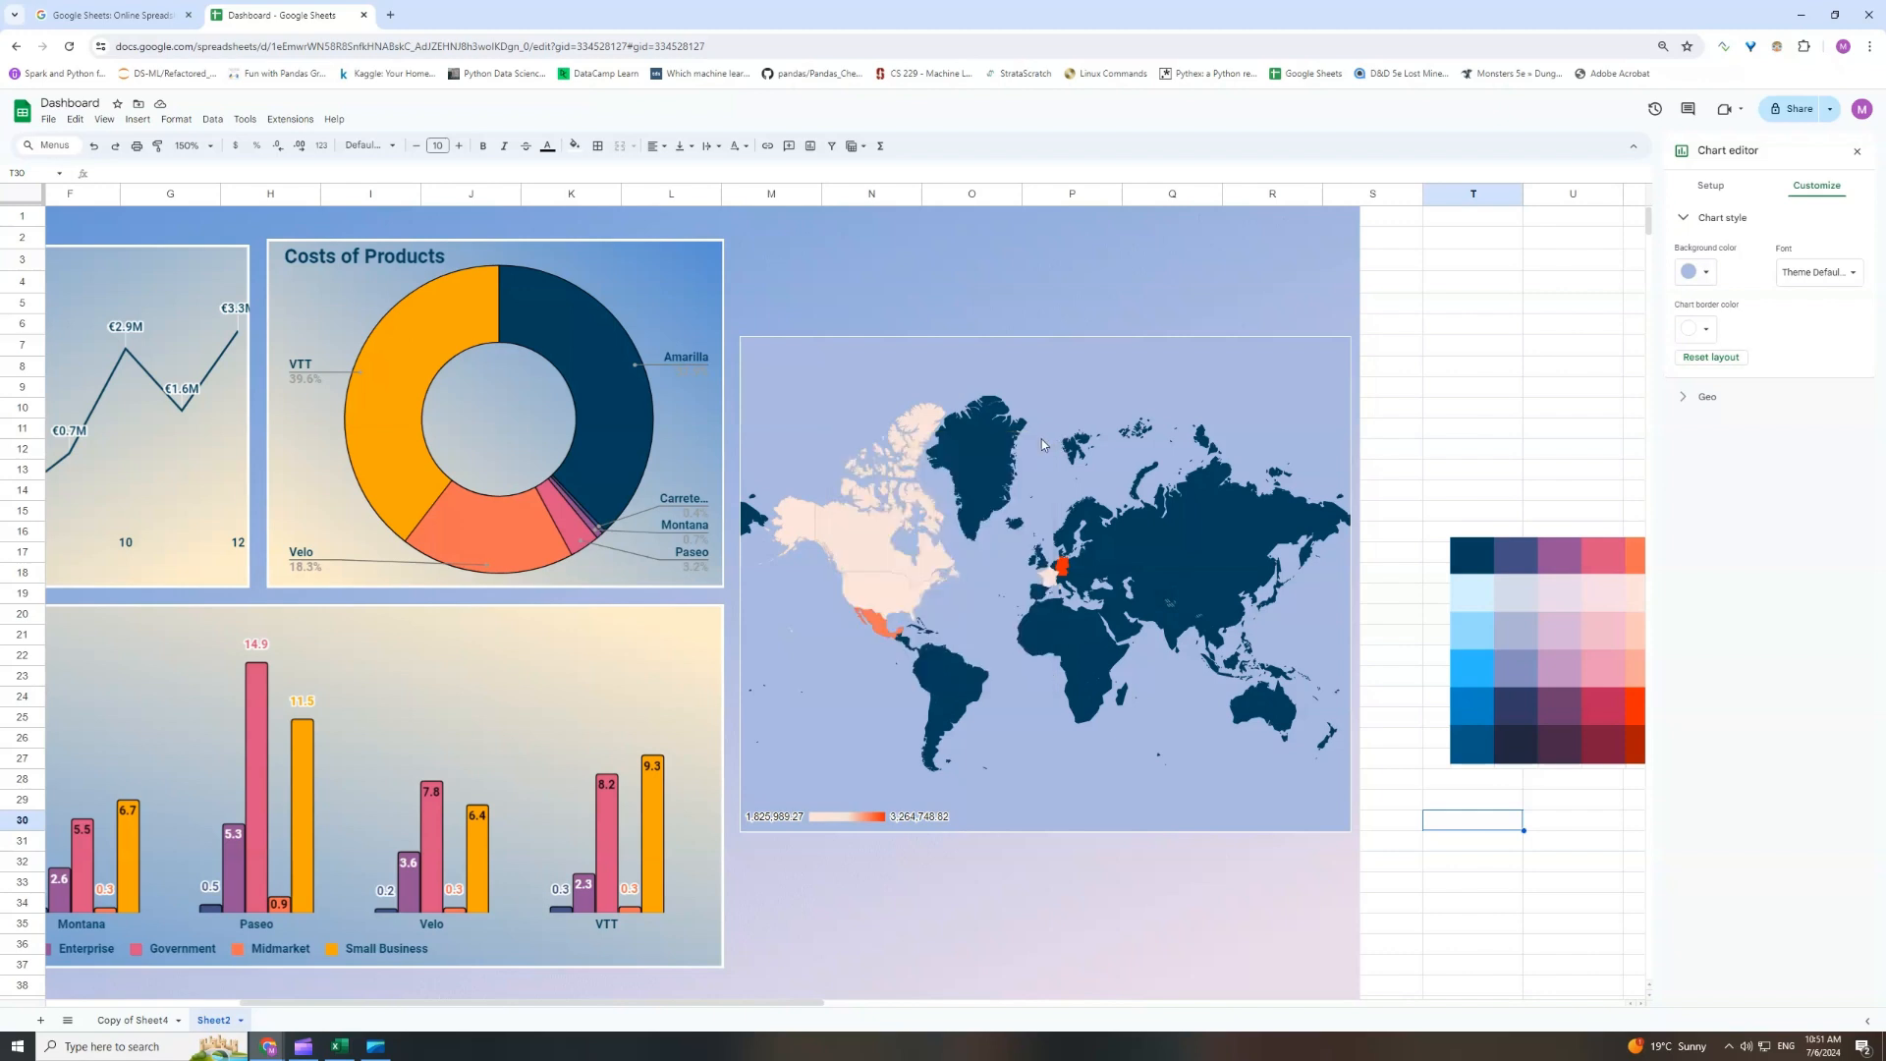
# Switch to the colors workbook in Excel, fill the new rectangle with the copied hex color and shrink it to about 1.22" by 0.36".
pyautogui.click(339, 1046)
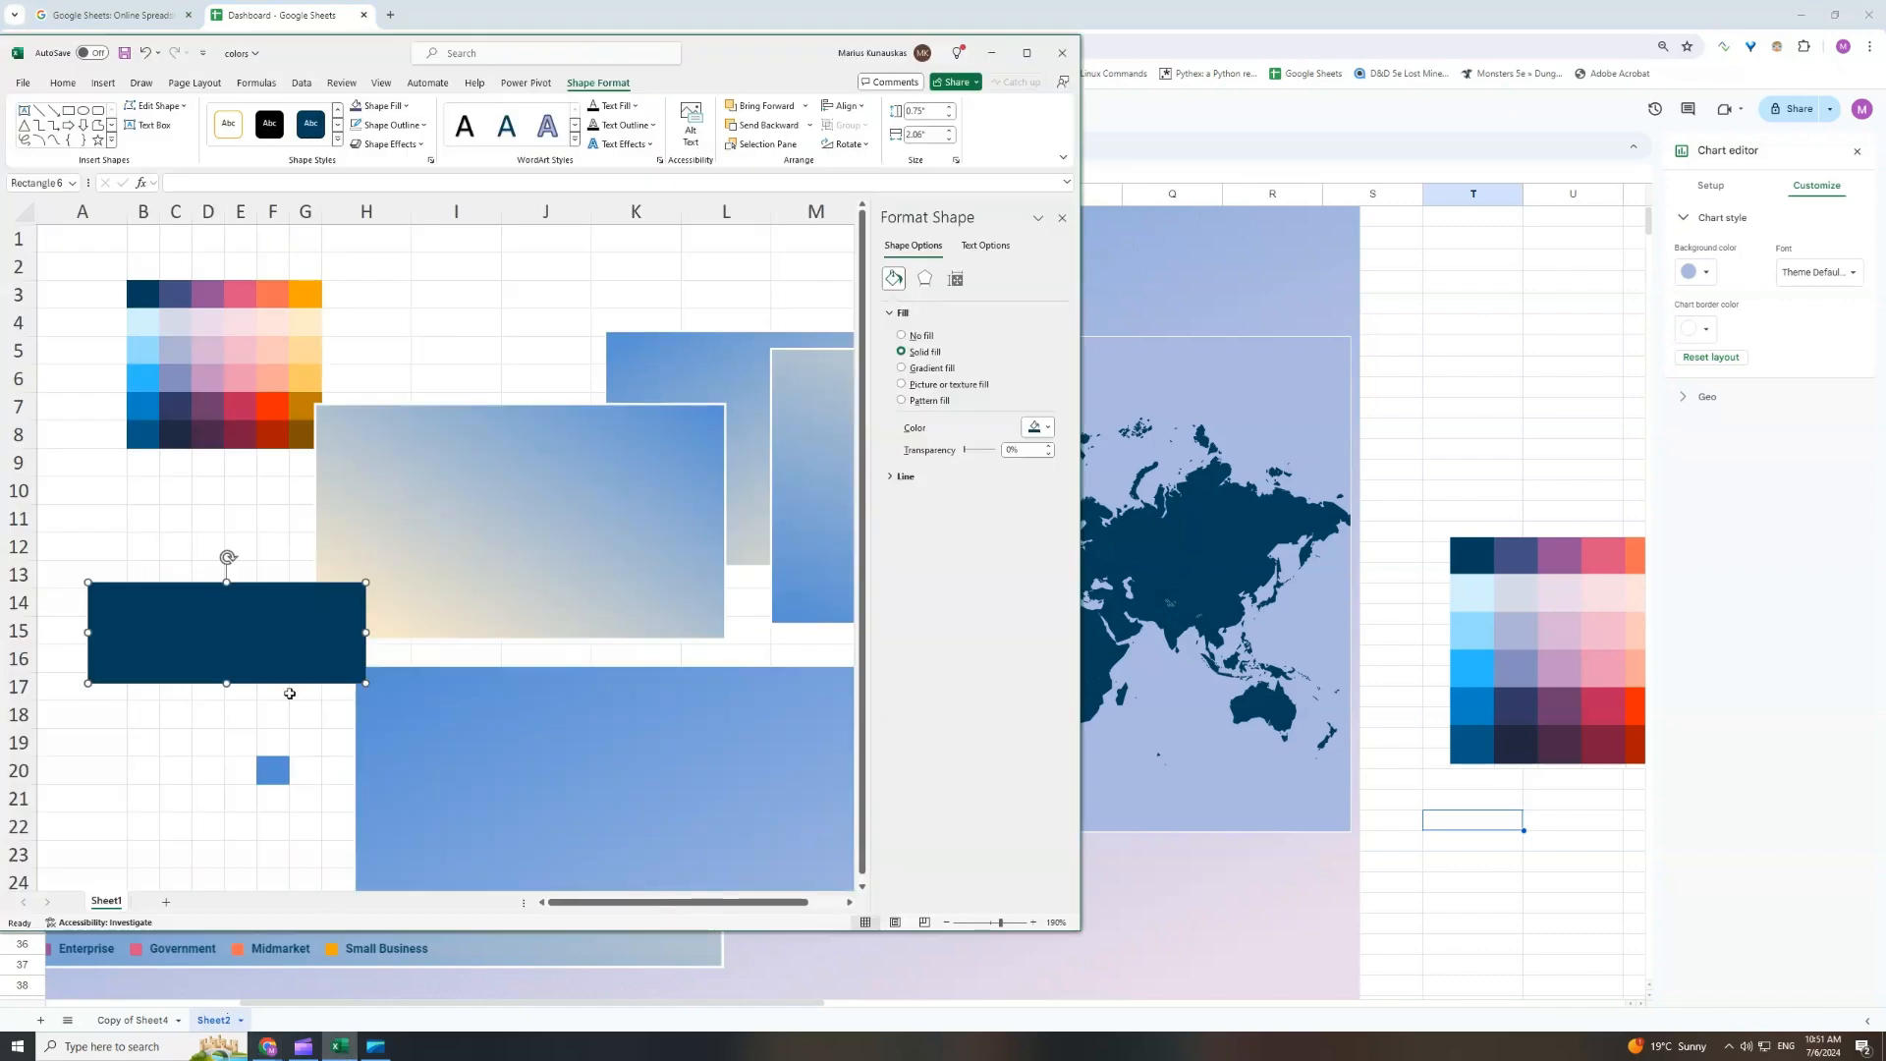
pyautogui.click(398, 105)
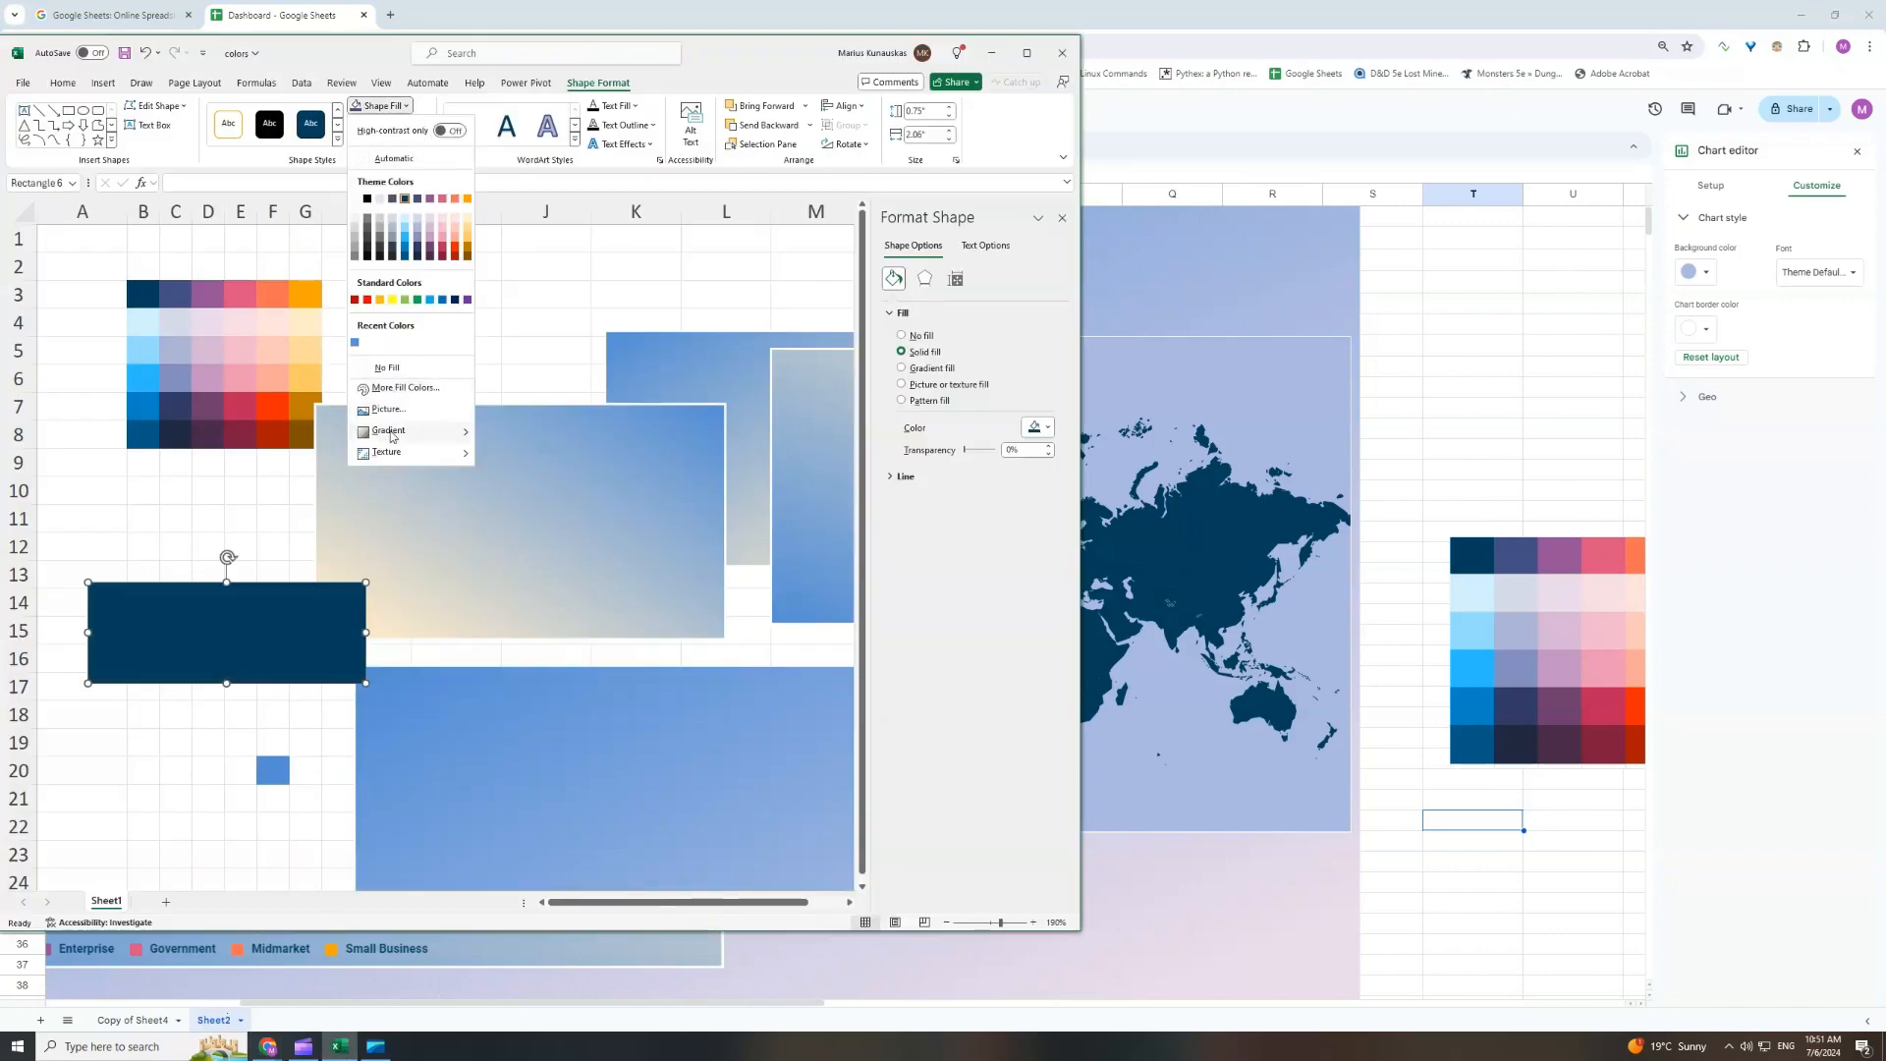
pyautogui.click(403, 388)
pyautogui.moveTo(509, 629); pyautogui.dragTo(459, 624)
pyautogui.hotkey('ctrl', 'v')
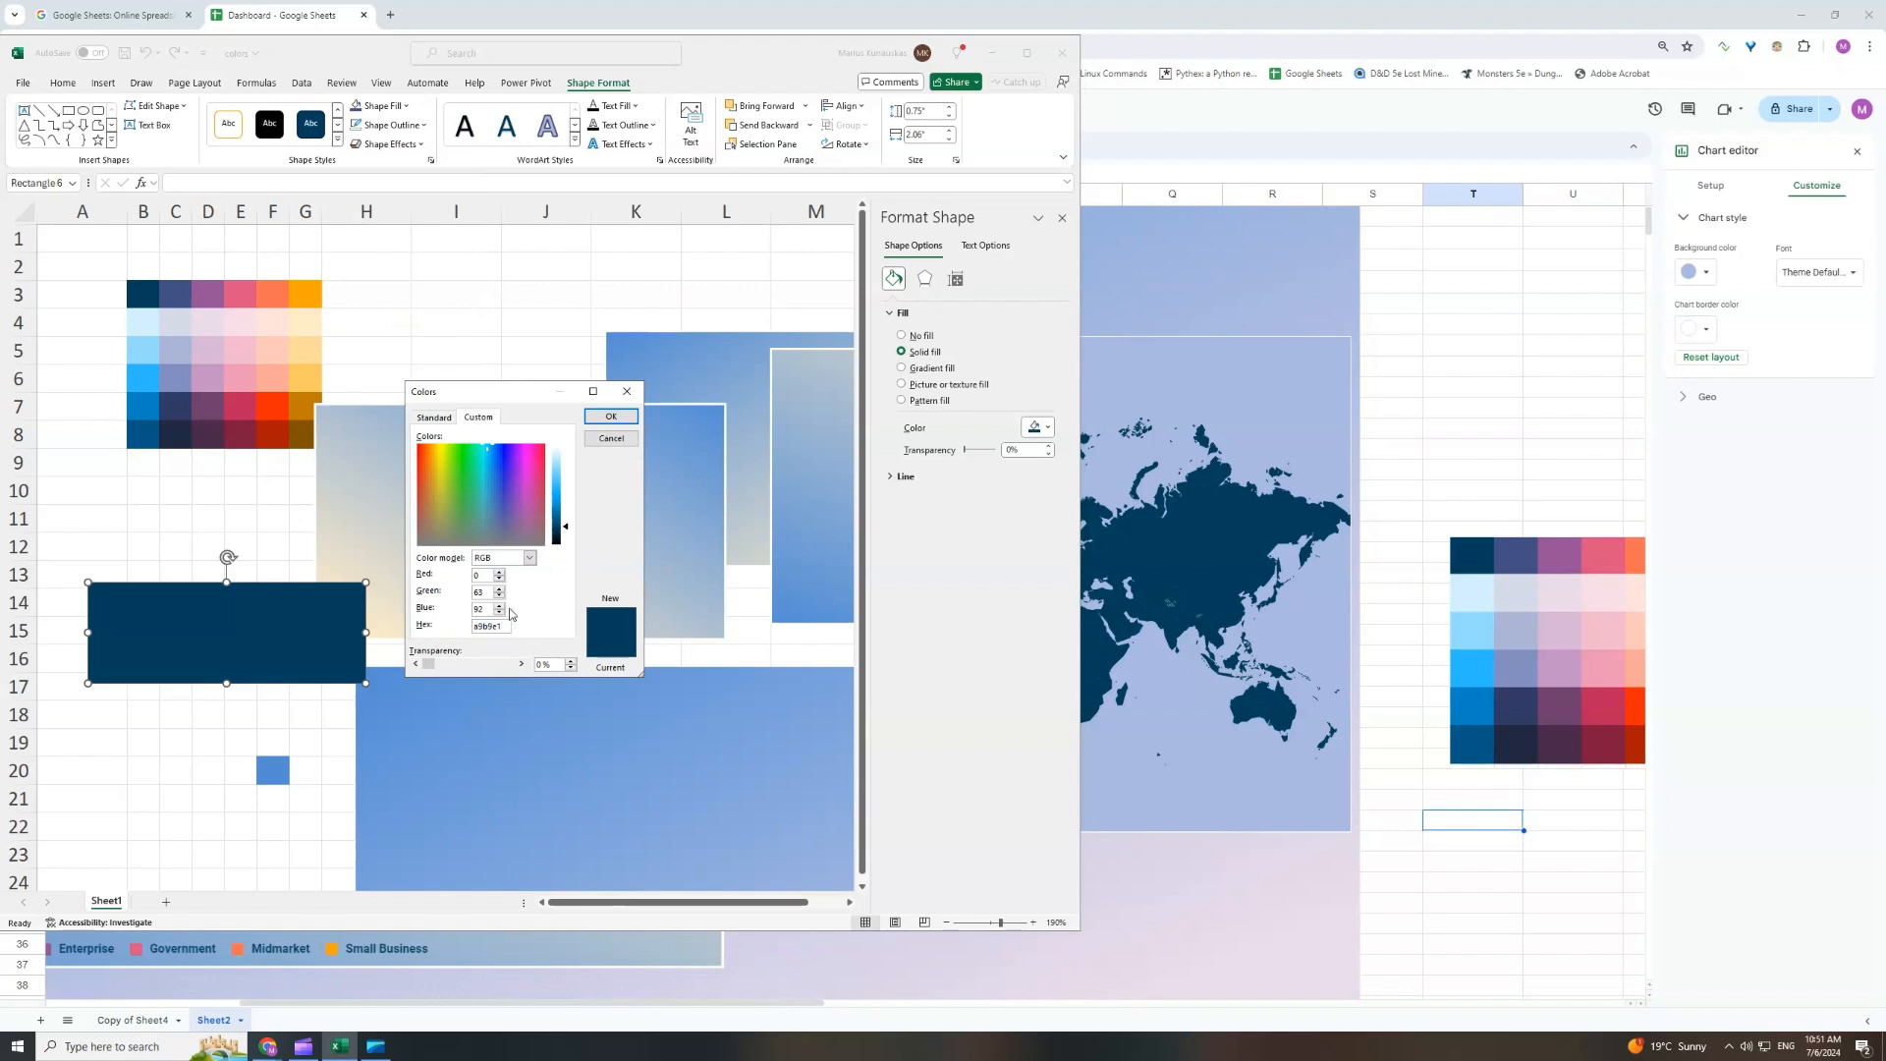
pyautogui.press('Return')
pyautogui.moveTo(225, 685); pyautogui.dragTo(225, 632)
pyautogui.moveTo(365, 607); pyautogui.dragTo(252, 605)
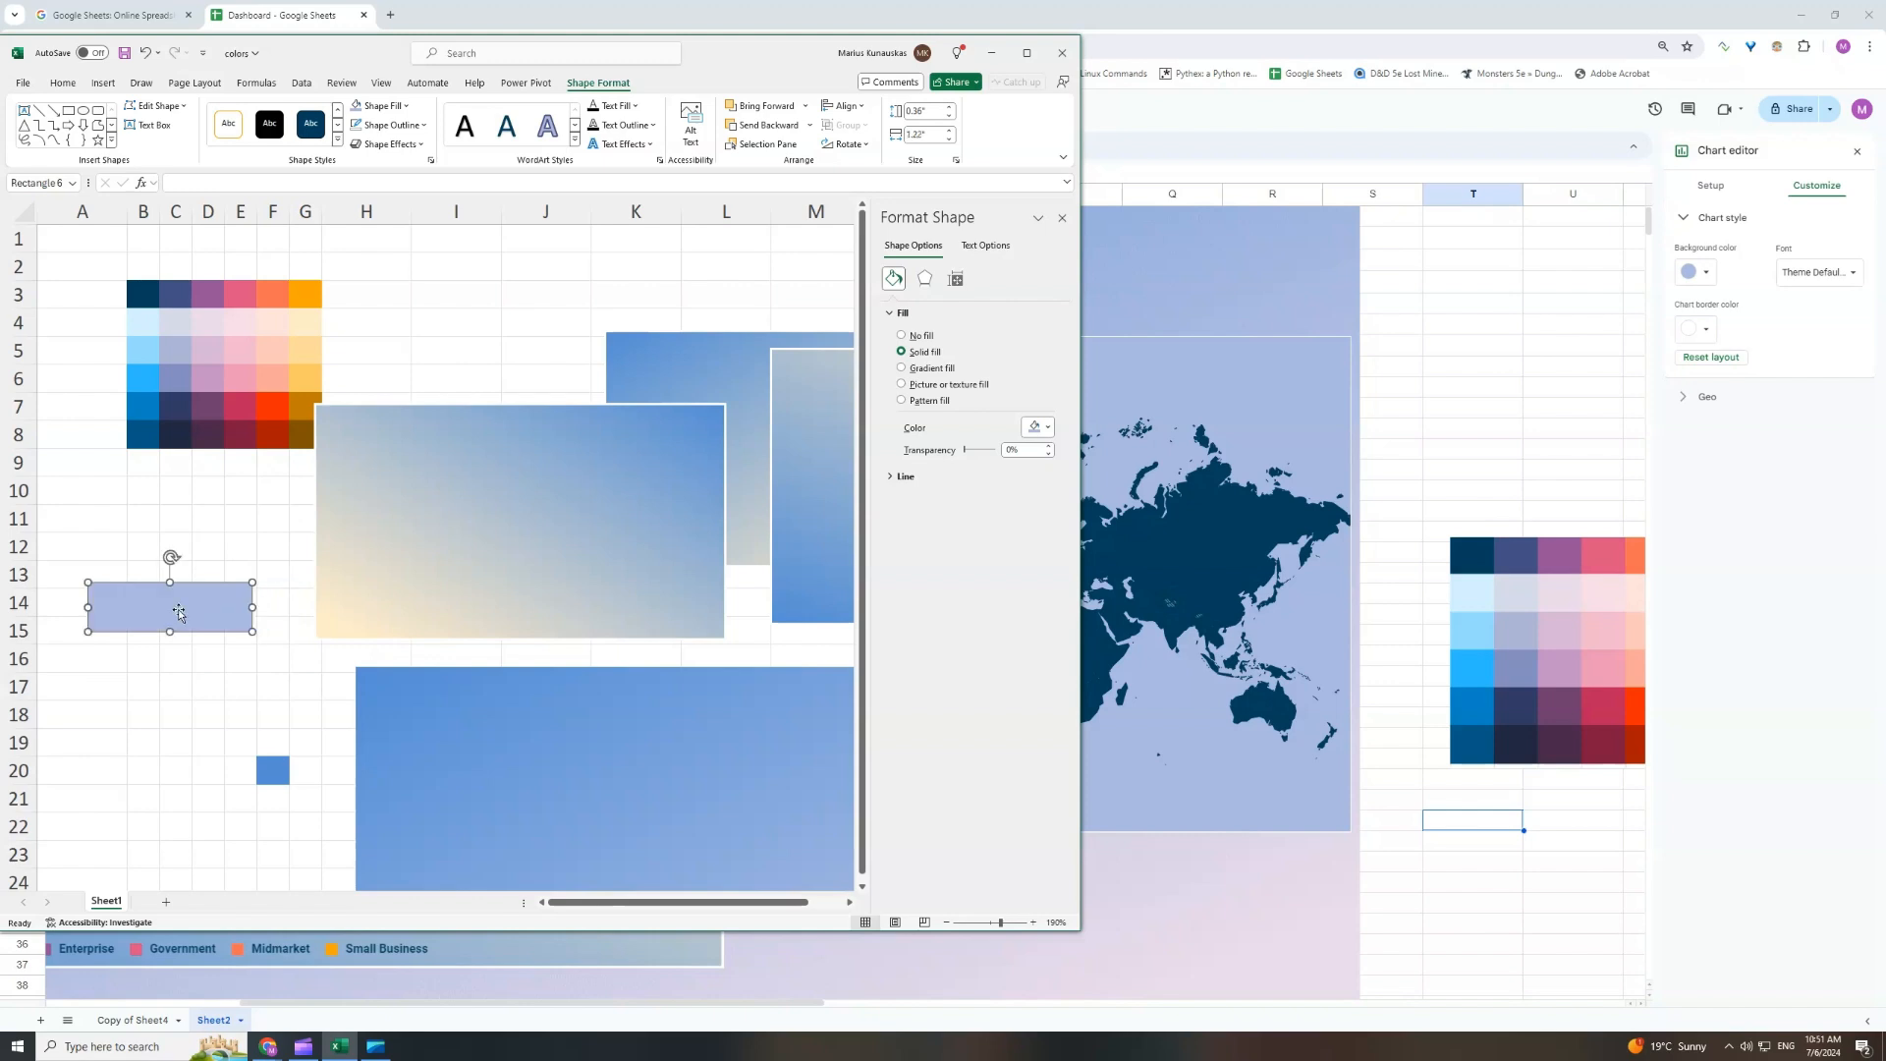
# Return to the Google Sheets dashboard, paste the rectangle and place it over the geo chart's value legend to hide it.
pyautogui.click(991, 52)
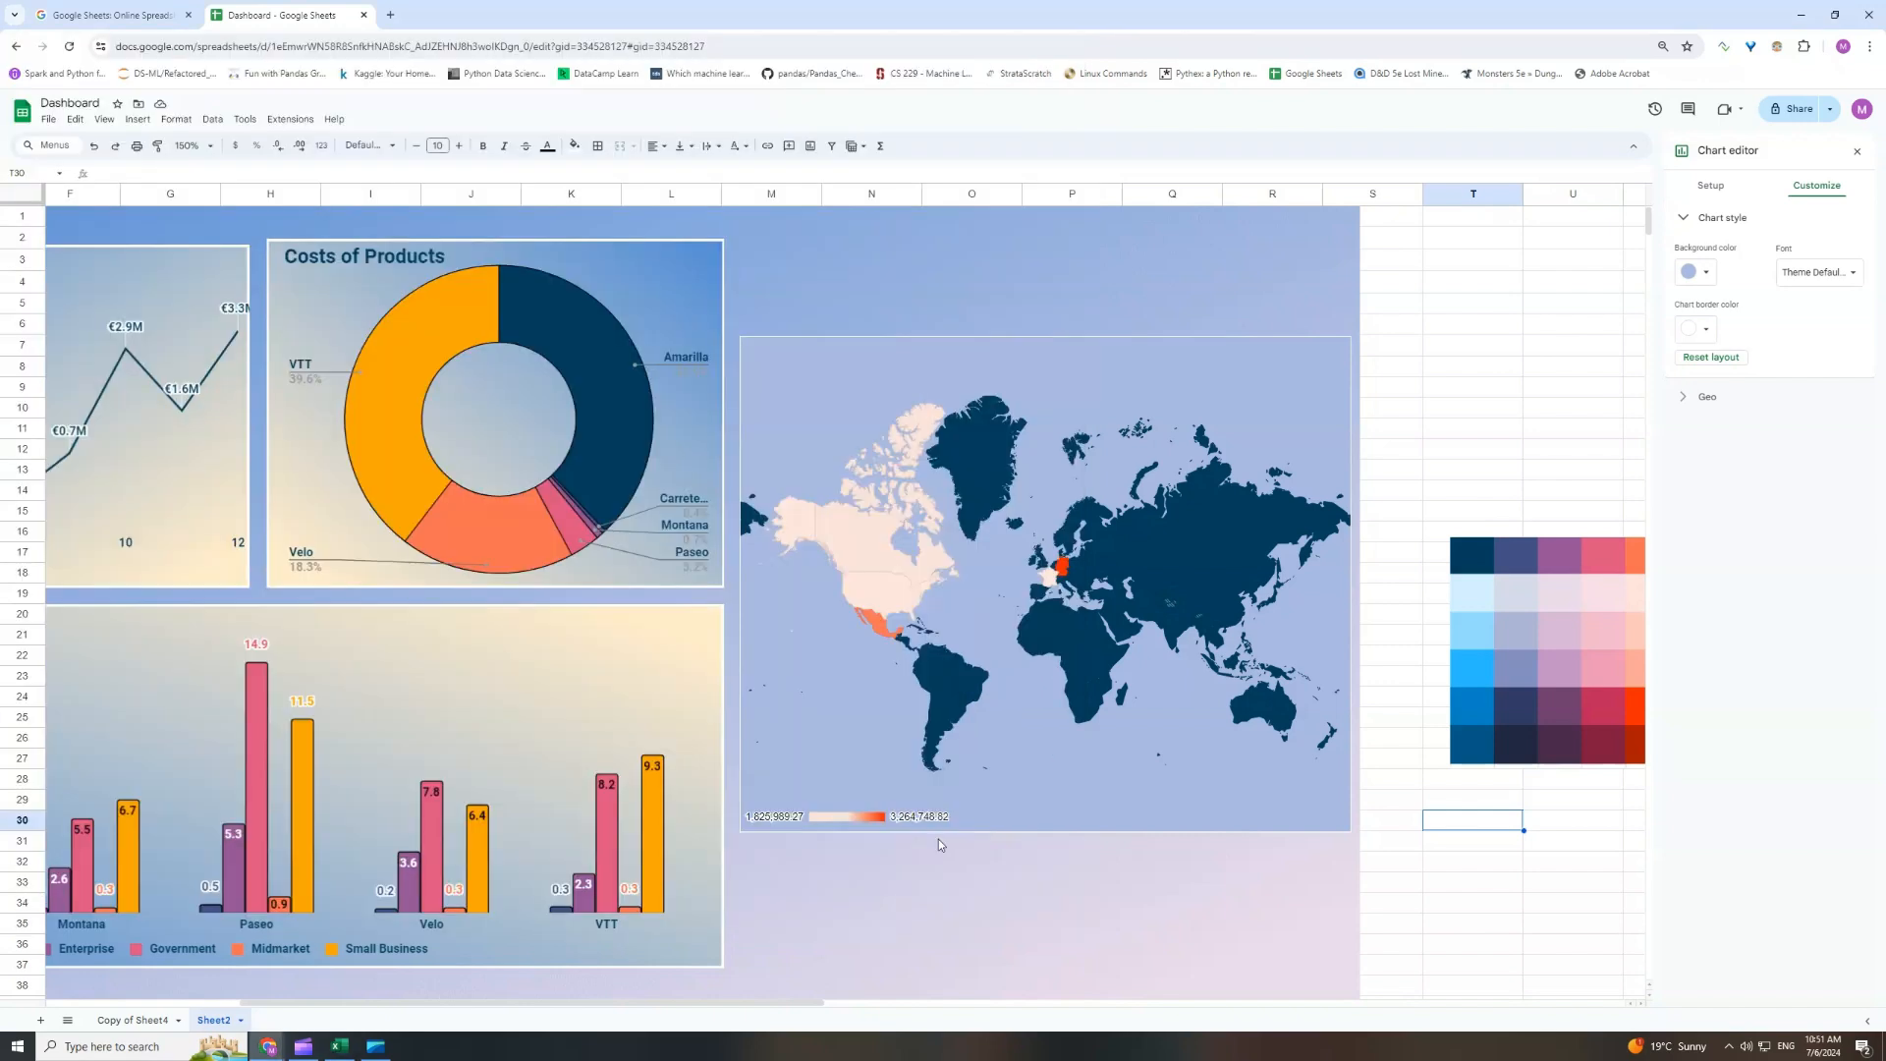
pyautogui.click(1407, 675)
pyautogui.hotkey('ctrl', 'v')
pyautogui.moveTo(1417, 692); pyautogui.dragTo(960, 811)
pyautogui.click(1474, 828)
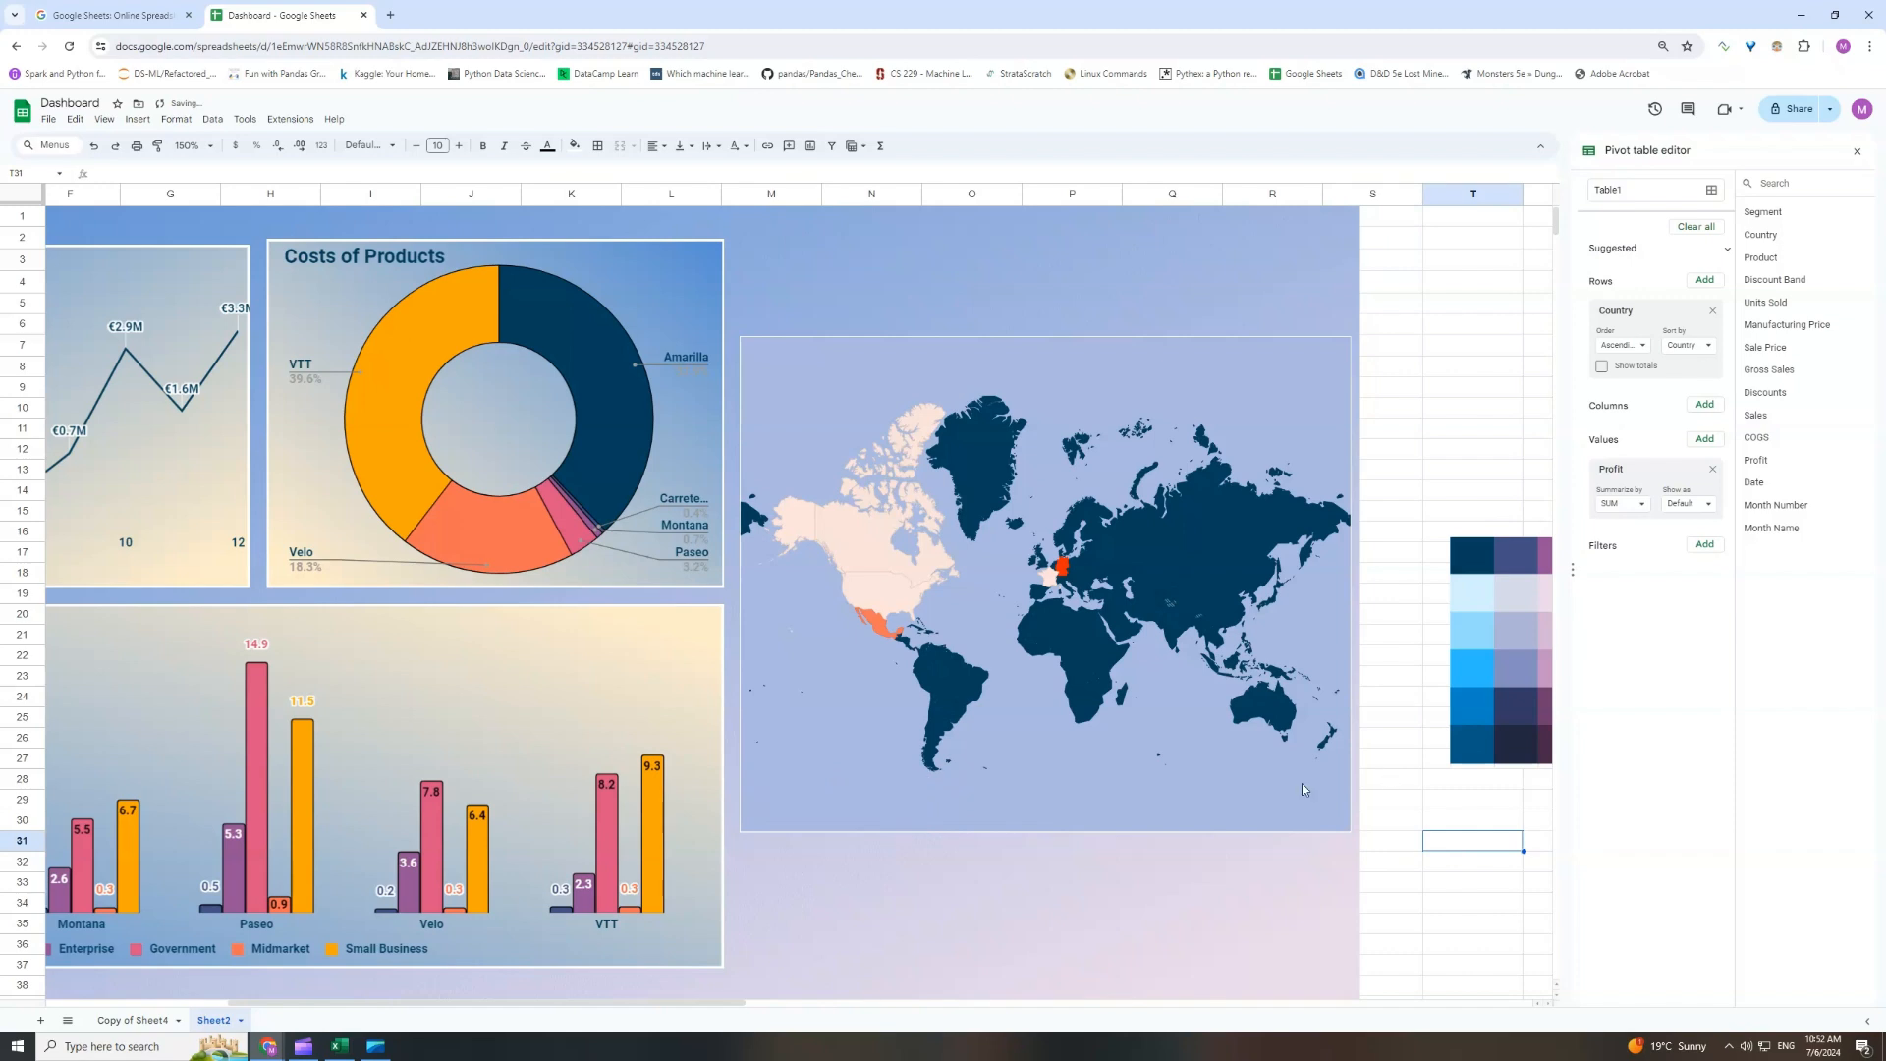
pyautogui.hscroll(-2, 723, 1017)
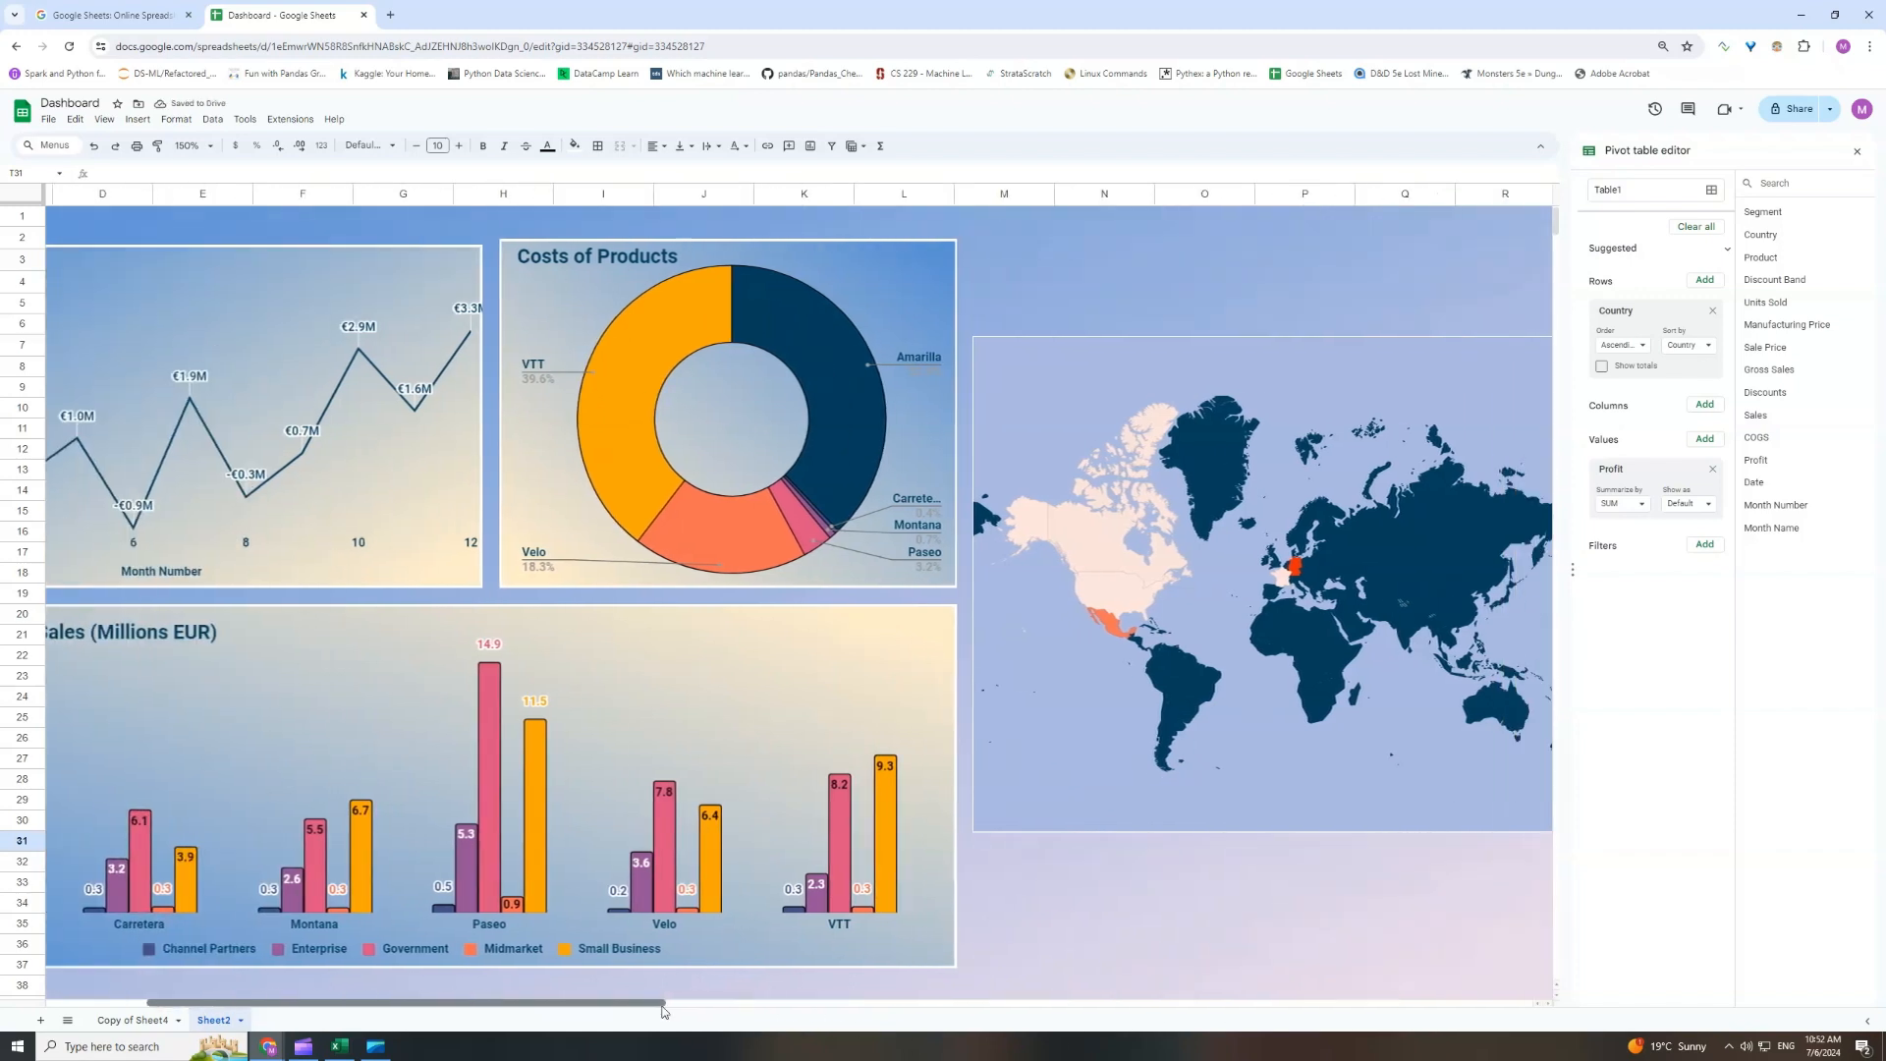
pyautogui.hscroll(2, 722, 1013)
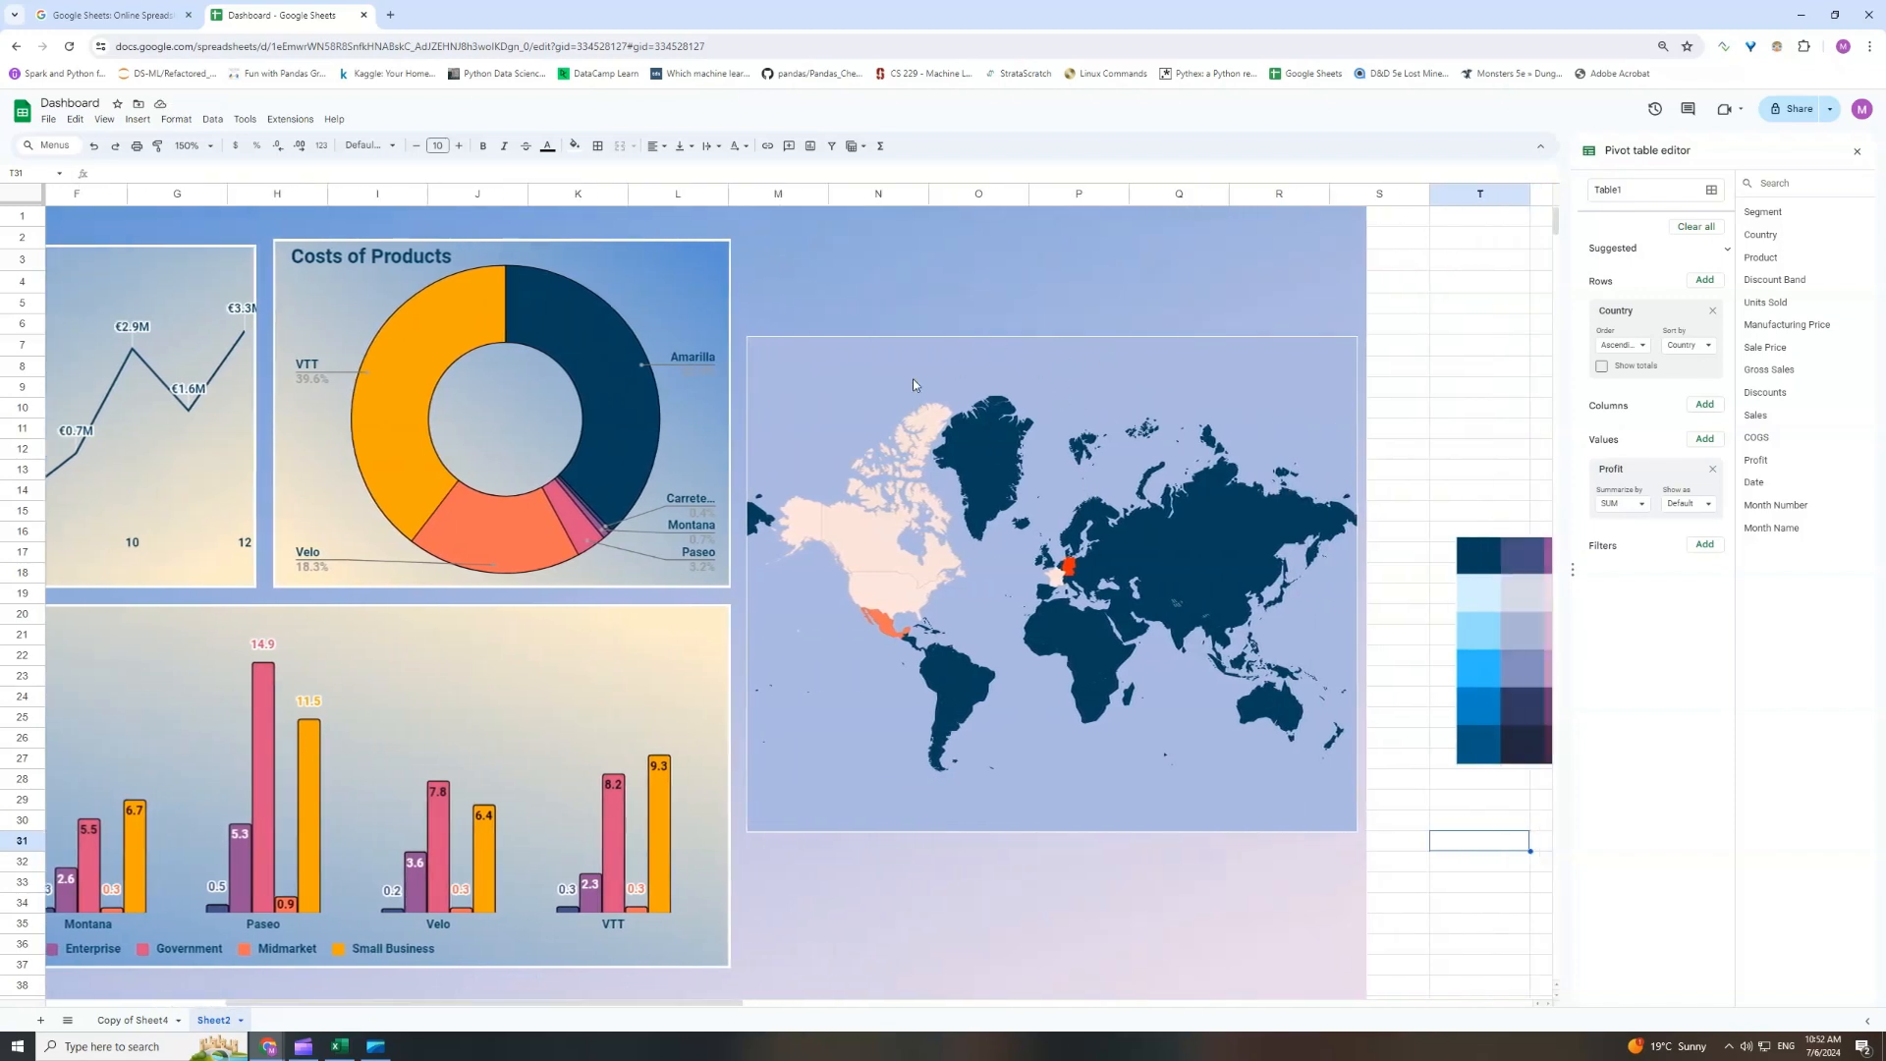
pyautogui.click(1084, 365)
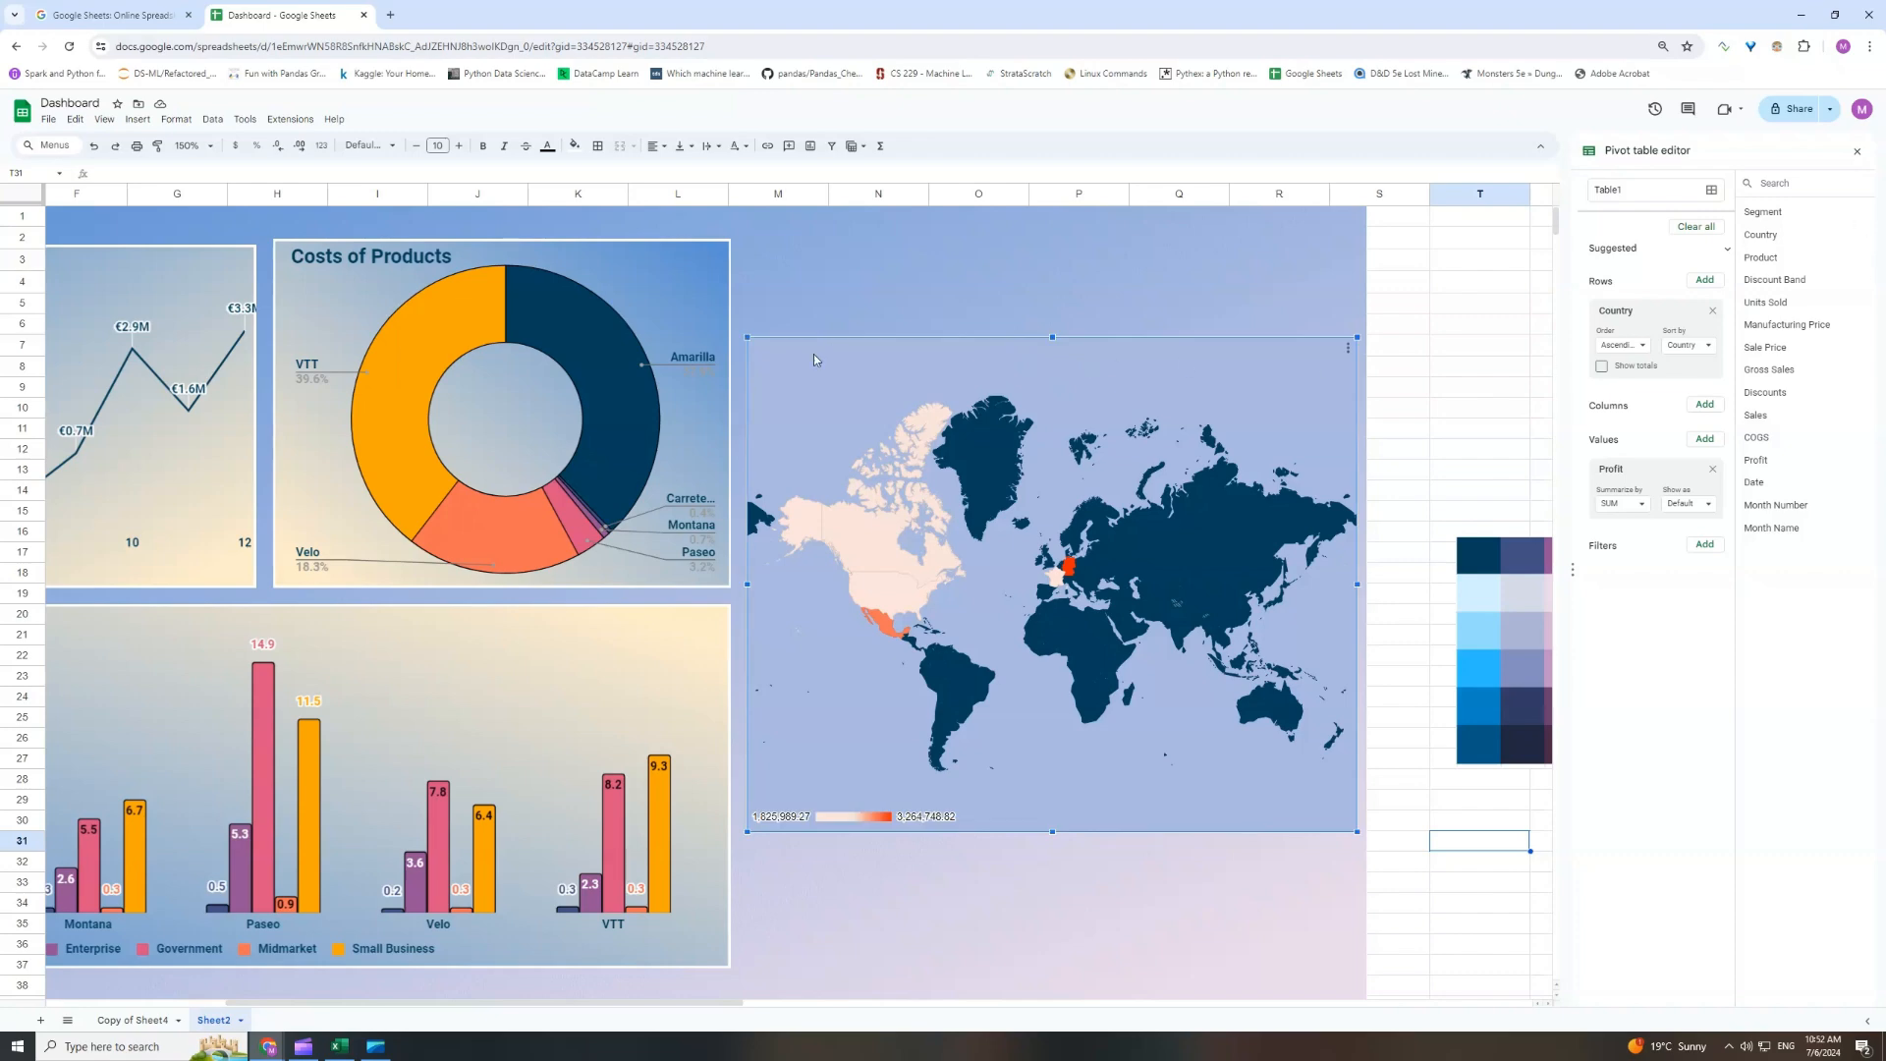
# Switch to Excel and add a text box about 1.8" wide and 0.31" high above the gradient panels reading "Geographical distribution".
pyautogui.click(338, 1049)
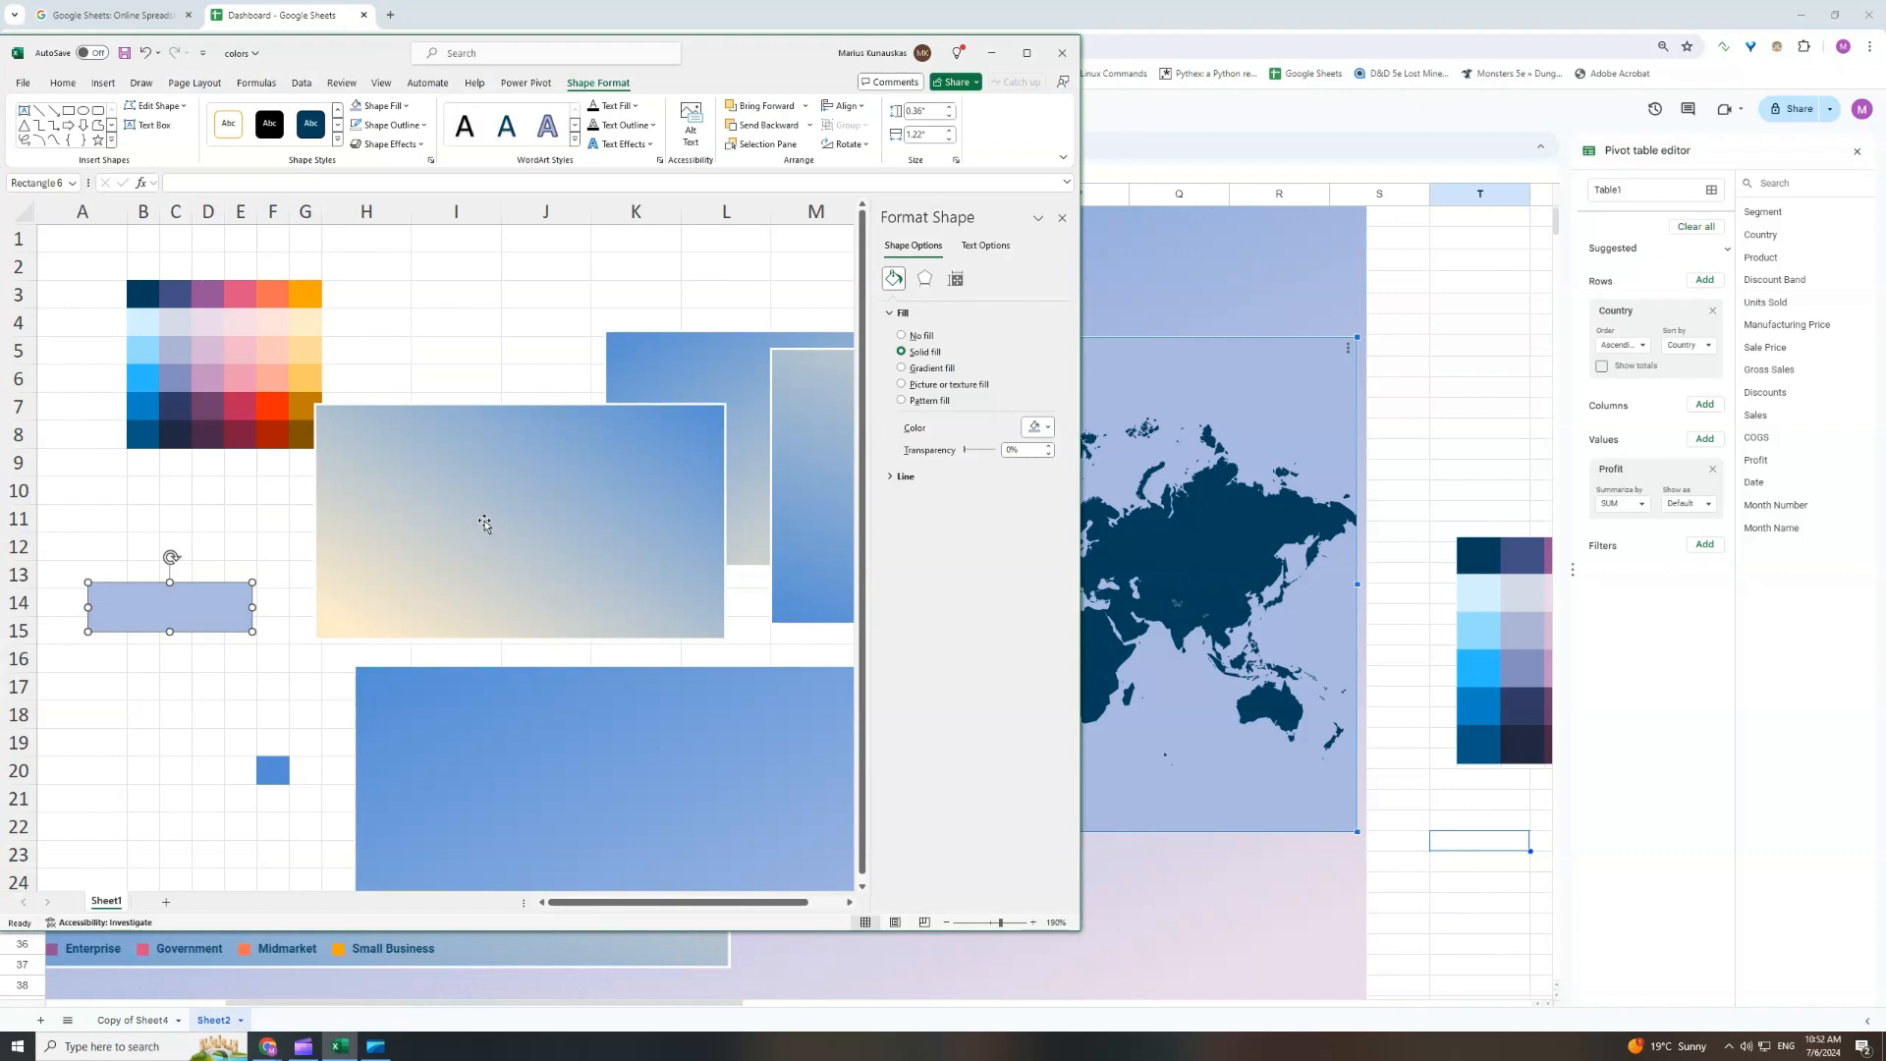
pyautogui.click(421, 342)
pyautogui.click(116, 87)
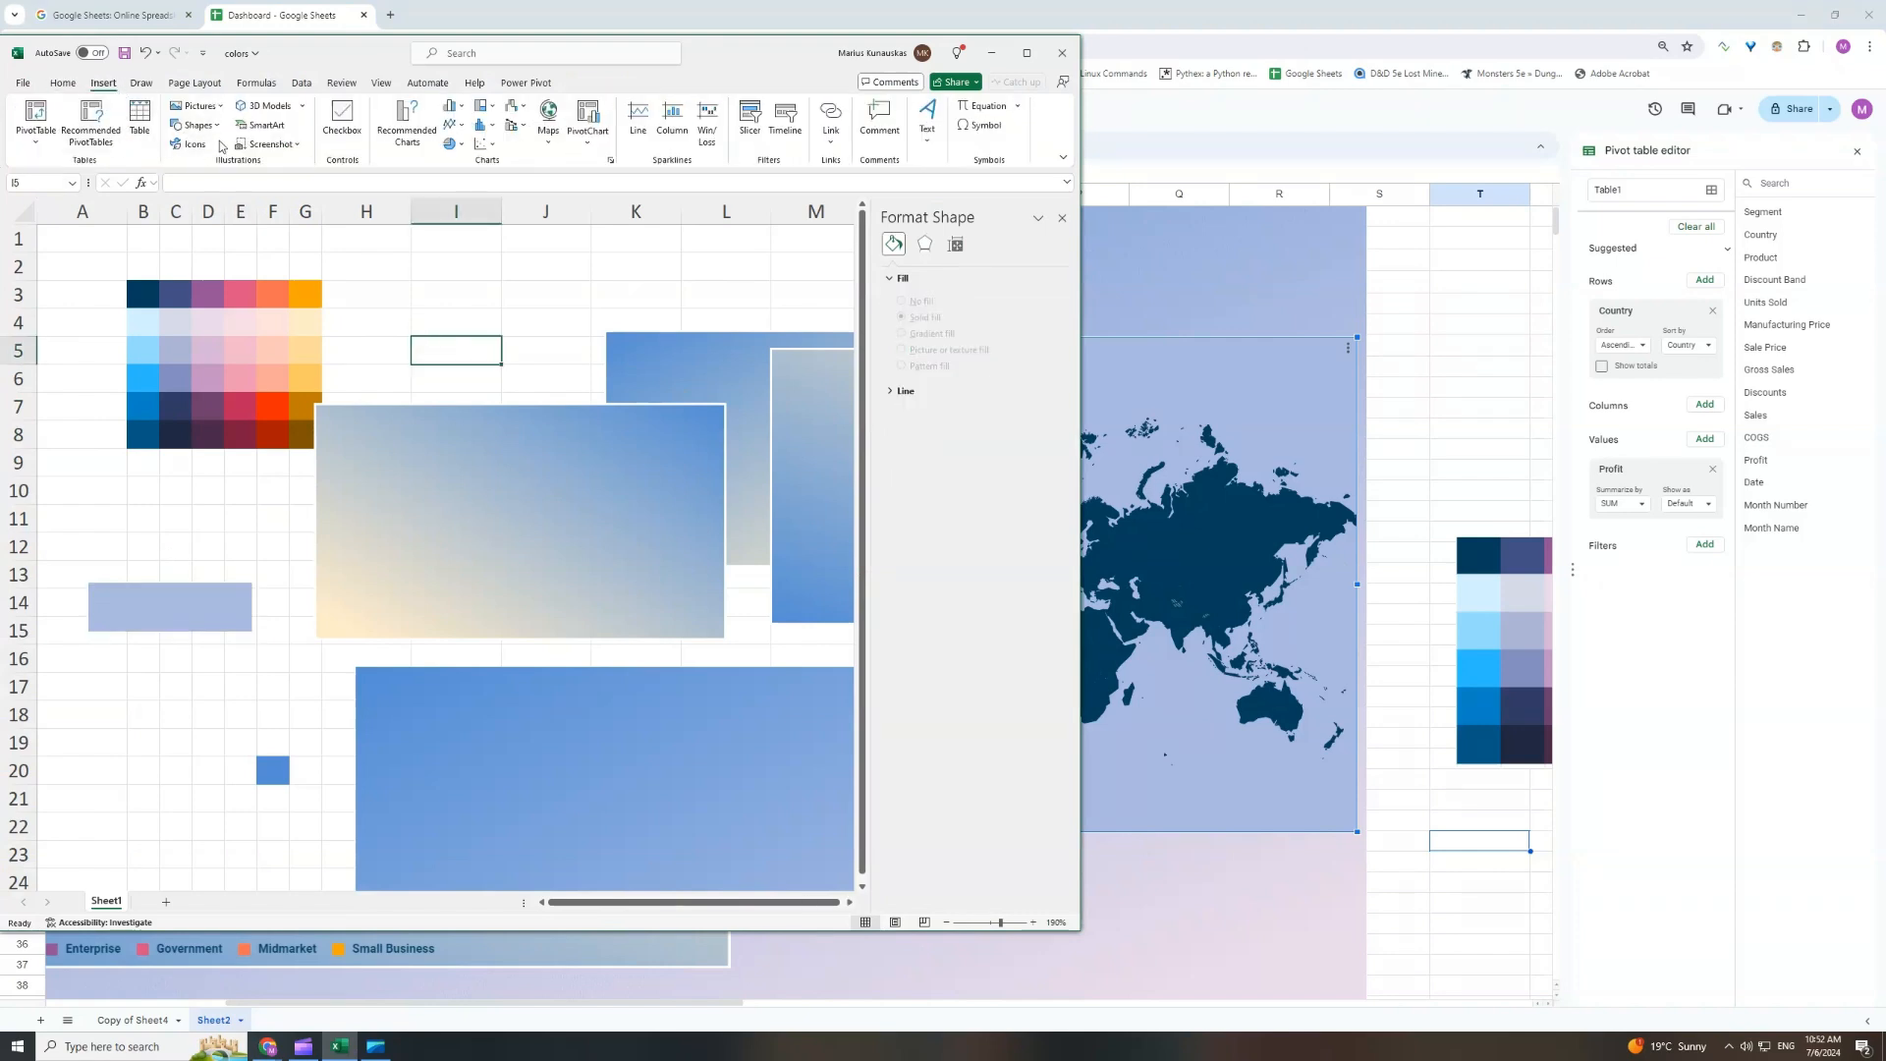
pyautogui.click(218, 128)
pyautogui.click(178, 163)
pyautogui.moveTo(369, 264); pyautogui.dragTo(608, 320)
pyautogui.write('Geographical distribution')
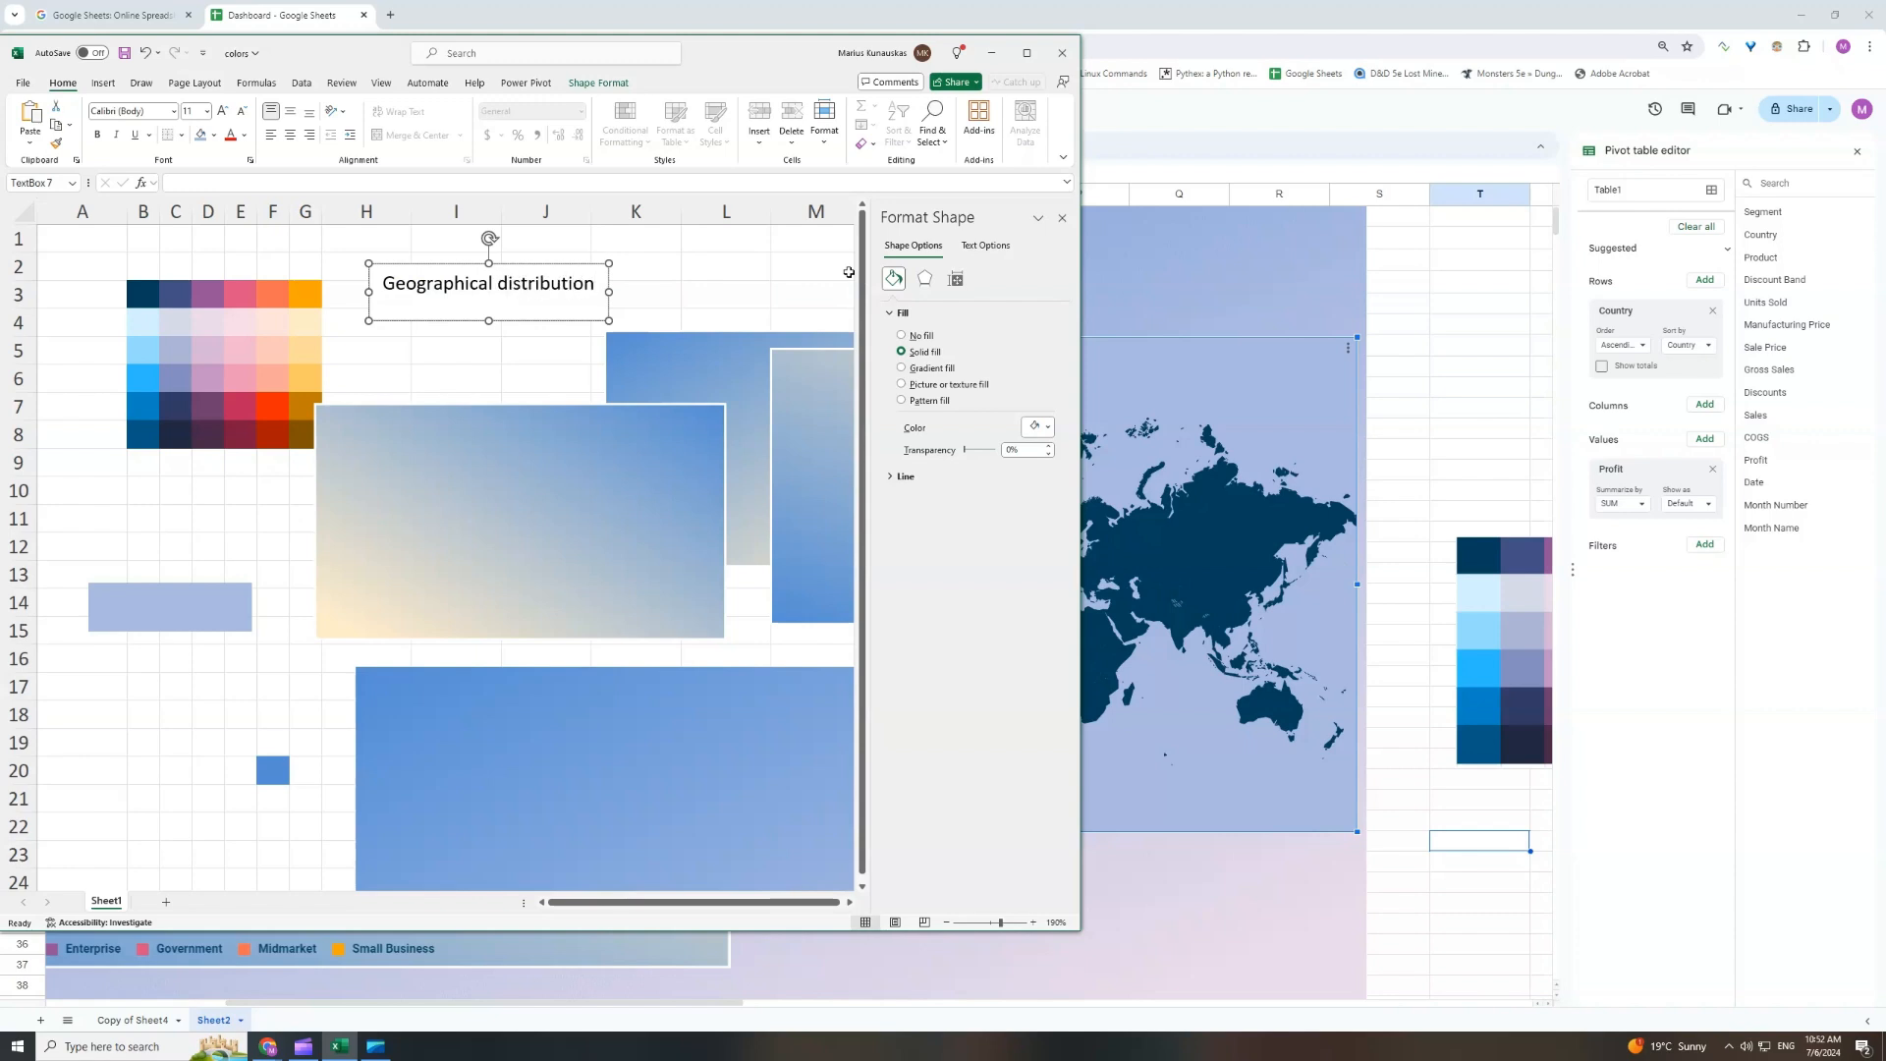
pyautogui.moveTo(488, 320); pyautogui.dragTo(523, 330)
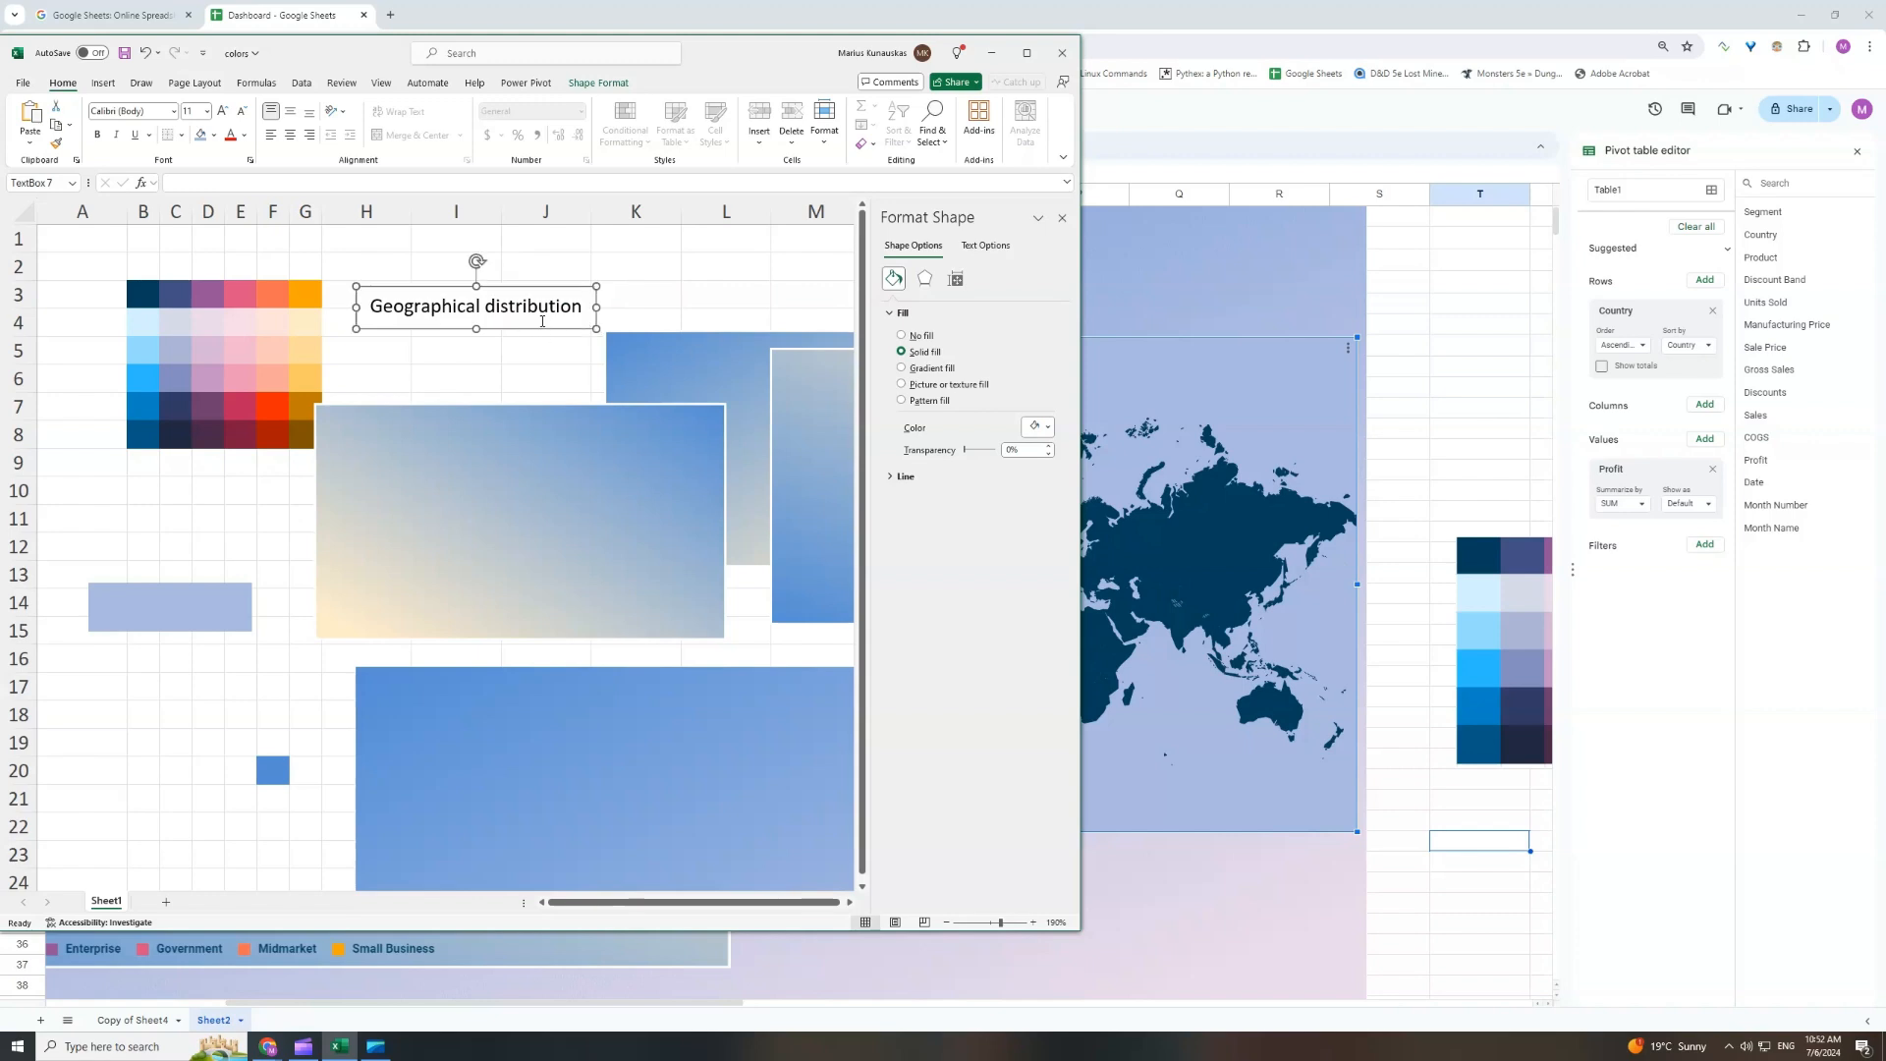
# Color the "Geographical distribution" text dark navy from the theme colors and give its text box no fill and no outline.
pyautogui.click(244, 136)
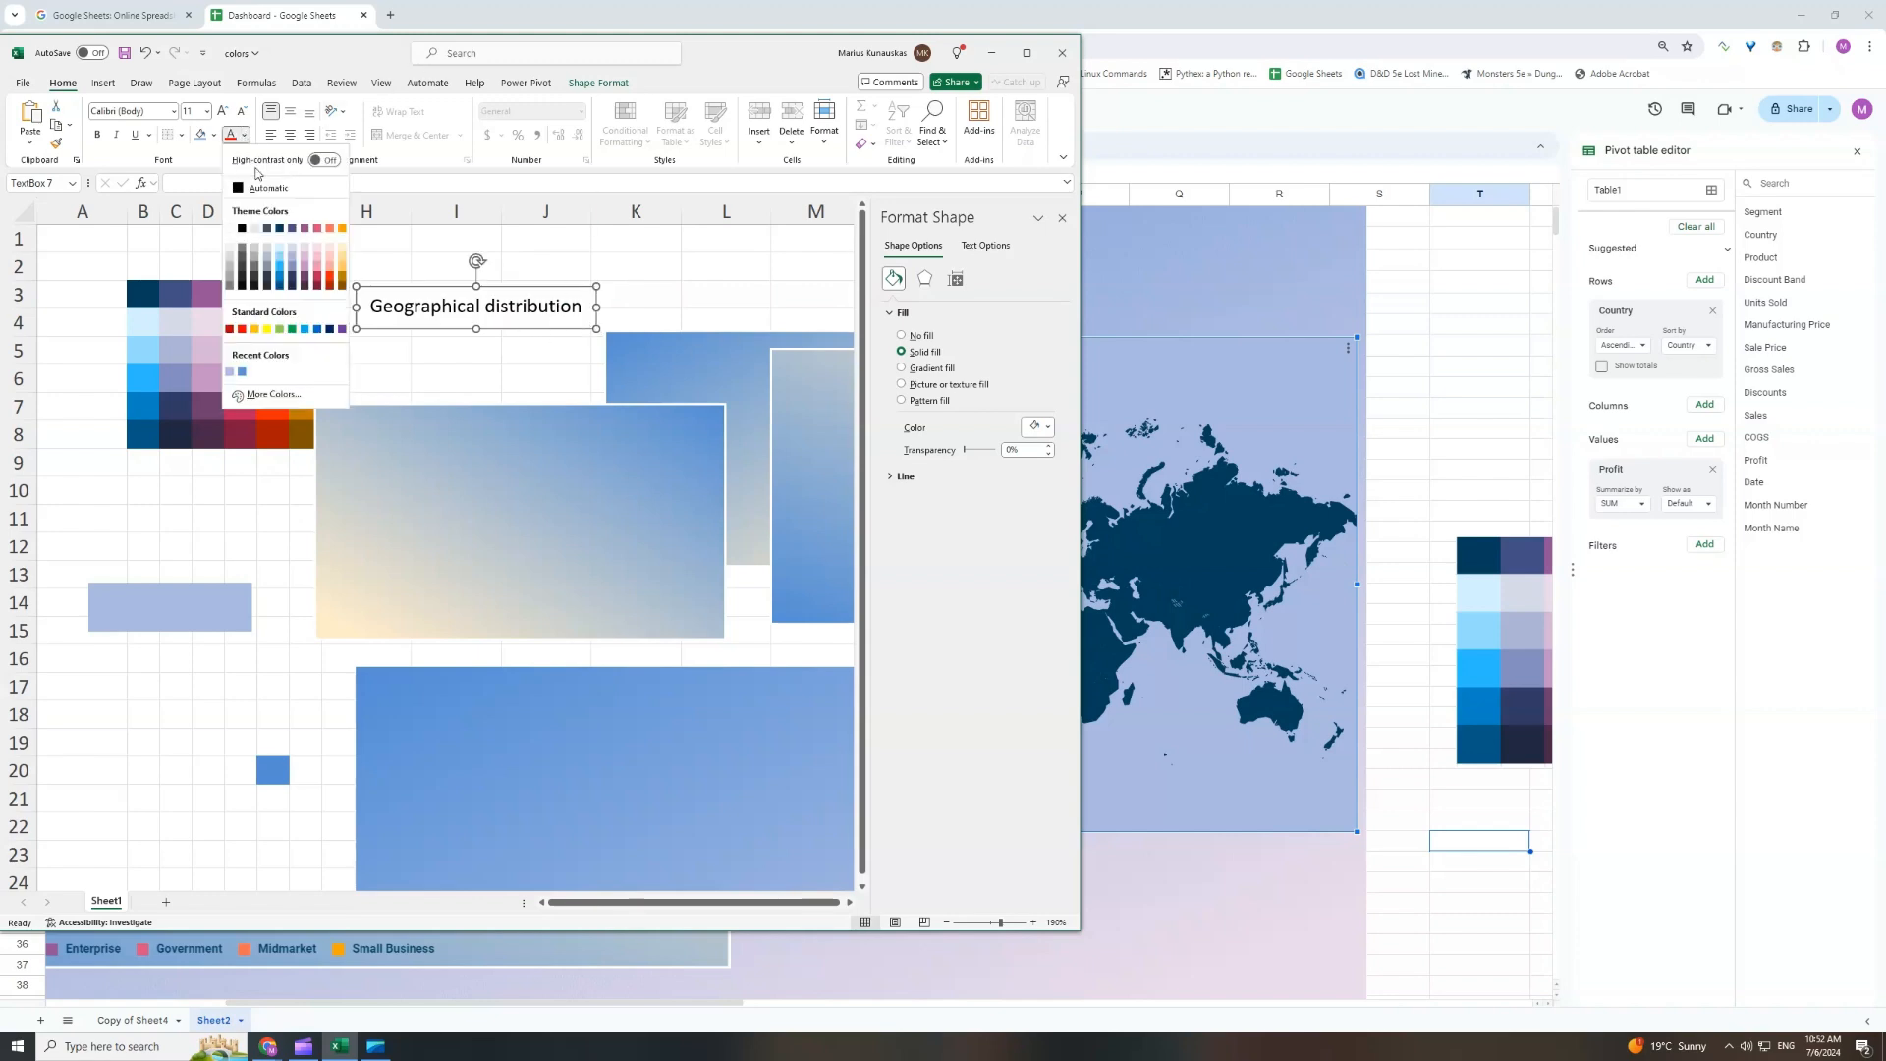
pyautogui.click(279, 227)
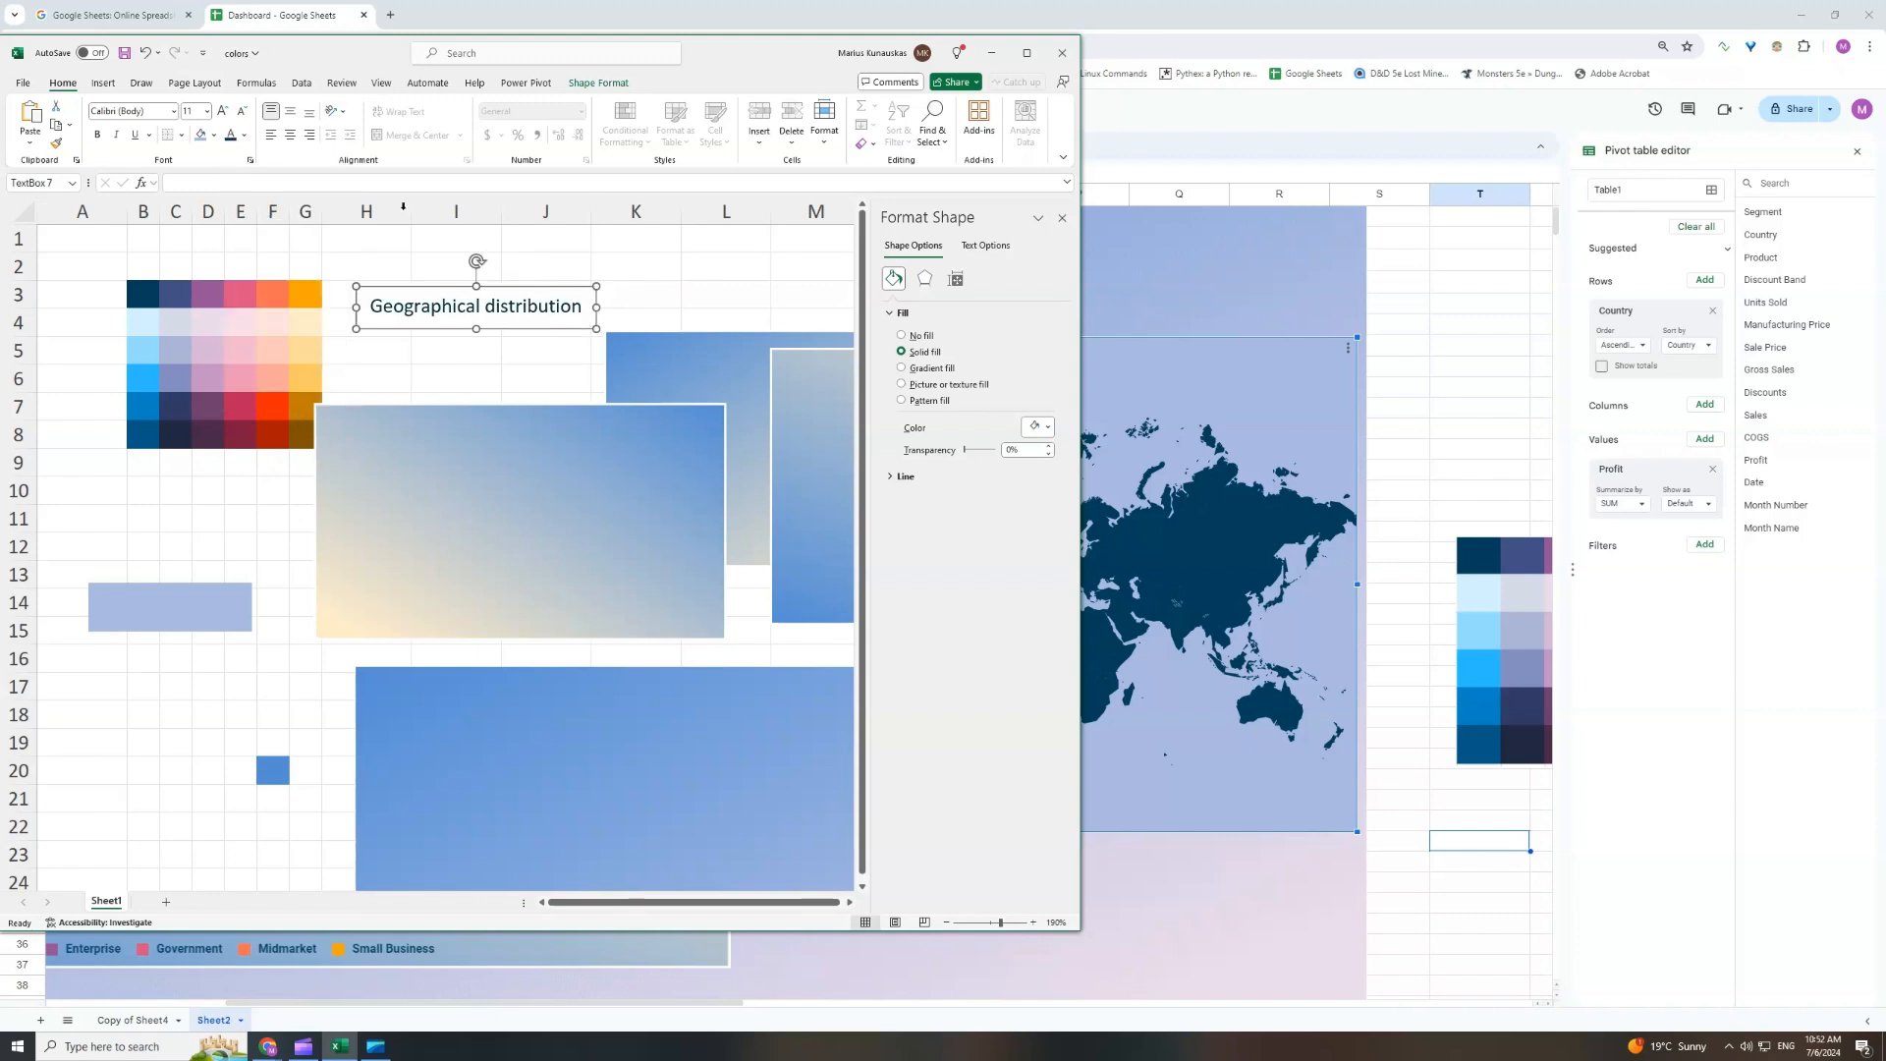
pyautogui.click(598, 83)
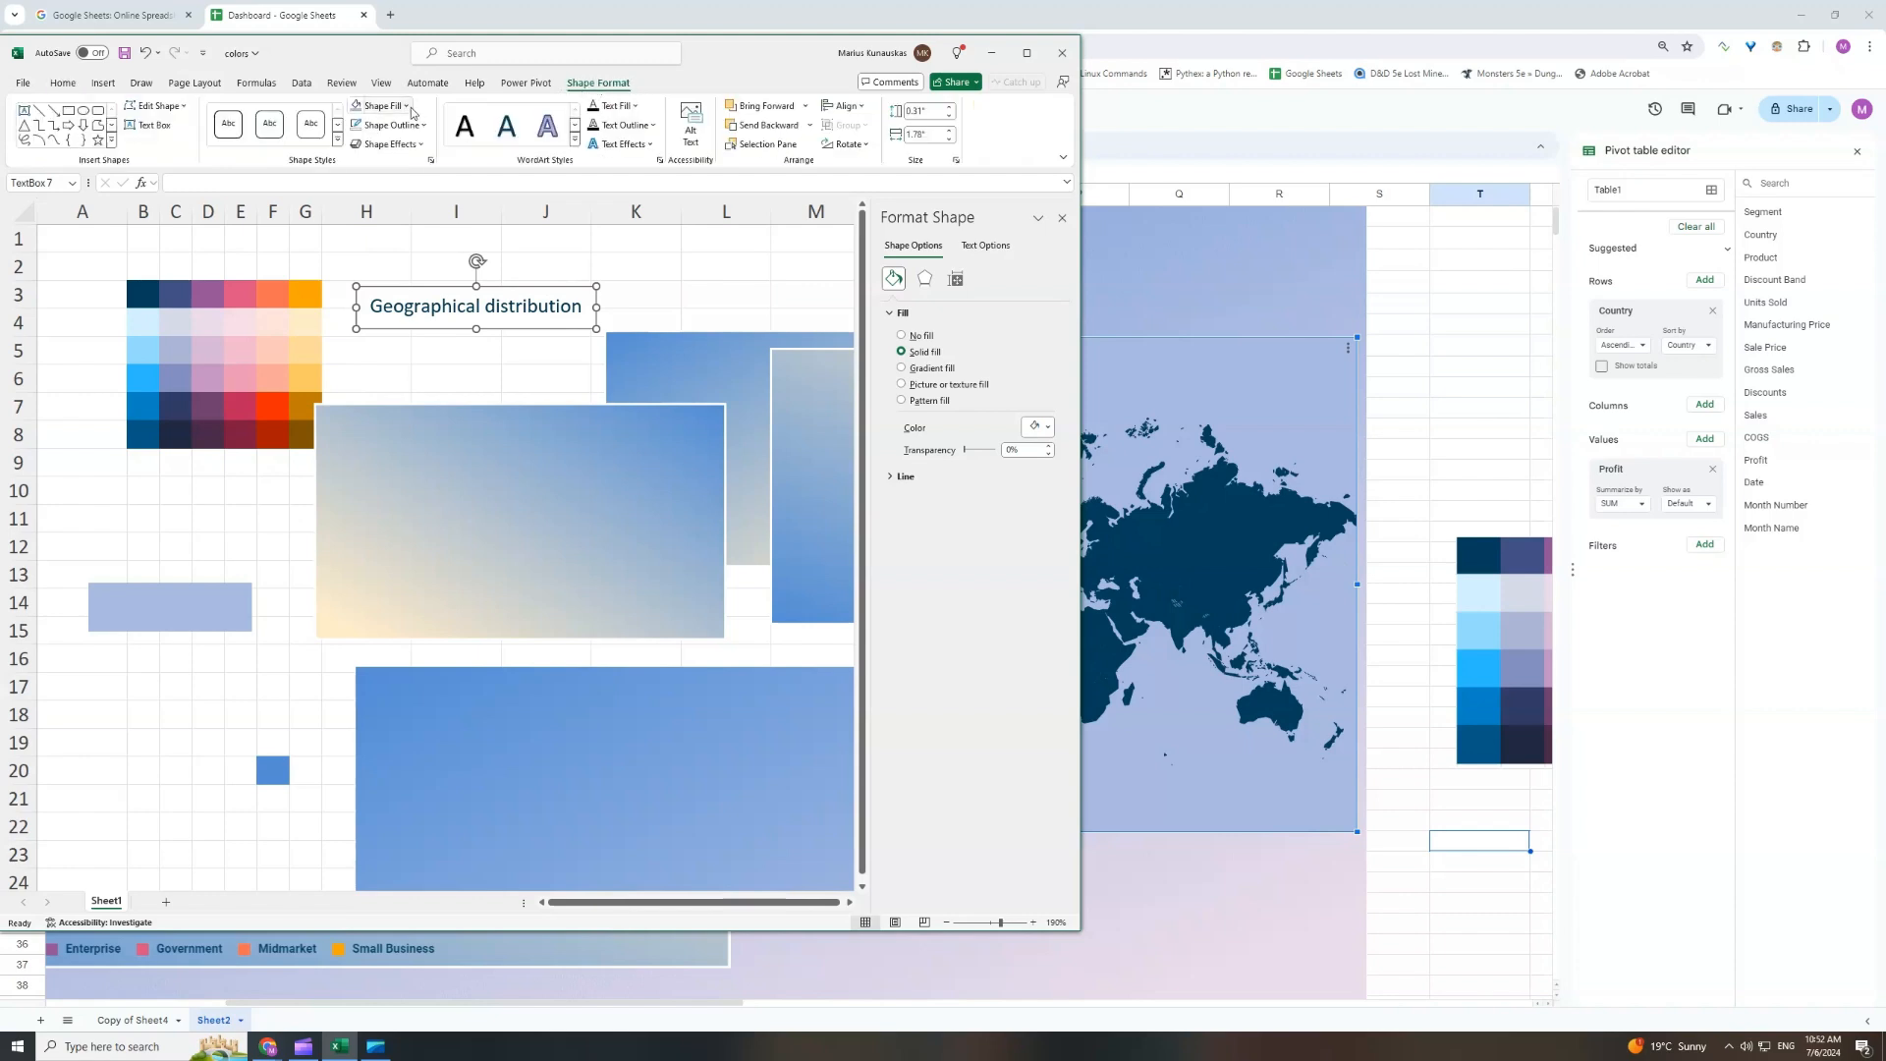
pyautogui.click(380, 105)
pyautogui.click(382, 367)
pyautogui.click(391, 125)
pyautogui.click(376, 390)
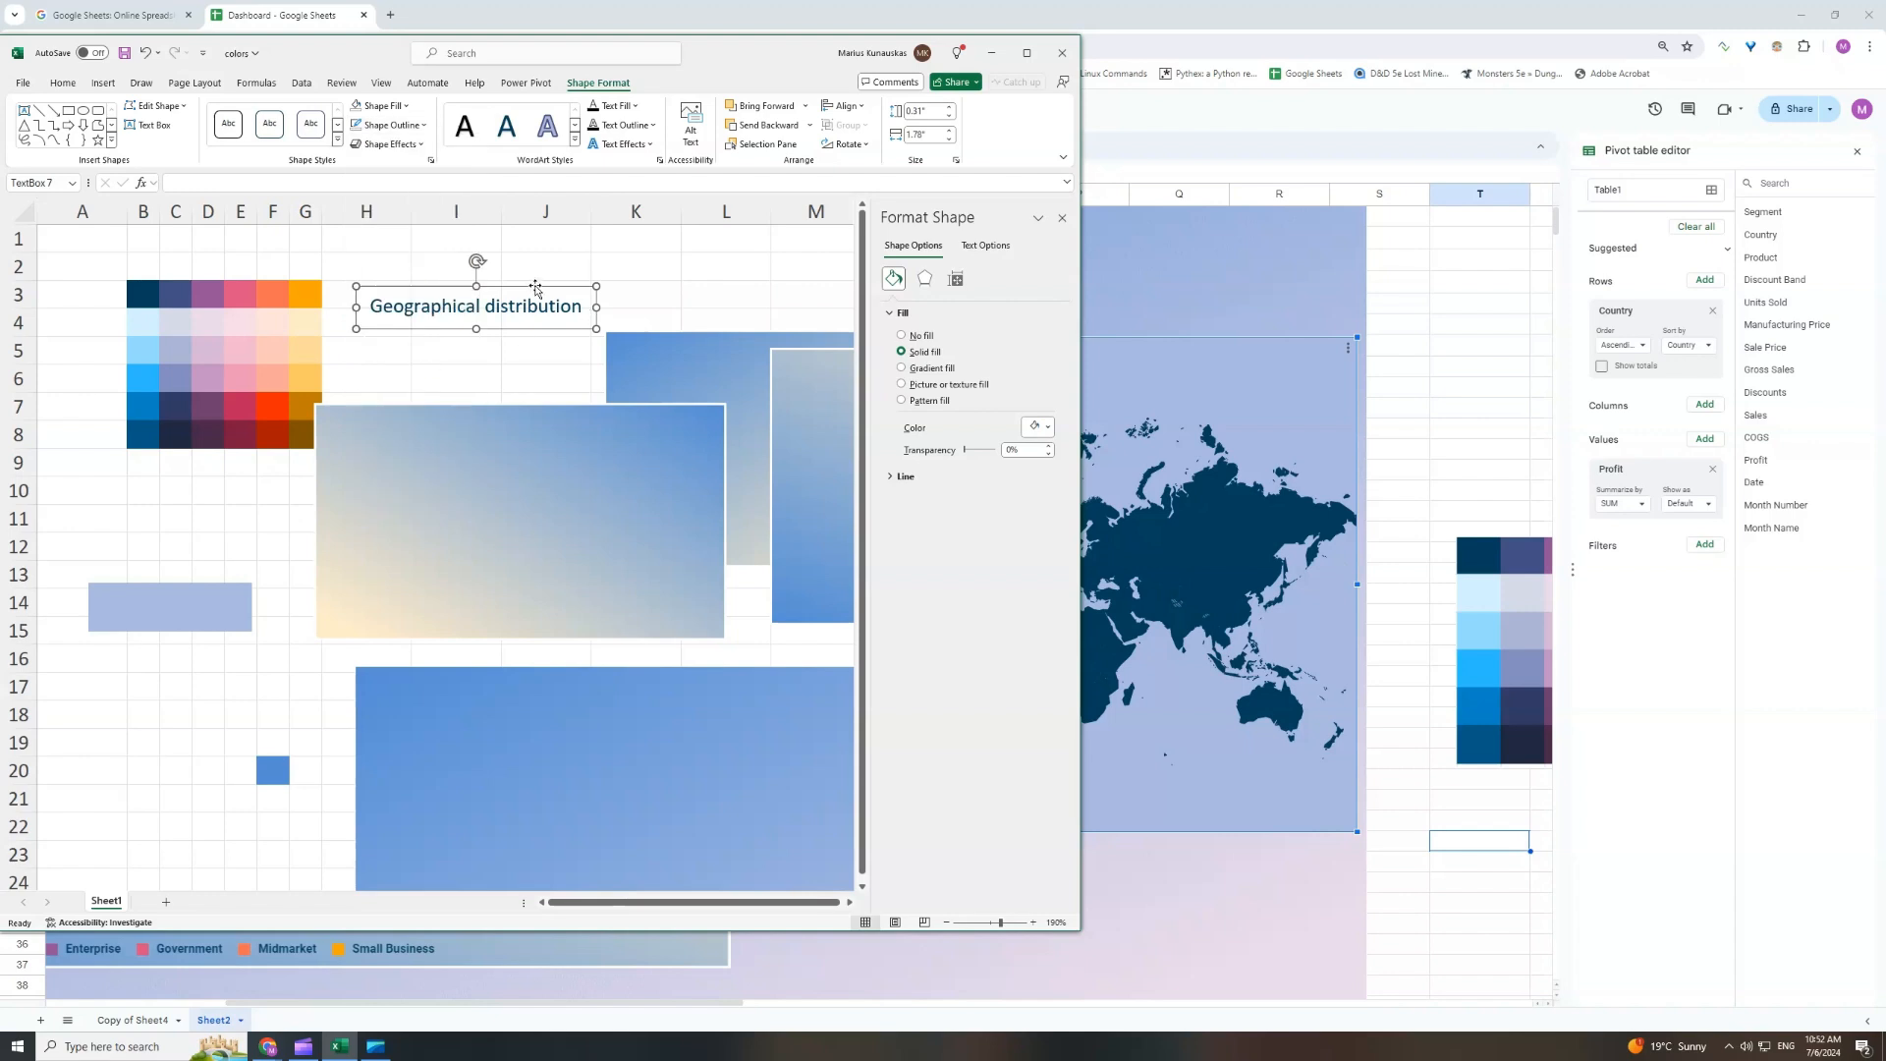
# Return to the Google Sheets dashboard, paste the title text box centered above the world map, and close the pivot table editor.
pyautogui.click(991, 53)
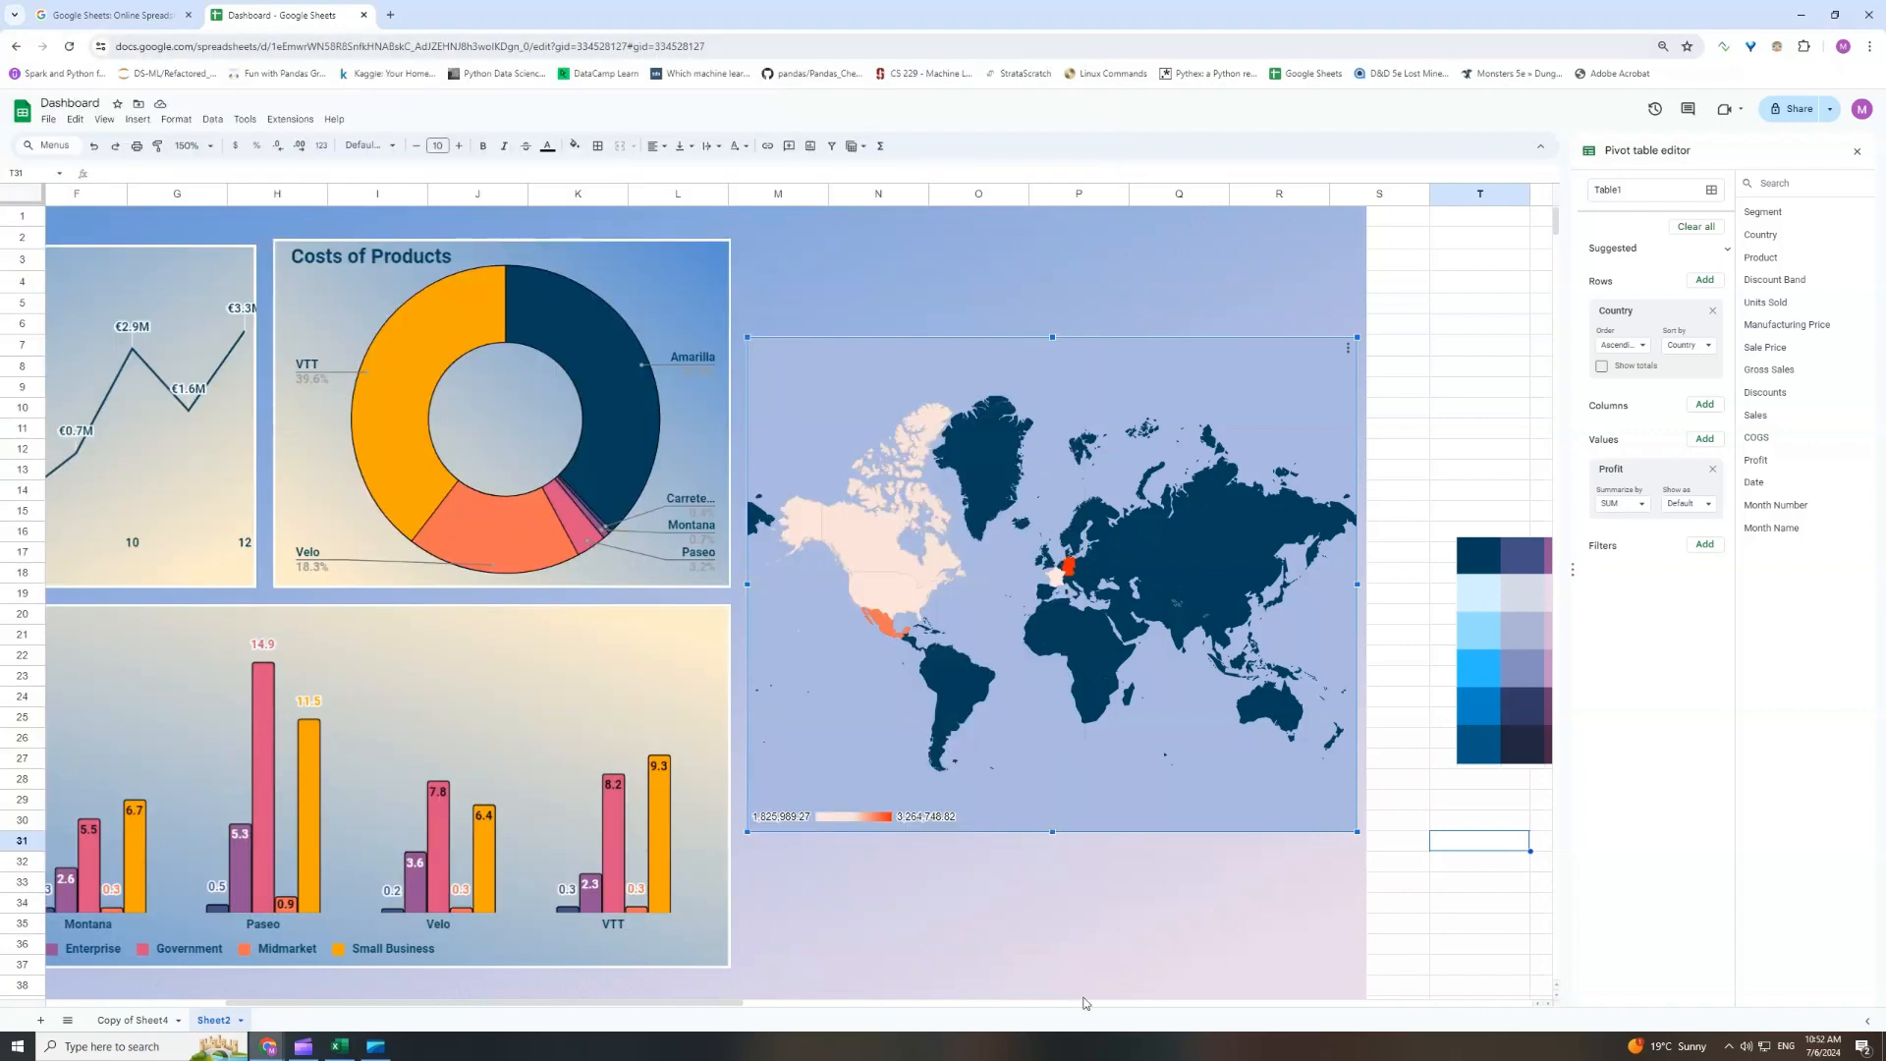
pyautogui.click(1452, 889)
pyautogui.hotkey('ctrl', 'v')
pyautogui.moveTo(1452, 889); pyautogui.dragTo(1023, 364)
pyautogui.click(1400, 821)
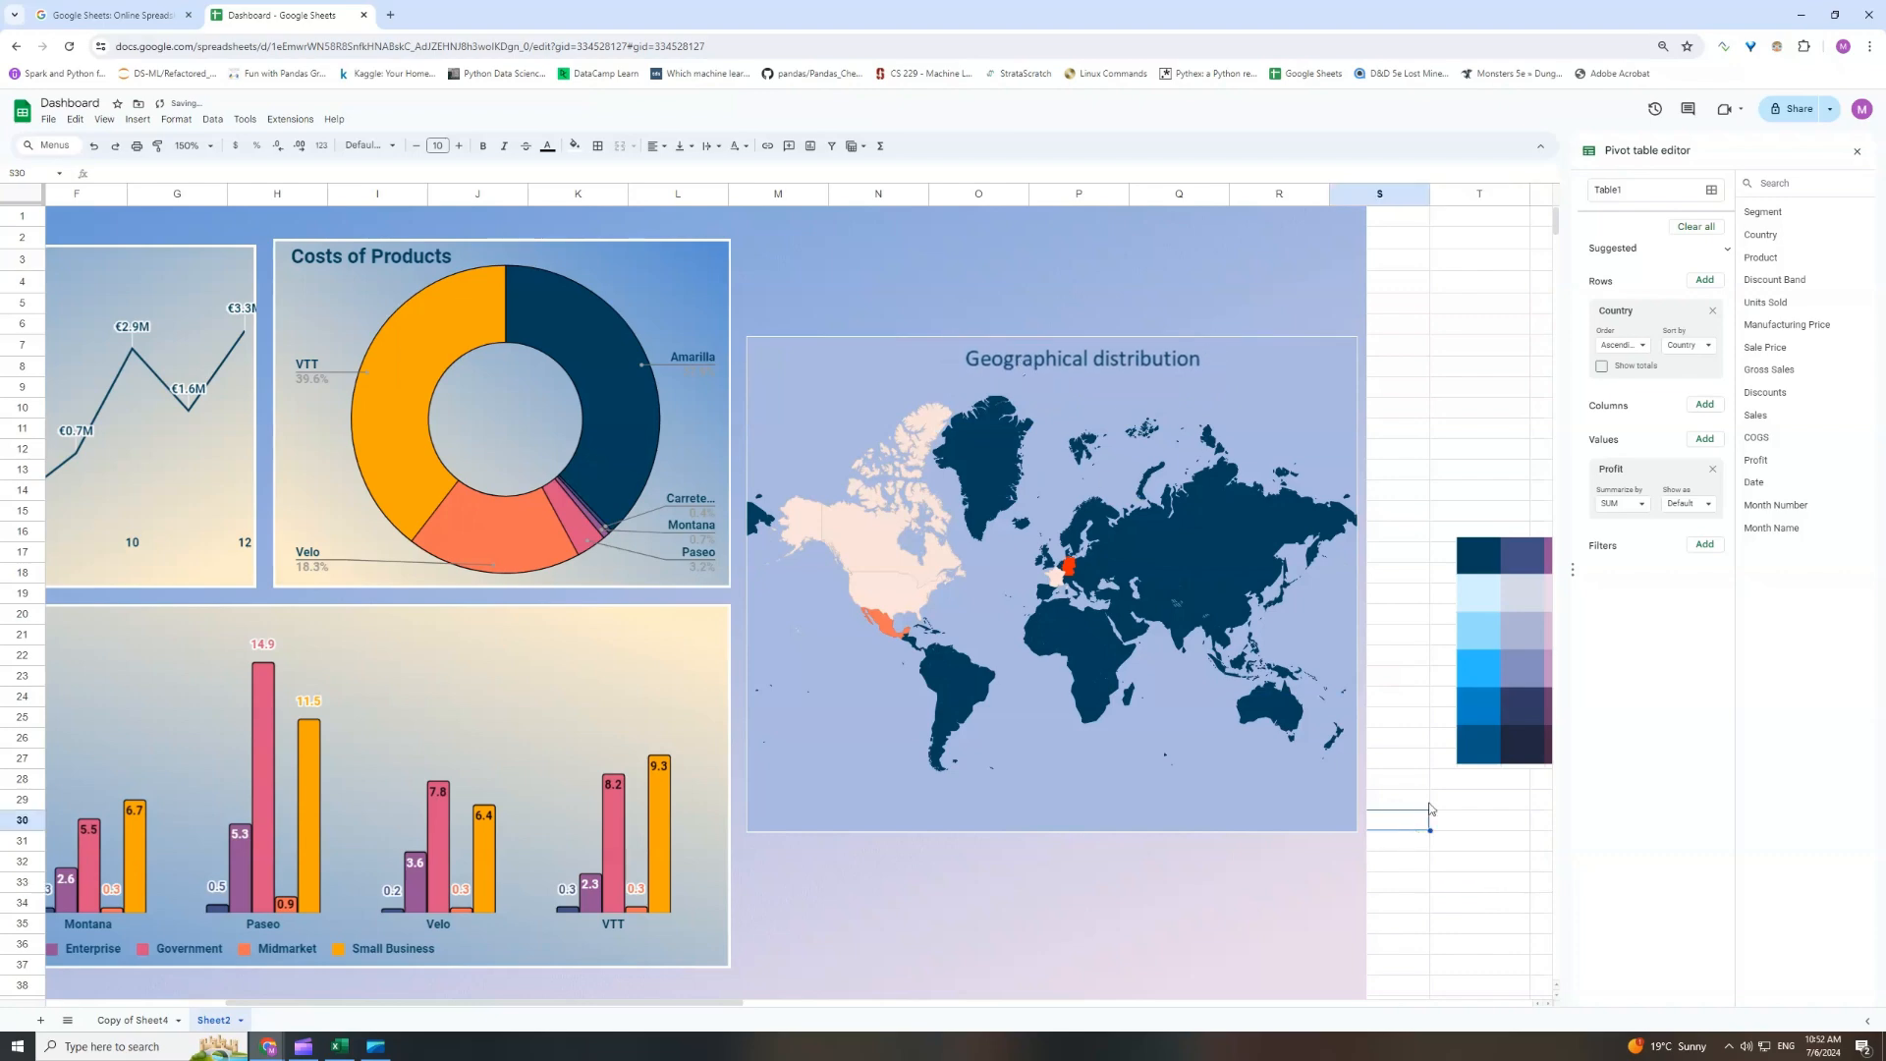
pyautogui.moveTo(717, 1004); pyautogui.dragTo(530, 1004)
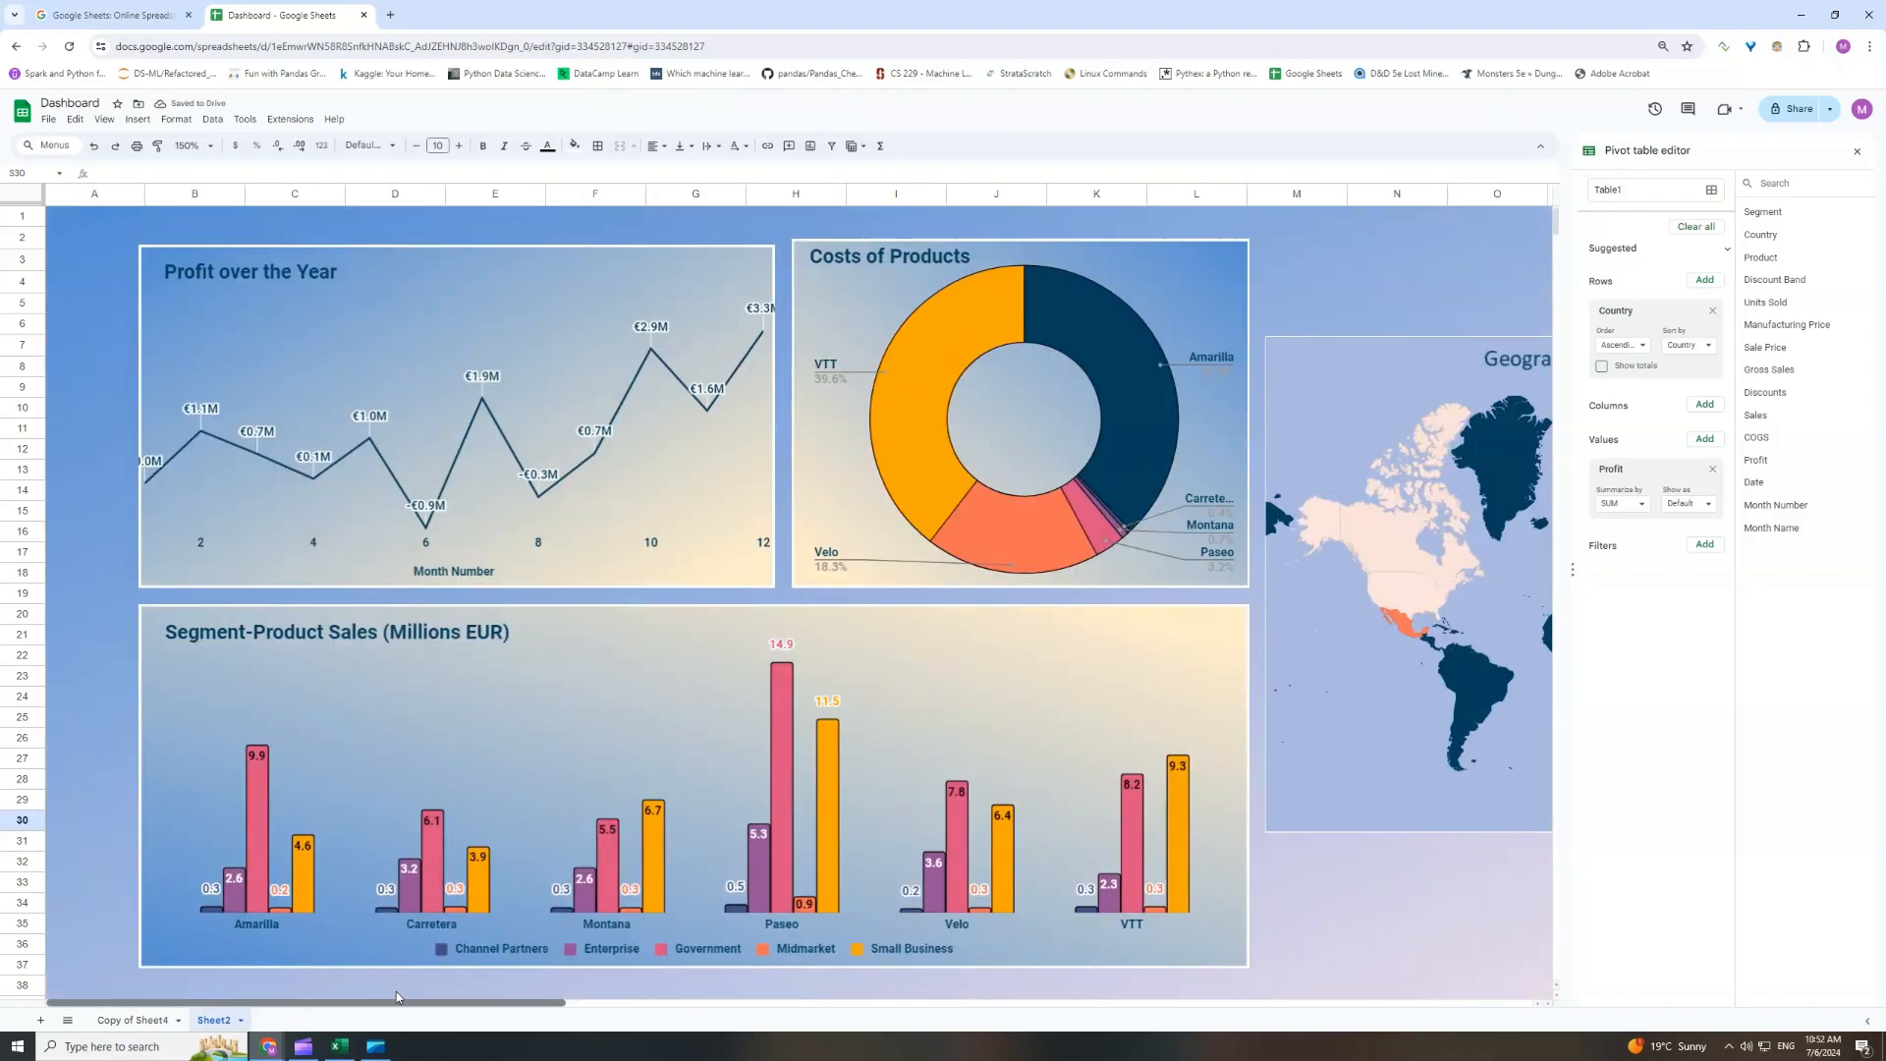
pyautogui.click(1857, 154)
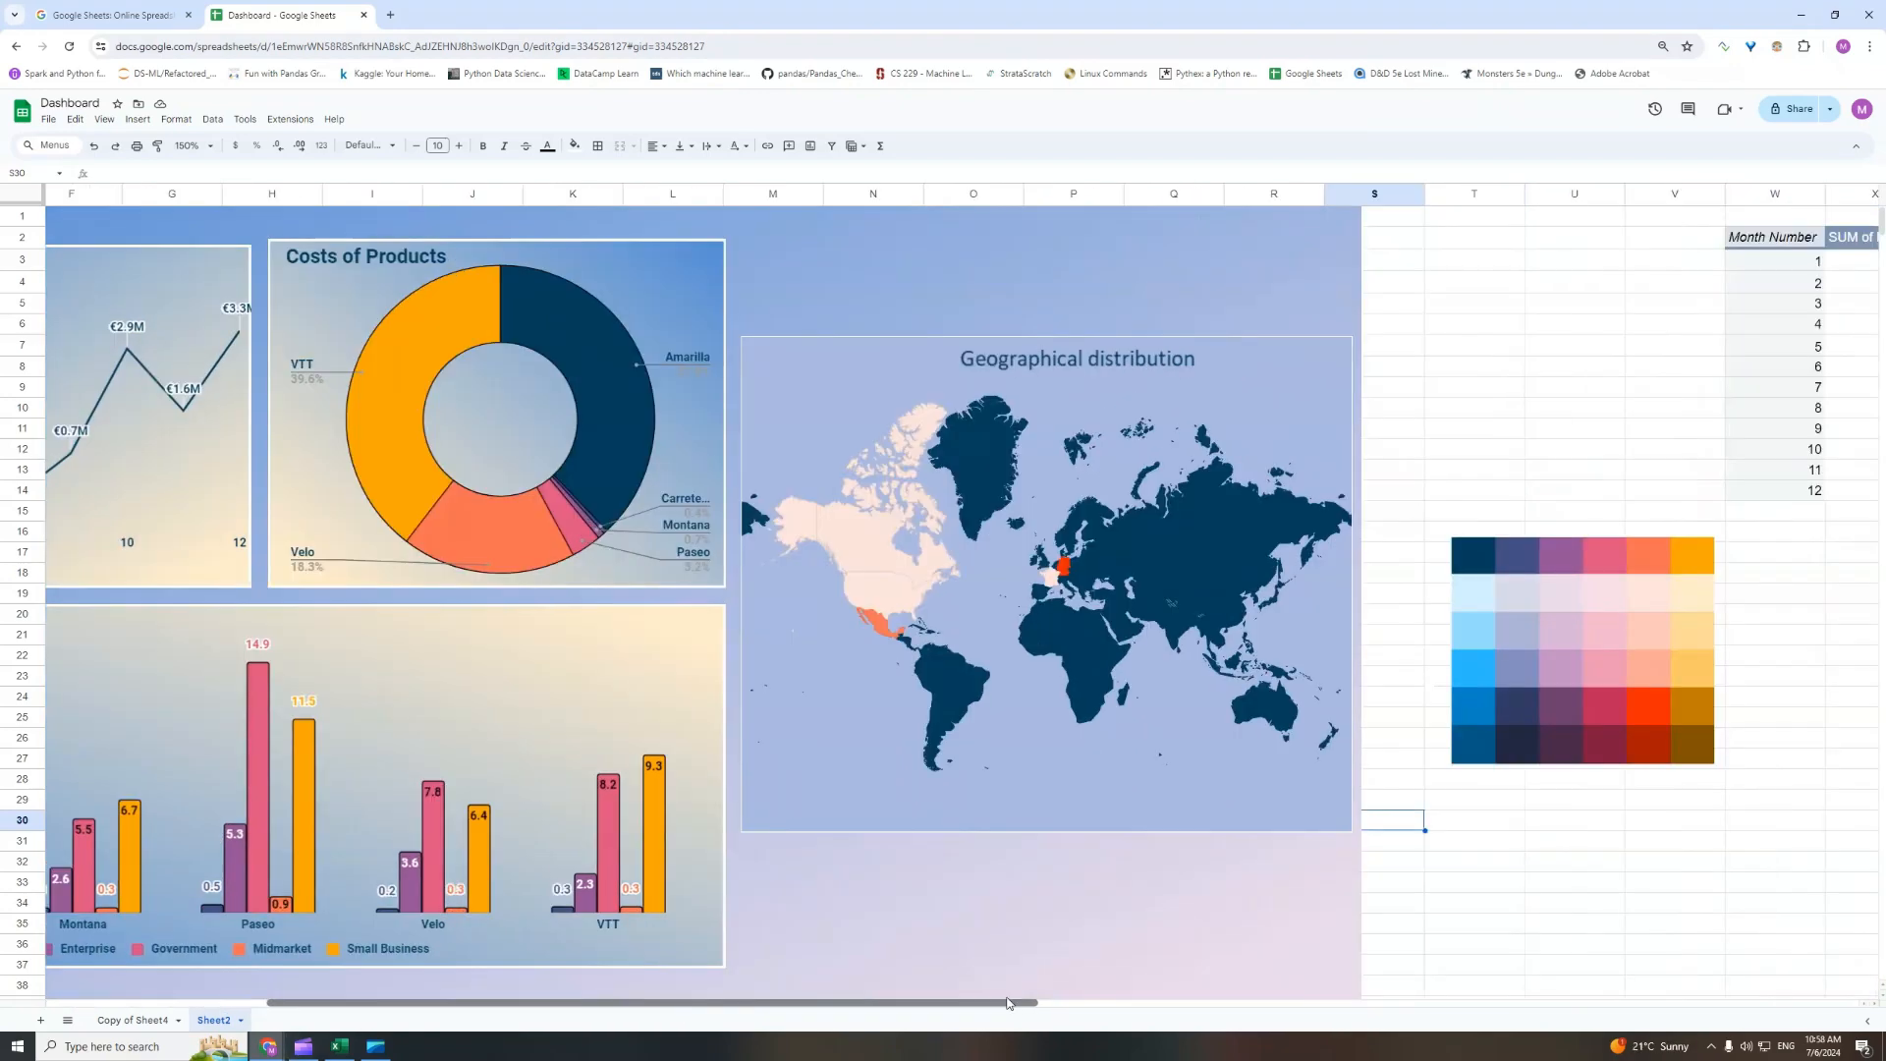
# Add a slicer from the segment-product sales pivot table, place it above the palette image and set its column to Product.
pyautogui.moveTo(887, 1004); pyautogui.dragTo(1375, 1004)
pyautogui.click(1118, 325)
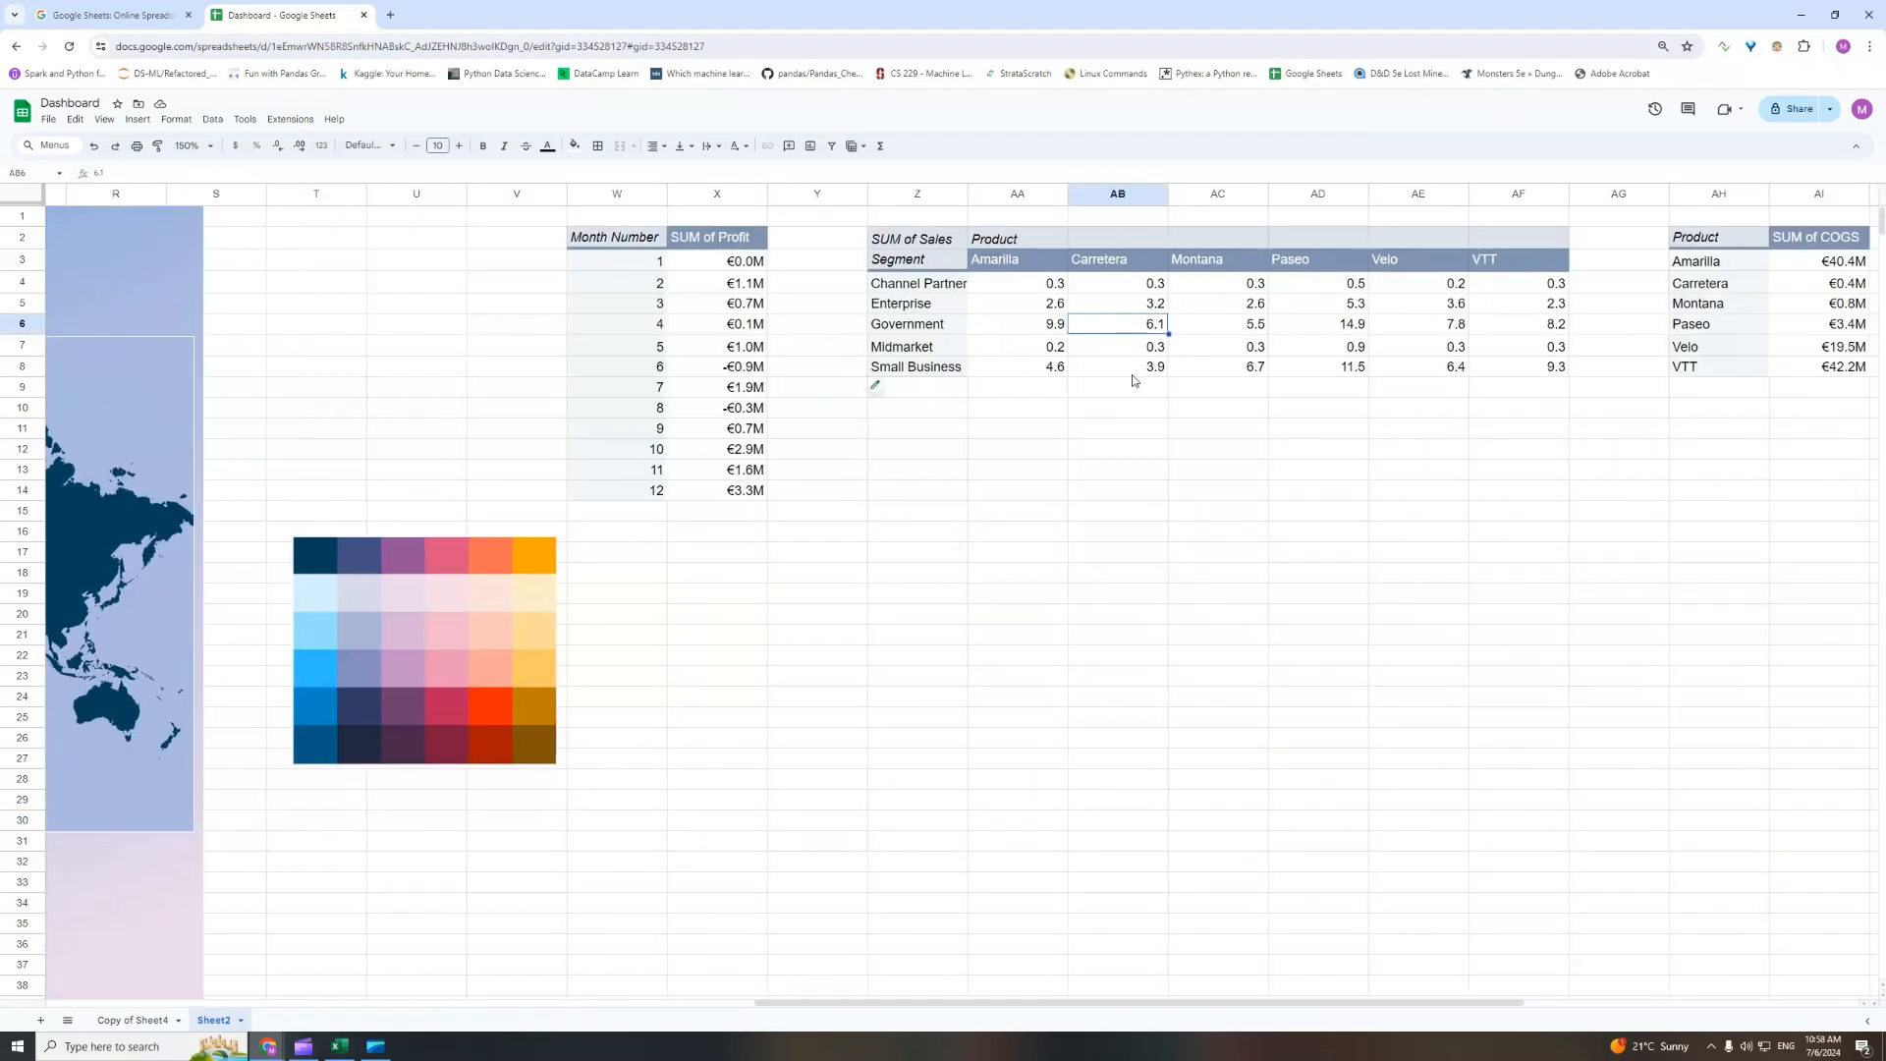
pyautogui.click(245, 119)
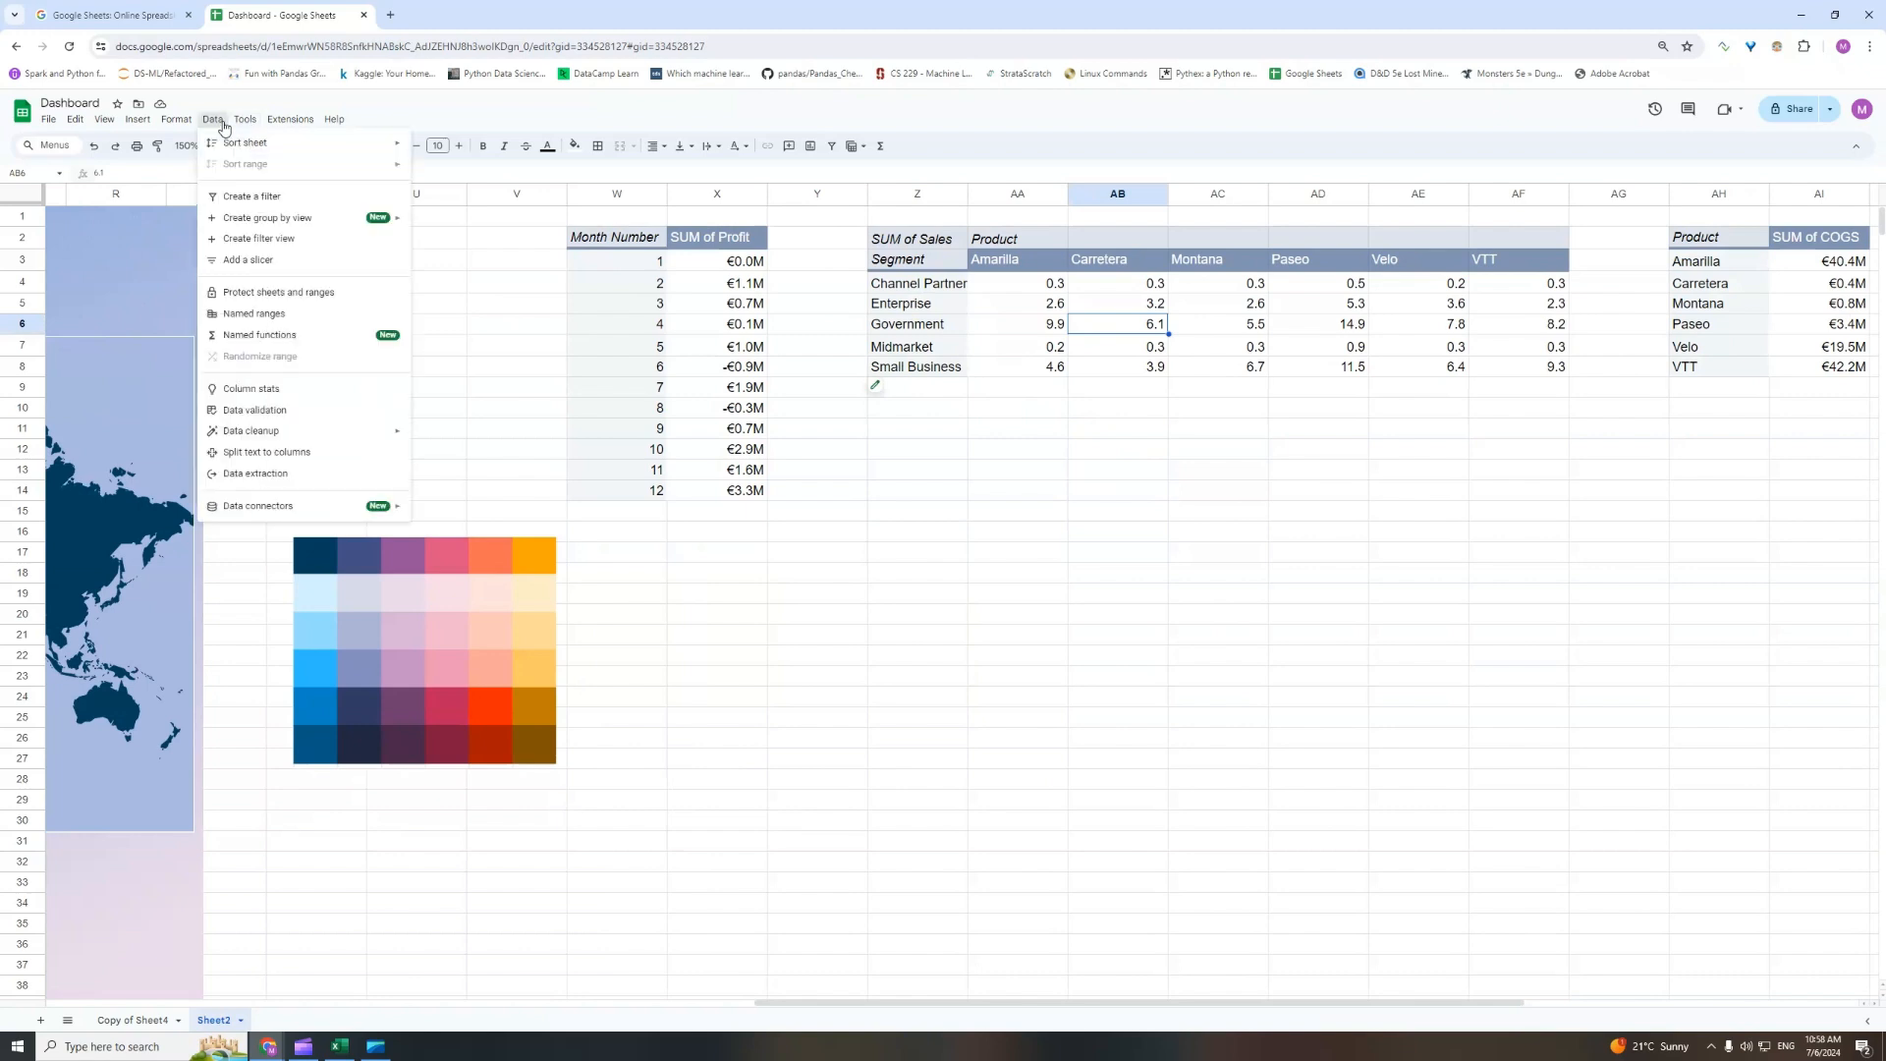
pyautogui.click(258, 264)
pyautogui.moveTo(988, 601); pyautogui.dragTo(519, 414)
pyautogui.moveTo(1000, 1004); pyautogui.dragTo(980, 1003)
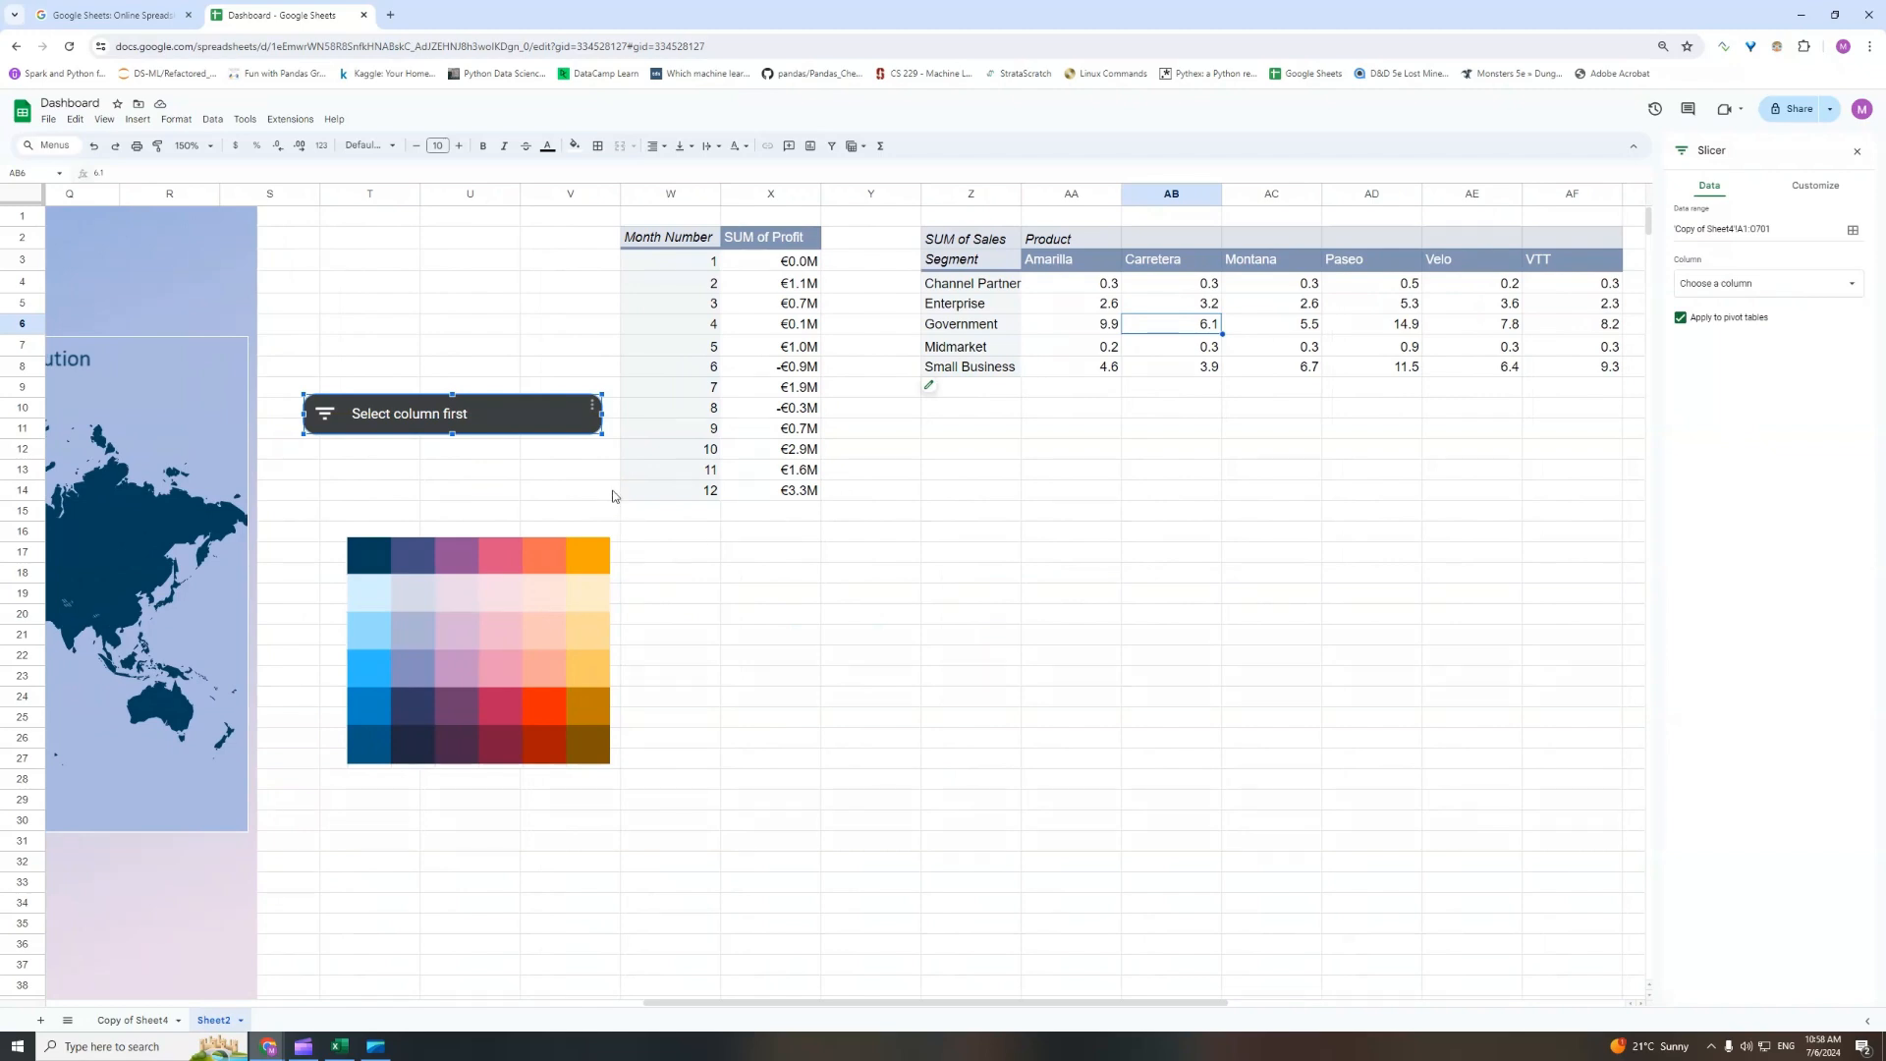
pyautogui.click(1765, 284)
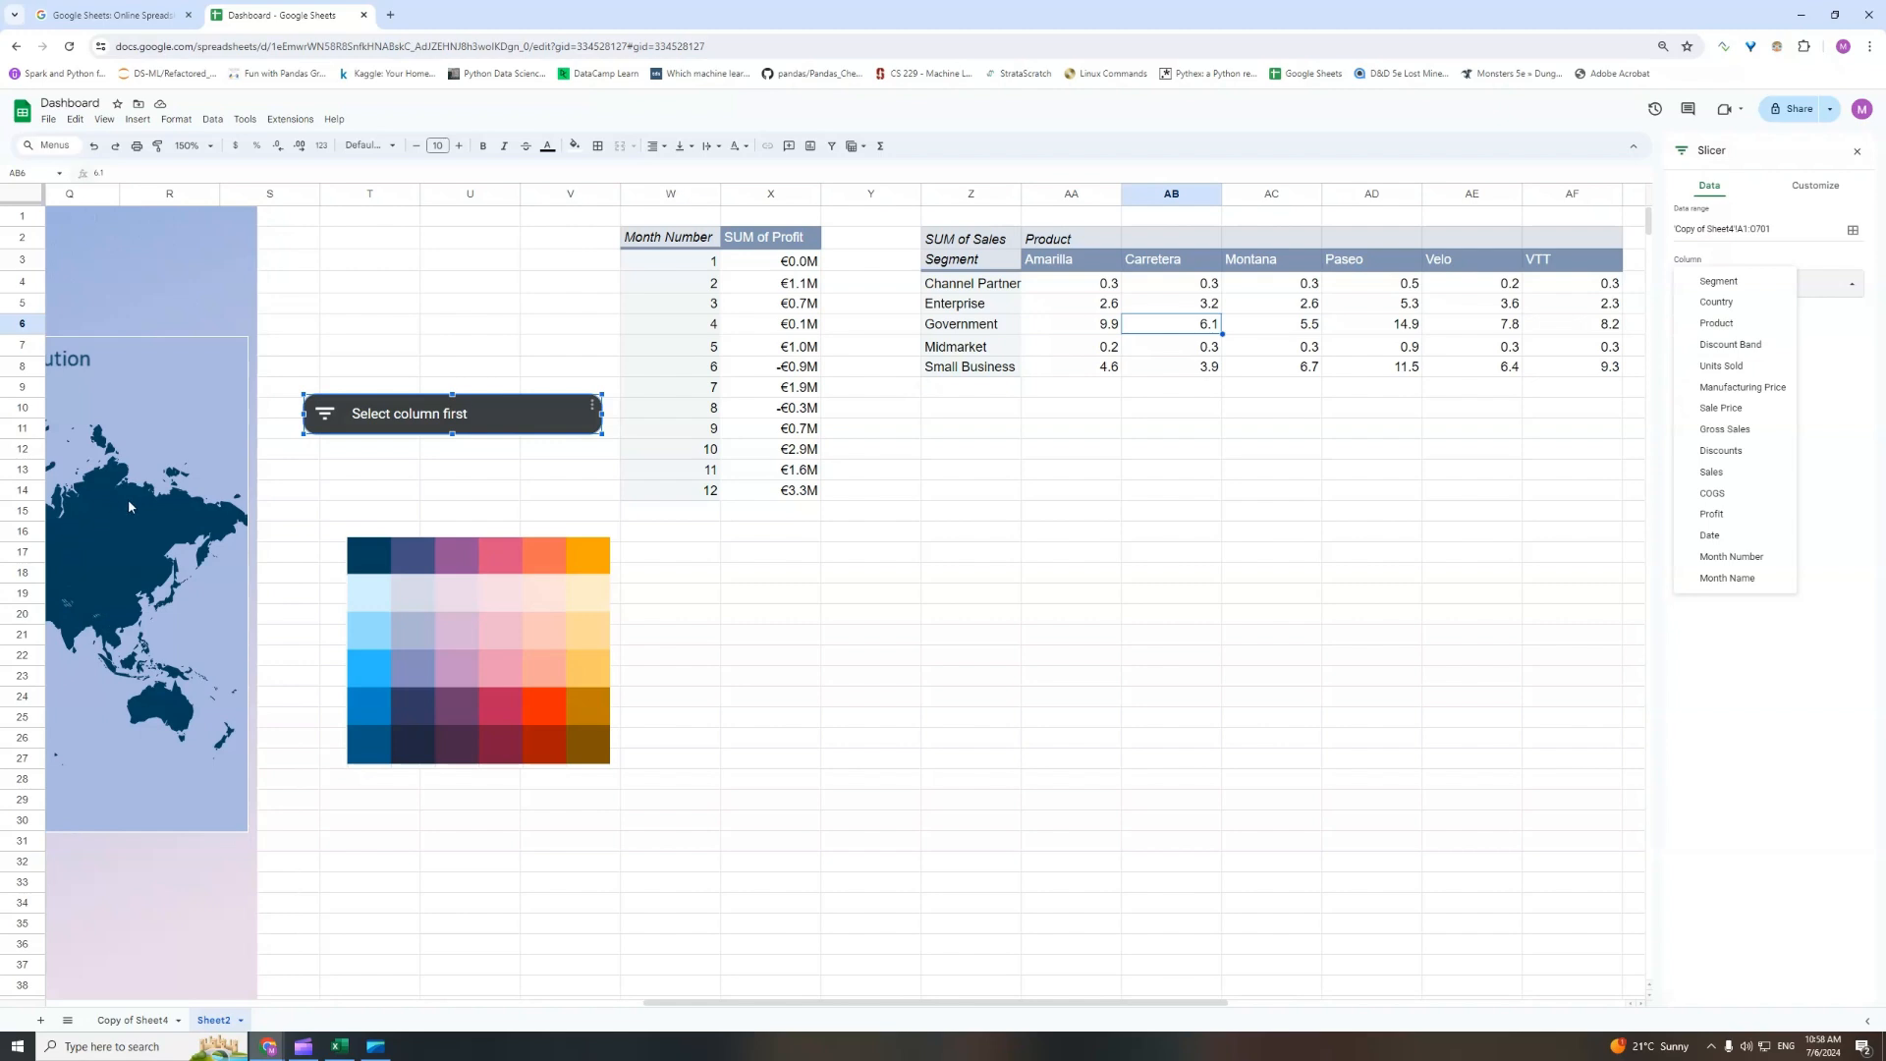
pyautogui.click(1739, 327)
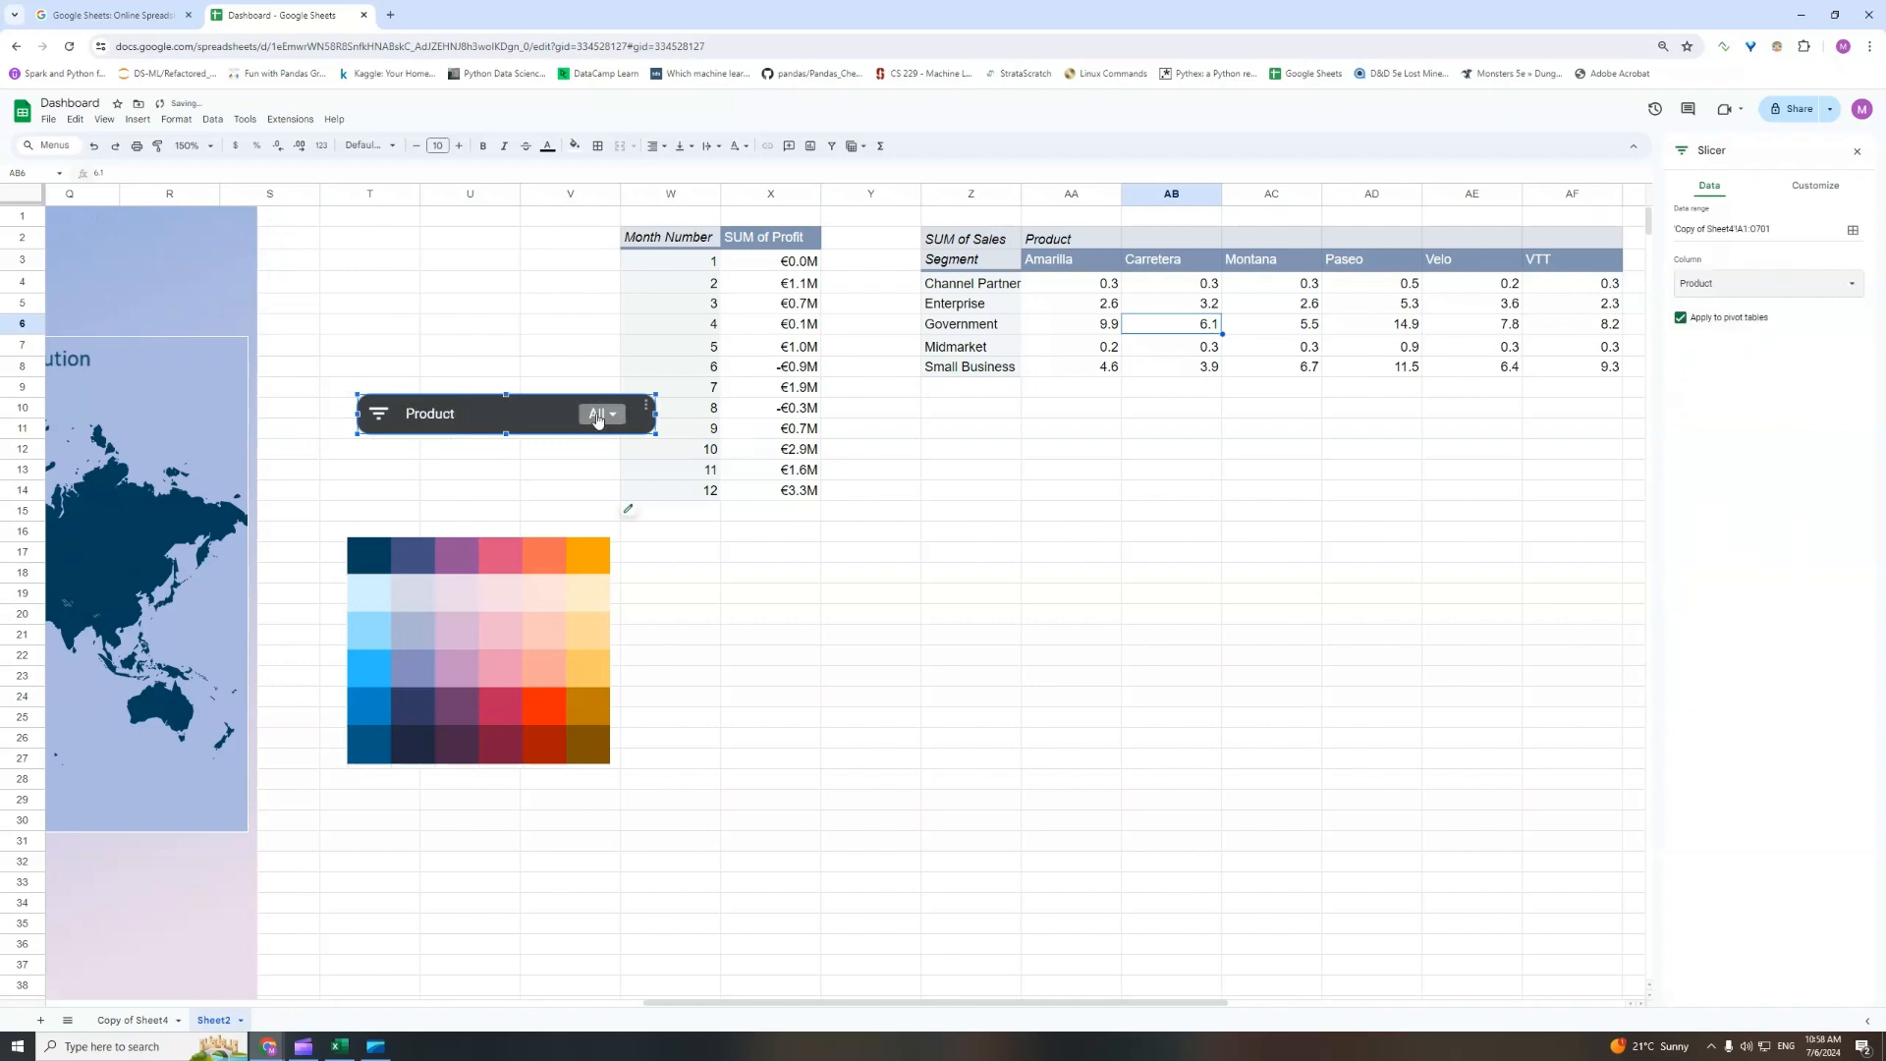
# Narrow the Product slicer to about two-thirds of its width and sample the palette's dark navy as its background color.
pyautogui.moveTo(653, 413); pyautogui.dragTo(553, 424)
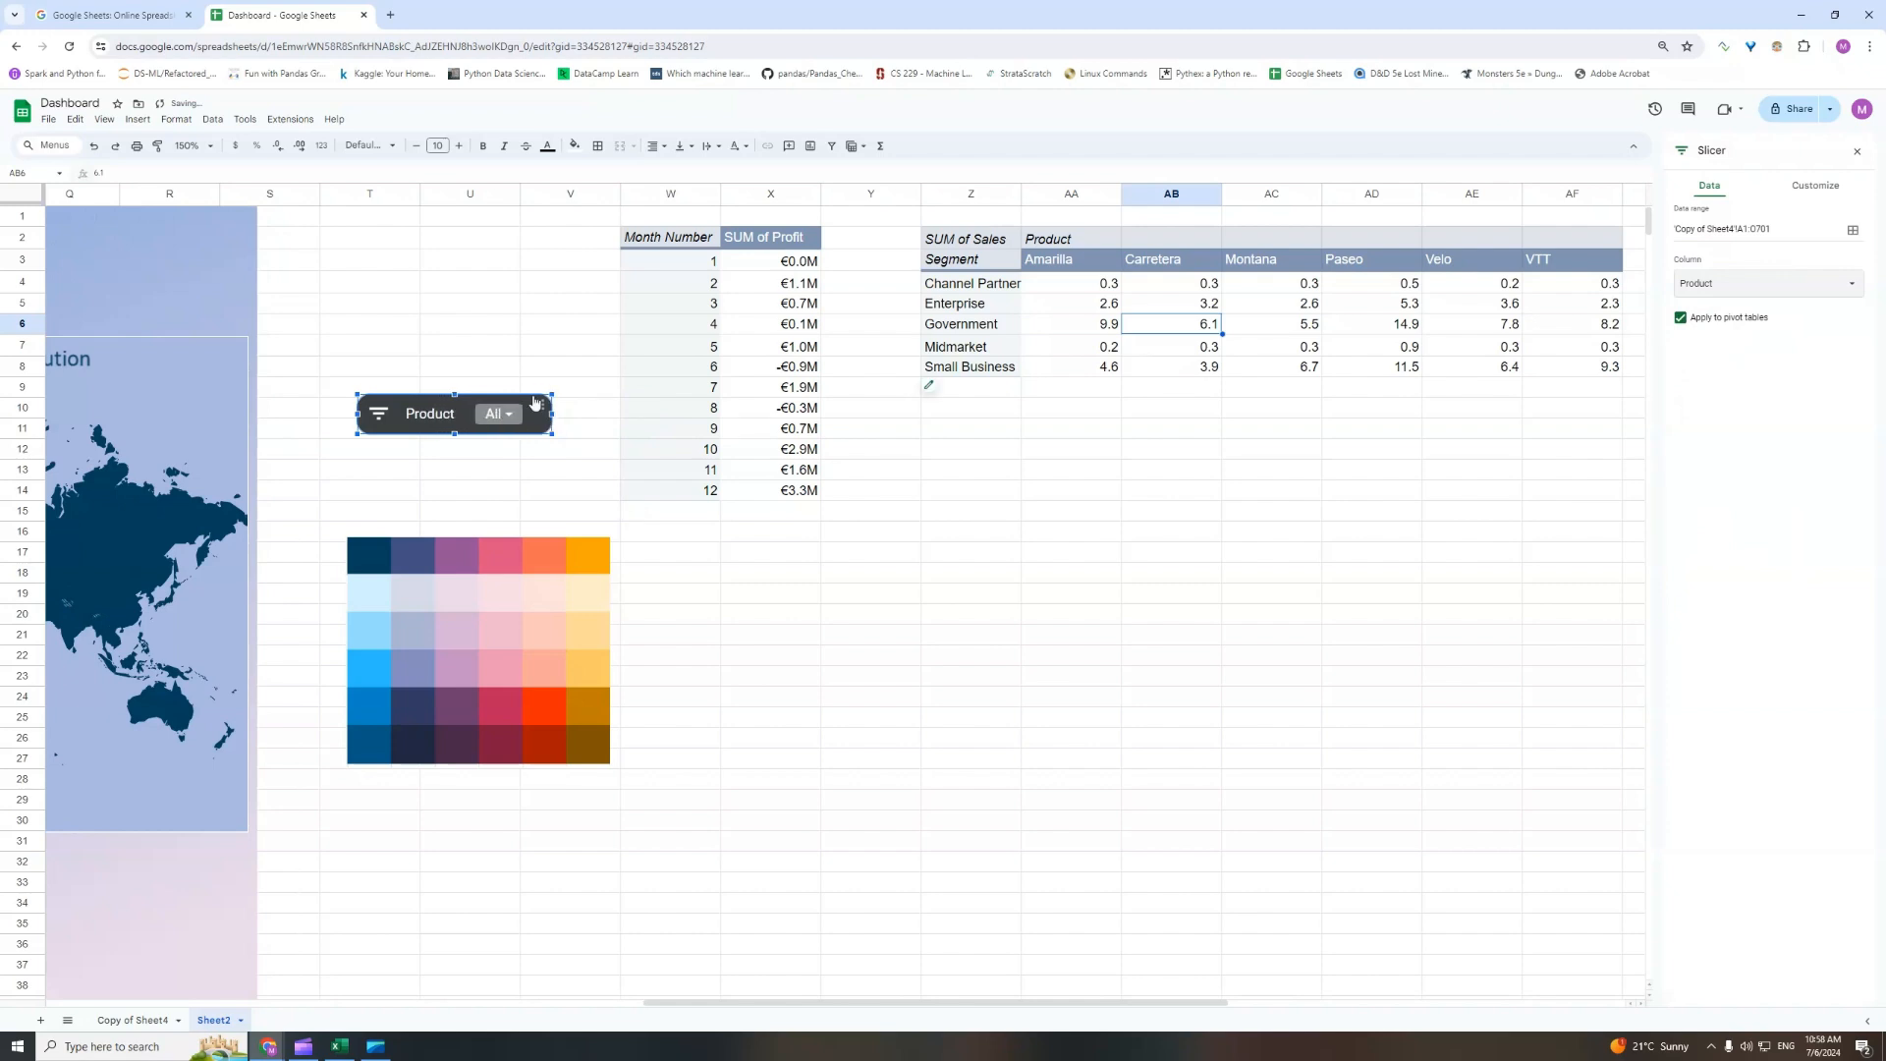
pyautogui.click(1815, 186)
pyautogui.click(1709, 408)
pyautogui.click(369, 555)
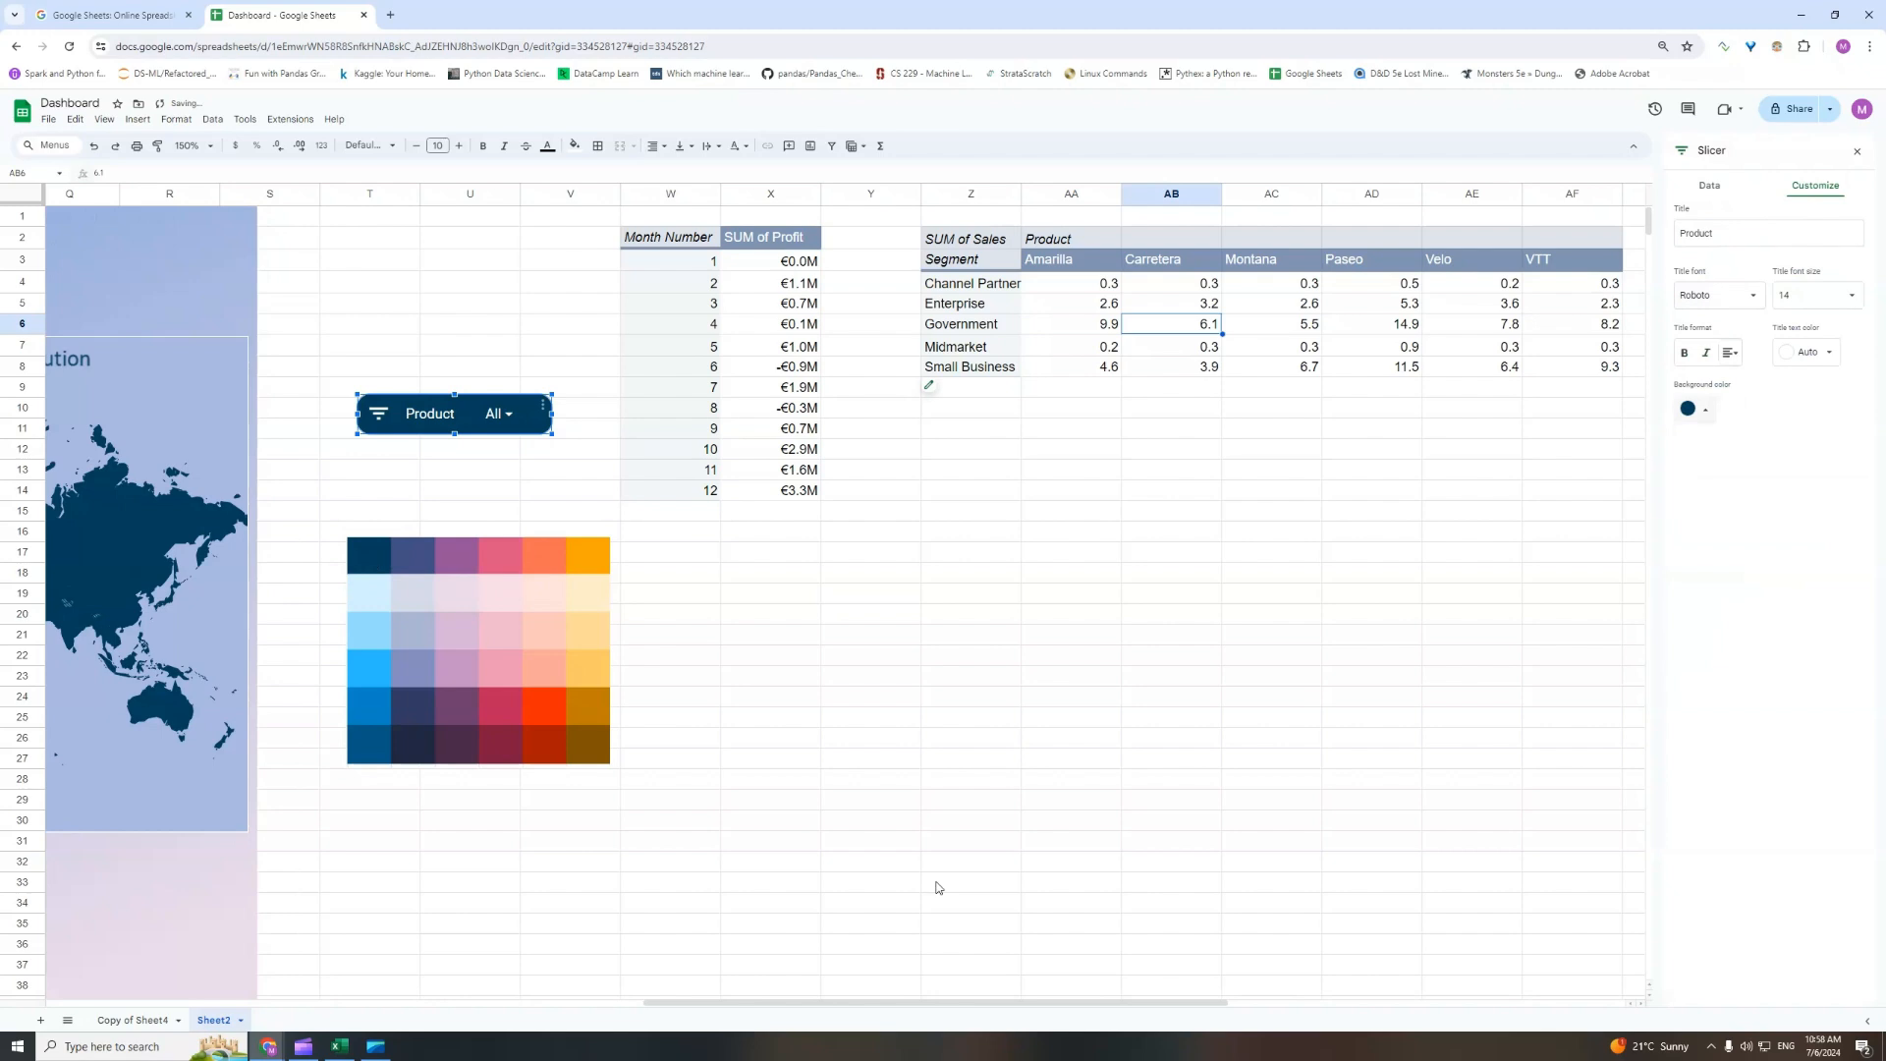
# Move the Product slicer onto the dashboard background, just above the geographical distribution map.
pyautogui.moveTo(877, 1002); pyautogui.dragTo(650, 1002)
pyautogui.click(1022, 283)
pyautogui.moveTo(1096, 408); pyautogui.dragTo(550, 259)
# Filter the dashboard with the Product slicer to only Paseo and VTT, and view the charts.
pyautogui.click(621, 279)
pyautogui.click(565, 432)
pyautogui.click(568, 464)
pyautogui.click(570, 495)
pyautogui.click(573, 559)
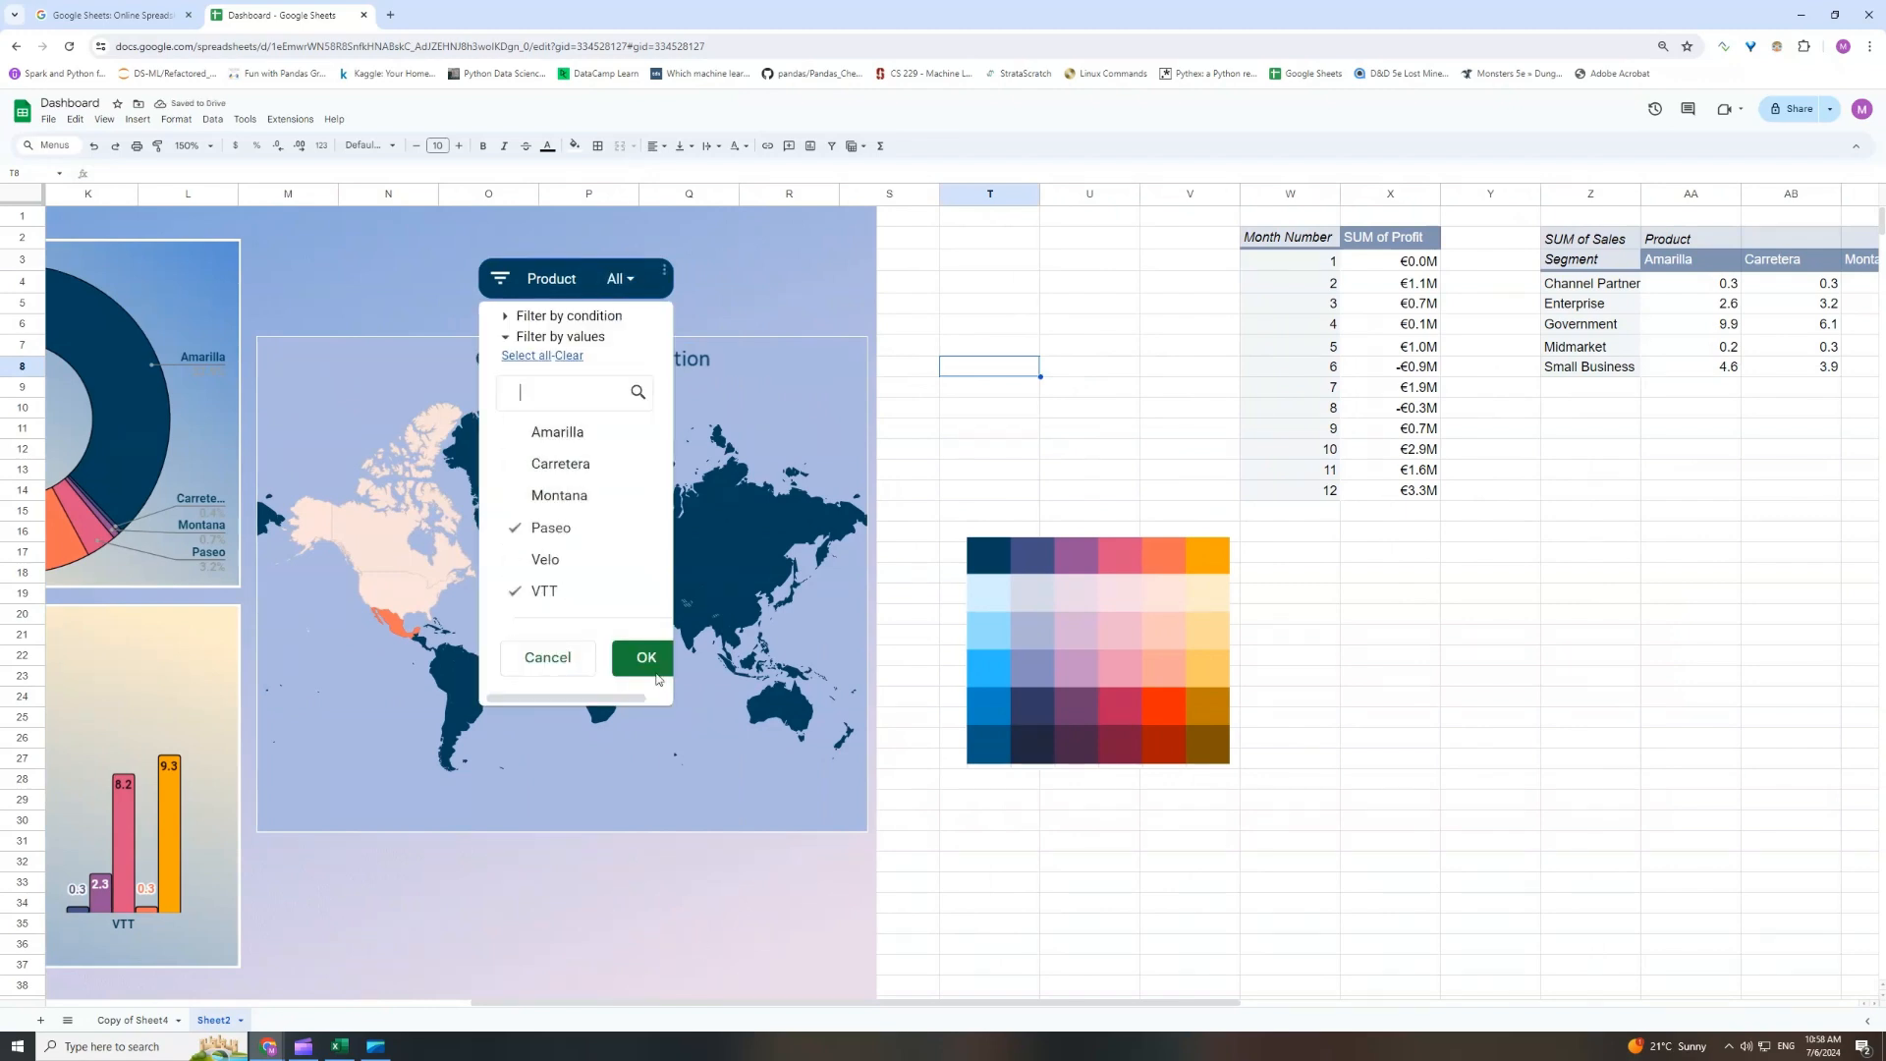
pyautogui.click(647, 660)
pyautogui.moveTo(1022, 998); pyautogui.dragTo(513, 1000)
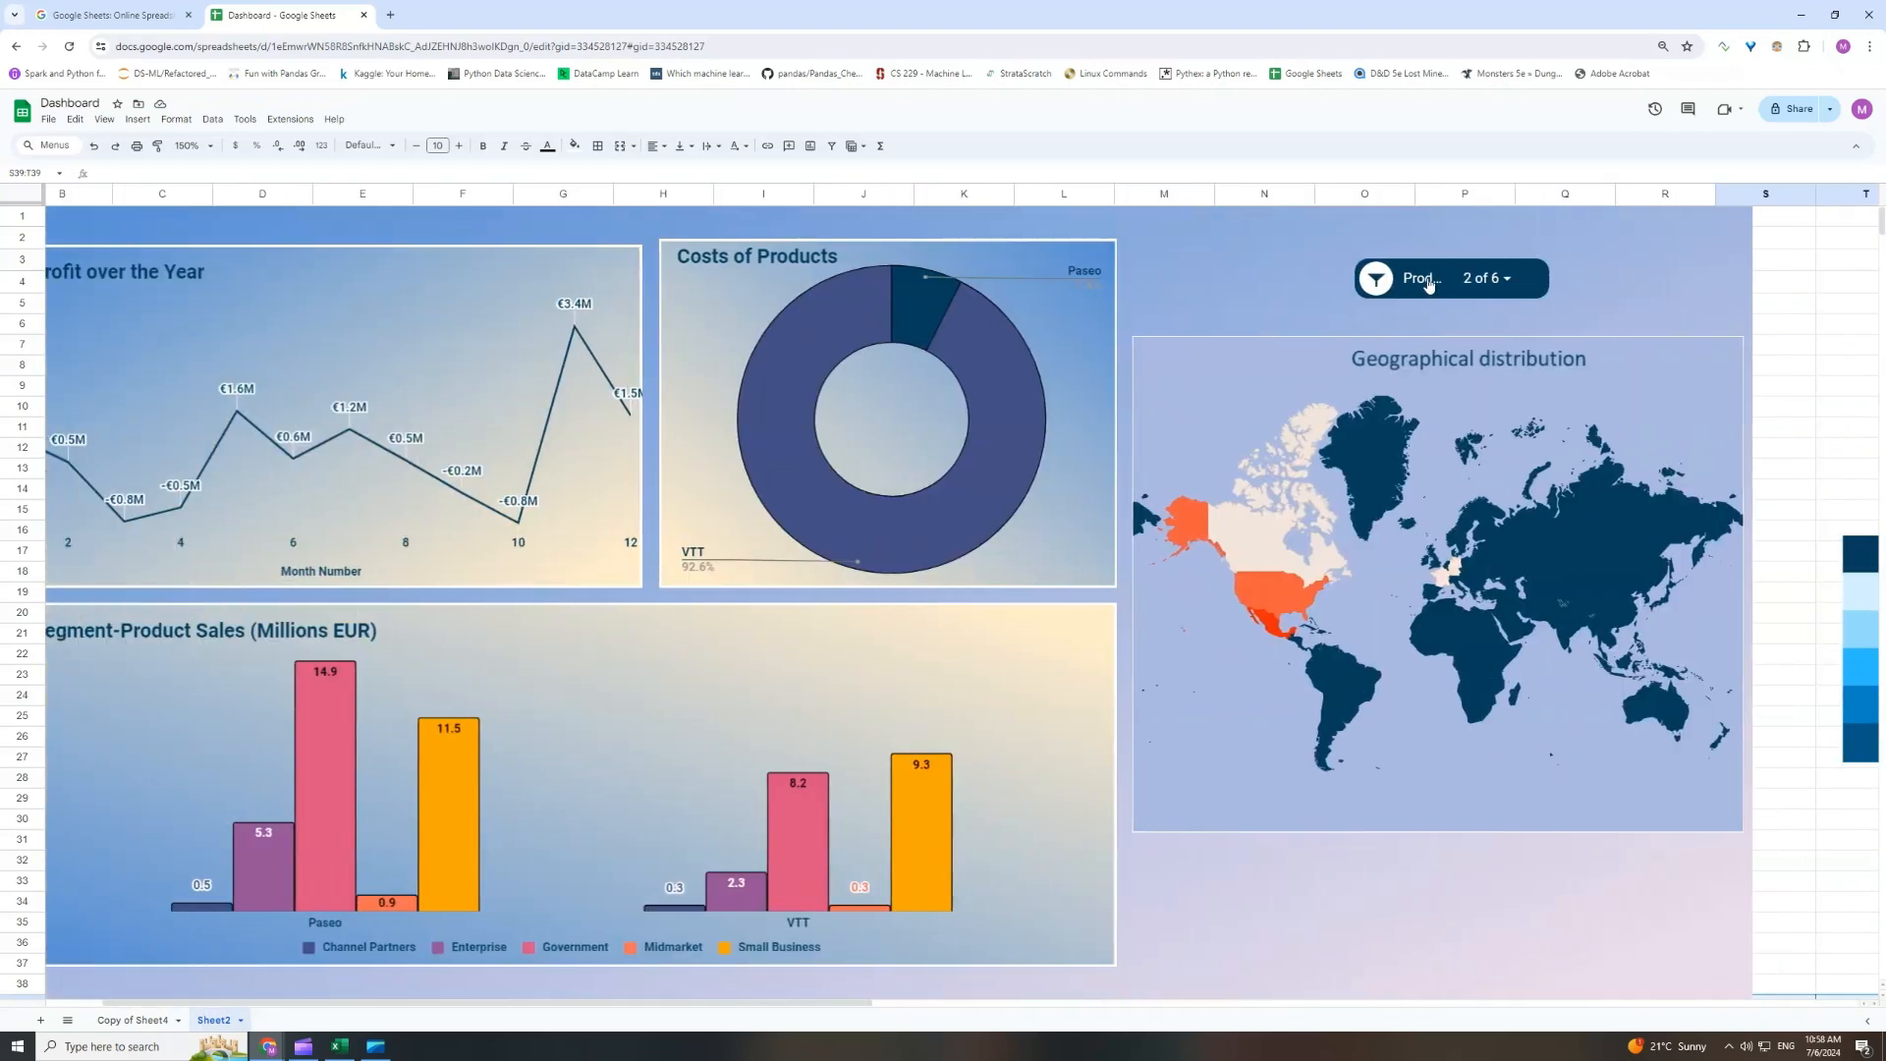
# Include Amarilla, Carretera, Montana and Velo in the Product slicer again, applying the selection in two rounds.
pyautogui.click(1486, 279)
pyautogui.click(1434, 527)
pyautogui.click(1432, 496)
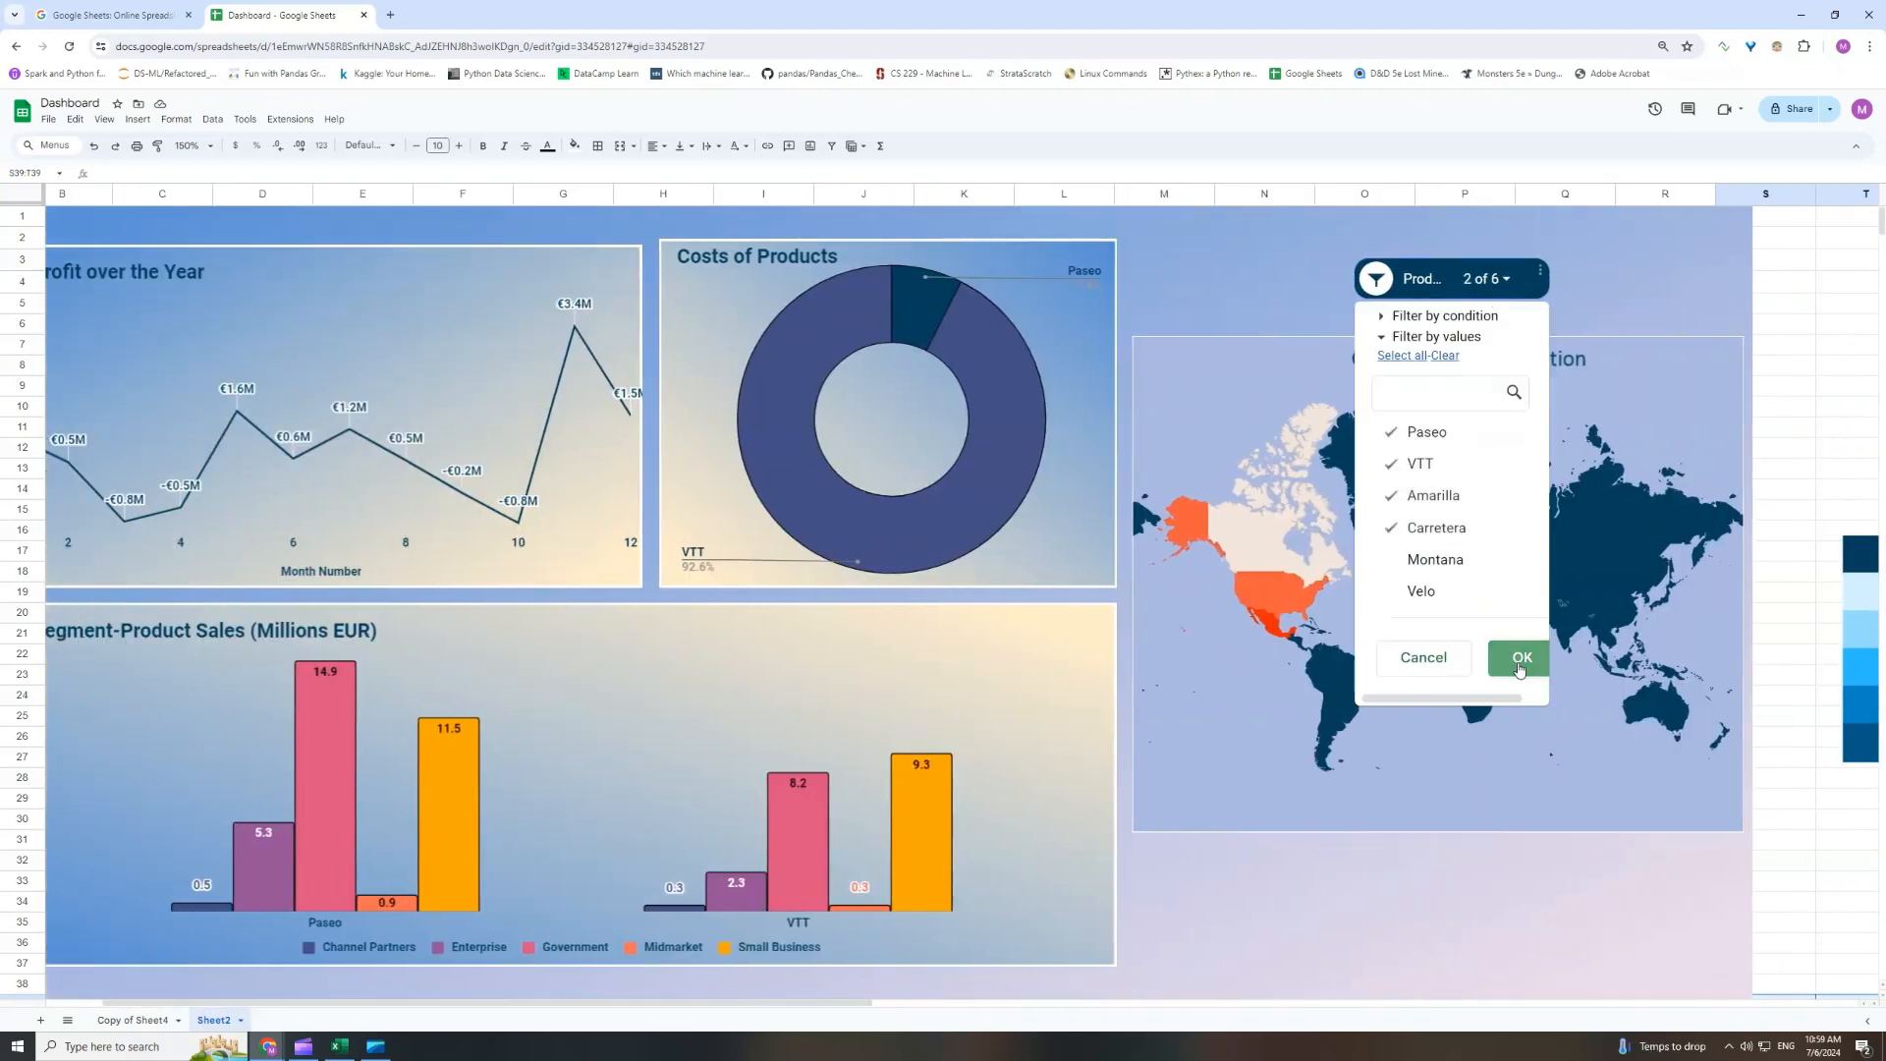
pyautogui.click(1520, 660)
pyautogui.click(1483, 279)
pyautogui.click(1427, 559)
pyautogui.click(1421, 591)
pyautogui.click(1520, 657)
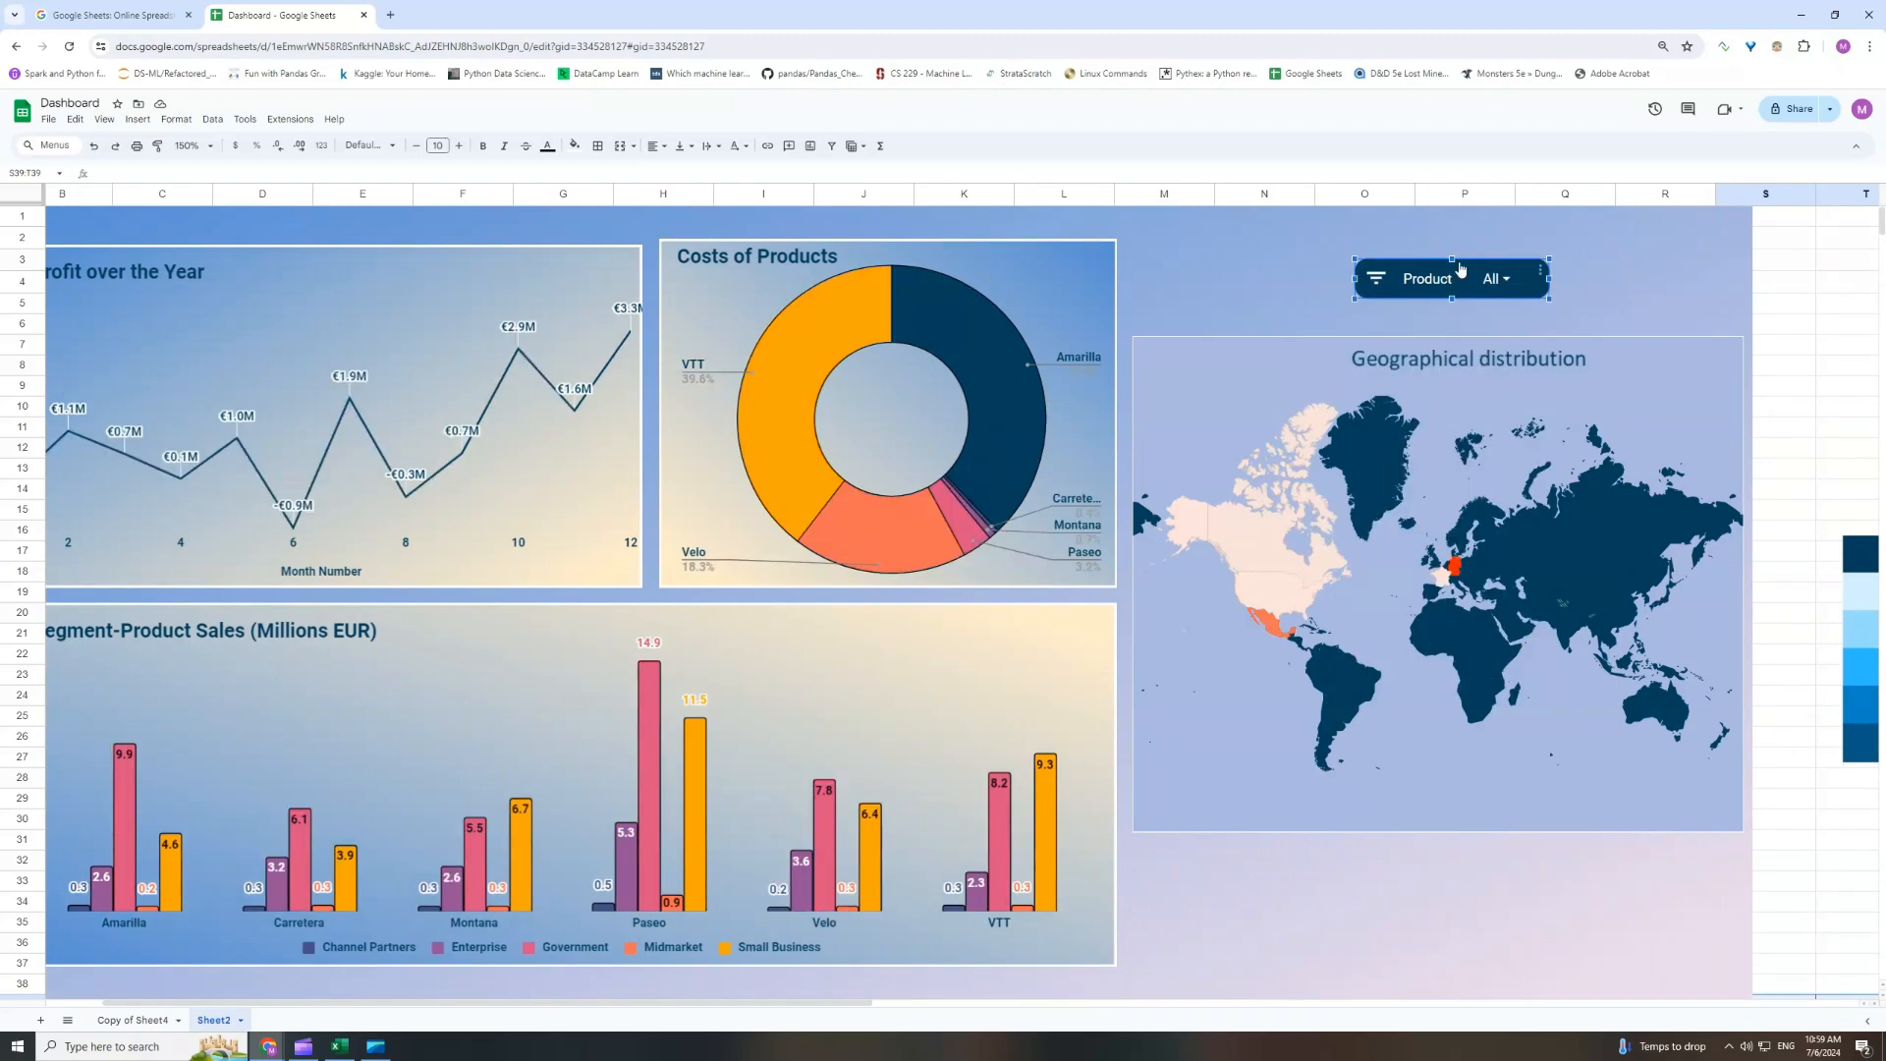
pyautogui.click(1805, 327)
pyautogui.hotkey('ctrl', 'v')
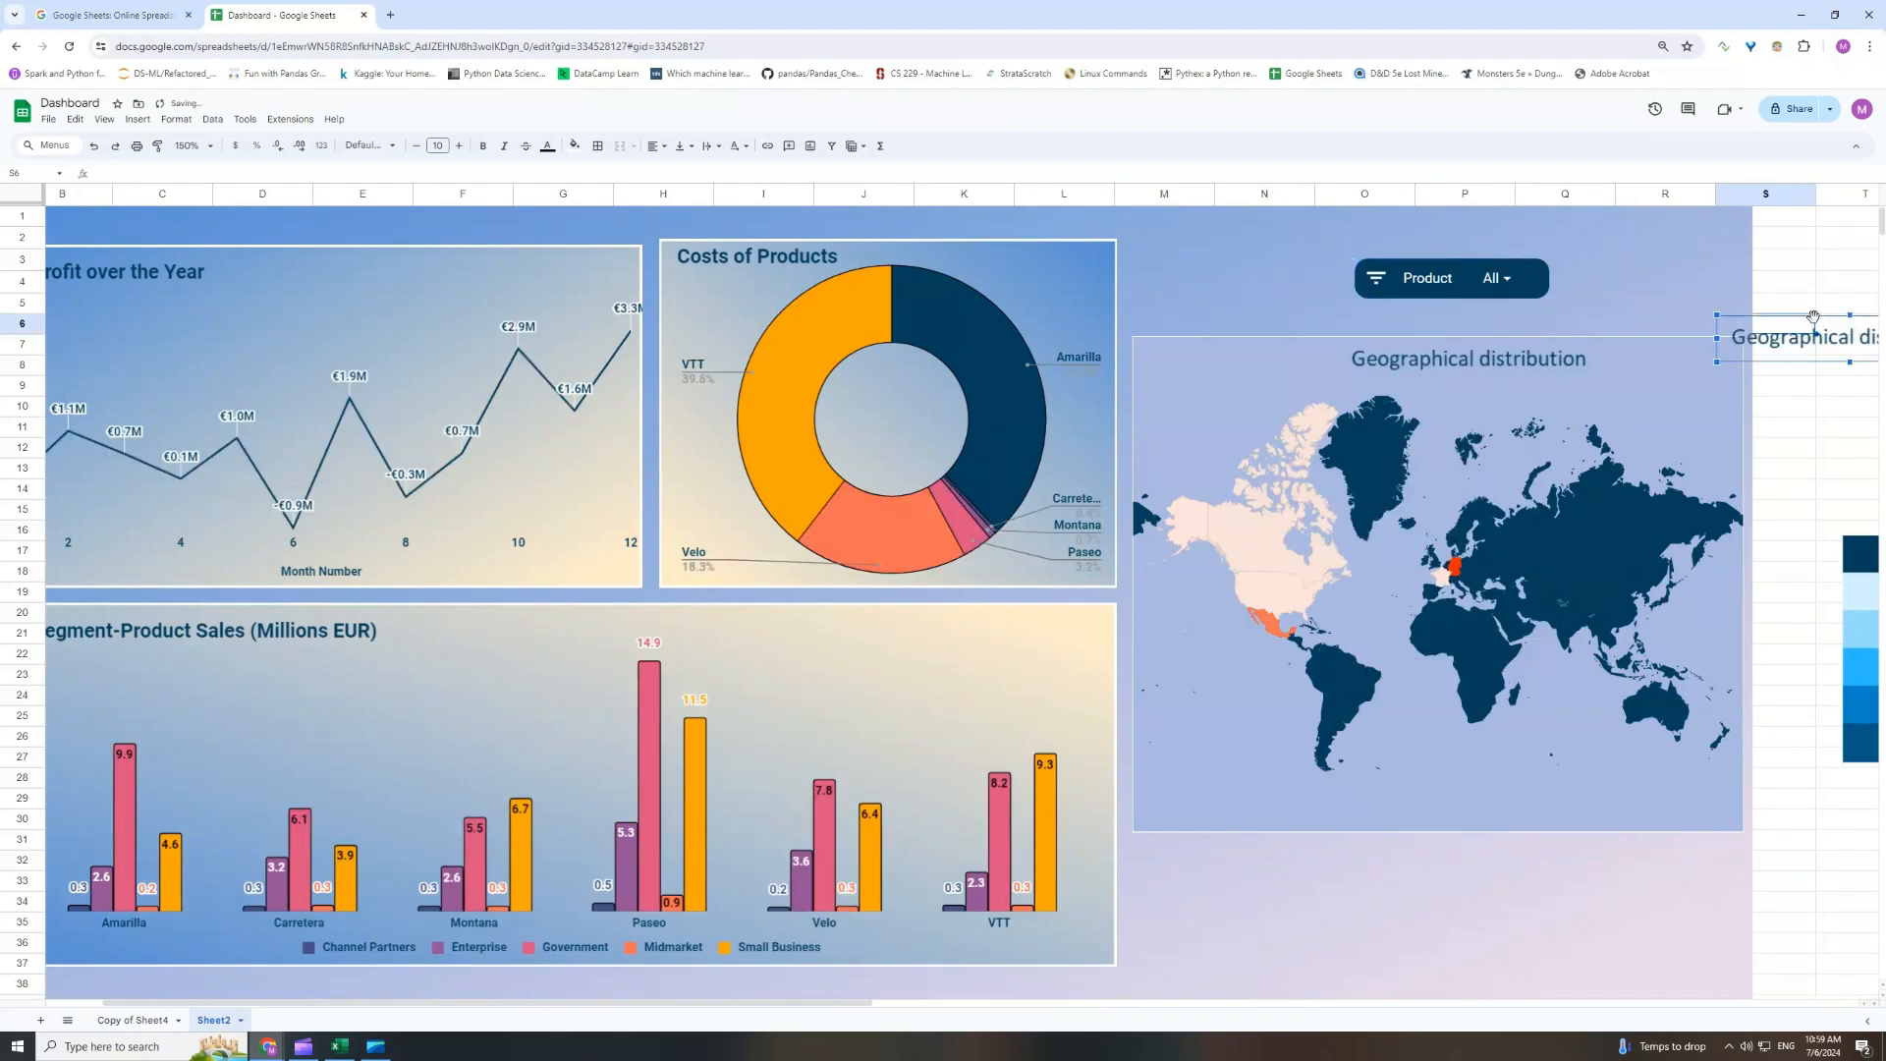
pyautogui.hotkey('ctrl', 'z')
# Duplicate the Product slicer and place the copy directly beside the original, above the map's western end.
pyautogui.click(1464, 279)
pyautogui.hotkey('ctrl', 'c')
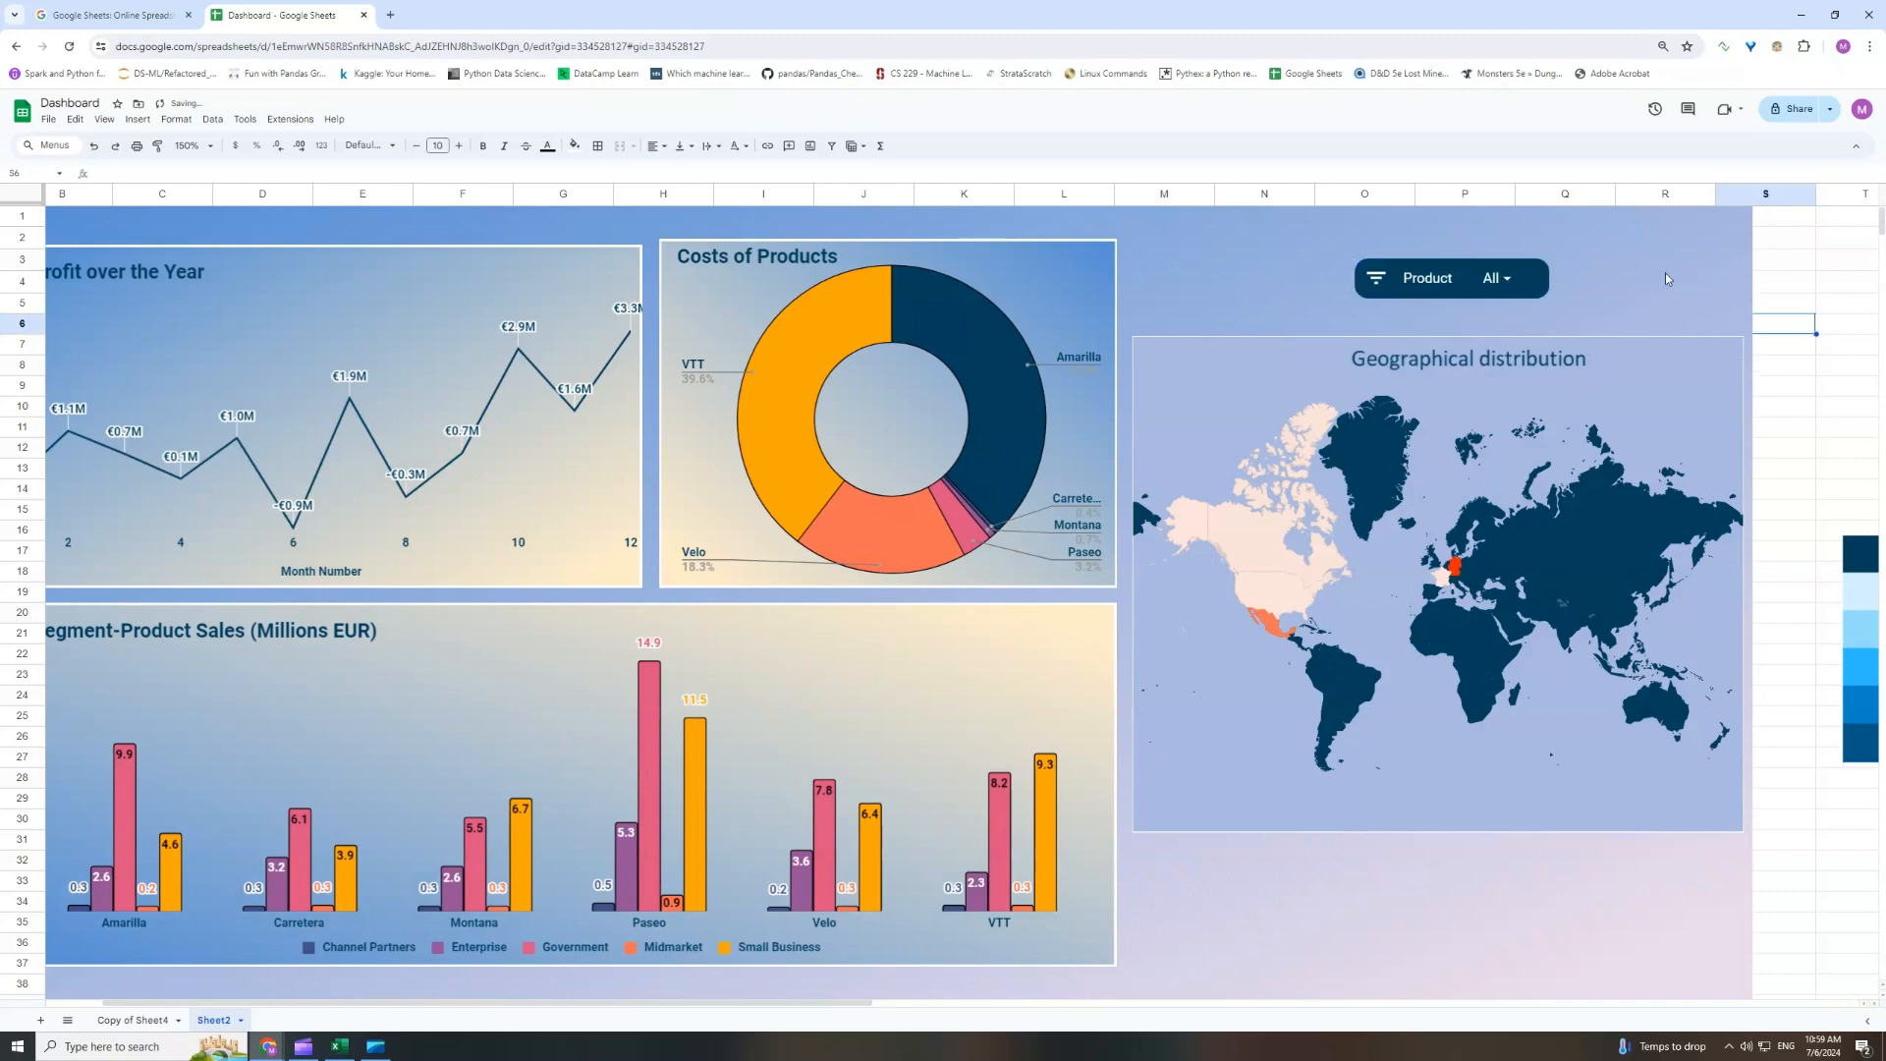
pyautogui.click(1759, 262)
pyautogui.hotkey('ctrl', 'v')
pyautogui.moveTo(1816, 267); pyautogui.dragTo(1192, 265)
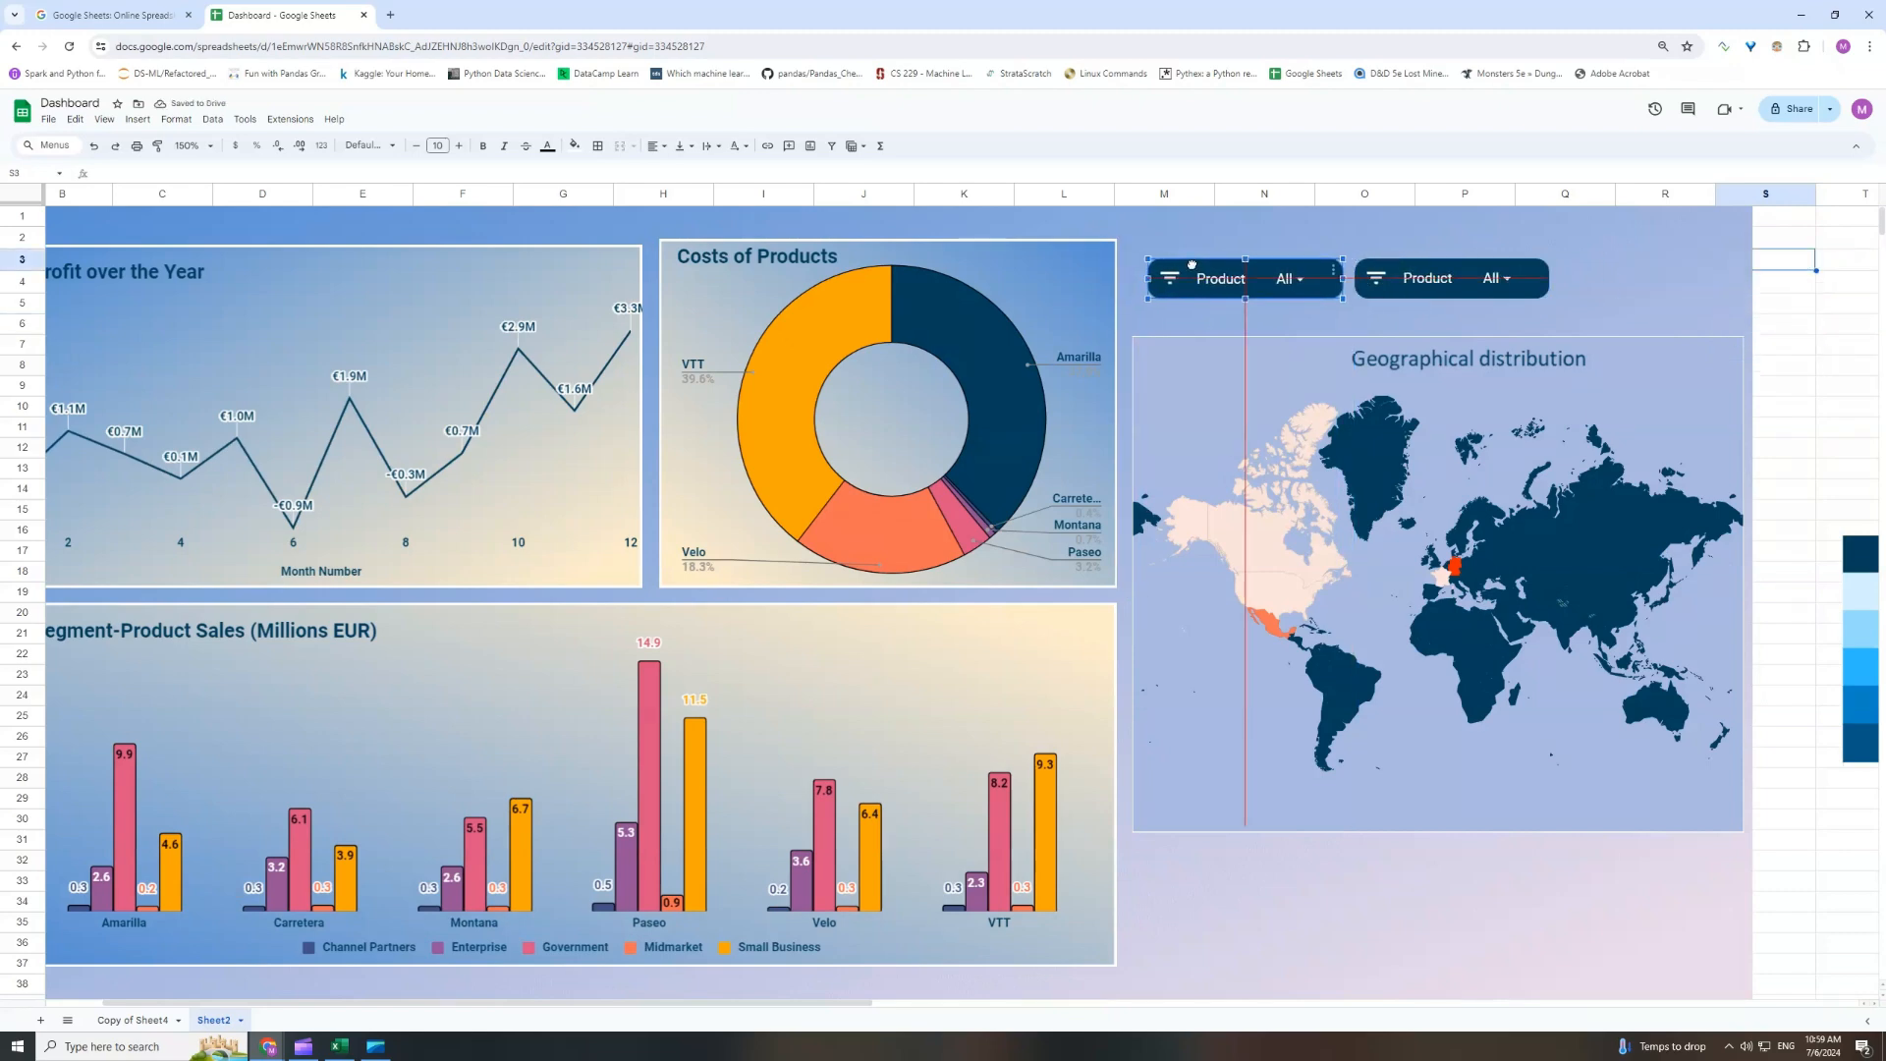
# Switch the filter column of the slicer above the map's western end from Product to Discount Band.
pyautogui.click(1336, 275)
pyautogui.click(1346, 288)
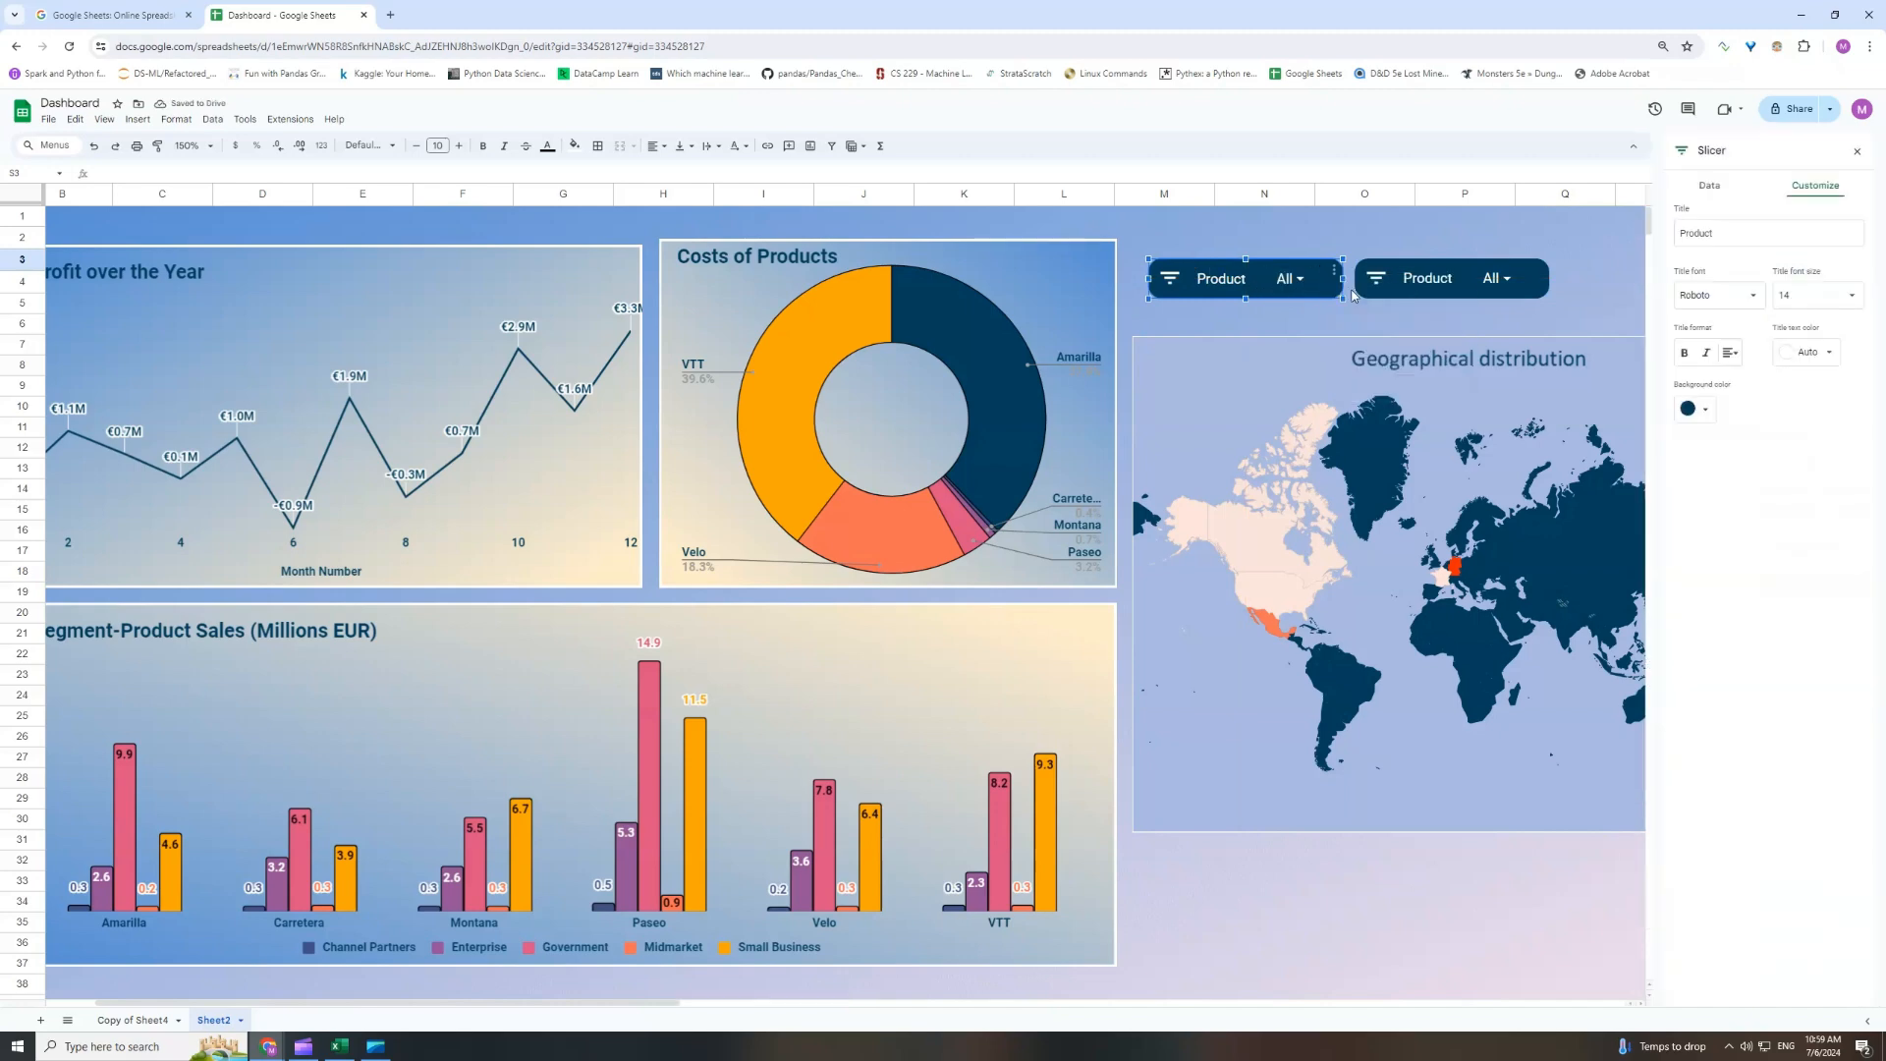
pyautogui.click(1711, 192)
pyautogui.click(1759, 281)
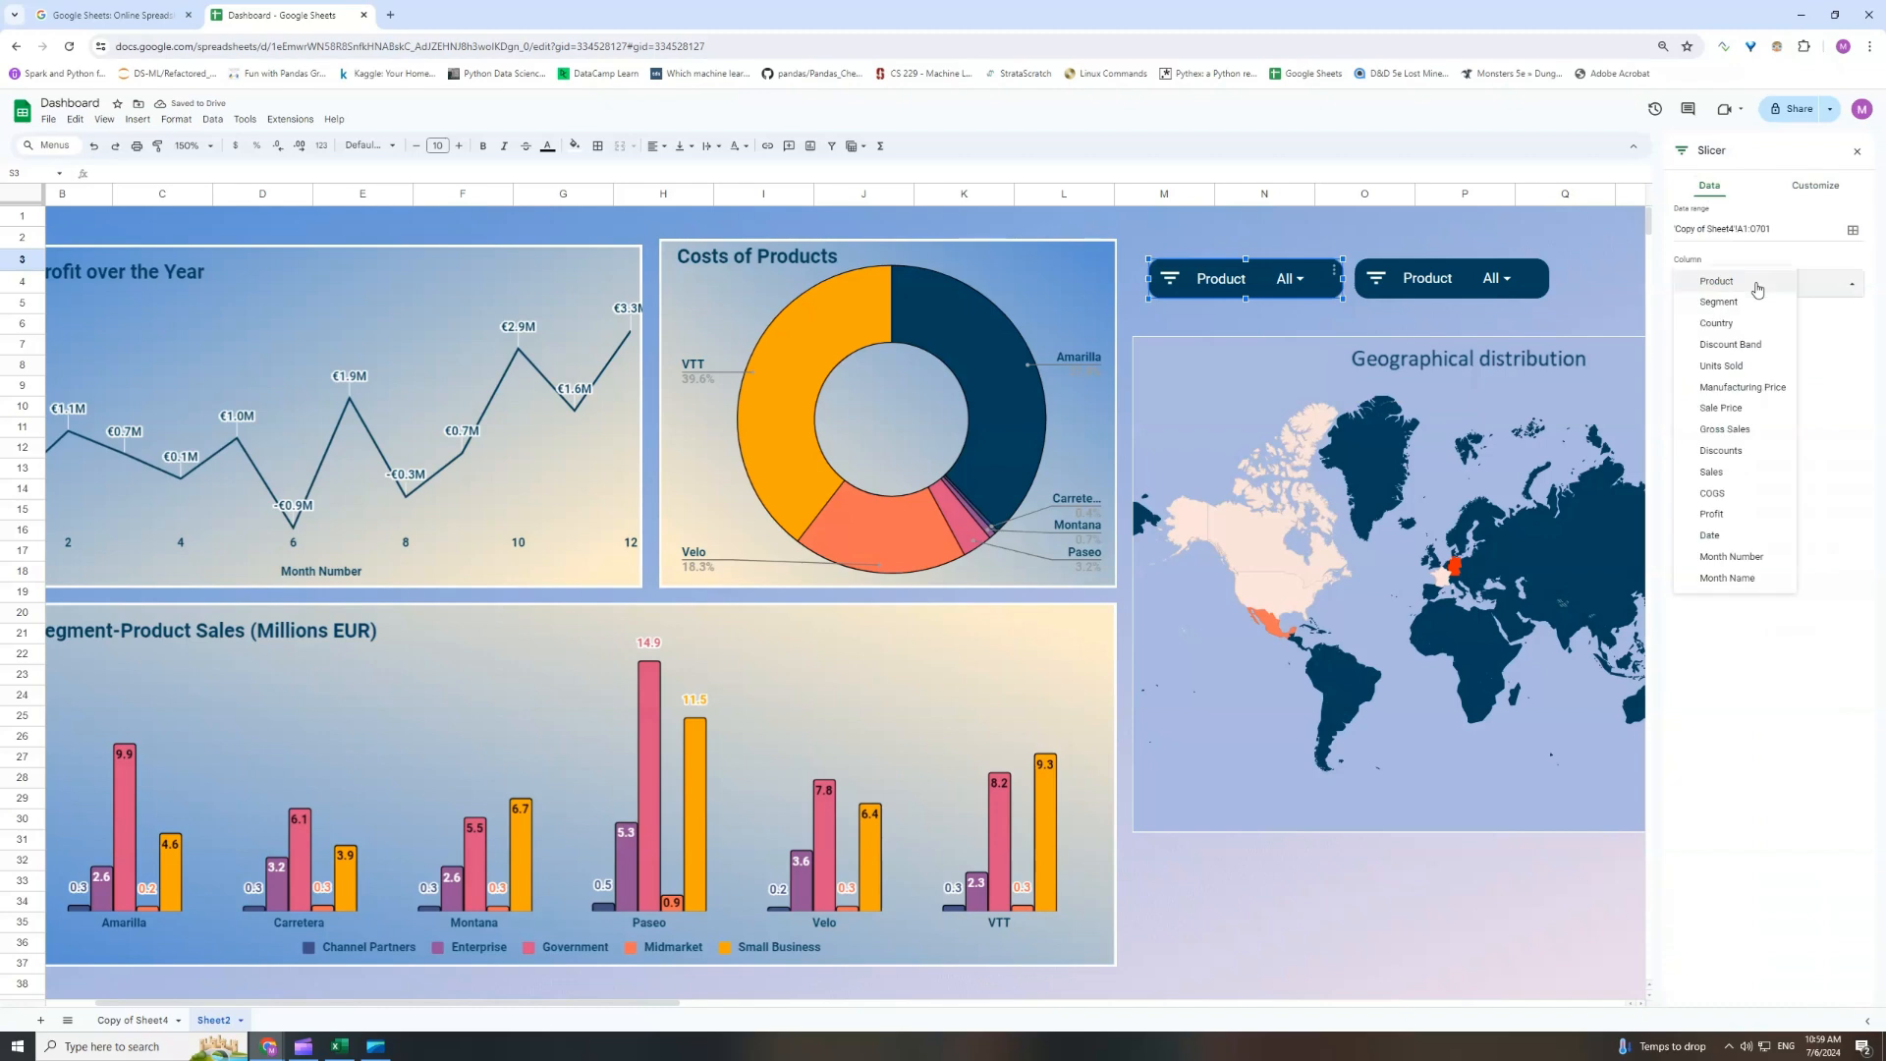
pyautogui.click(1729, 347)
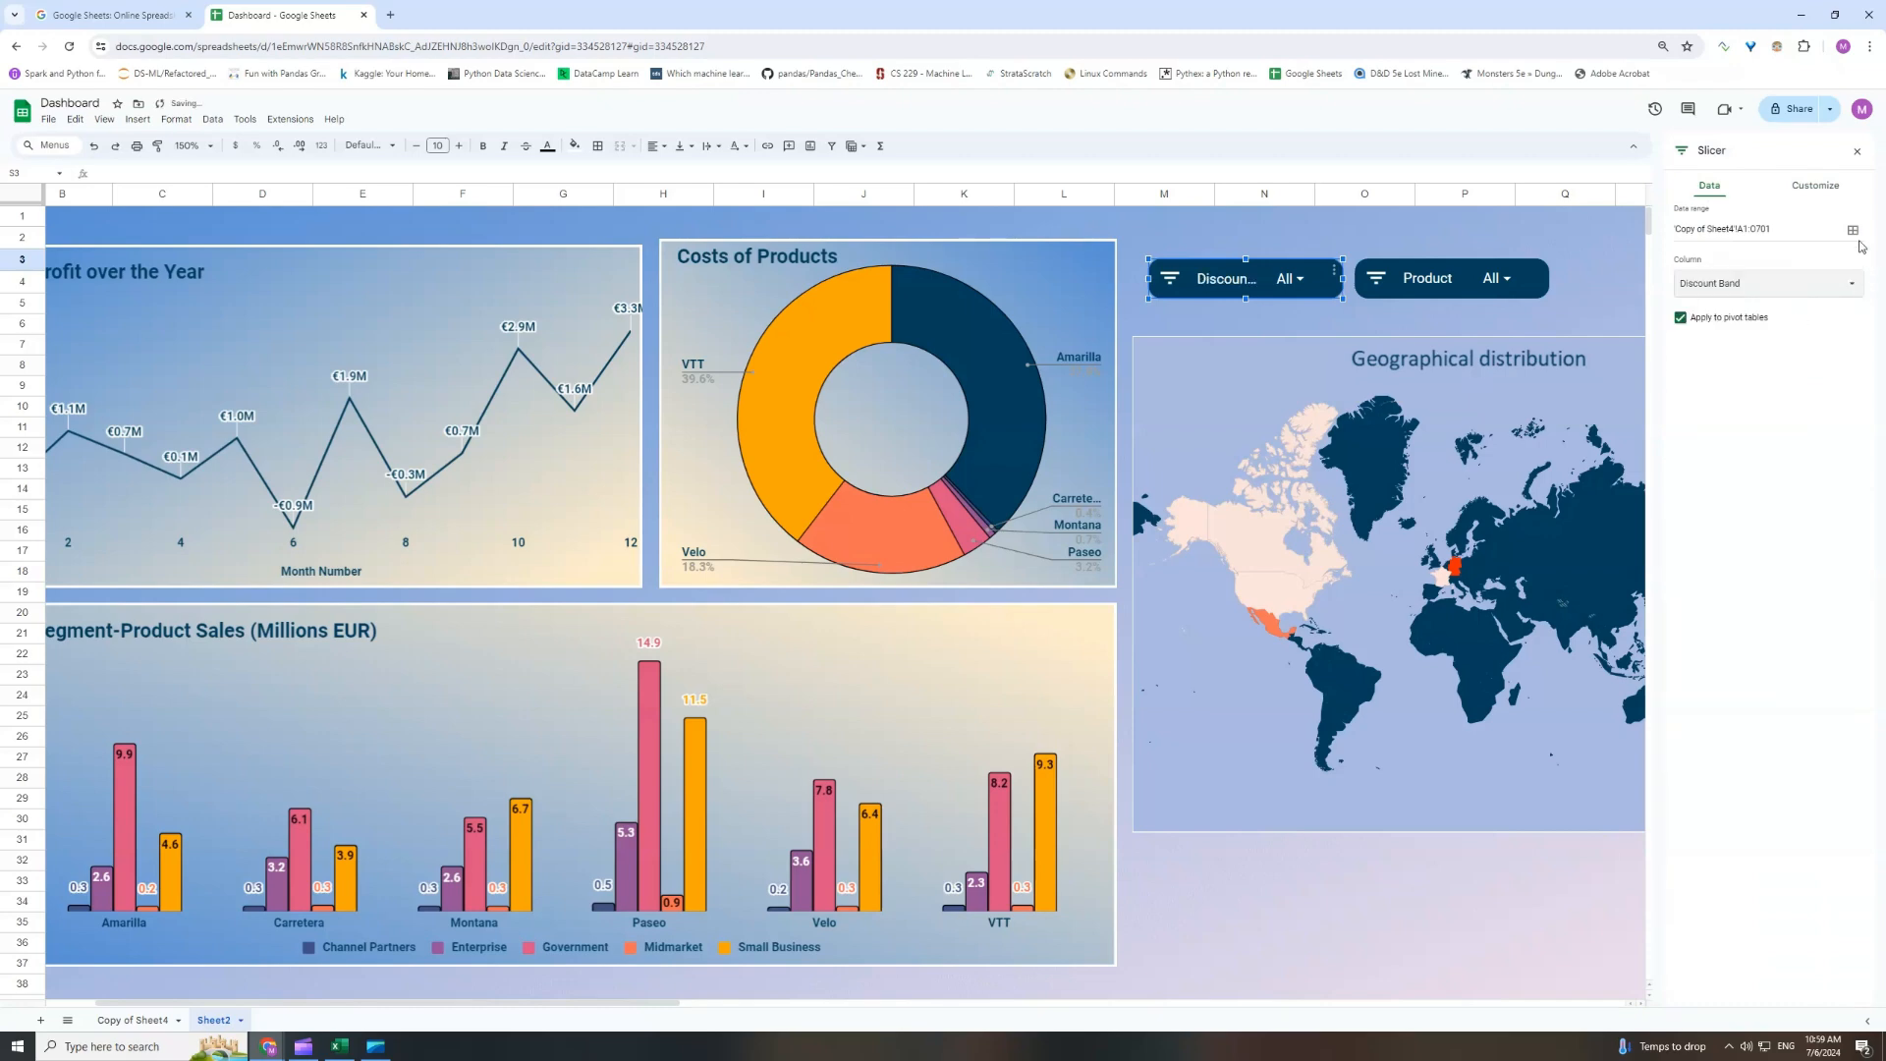
pyautogui.click(1856, 151)
# Filter the dashboard to a single discount band with the Discount Band slicer, excluding the other three.
pyautogui.click(1291, 284)
pyautogui.click(1216, 433)
pyautogui.click(1215, 464)
pyautogui.click(1226, 495)
pyautogui.click(1315, 593)
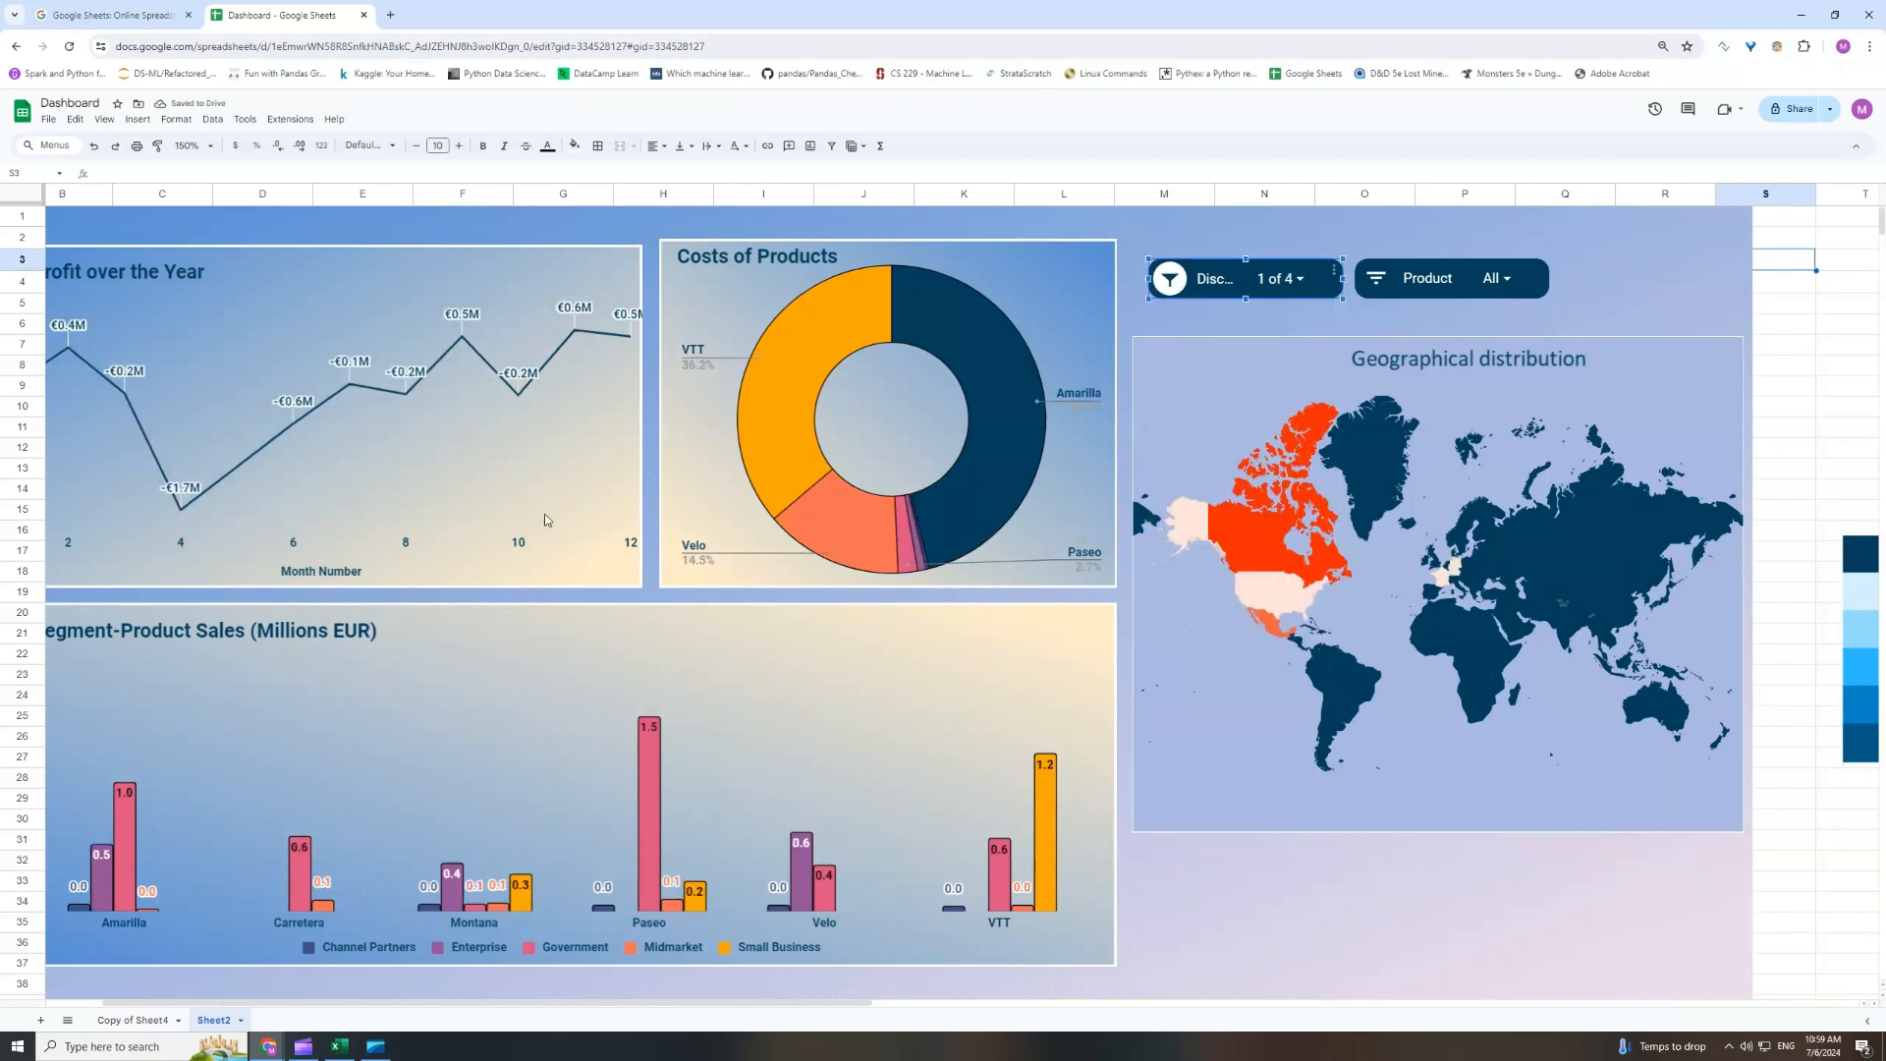
# Include the three excluded discount bands in the Discount Band slicer again and view the whole dashboard.
pyautogui.click(1296, 284)
pyautogui.click(1215, 463)
pyautogui.click(1214, 495)
pyautogui.click(1226, 528)
pyautogui.click(1316, 593)
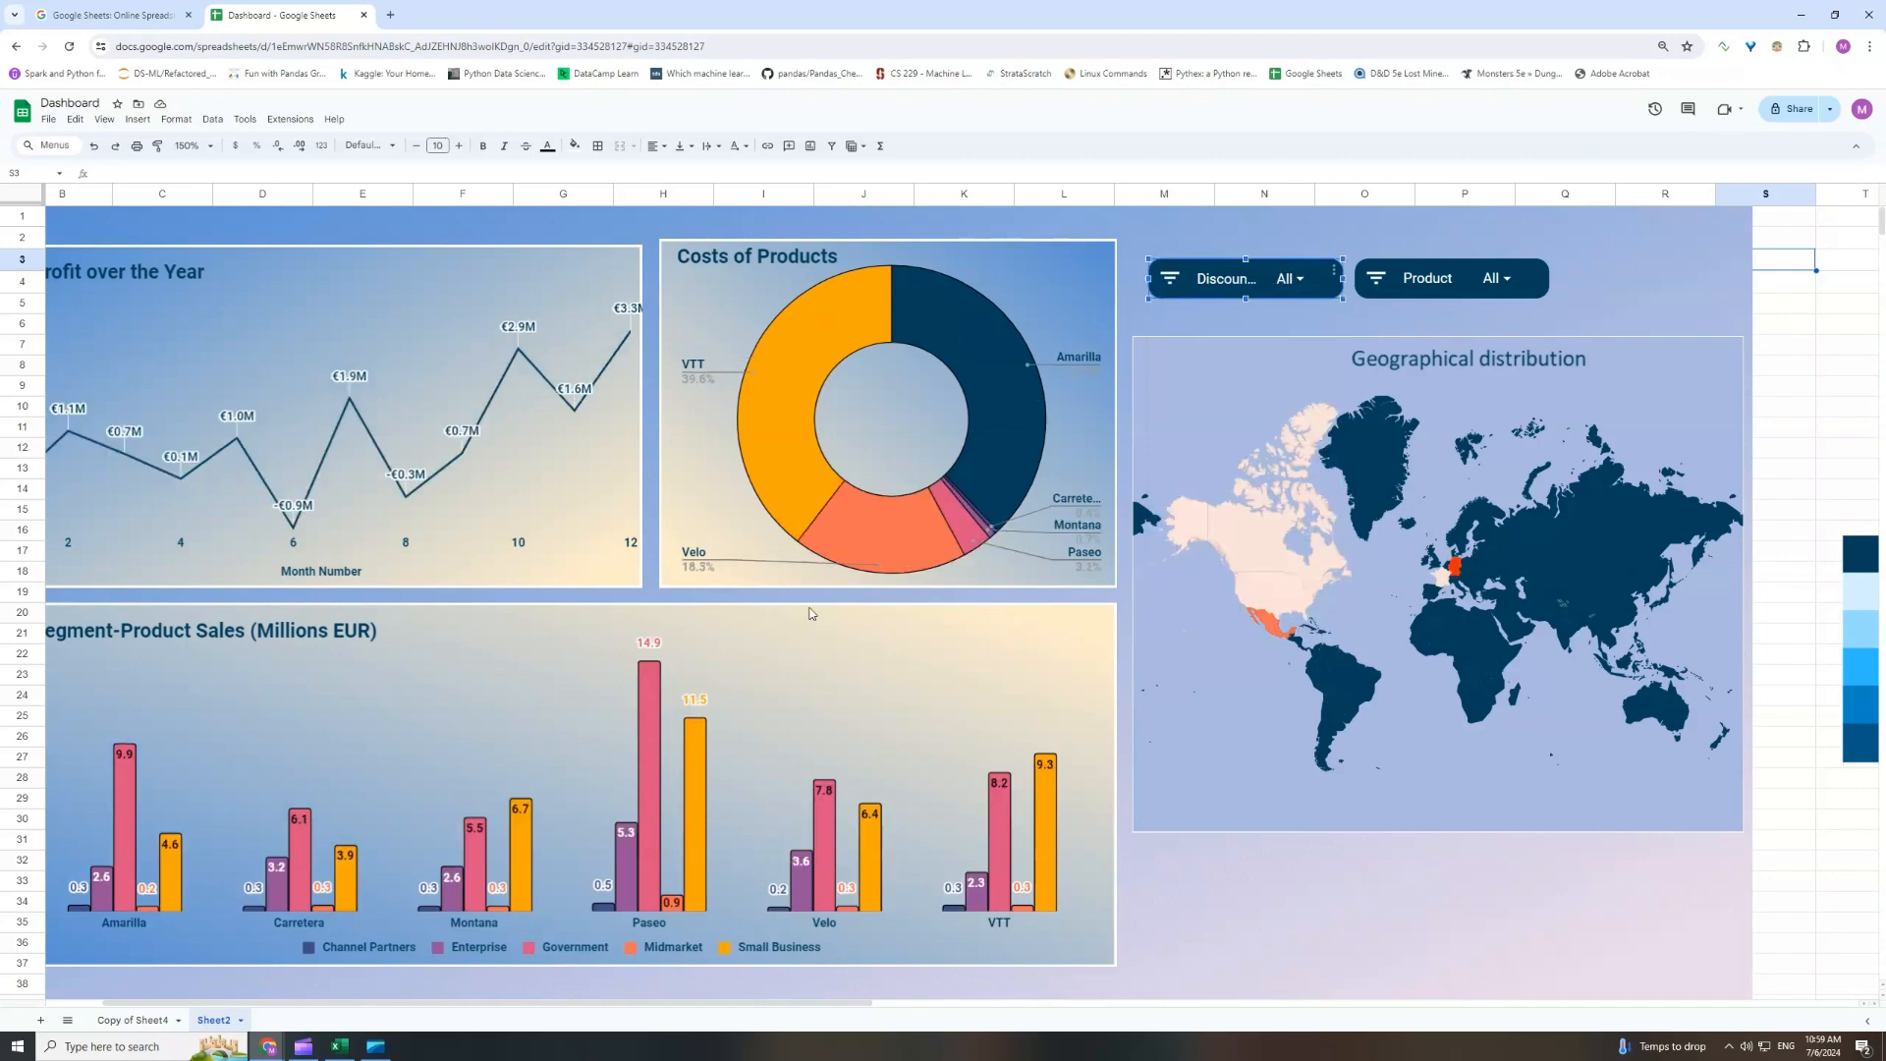
pyautogui.click(1798, 332)
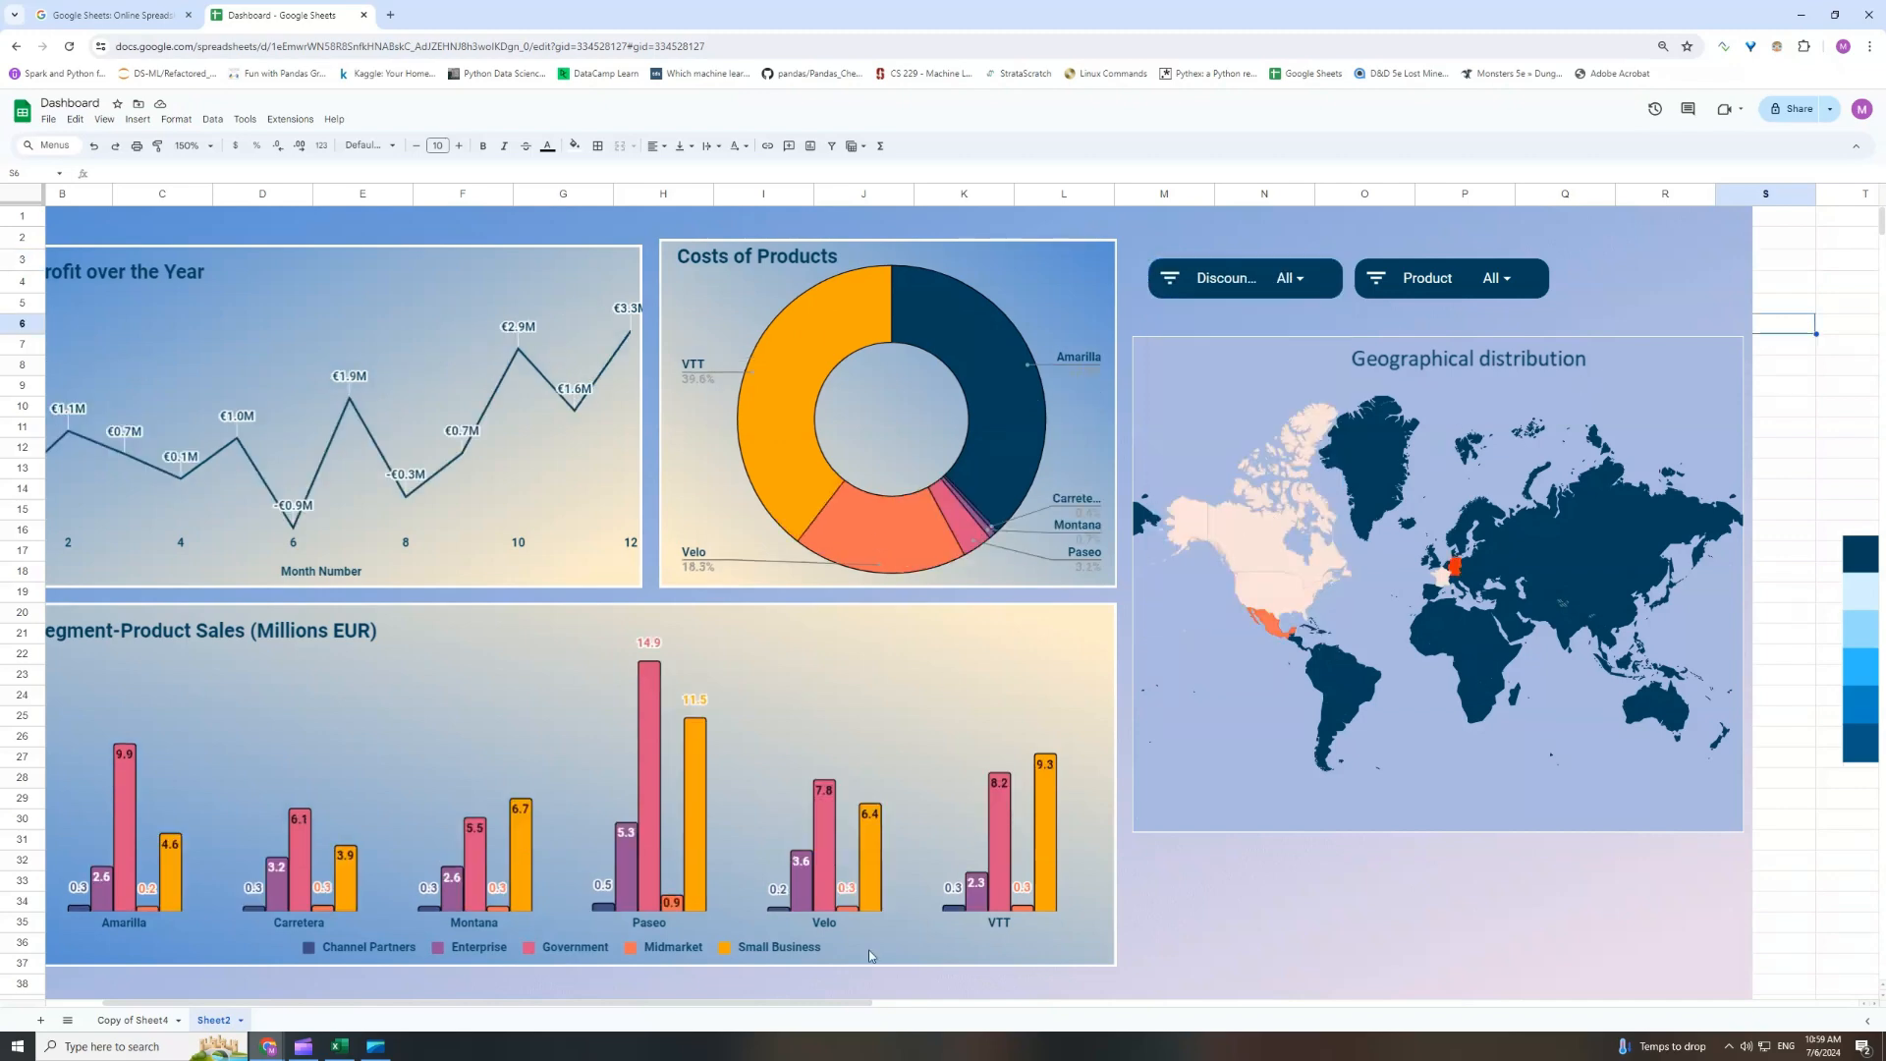
pyautogui.moveTo(816, 1011); pyautogui.dragTo(759, 1012)
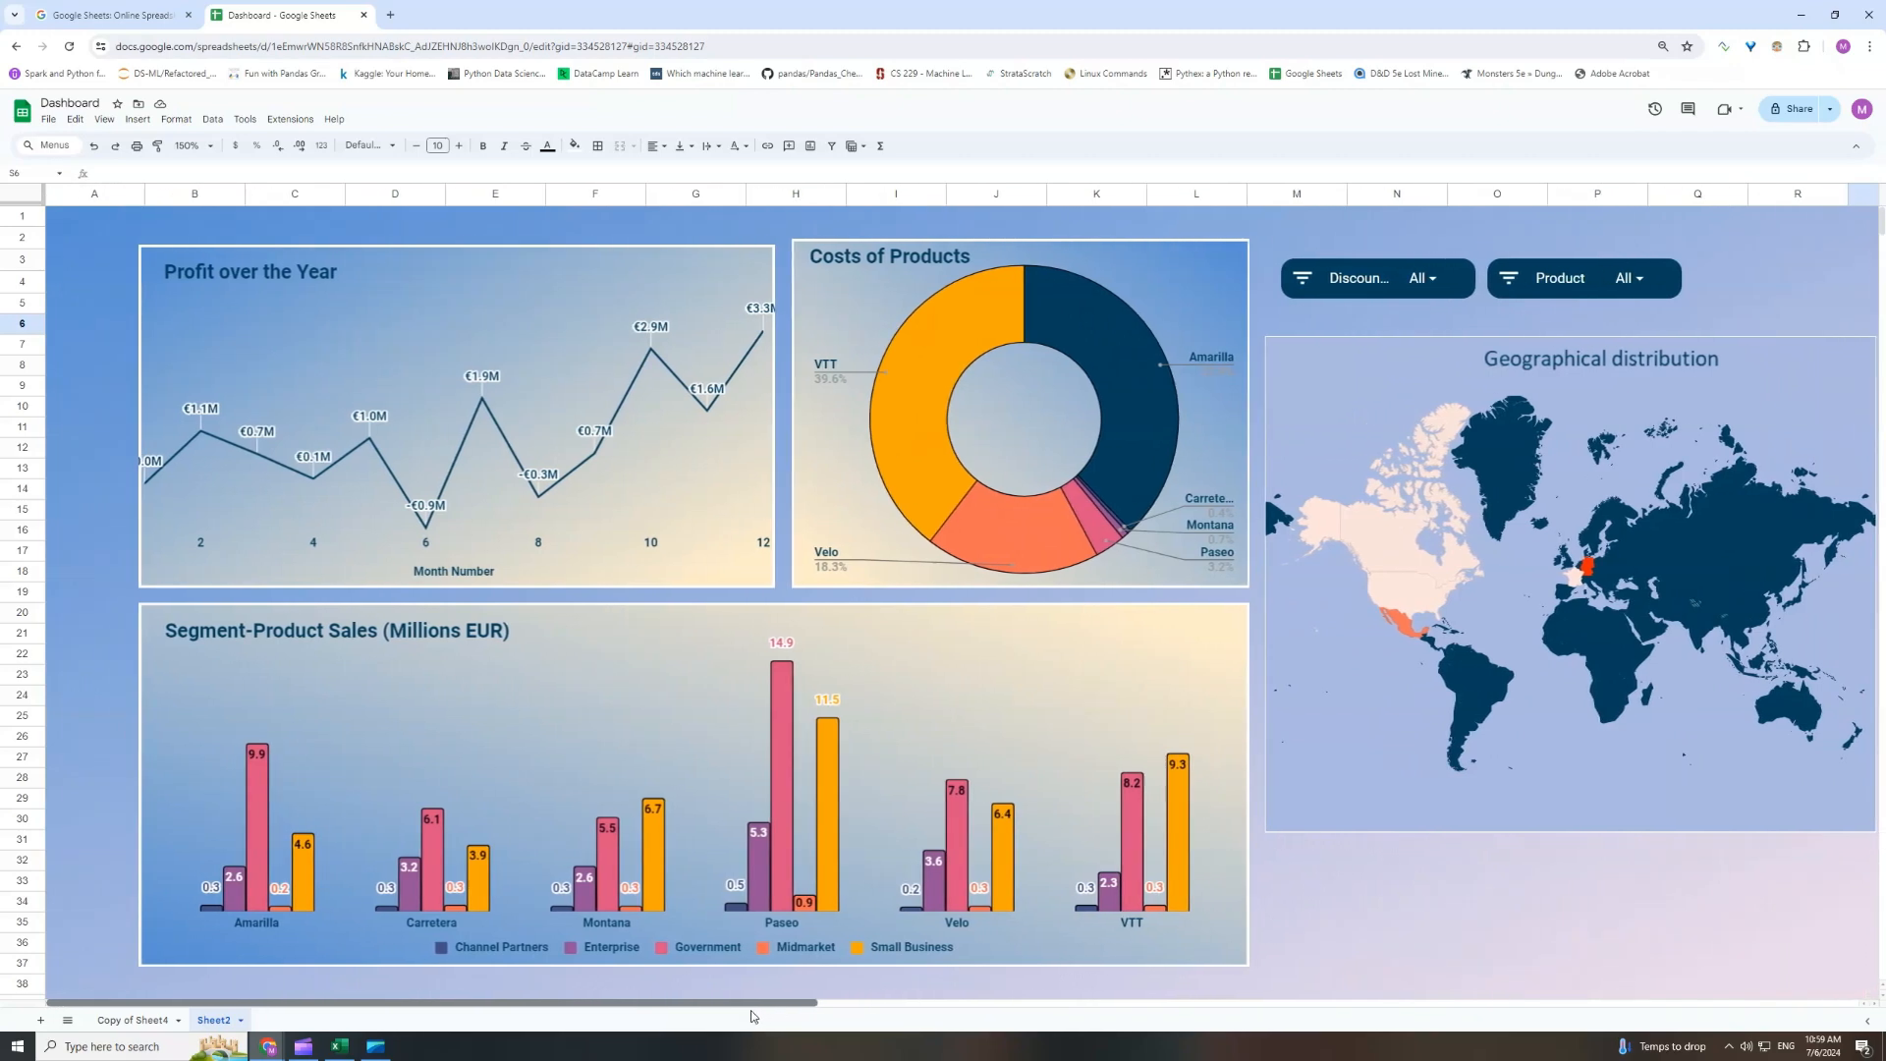